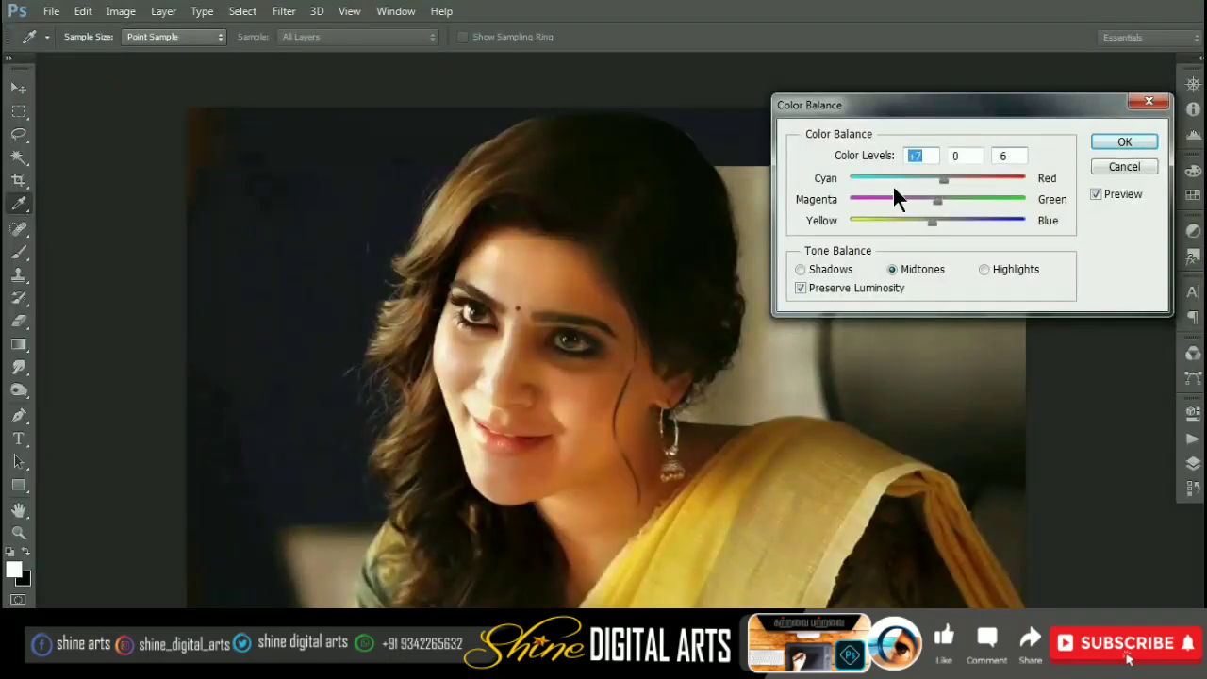
# Step: Apply the Color Balance adjustment to the portrait
pyautogui.click(1140, 137)
pyautogui.hotkey('ctrl', 'b')
pyautogui.press('Return')
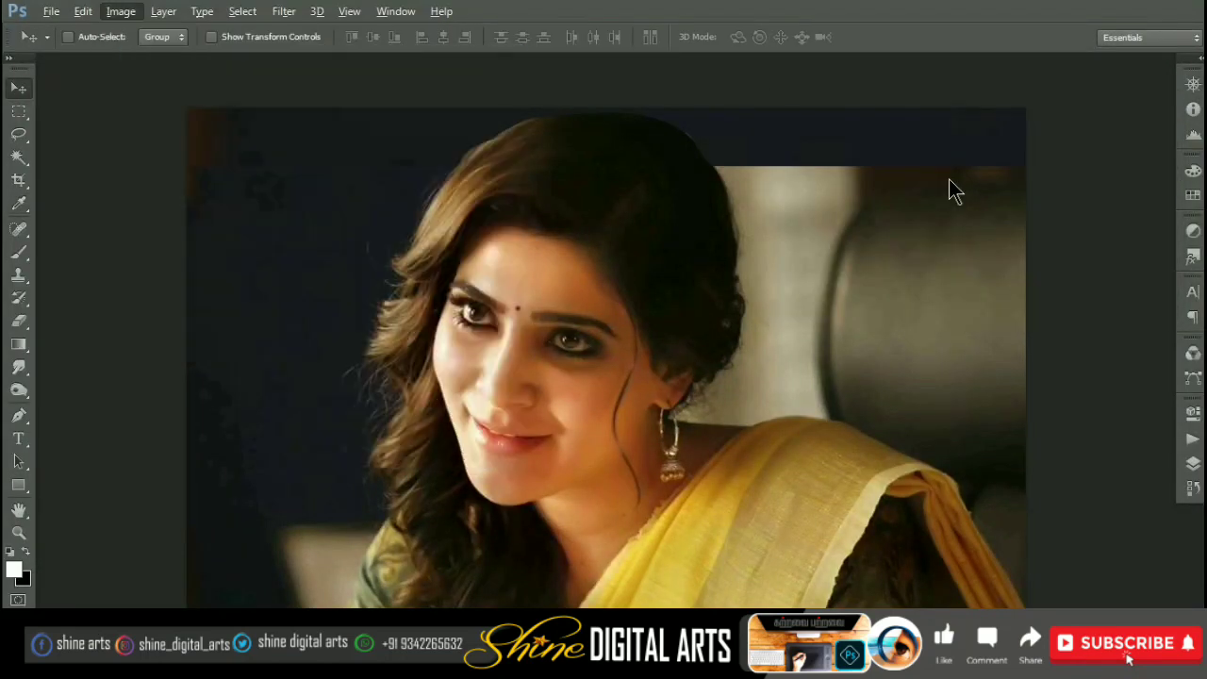
# Step: Try Brightness/Contrast without applying it, then zoom in on the face
pyautogui.hotkey('alt', 'i')
pyautogui.press('j')
pyautogui.press('c')
pyautogui.press('Escape')
pyautogui.press('v')
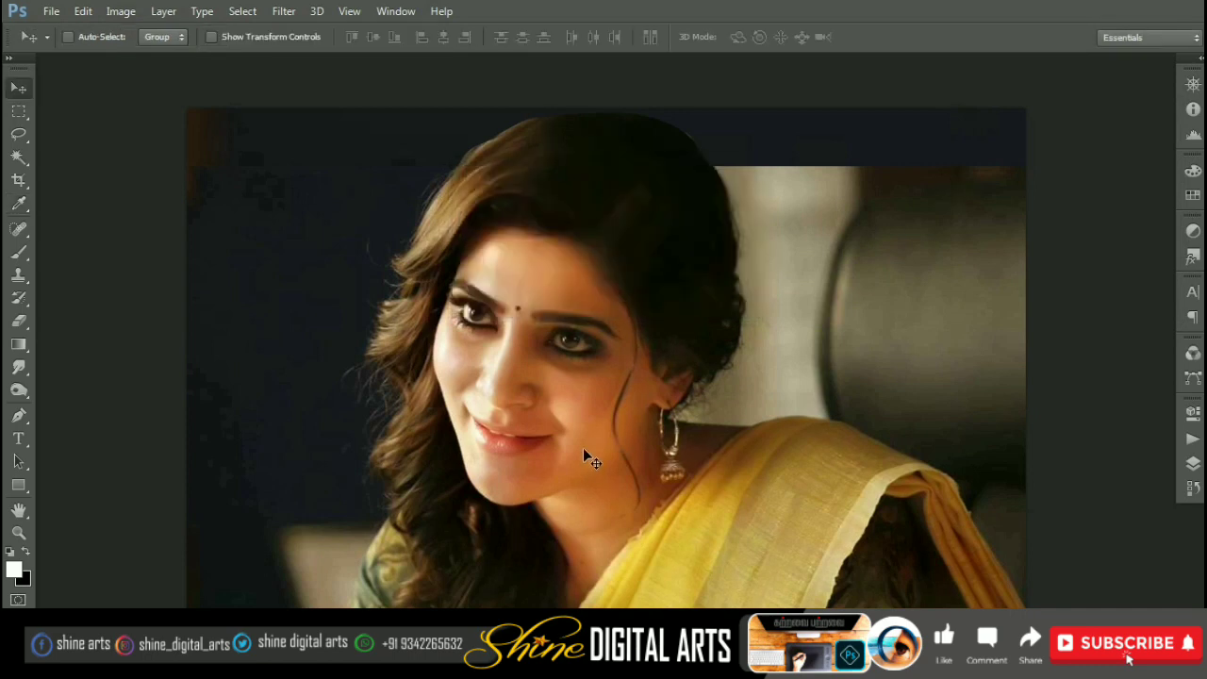
pyautogui.click(585, 453)
# Step: Try a Levels midtone change, dismiss the invalid-entry error, and cancel Levels unchanged
pyautogui.hotkey('ctrl', 'l')
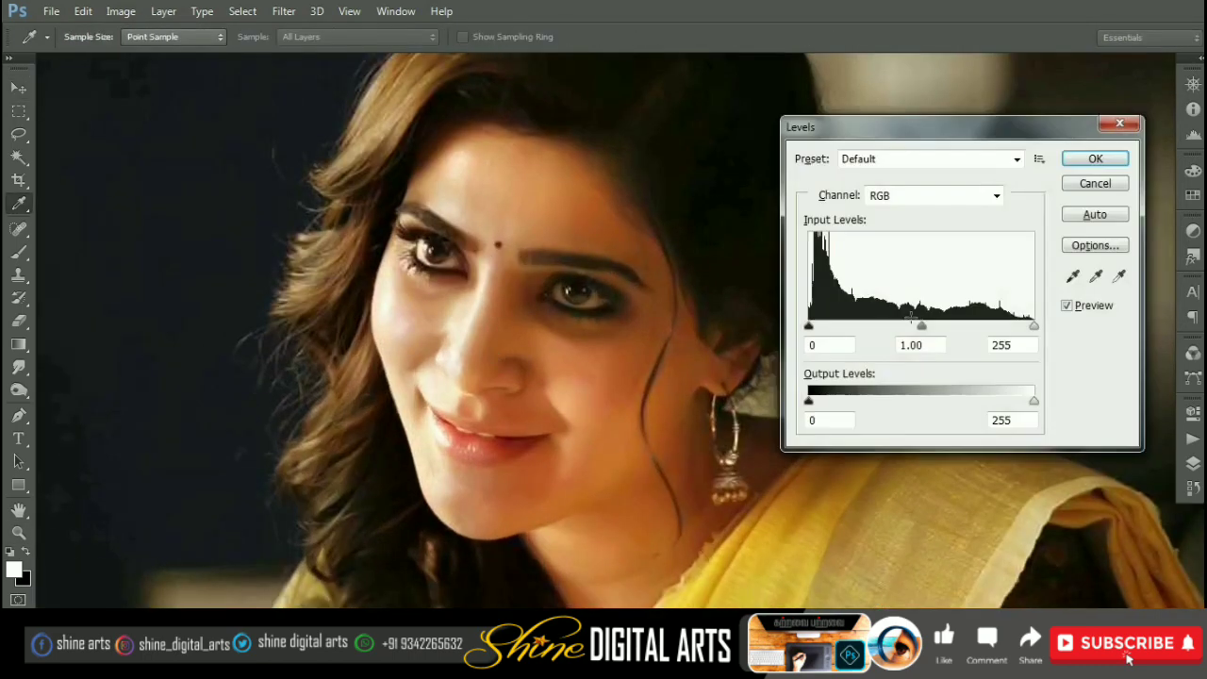
pyautogui.click(915, 322)
pyautogui.press('Return')
pyautogui.press('Return')
pyautogui.press('Escape')
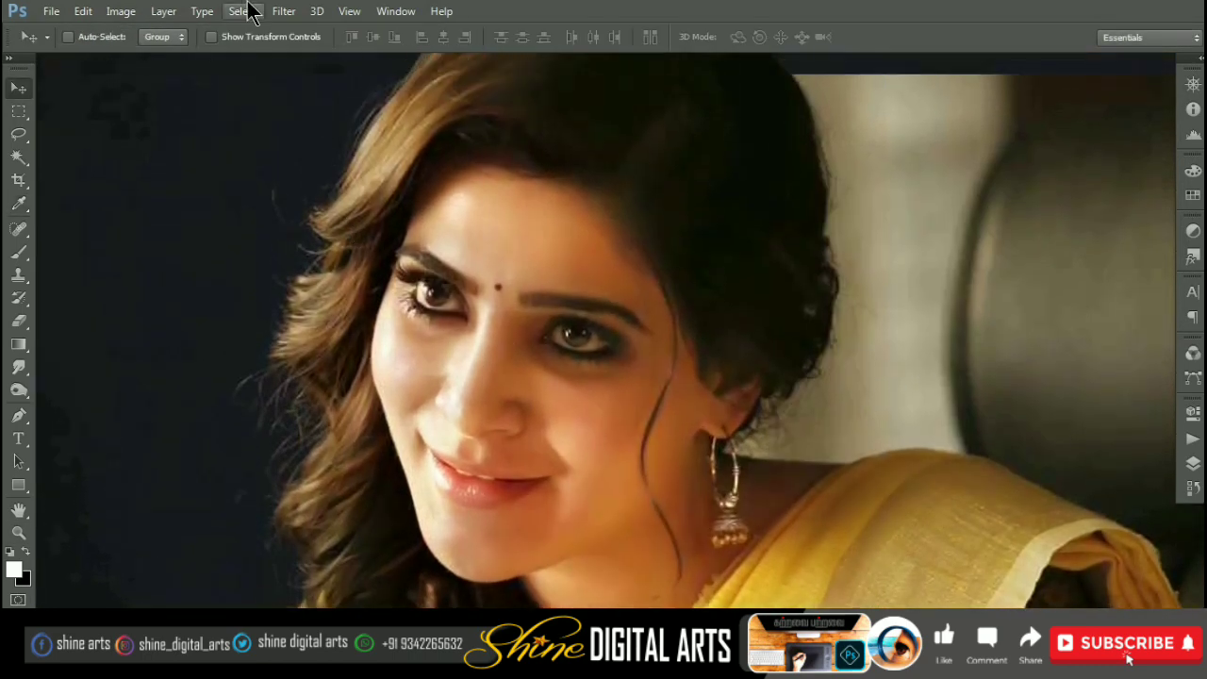
# Step: Sharpen with Unsharp Mask (150%, 3.4 px radius, threshold 4) and magnify the nose and lips
pyautogui.click(283, 10)
pyautogui.click(566, 323)
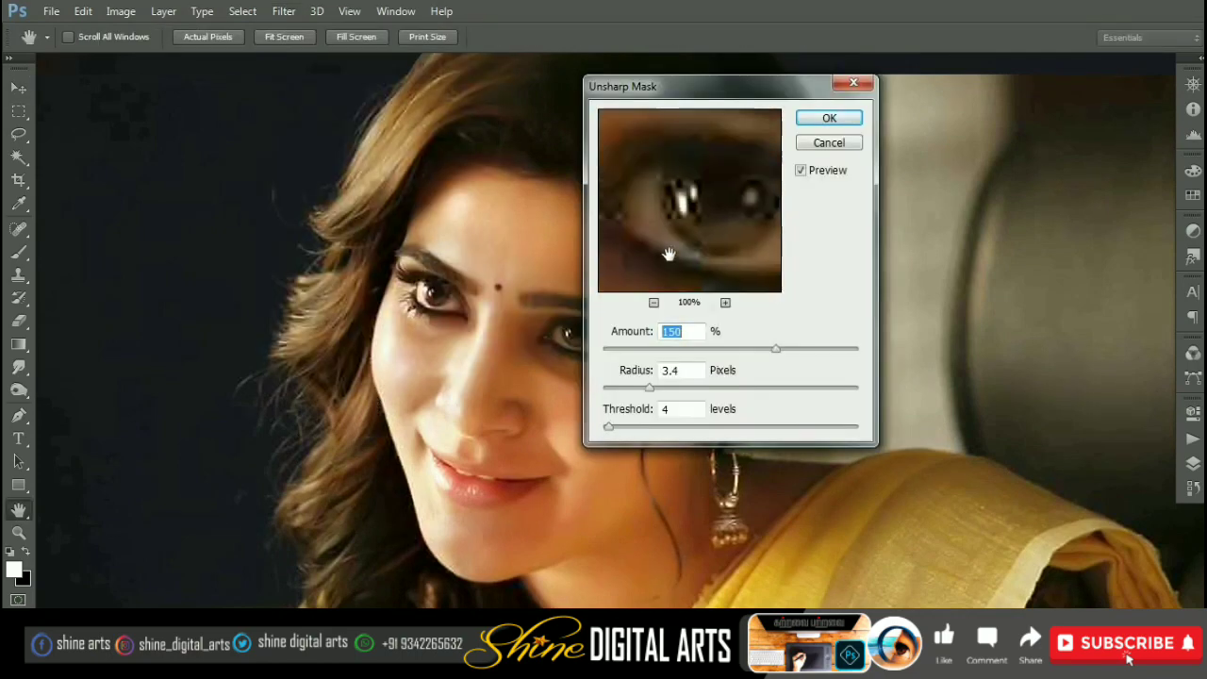
pyautogui.click(858, 118)
pyautogui.keyDown('ctrl'); pyautogui.click(453, 399); pyautogui.keyUp('ctrl')
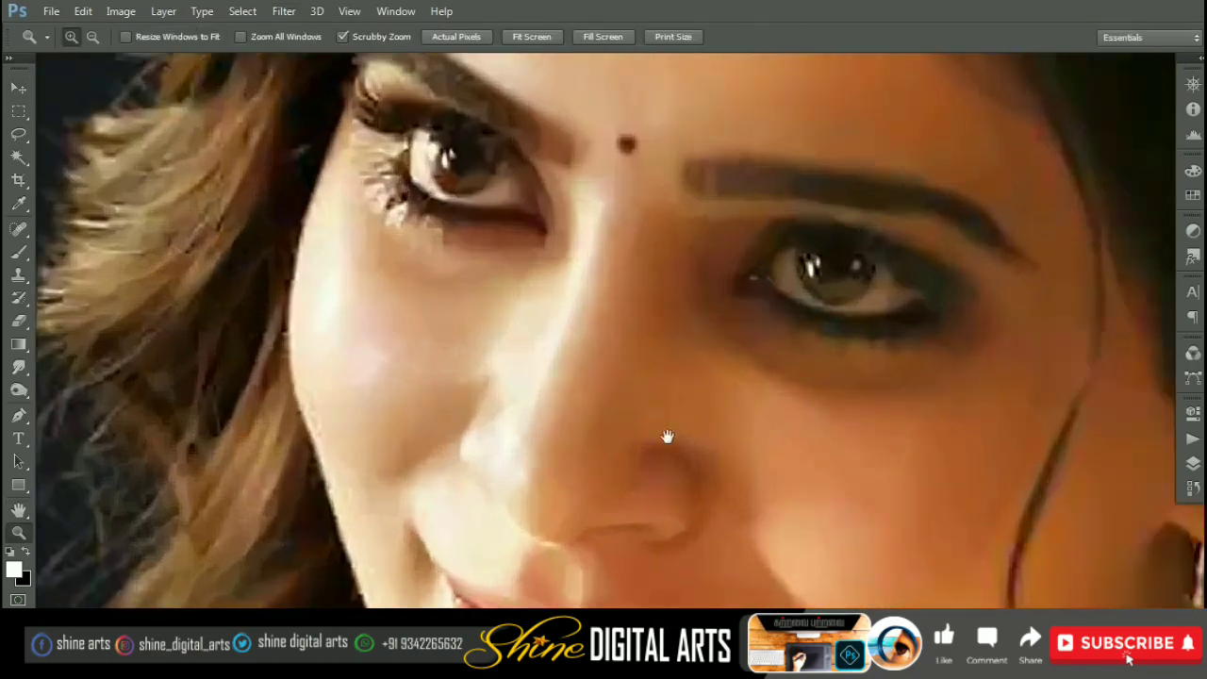
pyautogui.keyDown('ctrl'); pyautogui.click(666, 431); pyautogui.keyUp('ctrl')
pyautogui.keyDown('ctrl'); pyautogui.click(550, 353); pyautogui.keyUp('ctrl')
# Step: Exit full-screen view and select the Smudge tool (65 px, 60% strength)
pyautogui.press('f')
pyautogui.press('v')
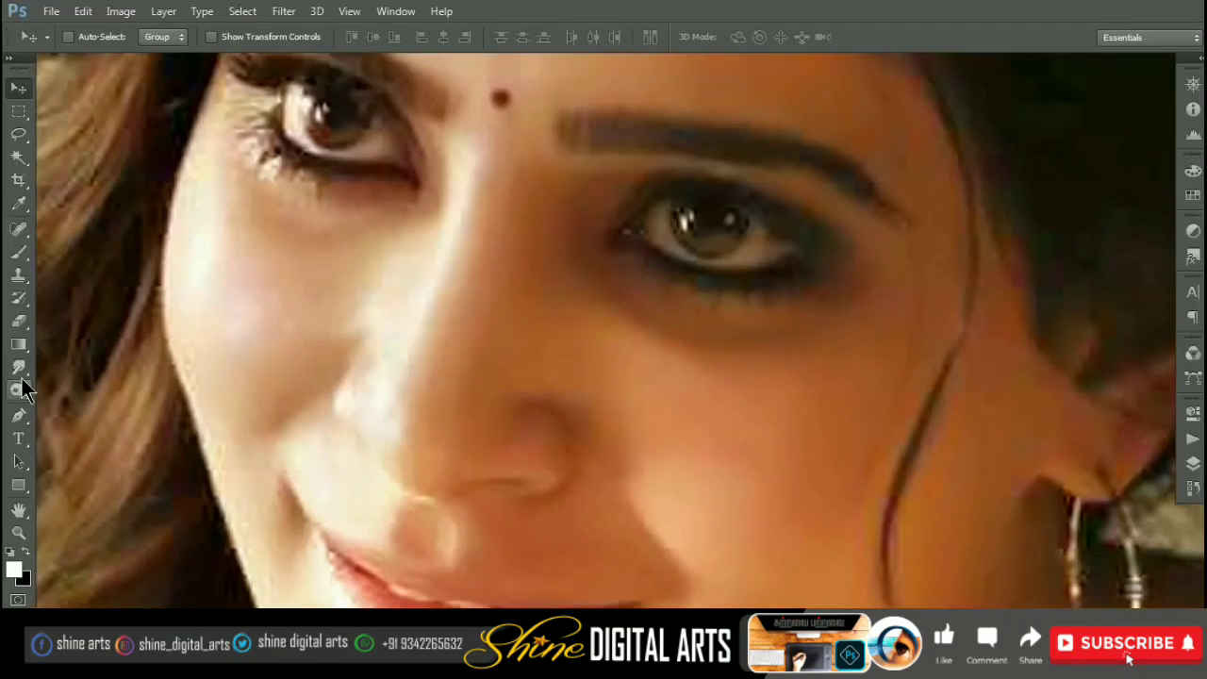
pyautogui.click(19, 367)
# Step: Check the brush settings and size the smudge brush to about 150 over the nose and cheek
pyautogui.press('F5')
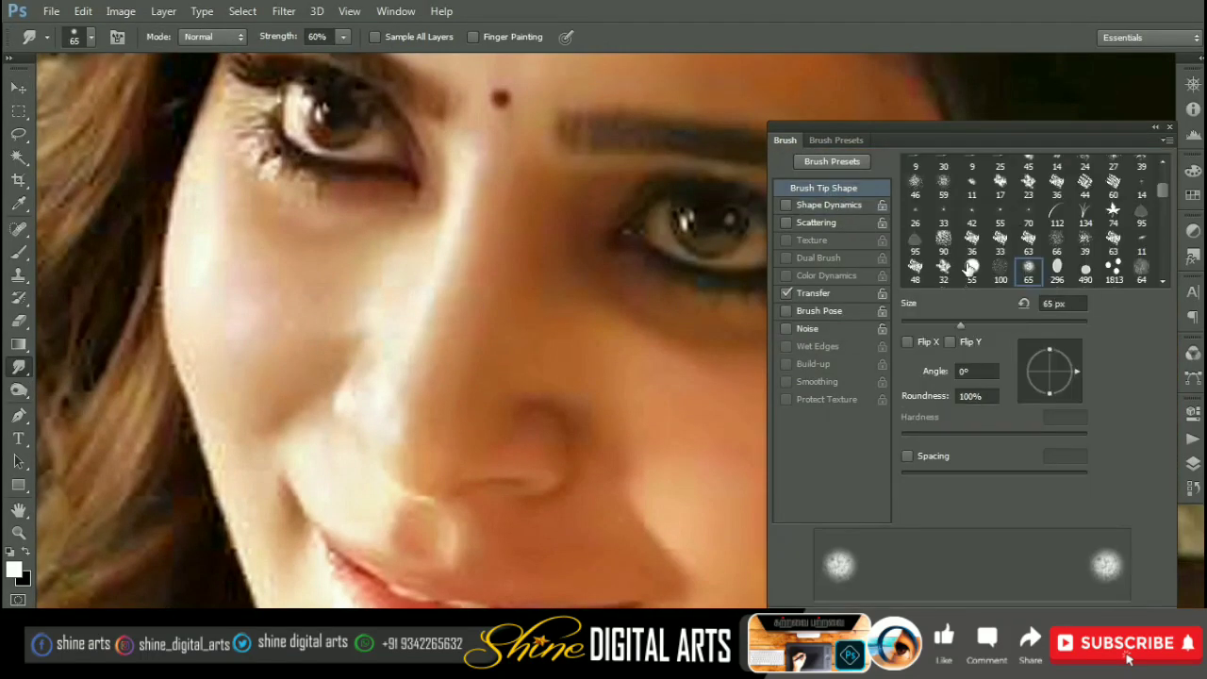
pyautogui.click(1170, 129)
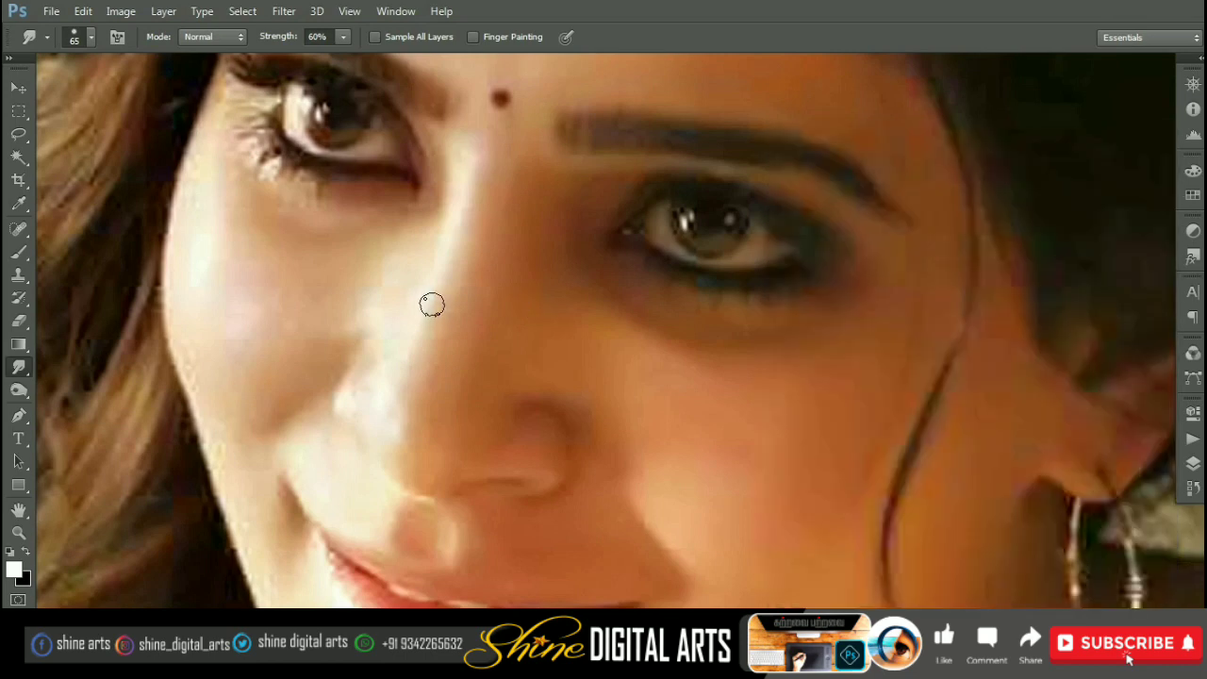
pyautogui.press(']')
pyautogui.press(']')
pyautogui.press(']')
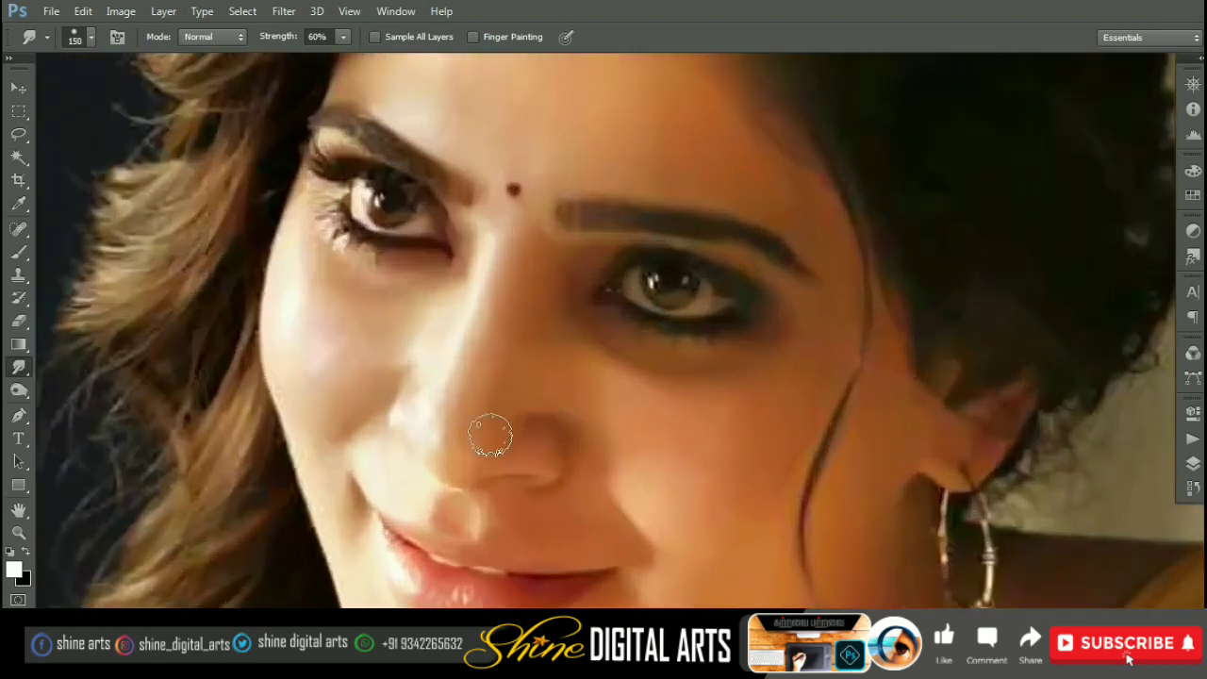
pyautogui.hotkey('ctrl', '+')
pyautogui.press('[')
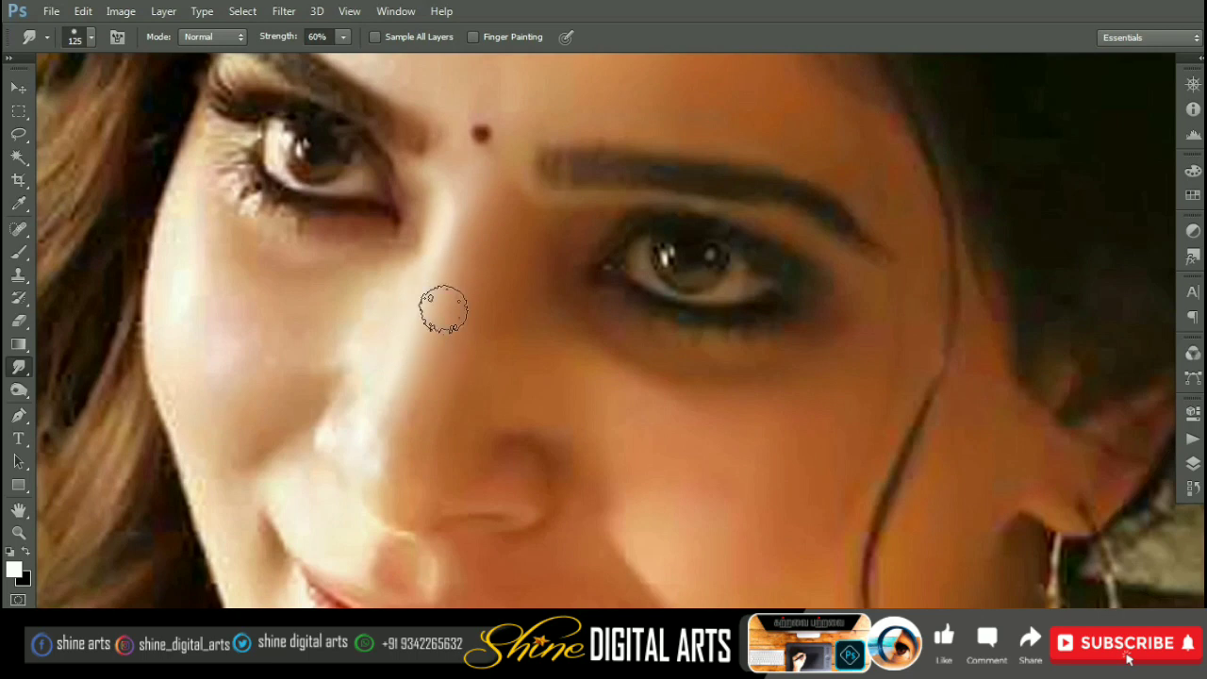
pyautogui.scroll(-2, 455, 377)
pyautogui.press(']')
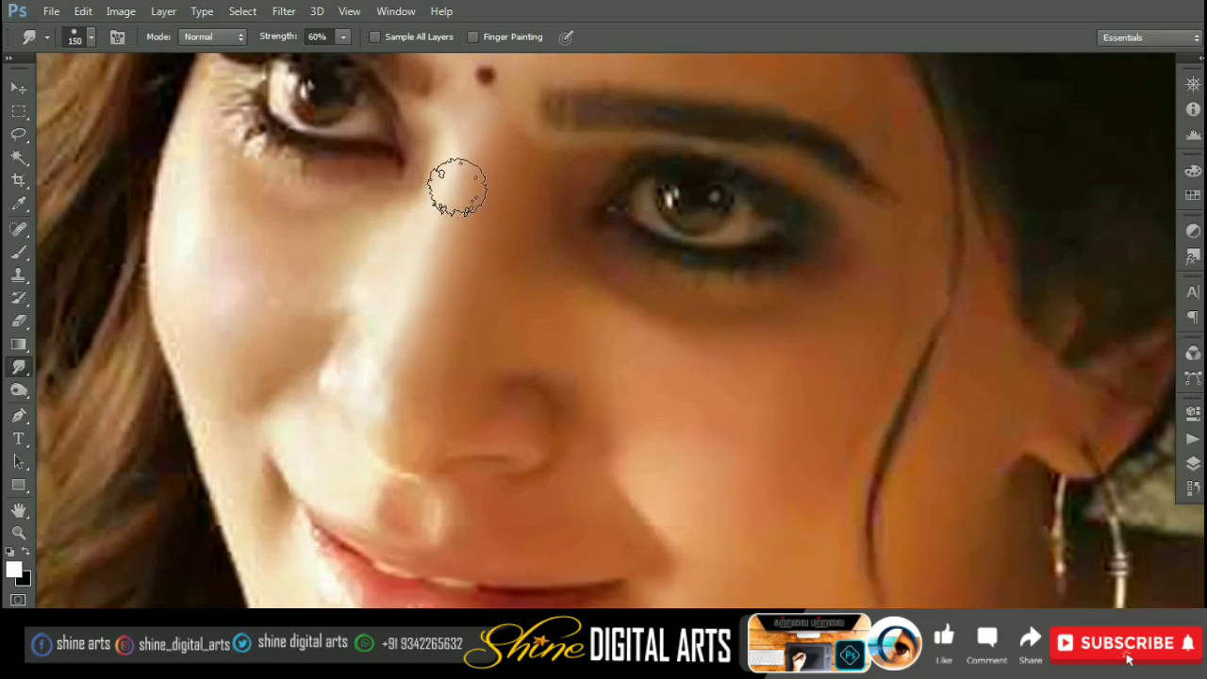
pyautogui.press('[')
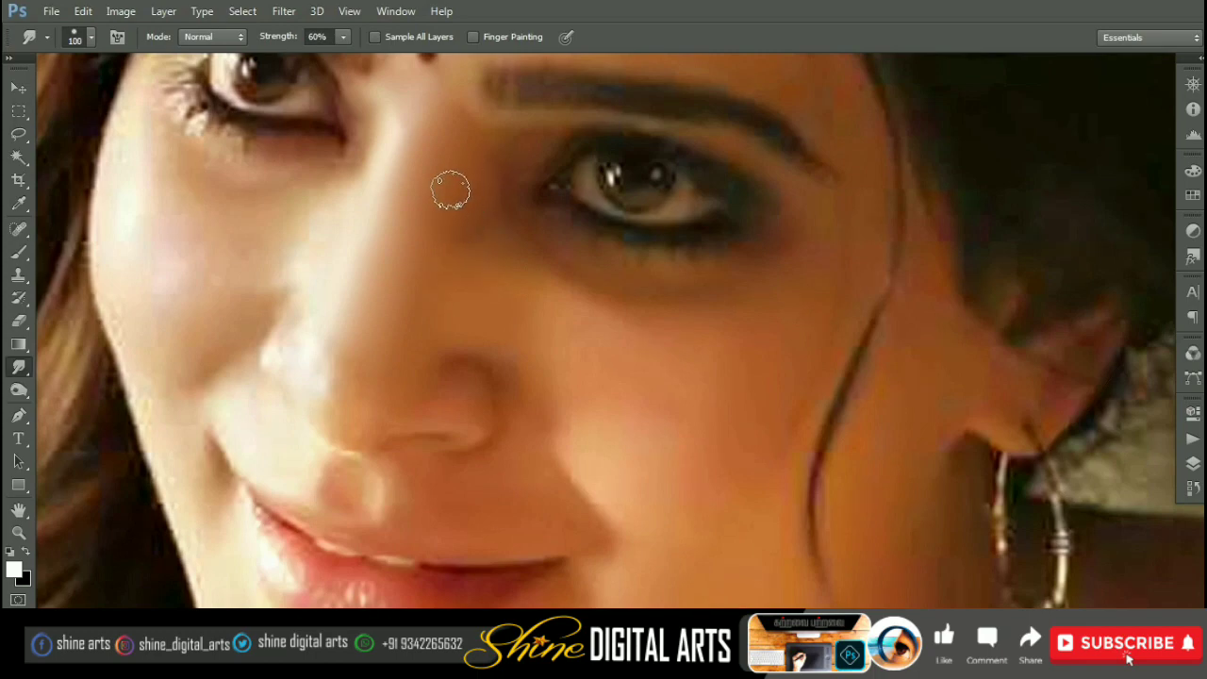
pyautogui.hotkey('ctrl', '-')
pyautogui.press(']')
pyautogui.press(']')
pyautogui.hotkey('ctrl', '+')
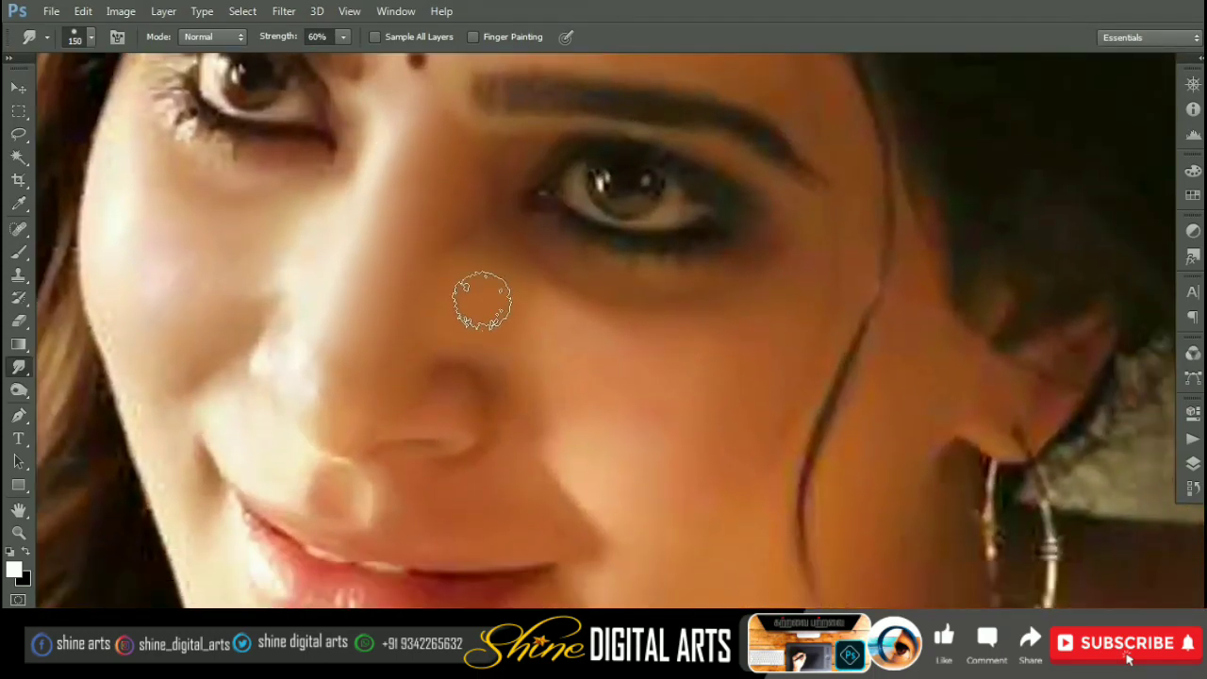
pyautogui.moveTo(482, 301); pyautogui.dragTo(422, 240)
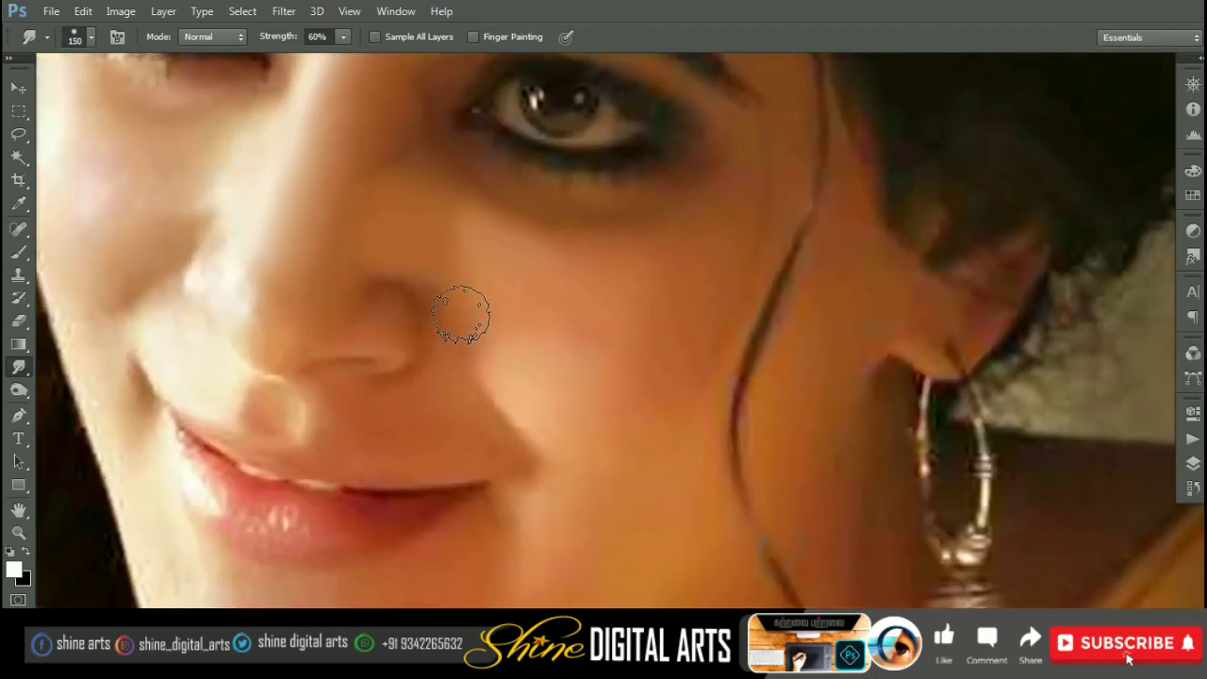
pyautogui.moveTo(439, 311)
pyautogui.mouseDown()
pyautogui.moveTo(512, 248)
pyautogui.moveTo(496, 302)
pyautogui.mouseUp()
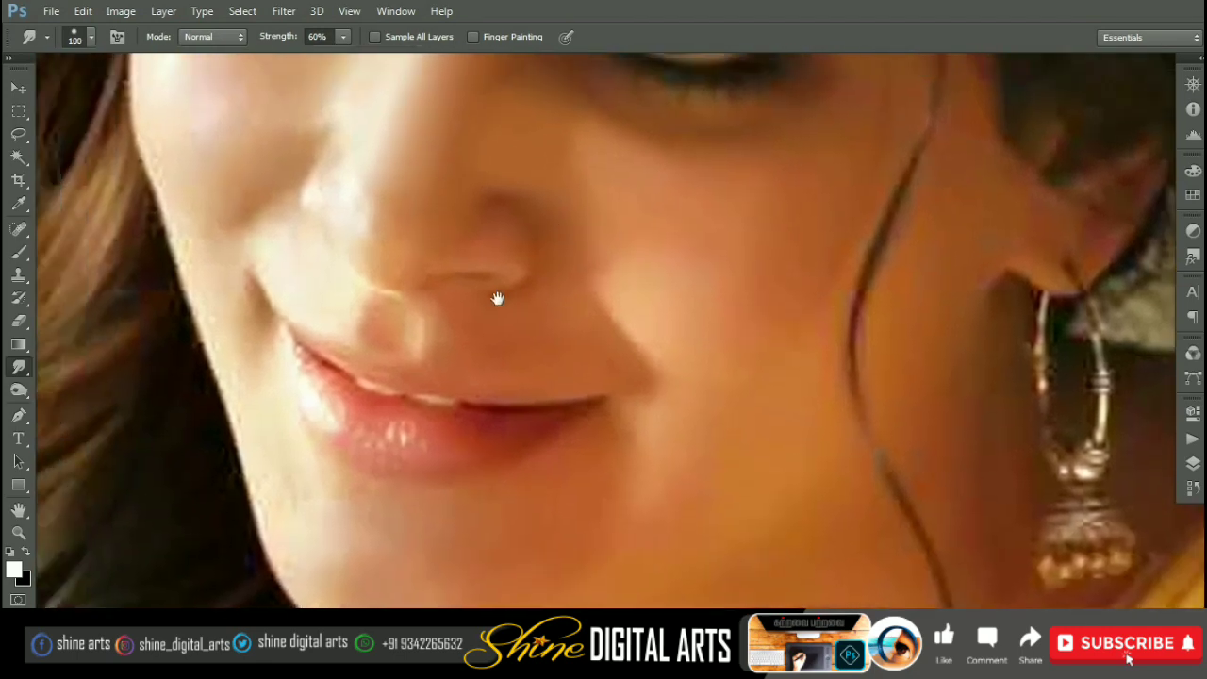
# Step: Smudge the skin around the nose with a smaller brush sized 70 to 125
pyautogui.press('[')
pyautogui.press('[')
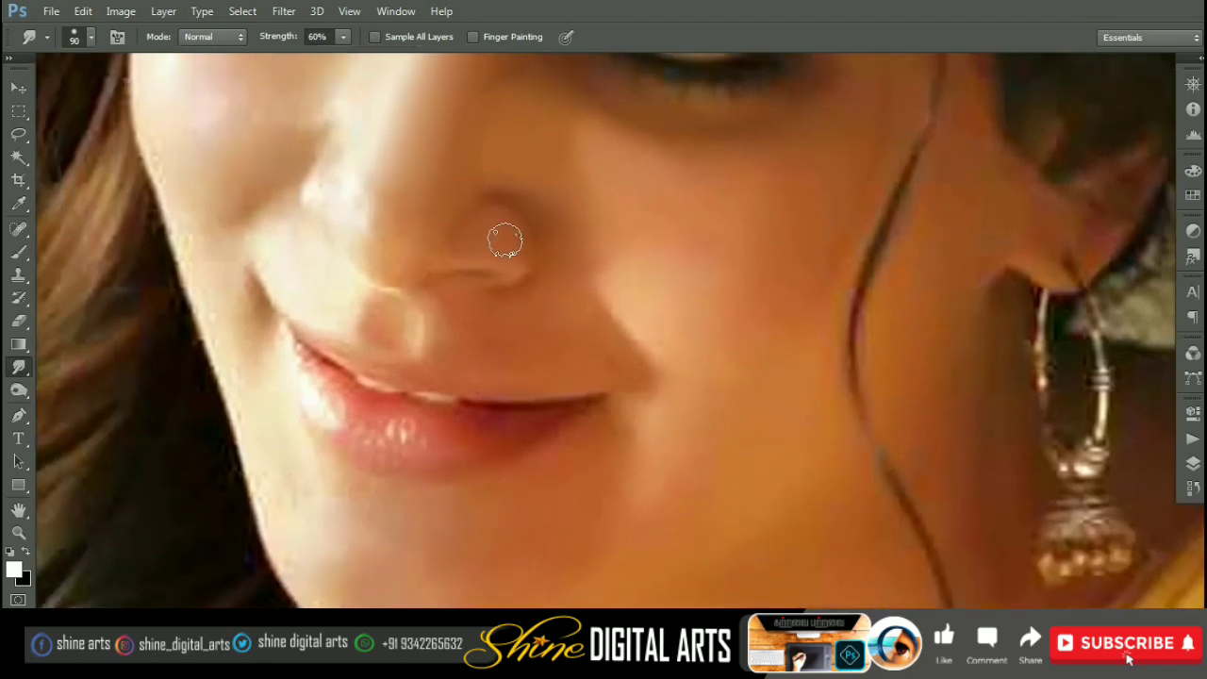
pyautogui.scroll(-3, 540, 269)
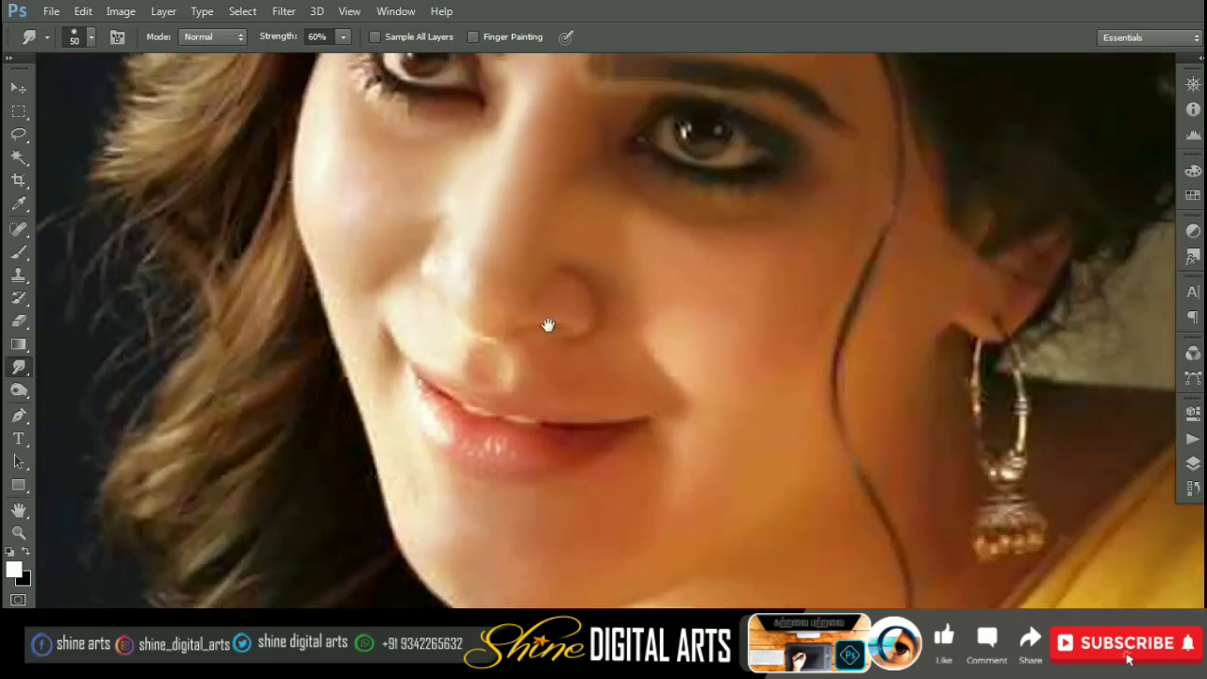
pyautogui.scroll(2, 553, 318)
pyautogui.press(']')
pyautogui.press(']')
pyautogui.scroll(2, 493, 280)
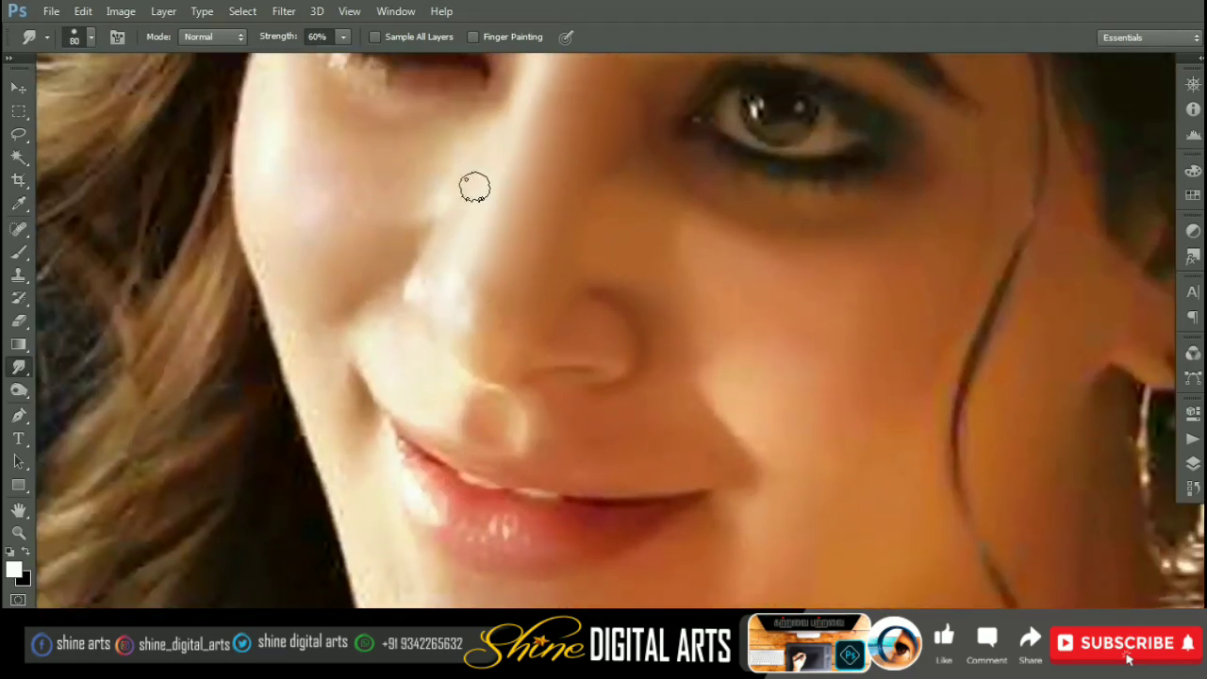
pyautogui.scroll(1, 471, 210)
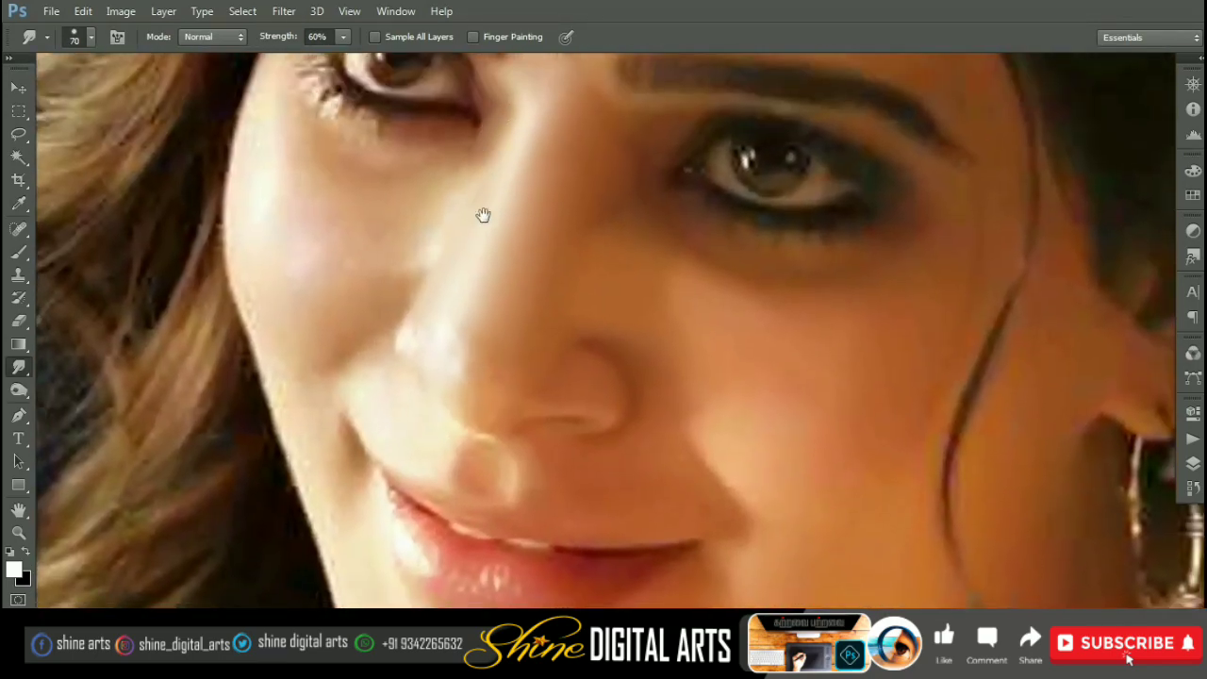
pyautogui.scroll(2, 513, 255)
pyautogui.press(']')
pyautogui.press(']')
pyautogui.press(']')
pyautogui.scroll(-2, 539, 229)
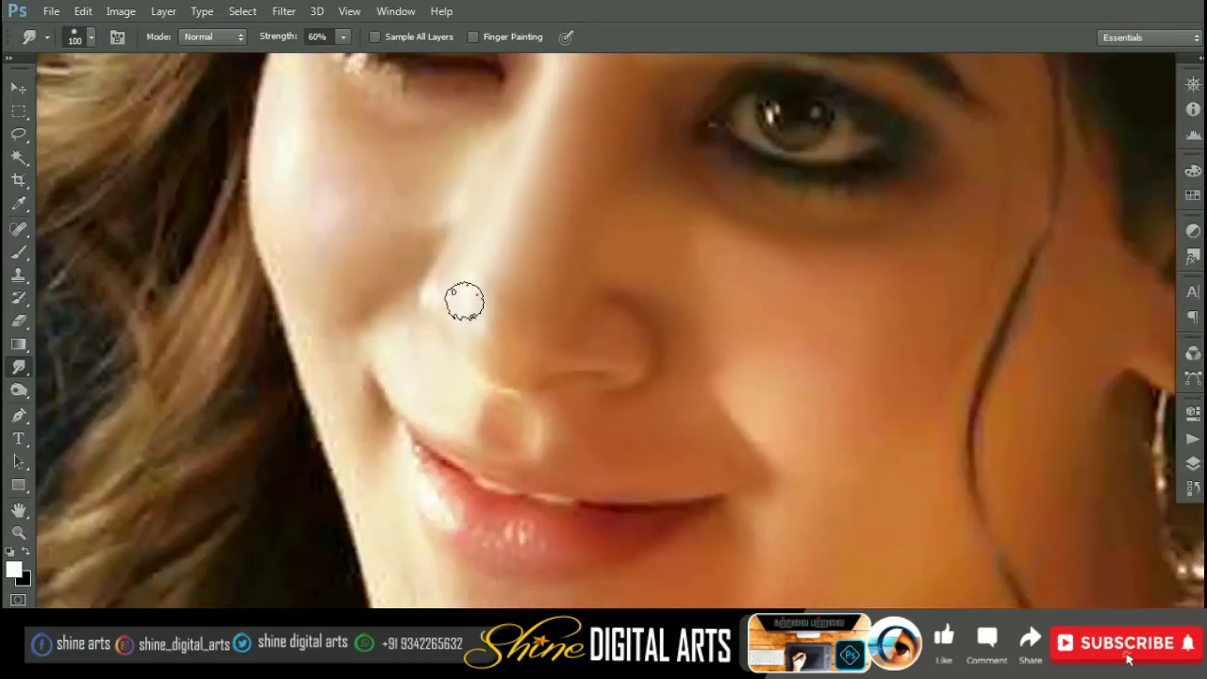
pyautogui.press(']')
pyautogui.press(']')
# Step: Continue smudging the cheek skin, moving around the face and settling on a 100 brush
pyautogui.scroll(-1, 474, 273)
pyautogui.press(']')
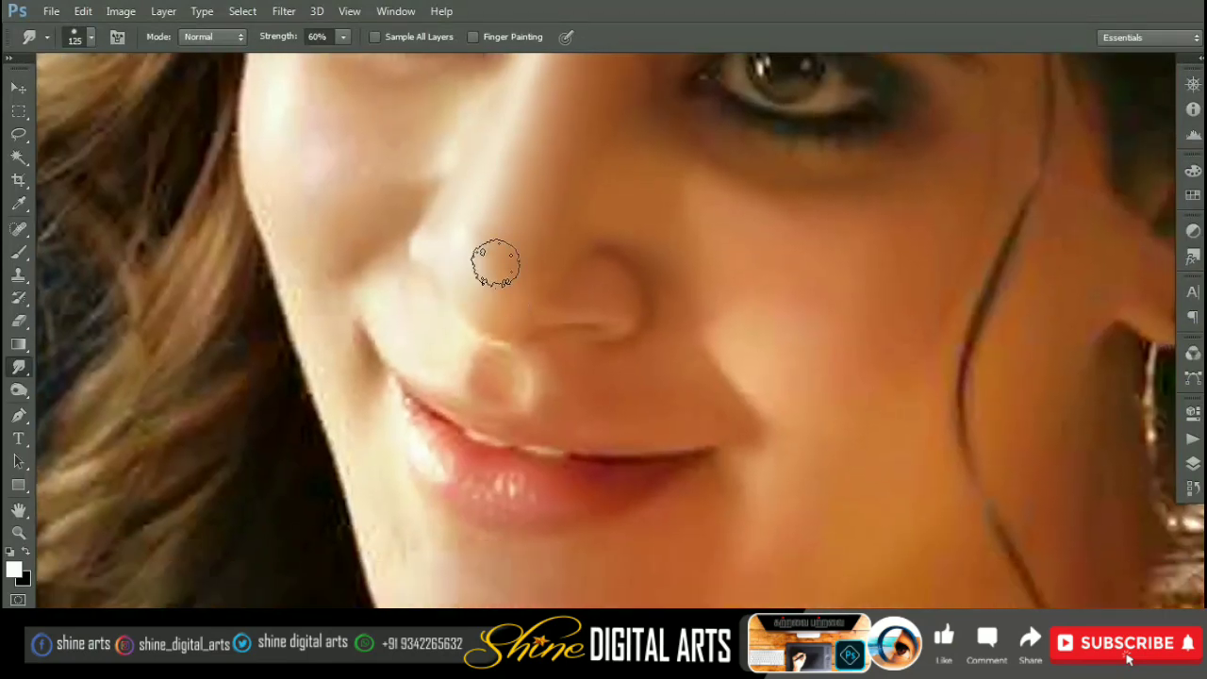
pyautogui.scroll(-1, 509, 269)
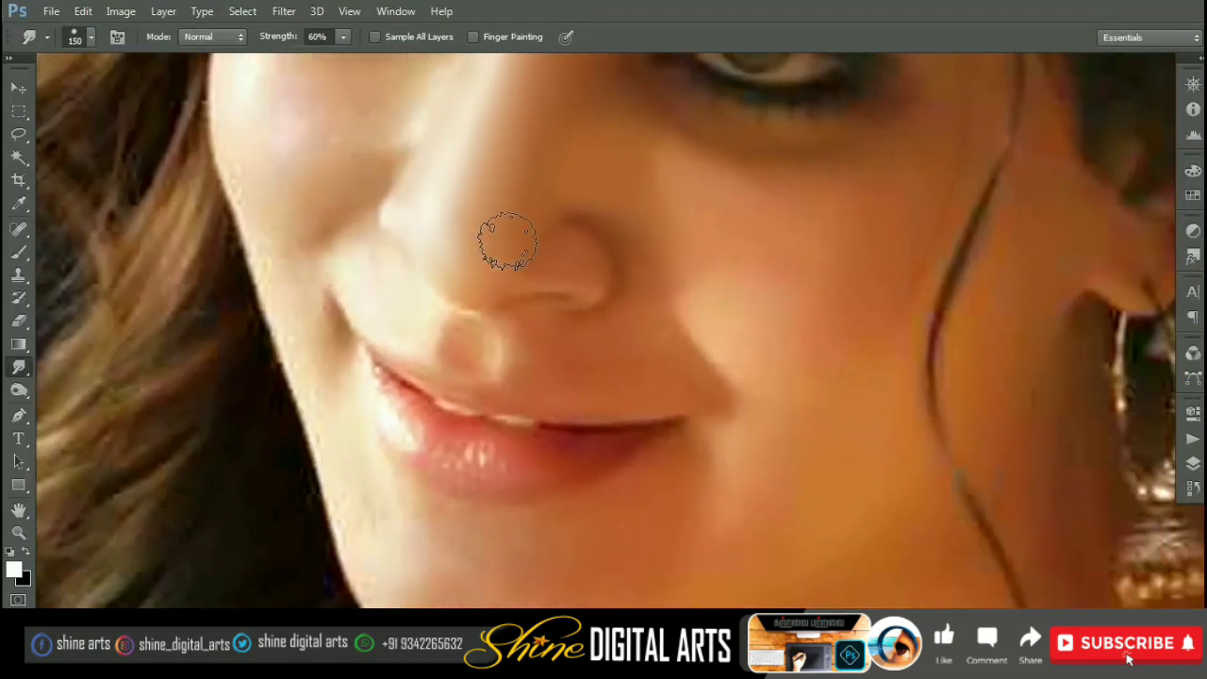
pyautogui.scroll(-3, 507, 242)
pyautogui.scroll(2, 528, 312)
pyautogui.scroll(1, 402, 319)
pyautogui.press('[')
pyautogui.press('[')
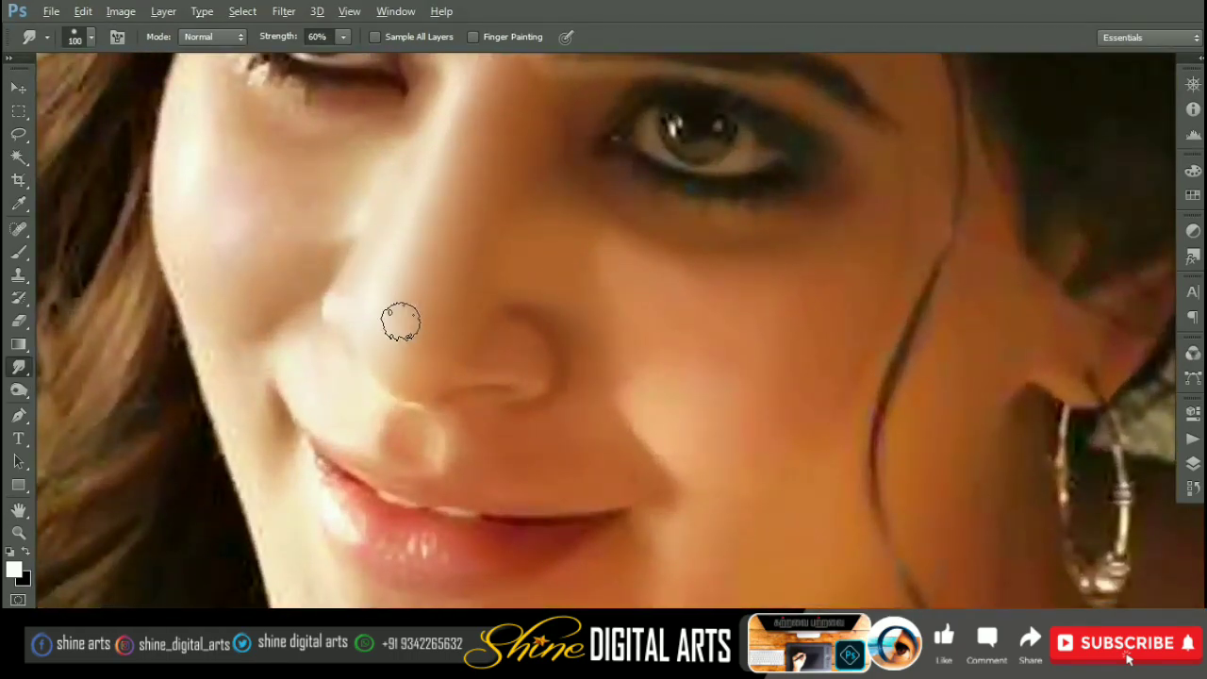
pyautogui.scroll(-1, 442, 236)
pyautogui.scroll(1, 498, 279)
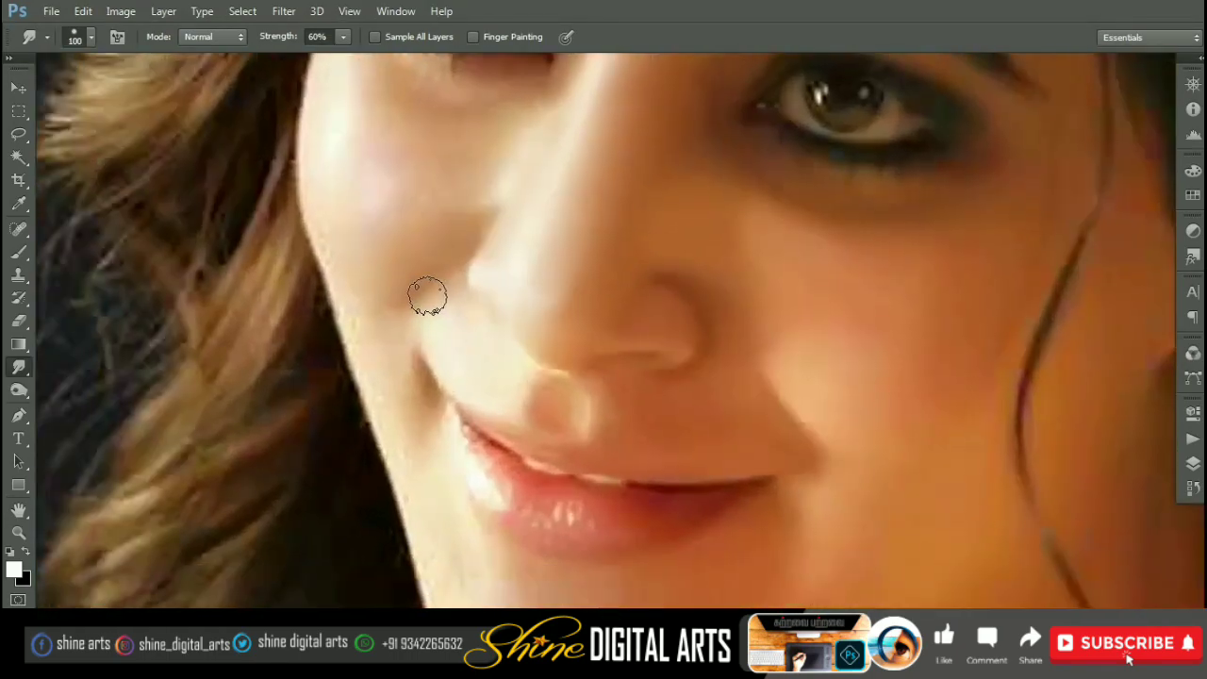
pyautogui.scroll(-1, 426, 284)
pyautogui.scroll(1, 598, 329)
# Step: Draw a pen path around the cheek beside the nose and load it as a selection
pyautogui.press('p')
pyautogui.click(506, 181)
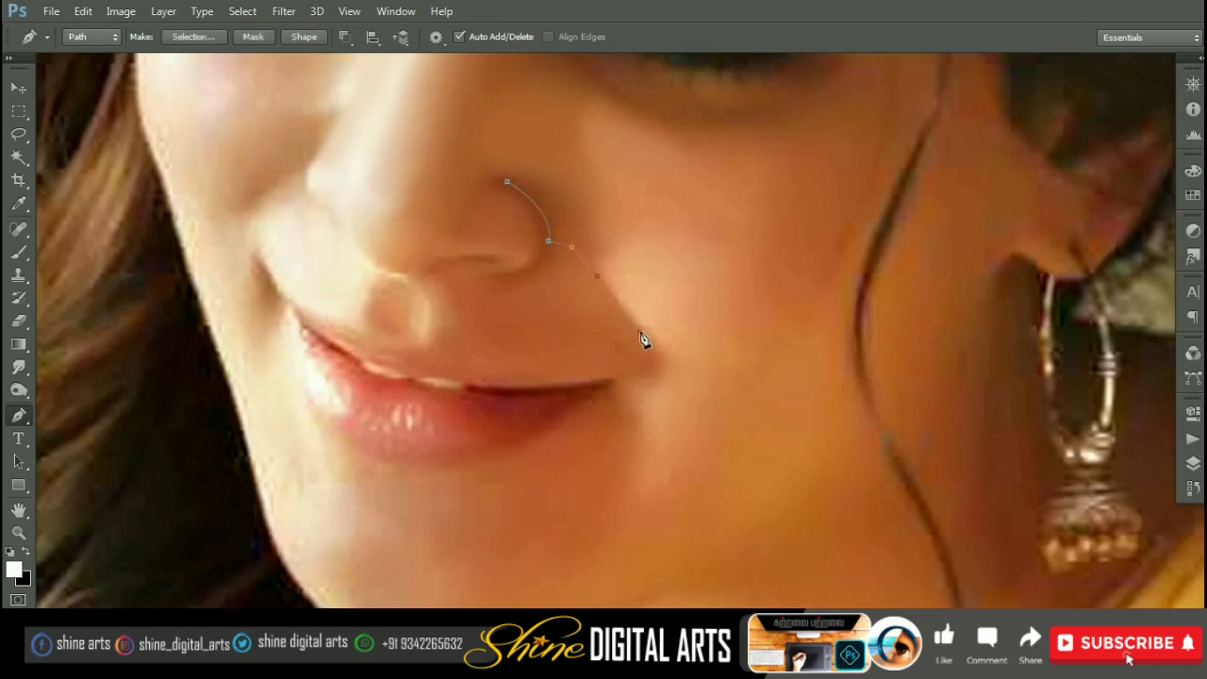
pyautogui.click(490, 174)
pyautogui.hotkey('ctrl', 'Return')
# Step: Feather the cheek selection by 80 px and hide its selection outline
pyautogui.press('m')
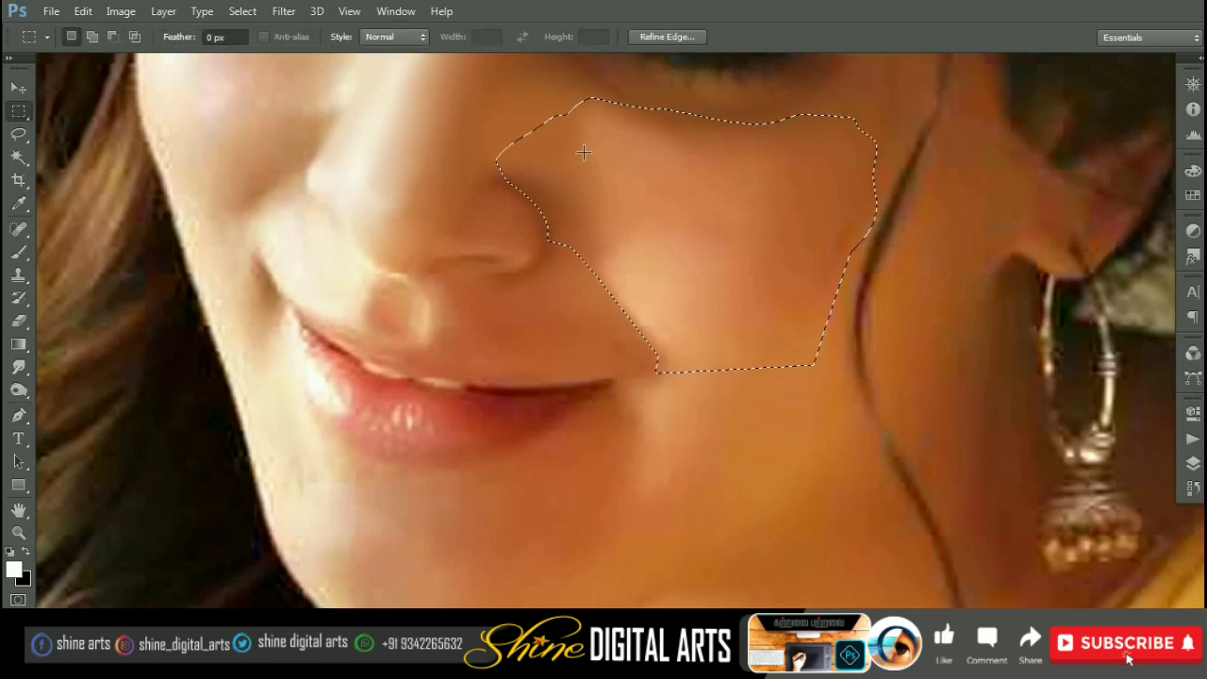
pyautogui.hotkey('ctrl', 'alt', 'r')
pyautogui.press('Escape')
pyautogui.hotkey('shift', 'F6')
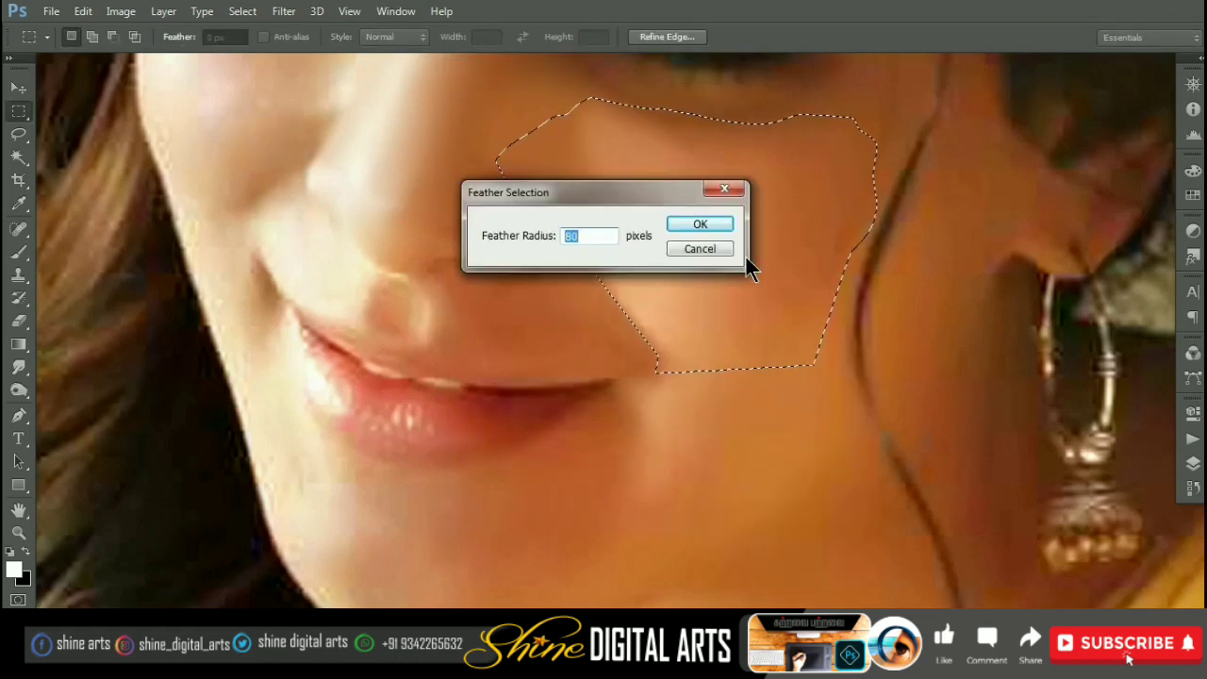
pyautogui.press('Return')
pyautogui.hotkey('ctrl', 'h')
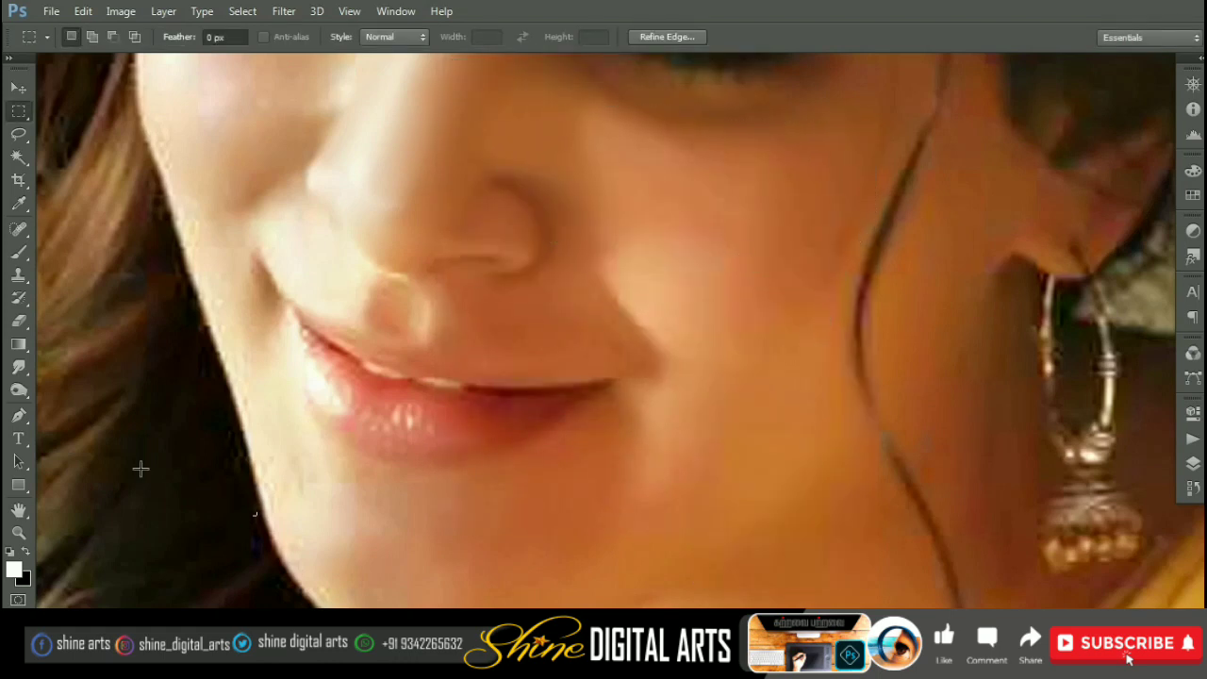
pyautogui.hotkey('shift', 'r')
pyautogui.hotkey('ctrl', 'h')
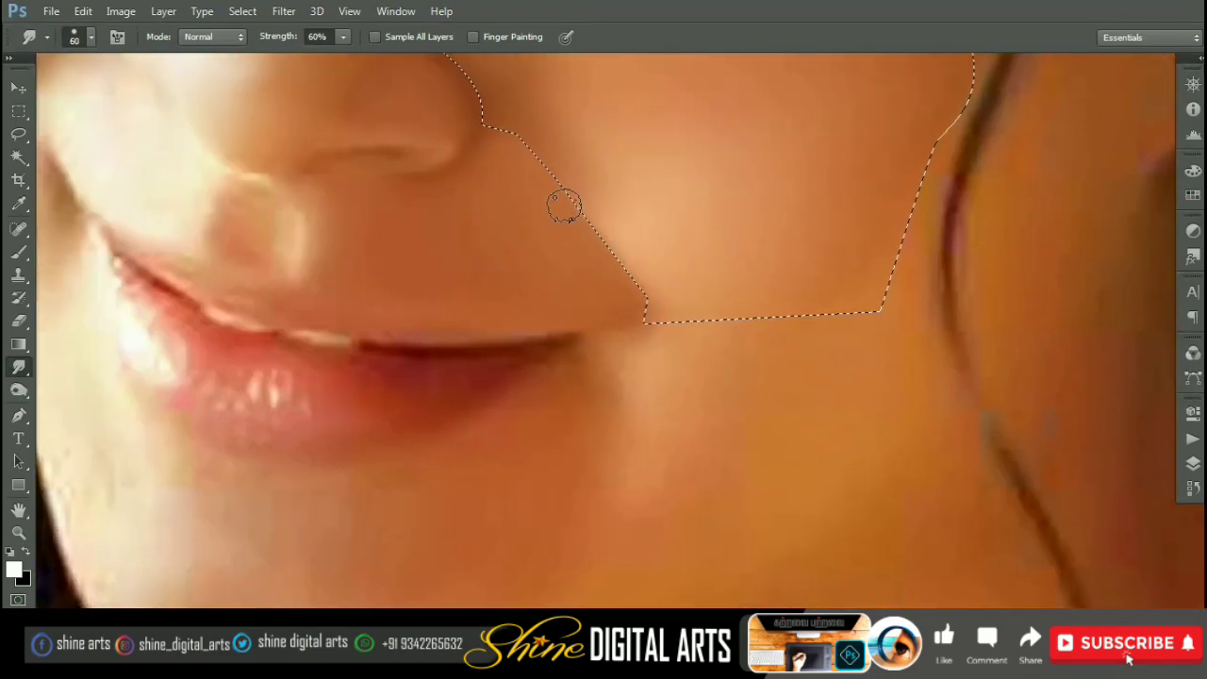
# Step: Enlarge the smudge brush to 200 and blend the cheek and chin skin below the lips
pyautogui.press(']')
pyautogui.press(']')
pyautogui.press(']')
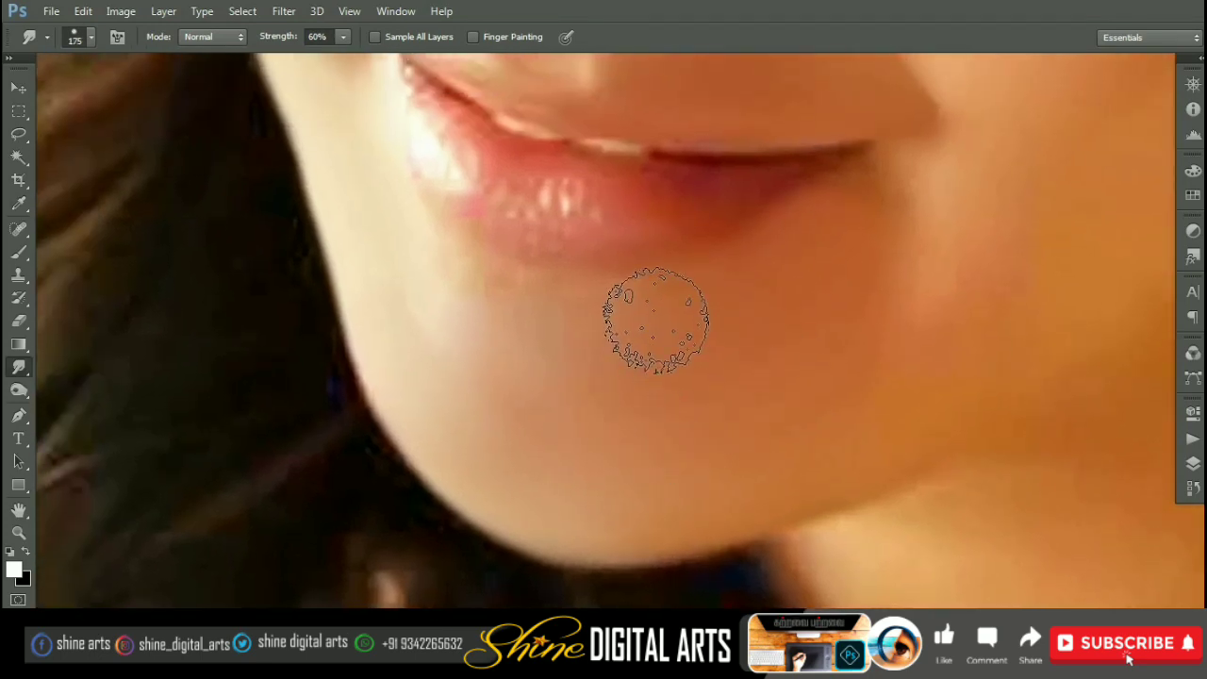
# Step: Smudge the chin, cheek and jawline, varying brush size for broad and fine strokes
pyautogui.press('[')
pyautogui.press('[')
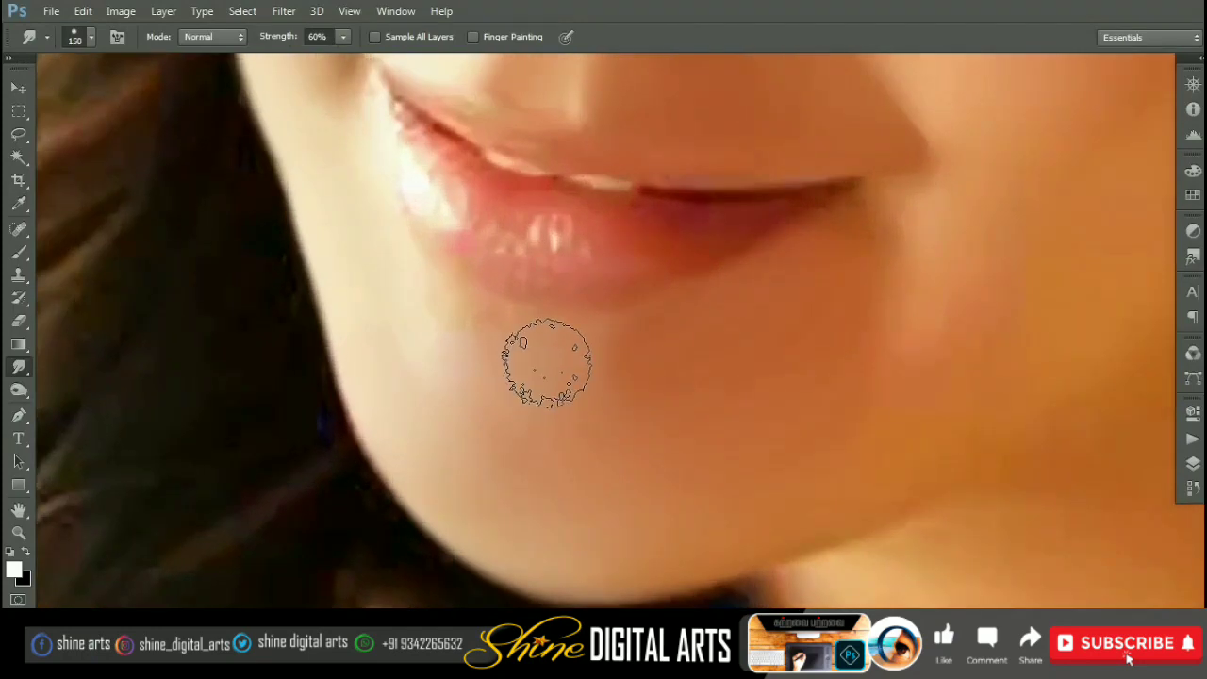
pyautogui.press(']')
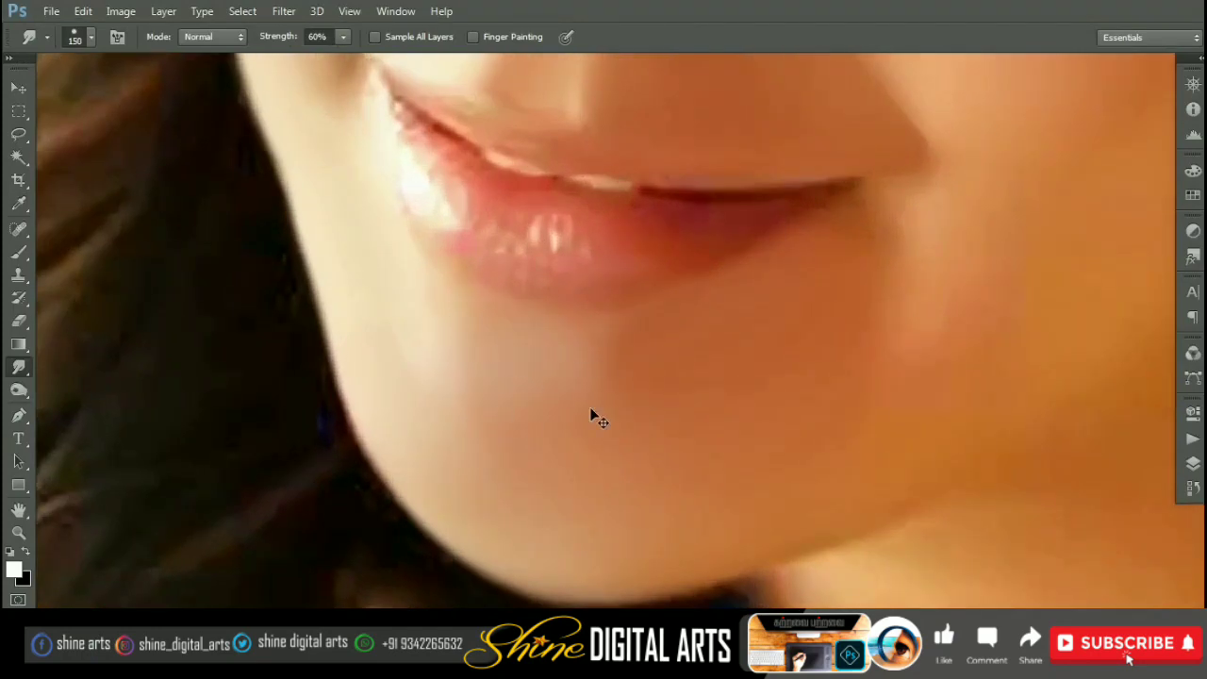
pyautogui.press(']')
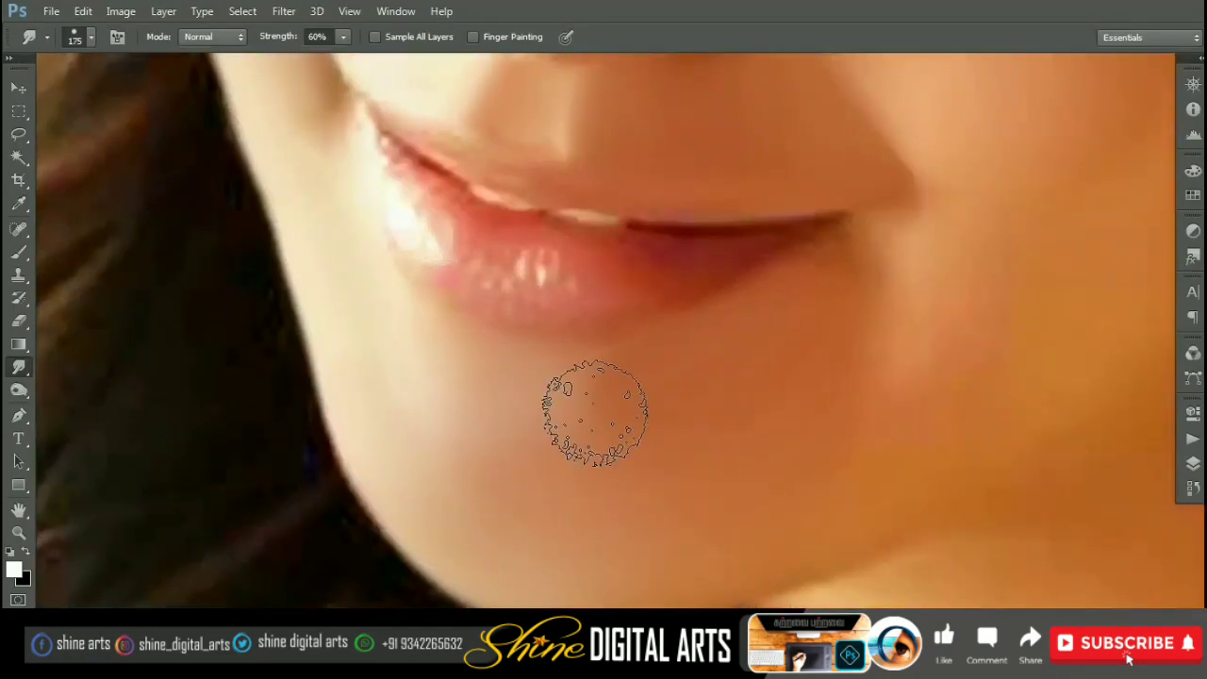
pyautogui.press('[')
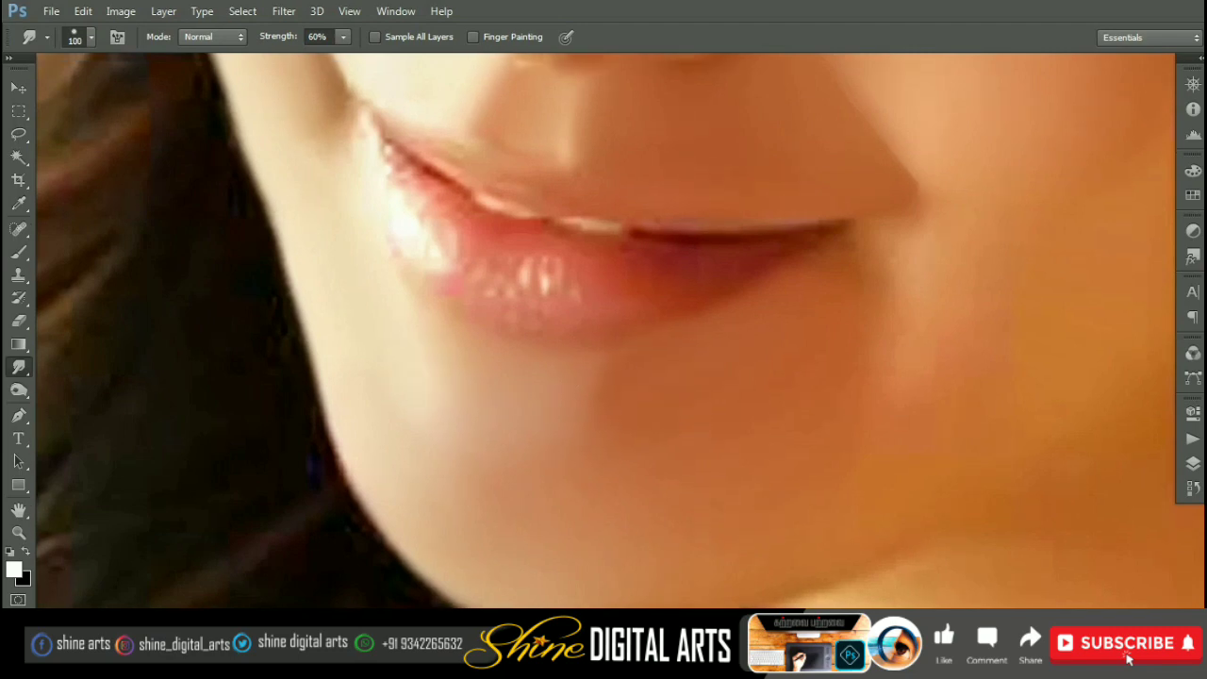
pyautogui.press('[')
pyautogui.press('[')
pyautogui.moveTo(447, 409); pyautogui.dragTo(683, 303)
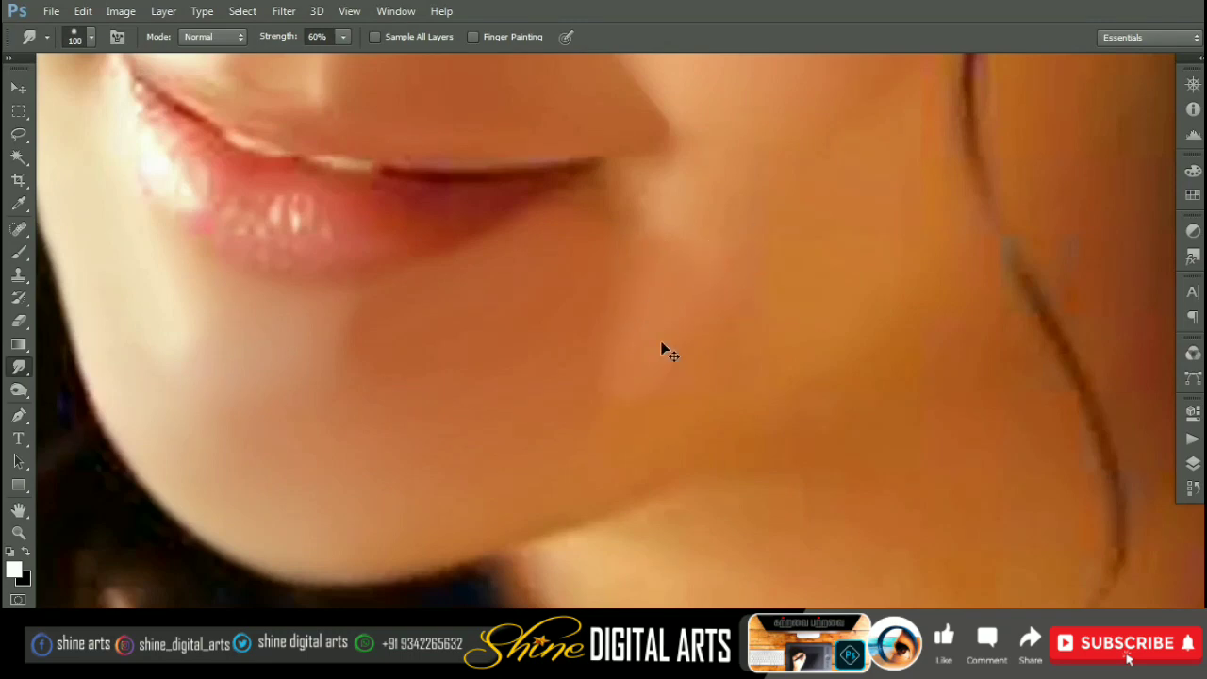
pyautogui.press(']')
pyautogui.press(']')
pyautogui.press(']')
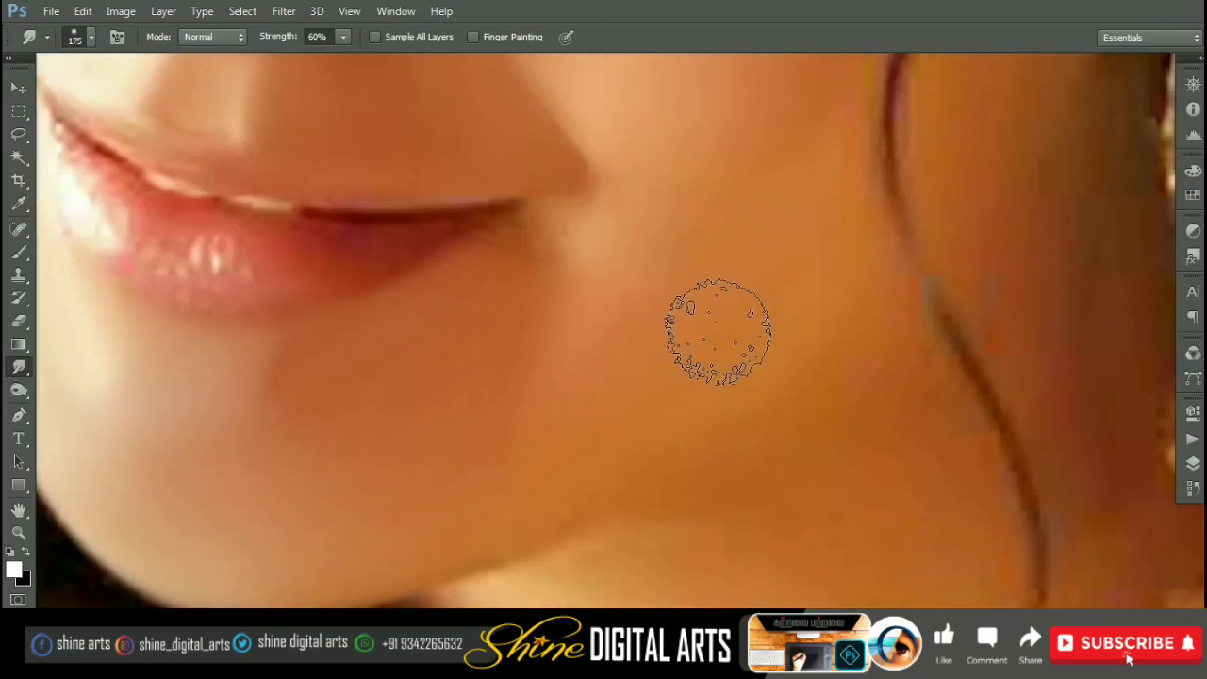
pyautogui.press(']')
pyautogui.press(']')
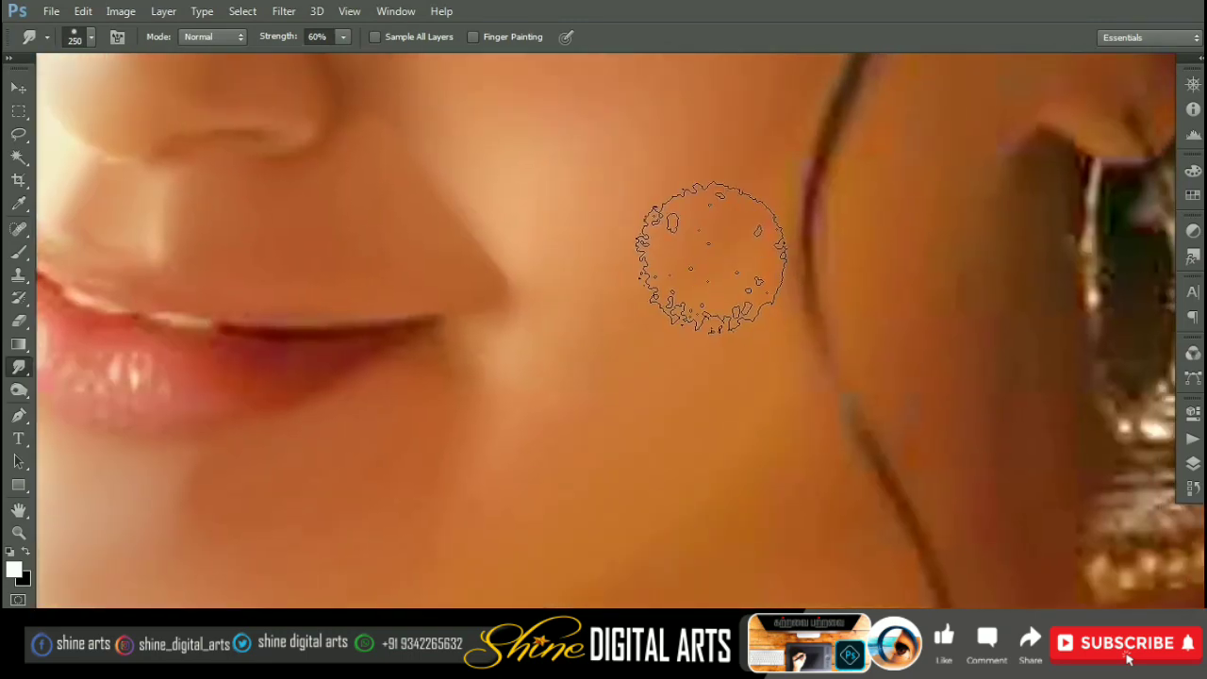
pyautogui.press('[')
pyautogui.press('[')
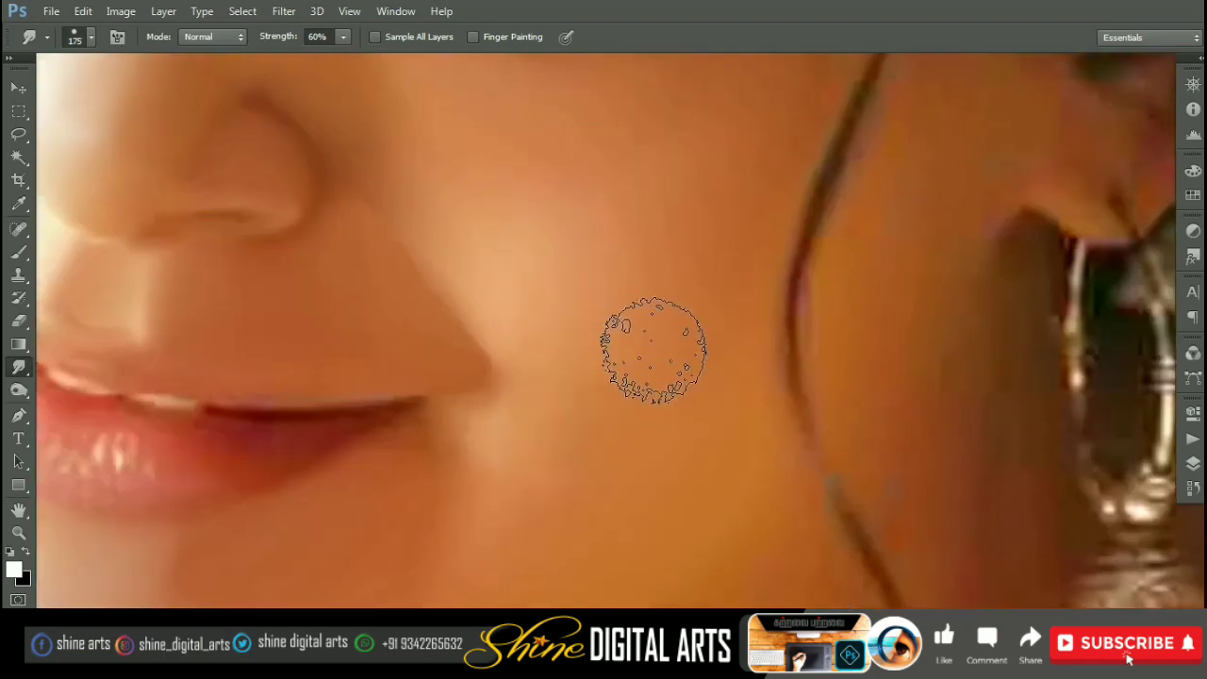
pyautogui.press('[')
pyautogui.press('[')
pyautogui.press('[')
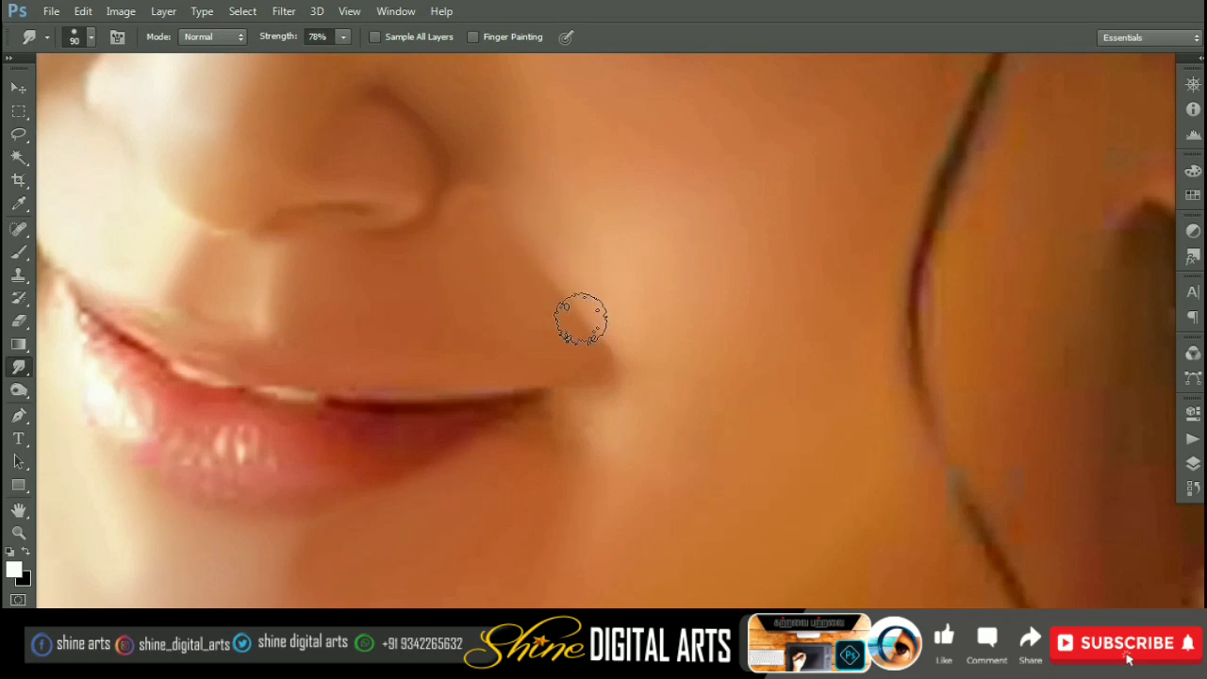
# Step: Zoom out to the whole face, then close in on the lip corner and keep smudging
pyautogui.press(']')
pyautogui.press(']')
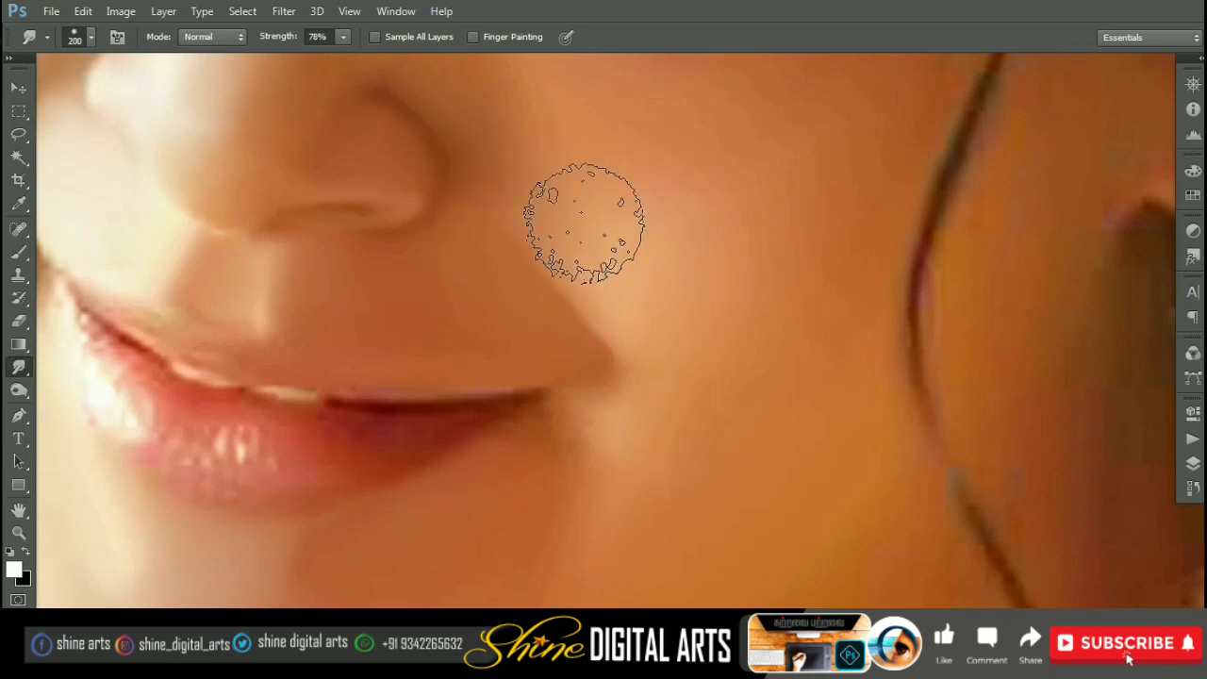
pyautogui.press(']')
pyautogui.press(']')
pyautogui.press(']')
pyautogui.hotkey('ctrl', '0')
pyautogui.scroll(2, 719, 261)
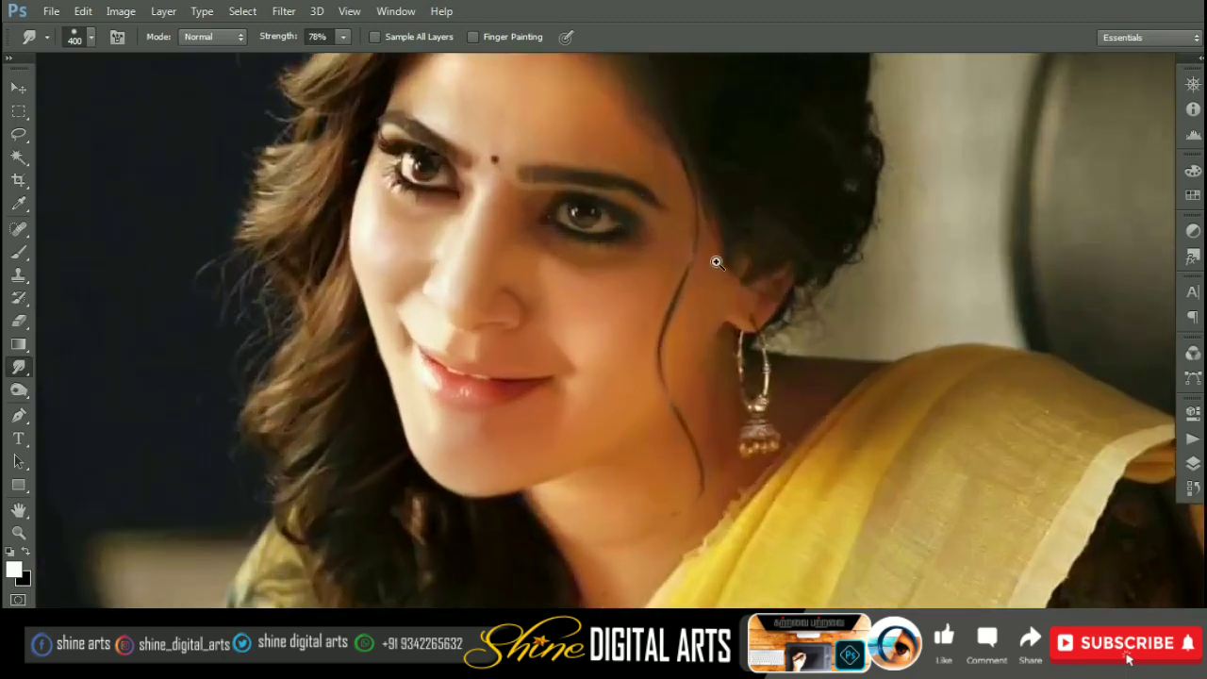
pyautogui.scroll(2, 663, 312)
pyautogui.scroll(2, 560, 230)
pyautogui.press('[')
pyautogui.press('[')
pyautogui.press('[')
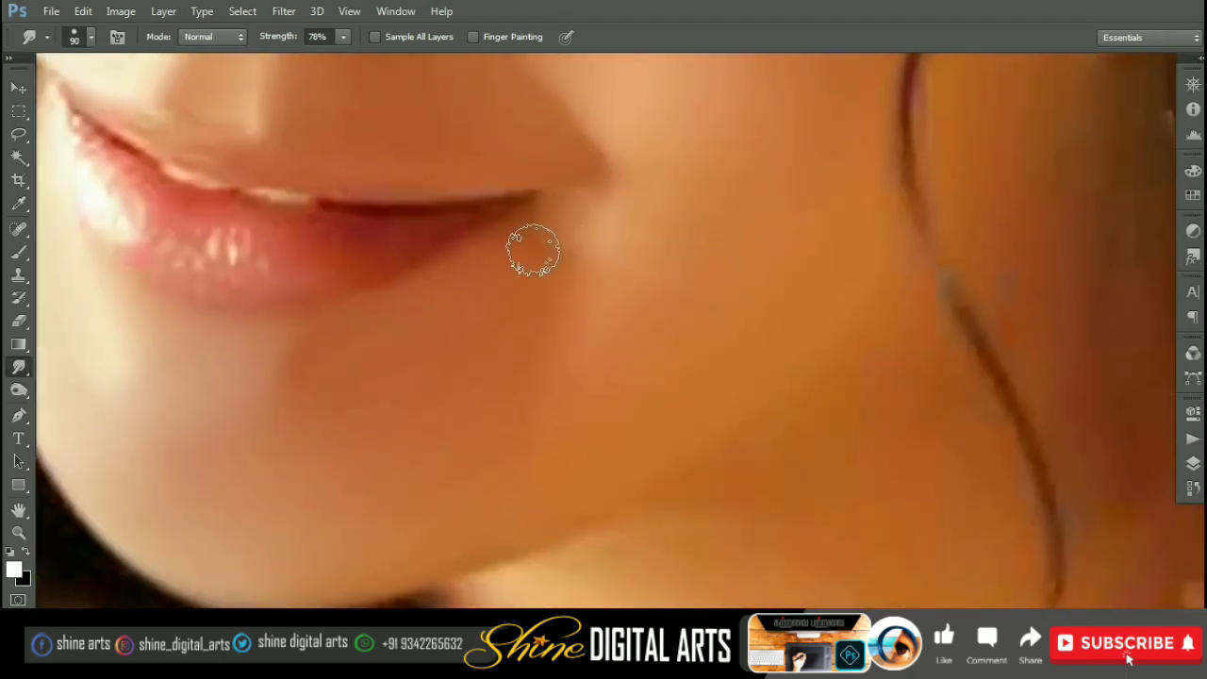
pyautogui.scroll(1, 681, 220)
pyautogui.scroll(1, 659, 302)
pyautogui.press(']')
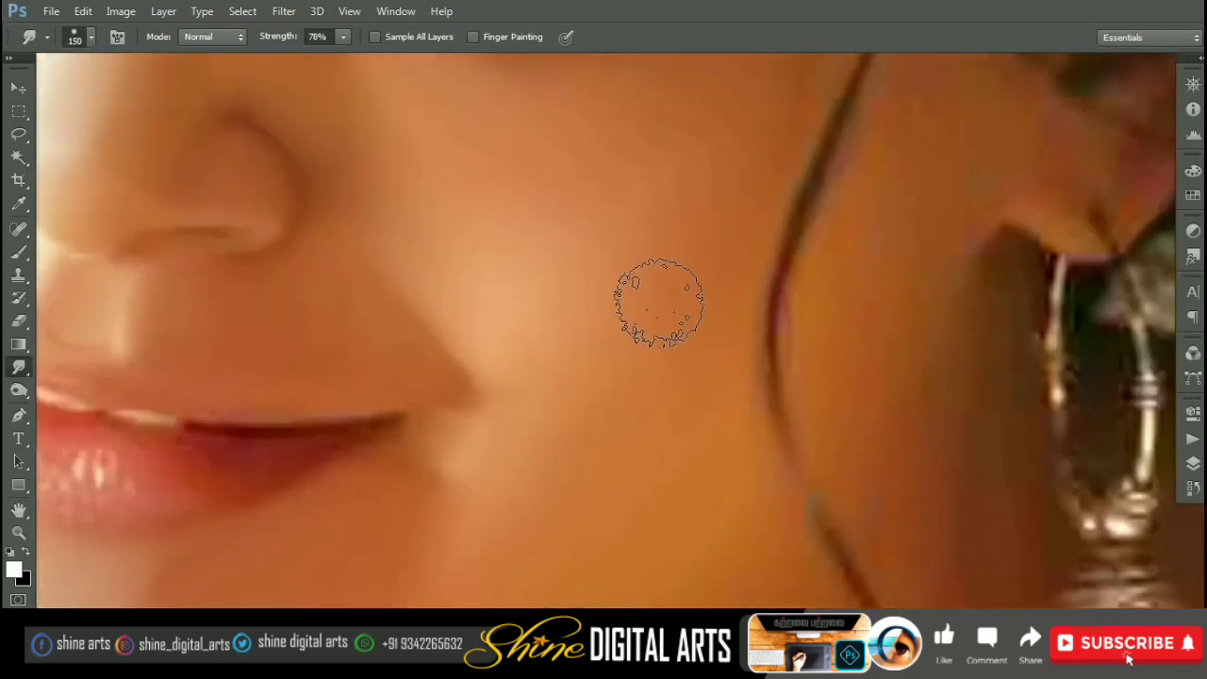
# Step: Lower smudge strength to 60% and blend the skin around the eye and eyebrow
pyautogui.moveTo(674, 205); pyautogui.dragTo(631, 305)
pyautogui.press('[')
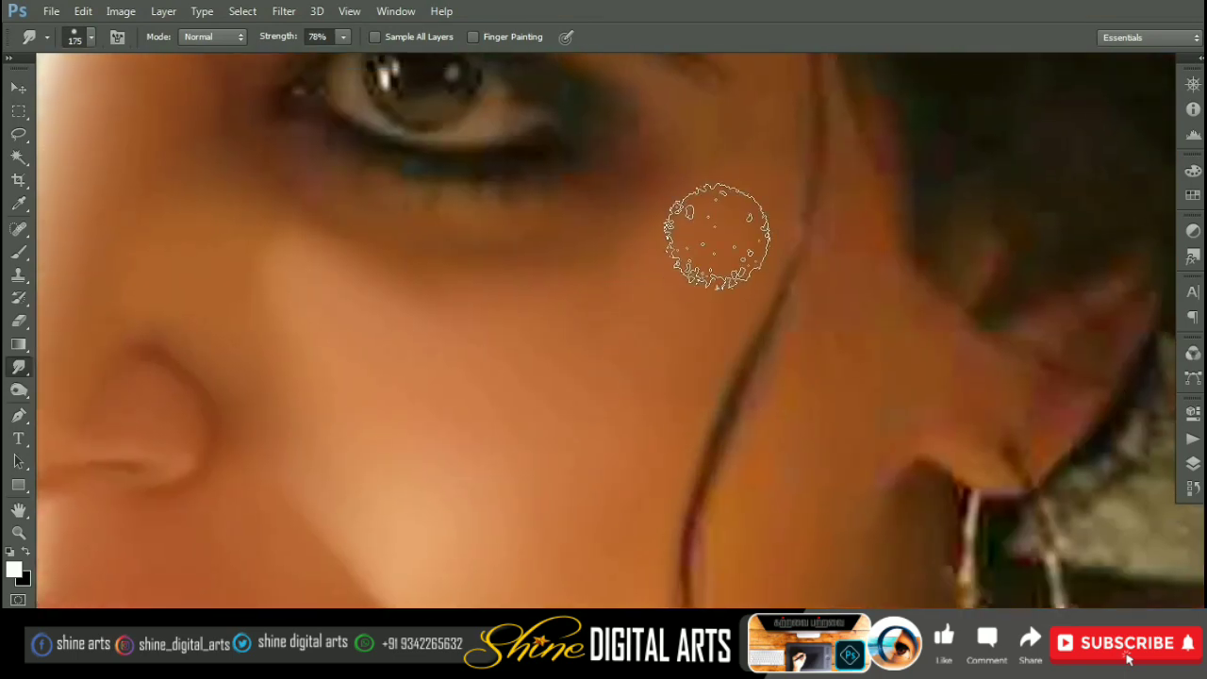
pyautogui.press('6')
pyautogui.moveTo(635, 372); pyautogui.dragTo(687, 140)
pyautogui.press(']')
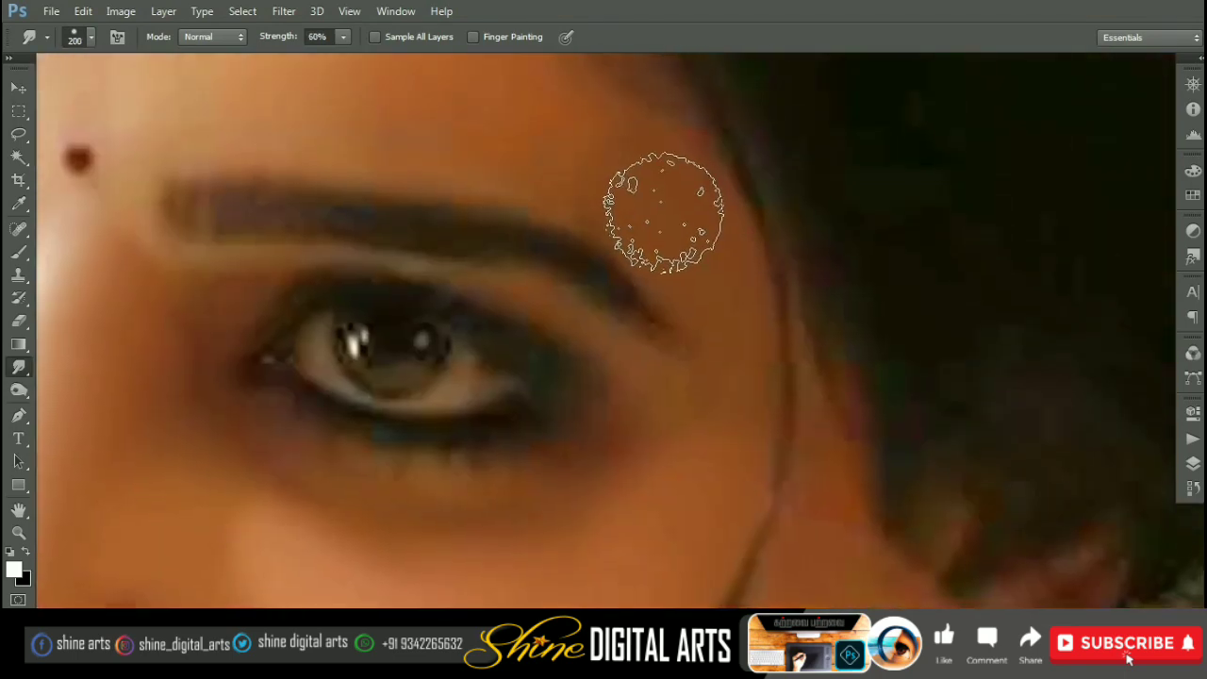
pyautogui.moveTo(663, 210); pyautogui.dragTo(666, 213)
pyautogui.scroll(-1, 665, 213)
pyautogui.scroll(-1, 709, 242)
pyautogui.scroll(-1, 688, 296)
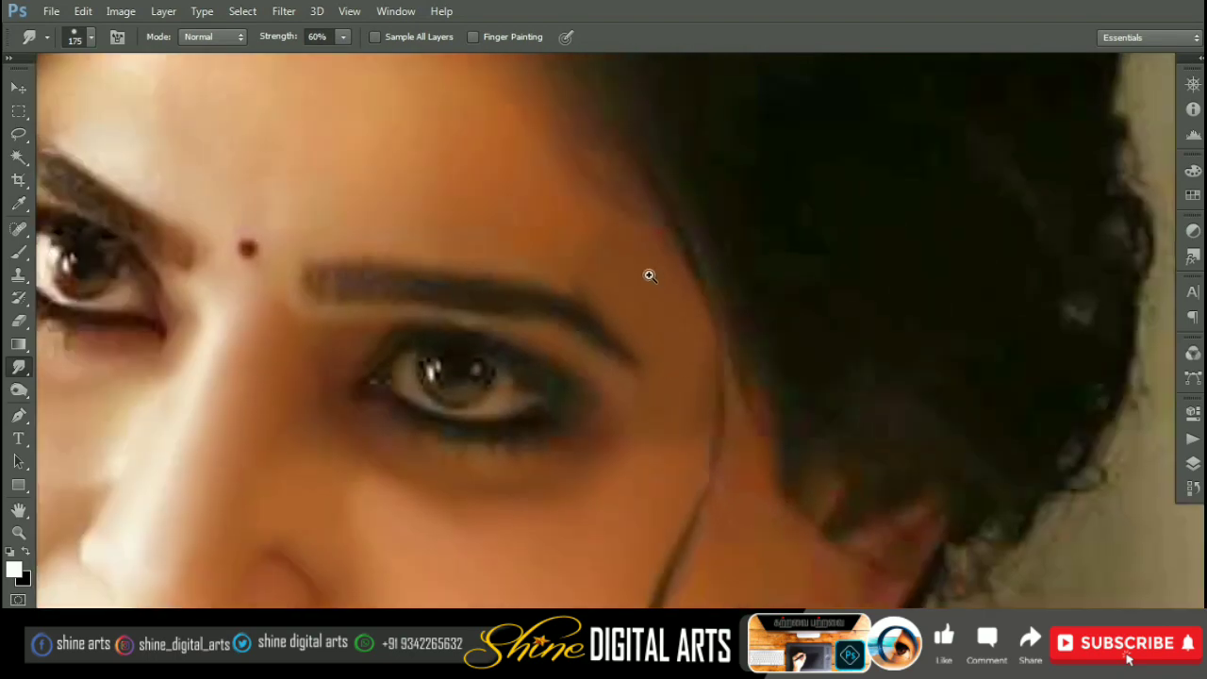
pyautogui.scroll(-1, 647, 273)
pyautogui.press('[')
pyautogui.scroll(1, 641, 283)
pyautogui.press('[')
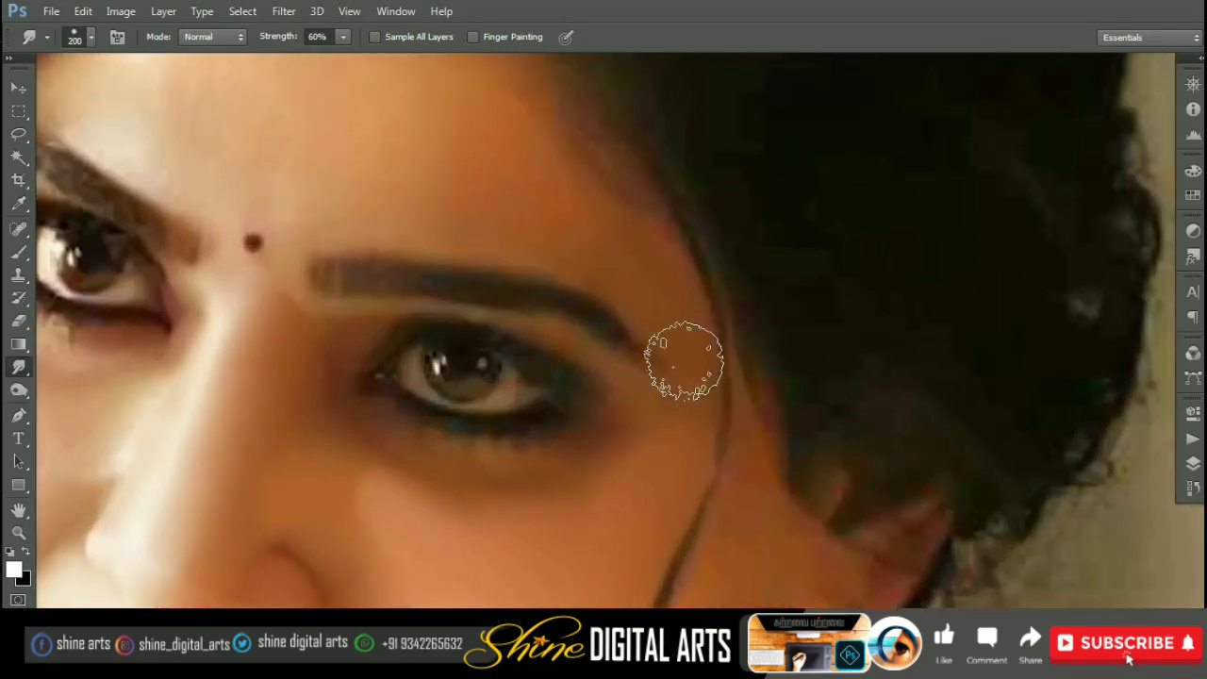
pyautogui.scroll(2, 660, 308)
pyautogui.scroll(1, 614, 324)
# Step: Smooth the forehead and the skin around the bindi, finishing with a 175 brush
pyautogui.press(']')
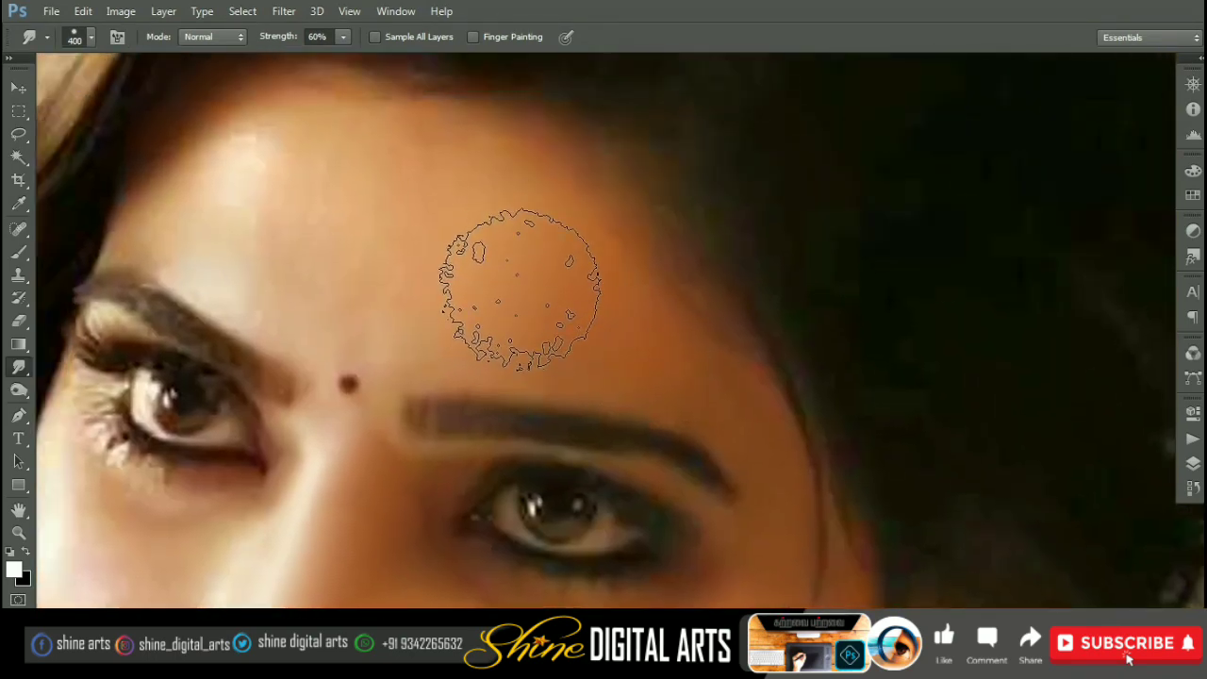
pyautogui.press(']')
pyautogui.press(']')
pyautogui.hscroll(-3, 561, 331)
pyautogui.scroll(1, 560, 331)
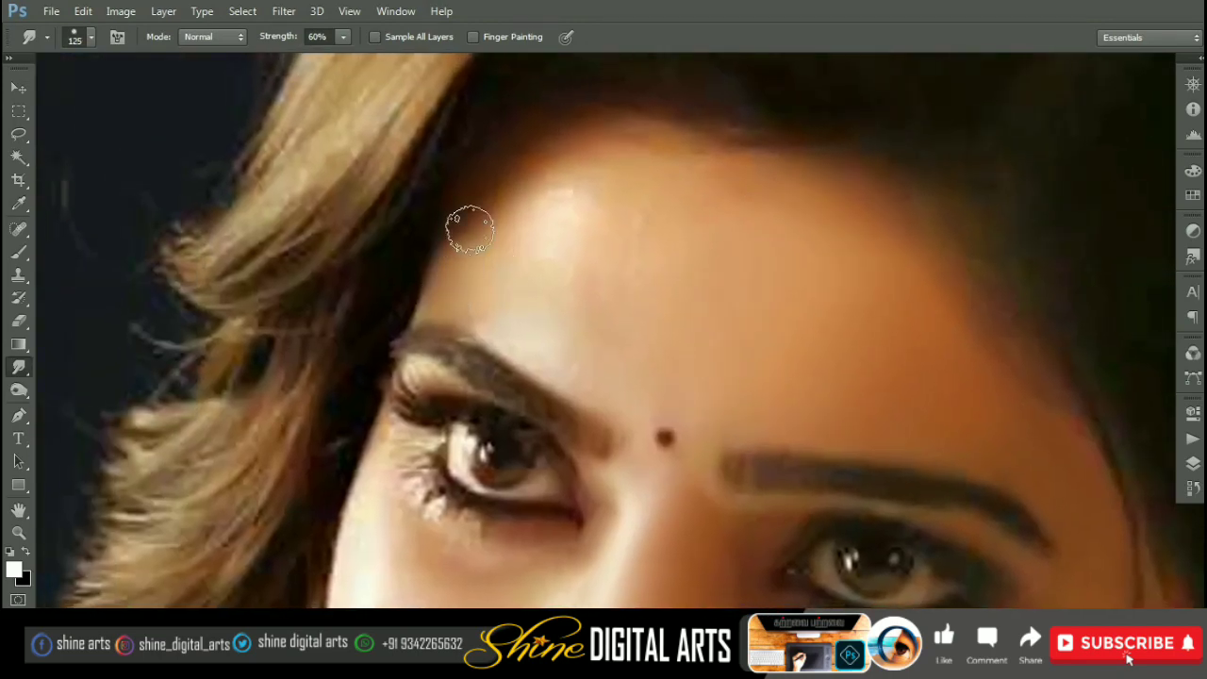
pyautogui.press('[')
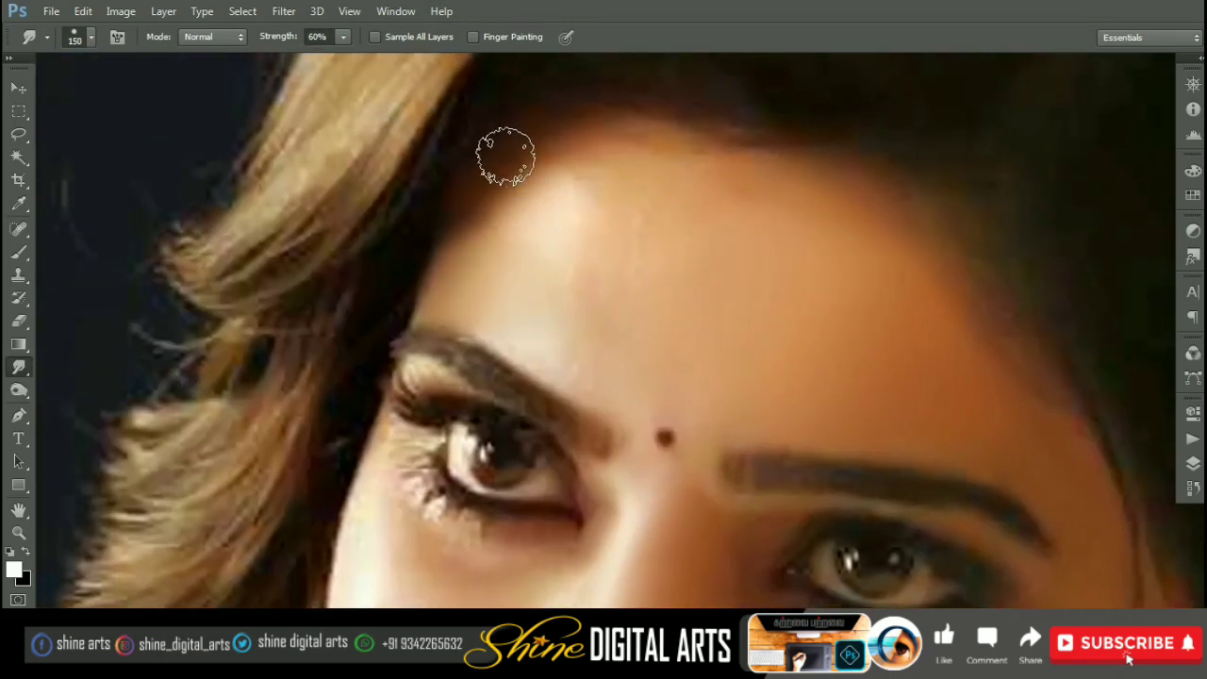
pyautogui.press(']')
pyautogui.press(']')
pyautogui.press(']')
pyautogui.moveTo(547, 217)
pyautogui.mouseDown()
pyautogui.moveTo(539, 229)
pyautogui.moveTo(512, 216)
pyautogui.moveTo(566, 148)
pyautogui.moveTo(549, 154)
pyautogui.mouseUp()
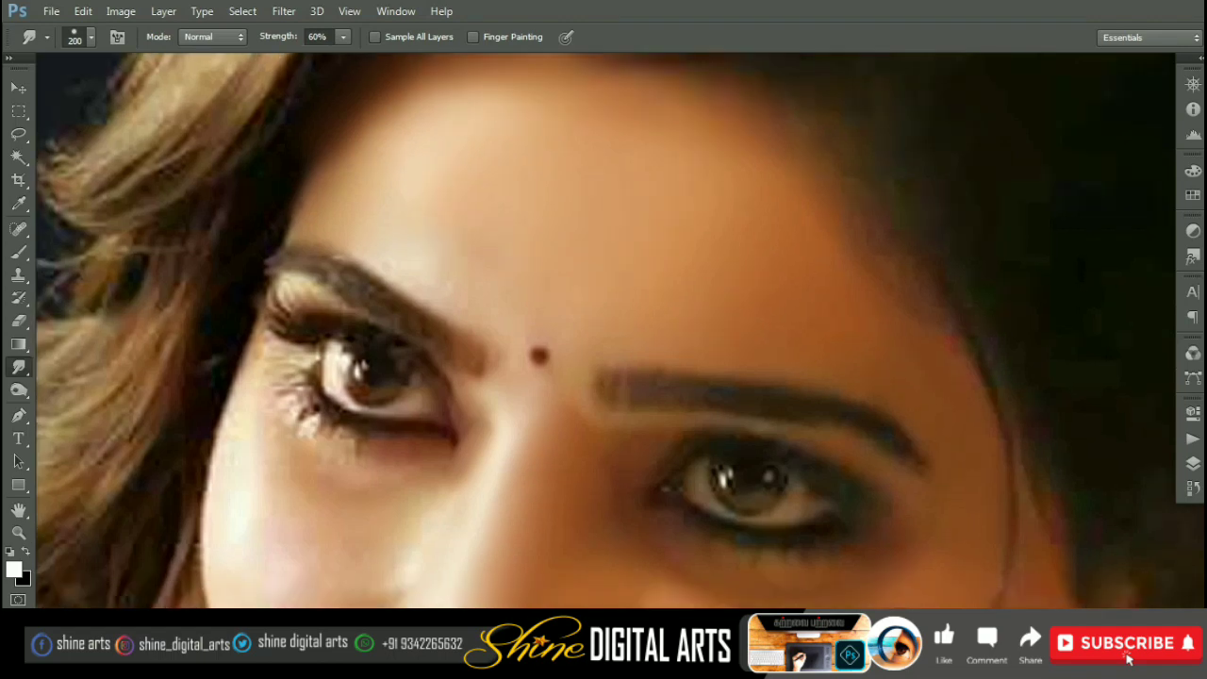
pyautogui.press('[')
pyautogui.press('[')
pyautogui.press('[')
pyautogui.press(']')
pyautogui.press(']')
pyautogui.press(']')
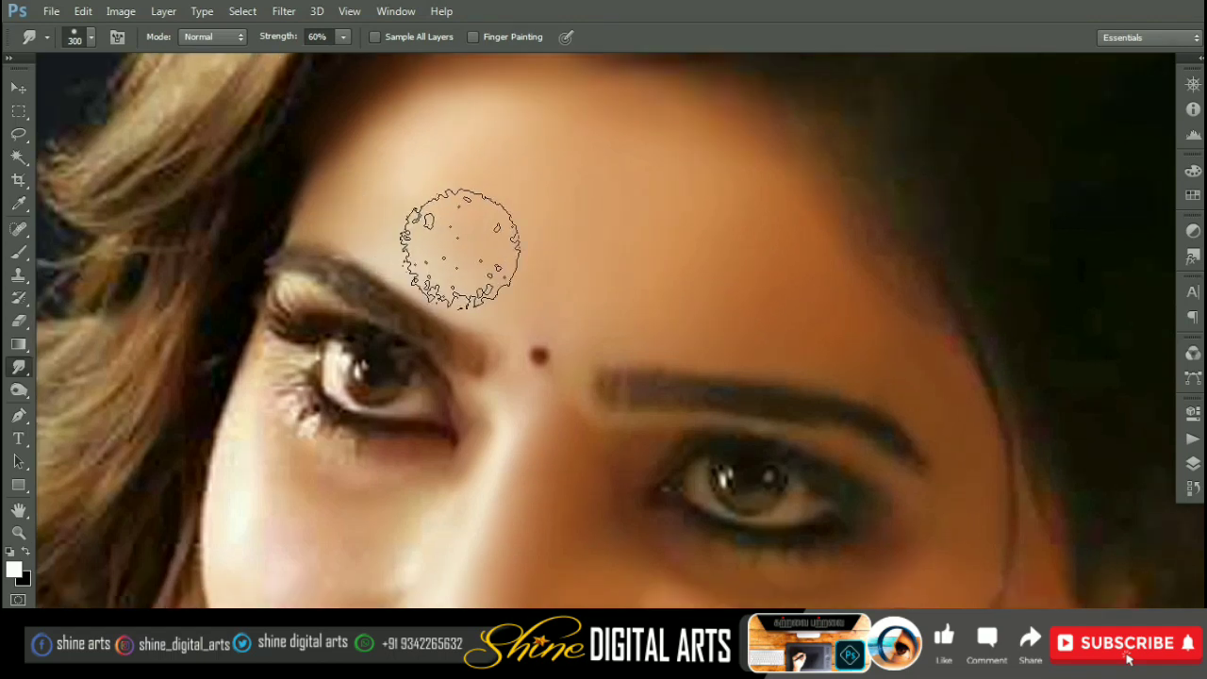
pyautogui.press('[')
pyautogui.press('[')
pyautogui.press('[')
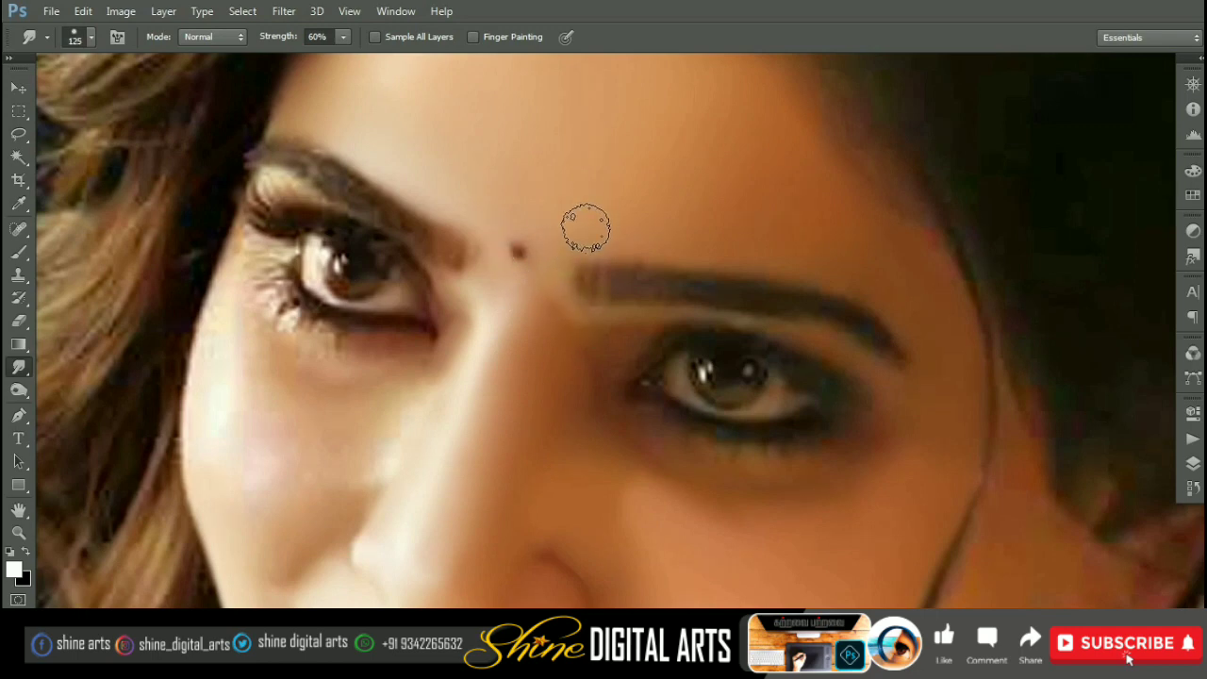
pyautogui.scroll(5, 579, 251)
pyautogui.press(']')
pyautogui.press(']')
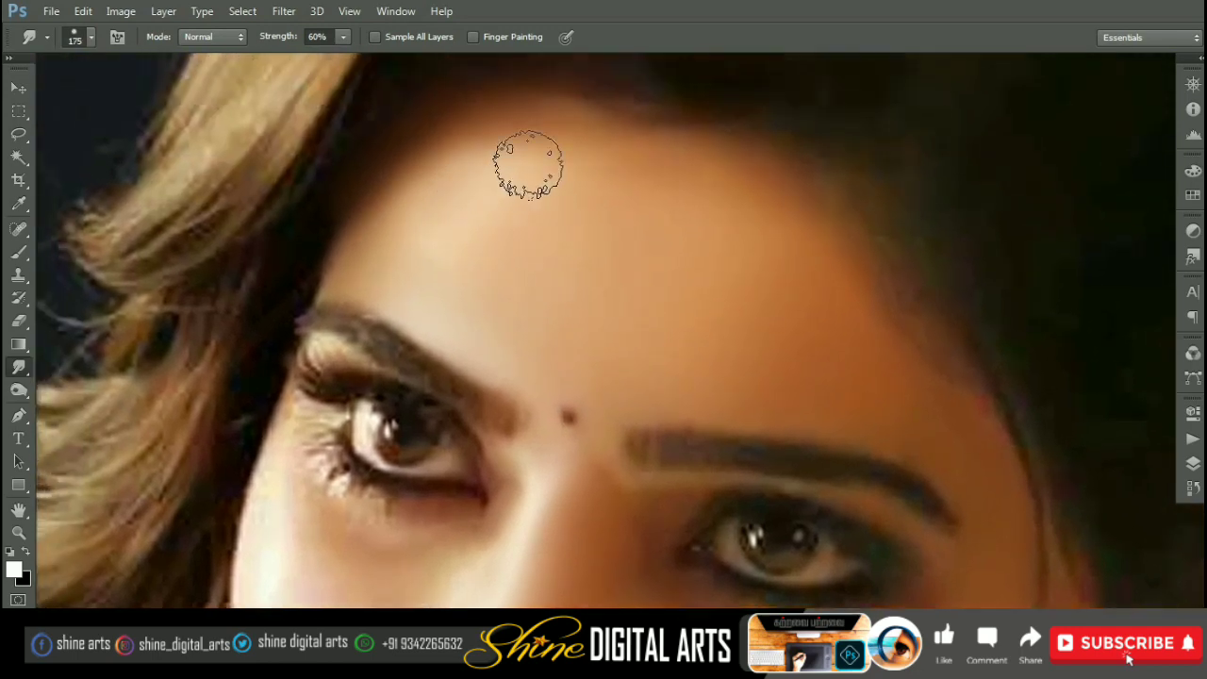
# Step: Zoom near the nose and smudge the cheek skin with the 60% Smudge tool
pyautogui.press('[')
pyautogui.press('[')
pyautogui.press('[')
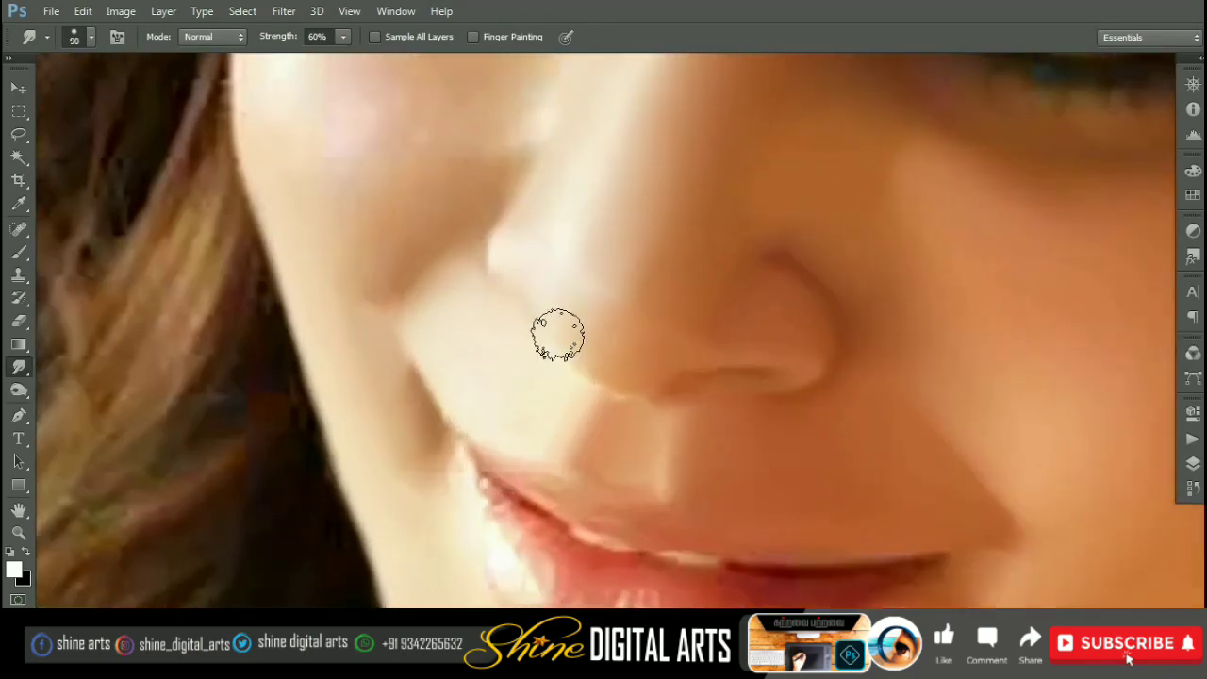
pyautogui.press('[')
pyautogui.press('[')
pyautogui.press('[')
pyautogui.scroll(3, 557, 335)
pyautogui.scroll(-1, 481, 378)
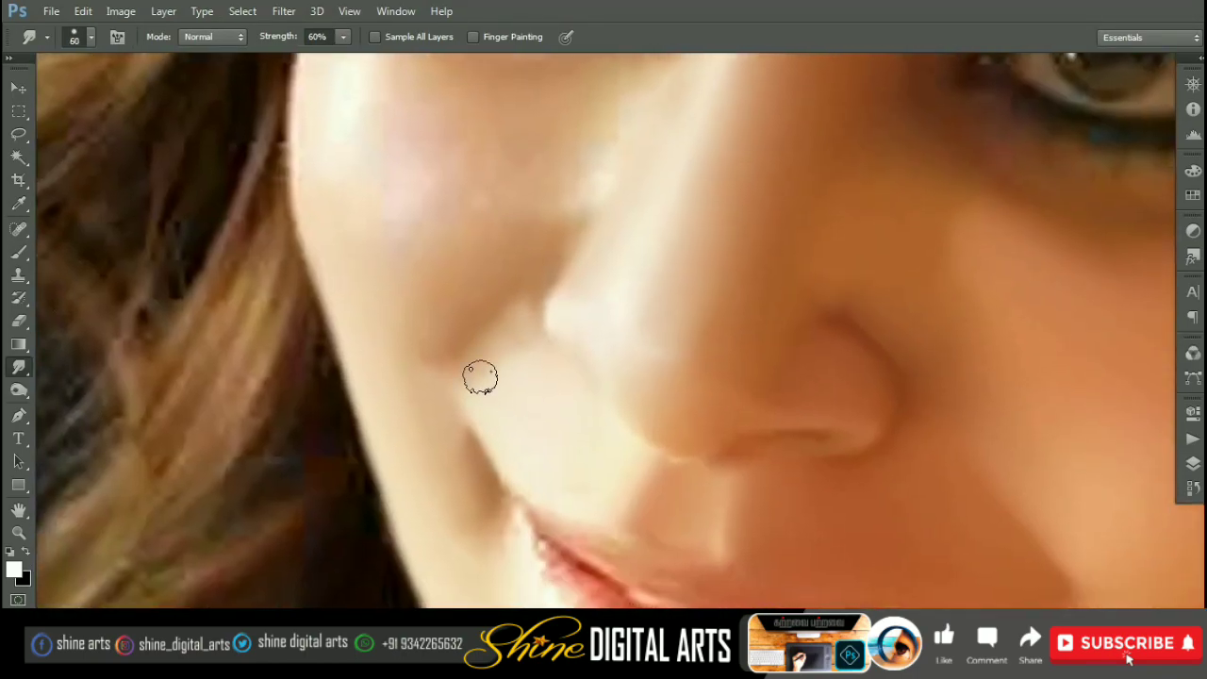
pyautogui.scroll(2, 436, 471)
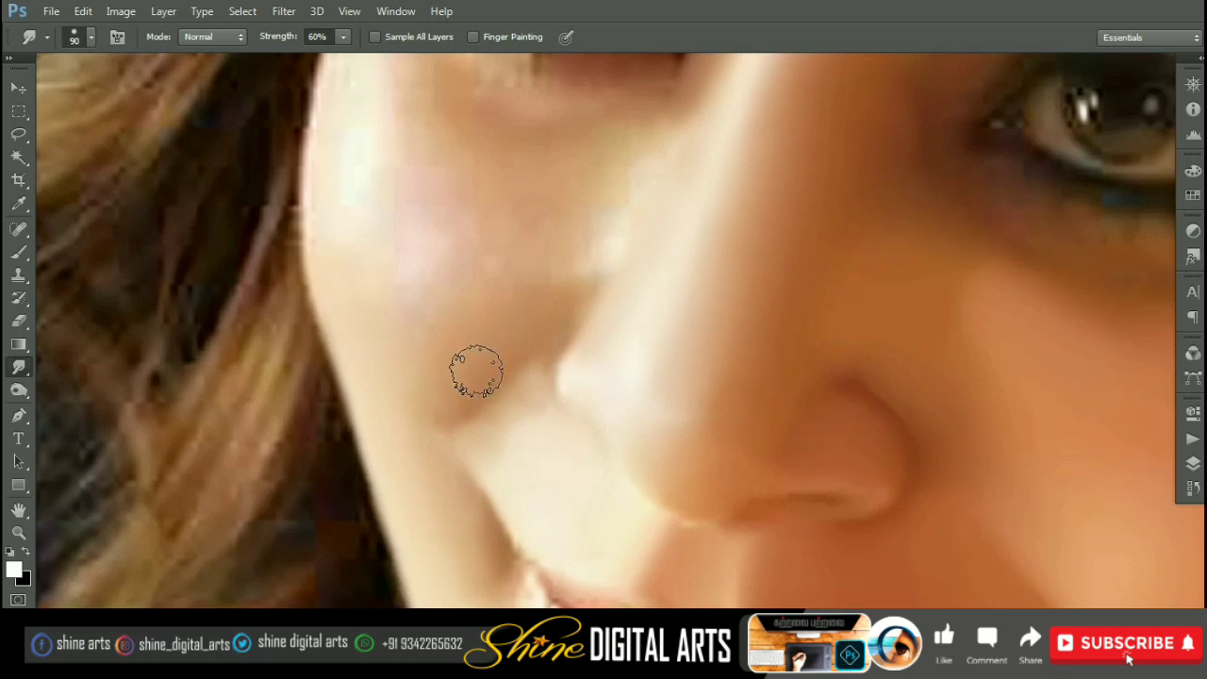
pyautogui.scroll(1, 553, 305)
pyautogui.scroll(2, 421, 396)
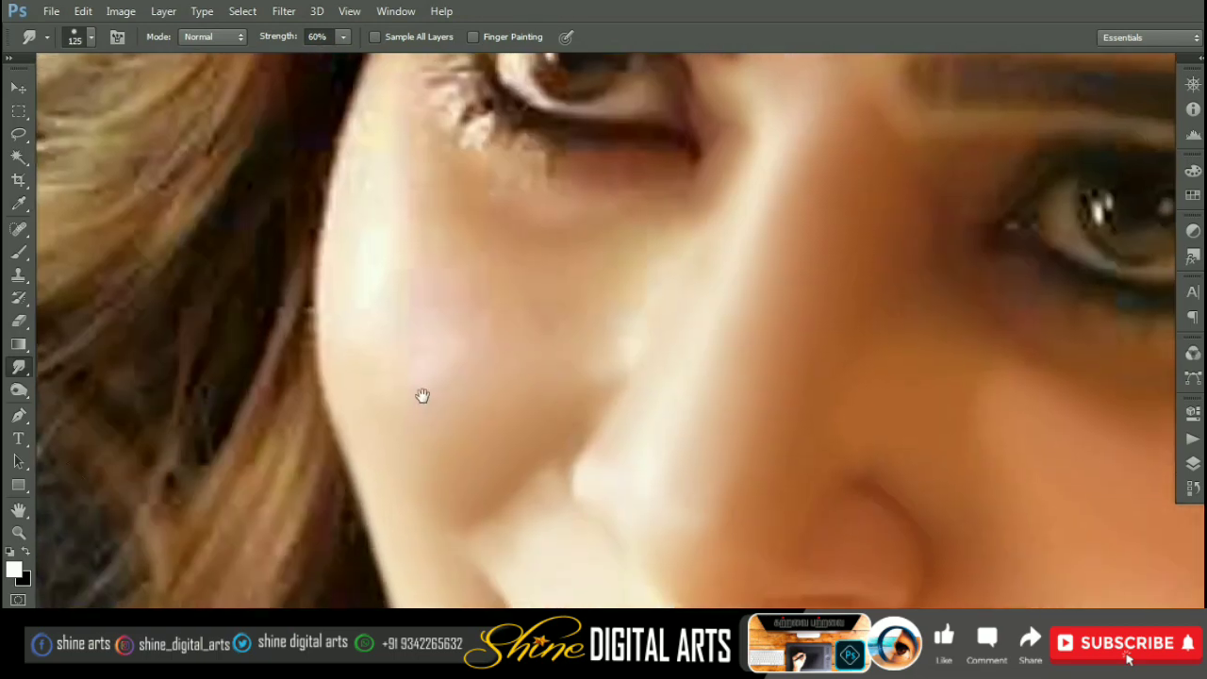
pyautogui.press(']')
pyautogui.press(']')
pyautogui.scroll(2, 372, 378)
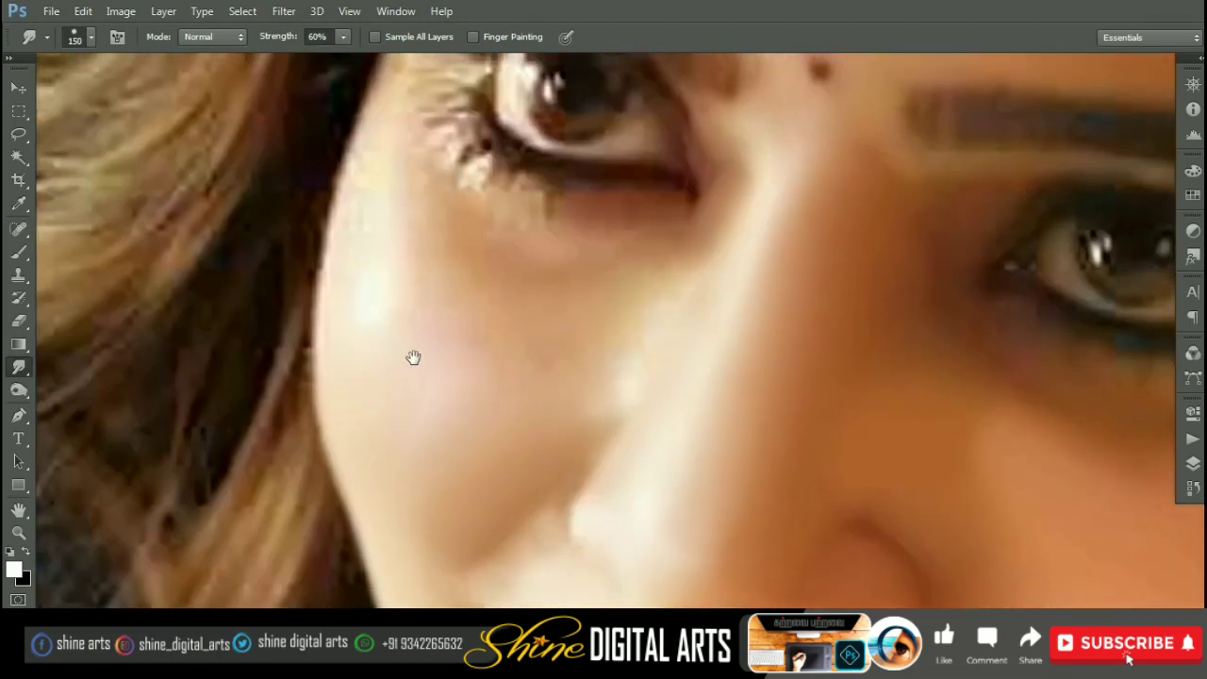
pyautogui.scroll(2, 413, 321)
# Step: Refine the cheek blending with a slightly smaller smudge brush
pyautogui.press('[')
pyautogui.press('[')
pyautogui.press('[')
pyautogui.scroll(2, 415, 278)
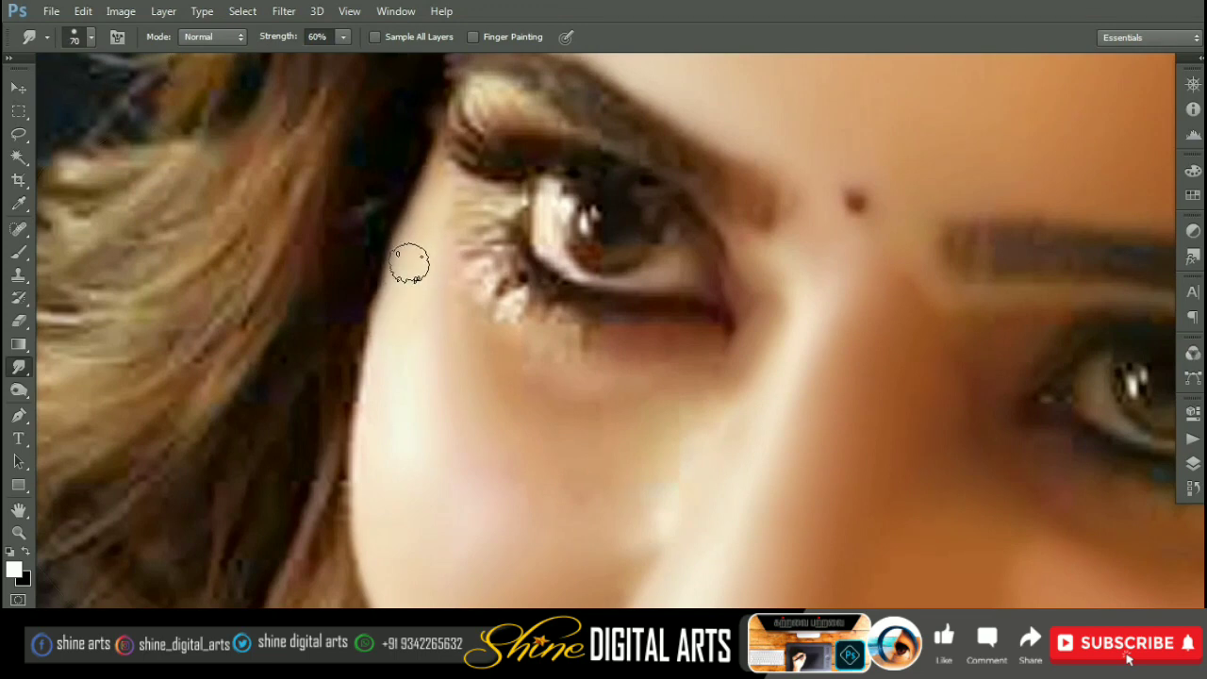
pyautogui.scroll(-2, 409, 261)
pyautogui.scroll(-2, 431, 337)
pyautogui.scroll(-1, 439, 329)
pyautogui.scroll(-1, 498, 310)
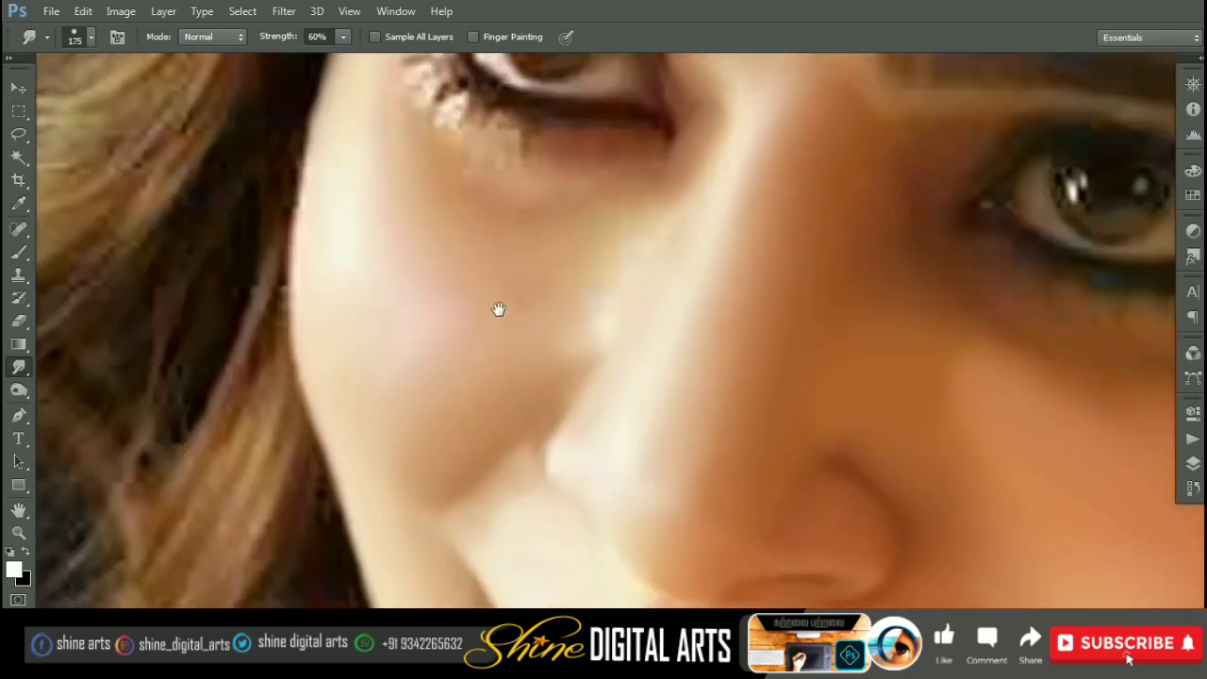
pyautogui.press(']')
pyautogui.press(']')
pyautogui.press('[')
# Step: Smooth the cheek below the eye, then check both eyes and the whole face
pyautogui.moveTo(593, 318); pyautogui.dragTo(542, 285)
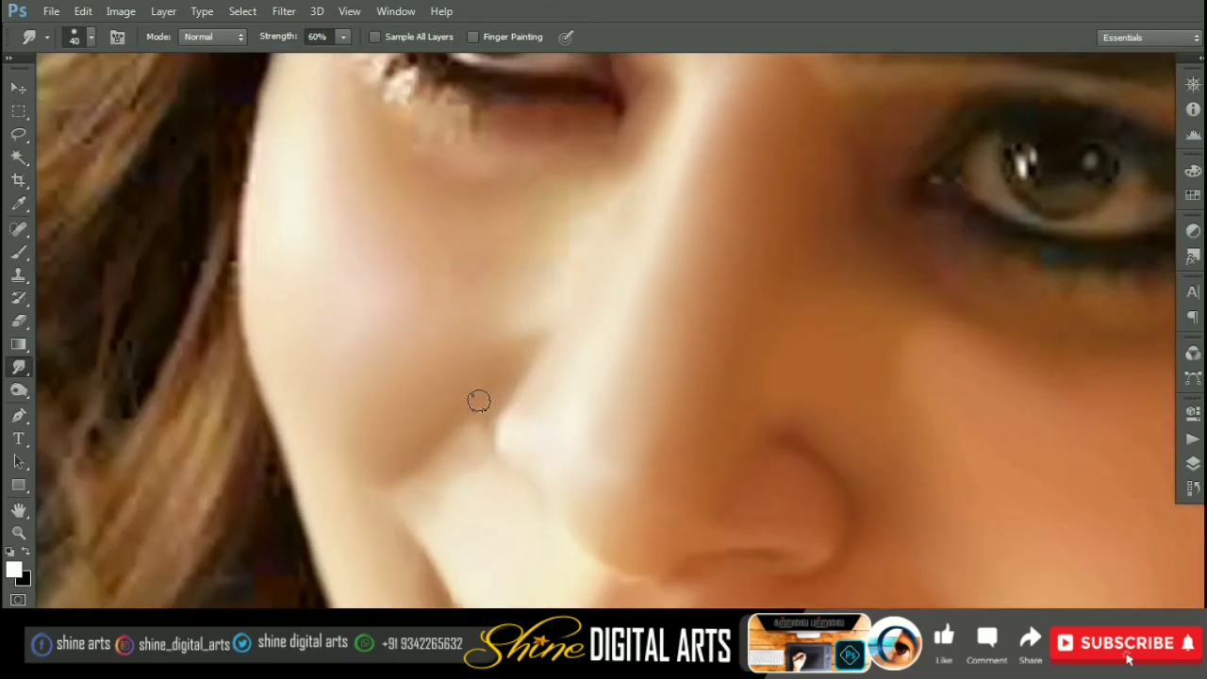
pyautogui.moveTo(478, 401); pyautogui.dragTo(507, 352)
pyautogui.moveTo(589, 270); pyautogui.dragTo(565, 280)
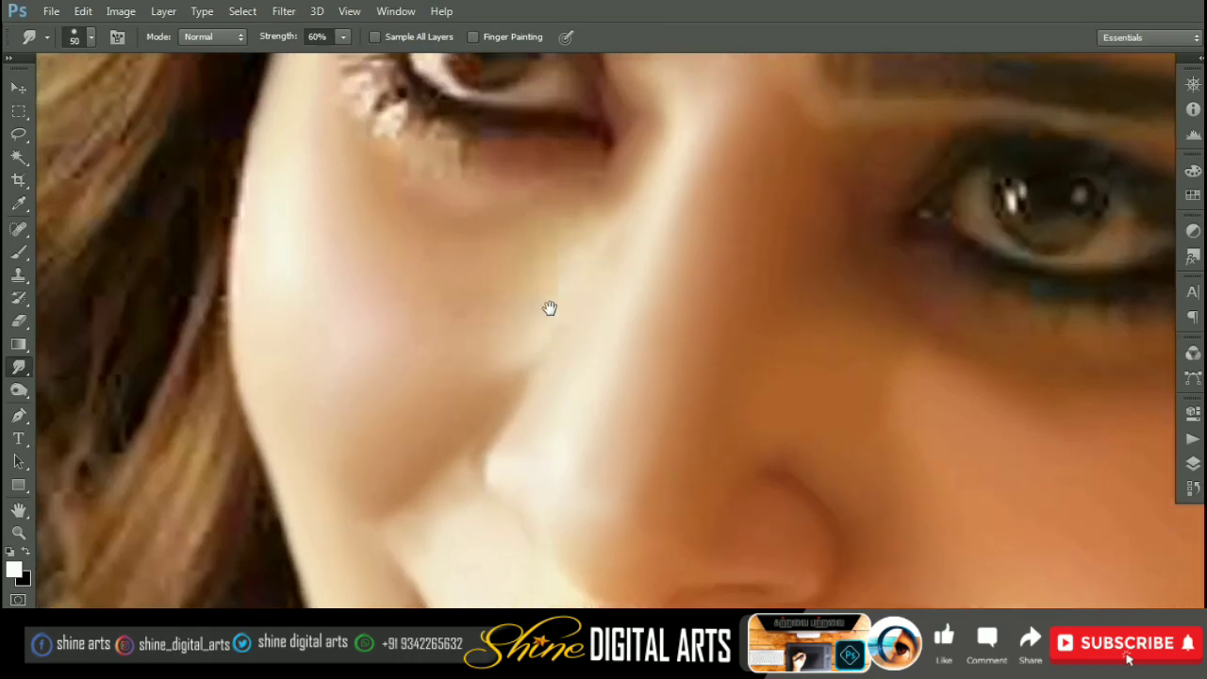
pyautogui.hotkey('ctrl', '0')
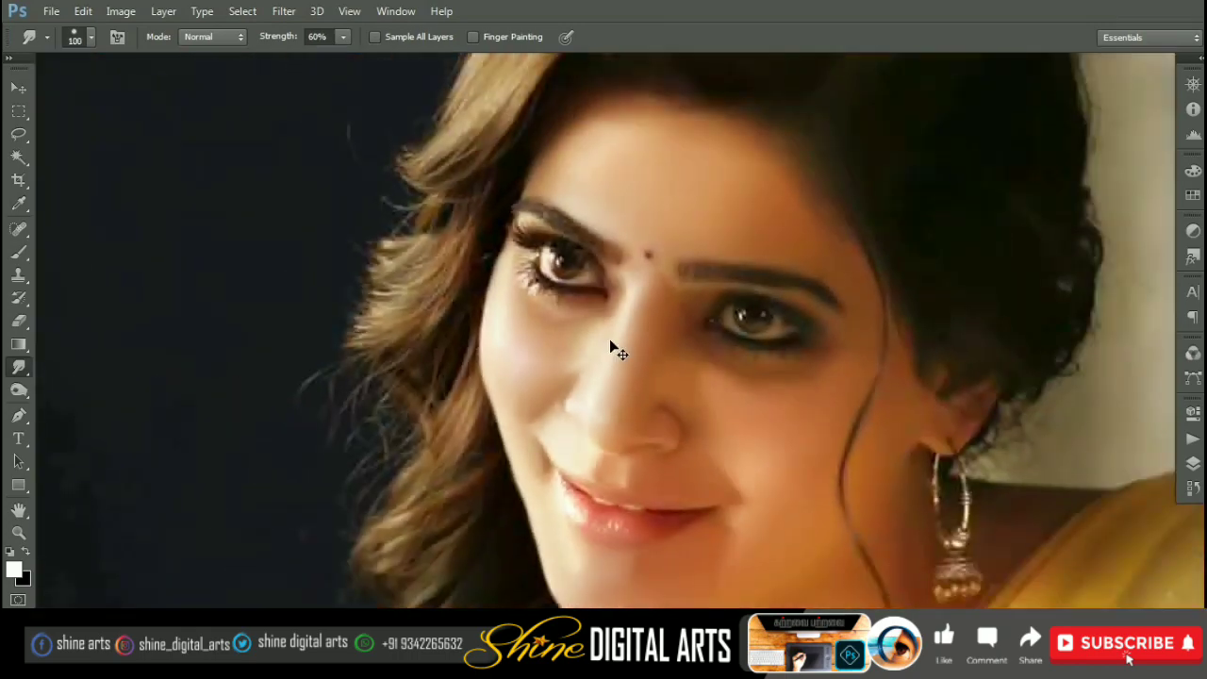
pyautogui.scroll(5, 614, 345)
pyautogui.press(']')
pyautogui.press(']')
pyautogui.press(']')
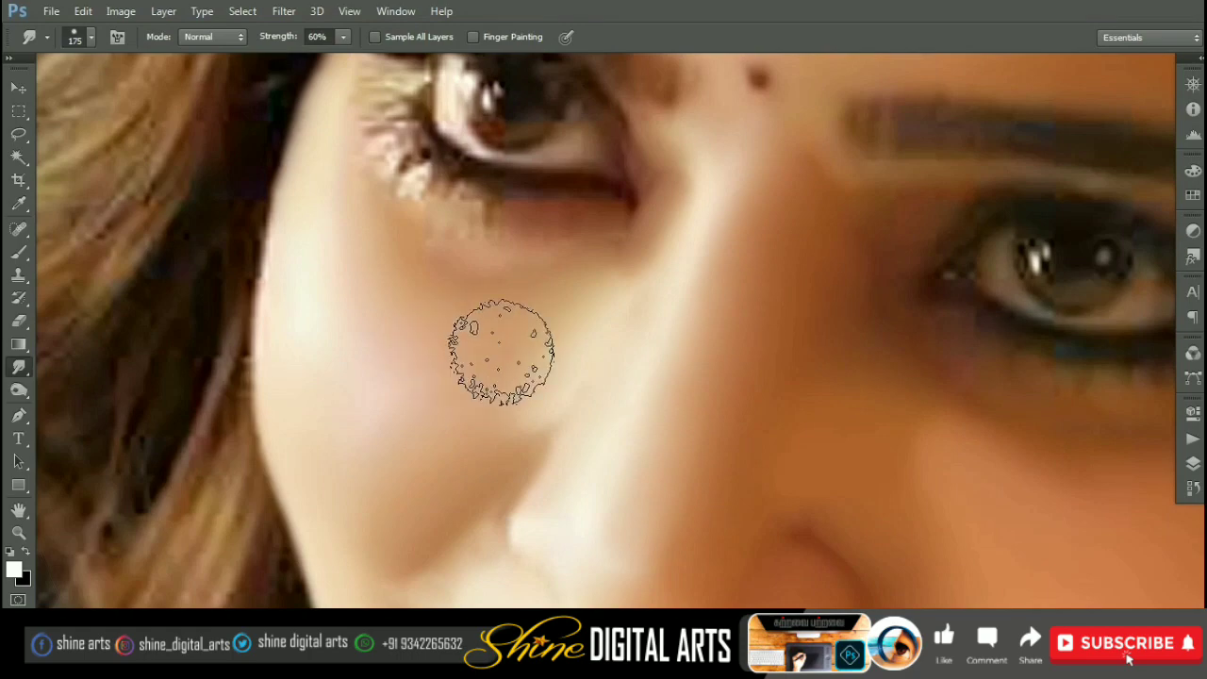
pyautogui.press('[')
pyautogui.press('[')
pyautogui.press('[')
pyautogui.hotkey('ctrl', '0')
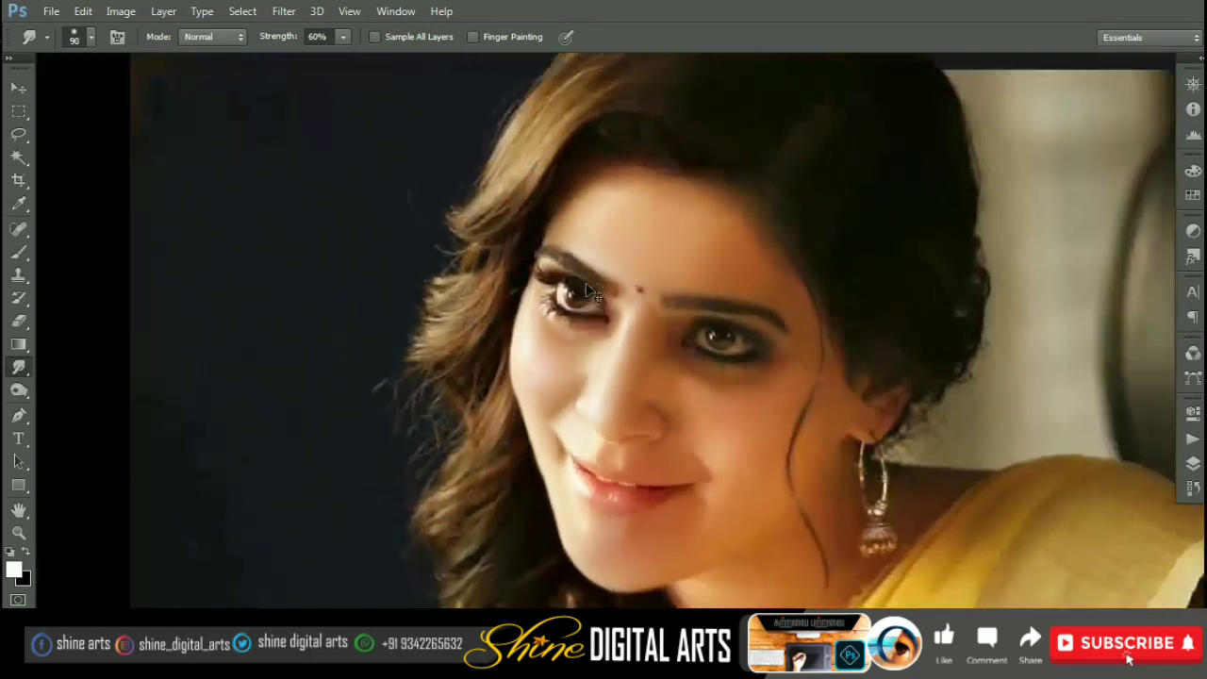
# Step: Blend the skin between the brows with a finer 80 smudge brush
pyautogui.scroll(3, 578, 307)
pyautogui.scroll(2, 578, 307)
pyautogui.scroll(1, 641, 179)
pyautogui.scroll(1, 607, 197)
pyautogui.press('[')
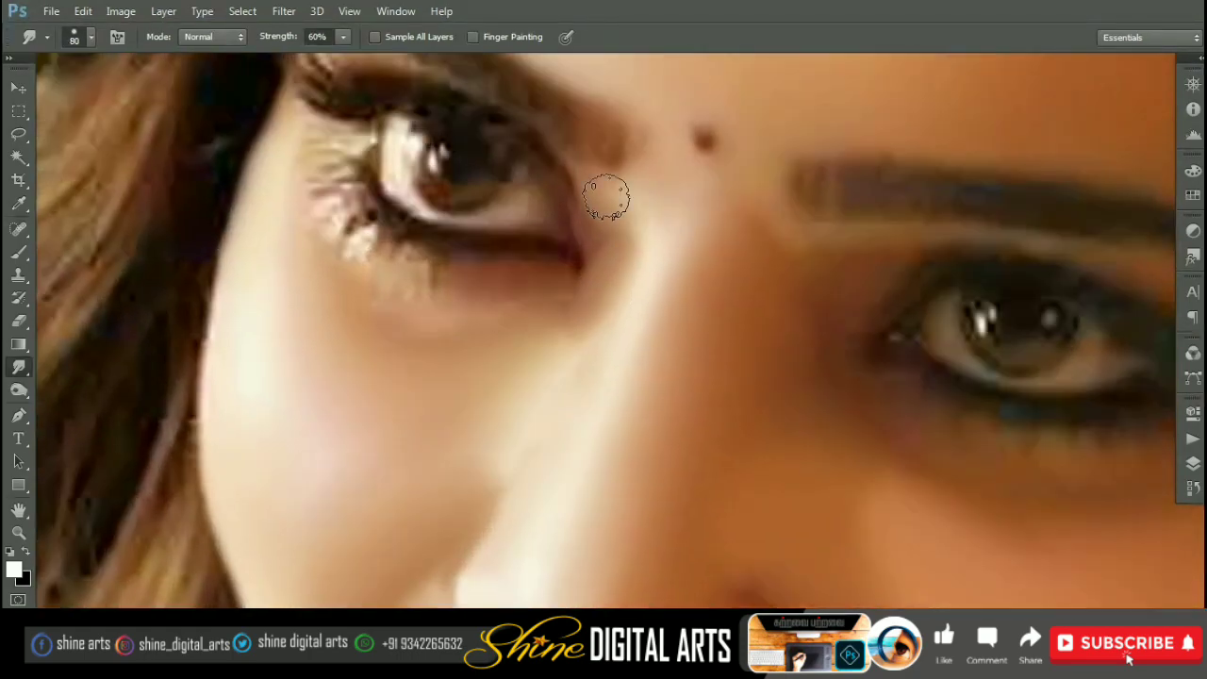
pyautogui.scroll(-1, 721, 217)
pyautogui.scroll(1, 679, 235)
pyautogui.press('[')
pyautogui.press('[')
pyautogui.scroll(-1, 680, 235)
pyautogui.scroll(1, 668, 242)
pyautogui.press('[')
pyautogui.press('[')
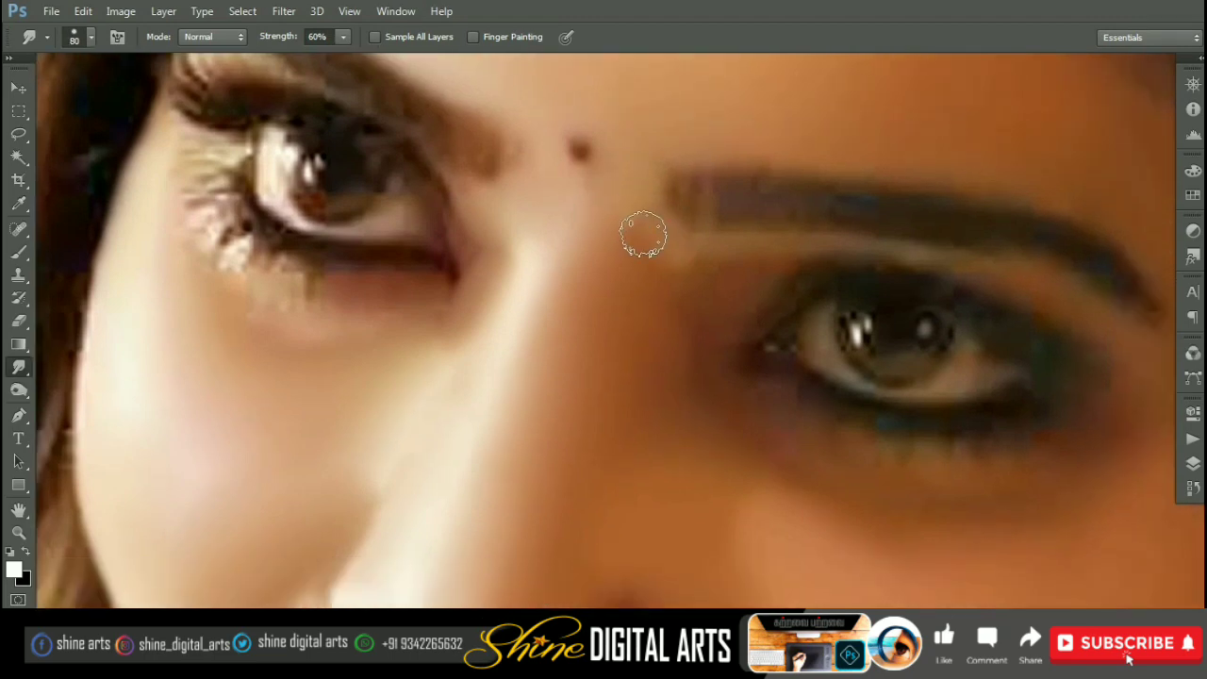
pyautogui.scroll(-1, 641, 244)
pyautogui.scroll(-2, 633, 280)
# Step: Smooth the side of the nose with a halved smudge brush
pyautogui.press(']')
pyautogui.press(']')
pyautogui.scroll(1, 675, 184)
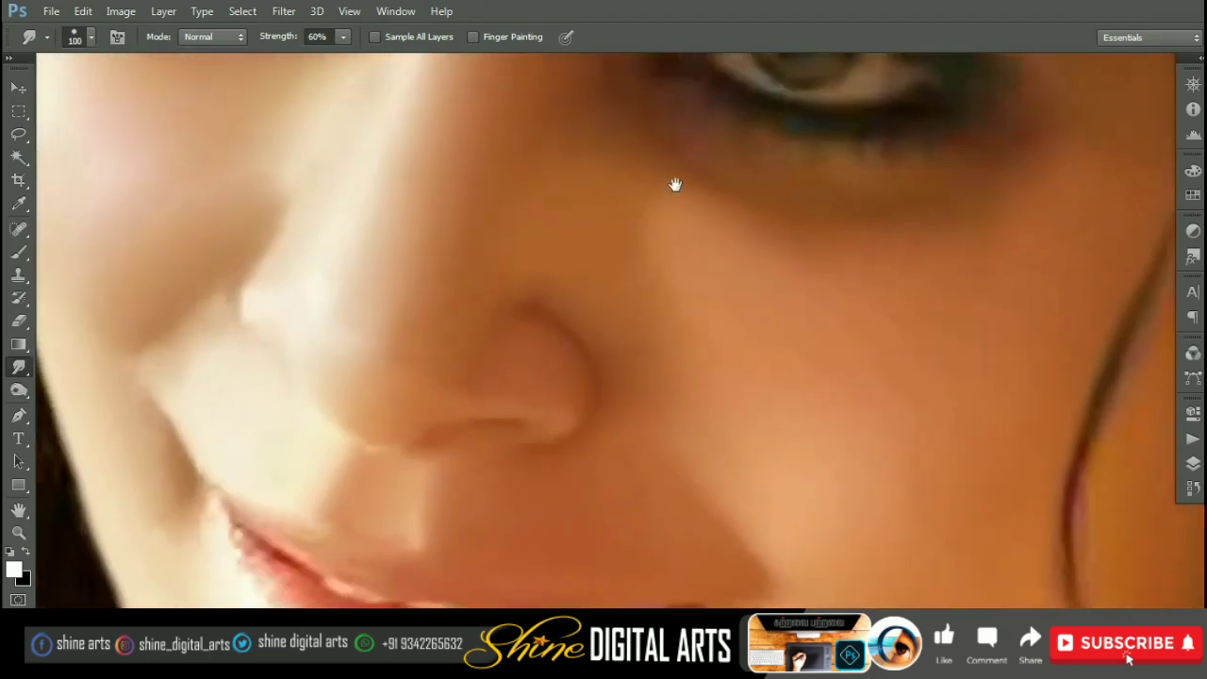
pyautogui.scroll(1, 675, 184)
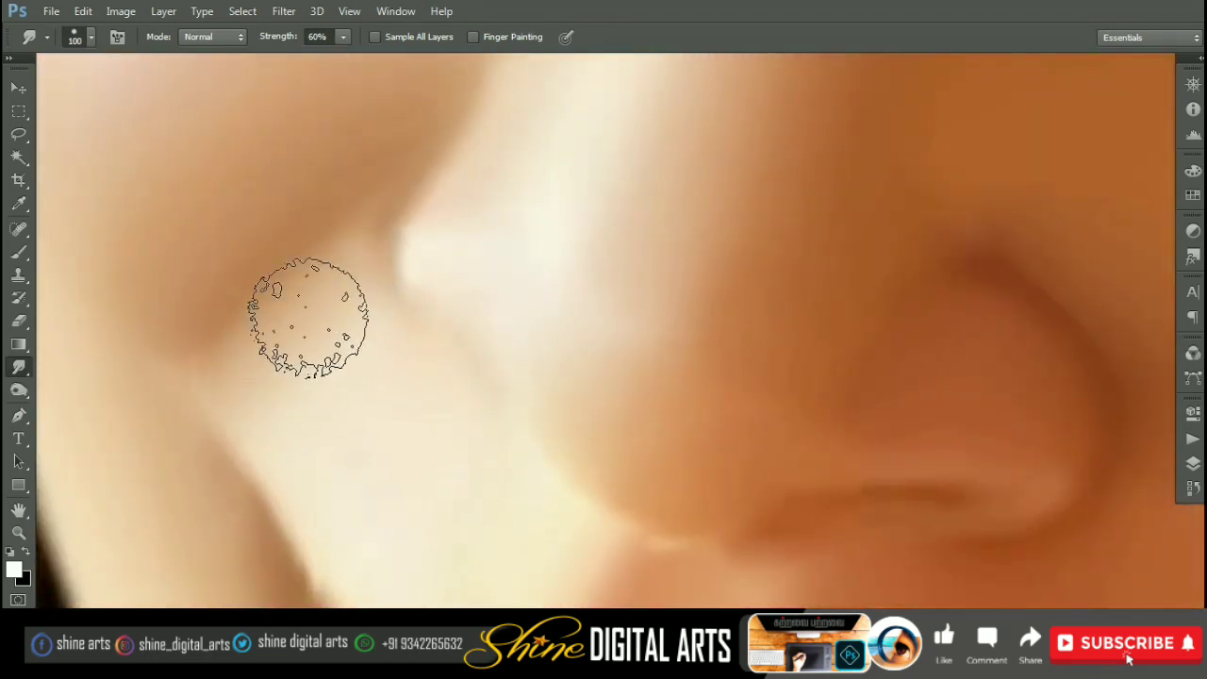
pyautogui.press('[')
pyautogui.press('[')
pyautogui.press('[')
pyautogui.scroll(-2, 264, 299)
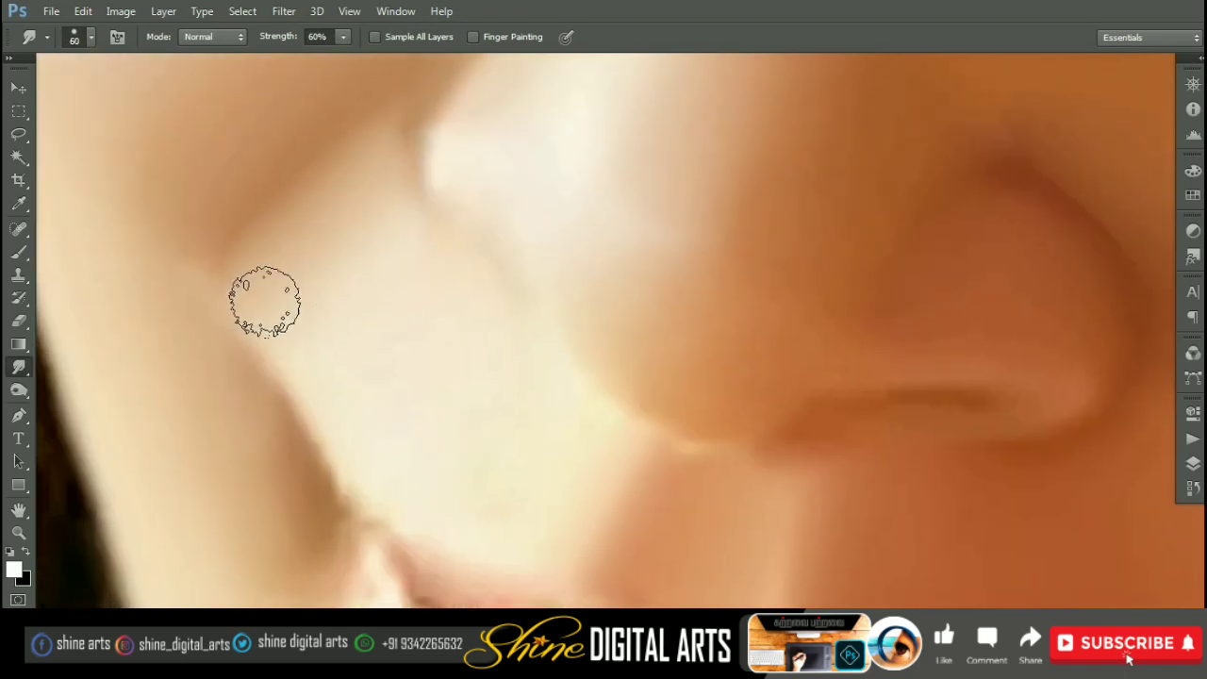
pyautogui.press(']')
pyautogui.press(']')
pyautogui.press(']')
pyautogui.scroll(2, 420, 288)
pyautogui.press('[')
pyautogui.press('[')
pyautogui.press('[')
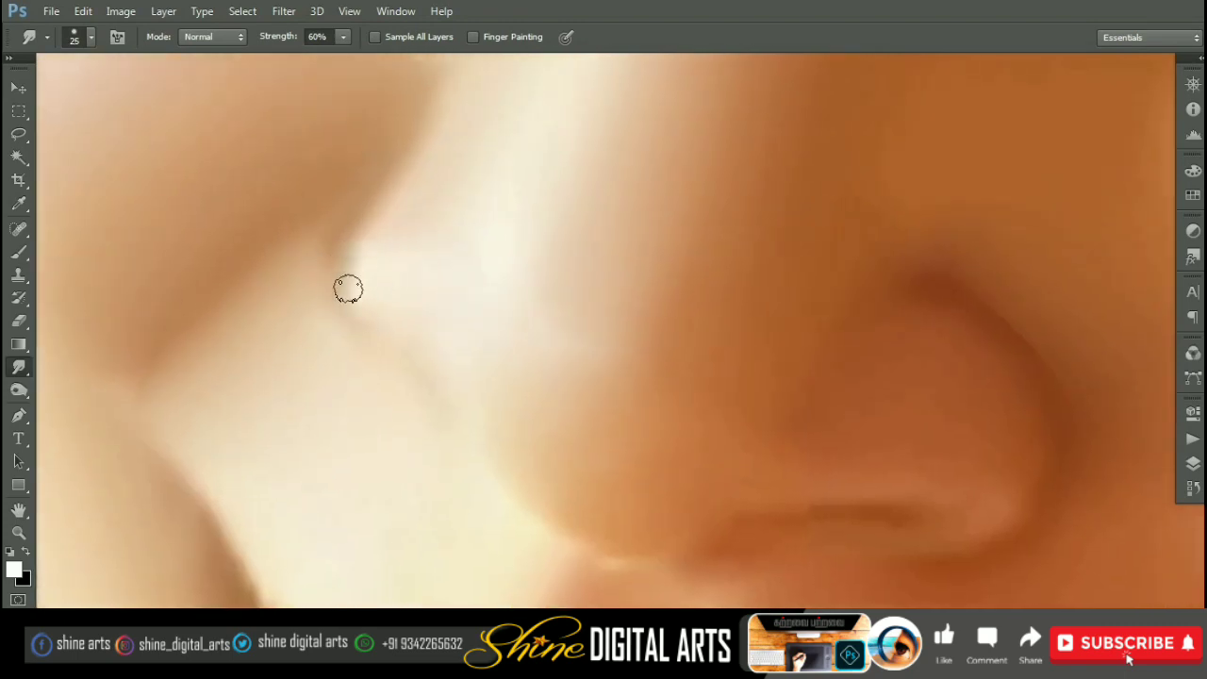
pyautogui.scroll(1, 349, 289)
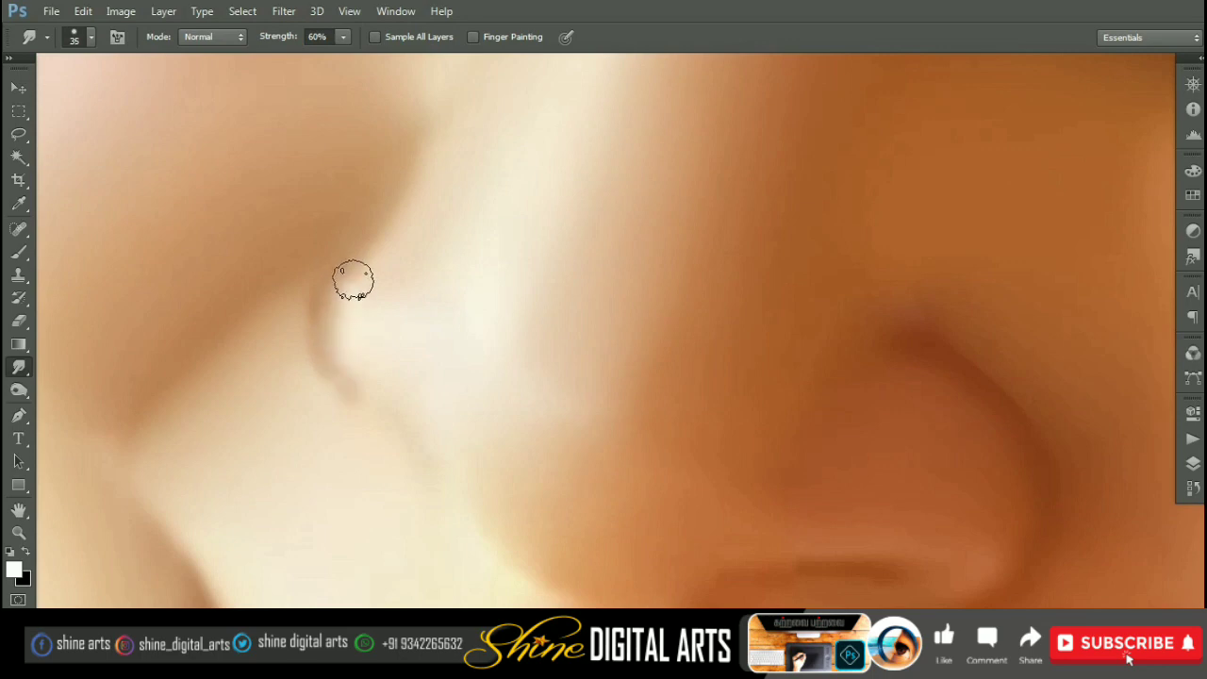
pyautogui.scroll(-2, 335, 316)
# Step: Blend the nostril edge using a fine-tipped smudge brush
pyautogui.press('[')
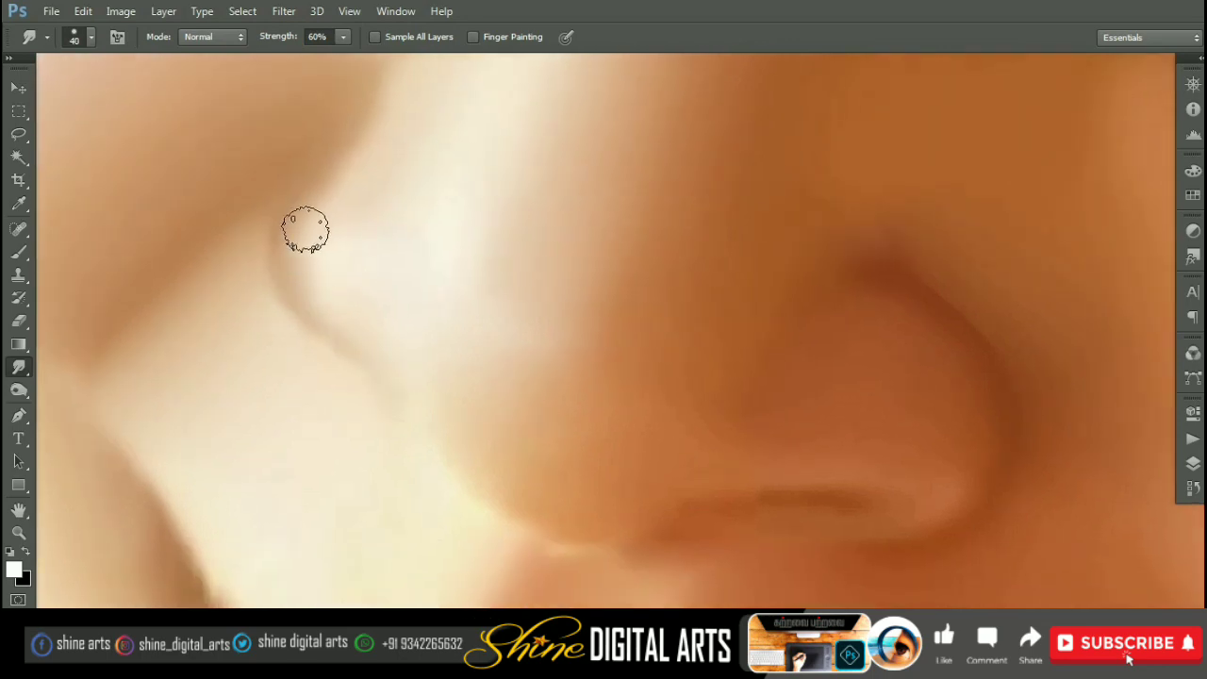
pyautogui.scroll(-2, 304, 229)
pyautogui.scroll(-2, 367, 331)
pyautogui.scroll(4, 552, 318)
pyautogui.press('[')
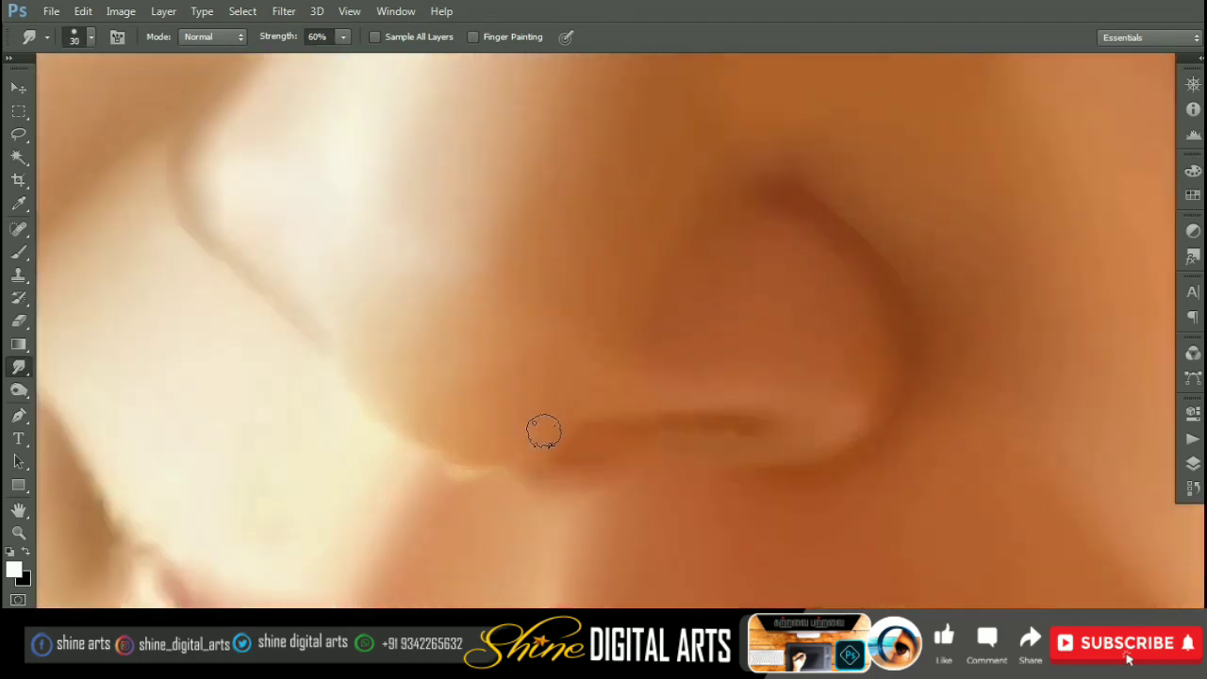
pyautogui.press('[')
pyautogui.moveTo(394, 424); pyautogui.dragTo(446, 466)
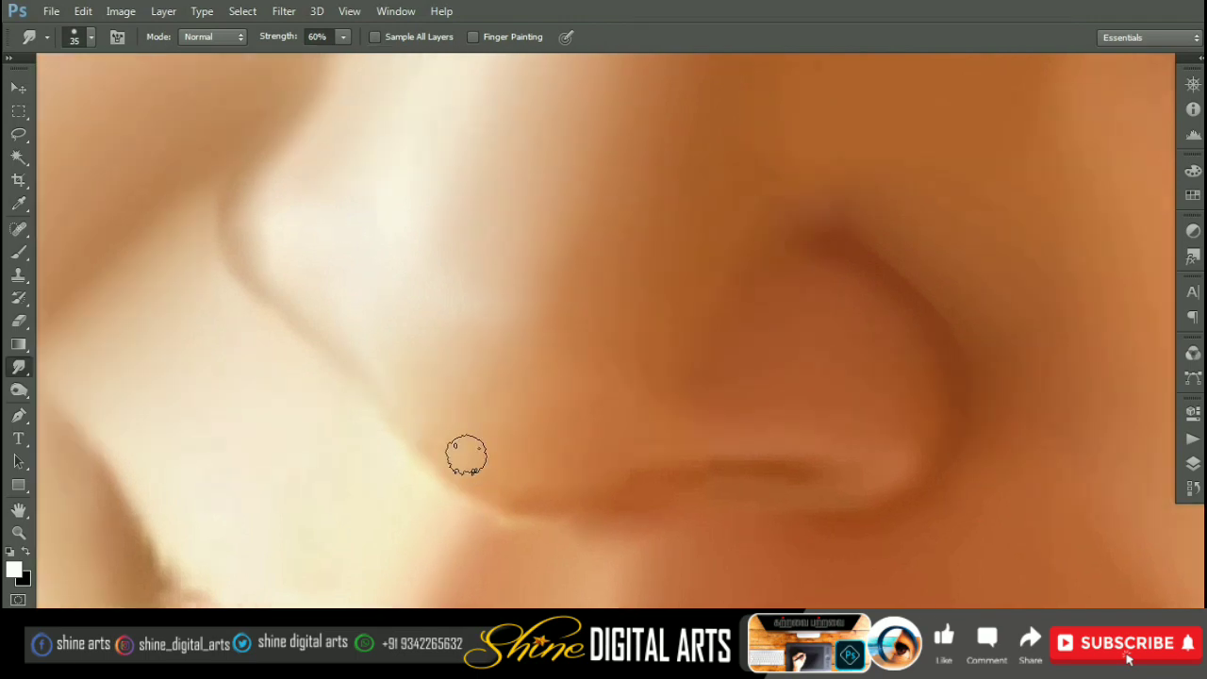
pyautogui.scroll(-3, 466, 456)
pyautogui.scroll(-1, 685, 328)
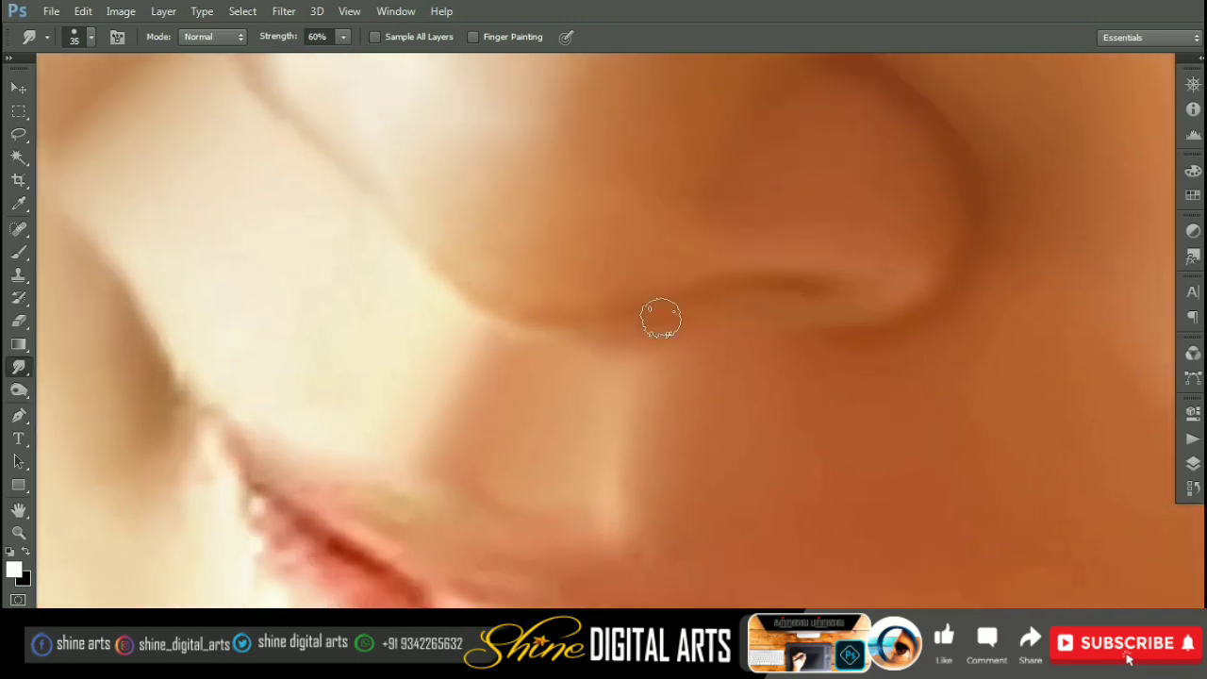
# Step: Smooth the surrounding nose skin with a slightly larger brush
pyautogui.press(']')
pyautogui.hscroll(2, 708, 289)
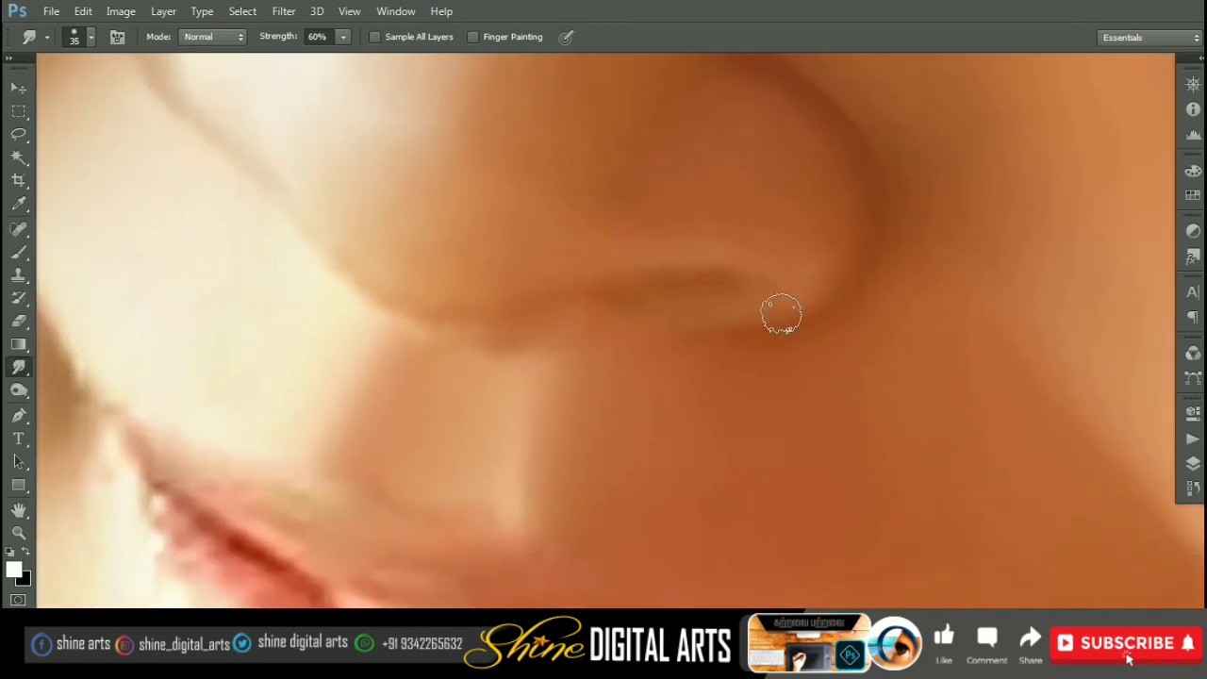
pyautogui.scroll(1, 639, 294)
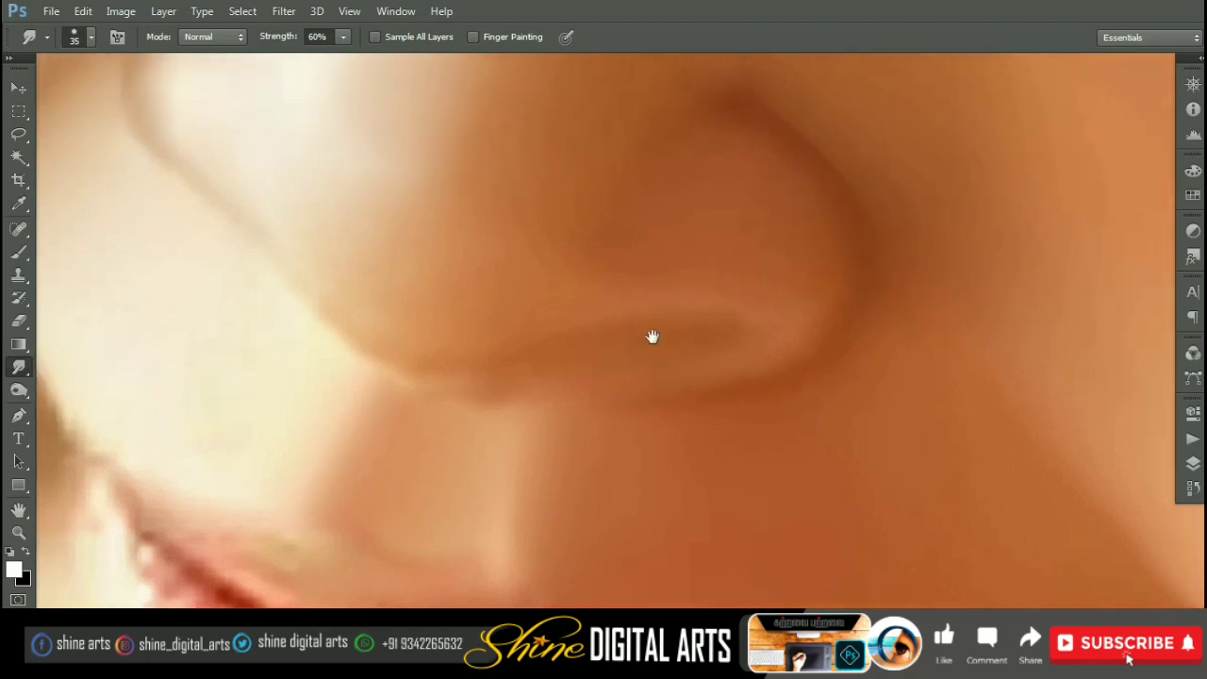
pyautogui.press(']')
pyautogui.press(']')
pyautogui.press(']')
pyautogui.scroll(2, 651, 337)
pyautogui.scroll(-1, 648, 196)
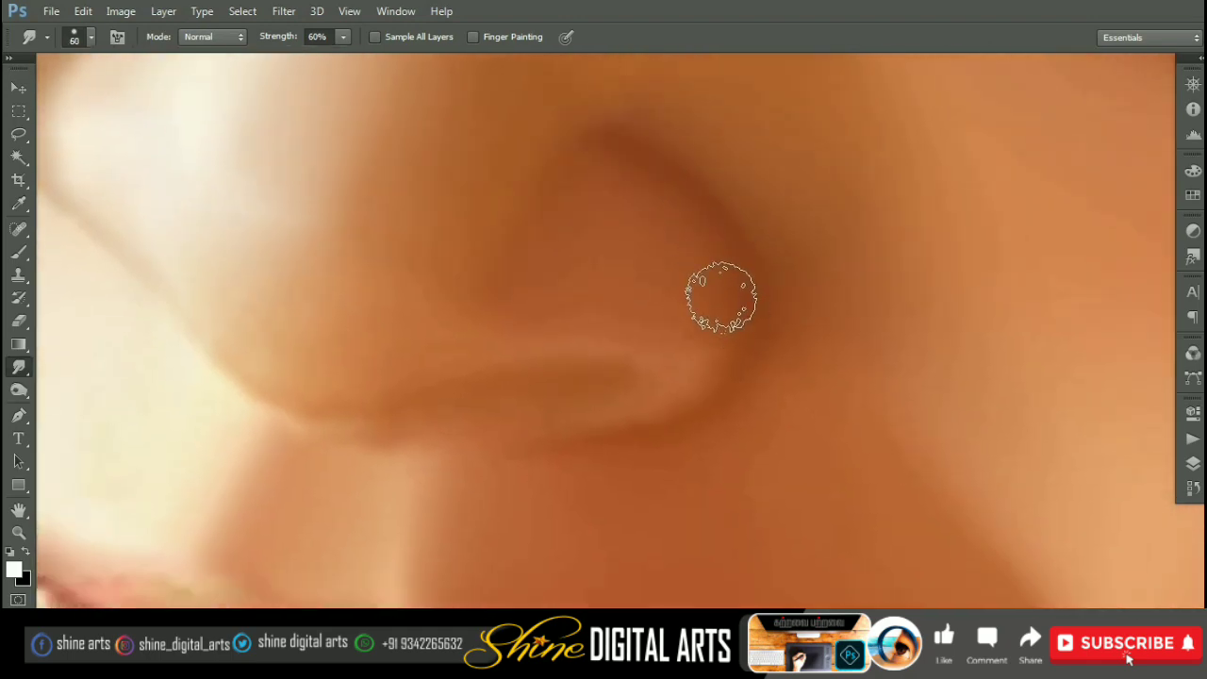
pyautogui.press('[')
pyautogui.press('[')
pyautogui.press('[')
# Step: Finish blending the nose edges into soft painterly skin
pyautogui.scroll(-1, 698, 321)
pyautogui.scroll(-2, 676, 367)
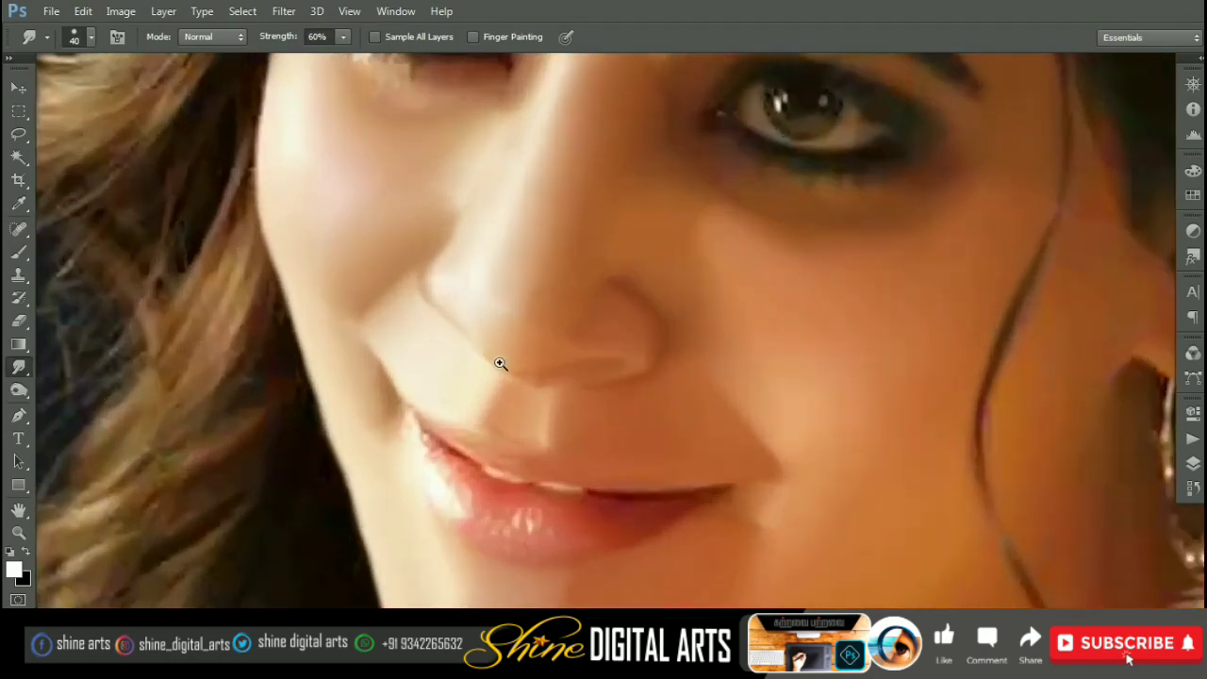
pyautogui.scroll(3, 572, 283)
pyautogui.scroll(-1, 563, 294)
pyautogui.press(']')
pyautogui.press(']')
pyautogui.press(']')
pyautogui.press(']')
pyautogui.scroll(-1, 613, 296)
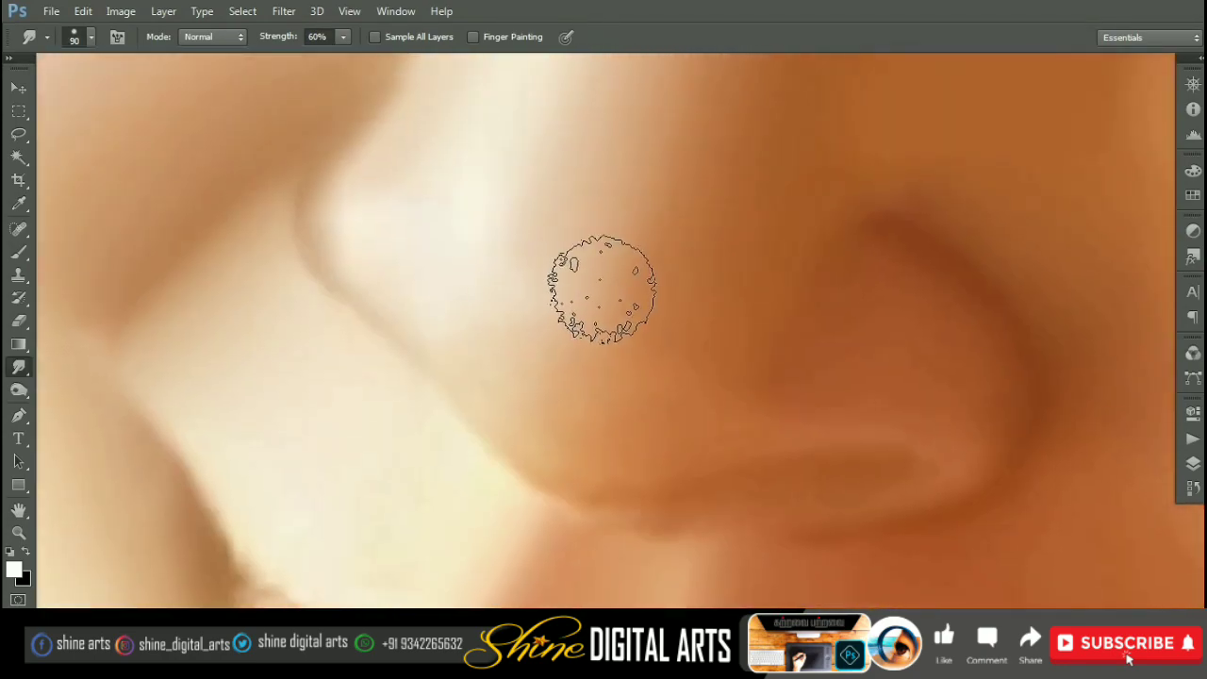
pyautogui.scroll(-1, 603, 291)
pyautogui.scroll(-2, 641, 203)
# Step: Smudge the cheek skin with an enlarged brush
pyautogui.scroll(2, 573, 283)
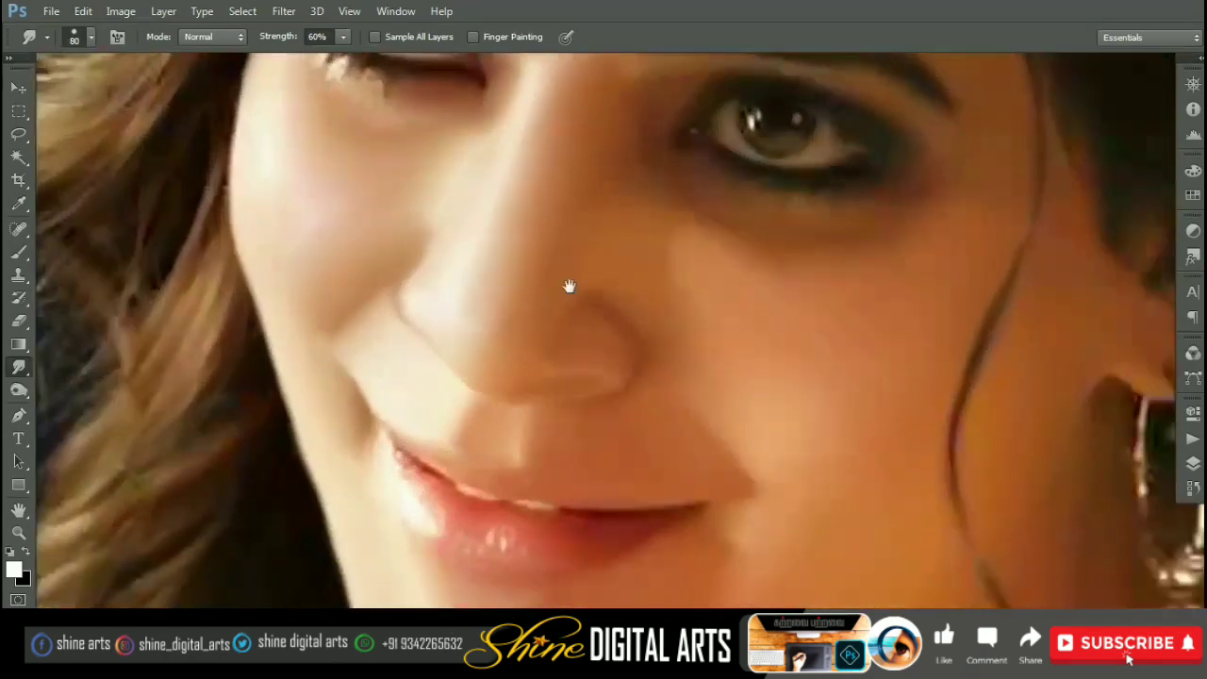
pyautogui.scroll(1, 547, 211)
pyautogui.scroll(-2, 573, 304)
pyautogui.scroll(4, 641, 371)
pyautogui.press('[')
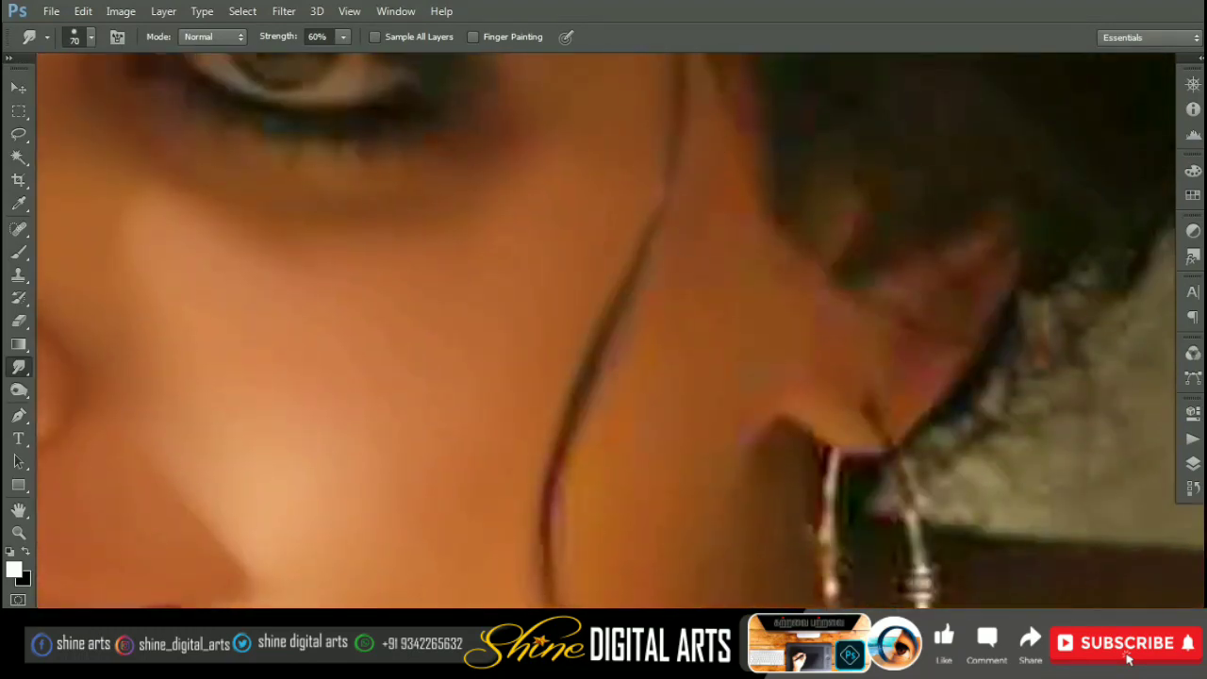
pyautogui.scroll(-1, 705, 290)
pyautogui.scroll(1, 666, 250)
pyautogui.press(']')
pyautogui.press(']')
pyautogui.press(']')
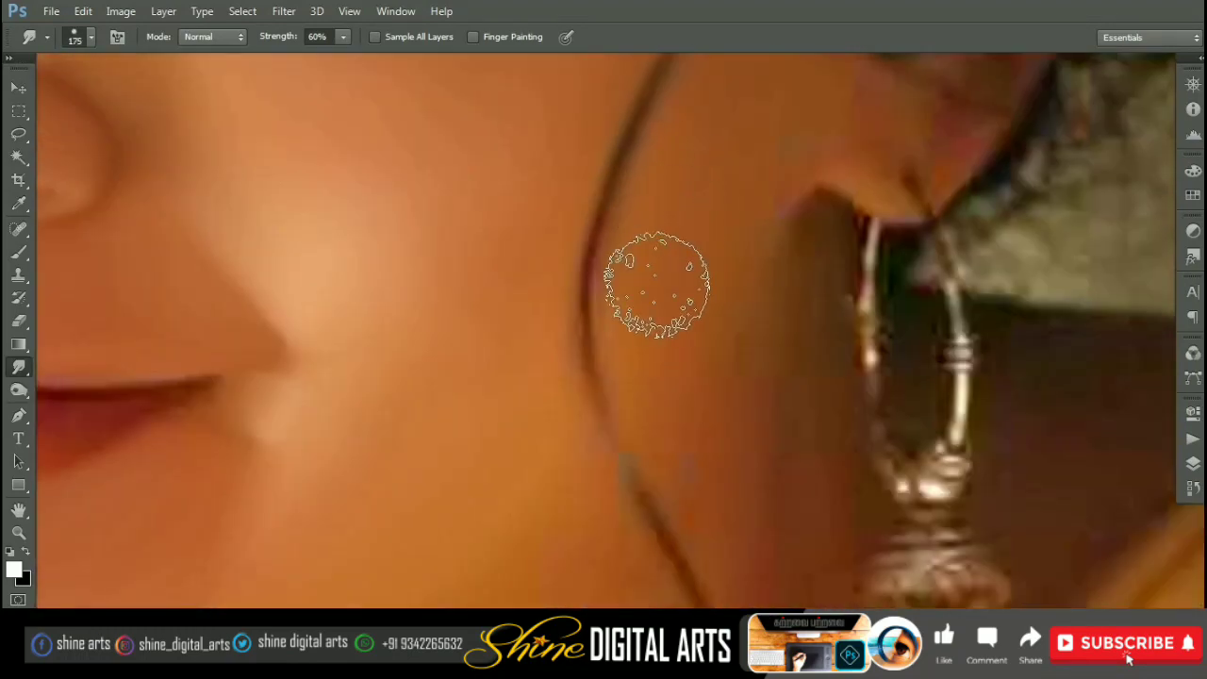
pyautogui.scroll(1, 647, 269)
pyautogui.scroll(3, 620, 350)
# Step: Blend the cheek broadly with the smudge brush enlarged to 200
pyautogui.press(']')
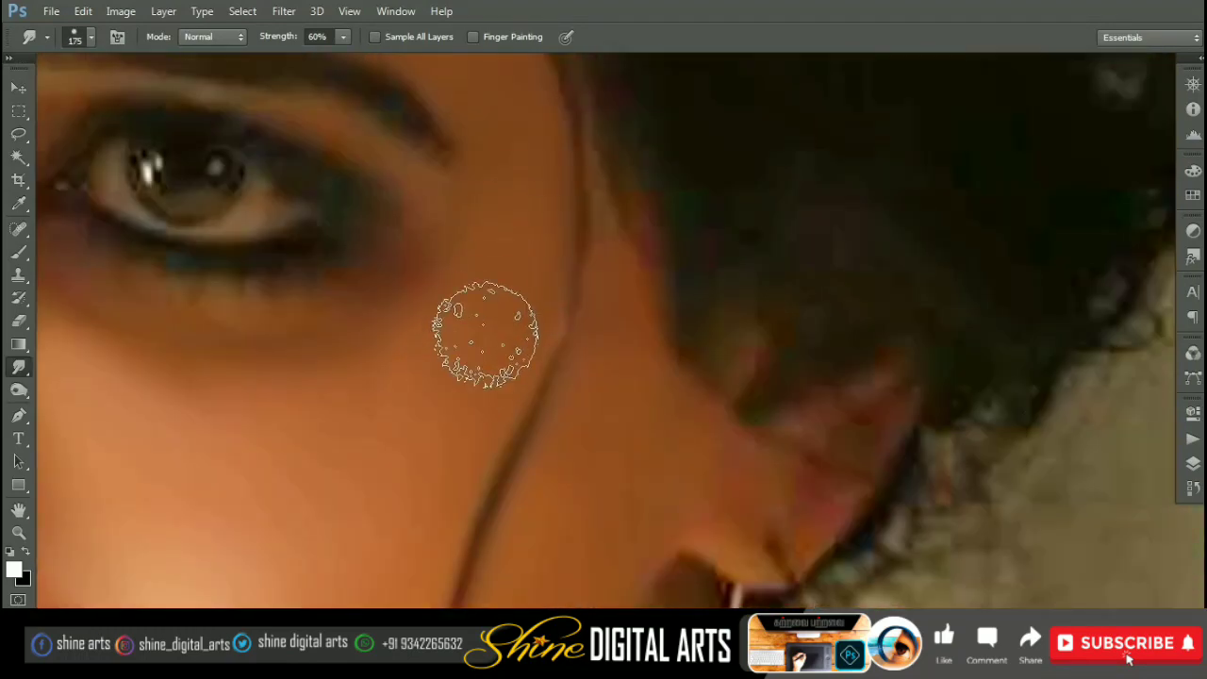
pyautogui.scroll(-1, 519, 319)
pyautogui.press(']')
pyautogui.scroll(-1, 506, 299)
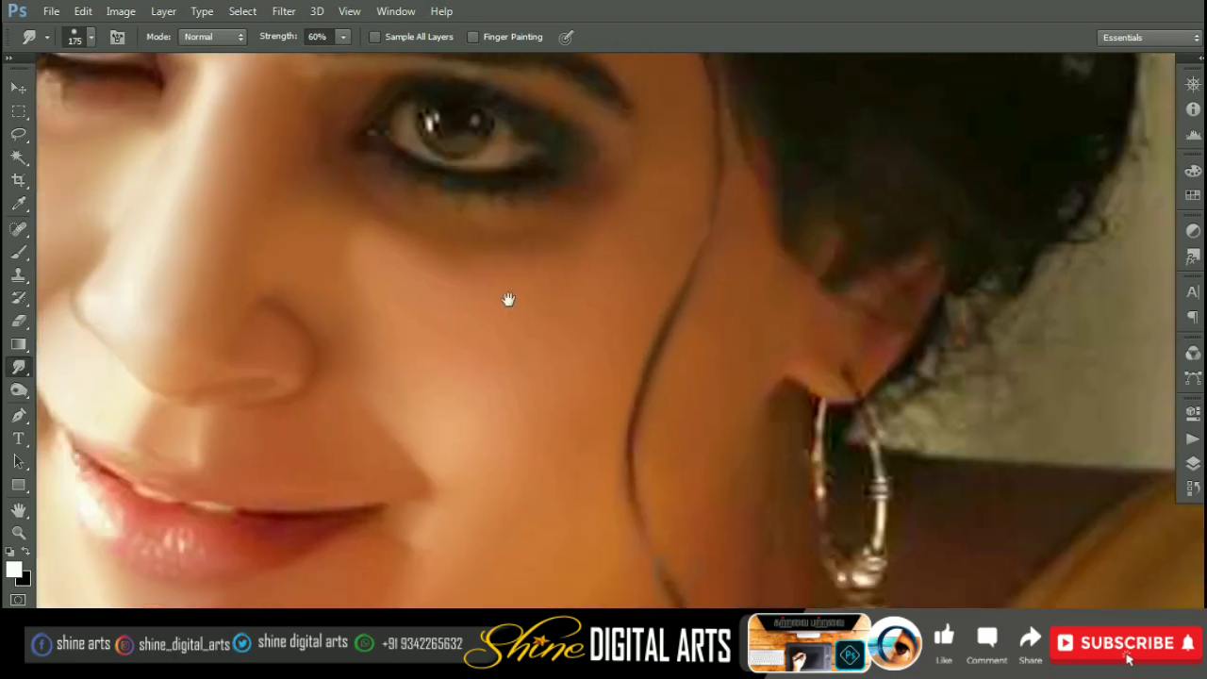
pyautogui.scroll(1, 386, 273)
pyautogui.press(']')
pyautogui.scroll(-1, 621, 309)
pyautogui.scroll(1, 620, 308)
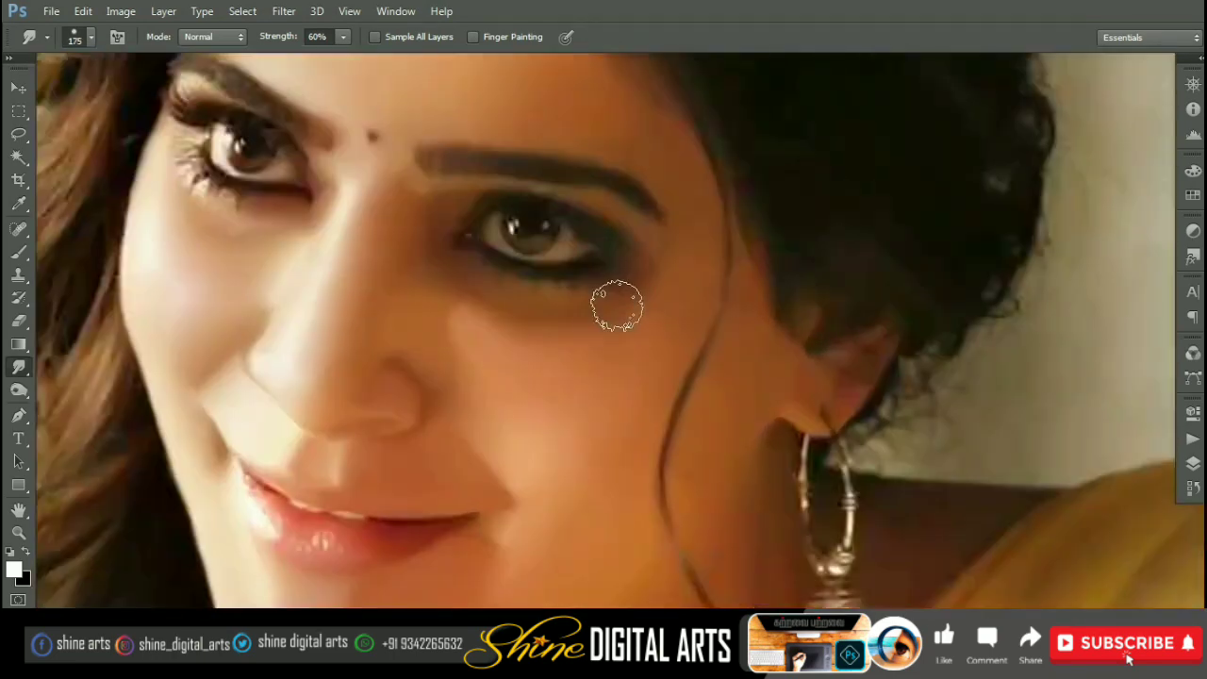
pyautogui.scroll(1, 587, 332)
pyautogui.scroll(1, 594, 235)
# Step: Smooth the skin around the eye with a smaller smudge brush
pyautogui.press('[')
pyautogui.press('[')
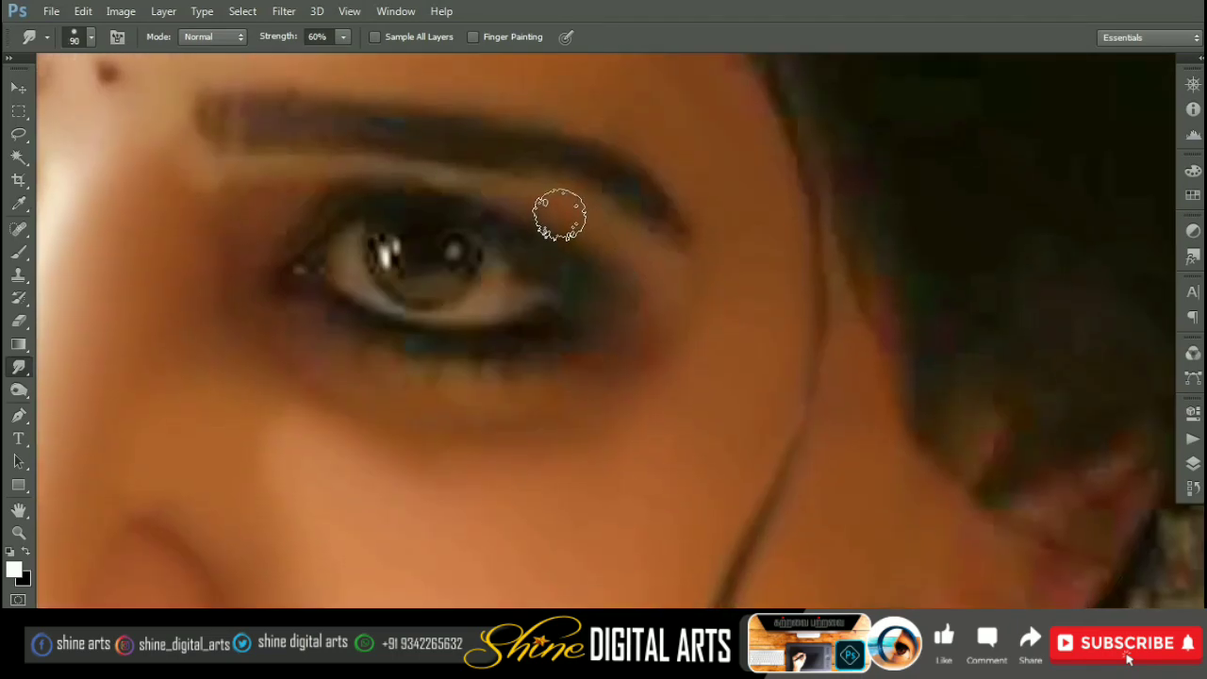
pyautogui.scroll(1, 679, 250)
pyautogui.scroll(2, 709, 245)
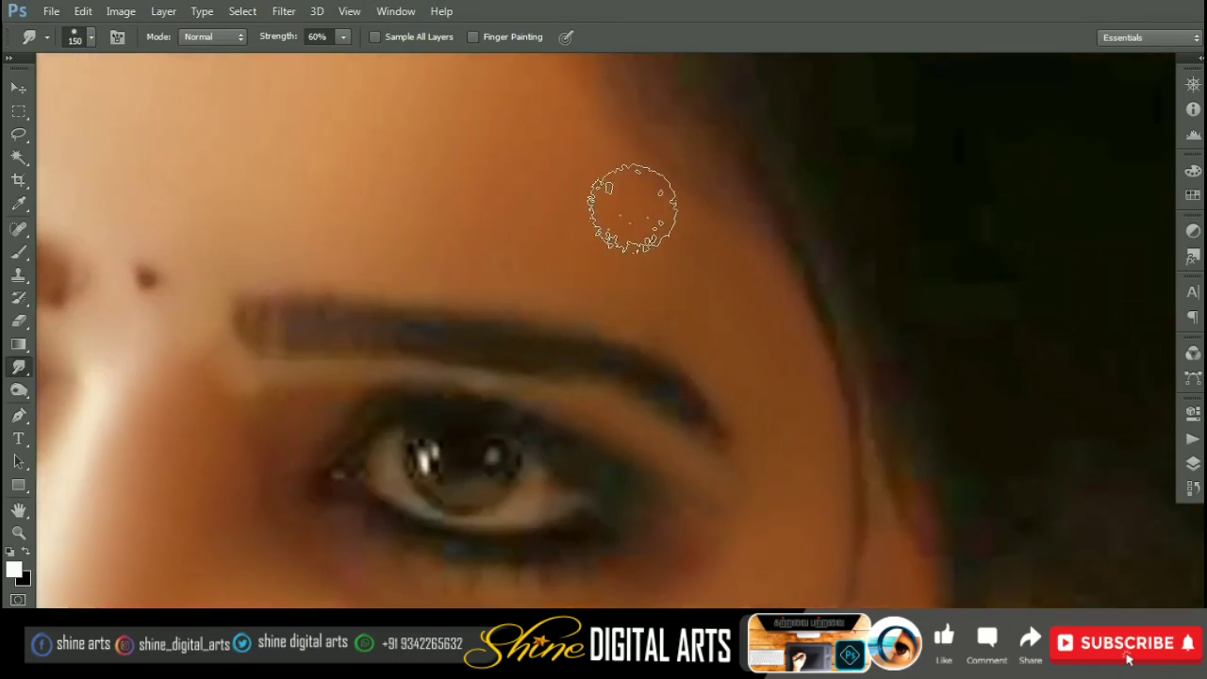
pyautogui.hscroll(-1, 595, 243)
pyautogui.hscroll(-2, 556, 277)
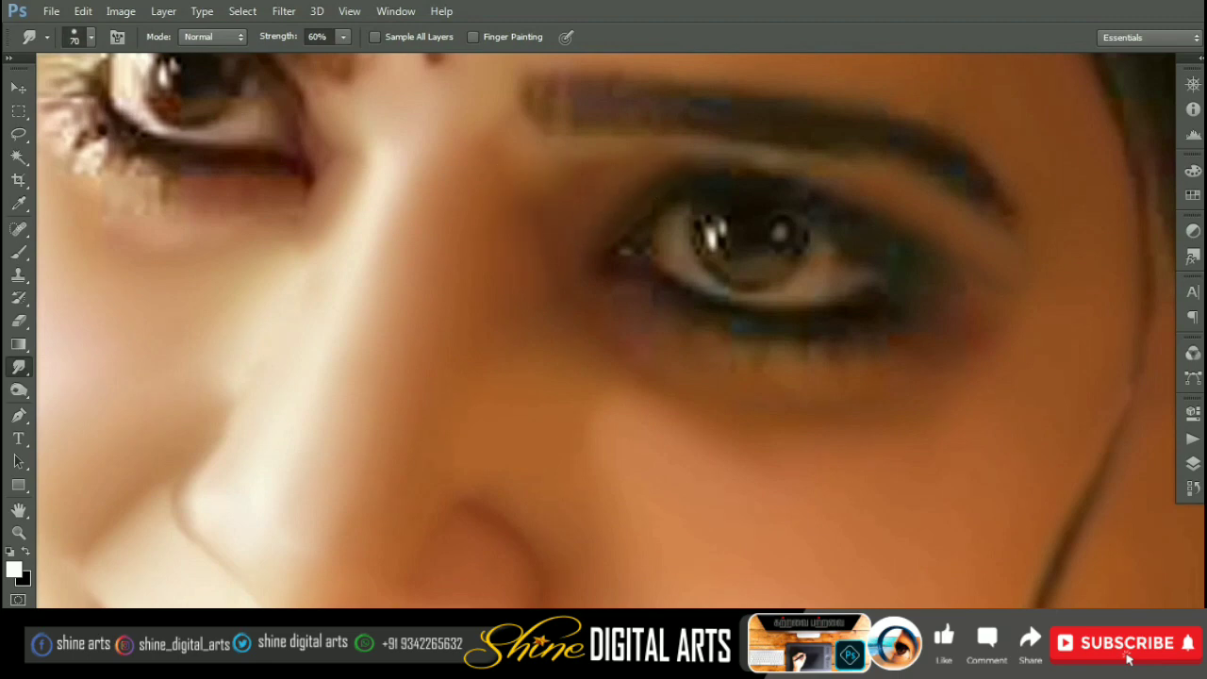
pyautogui.scroll(-2, 593, 248)
pyautogui.scroll(-1, 626, 267)
pyautogui.scroll(2, 625, 267)
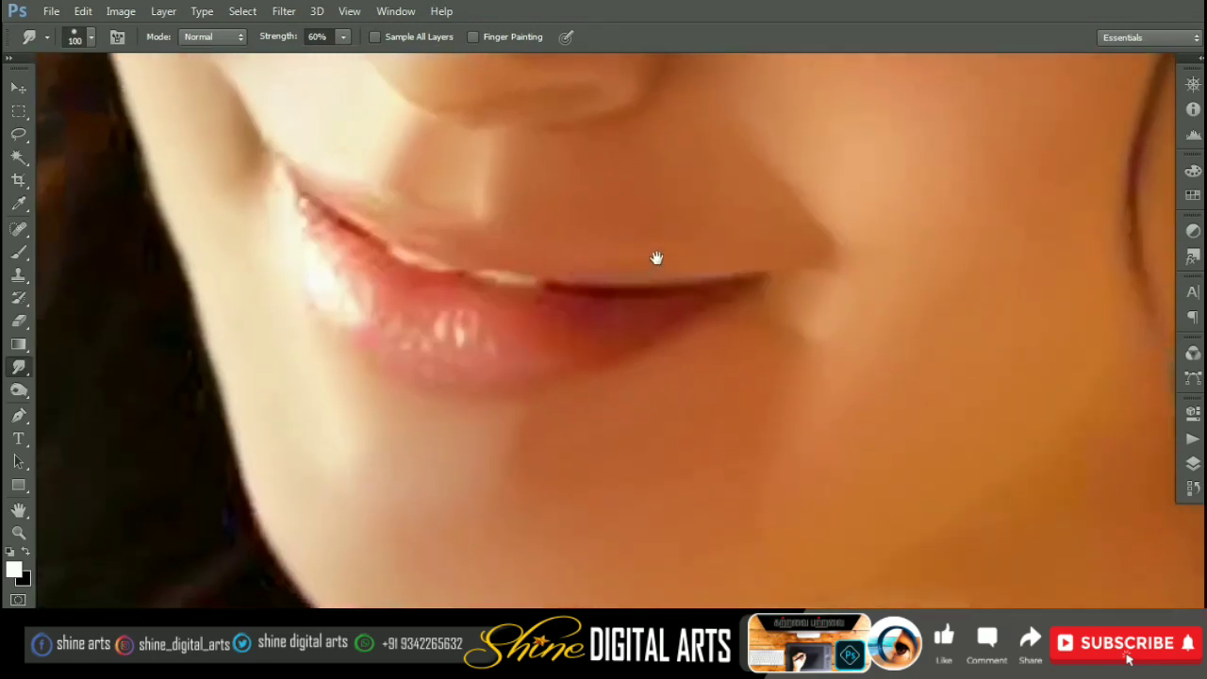
pyautogui.scroll(2, 657, 258)
# Step: Move to the lip corner and shrink the brush for lip detail
pyautogui.press('[')
pyautogui.press('[')
pyautogui.press('[')
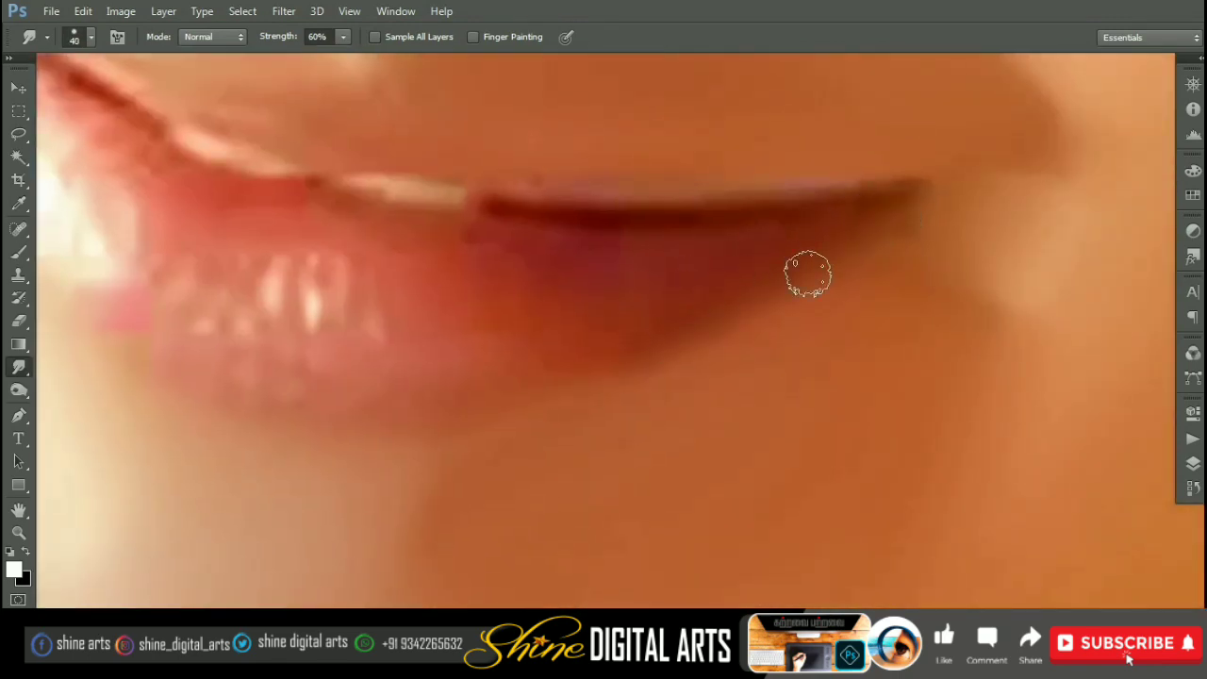
pyautogui.moveTo(808, 273); pyautogui.dragTo(872, 227)
pyautogui.scroll(-2, 622, 294)
pyautogui.scroll(-1, 524, 307)
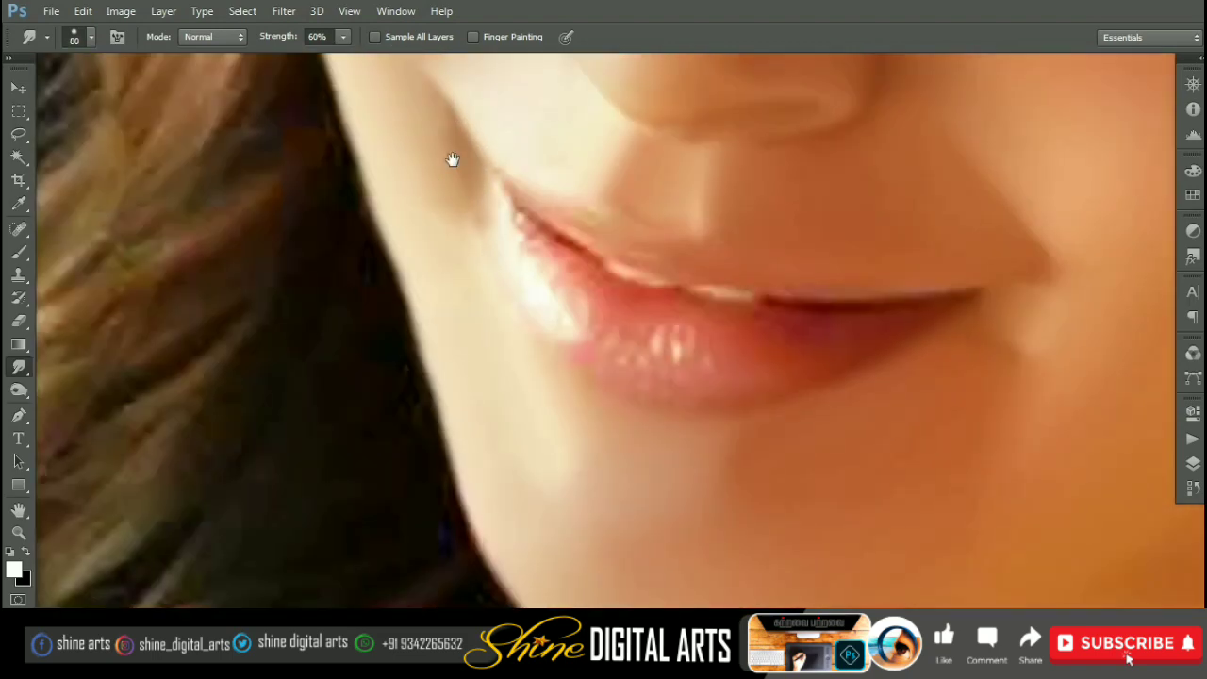
pyautogui.scroll(-1, 453, 160)
pyautogui.scroll(-2, 598, 209)
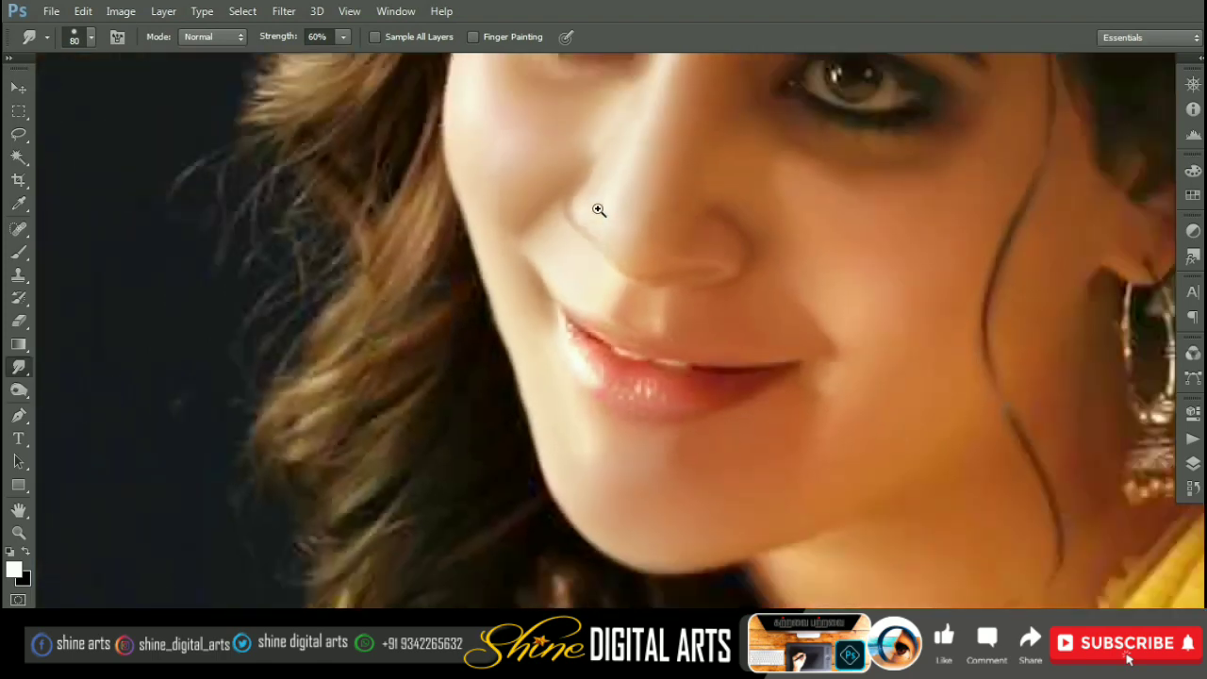
pyautogui.scroll(2, 566, 282)
pyautogui.press('[')
pyautogui.press('[')
pyautogui.press('[')
pyautogui.scroll(1, 410, 199)
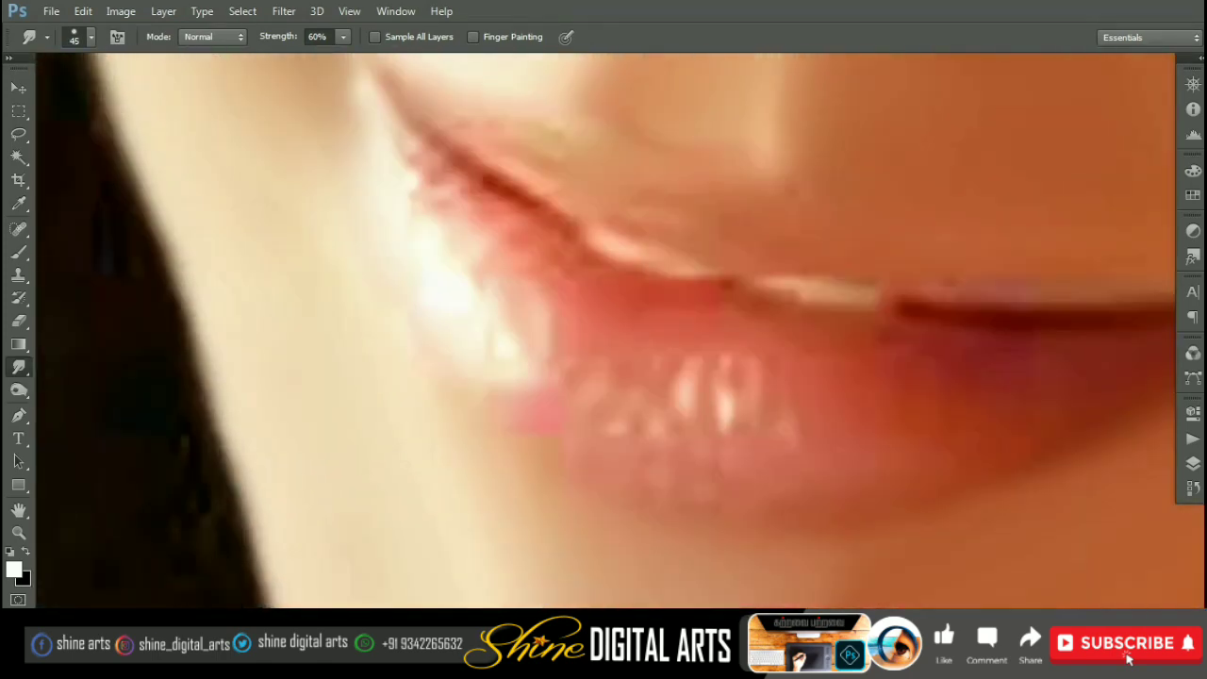
pyautogui.press('[')
# Step: Smooth away the red speckles at the lip corner
pyautogui.moveTo(425, 217); pyautogui.dragTo(439, 172)
pyautogui.press(']')
pyautogui.scroll(-1, 424, 236)
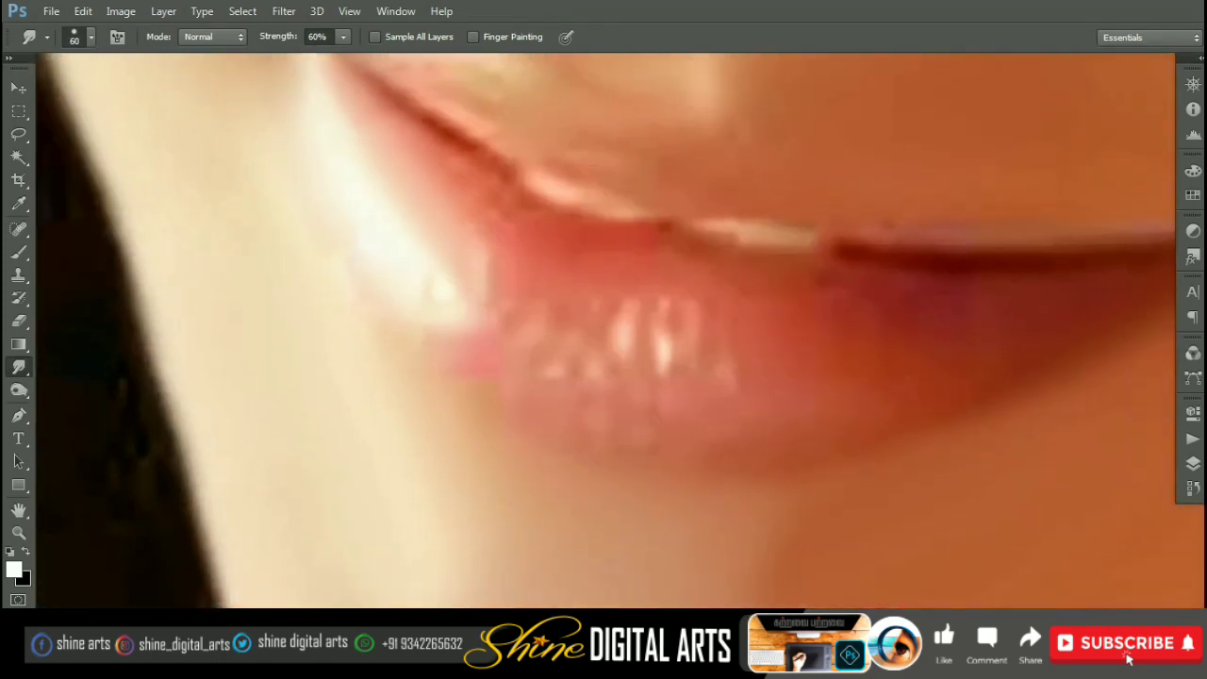
pyautogui.scroll(-1, 331, 160)
pyautogui.scroll(1, 383, 232)
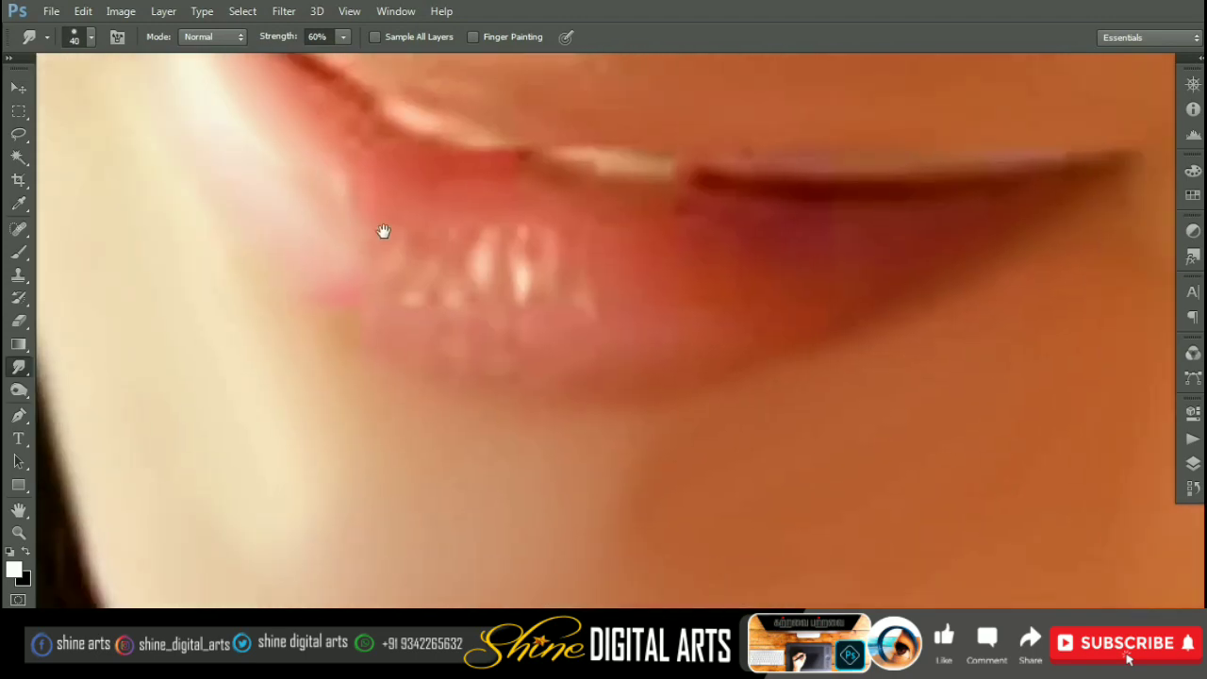
pyautogui.press('[')
# Step: Blend the lower lip and soften its edge into a smooth stroke
pyautogui.moveTo(301, 273); pyautogui.dragTo(411, 360)
pyautogui.scroll(-2, 412, 359)
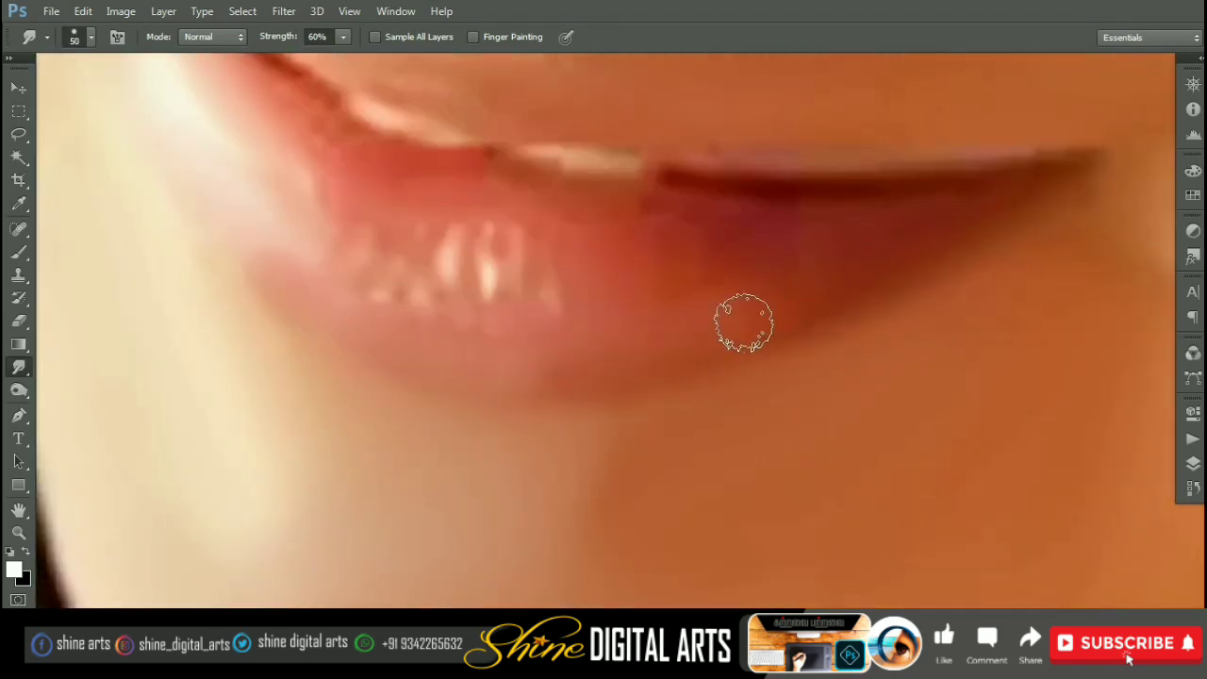
pyautogui.scroll(-2, 744, 322)
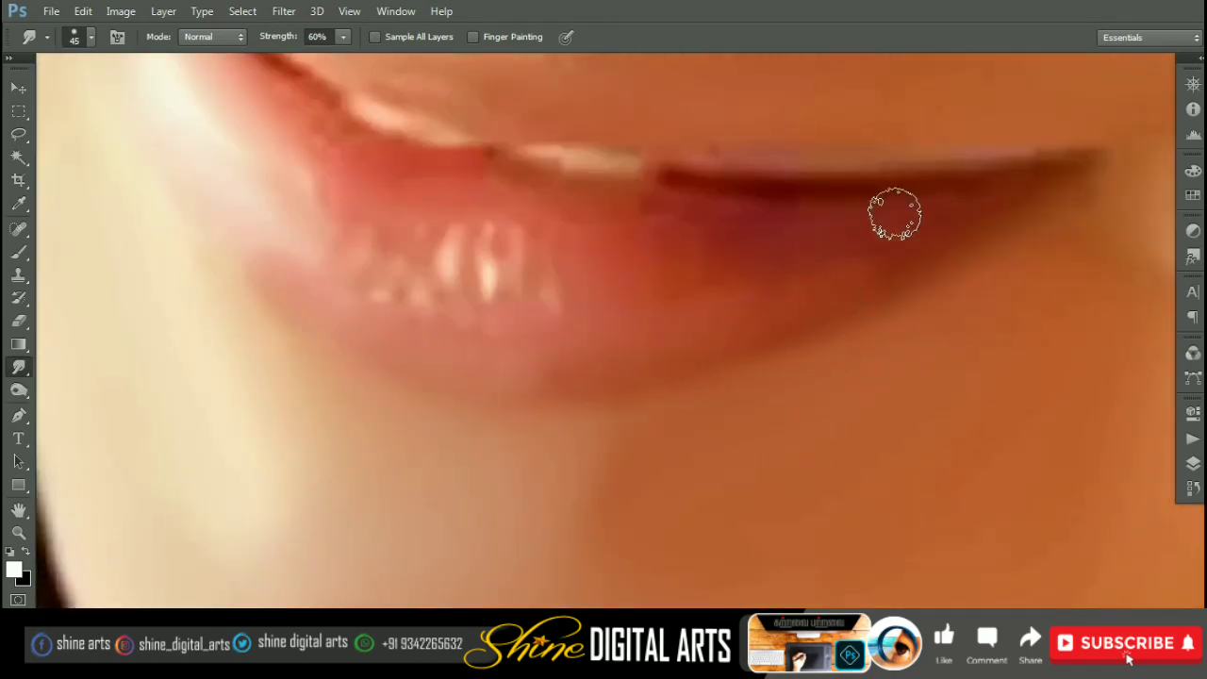
pyautogui.scroll(2, 863, 263)
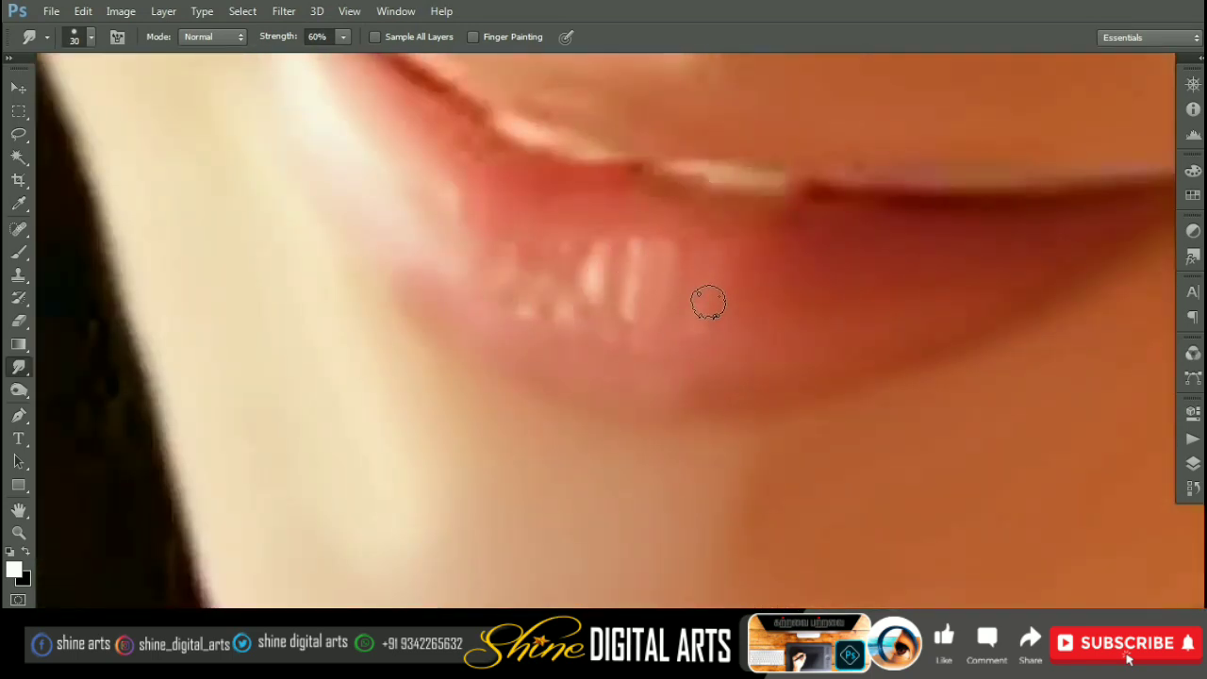
pyautogui.hscroll(-2, 709, 302)
pyautogui.scroll(-2, 759, 370)
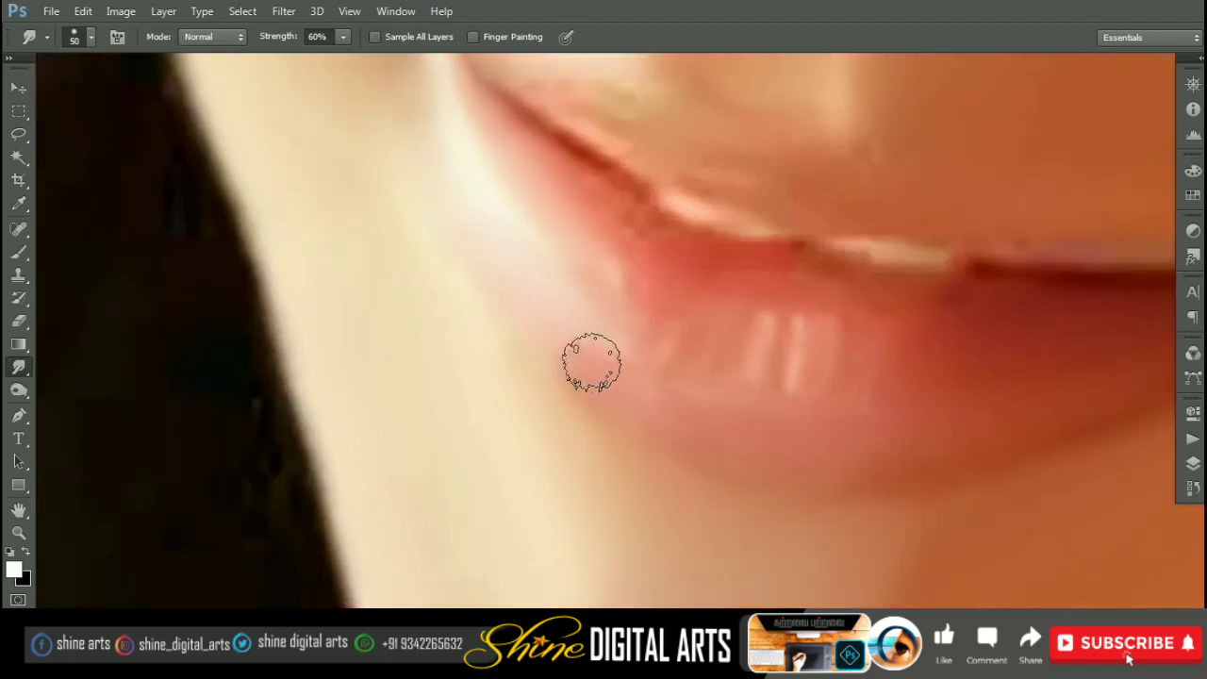
pyautogui.scroll(2, 619, 337)
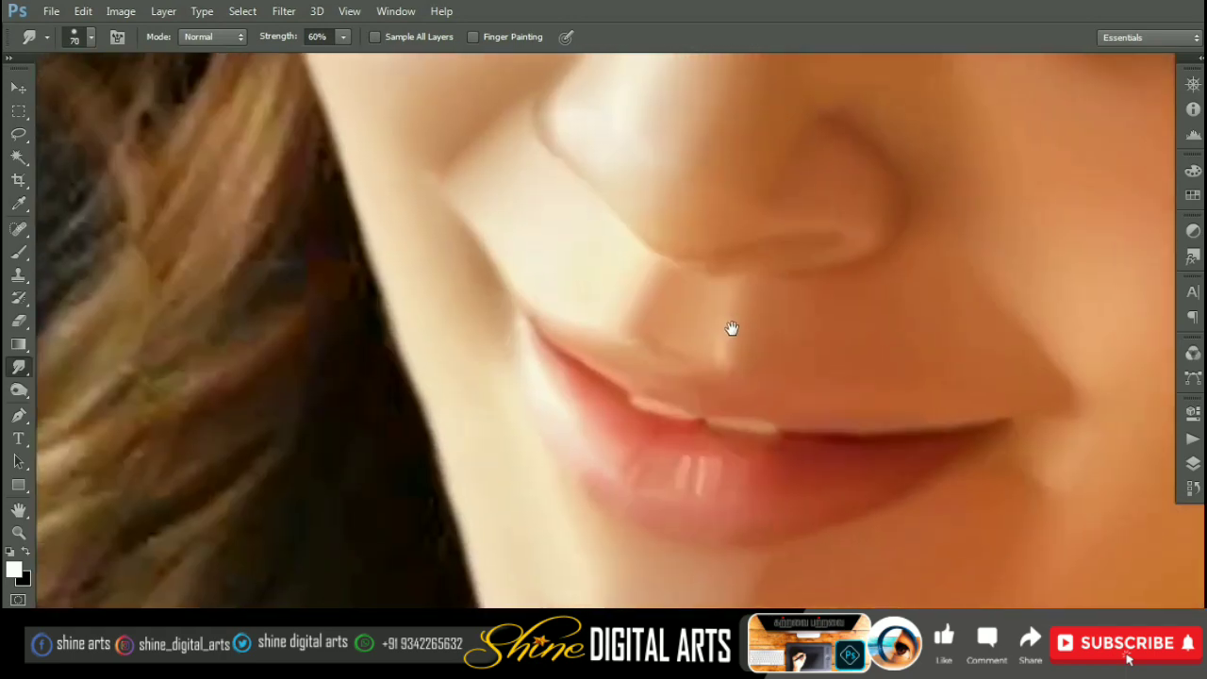
pyautogui.moveTo(732, 328); pyautogui.dragTo(683, 310)
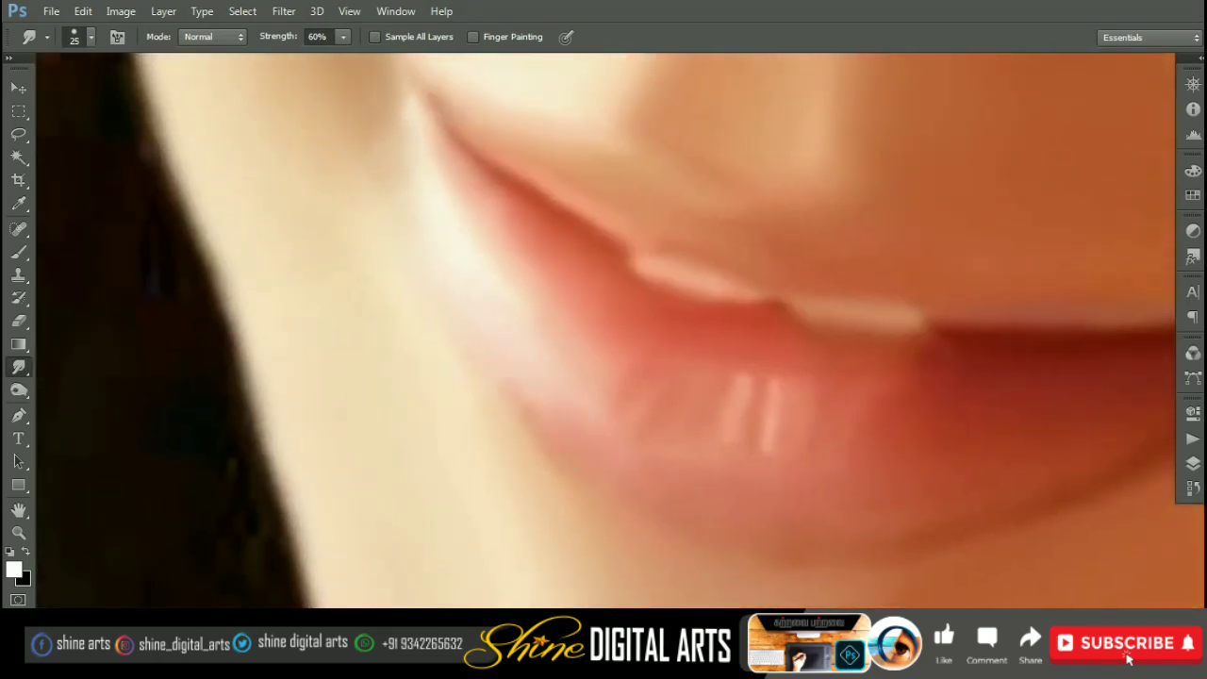
pyautogui.moveTo(471, 344); pyautogui.dragTo(552, 448)
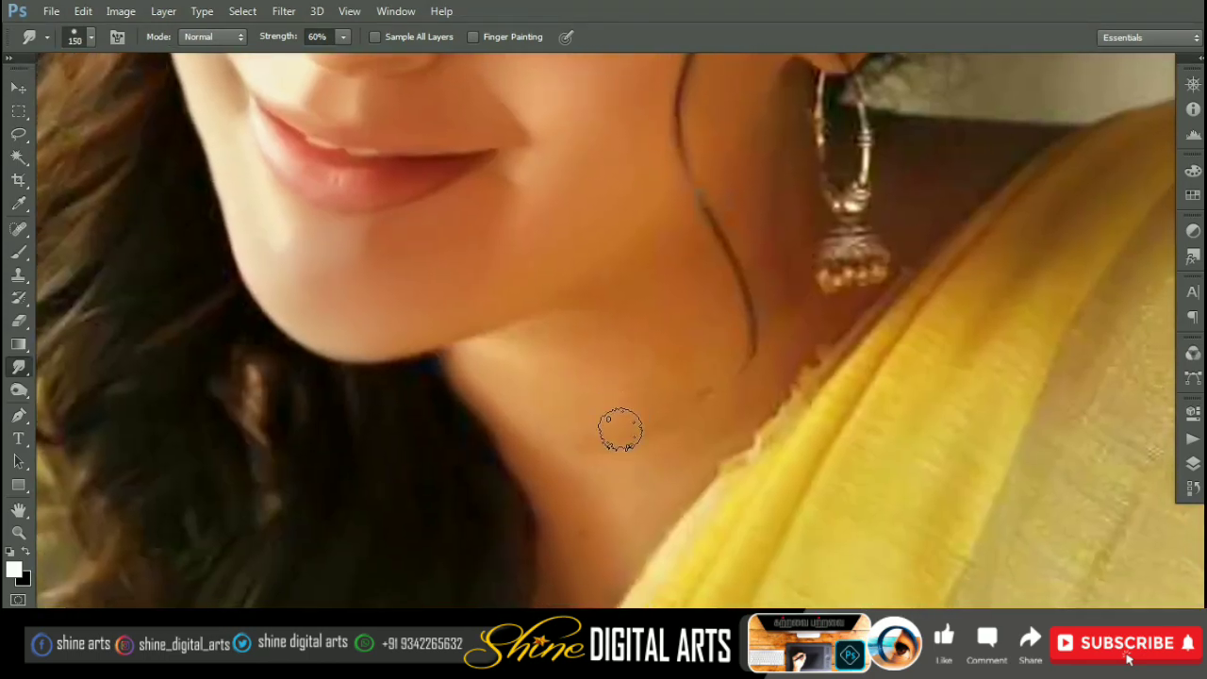
# Step: Smudge the chin and neck skin, resizing the brush for each area
pyautogui.press('[')
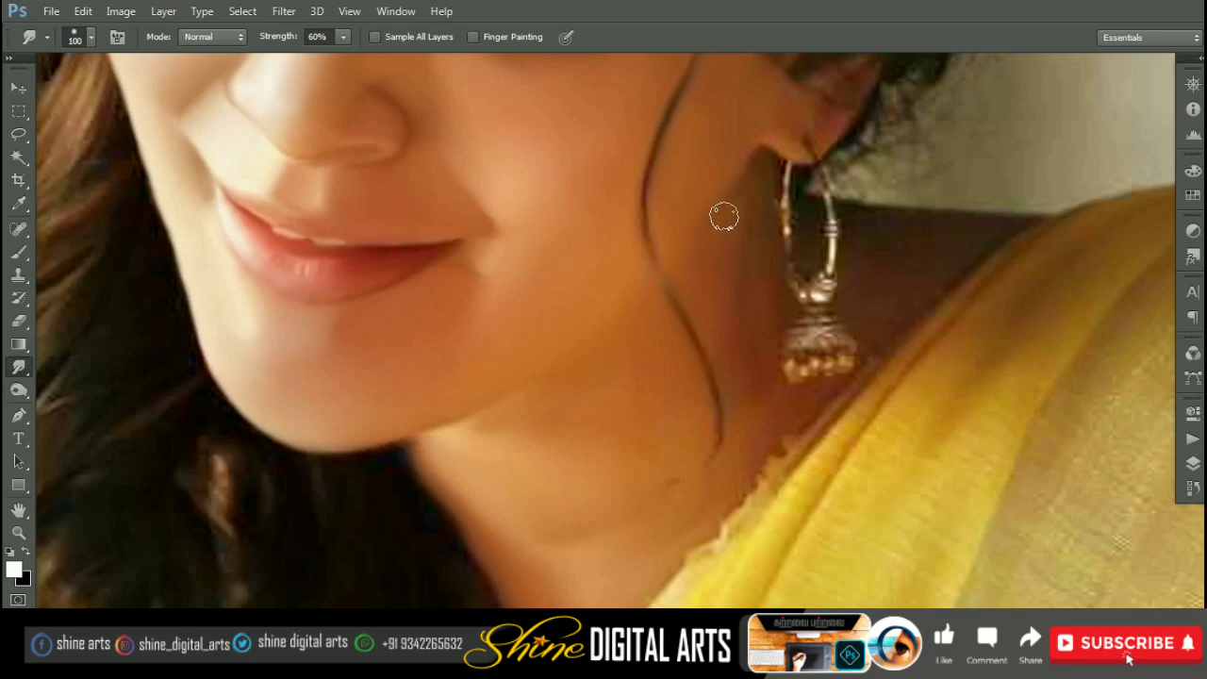
pyautogui.press(']')
pyautogui.press(']')
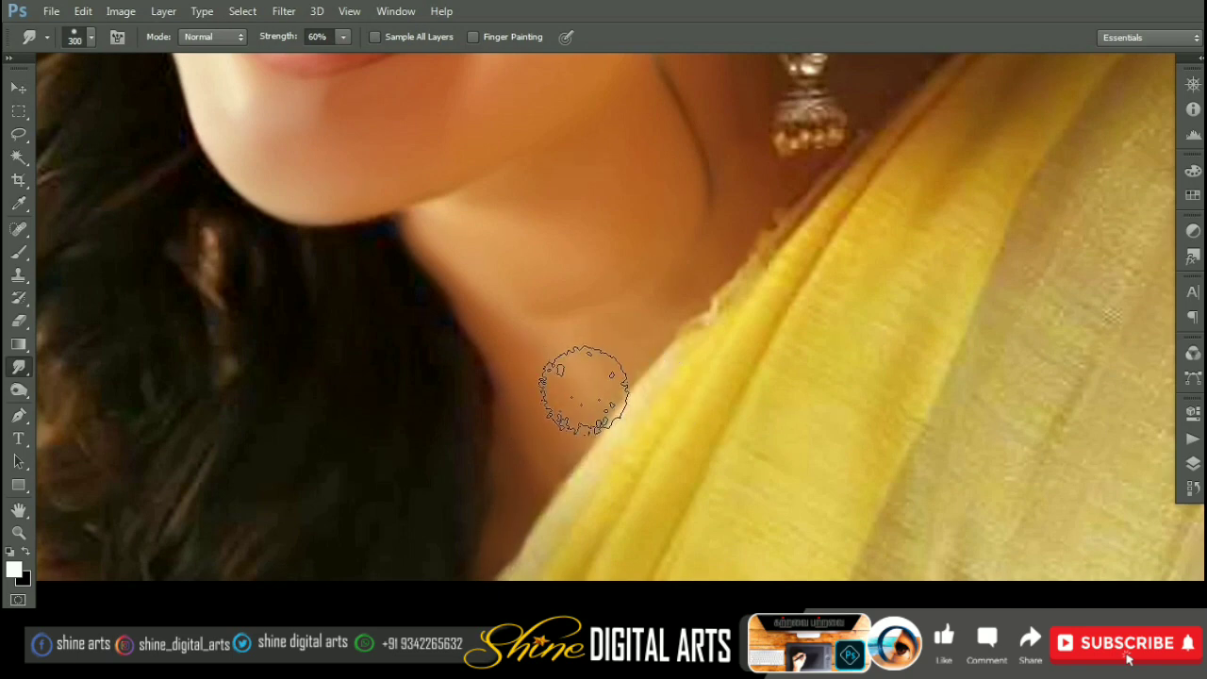
pyautogui.press('[')
pyautogui.press('[')
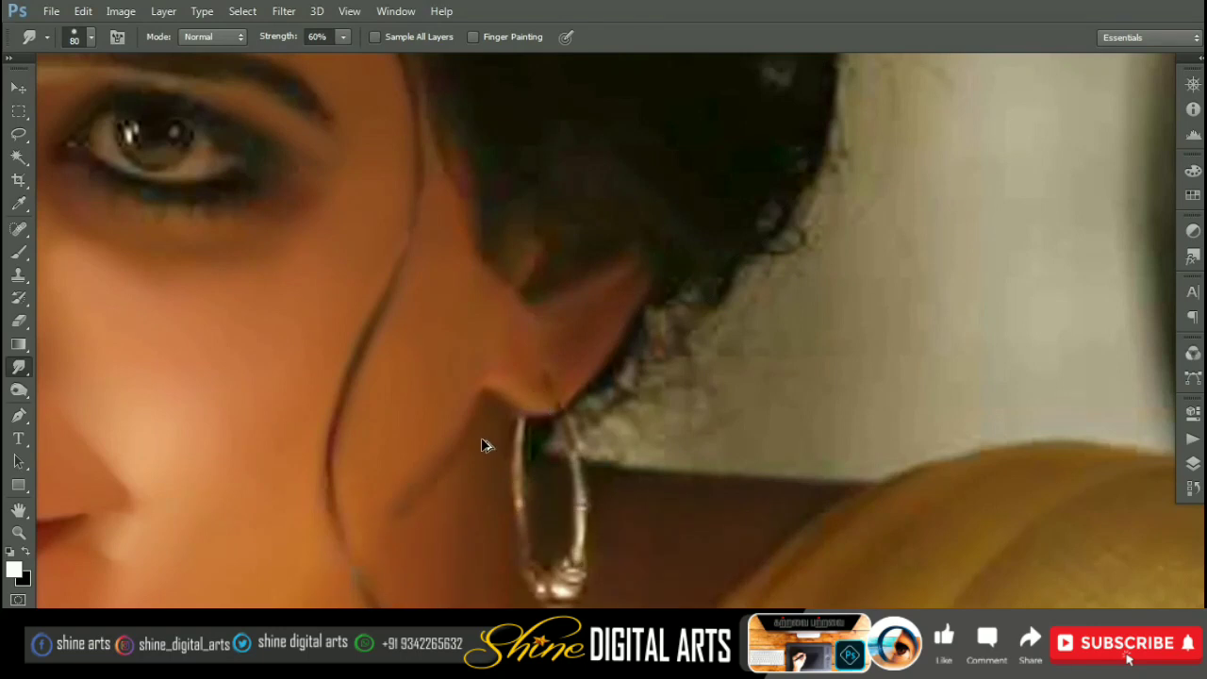
pyautogui.press('z')
pyautogui.press('z')
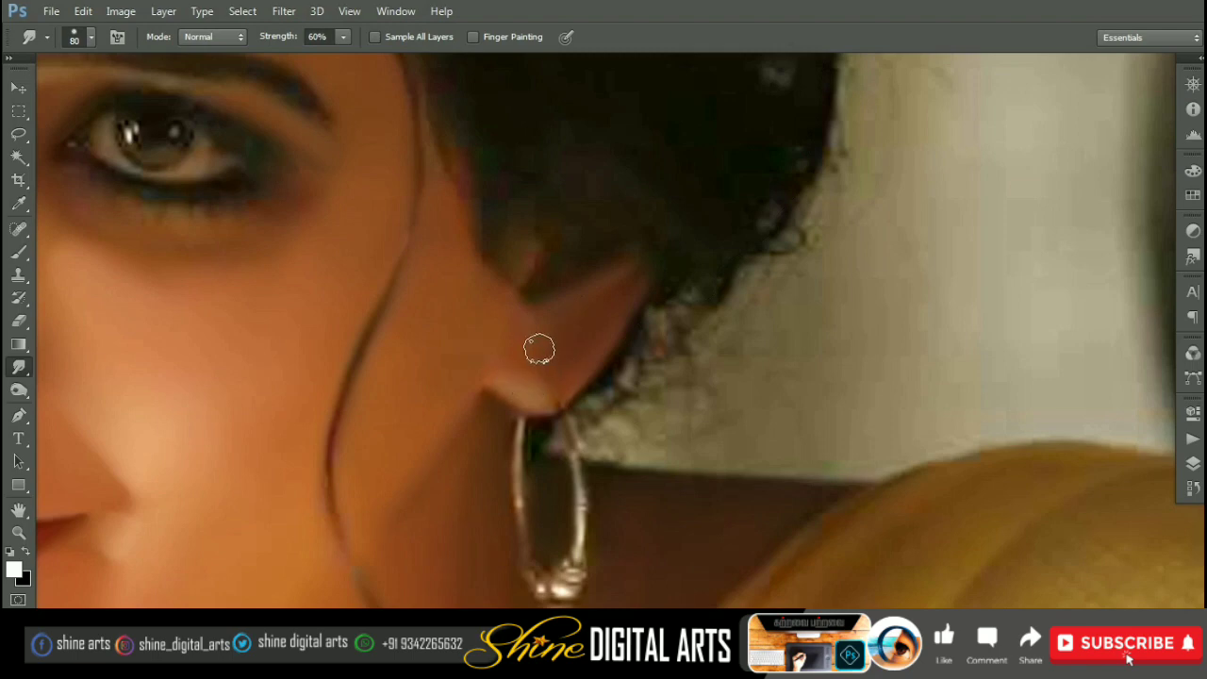
pyautogui.press(']')
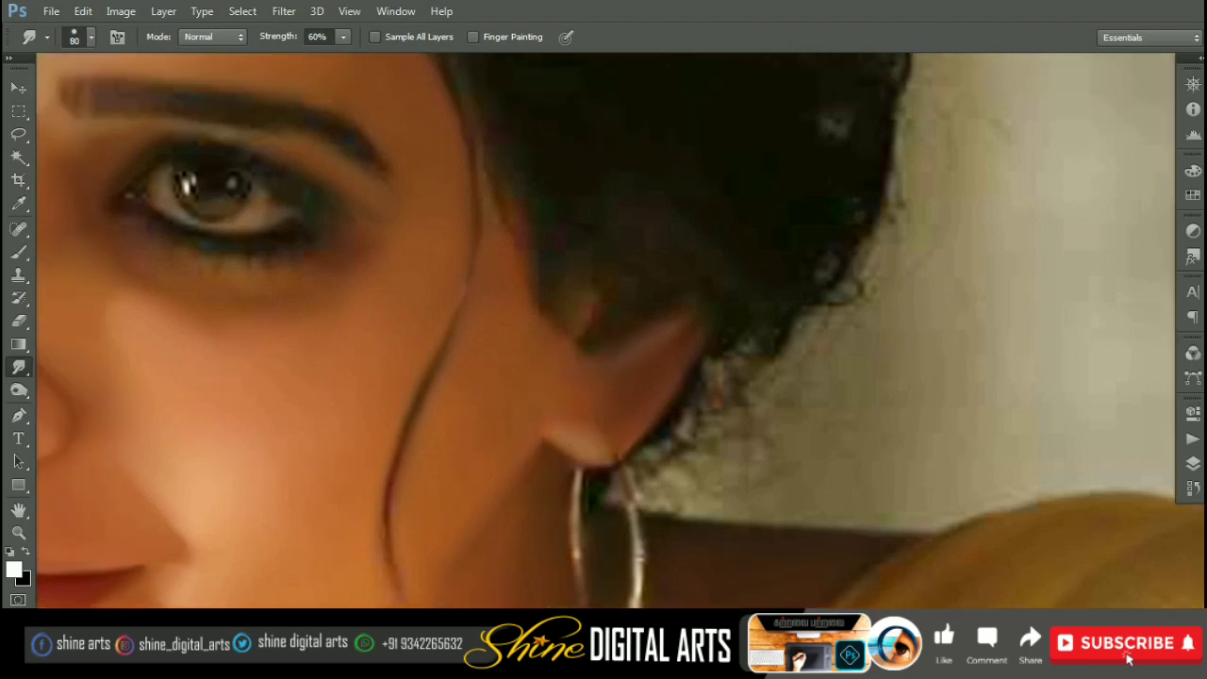
pyautogui.press(']')
pyautogui.press(']')
# Step: Smudge the skin around the ear, earring and the neck below it
pyautogui.moveTo(512, 573); pyautogui.dragTo(559, 347)
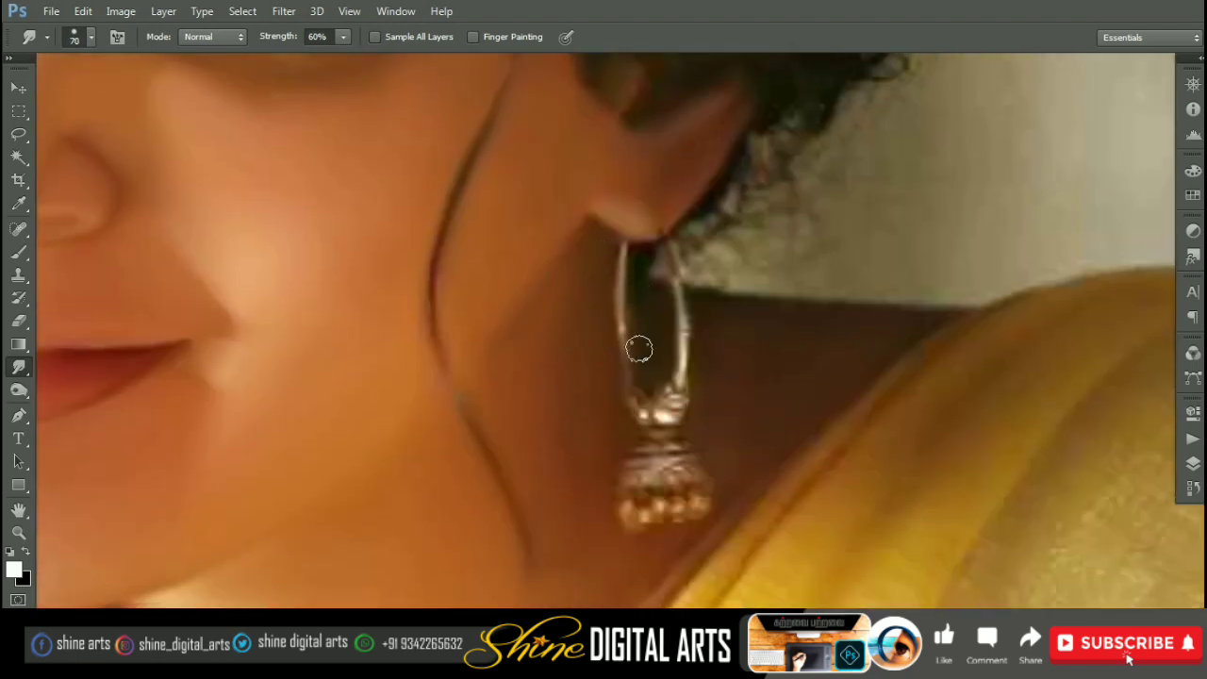
pyautogui.press(']')
pyautogui.moveTo(638, 349); pyautogui.dragTo(606, 217)
pyautogui.moveTo(663, 382); pyautogui.dragTo(676, 283)
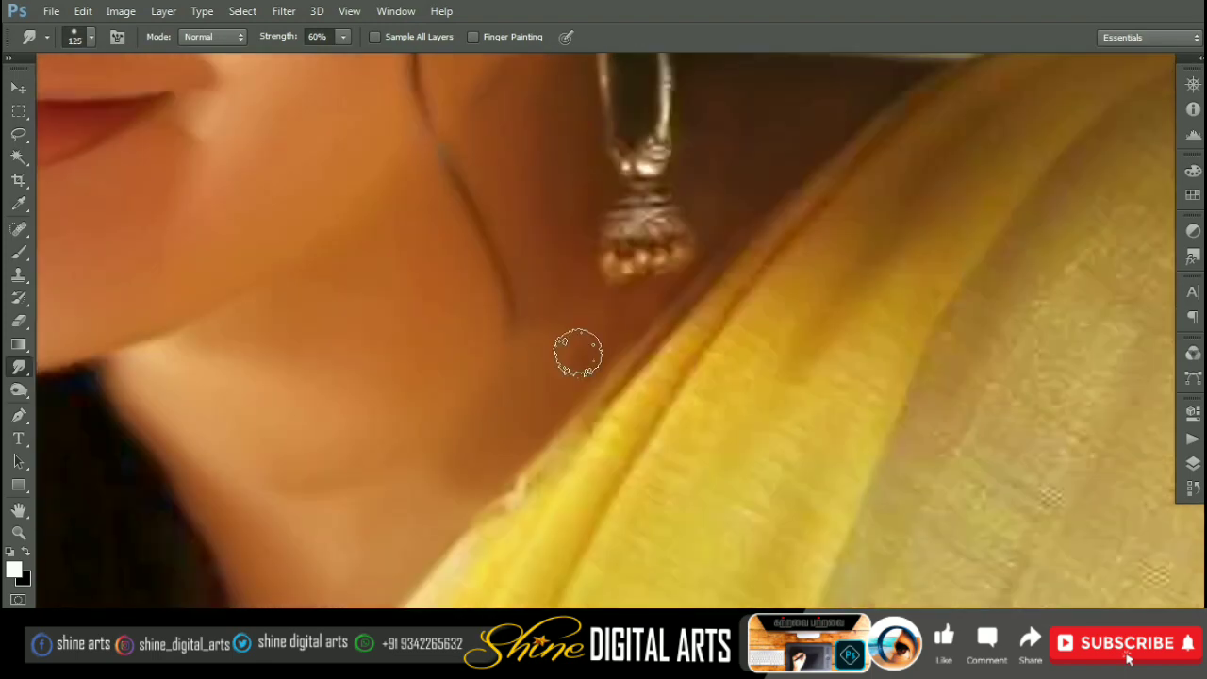
pyautogui.press(']')
pyautogui.press(']')
pyautogui.press(']')
pyautogui.press(']')
pyautogui.press(']')
pyautogui.scroll(3, 547, 350)
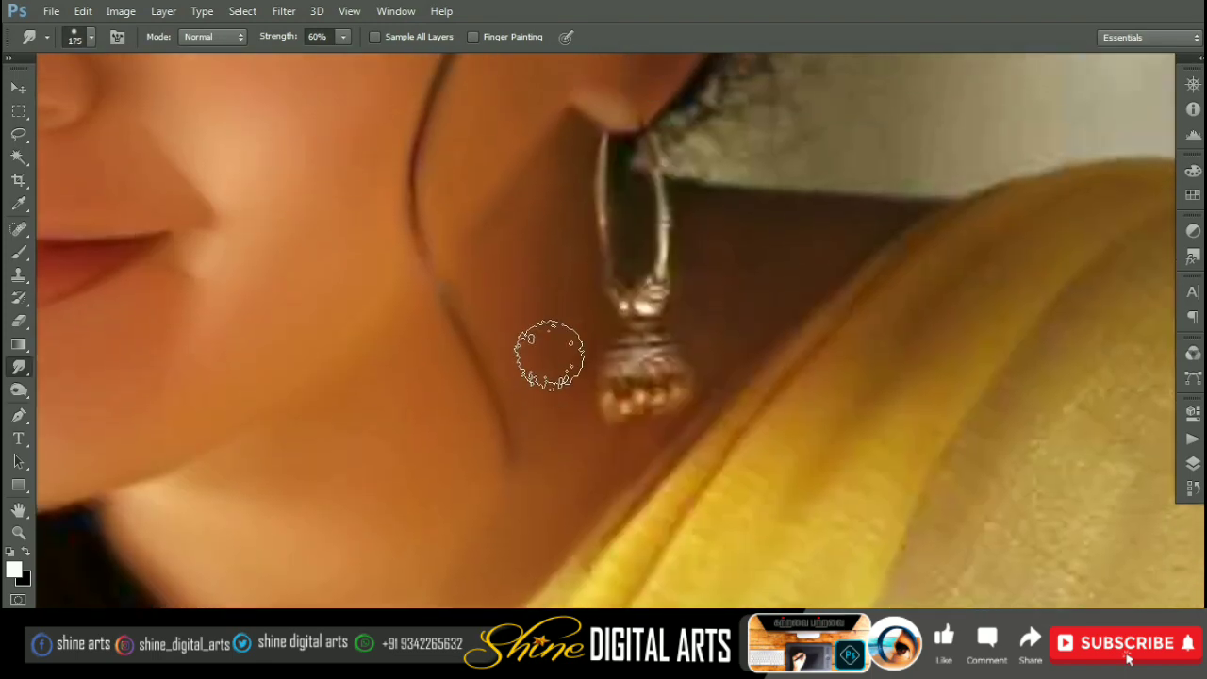
pyautogui.scroll(-2, 574, 360)
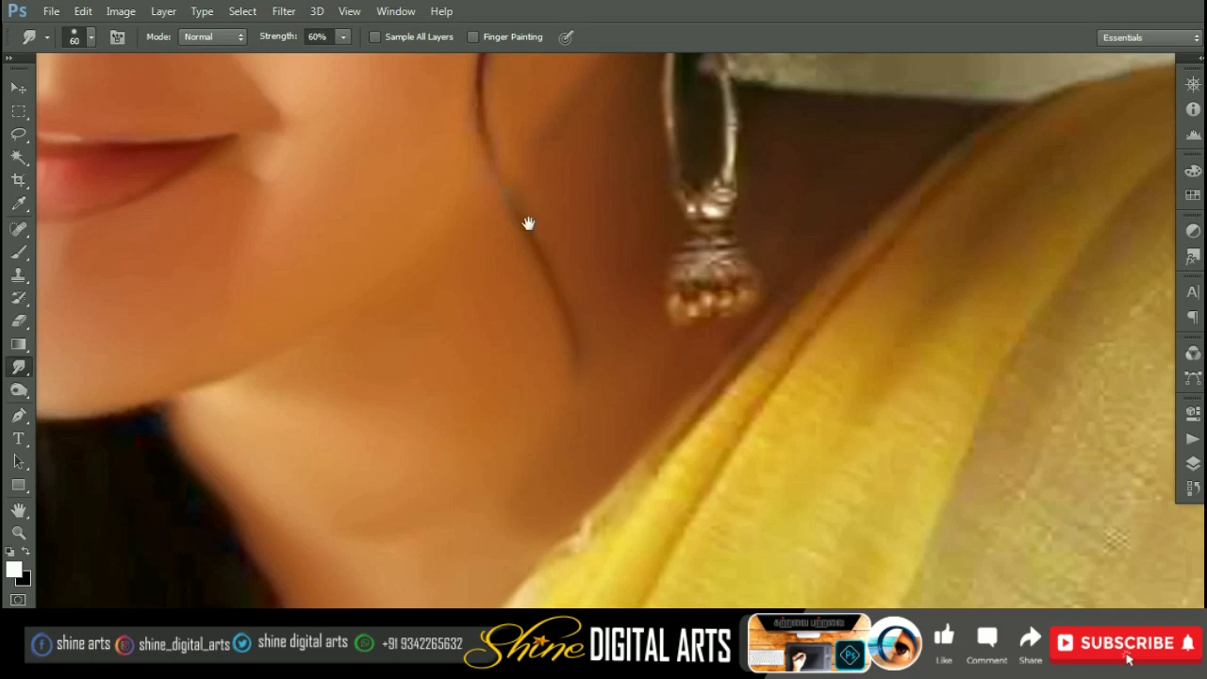
# Step: Refine the neck with a smaller brush, then smooth the chin with a larger one
pyautogui.press('[')
pyautogui.scroll(3, 514, 254)
pyautogui.scroll(2, 510, 345)
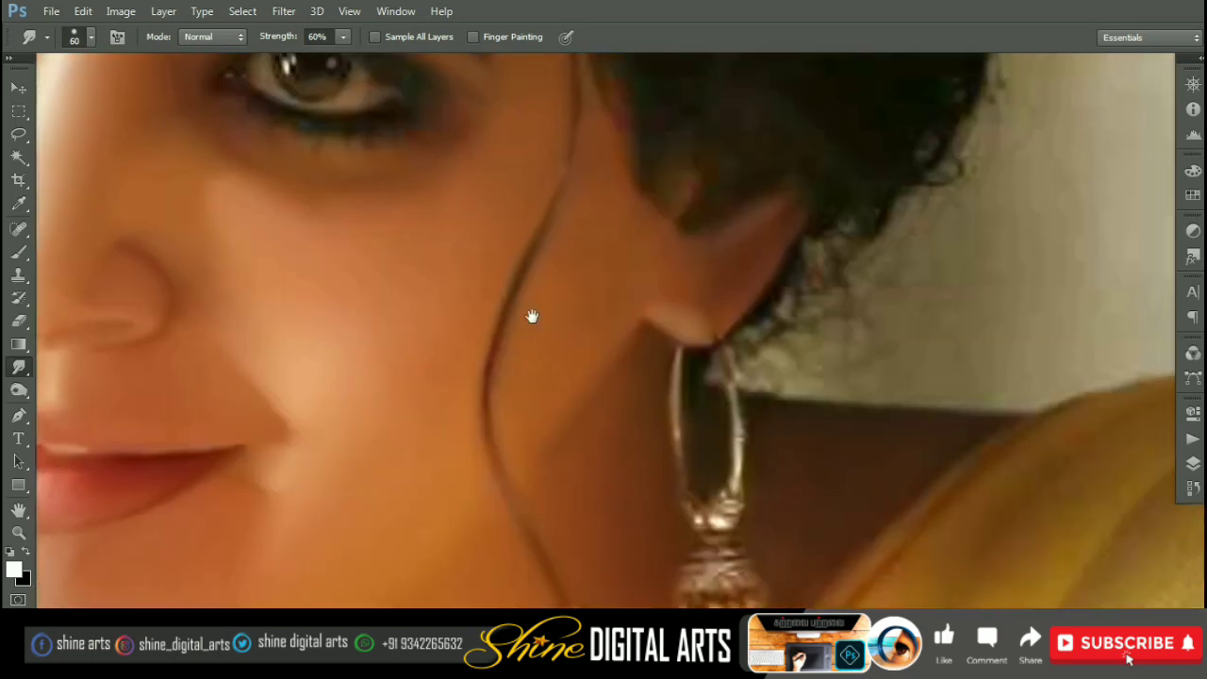
pyautogui.scroll(1, 531, 315)
pyautogui.scroll(-3, 536, 275)
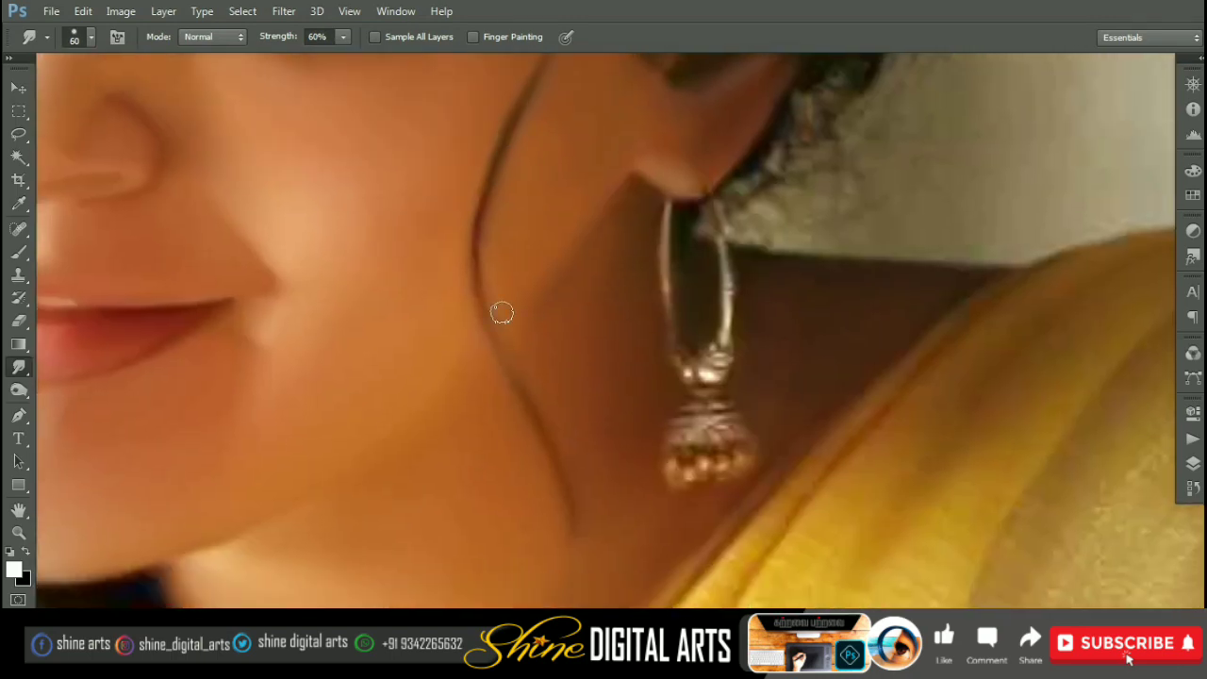
pyautogui.scroll(-2, 572, 283)
pyautogui.hscroll(-2, 569, 264)
pyautogui.press(']')
pyautogui.press(']')
pyautogui.press(']')
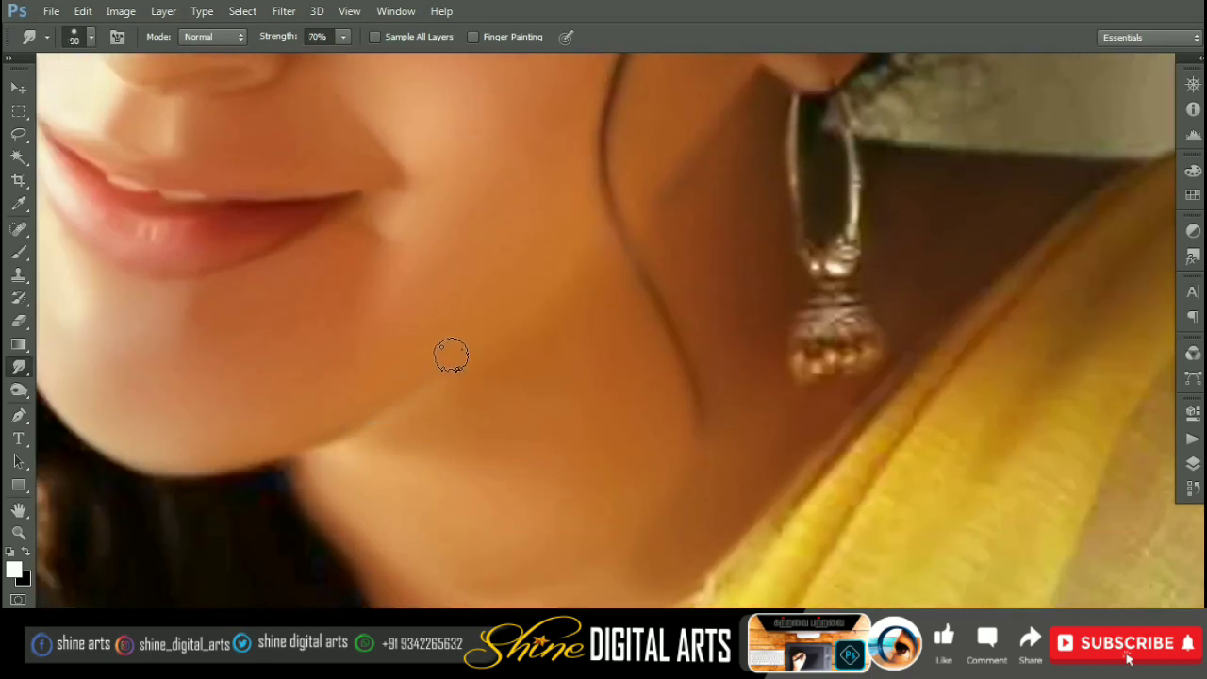
# Step: Smudge the cheek below the eye with an enlarged brush
pyautogui.scroll(1, 451, 355)
pyautogui.hscroll(-1, 451, 356)
pyautogui.scroll(3, 497, 324)
pyautogui.hscroll(-2, 497, 323)
pyautogui.press(']')
pyautogui.press(']')
pyautogui.moveTo(526, 170); pyautogui.dragTo(384, 203)
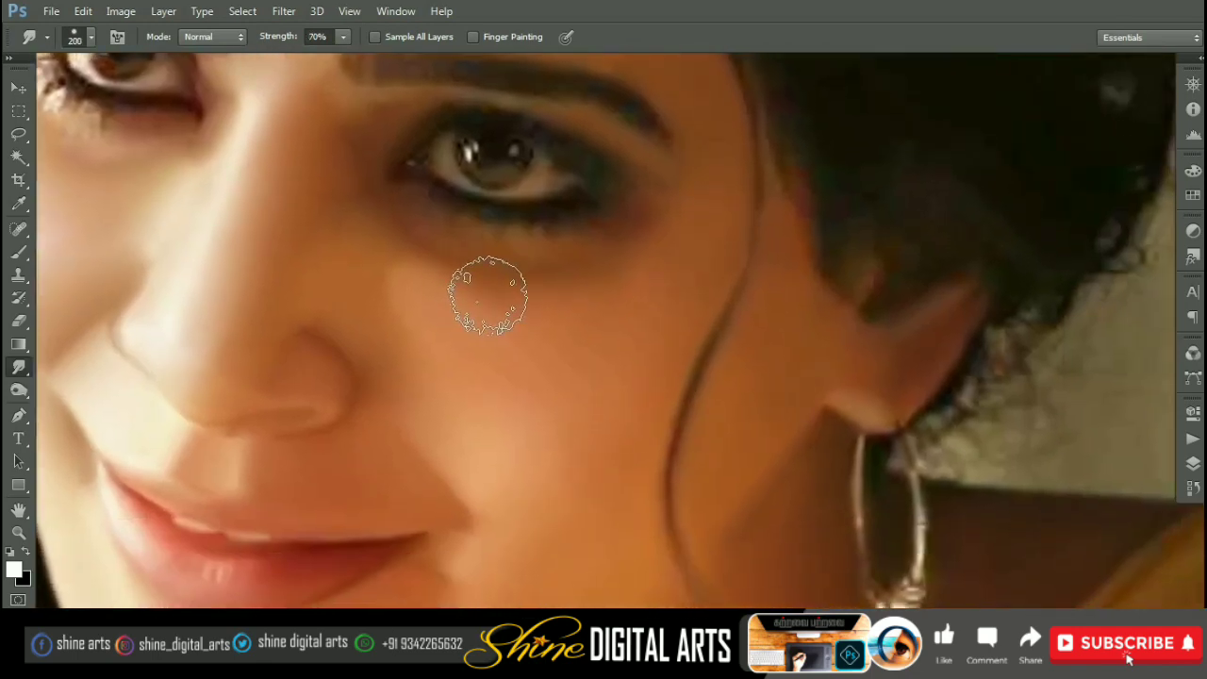
pyautogui.press('[')
pyautogui.press('[')
pyautogui.press('[')
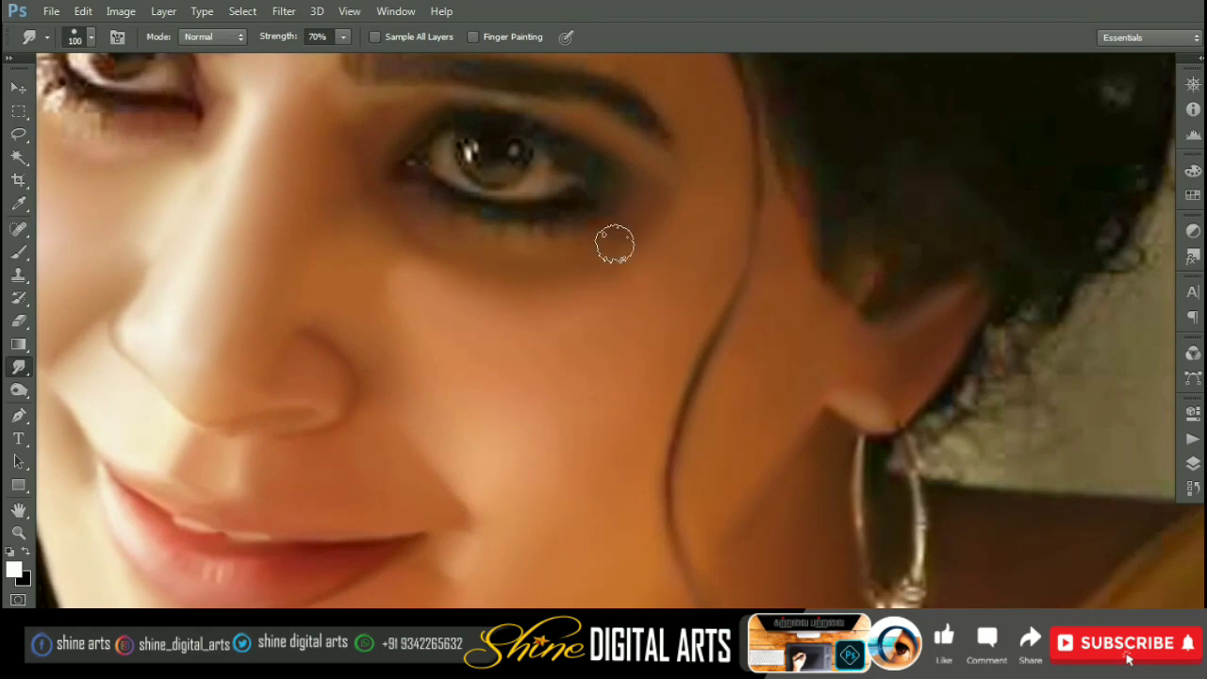
# Step: Smooth the skin near the eyebrow and eye corner with a smaller brush
pyautogui.scroll(1, 692, 166)
pyautogui.hscroll(-1, 692, 166)
pyautogui.press('[')
pyautogui.press('[')
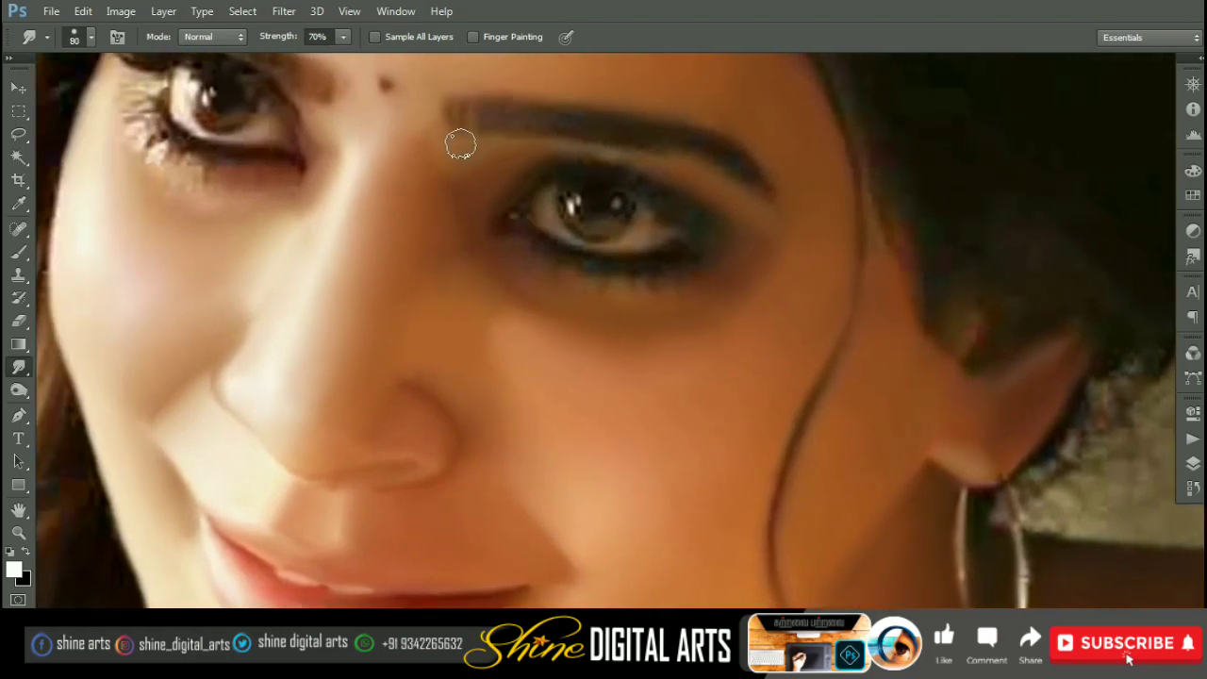
pyautogui.press('[')
pyautogui.press('[')
pyautogui.press('[')
pyautogui.hscroll(-3, 528, 195)
pyautogui.scroll(2, 515, 255)
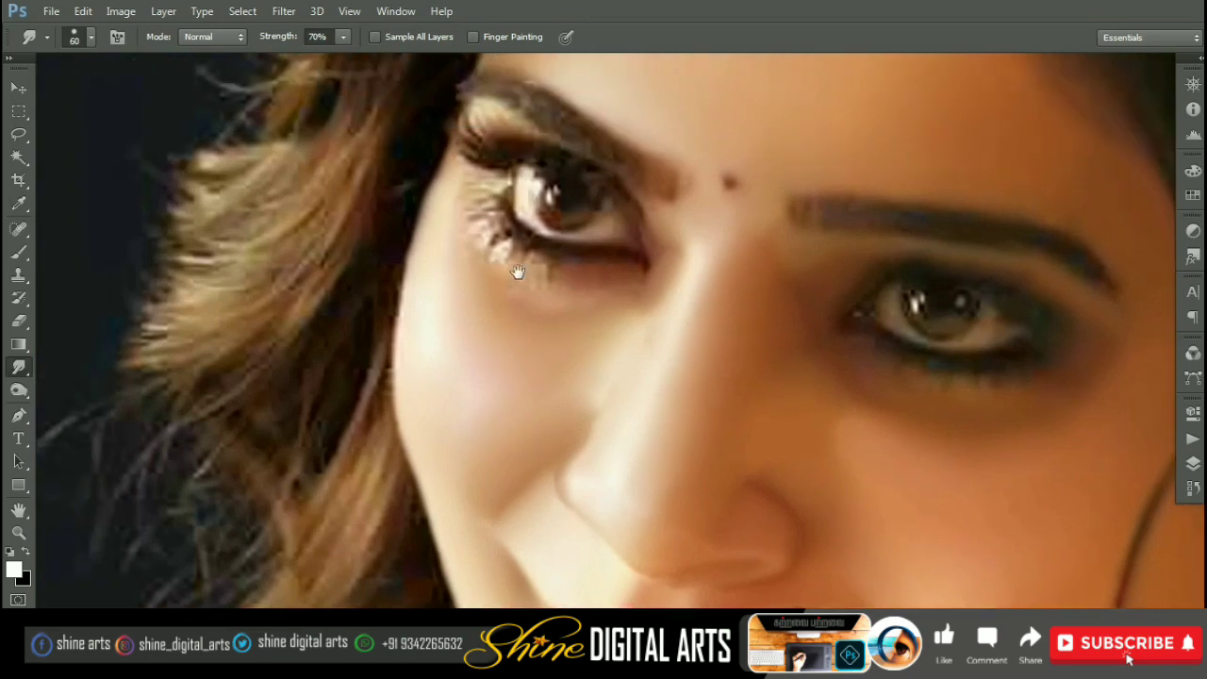
pyautogui.scroll(-1, 542, 253)
pyautogui.scroll(2, 623, 255)
# Step: Smooth the broader skin areas and the nose
pyautogui.press(']')
pyautogui.press(']')
pyautogui.press(']')
pyautogui.press(']')
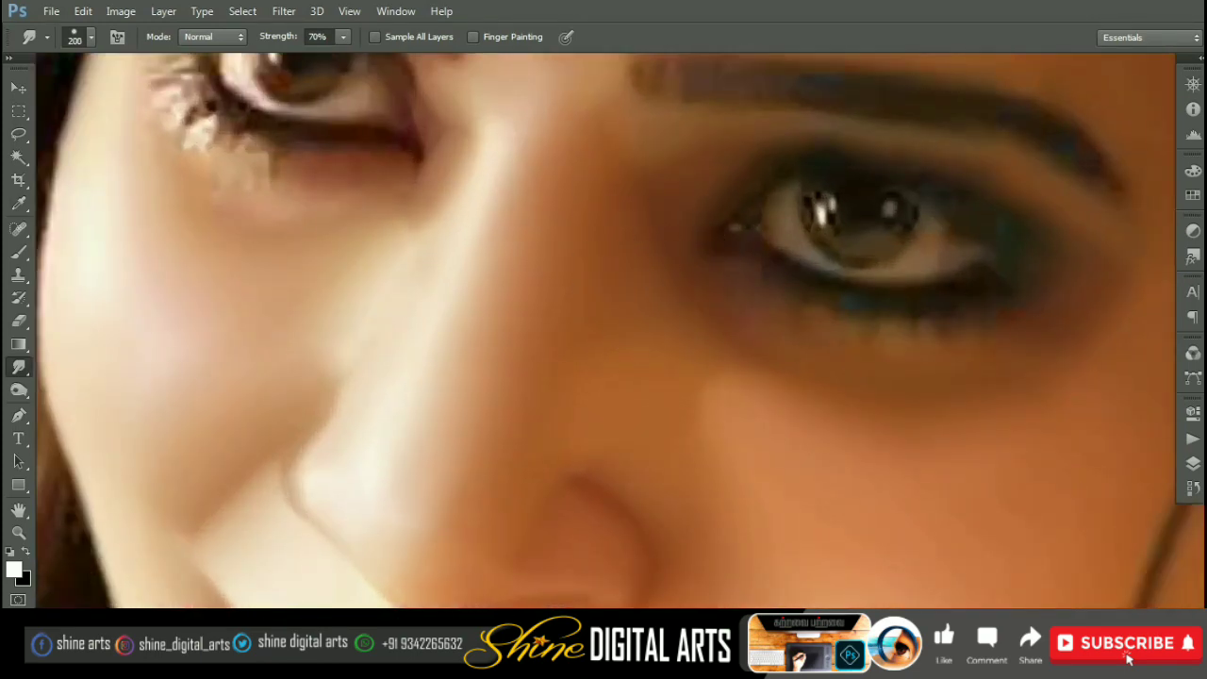
pyautogui.press(']')
pyautogui.scroll(-1, 651, 211)
pyautogui.hscroll(-1, 652, 210)
pyautogui.scroll(-1, 547, 315)
pyautogui.press('[')
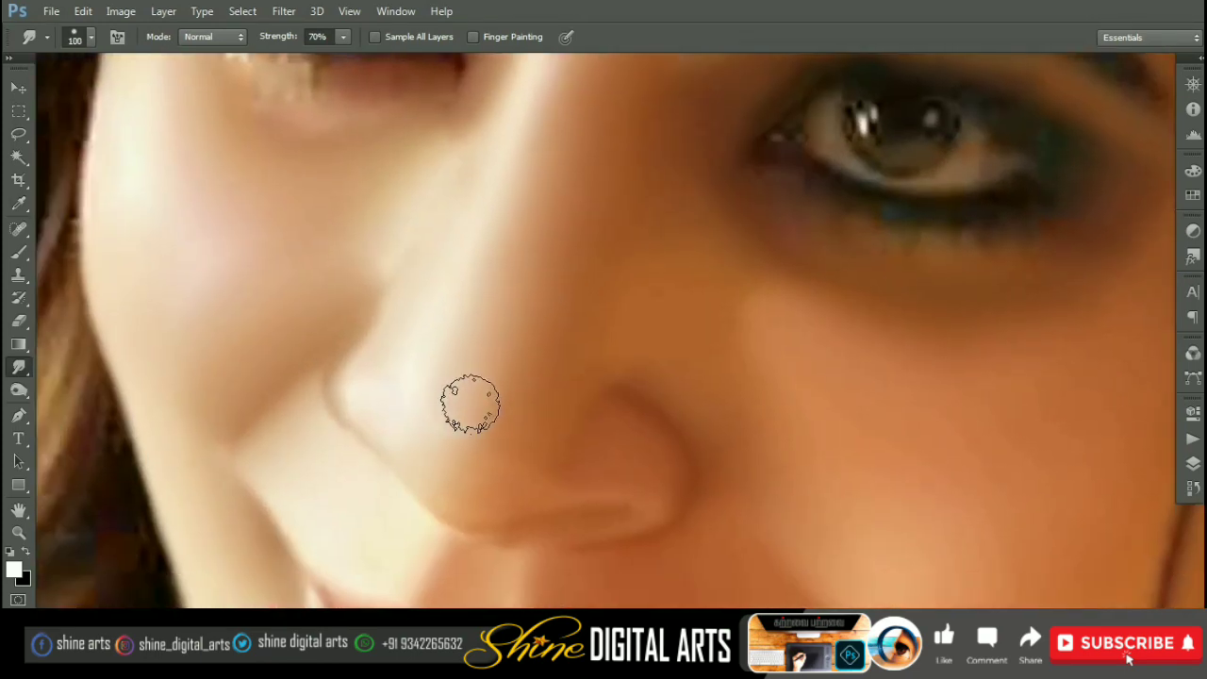
# Step: Smudge the cheek with a larger brush
pyautogui.press(']')
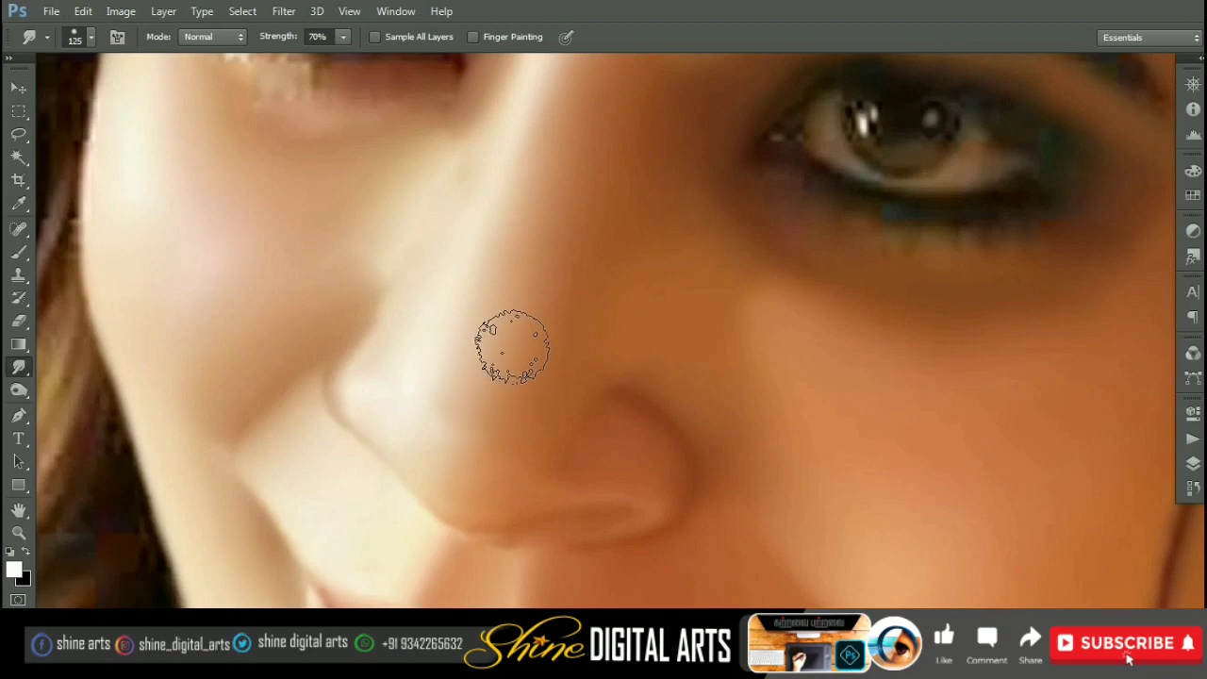
pyautogui.scroll(-1, 664, 314)
pyautogui.scroll(-2, 663, 313)
pyautogui.scroll(-2, 695, 324)
pyautogui.scroll(2, 628, 207)
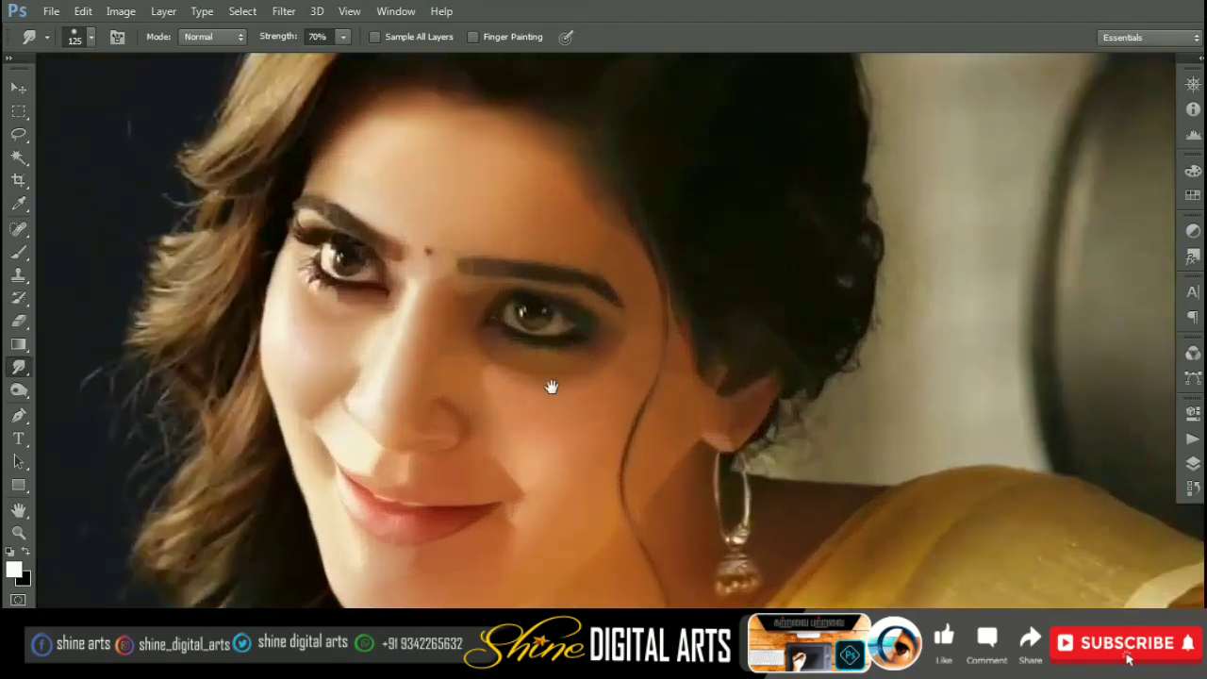
pyautogui.scroll(2, 552, 384)
pyautogui.scroll(-1, 571, 360)
# Step: Smooth the forehead with an enlarged brush
pyautogui.press(']')
pyautogui.press(']')
pyautogui.press(']')
pyautogui.scroll(1, 603, 227)
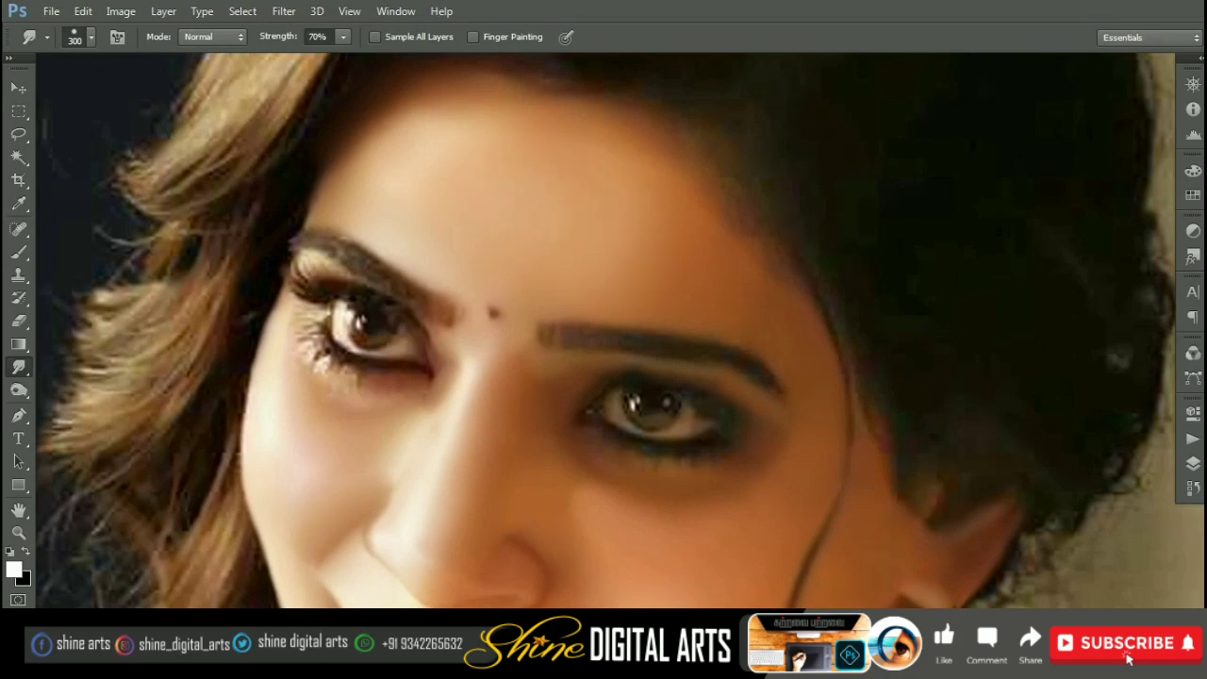
pyautogui.scroll(-2, 541, 217)
pyautogui.scroll(2, 615, 421)
# Step: Smudge the neck, jaw and broad cheek areas
pyautogui.press('[')
pyautogui.press('[')
pyautogui.press('[')
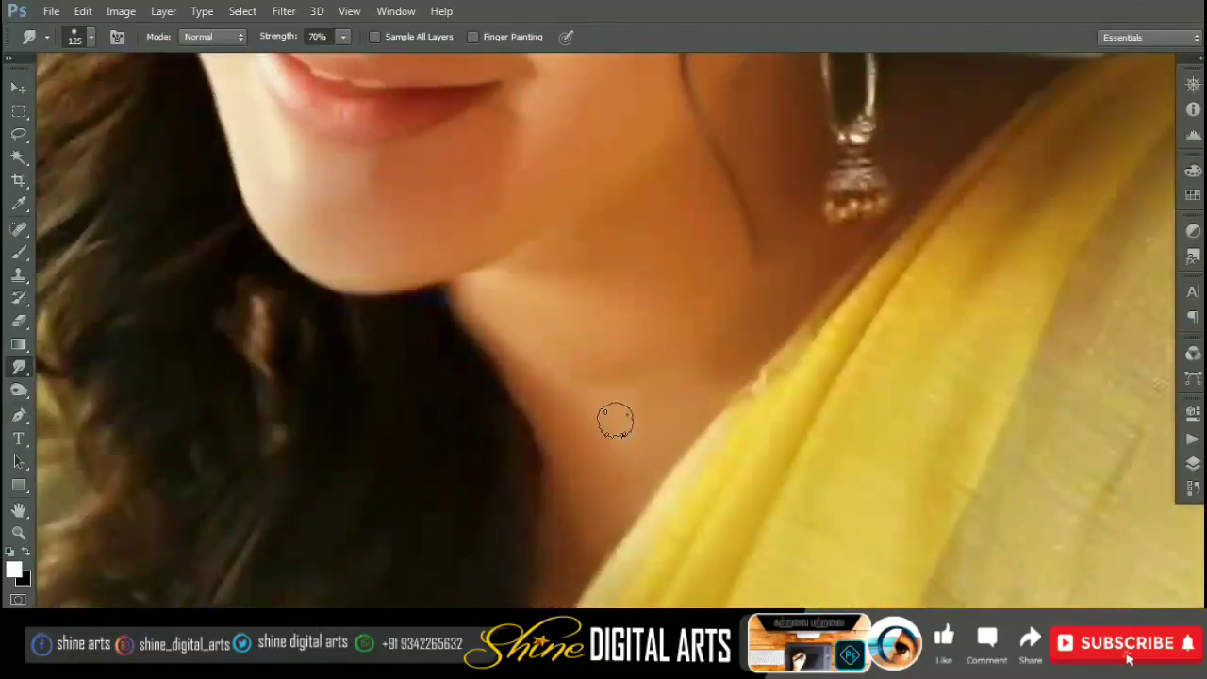
pyautogui.scroll(-2, 613, 311)
pyautogui.scroll(1, 598, 280)
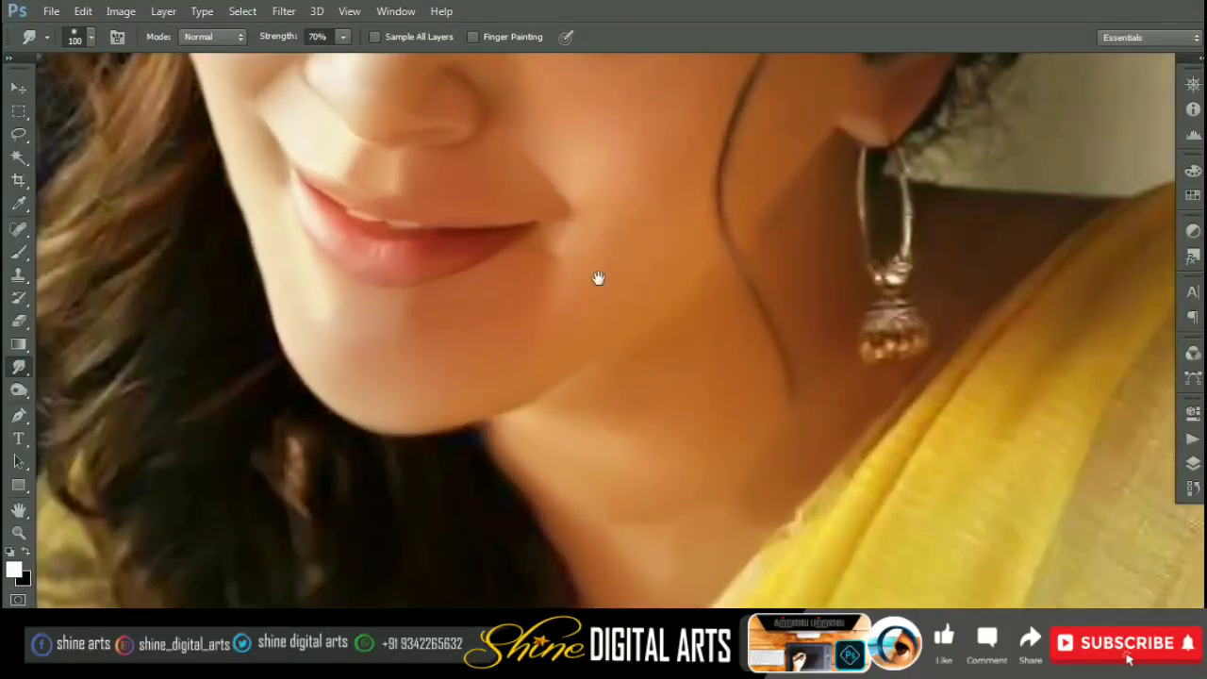
pyautogui.press(']')
pyautogui.scroll(-1, 596, 218)
pyautogui.press(']')
pyautogui.press(']')
pyautogui.press(']')
pyautogui.scroll(-2, 585, 236)
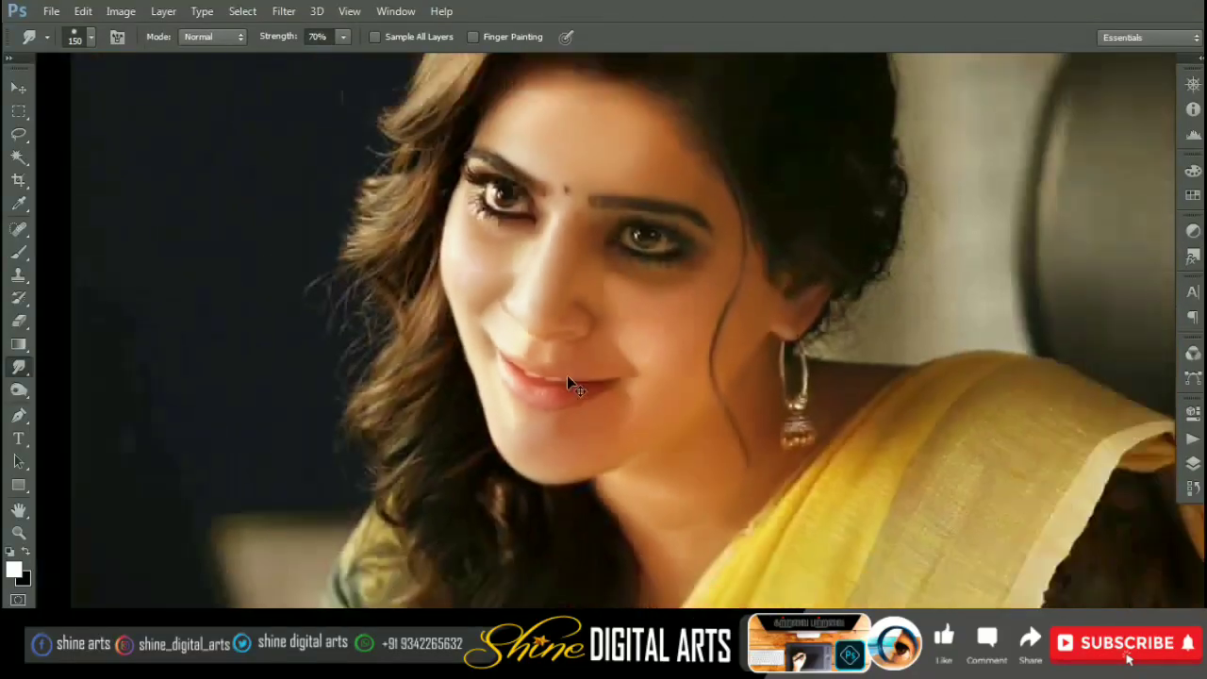
pyautogui.scroll(2, 698, 330)
# Step: Refine the lip line and mouth corners with a smaller brush
pyautogui.press('[')
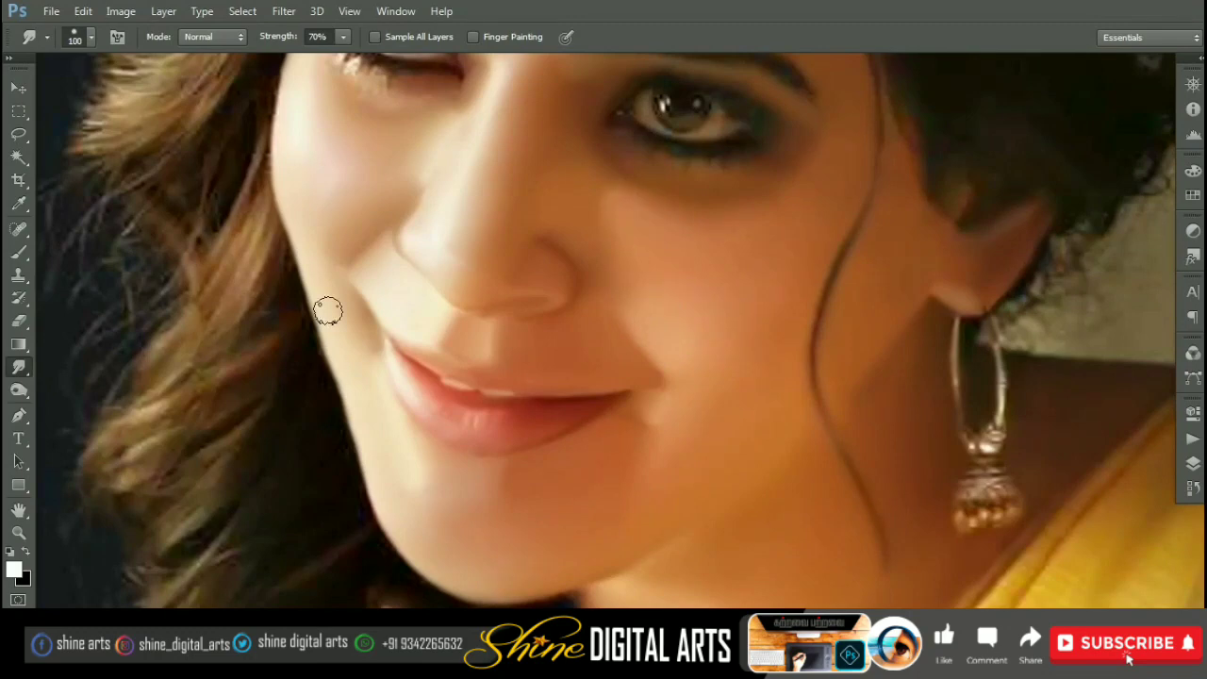
pyautogui.scroll(1, 328, 311)
pyautogui.press('[')
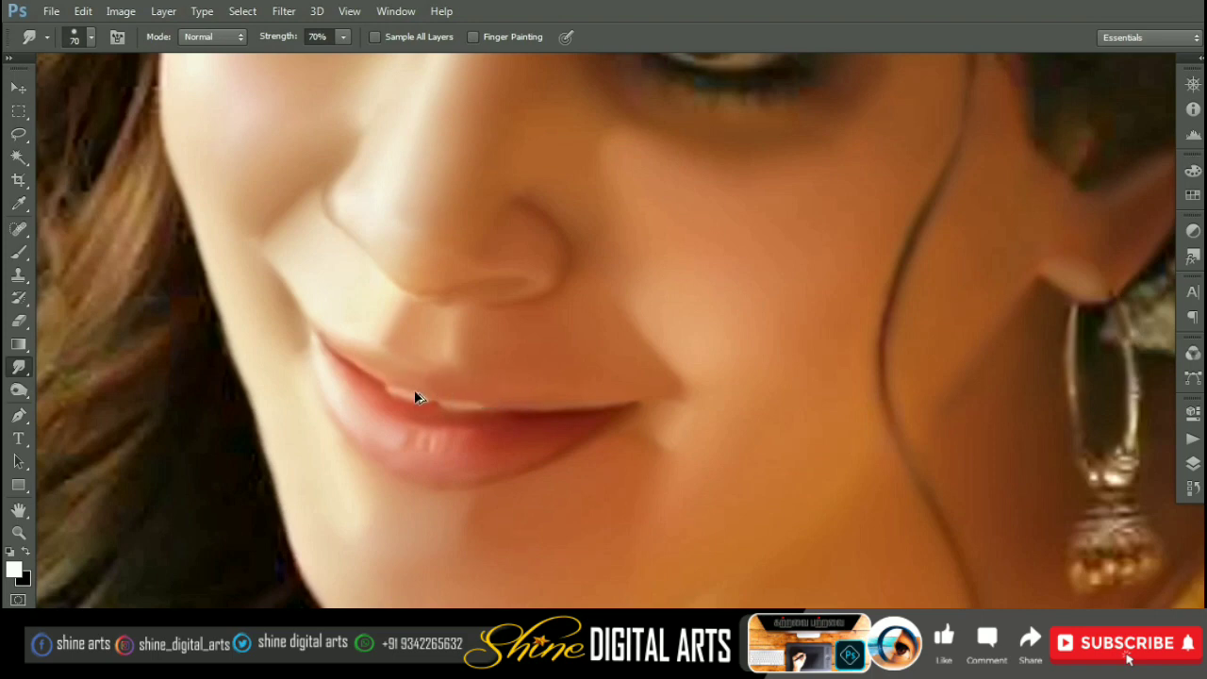
pyautogui.press(']')
pyautogui.press(']')
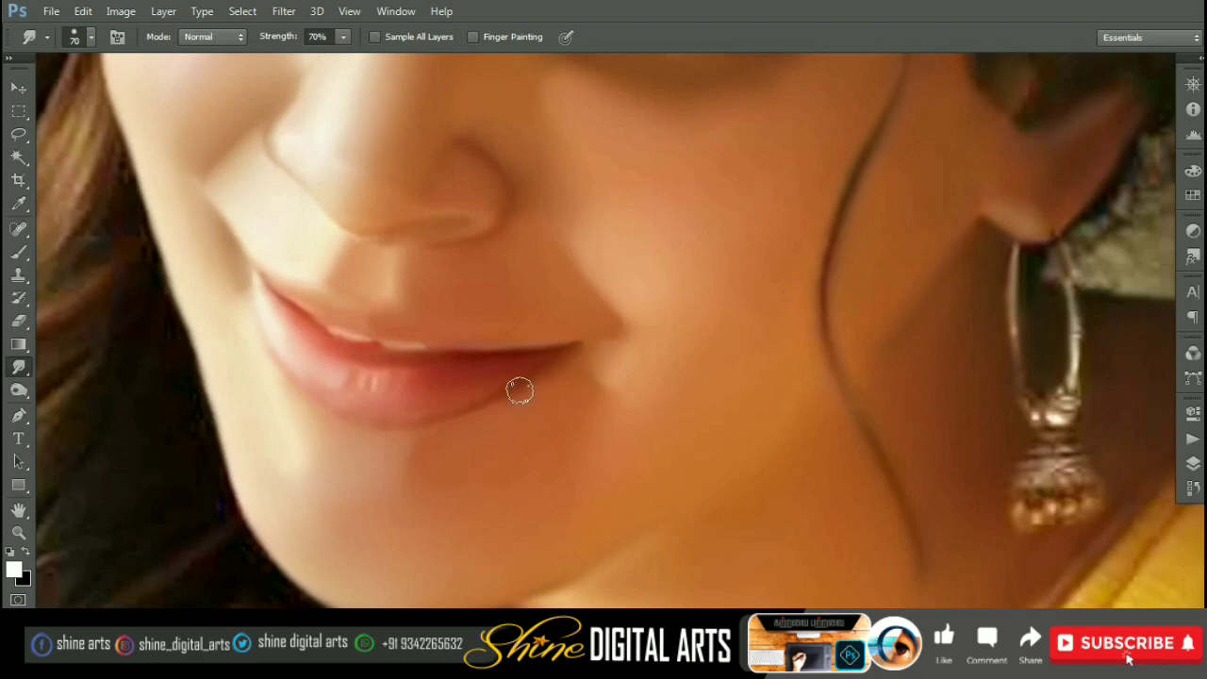
pyautogui.press('F5')
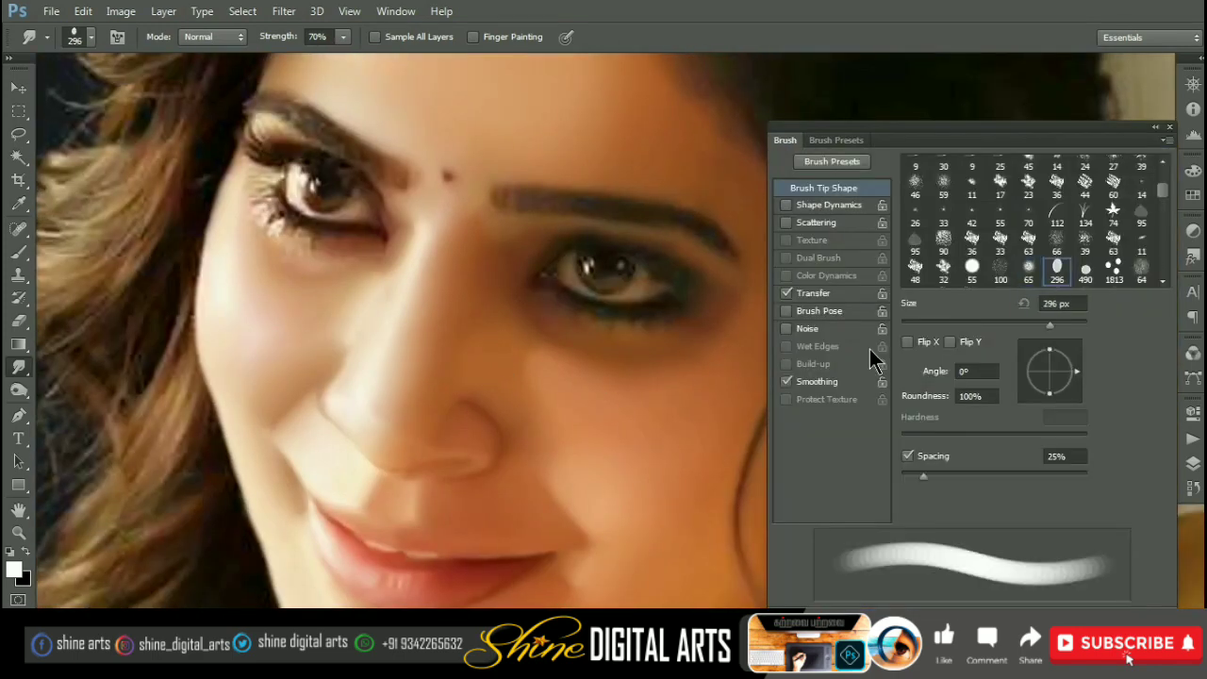
# Step: Go full screen and switch the smudge brush to a speckled 60 px tip
pyautogui.press('f')
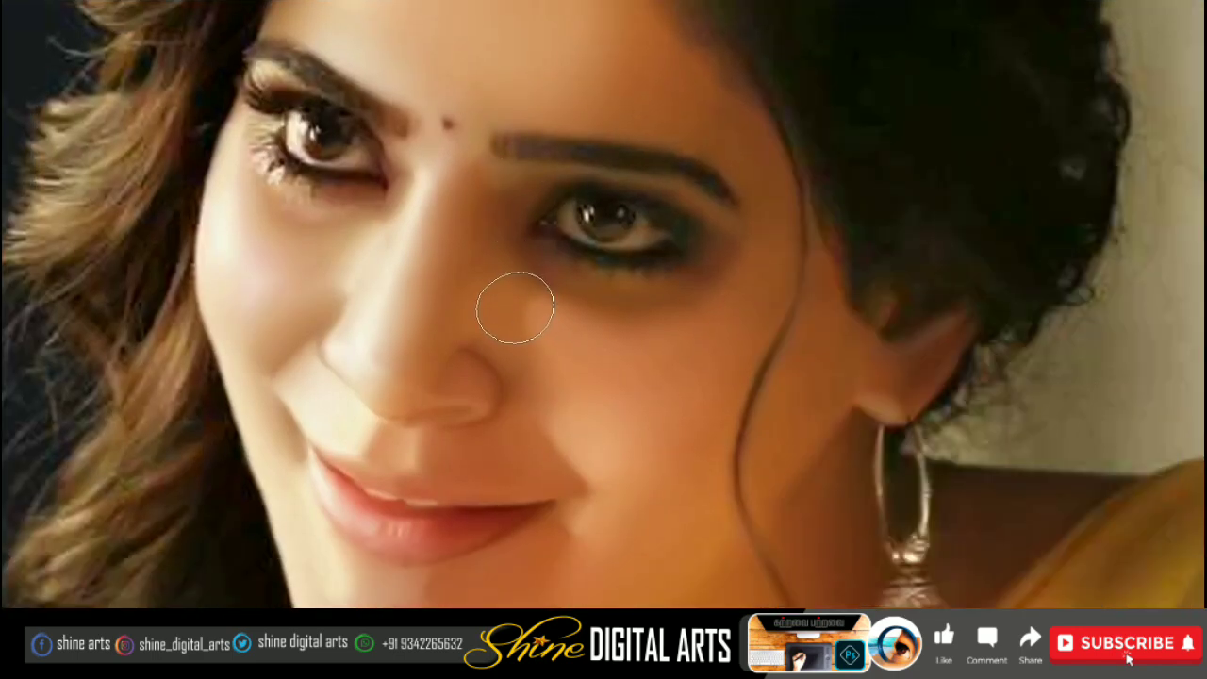
pyautogui.scroll(2, 478, 307)
pyautogui.scroll(2, 431, 283)
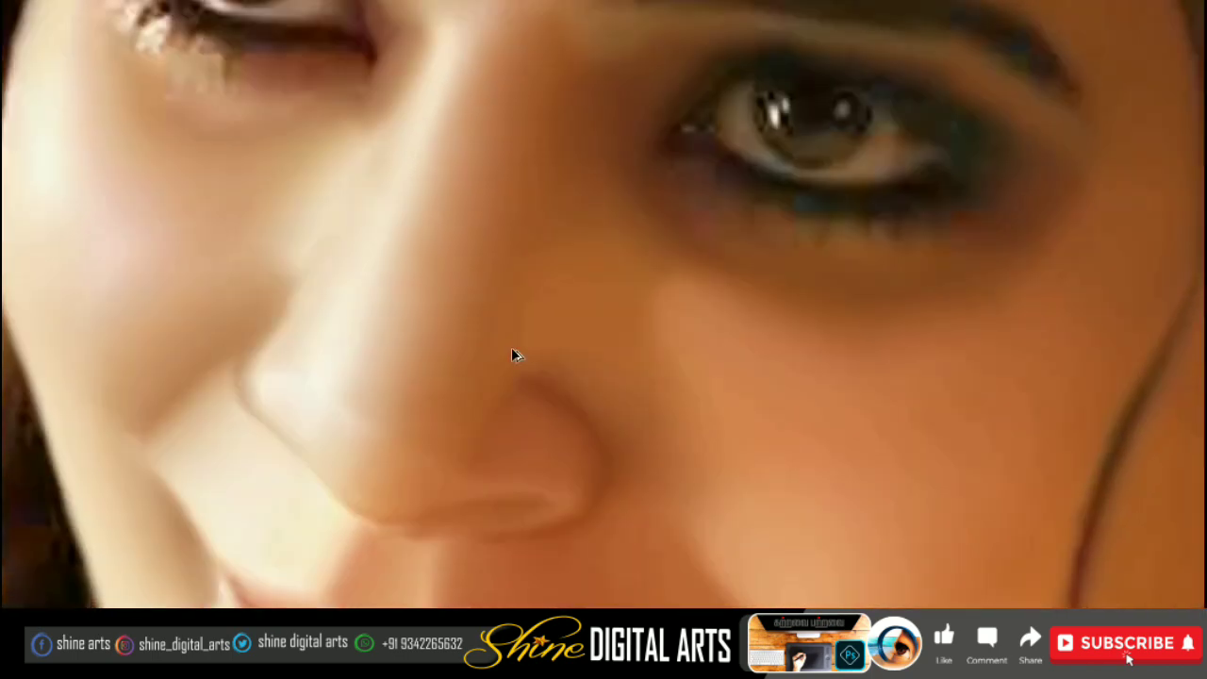
pyautogui.press('F5')
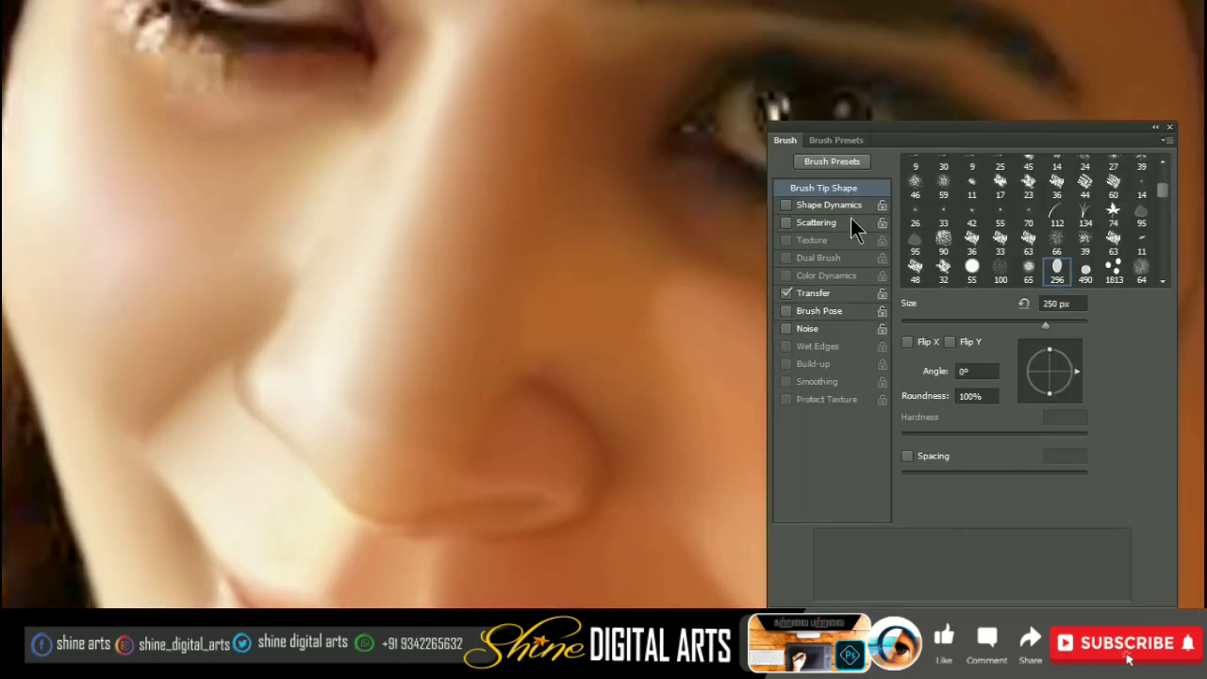
pyautogui.scroll(-2, 1059, 276)
pyautogui.scroll(-1, 1058, 275)
pyautogui.click(1058, 275)
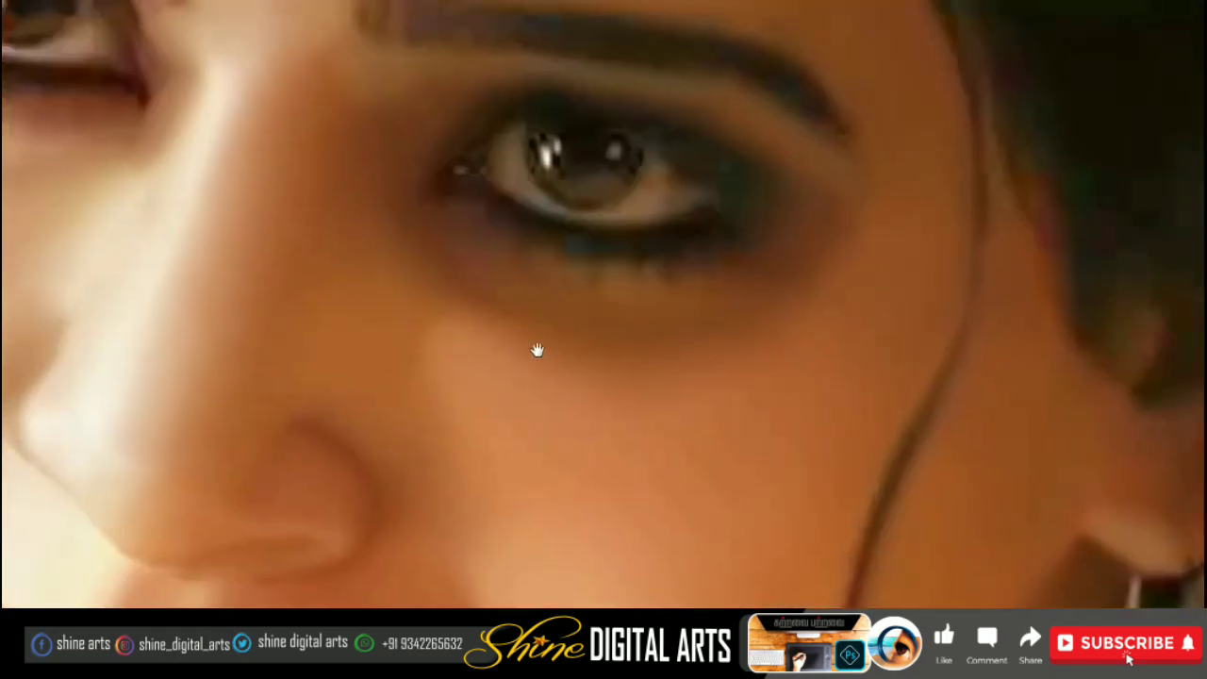
pyautogui.scroll(2, 537, 351)
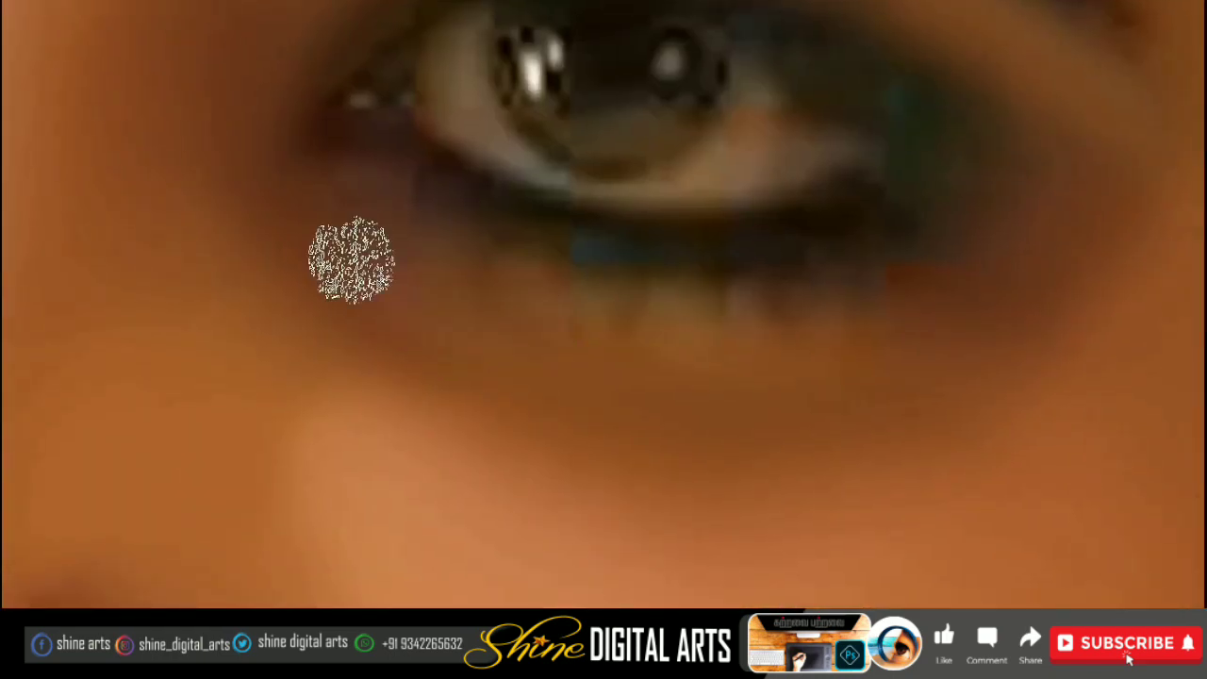
pyautogui.scroll(-2, 556, 283)
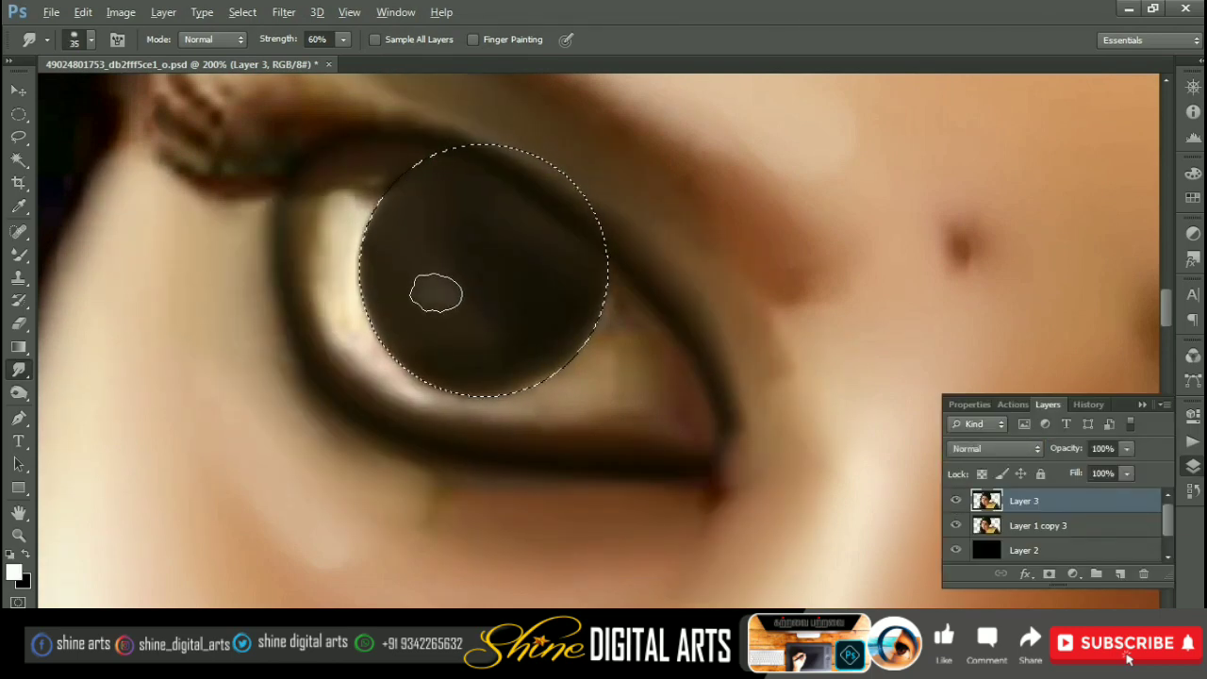
# Step: Smear away the pupil's white catchlight and set a 40 px preset-58 tip without Shape Dynamics
pyautogui.moveTo(436, 293); pyautogui.dragTo(453, 311)
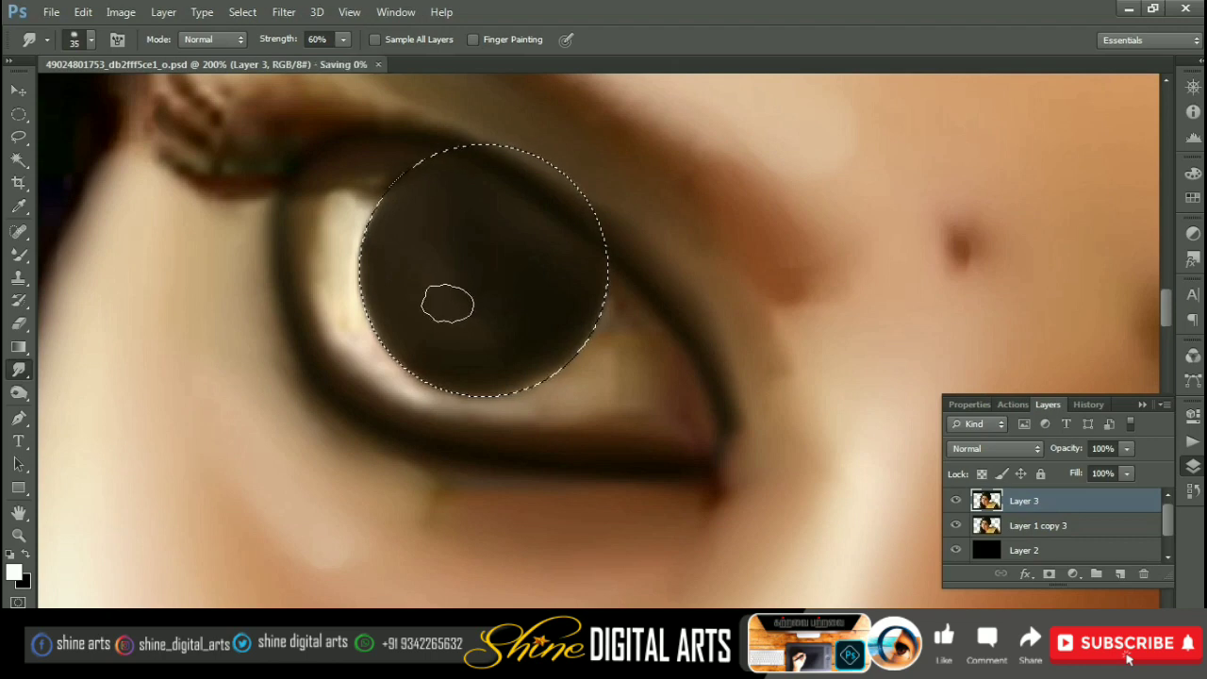
pyautogui.rightClick(575, 307)
pyautogui.doubleClick(625, 430)
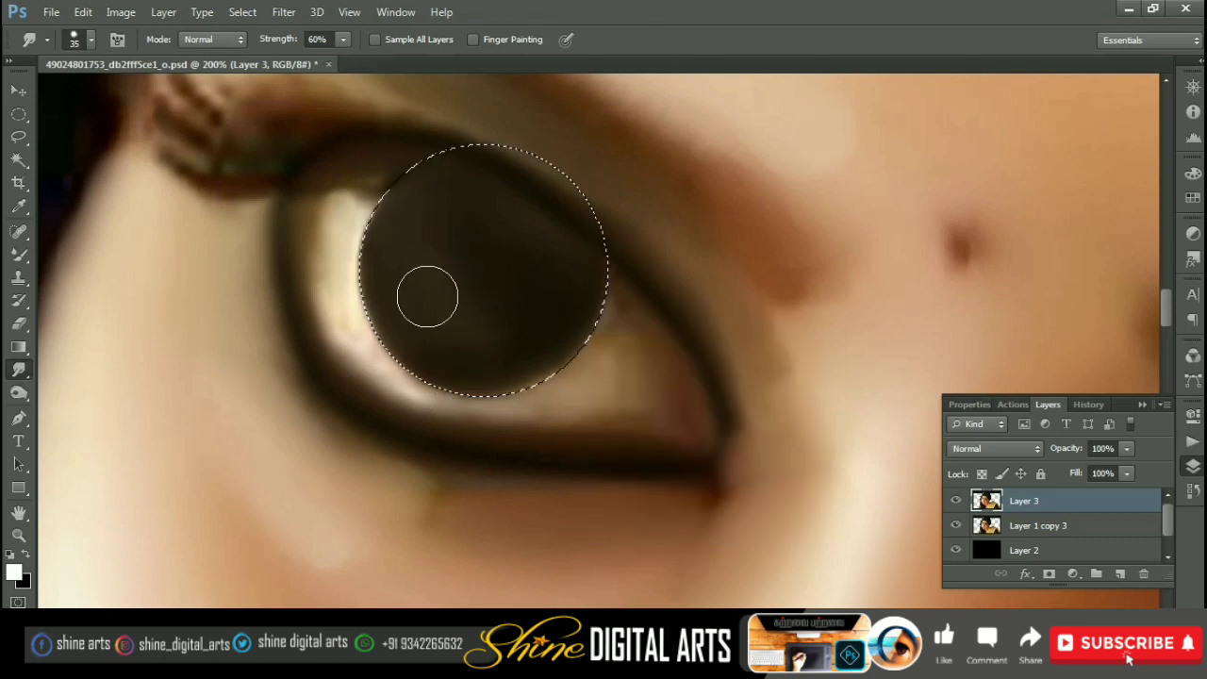
pyautogui.press('F5')
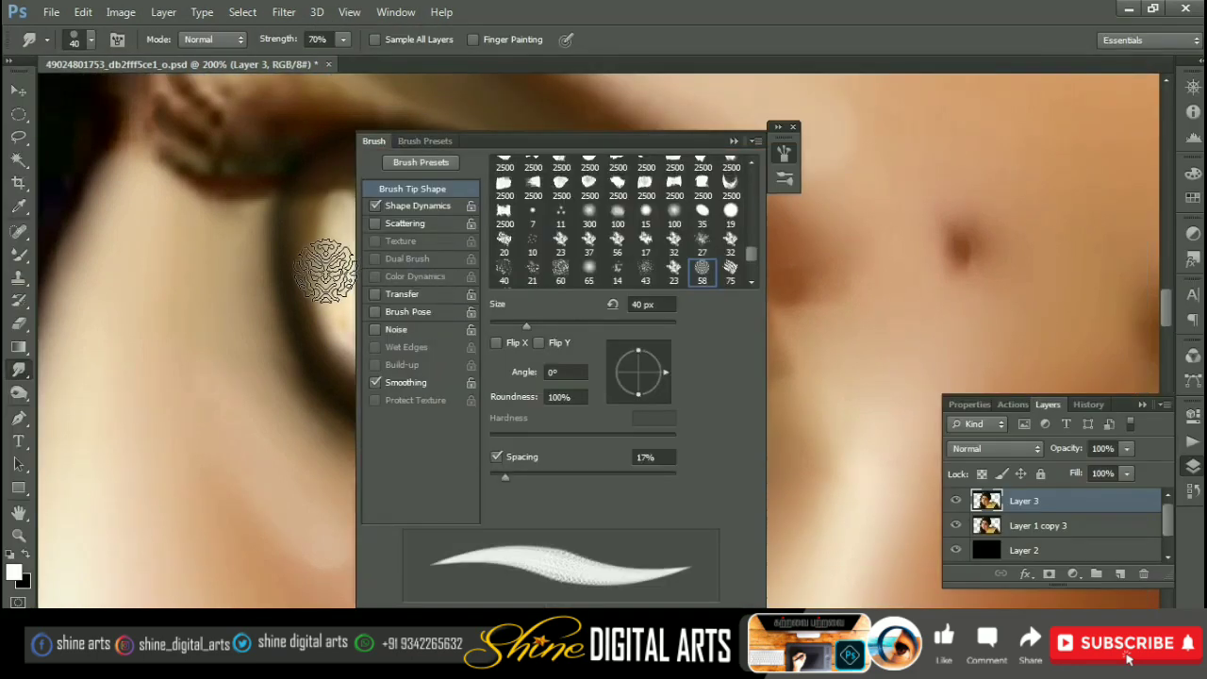
pyautogui.rightClick(325, 271)
pyautogui.click(375, 205)
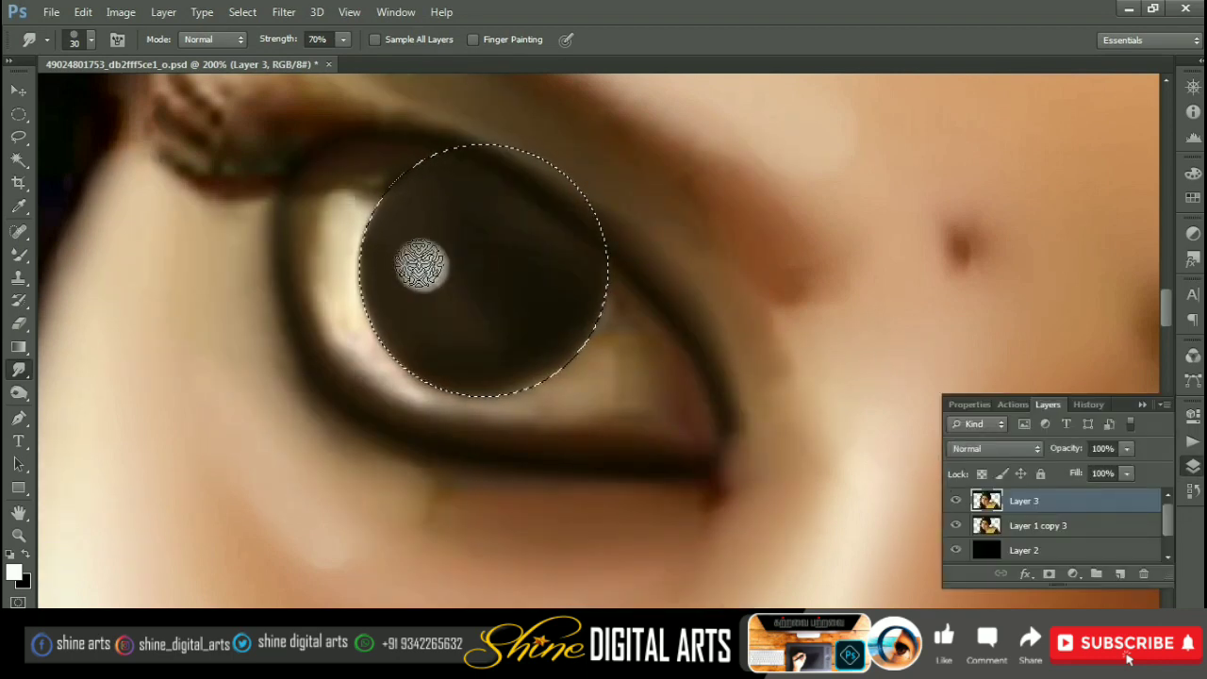
# Step: Smudge a lighter tone along the iris's left edge and dab a white highlight upper right
pyautogui.moveTo(382, 312); pyautogui.dragTo(358, 251)
pyautogui.moveTo(378, 337); pyautogui.dragTo(357, 215)
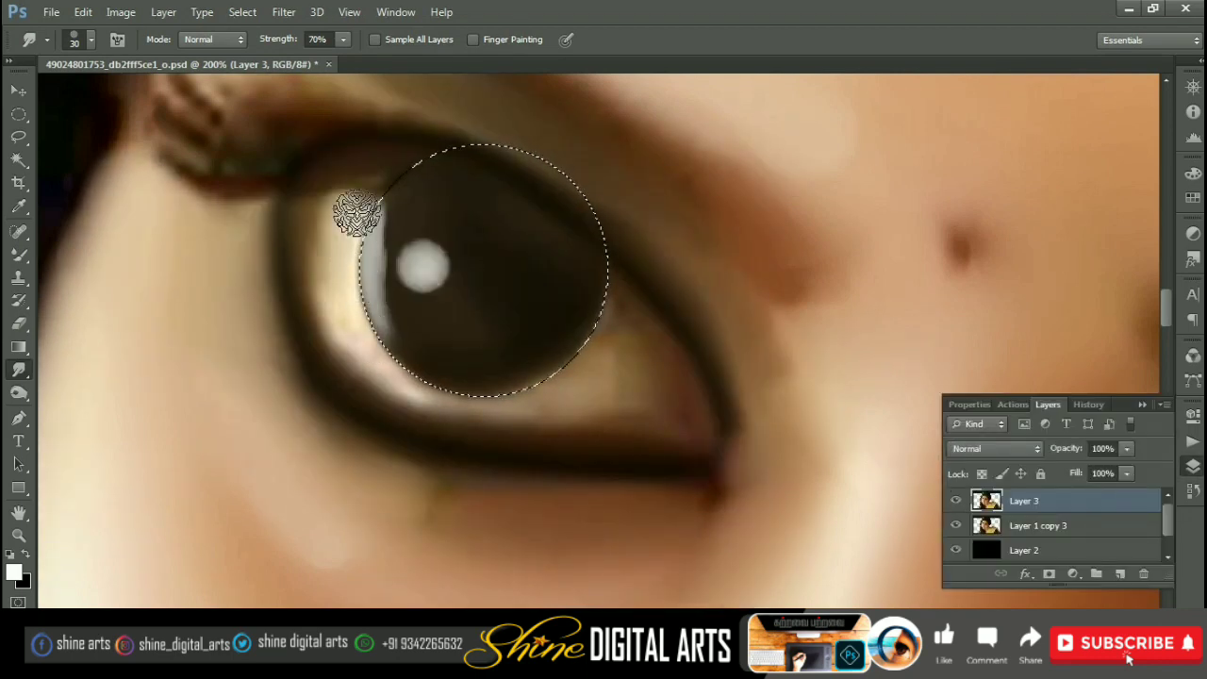
pyautogui.click(534, 233)
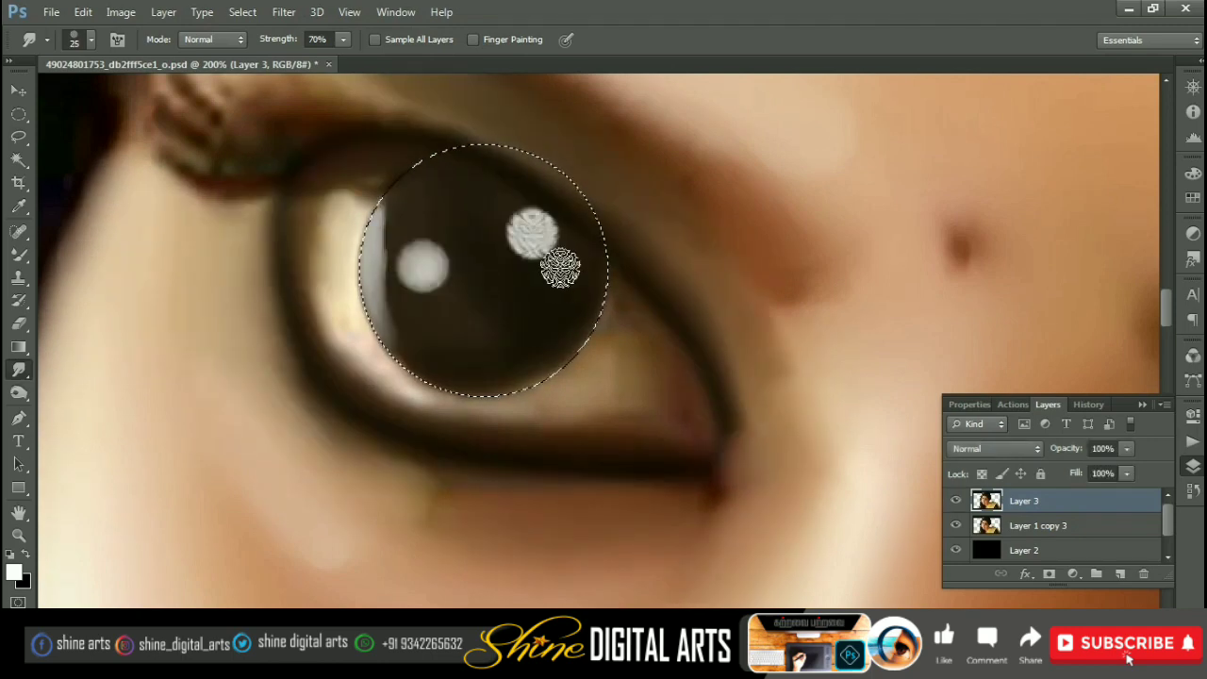
pyautogui.press('[')
# Step: Paint a pink-reddish spot in the lower pupil at 70% smudge strength
pyautogui.click(14, 572)
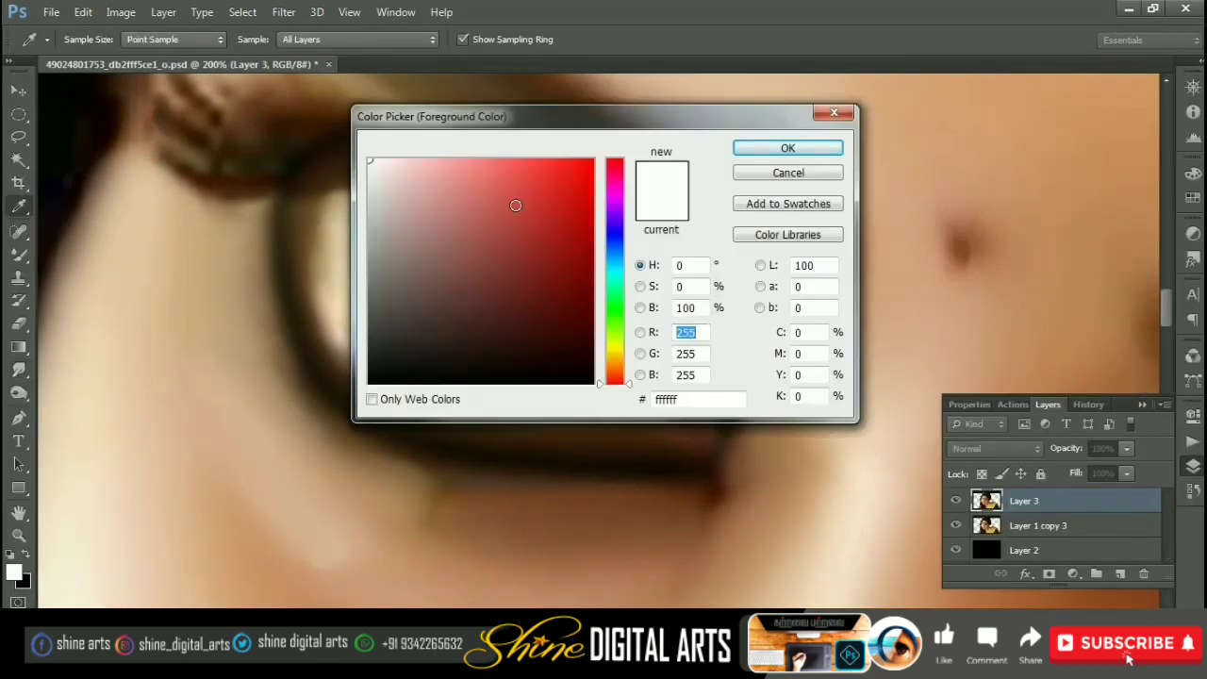
pyautogui.click(463, 156)
pyautogui.click(790, 145)
pyautogui.press('4')
pyautogui.press(']')
pyautogui.press(']')
pyautogui.press(']')
pyautogui.press('7')
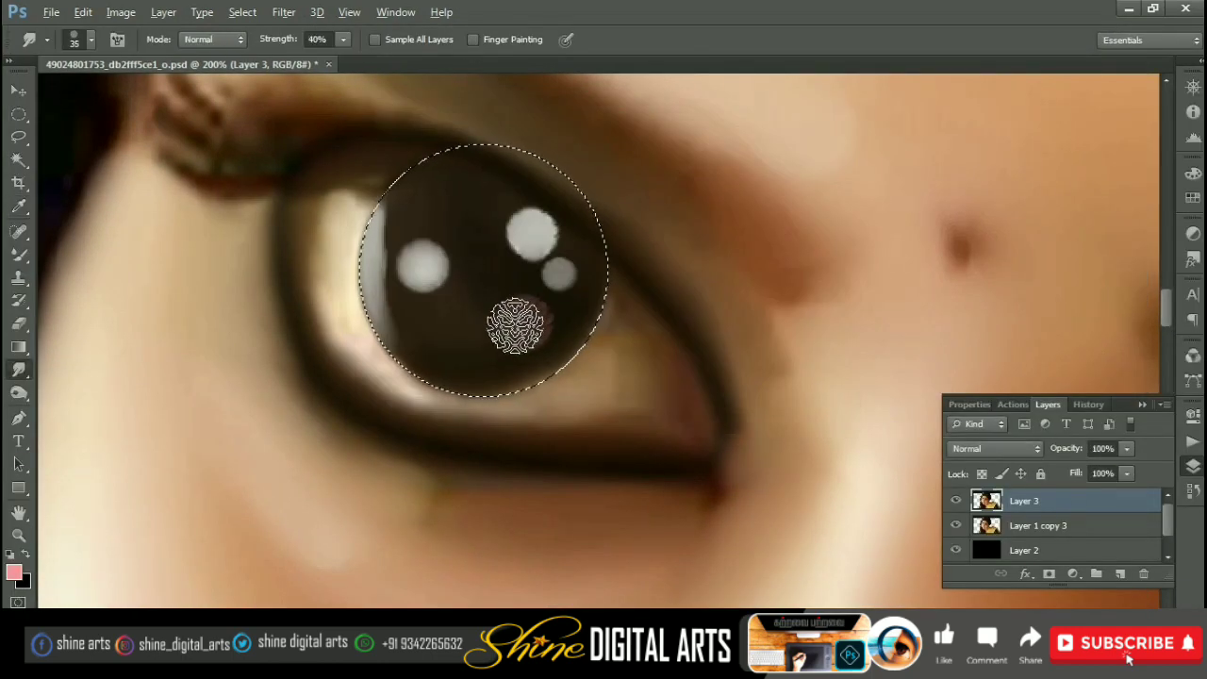
pyautogui.moveTo(526, 318)
pyautogui.mouseDown()
pyautogui.moveTo(507, 337)
pyautogui.moveTo(398, 322)
pyautogui.mouseUp()
# Step: Blend the pupil's edge with a 25 px brush and review the eye
pyautogui.press('[')
pyautogui.press('[')
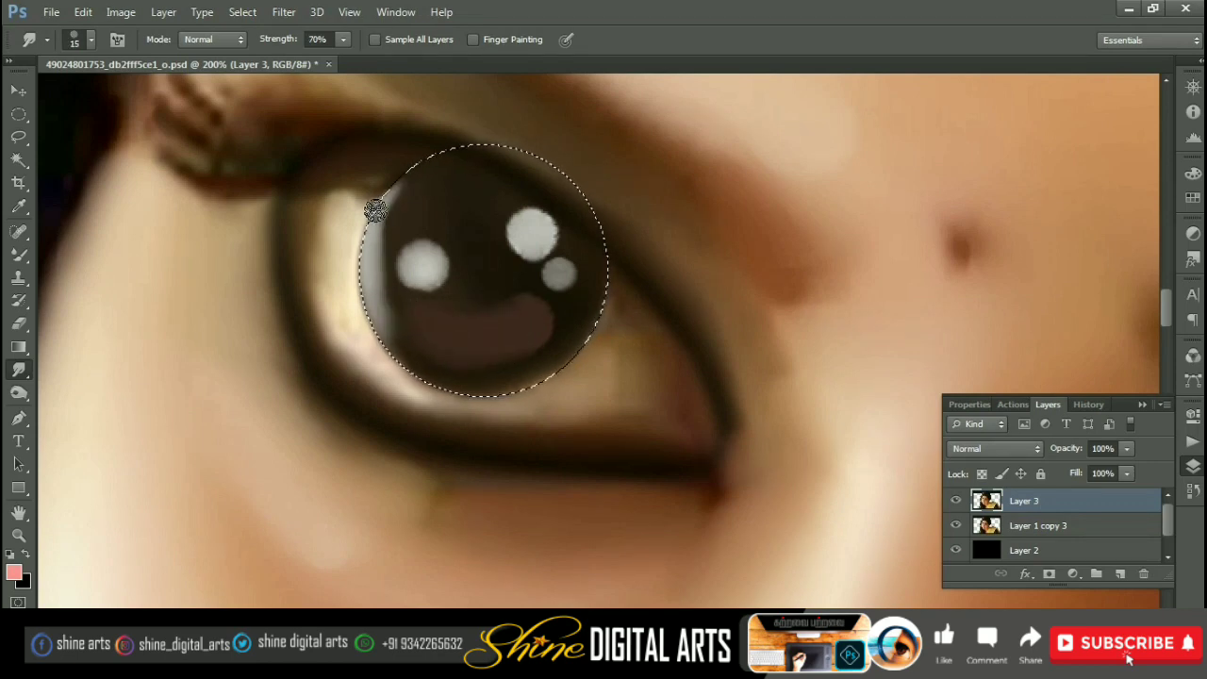
pyautogui.moveTo(393, 210); pyautogui.dragTo(404, 368)
pyautogui.hotkey('ctrl', 'd')
pyautogui.hotkey('ctrl', '0')
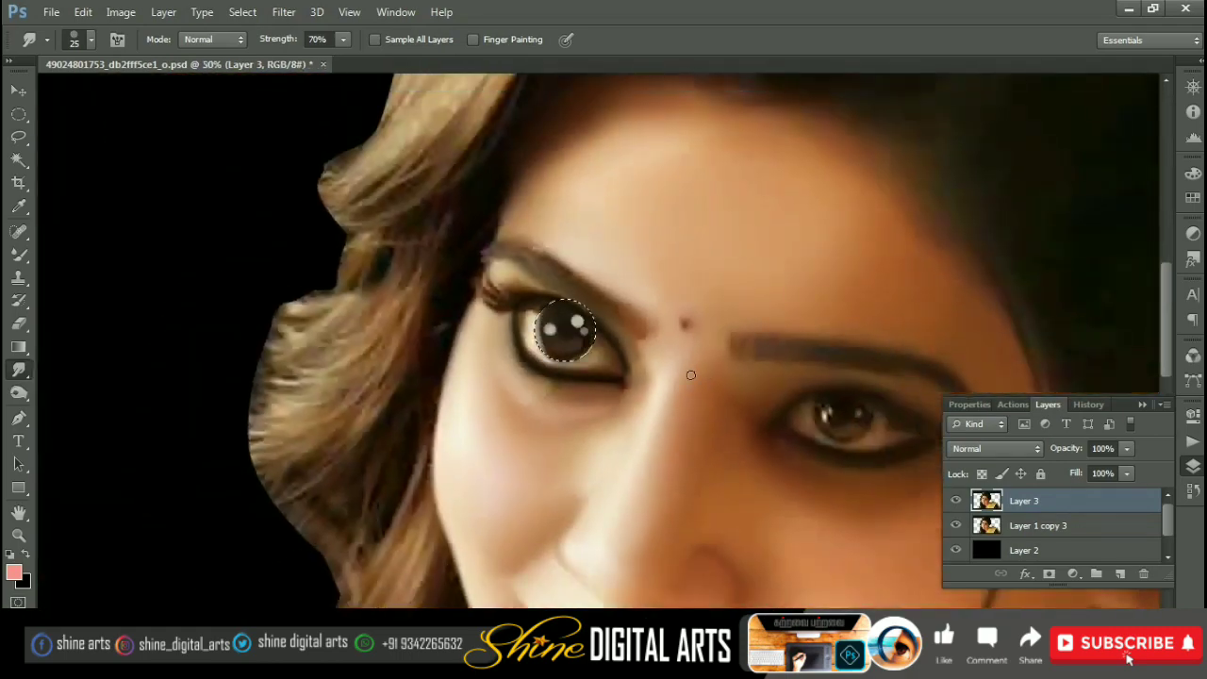
pyautogui.hotkey('ctrl', '1')
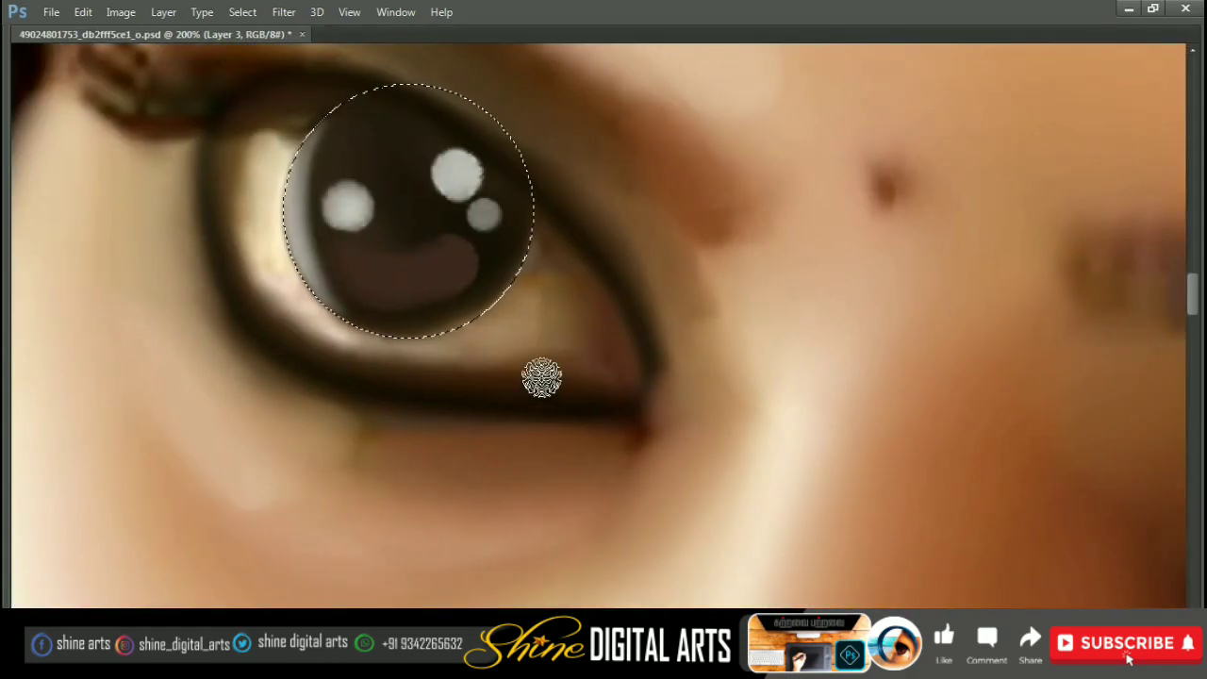
# Step: Smooth the eye white below the iris and soften its left edge at 50% strength
pyautogui.press('x')
pyautogui.press('x')
pyautogui.press('F5')
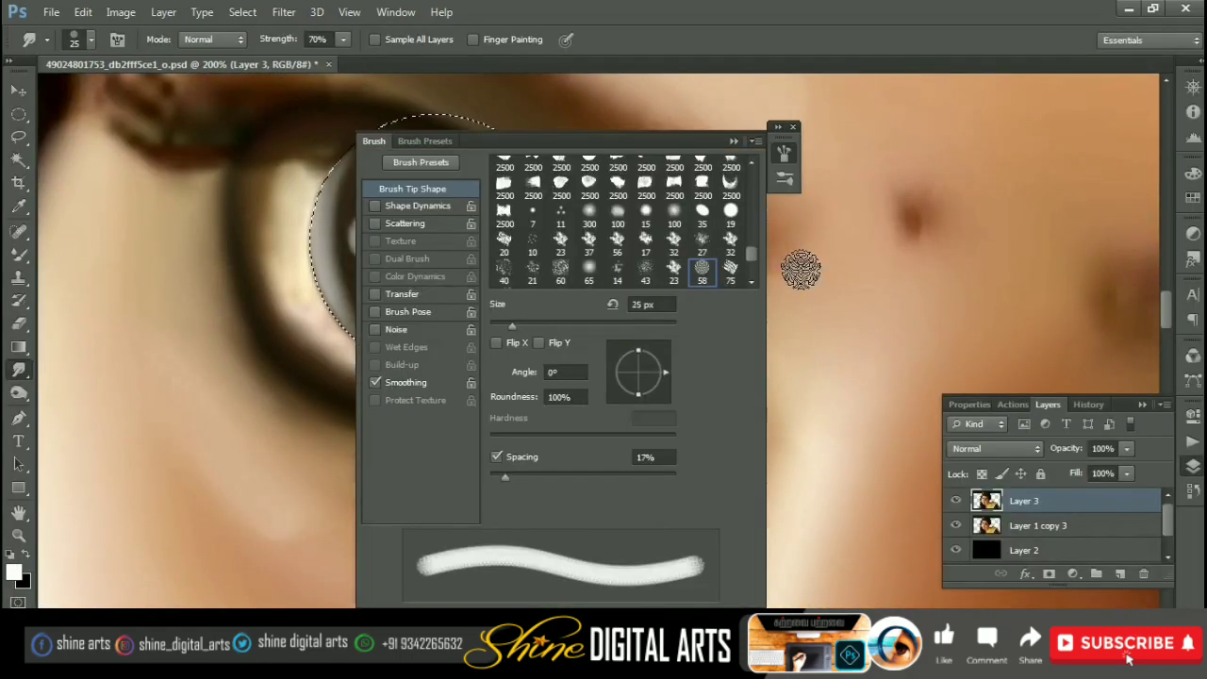
pyautogui.press(']')
pyautogui.press(']')
pyautogui.press('F5')
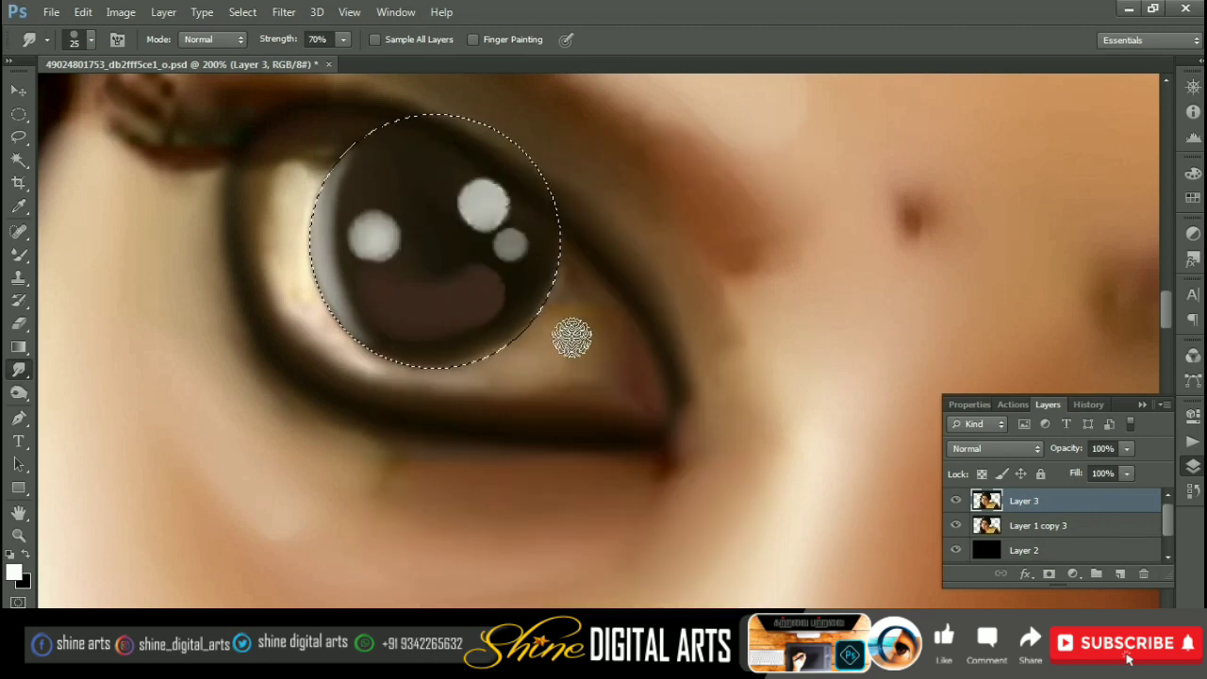
pyautogui.moveTo(497, 373)
pyautogui.mouseDown()
pyautogui.moveTo(553, 296)
pyautogui.moveTo(462, 377)
pyautogui.moveTo(424, 356)
pyautogui.moveTo(425, 188)
pyautogui.moveTo(453, 195)
pyautogui.moveTo(448, 183)
pyautogui.mouseUp()
pyautogui.press('5')
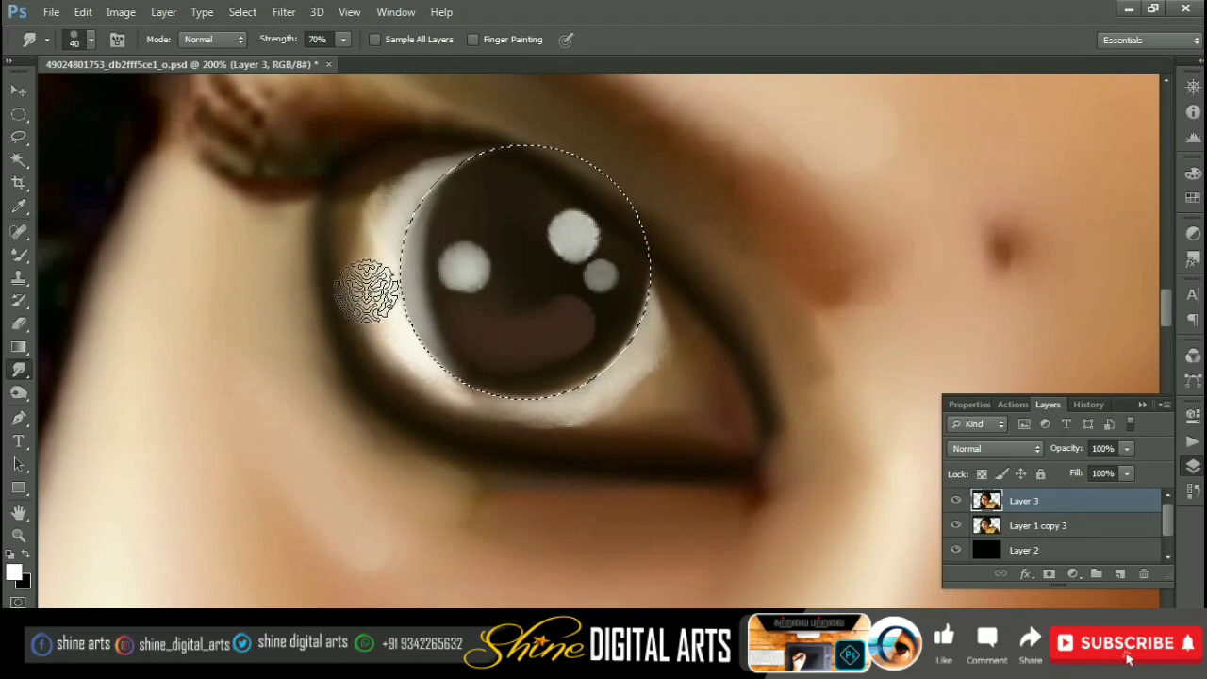
pyautogui.moveTo(401, 365)
pyautogui.mouseDown()
pyautogui.moveTo(378, 248)
pyautogui.moveTo(378, 277)
pyautogui.moveTo(453, 177)
pyautogui.mouseUp()
# Step: Soften the iris's lower-right edge and drop the circular iris selection
pyautogui.press('F5')
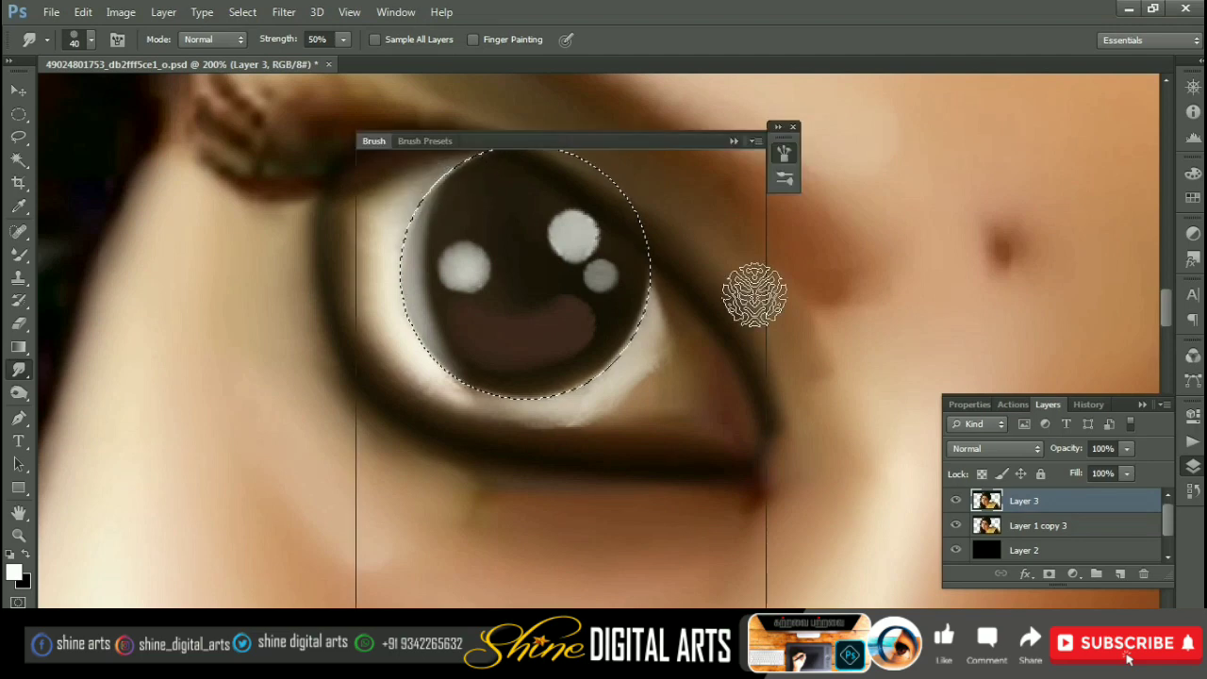
pyautogui.press('F5')
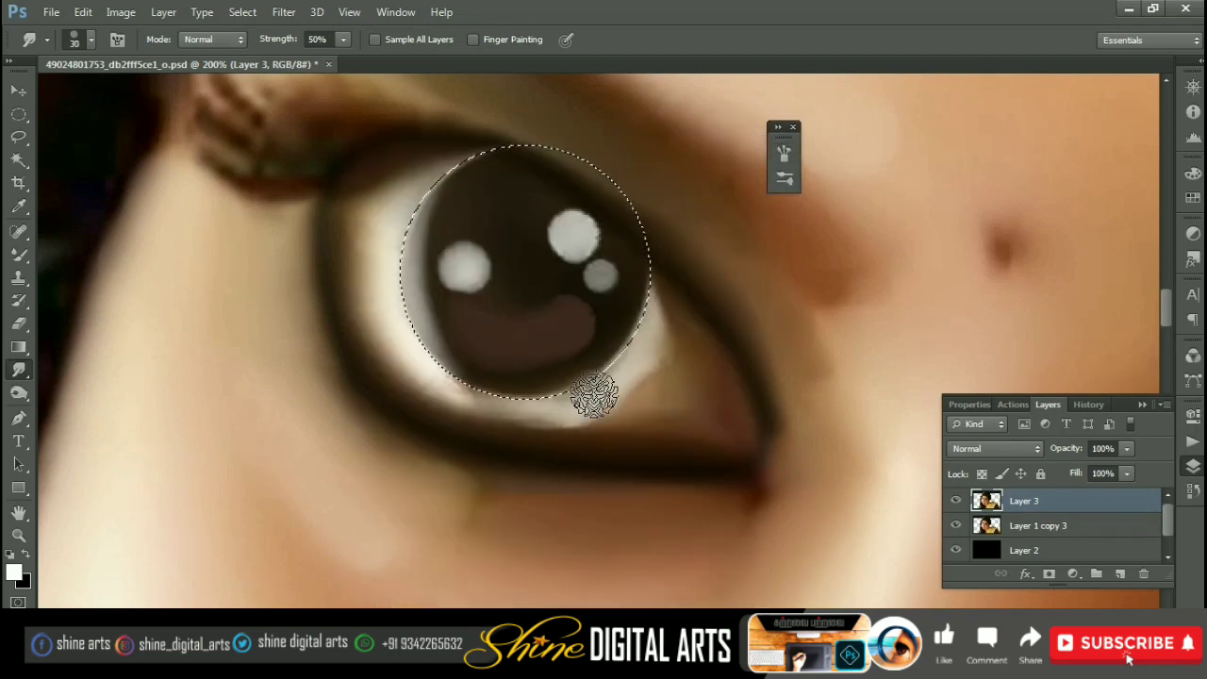
pyautogui.scroll(-1, 613, 406)
pyautogui.moveTo(651, 283)
pyautogui.mouseDown()
pyautogui.moveTo(584, 288)
pyautogui.moveTo(625, 256)
pyautogui.moveTo(540, 271)
pyautogui.moveTo(626, 237)
pyautogui.moveTo(641, 305)
pyautogui.moveTo(601, 215)
pyautogui.moveTo(638, 261)
pyautogui.moveTo(585, 283)
pyautogui.mouseUp()
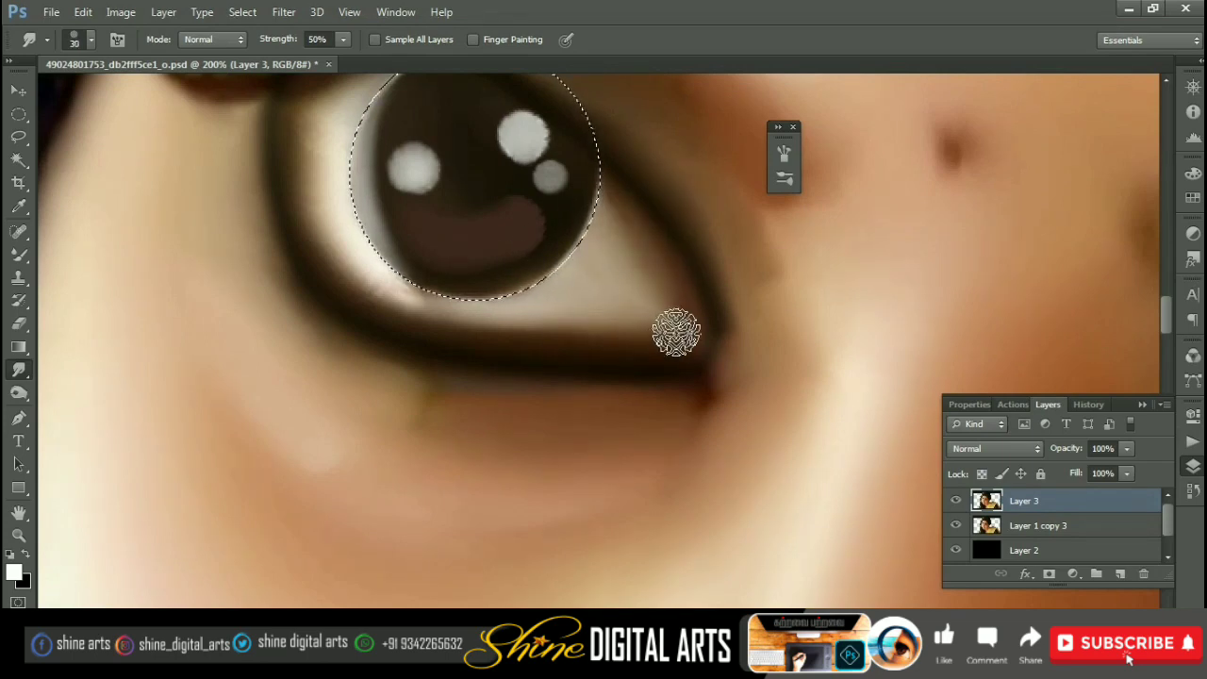
pyautogui.moveTo(676, 329); pyautogui.dragTo(721, 410)
pyautogui.hotkey('ctrl', 'd')
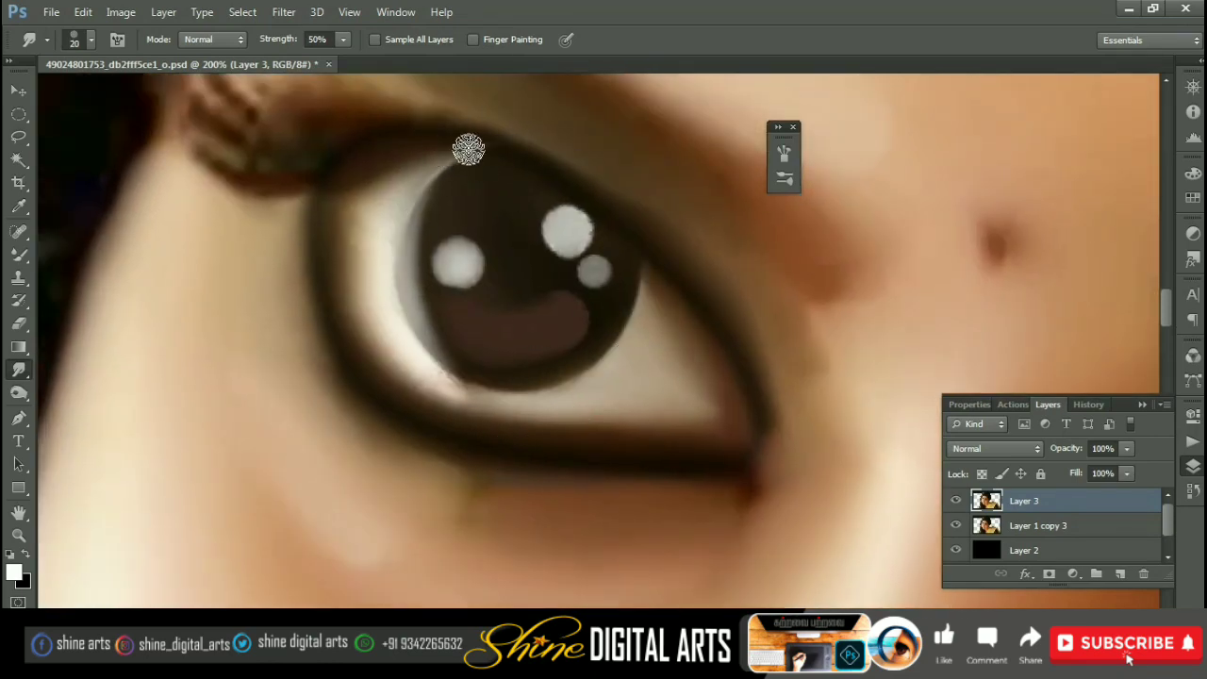
# Step: Reframe toward the eye's outer corner, enlarge the brush and enable tip spacing
pyautogui.moveTo(566, 330); pyautogui.dragTo(670, 340)
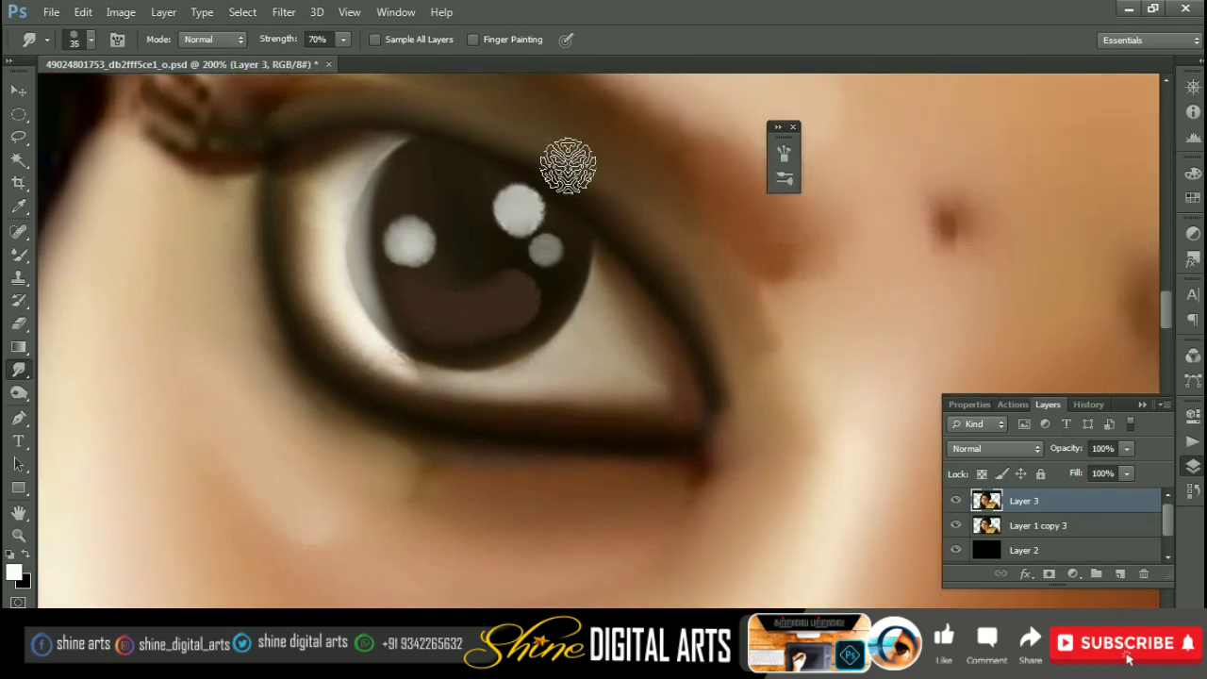
pyautogui.moveTo(849, 321); pyautogui.dragTo(570, 228)
pyautogui.press(']')
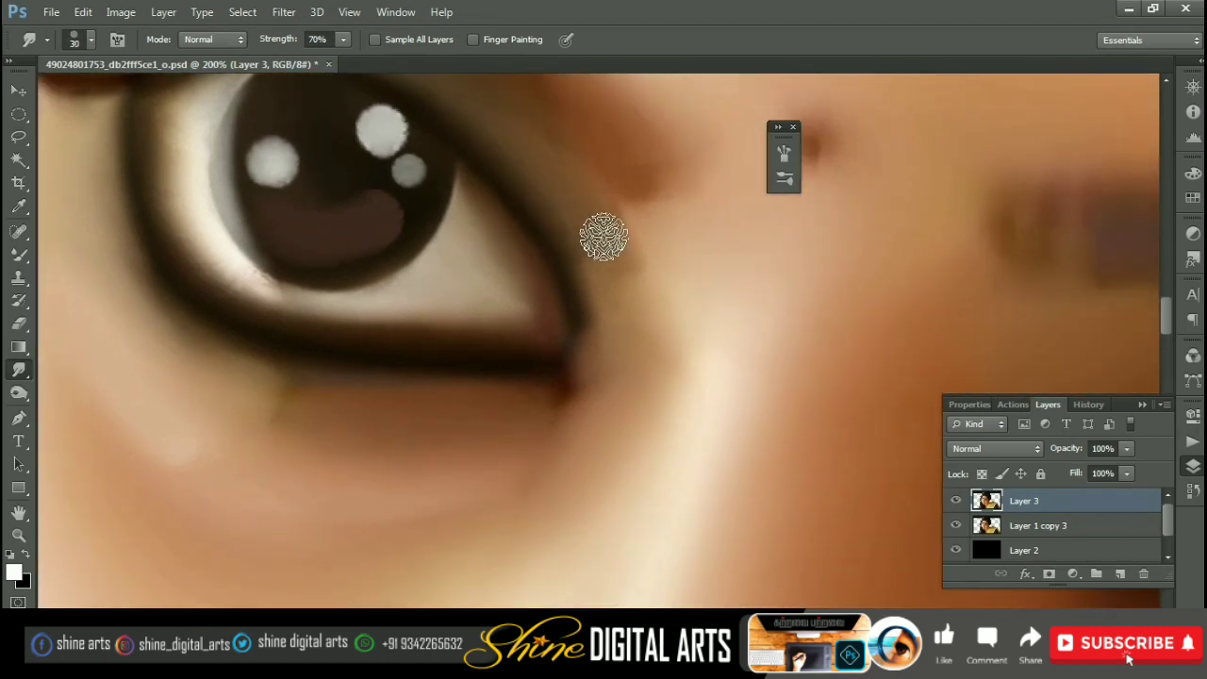
pyautogui.press('F5')
pyautogui.click(514, 450)
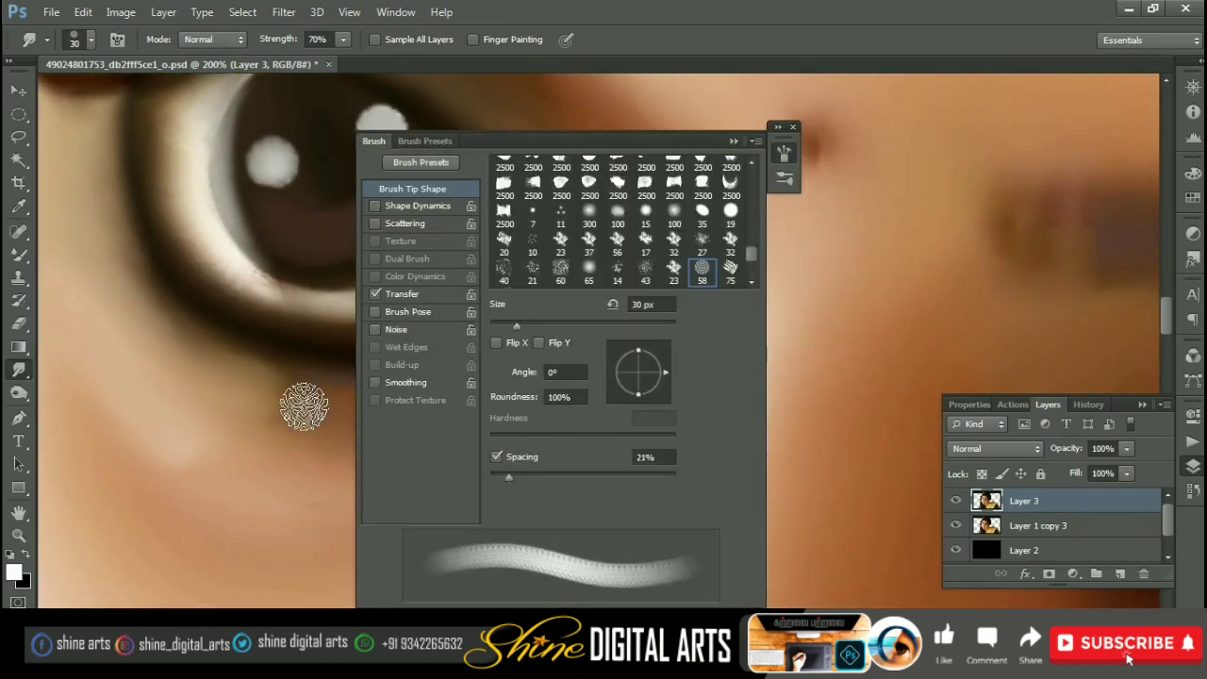
# Step: Hide all panels and frame the repainted eye and upper lashes
pyautogui.press('Tab')
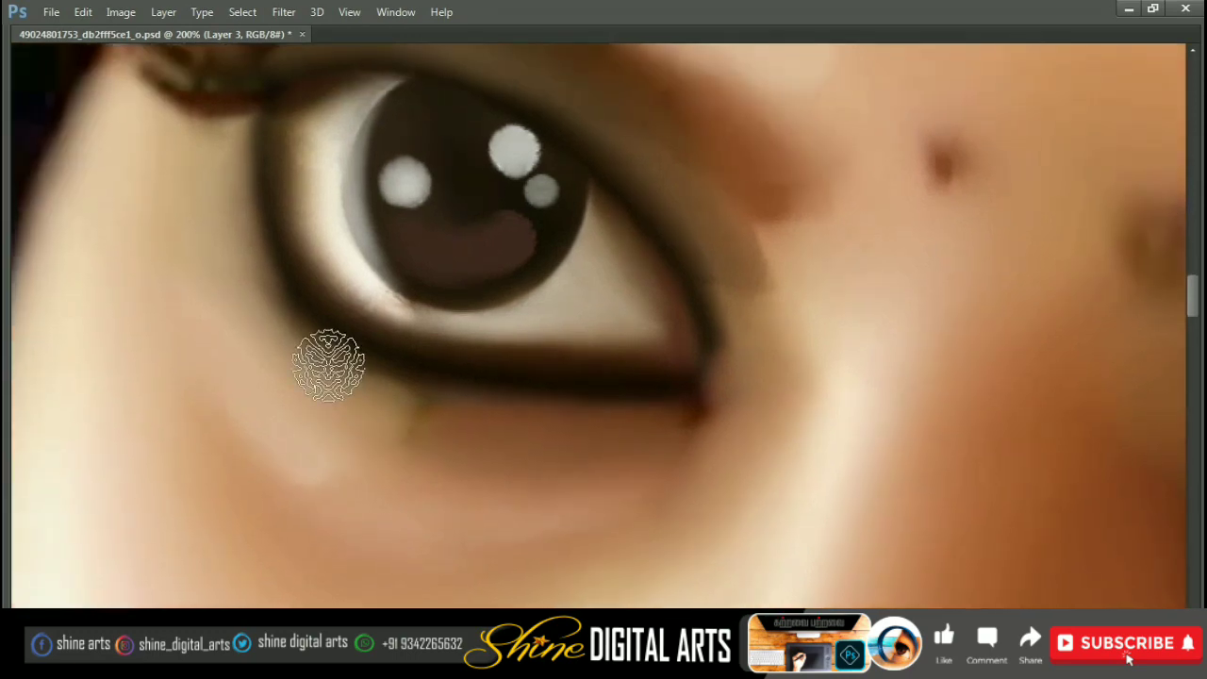
pyautogui.moveTo(348, 388); pyautogui.dragTo(363, 395)
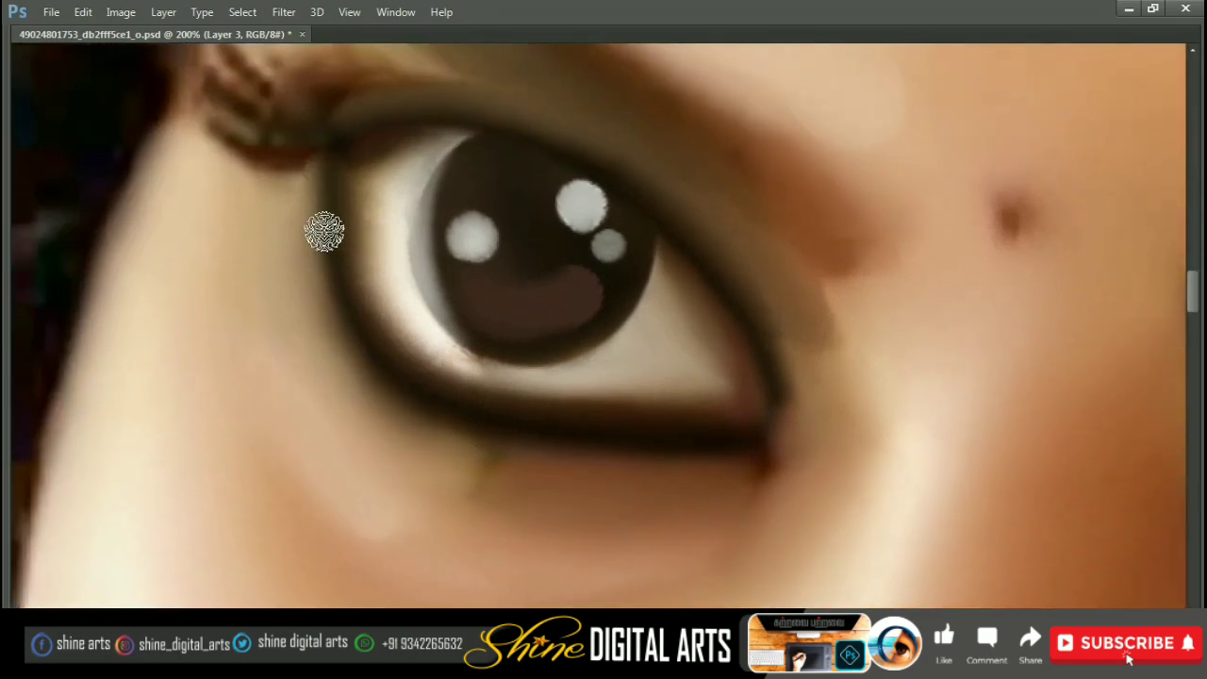
pyautogui.moveTo(333, 195); pyautogui.dragTo(289, 257)
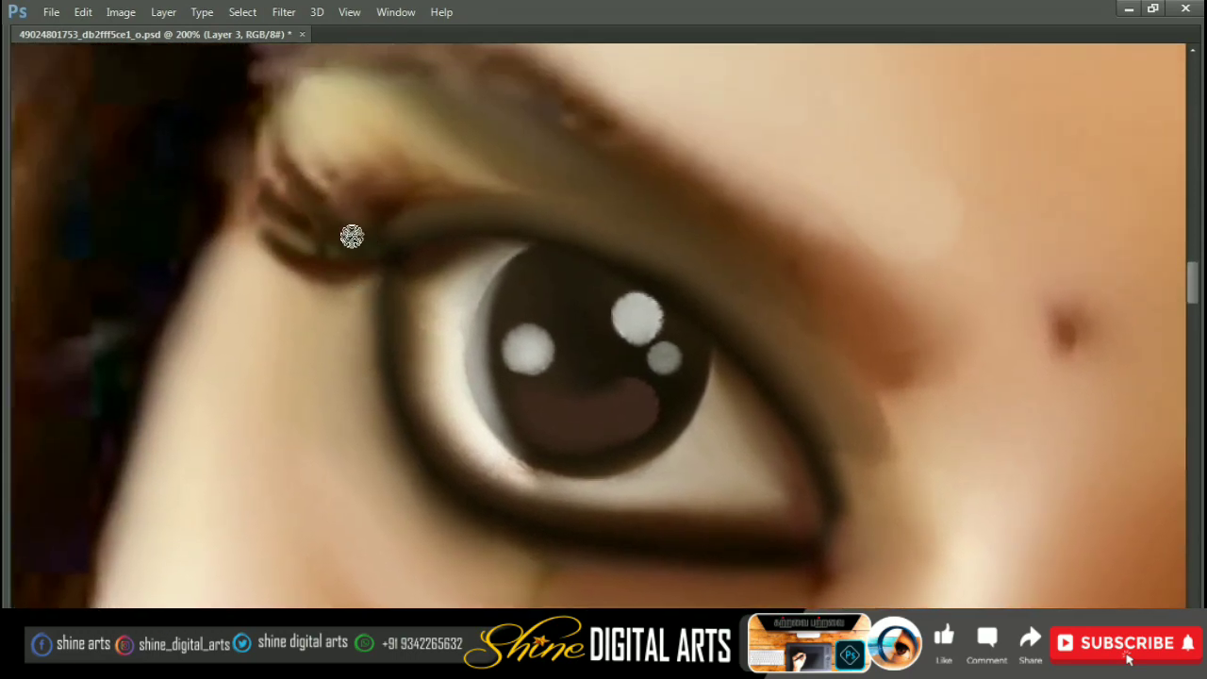
pyautogui.moveTo(437, 181); pyautogui.dragTo(487, 217)
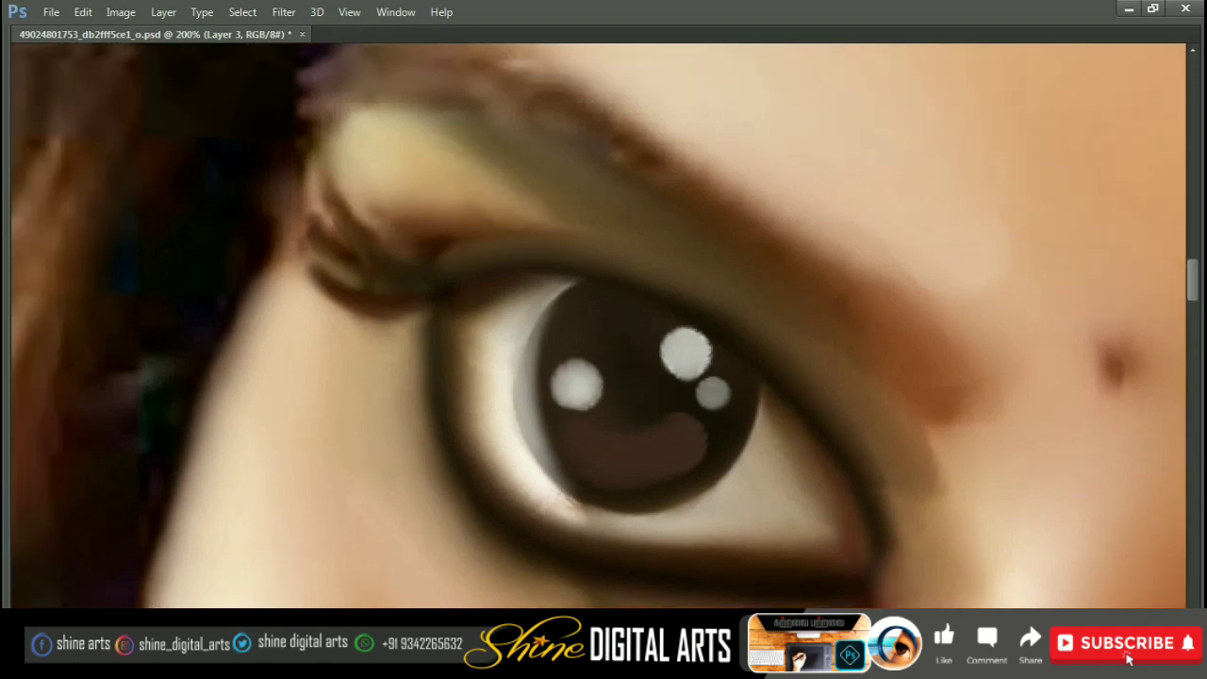
pyautogui.moveTo(603, 325); pyautogui.dragTo(462, 287)
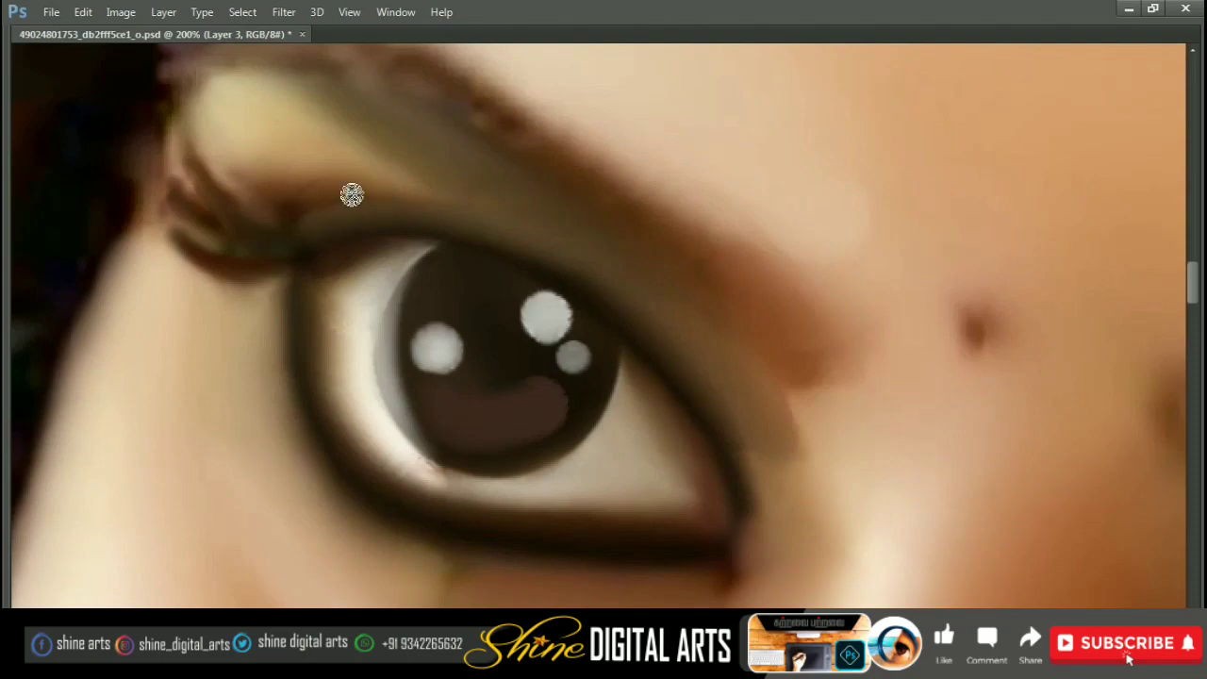
# Step: Zoom to 300% on the upper lashes and bring the upper eyelid into view
pyautogui.scroll(-3, 452, 210)
pyautogui.scroll(1, 636, 280)
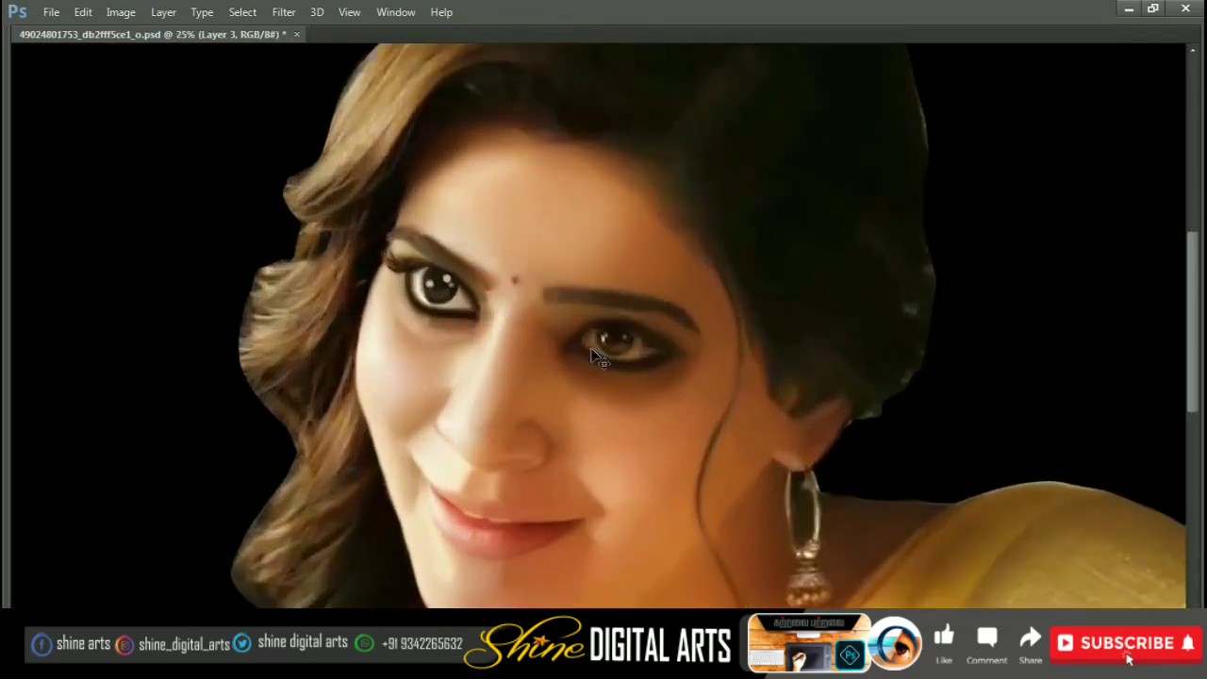
pyautogui.scroll(2, 520, 349)
pyautogui.scroll(2, 291, 183)
pyautogui.scroll(1, 405, 369)
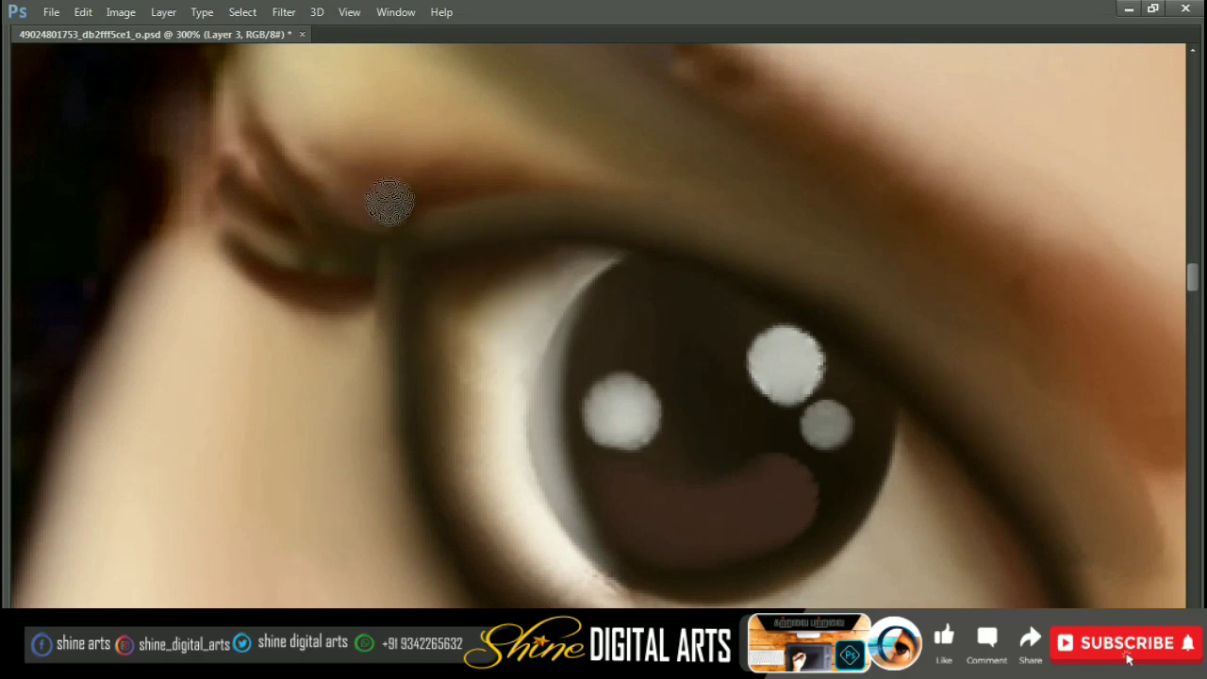
pyautogui.moveTo(389, 201); pyautogui.dragTo(442, 265)
pyautogui.scroll(-3, 507, 254)
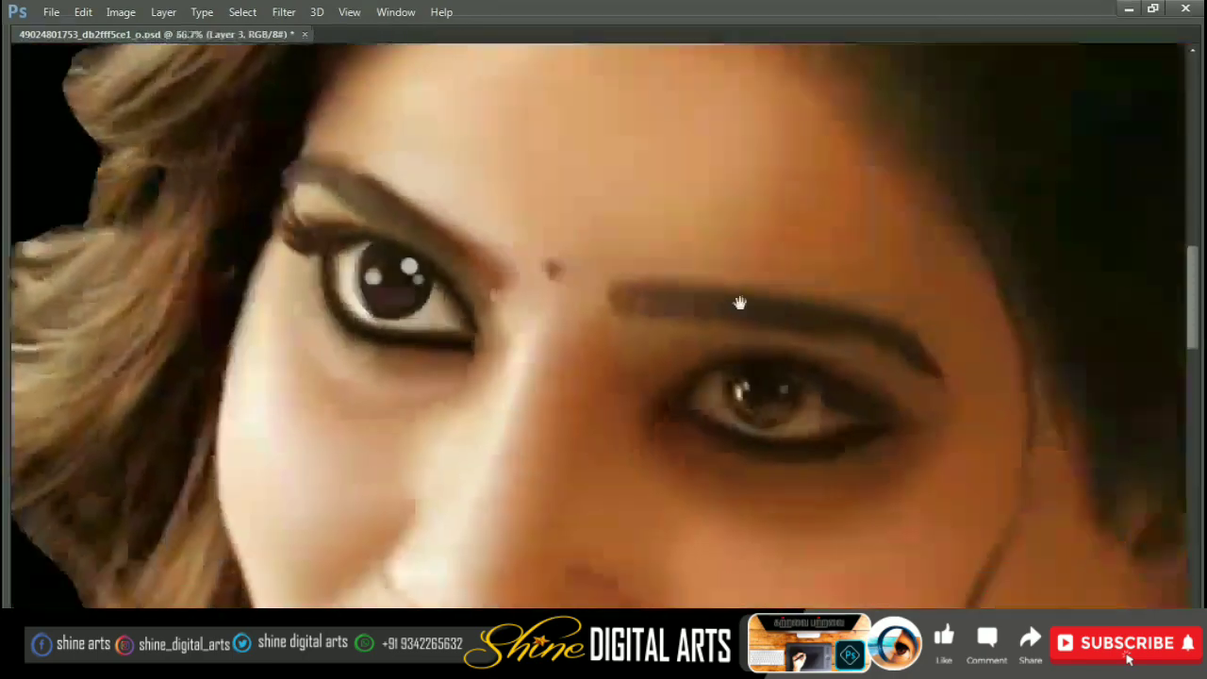
pyautogui.scroll(2, 579, 359)
pyautogui.scroll(1, 157, 415)
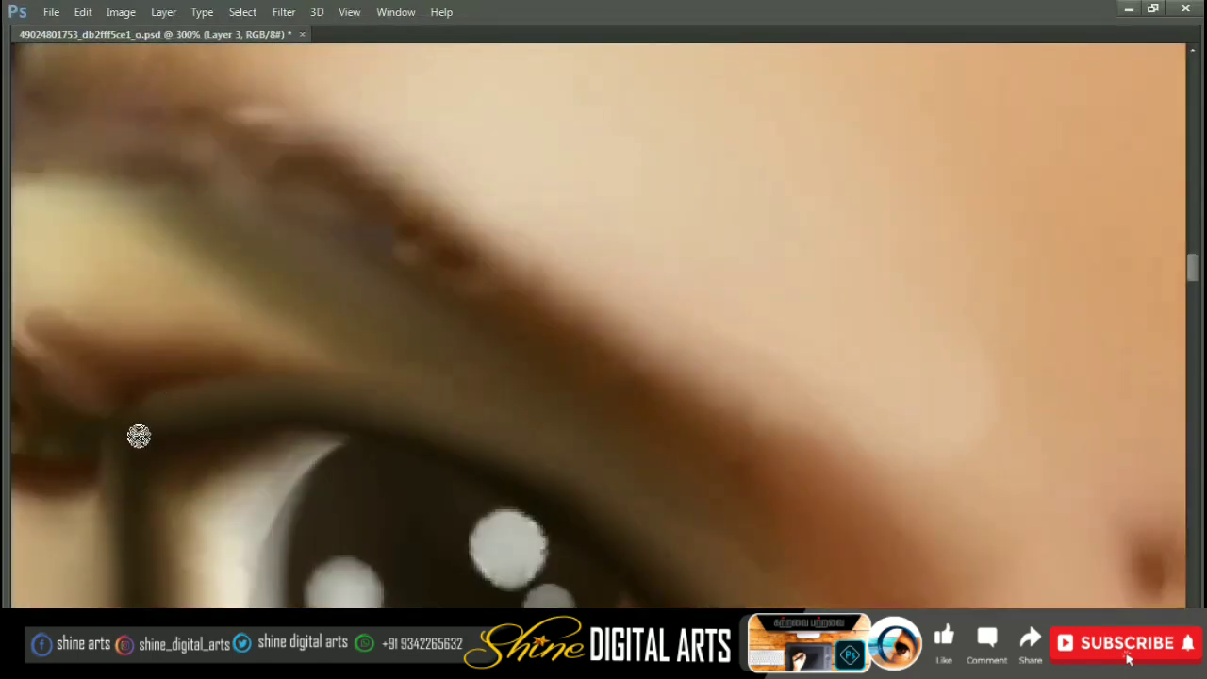
pyautogui.moveTo(63, 462); pyautogui.dragTo(235, 406)
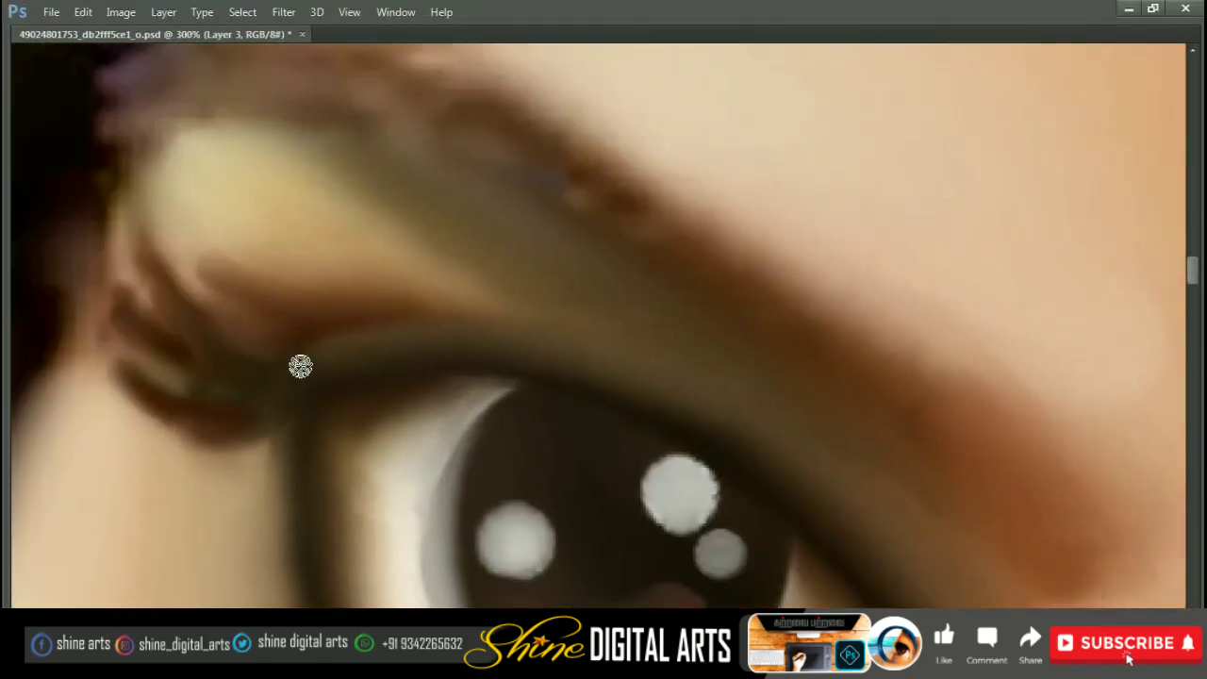
# Step: Zoom back to 200% centred on the unpainted right eye and enlarge the brush
pyautogui.scroll(-3, 155, 316)
pyautogui.scroll(2, 534, 291)
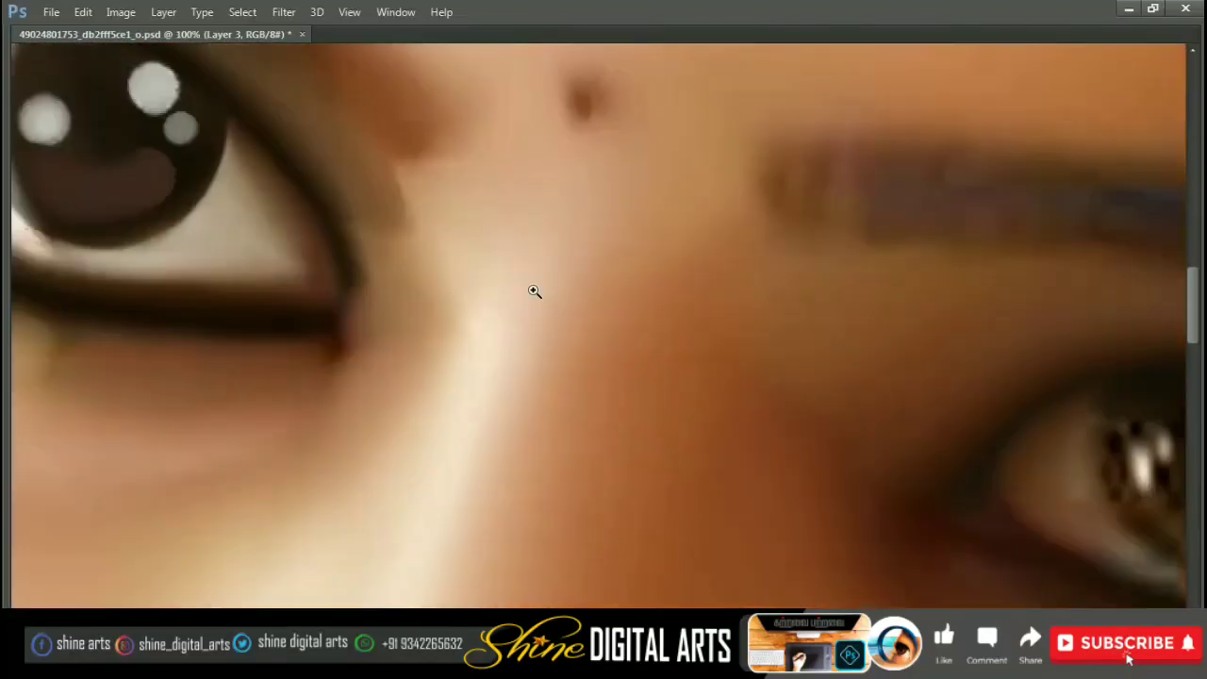
pyautogui.scroll(1, 274, 278)
pyautogui.scroll(1, 246, 217)
pyautogui.scroll(1, 283, 167)
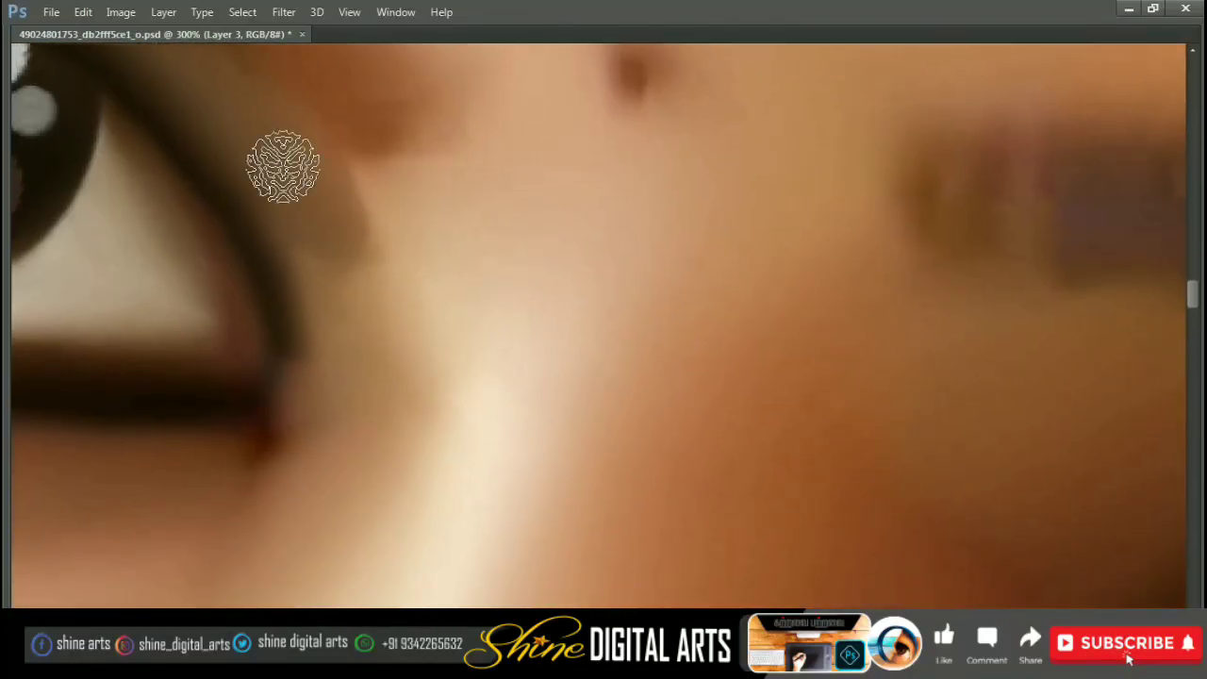
pyautogui.scroll(-1, 261, 183)
pyautogui.scroll(1, 461, 217)
pyautogui.scroll(-3, 461, 217)
pyautogui.scroll(2, 744, 334)
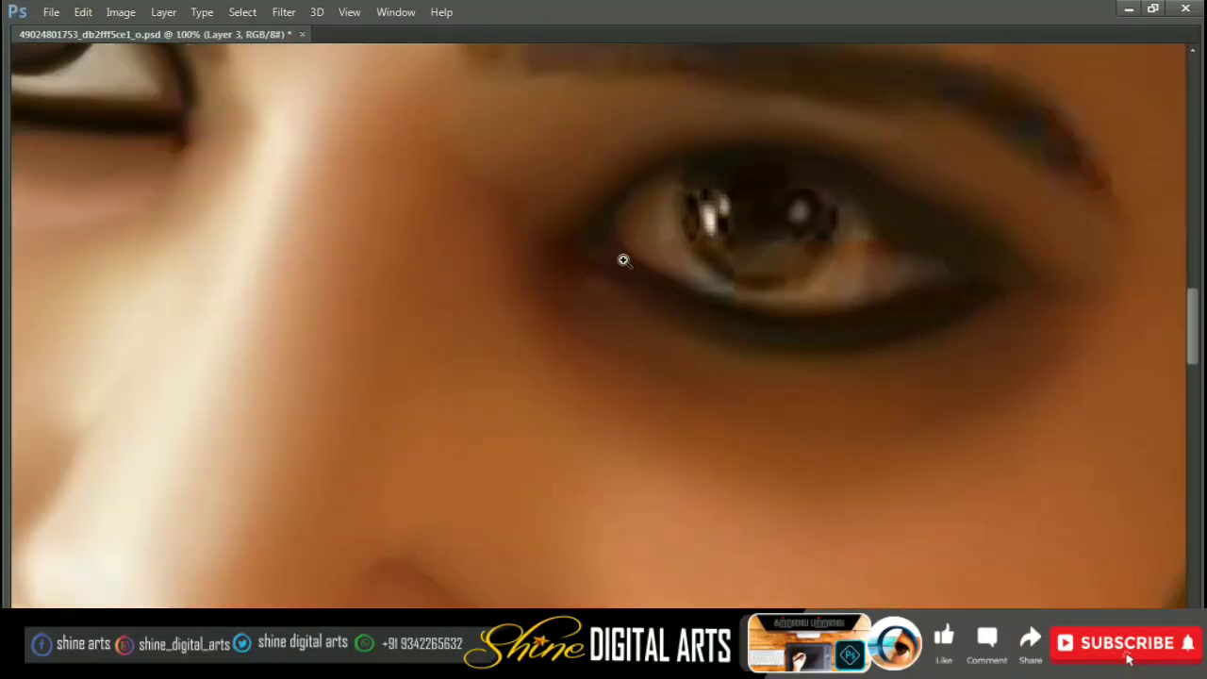
pyautogui.scroll(1, 622, 259)
pyautogui.scroll(-1, 754, 336)
pyautogui.scroll(1, 755, 337)
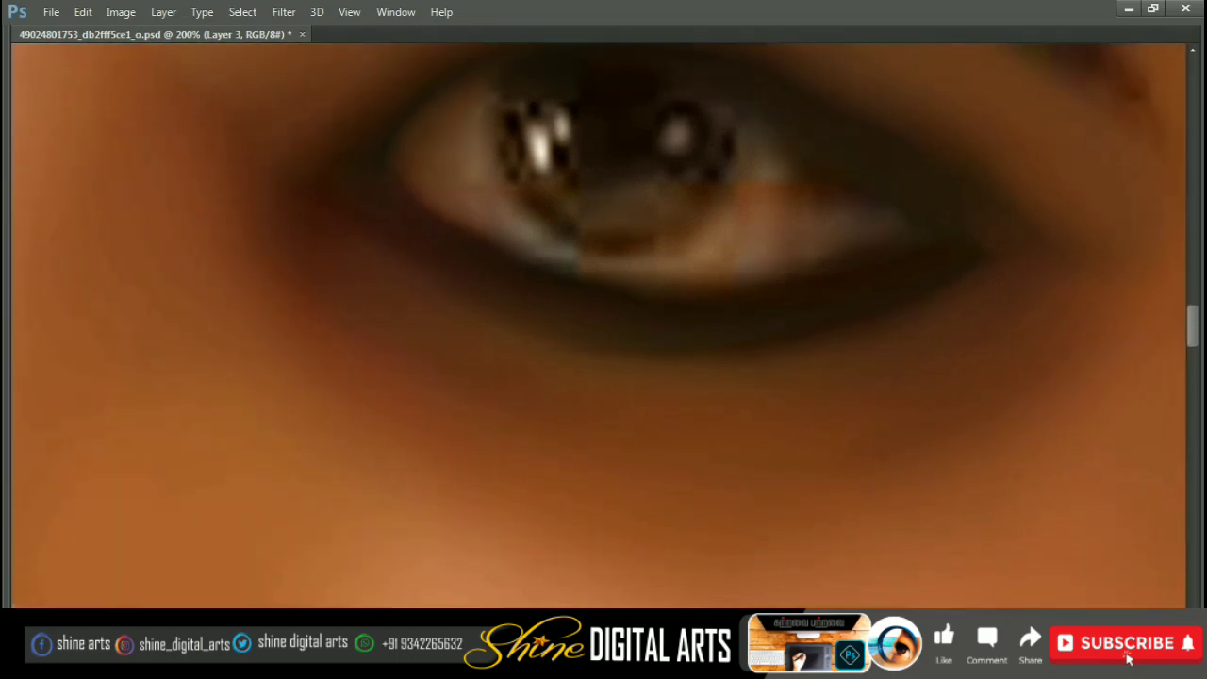
pyautogui.scroll(1, 716, 350)
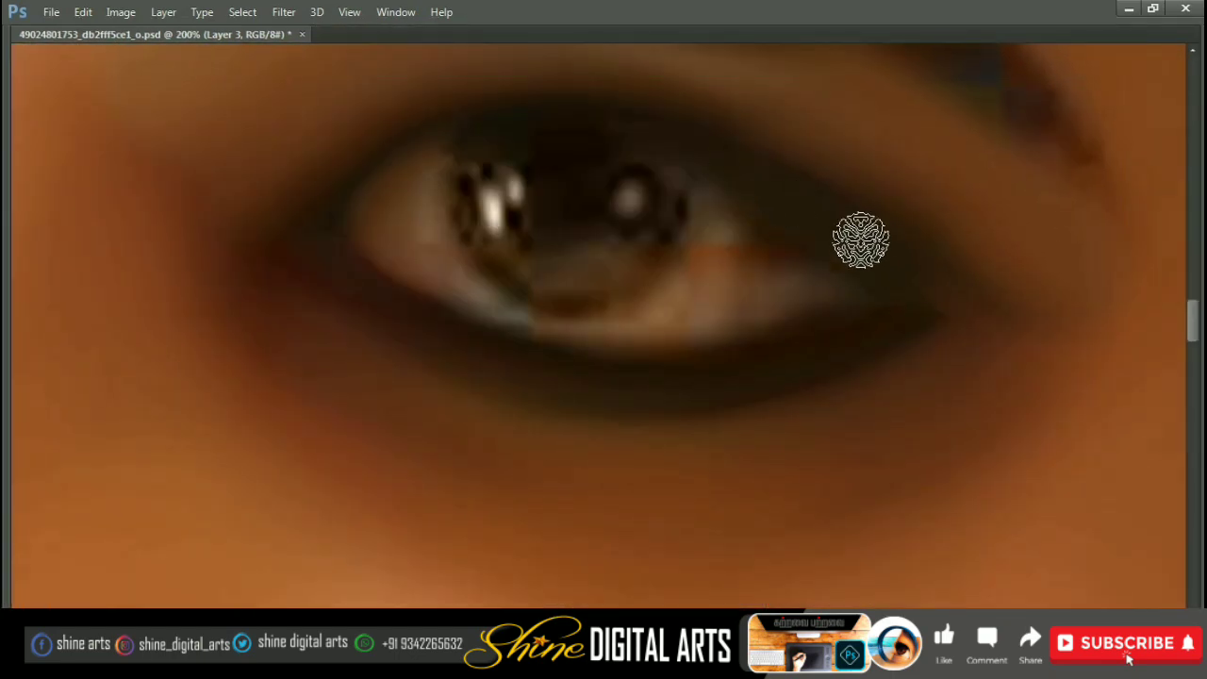
pyautogui.scroll(1, 776, 198)
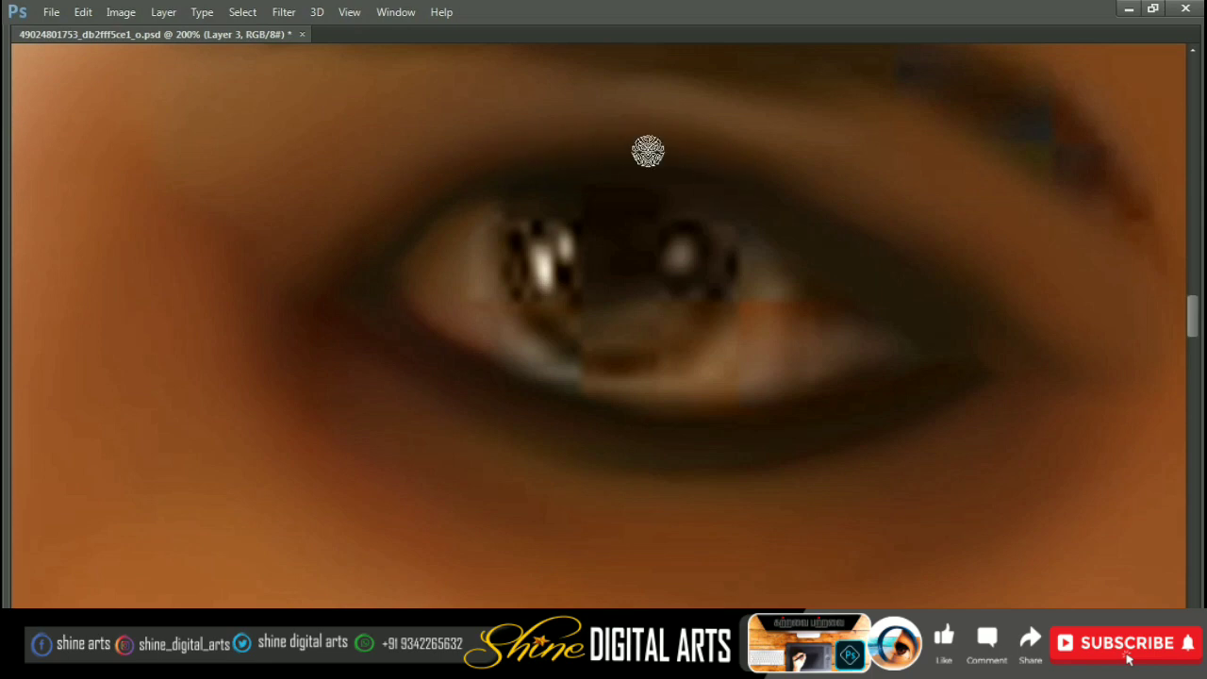
pyautogui.press(']')
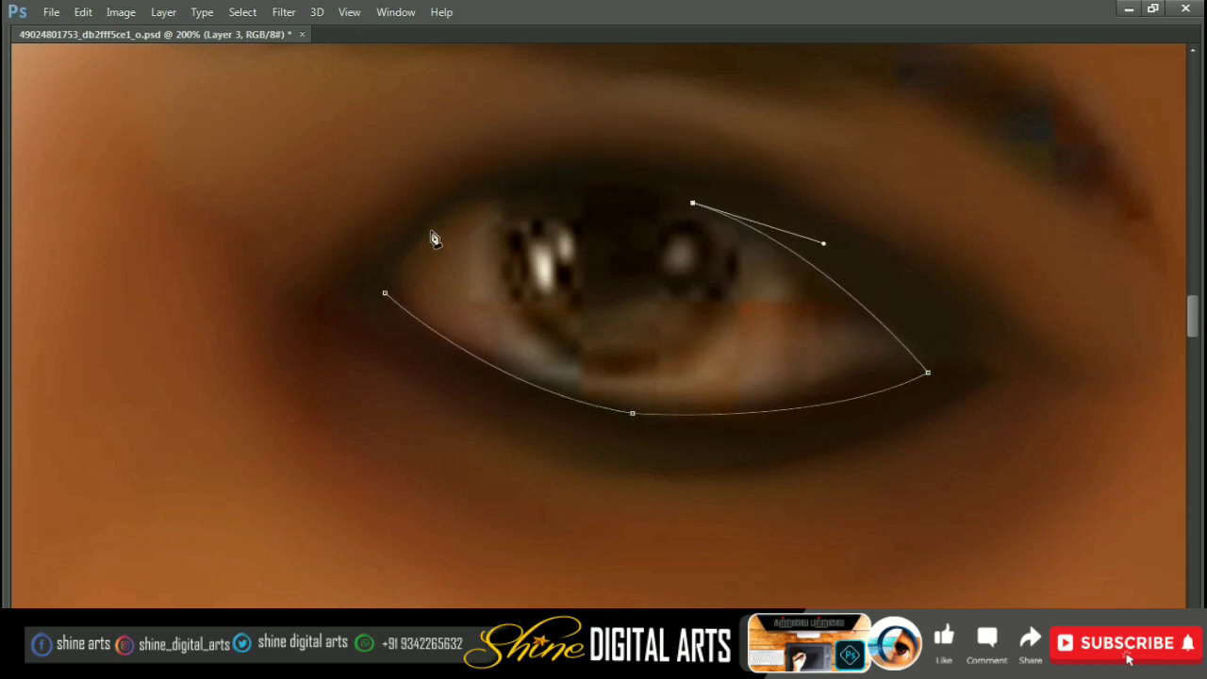
# Step: Convert the eye outline path into a selection and bring up its Feather settings
pyautogui.hotkey('ctrl', 'Return')
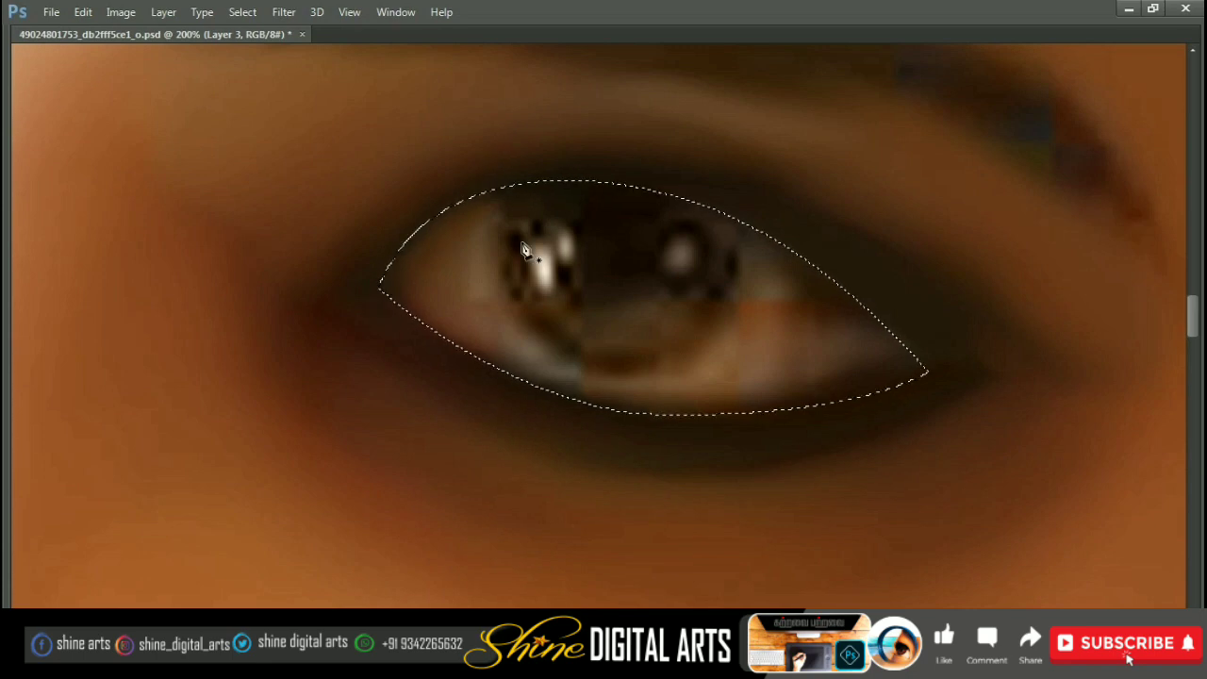
pyautogui.rightClick(503, 257)
pyautogui.click(543, 299)
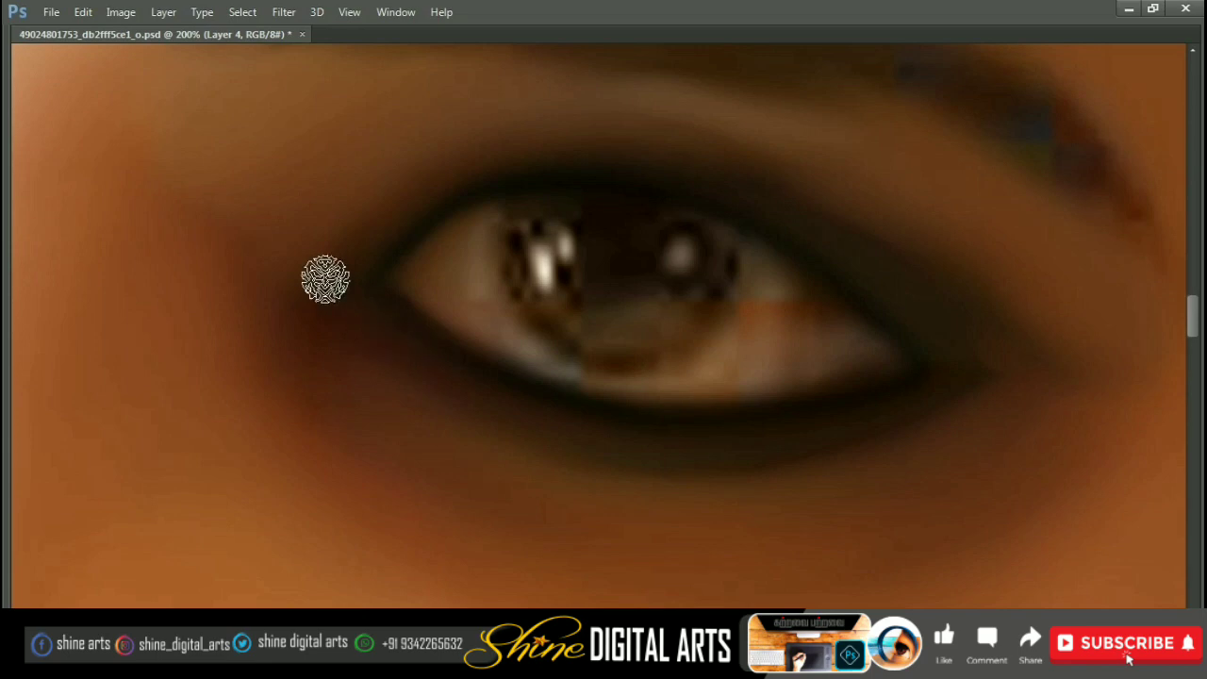
# Step: Recentre on the other eye and drag a roughly 1.420 × 1.350 in elliptical selection around its iris
pyautogui.hotkey('ctrl', '-')
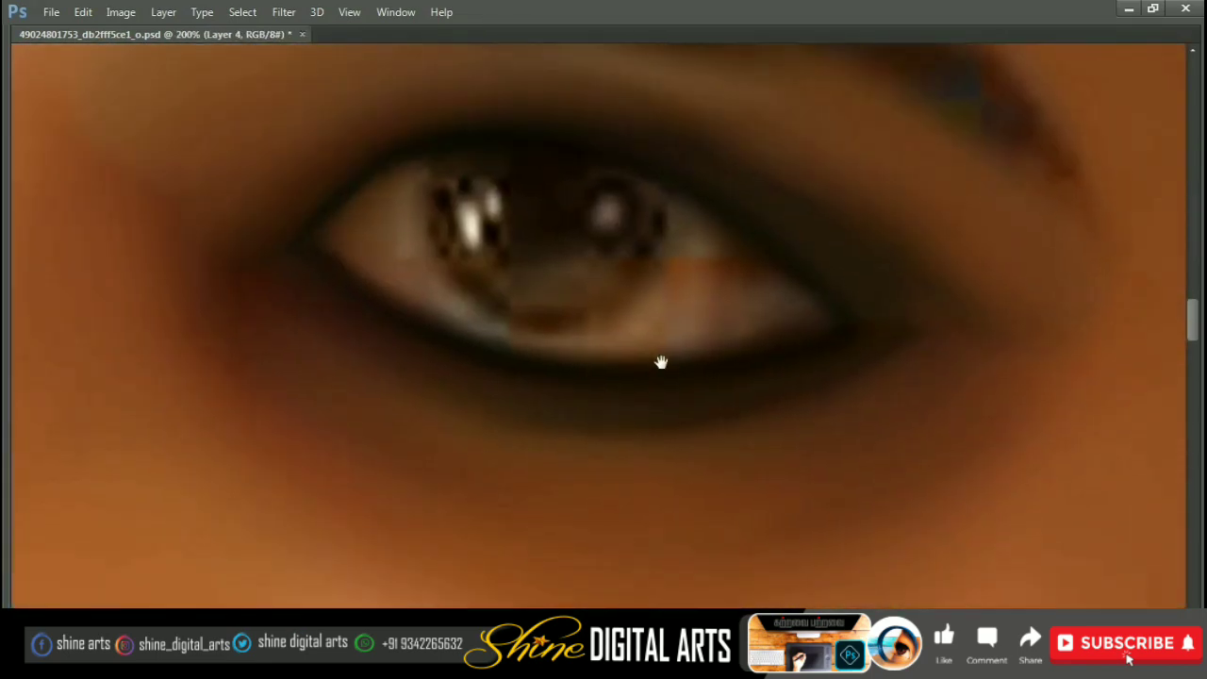
pyautogui.moveTo(772, 254); pyautogui.dragTo(792, 282)
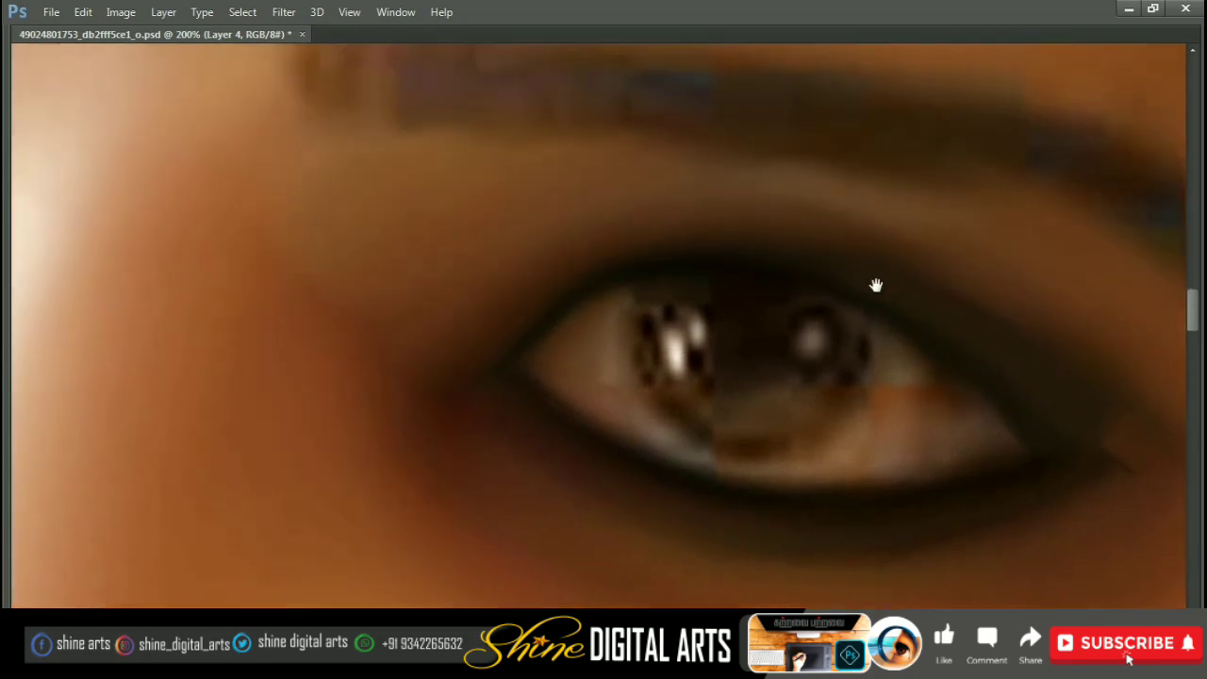
pyautogui.moveTo(750, 226); pyautogui.dragTo(944, 258)
pyautogui.hscroll(10, 806, 237)
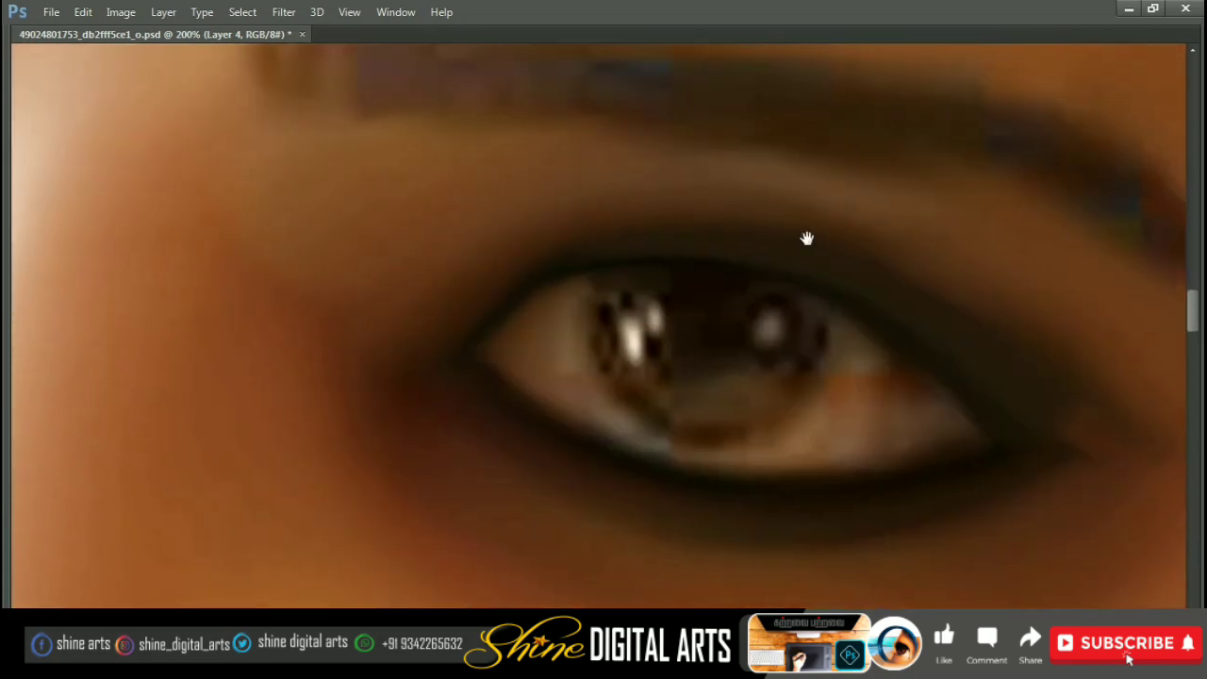
pyautogui.press(']')
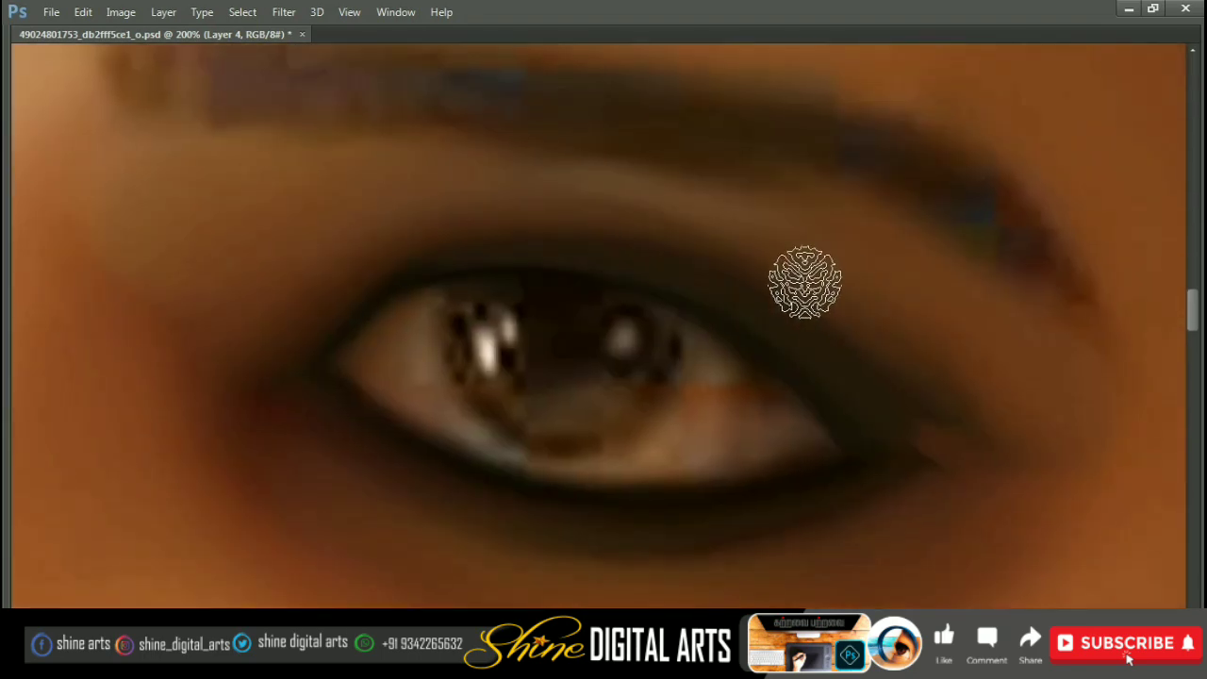
pyautogui.moveTo(802, 275); pyautogui.dragTo(838, 292)
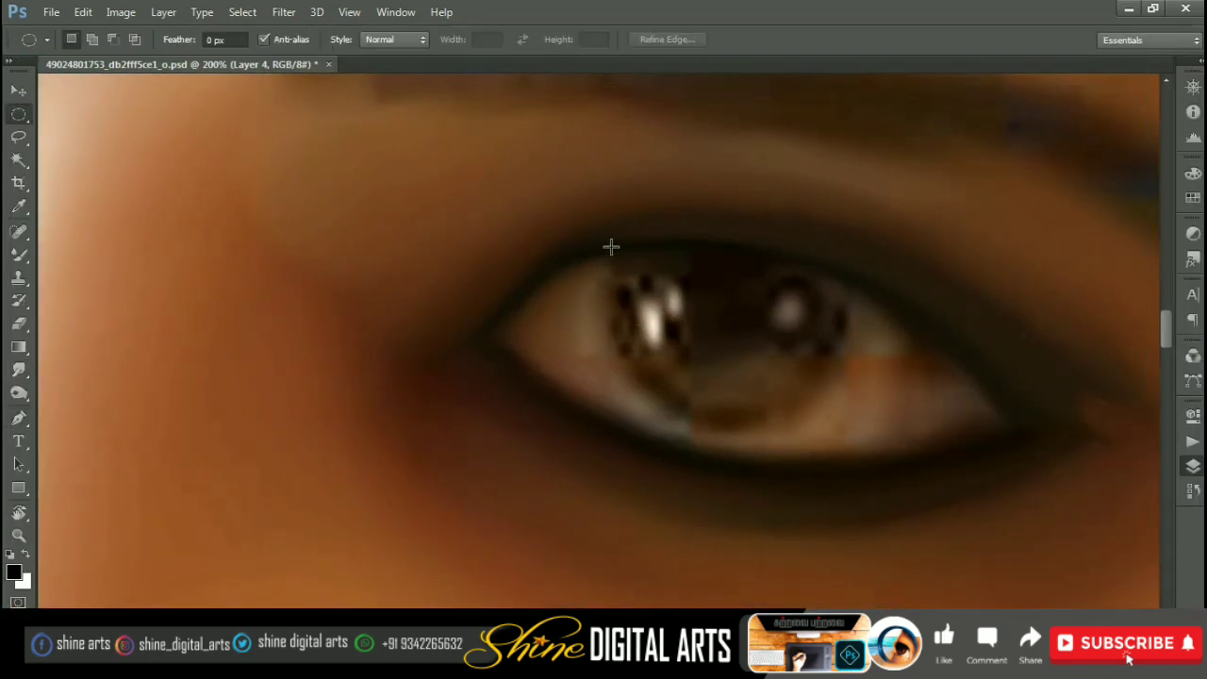
pyautogui.press('Tab')
pyautogui.moveTo(577, 168); pyautogui.dragTo(816, 398)
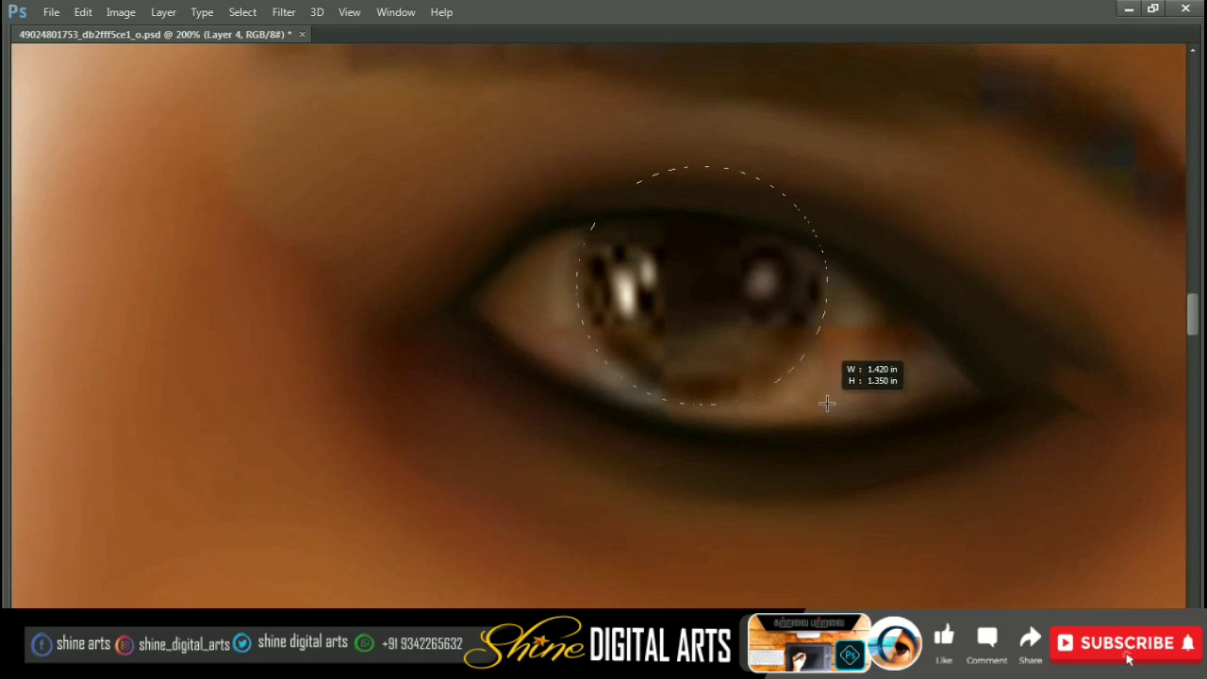
# Step: Feather the iris selection and smudge the iris colours smooth inside it
pyautogui.rightClick(778, 257)
pyautogui.click(826, 308)
pyautogui.press('Return')
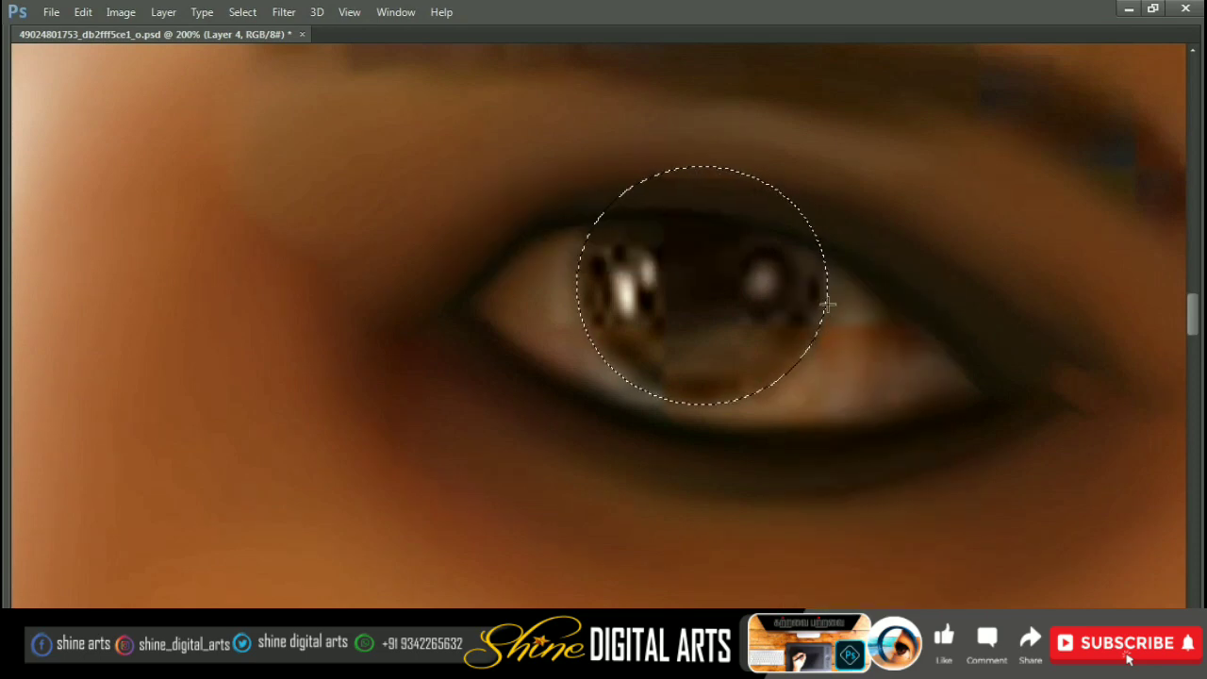
pyautogui.press('Tab')
pyautogui.press('r')
pyautogui.press('Tab')
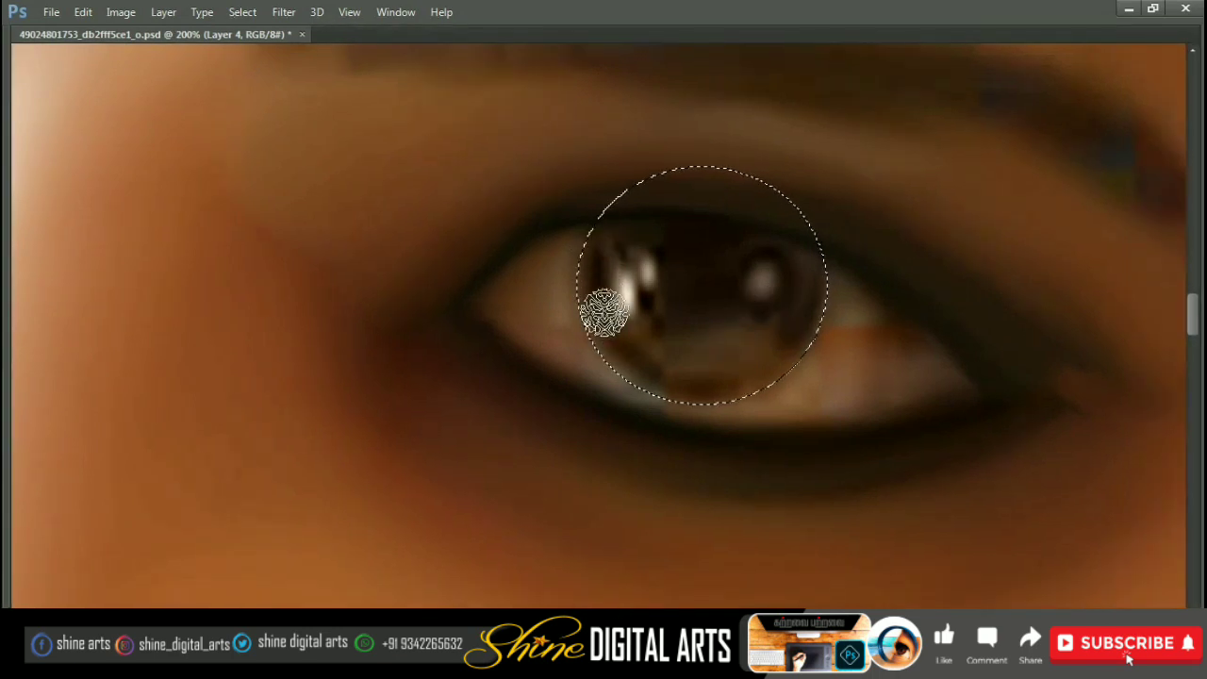
pyautogui.moveTo(651, 231)
pyautogui.mouseDown()
pyautogui.moveTo(626, 324)
pyautogui.moveTo(669, 364)
pyautogui.moveTo(751, 345)
pyautogui.moveTo(762, 285)
pyautogui.moveTo(782, 270)
pyautogui.moveTo(657, 287)
pyautogui.moveTo(601, 272)
pyautogui.moveTo(647, 292)
pyautogui.moveTo(668, 359)
pyautogui.moveTo(632, 288)
pyautogui.mouseUp()
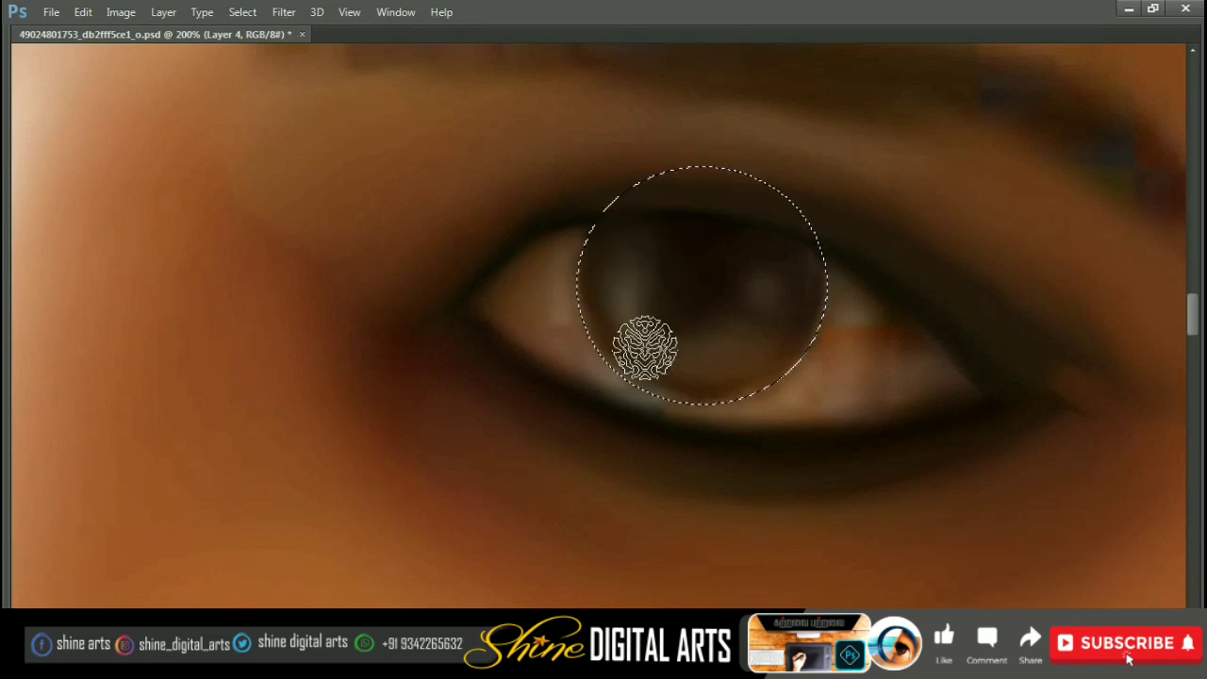
pyautogui.moveTo(646, 349)
pyautogui.mouseDown()
pyautogui.moveTo(695, 386)
pyautogui.moveTo(707, 324)
pyautogui.moveTo(789, 277)
pyautogui.moveTo(771, 191)
pyautogui.mouseUp()
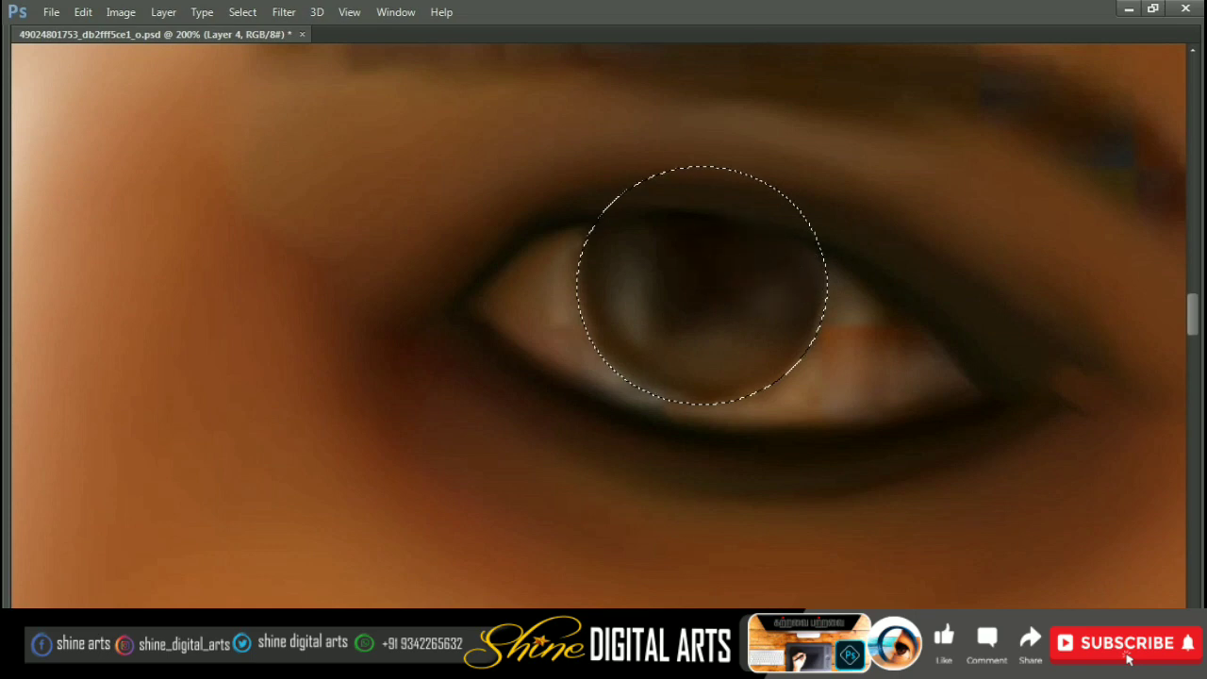
# Step: Paint two soft white catch-lights in the iris, one elongated at upper left
pyautogui.scroll(-2, 775, 239)
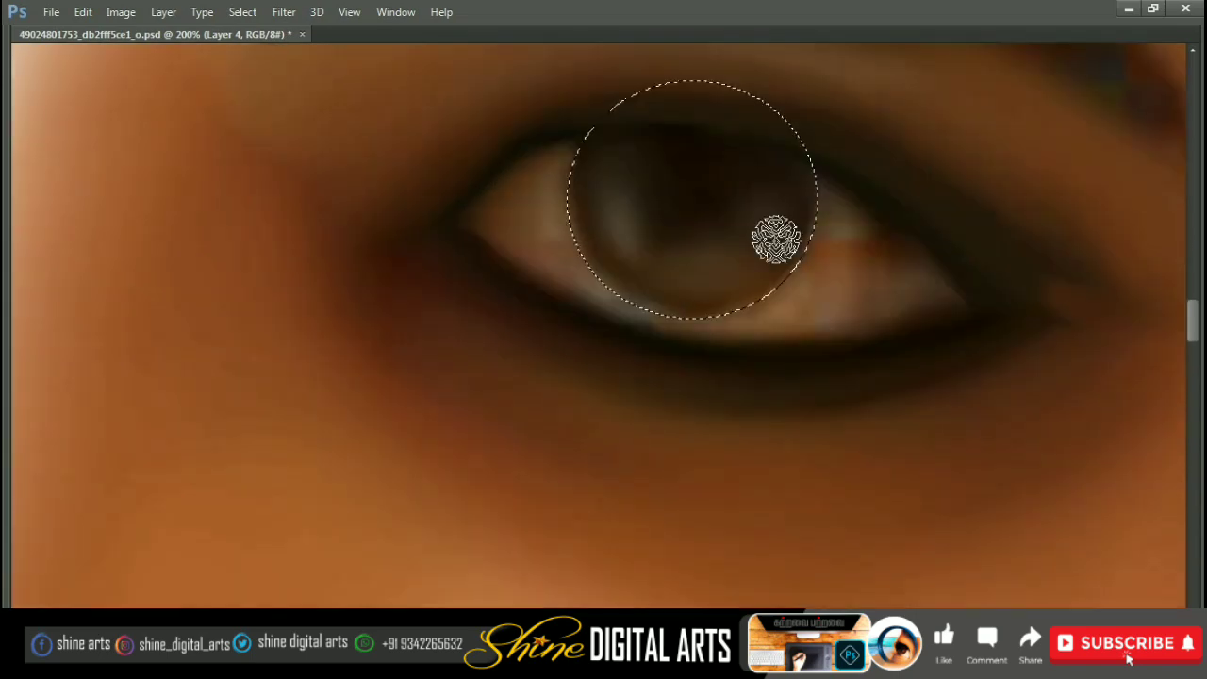
pyautogui.press('F7')
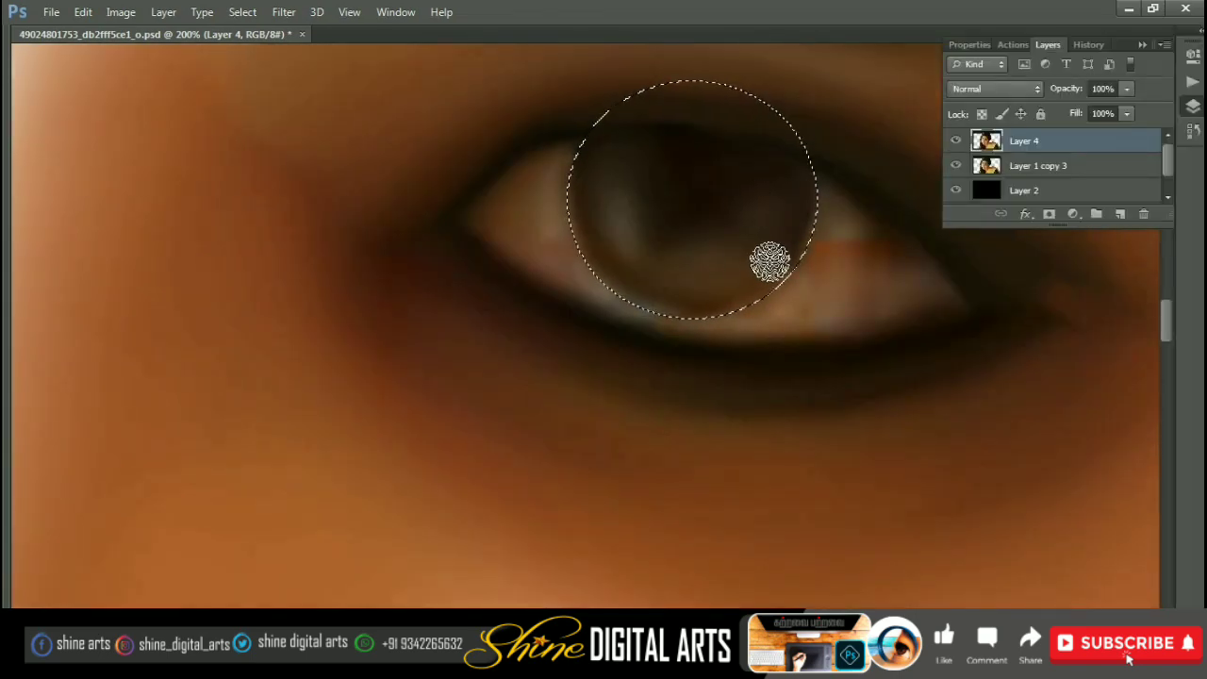
pyautogui.click(758, 201)
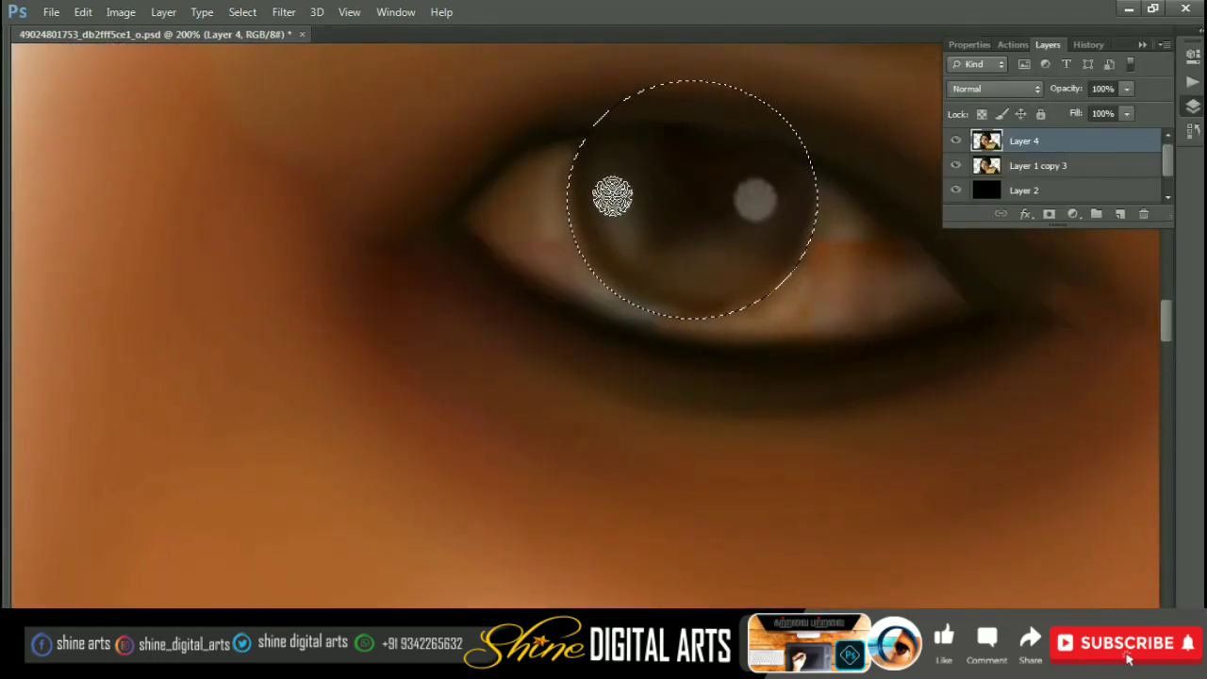
pyautogui.moveTo(612, 195); pyautogui.dragTo(622, 225)
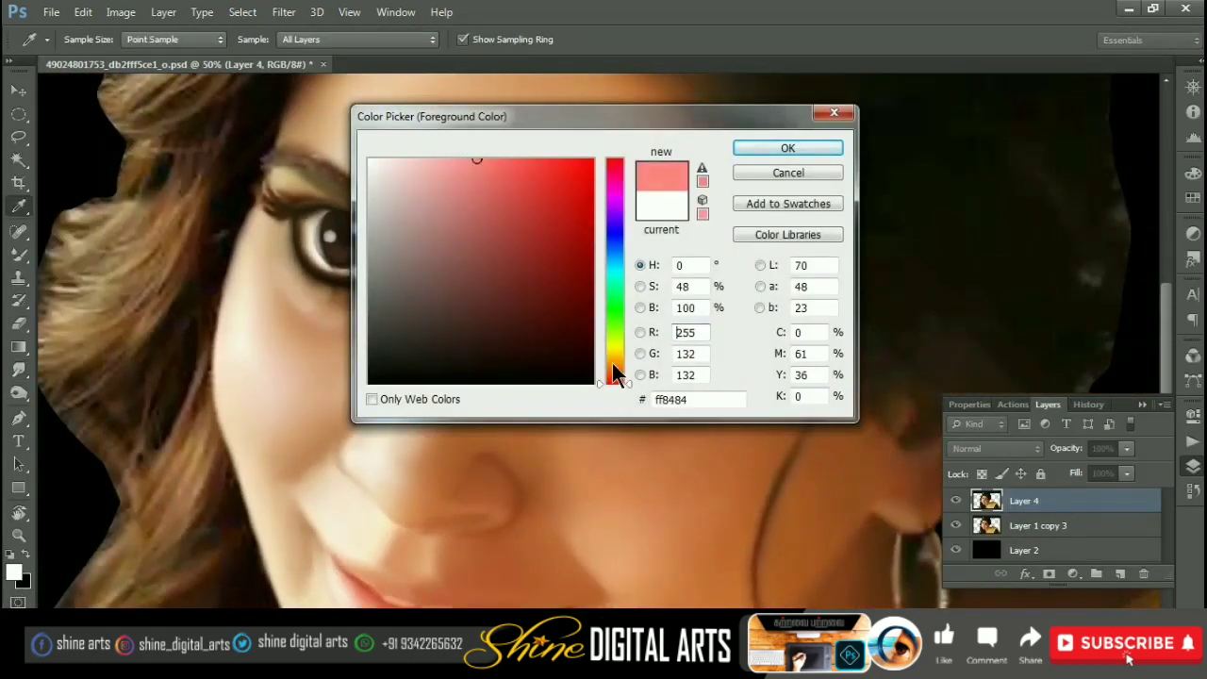
# Step: Pick orange and smudge a lighter glow across the lower iris, softening its left edge
pyautogui.moveTo(613, 372)
pyautogui.mouseDown()
pyautogui.moveTo(614, 357)
pyautogui.moveTo(614, 370)
pyautogui.mouseUp()
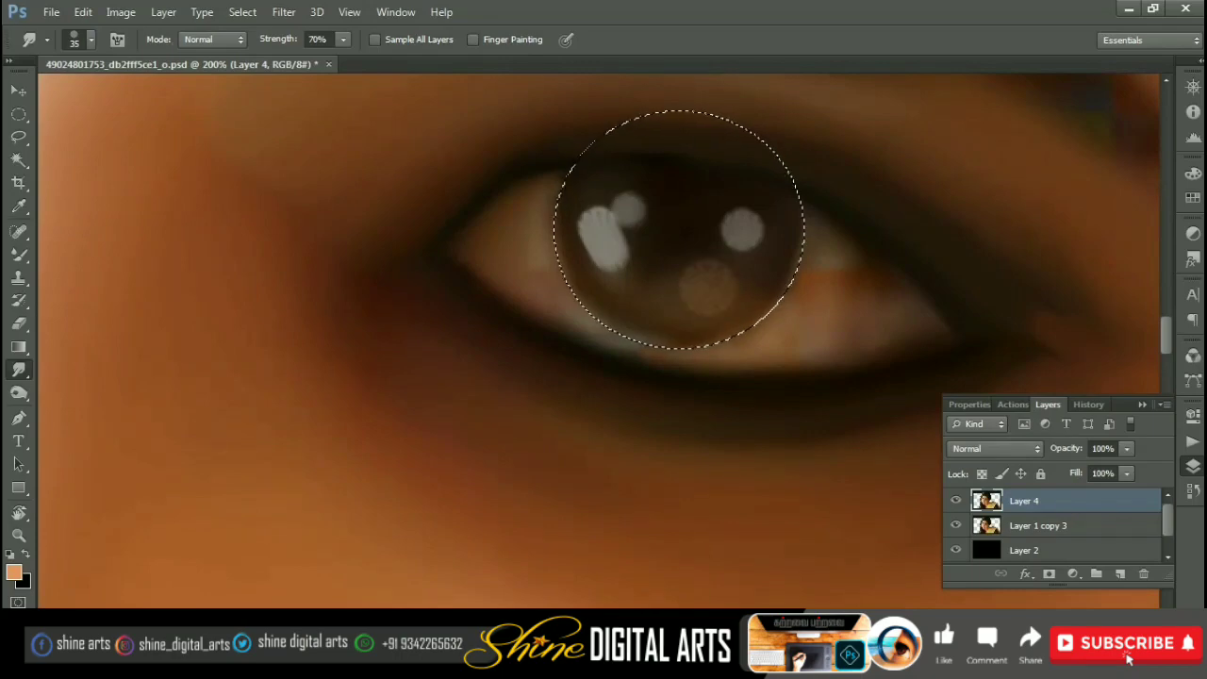
pyautogui.moveTo(705, 278)
pyautogui.mouseDown()
pyautogui.moveTo(651, 305)
pyautogui.moveTo(736, 295)
pyautogui.mouseUp()
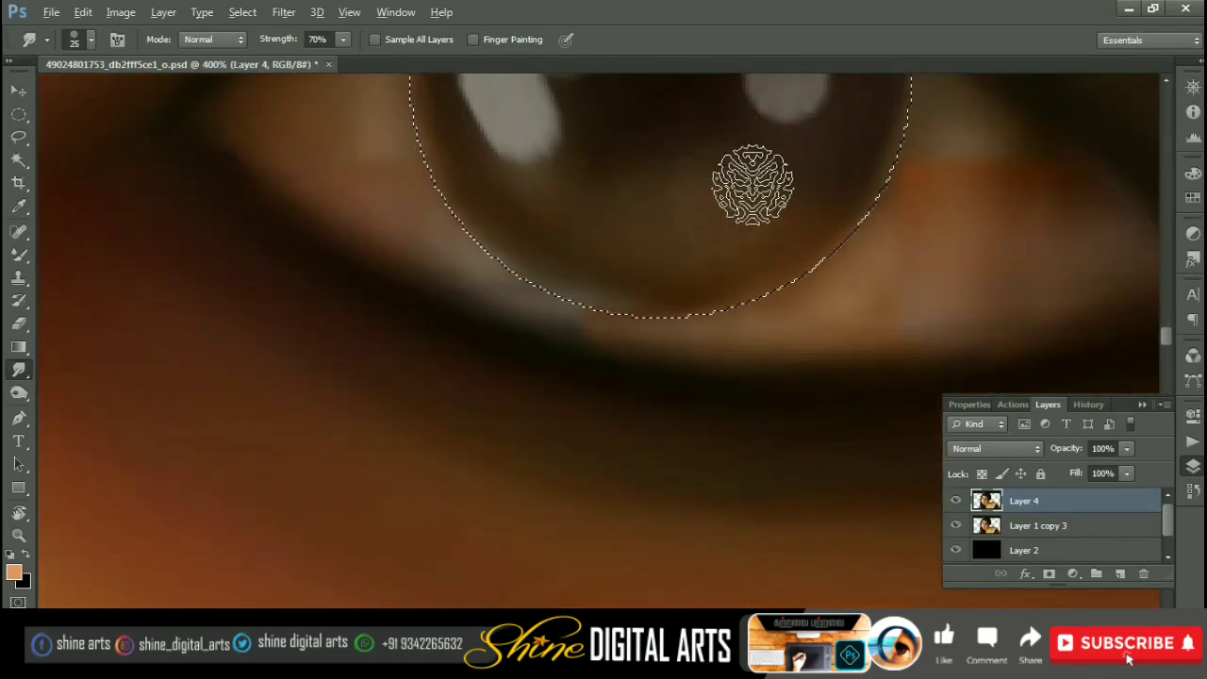
pyautogui.moveTo(753, 184); pyautogui.dragTo(754, 183)
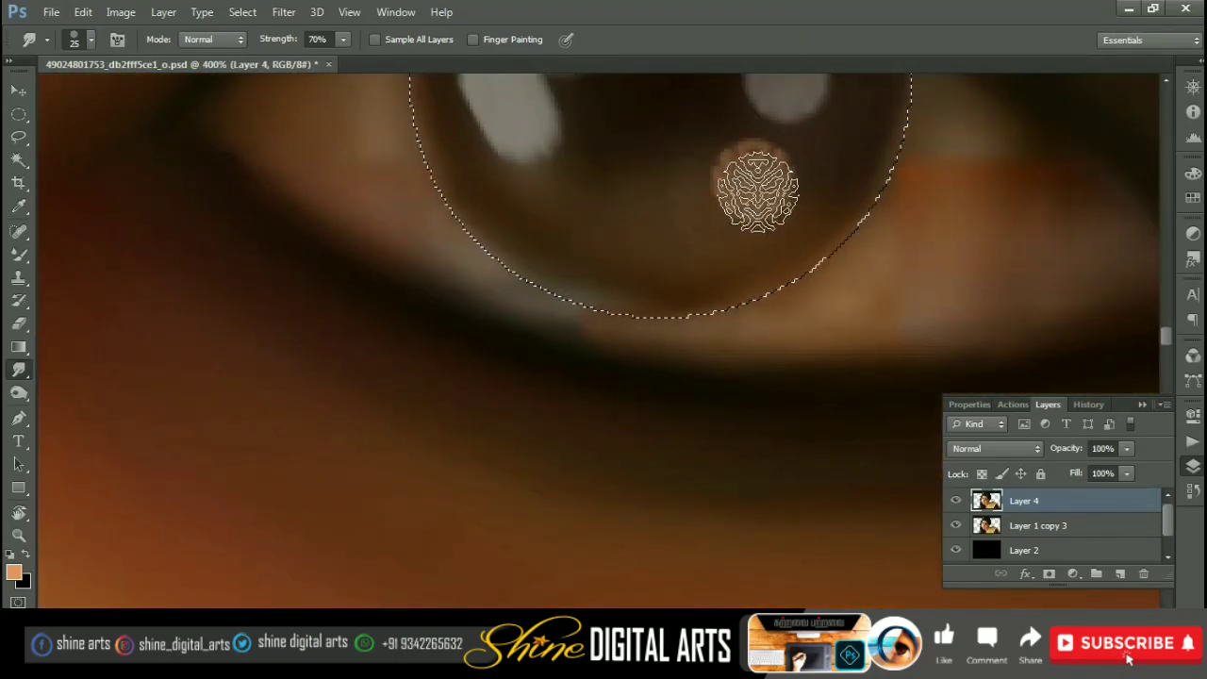
pyautogui.press(']')
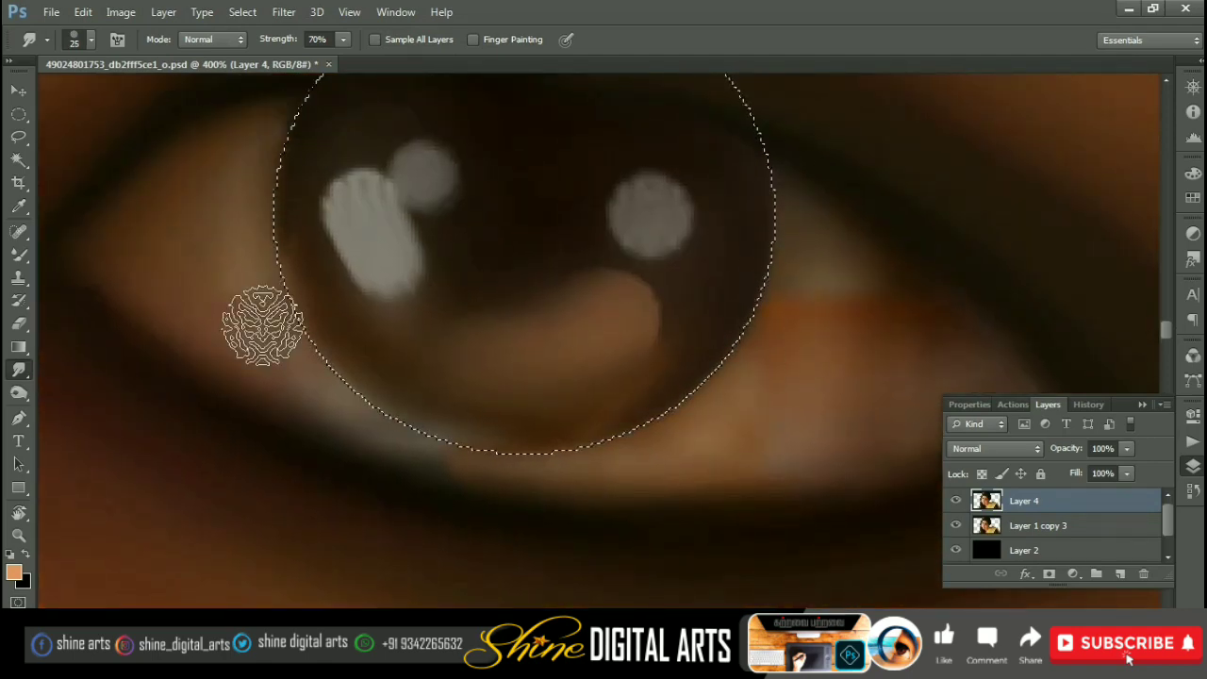
pyautogui.moveTo(261, 329); pyautogui.dragTo(270, 140)
pyautogui.press(']')
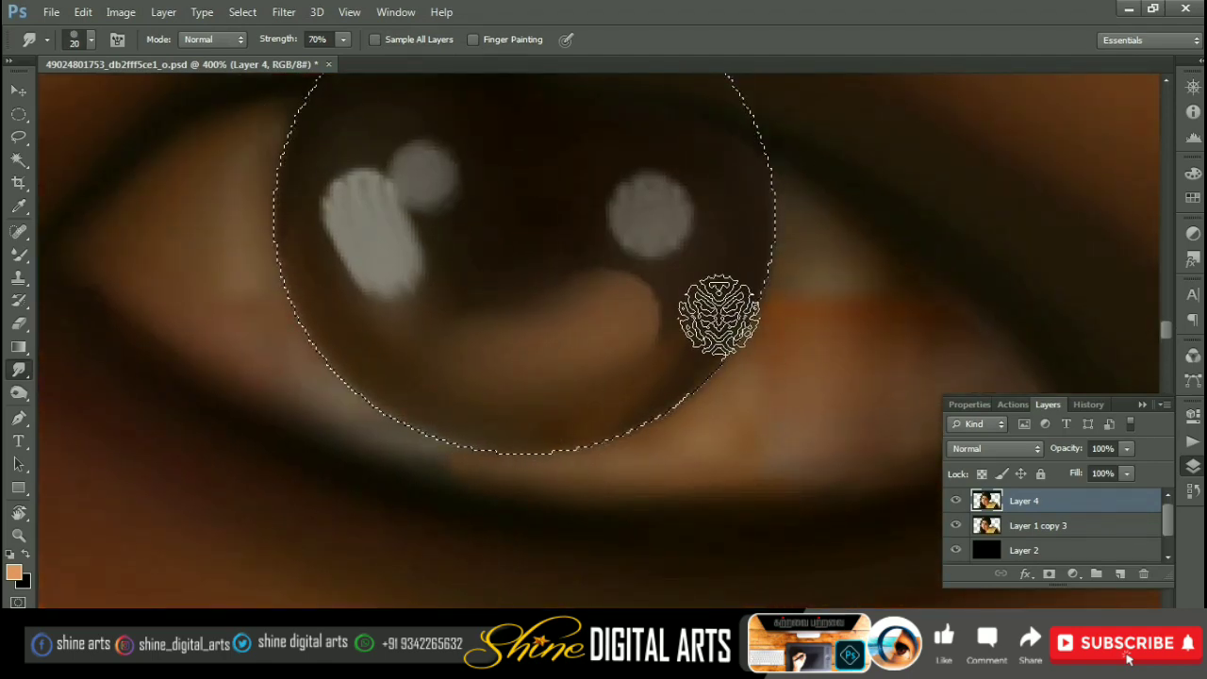
pyautogui.press('[')
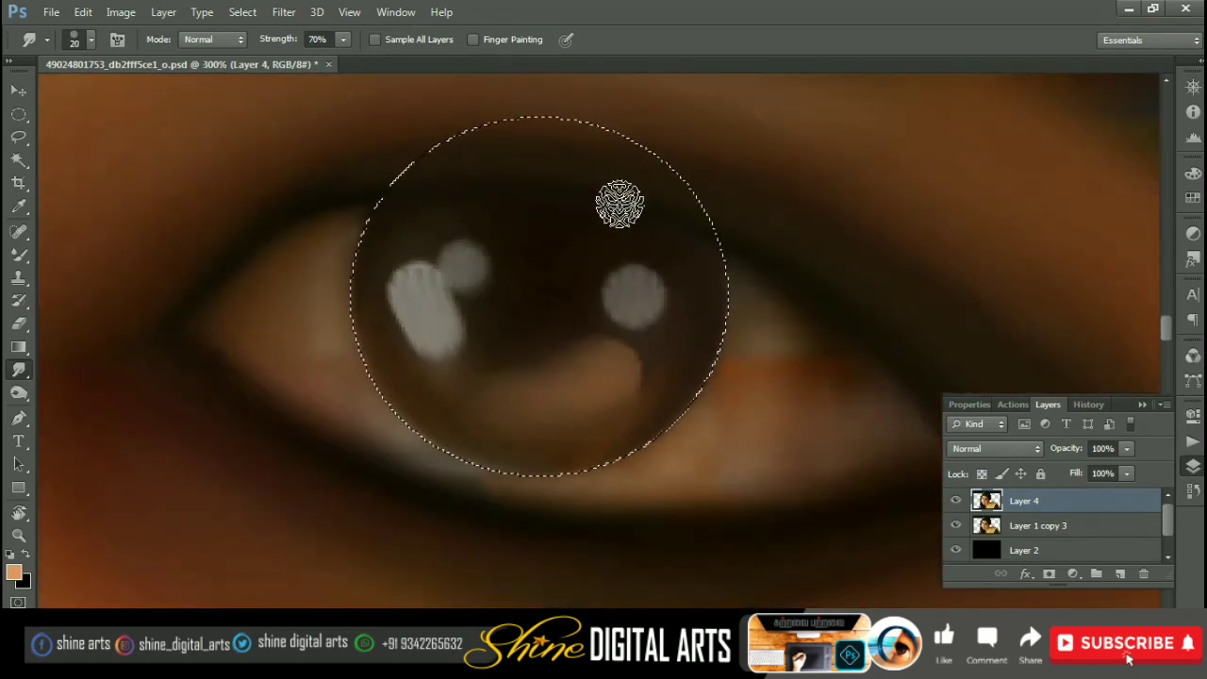
# Step: Swap to white and blend highlights onto the eye white below the iris
pyautogui.press('x')
pyautogui.press('x')
pyautogui.moveTo(740, 366)
pyautogui.mouseDown()
pyautogui.moveTo(731, 340)
pyautogui.moveTo(722, 391)
pyautogui.moveTo(707, 391)
pyautogui.moveTo(675, 462)
pyautogui.mouseUp()
pyautogui.moveTo(698, 415); pyautogui.dragTo(650, 490)
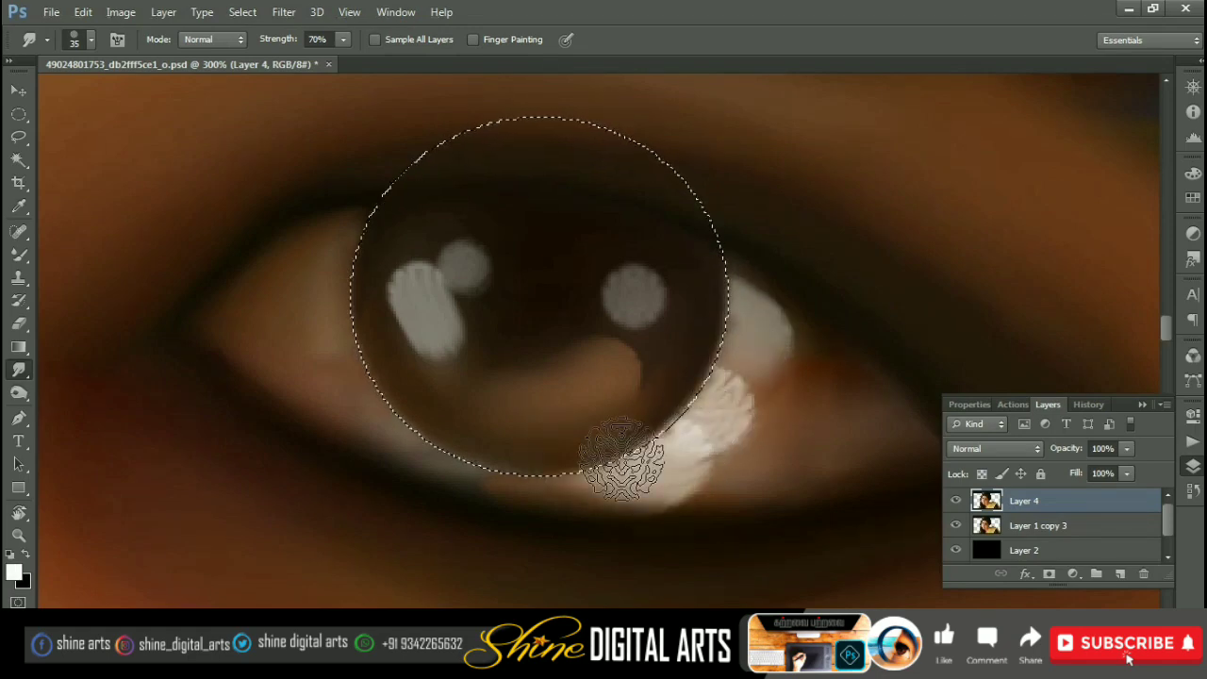
pyautogui.moveTo(736, 283); pyautogui.dragTo(716, 433)
pyautogui.press(']')
pyautogui.moveTo(745, 330); pyautogui.dragTo(698, 415)
pyautogui.press('[')
pyautogui.press('[')
pyautogui.press('[')
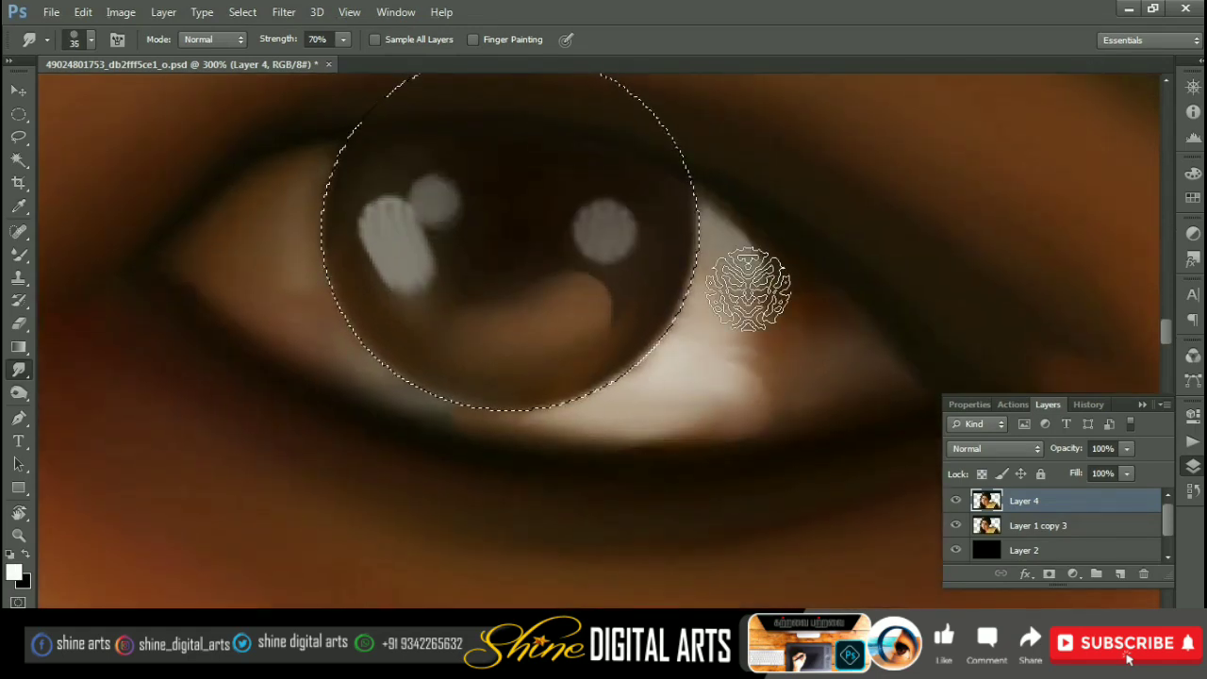
# Step: Smooth the eye white right, below and left of the iris, then deselect
pyautogui.moveTo(754, 270)
pyautogui.mouseDown()
pyautogui.moveTo(745, 282)
pyautogui.moveTo(789, 350)
pyautogui.moveTo(750, 422)
pyautogui.moveTo(768, 323)
pyautogui.moveTo(749, 237)
pyautogui.moveTo(843, 345)
pyautogui.mouseUp()
pyautogui.press('[')
pyautogui.moveTo(745, 326)
pyautogui.mouseDown()
pyautogui.moveTo(639, 380)
pyautogui.moveTo(550, 385)
pyautogui.moveTo(762, 286)
pyautogui.moveTo(781, 349)
pyautogui.moveTo(801, 329)
pyautogui.moveTo(782, 358)
pyautogui.mouseUp()
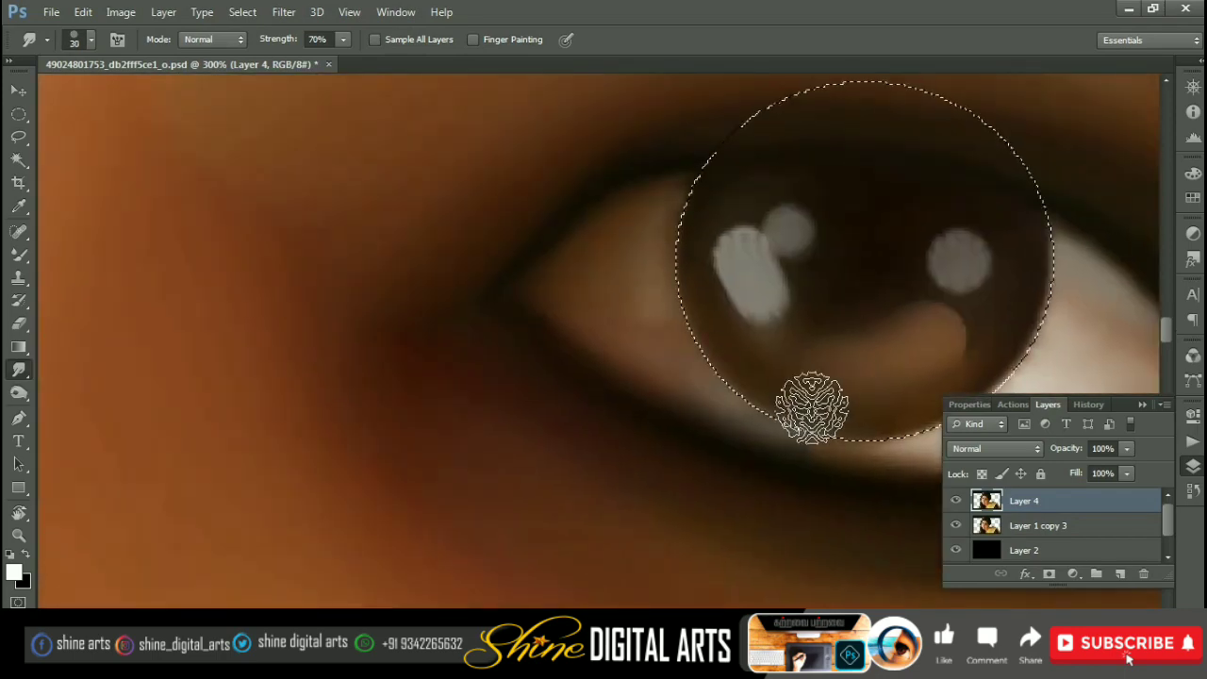
pyautogui.moveTo(813, 407)
pyautogui.mouseDown()
pyautogui.moveTo(669, 337)
pyautogui.moveTo(677, 209)
pyautogui.moveTo(620, 270)
pyautogui.moveTo(788, 426)
pyautogui.mouseUp()
pyautogui.press(']')
pyautogui.press(']')
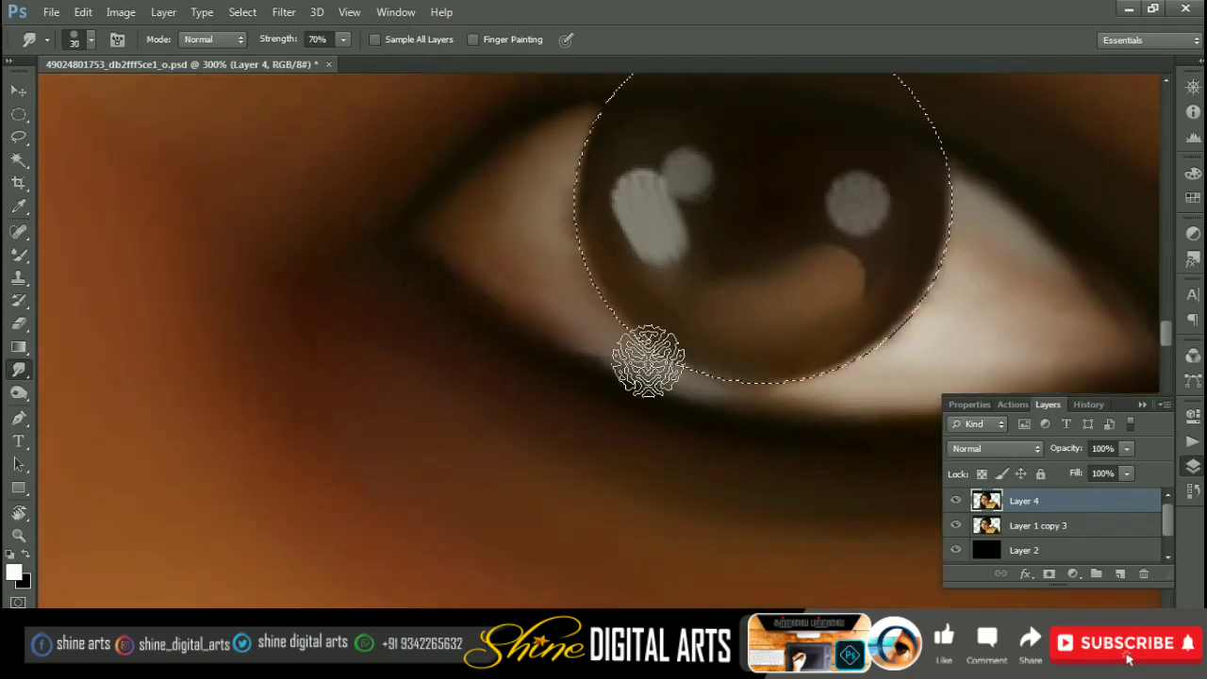
pyautogui.moveTo(647, 350)
pyautogui.mouseDown()
pyautogui.moveTo(553, 261)
pyautogui.moveTo(625, 335)
pyautogui.moveTo(594, 201)
pyautogui.moveTo(573, 305)
pyautogui.moveTo(294, 358)
pyautogui.mouseUp()
pyautogui.press('[')
pyautogui.press('[')
pyautogui.press('[')
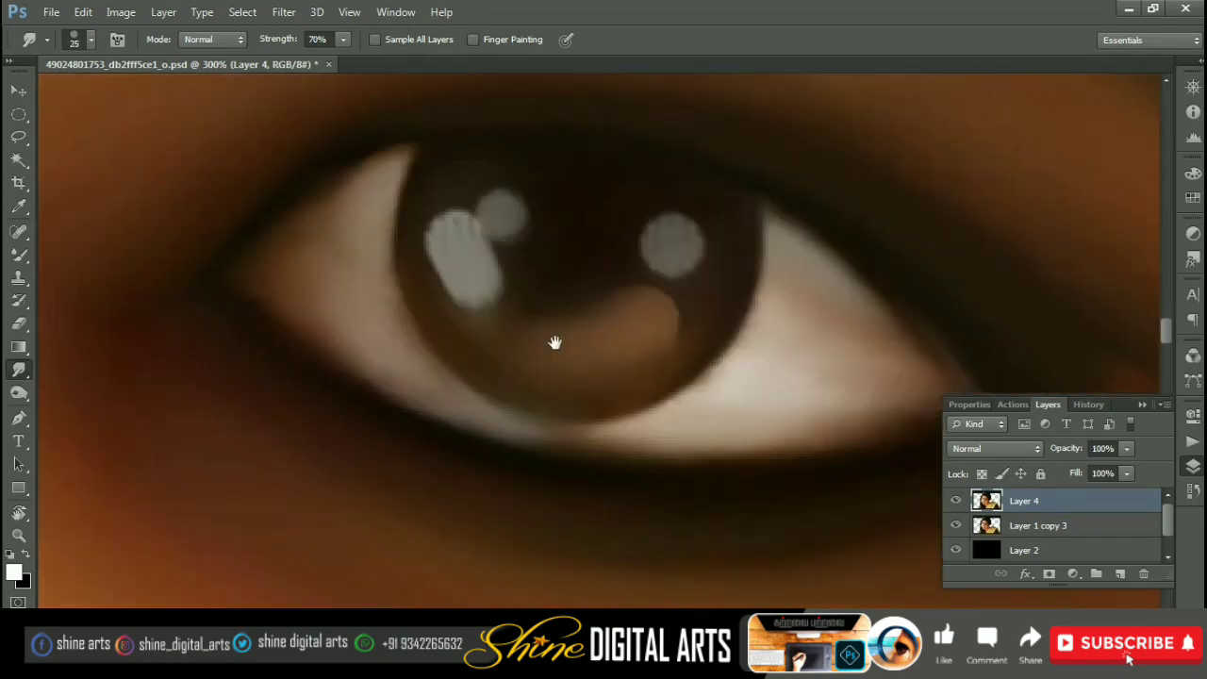
pyautogui.press('[')
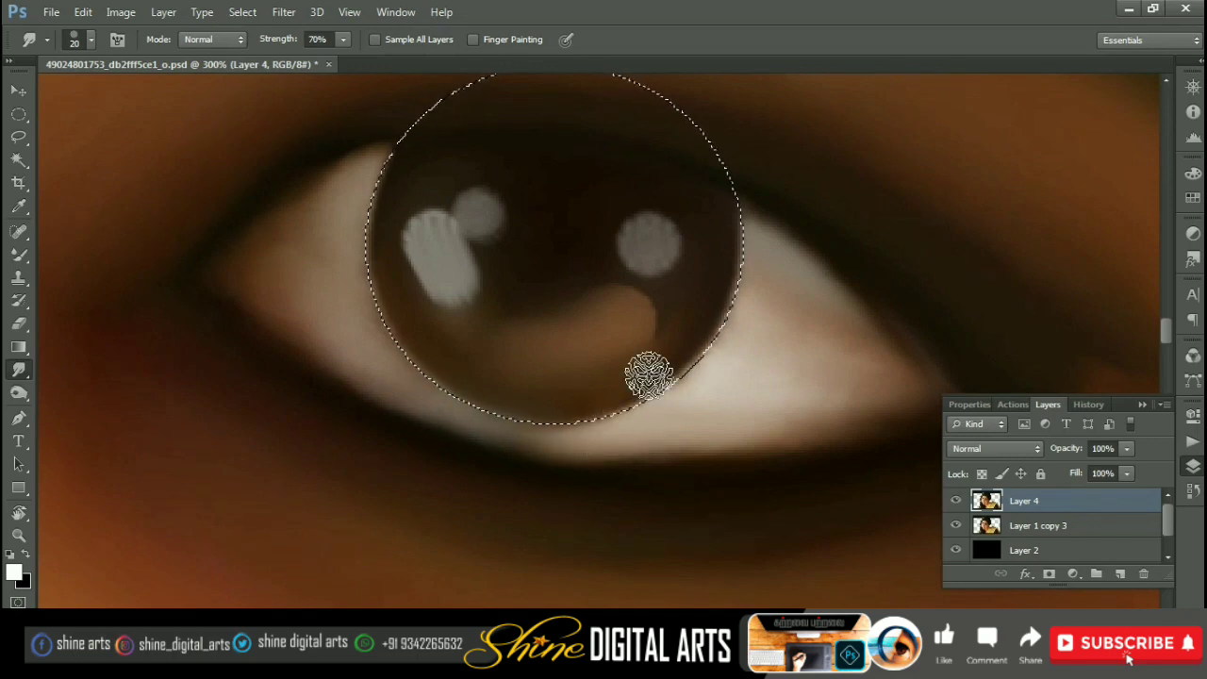
pyautogui.hotkey('ctrl', 'd')
# Step: Set Smudge strength to 80%, resize the brush, and zoom closely onto the left eye
pyautogui.press('[')
pyautogui.press('[')
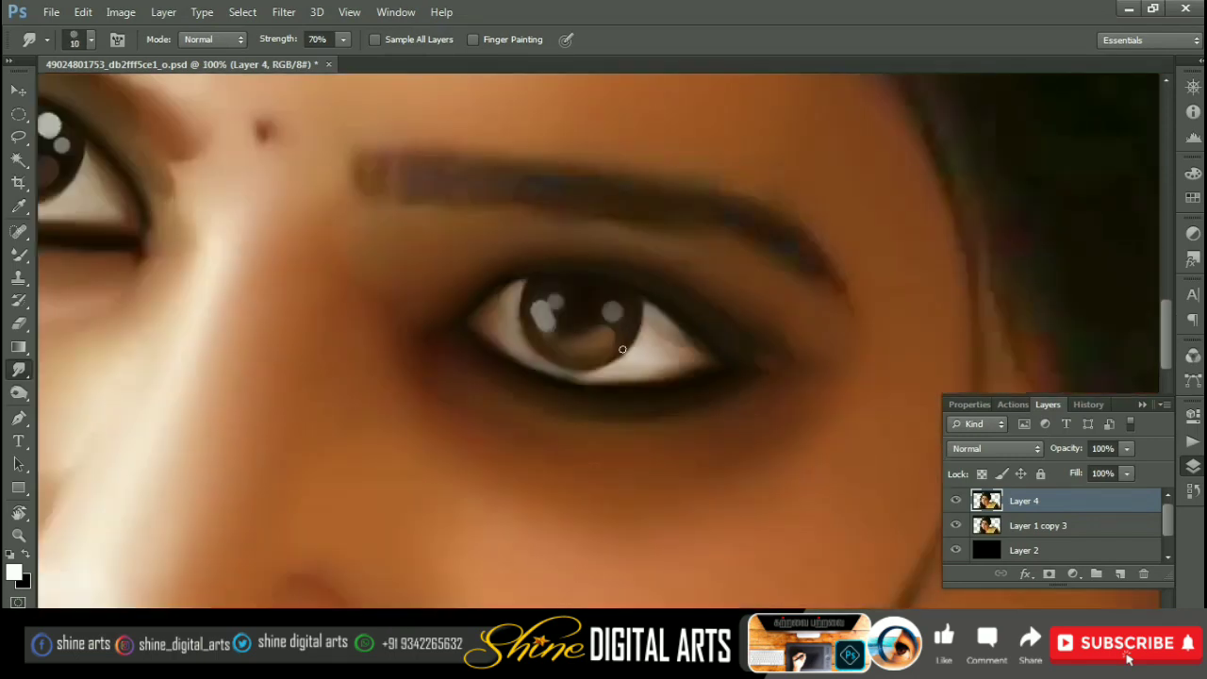
pyautogui.press(']')
pyautogui.press('7')
pyautogui.press('8')
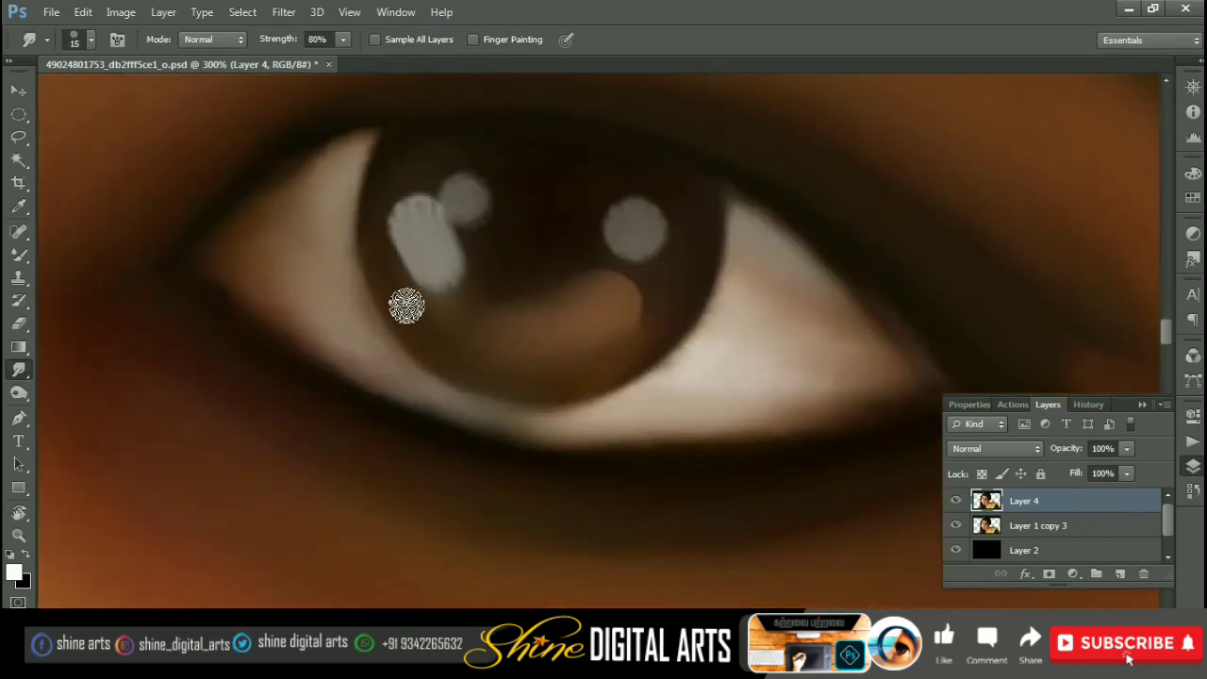
pyautogui.press('8')
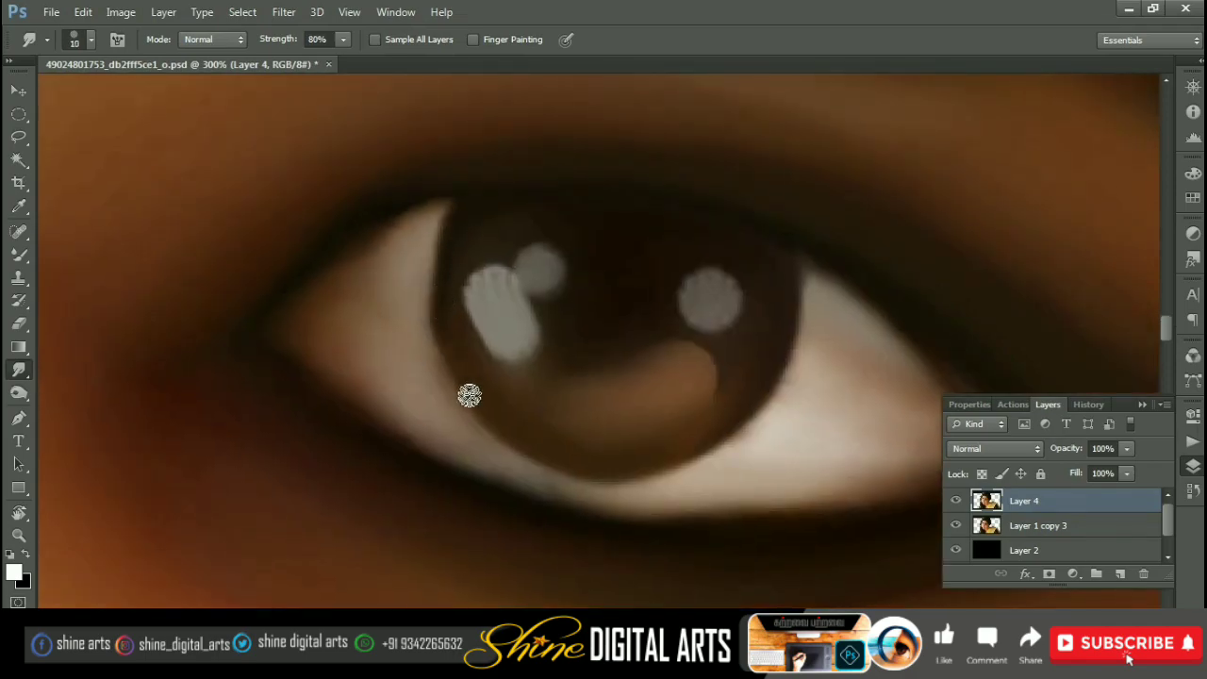
pyautogui.hotkey('ctrl', '-')
pyautogui.hotkey('ctrl', '-')
pyautogui.hotkey('ctrl', '-')
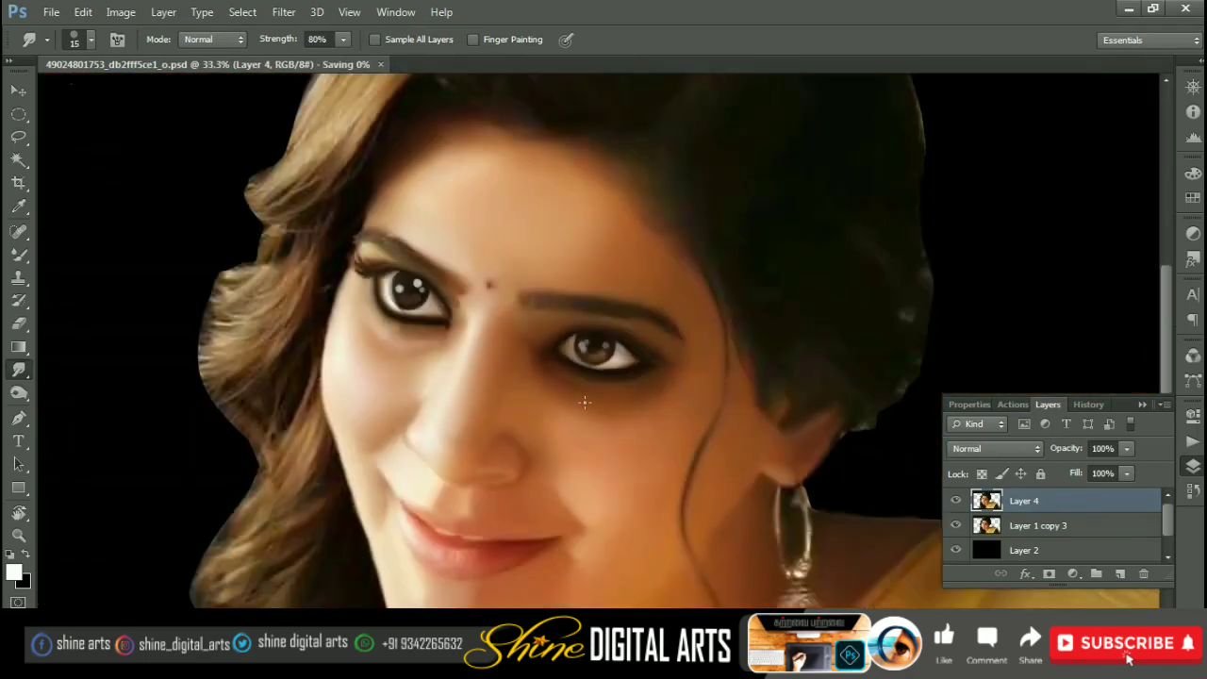
pyautogui.hotkey('ctrl', '+')
pyautogui.hotkey('ctrl', '+')
pyautogui.hotkey('ctrl', '+')
pyautogui.hotkey('ctrl', '+')
pyautogui.press('[')
# Step: Smear the left eye's dark iris edge softly into the surrounding white
pyautogui.moveTo(565, 225); pyautogui.dragTo(506, 294)
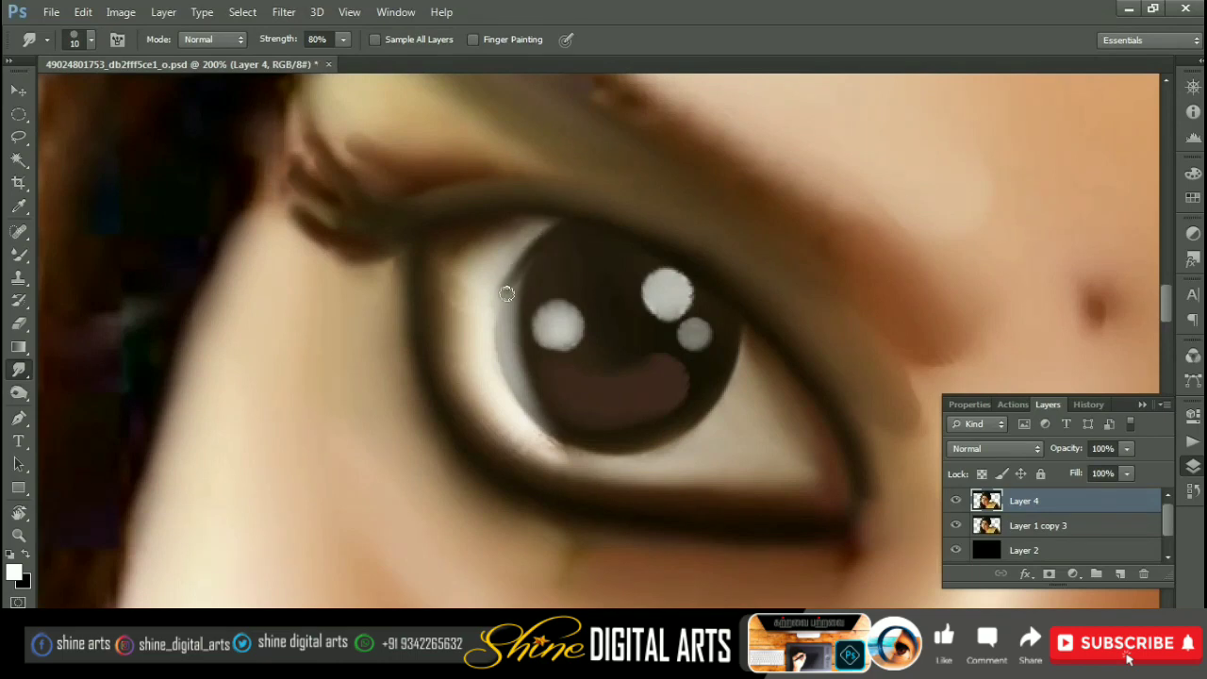
pyautogui.moveTo(571, 439)
pyautogui.mouseDown()
pyautogui.moveTo(519, 389)
pyautogui.moveTo(515, 282)
pyautogui.mouseUp()
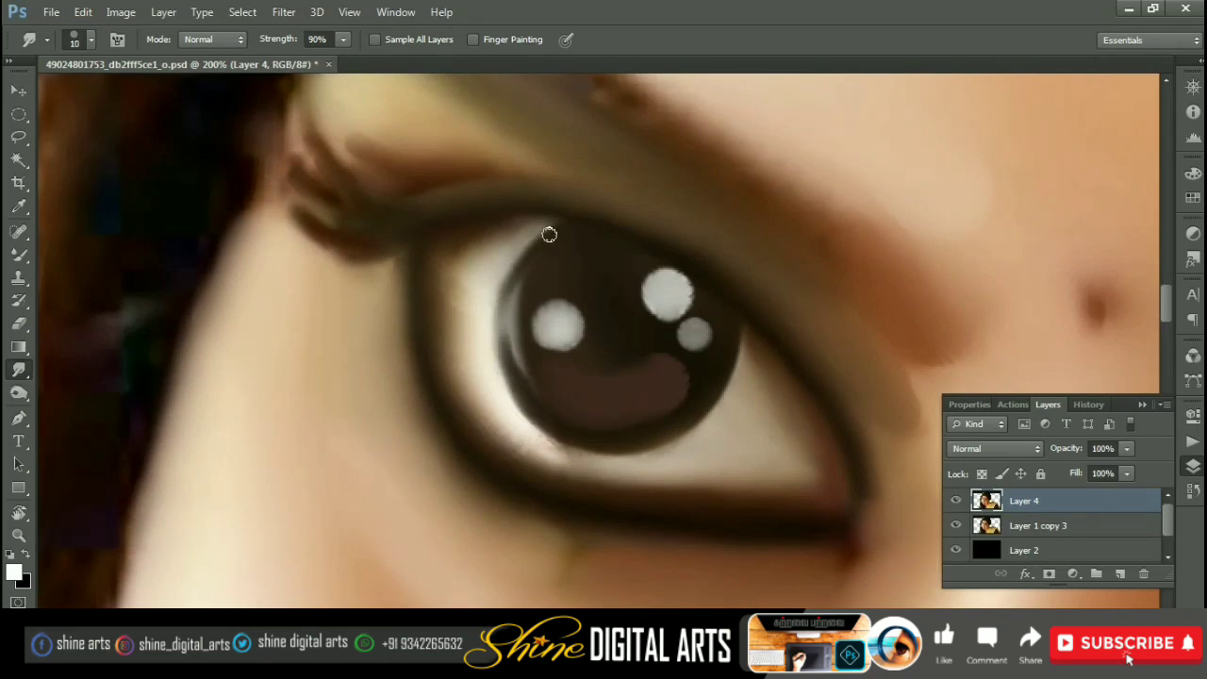
pyautogui.press(']')
pyautogui.press('[')
pyautogui.press('7')
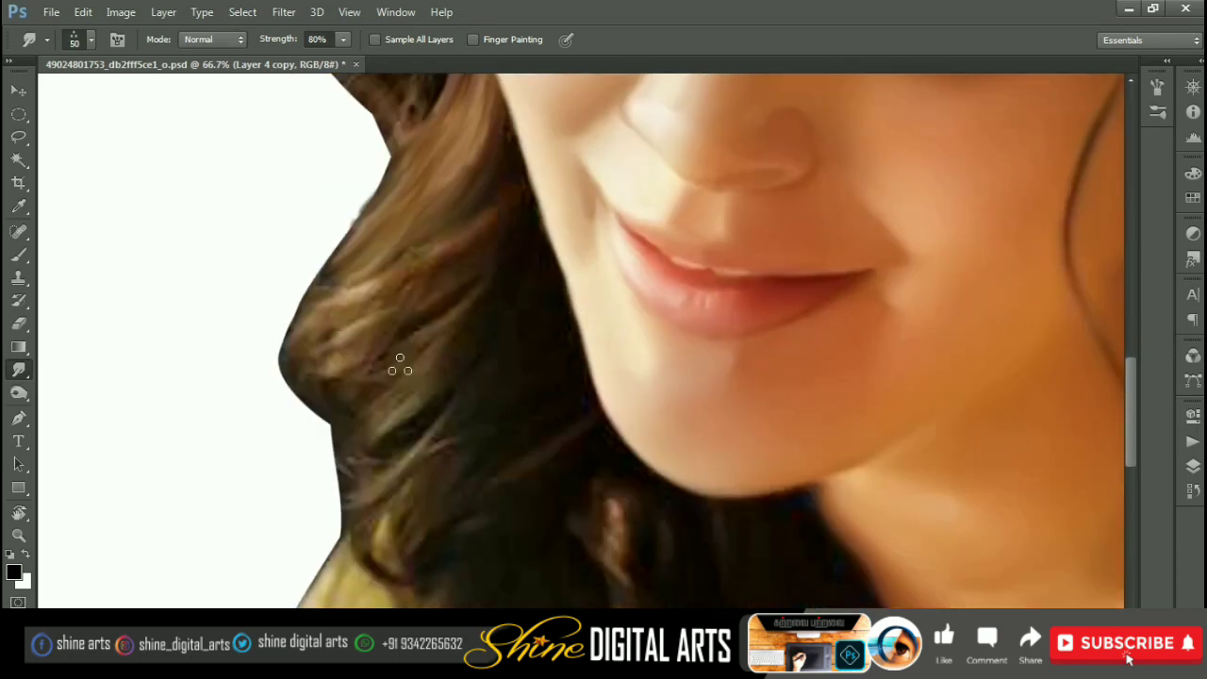
# Step: Enlarge the Smudge brush and streak the hair beside the neck upward into strands
pyautogui.press(']')
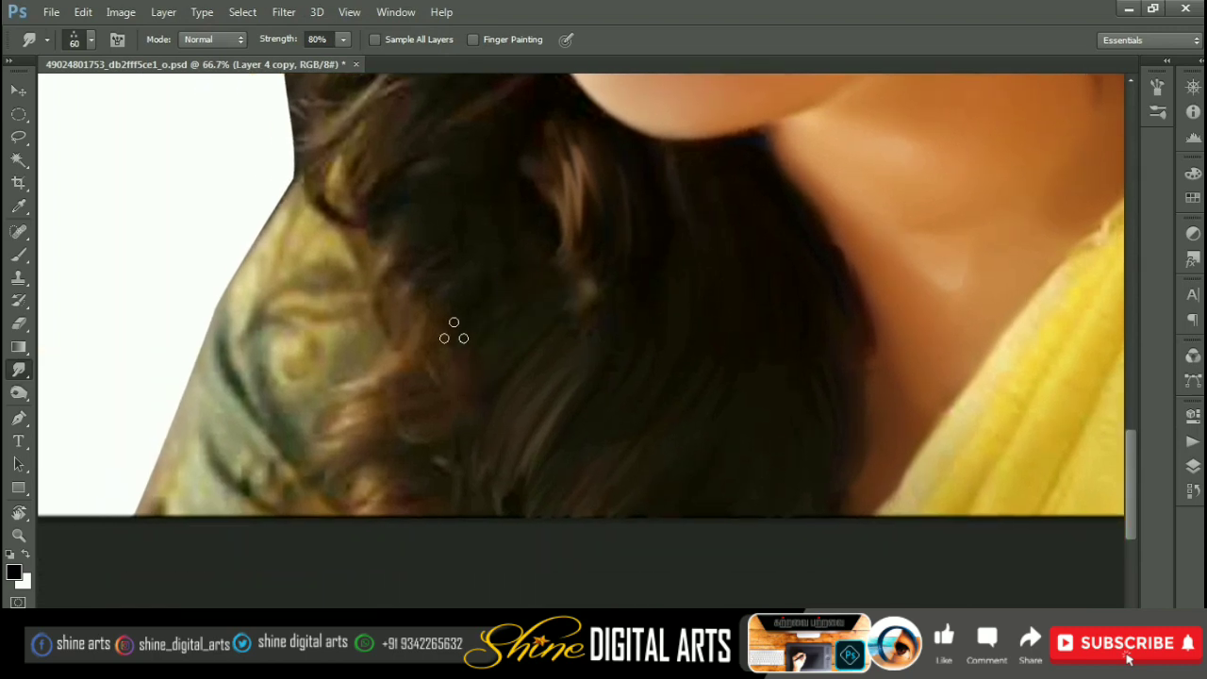
pyautogui.moveTo(453, 330); pyautogui.dragTo(505, 390)
pyautogui.moveTo(417, 387); pyautogui.dragTo(404, 308)
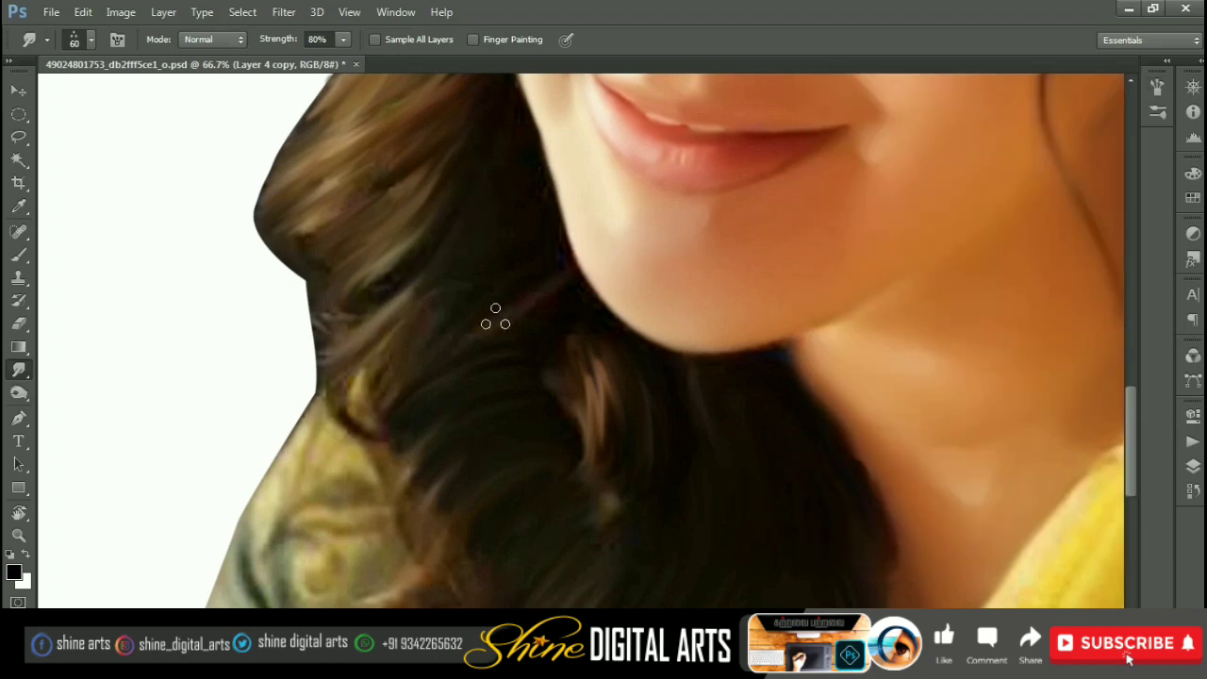
pyautogui.press('F5')
pyautogui.press('F5')
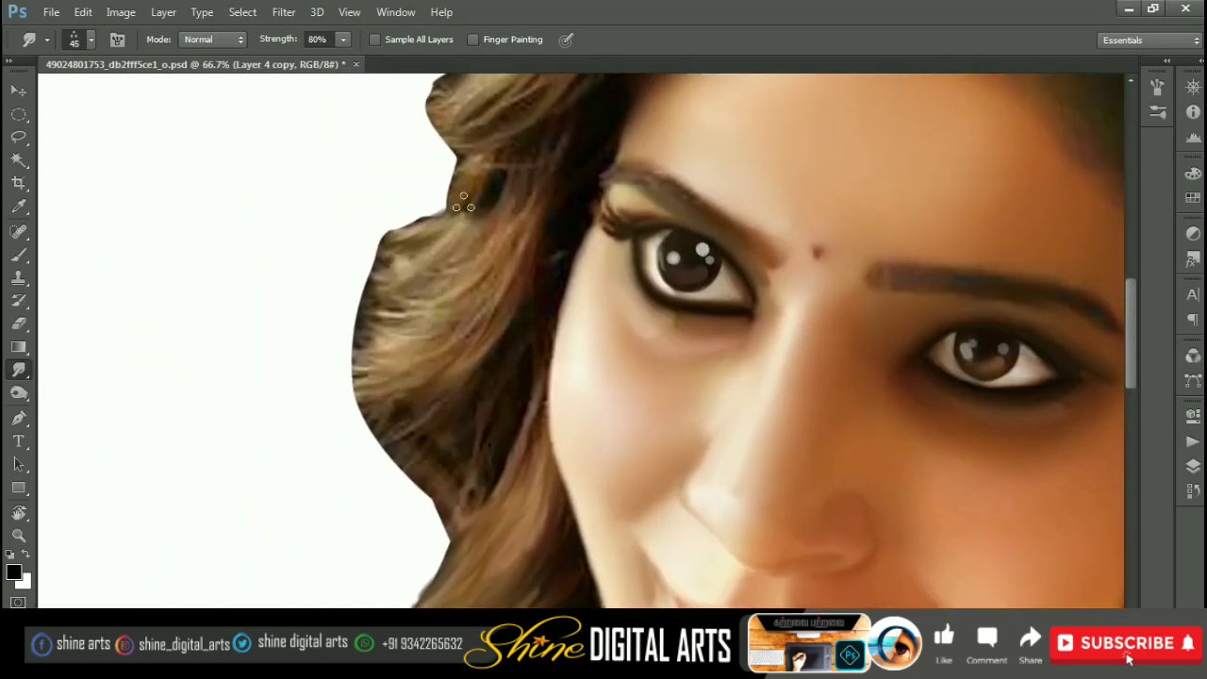
# Step: Smudge the hair at the temple, along the face and jaw into flowing lines
pyautogui.moveTo(469, 230); pyautogui.dragTo(563, 170)
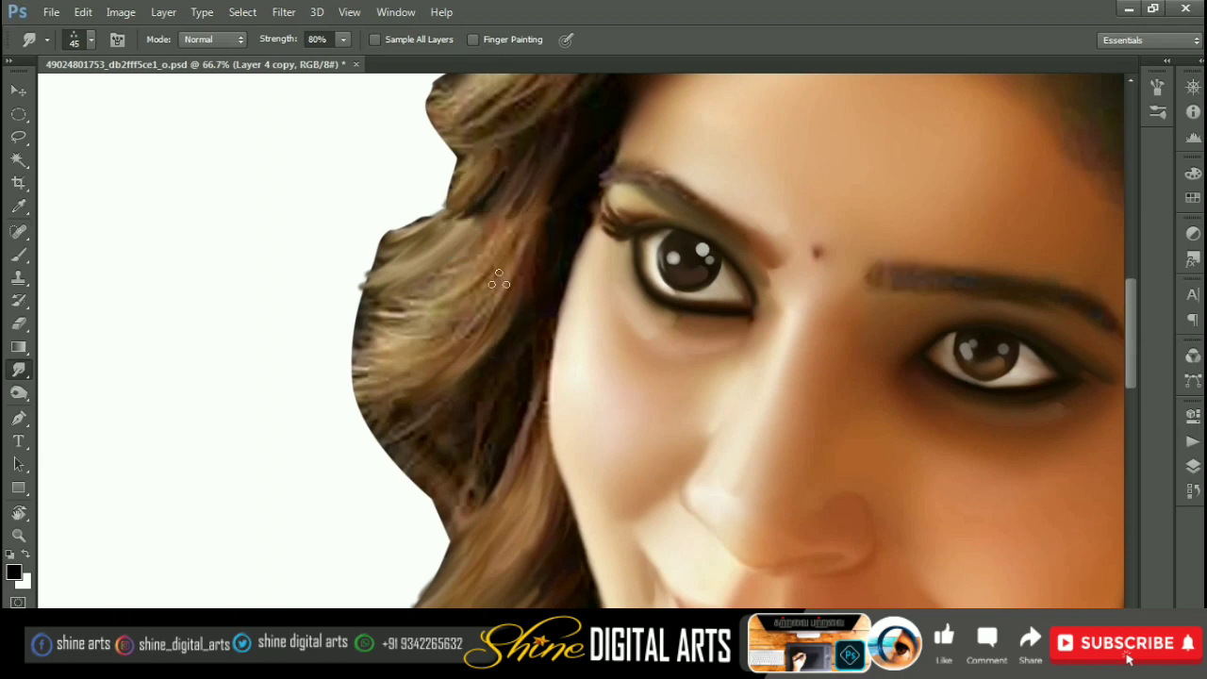
pyautogui.moveTo(499, 280); pyautogui.dragTo(498, 247)
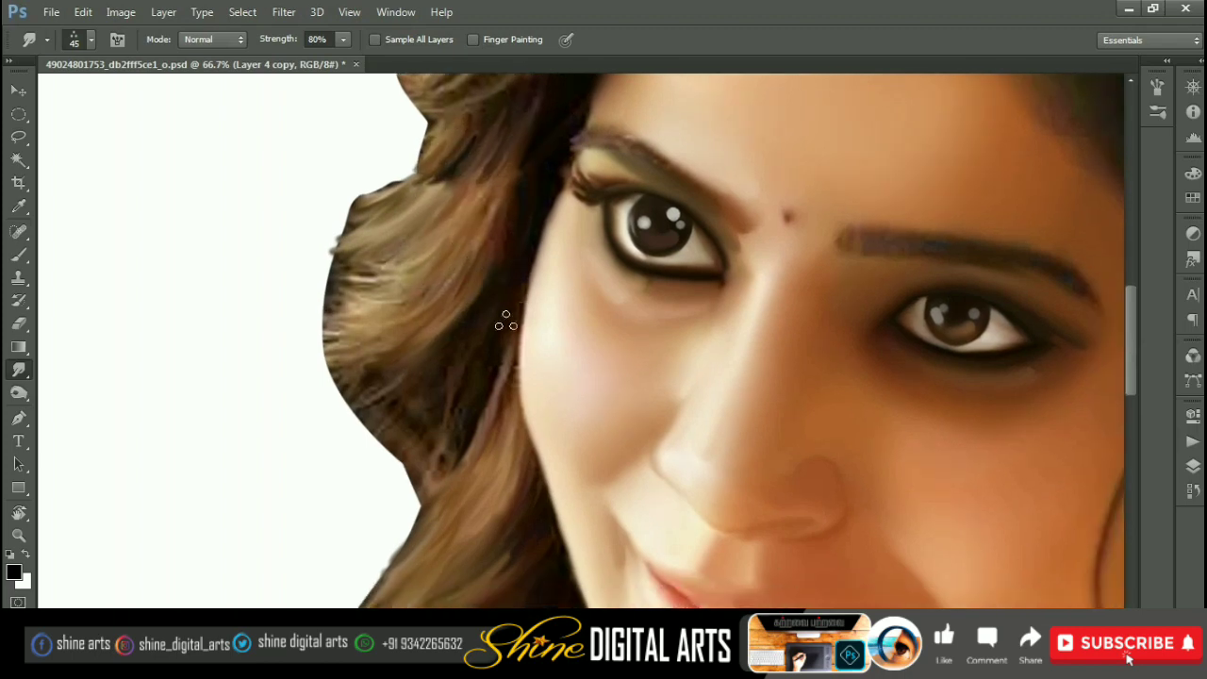
pyautogui.moveTo(484, 430)
pyautogui.mouseDown()
pyautogui.moveTo(439, 426)
pyautogui.moveTo(480, 368)
pyautogui.moveTo(437, 423)
pyautogui.mouseUp()
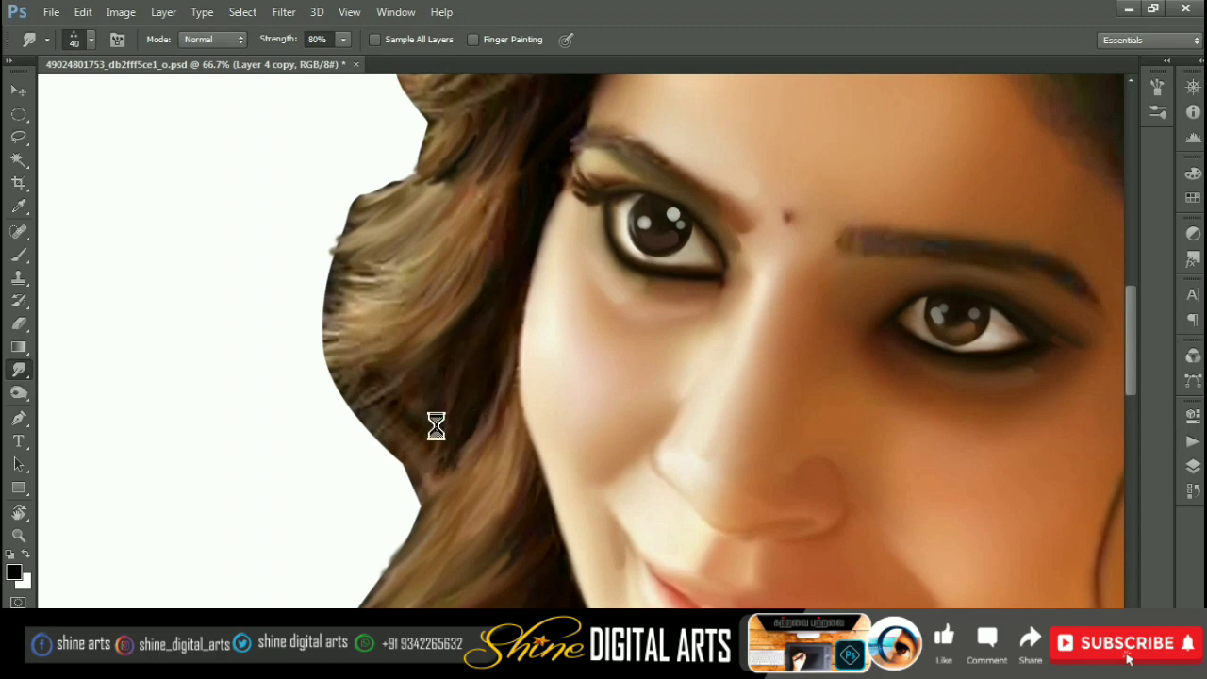
pyautogui.moveTo(348, 382)
pyautogui.mouseDown()
pyautogui.moveTo(402, 424)
pyautogui.moveTo(471, 404)
pyautogui.moveTo(448, 404)
pyautogui.mouseUp()
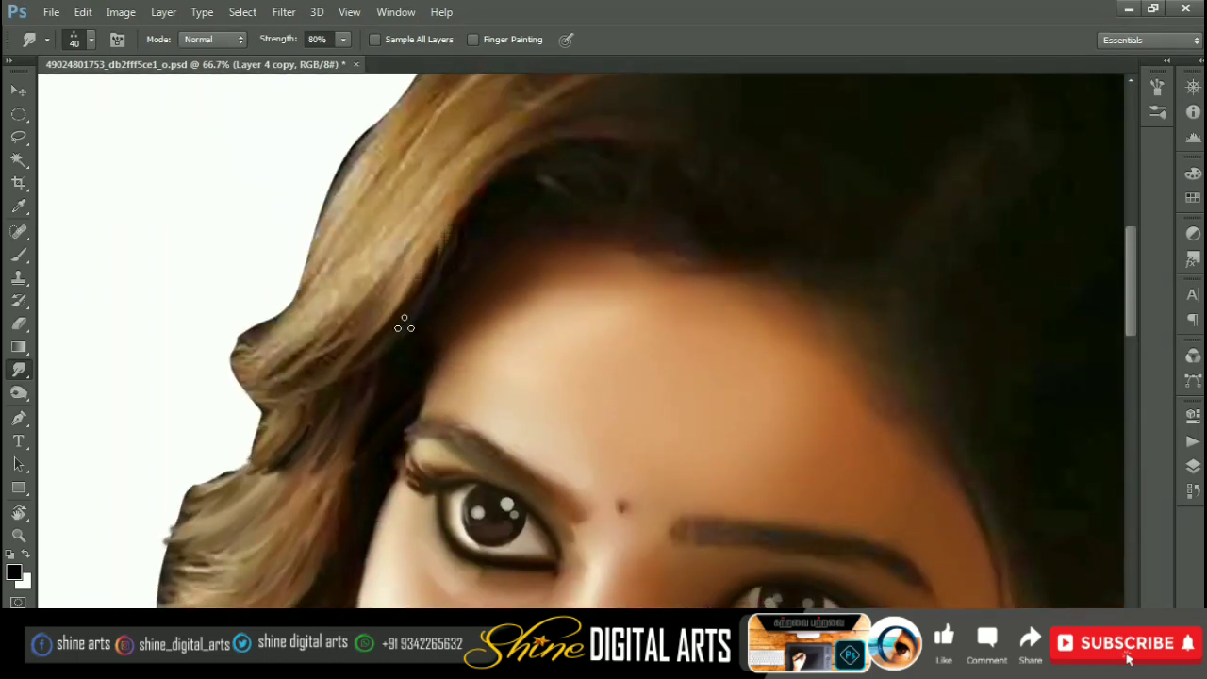
# Step: Streak the strands along the left hair edge and upper-left hairline
pyautogui.moveTo(284, 397); pyautogui.dragTo(335, 335)
pyautogui.moveTo(283, 368); pyautogui.dragTo(349, 302)
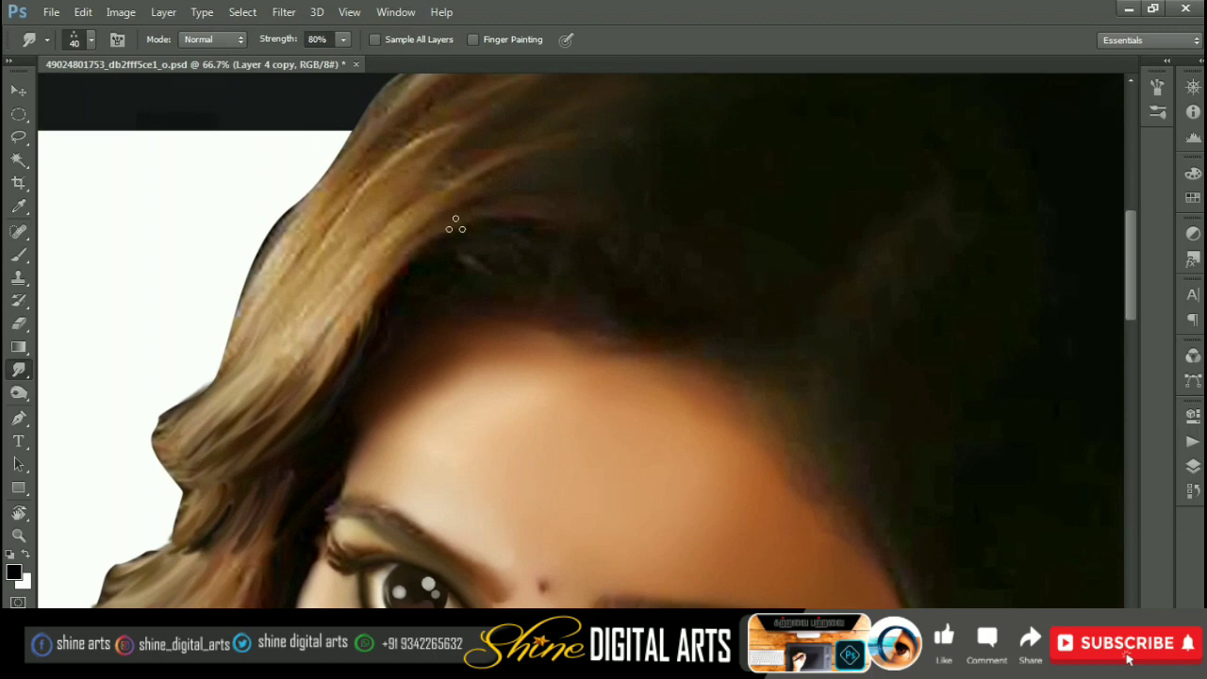
pyautogui.moveTo(453, 229); pyautogui.dragTo(309, 369)
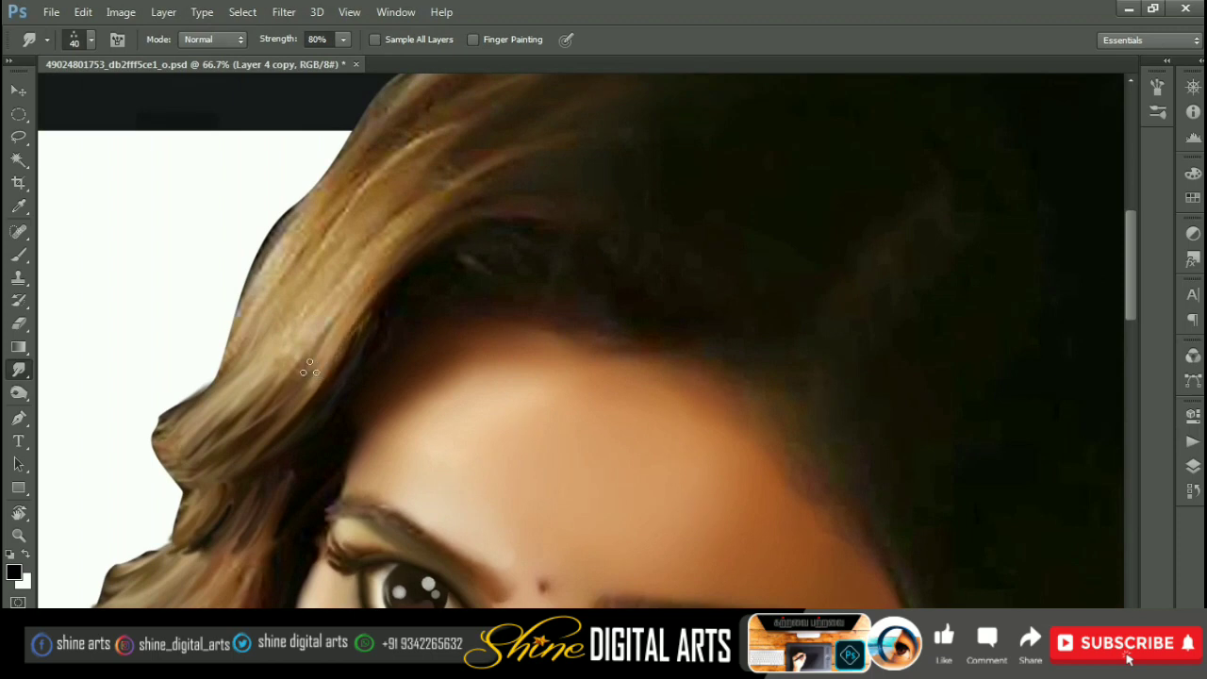
pyautogui.moveTo(518, 167); pyautogui.dragTo(297, 354)
pyautogui.moveTo(415, 222)
pyautogui.mouseDown()
pyautogui.moveTo(330, 300)
pyautogui.moveTo(372, 202)
pyautogui.moveTo(274, 293)
pyautogui.mouseUp()
pyautogui.moveTo(293, 231)
pyautogui.mouseDown()
pyautogui.moveTo(363, 165)
pyautogui.moveTo(264, 269)
pyautogui.mouseUp()
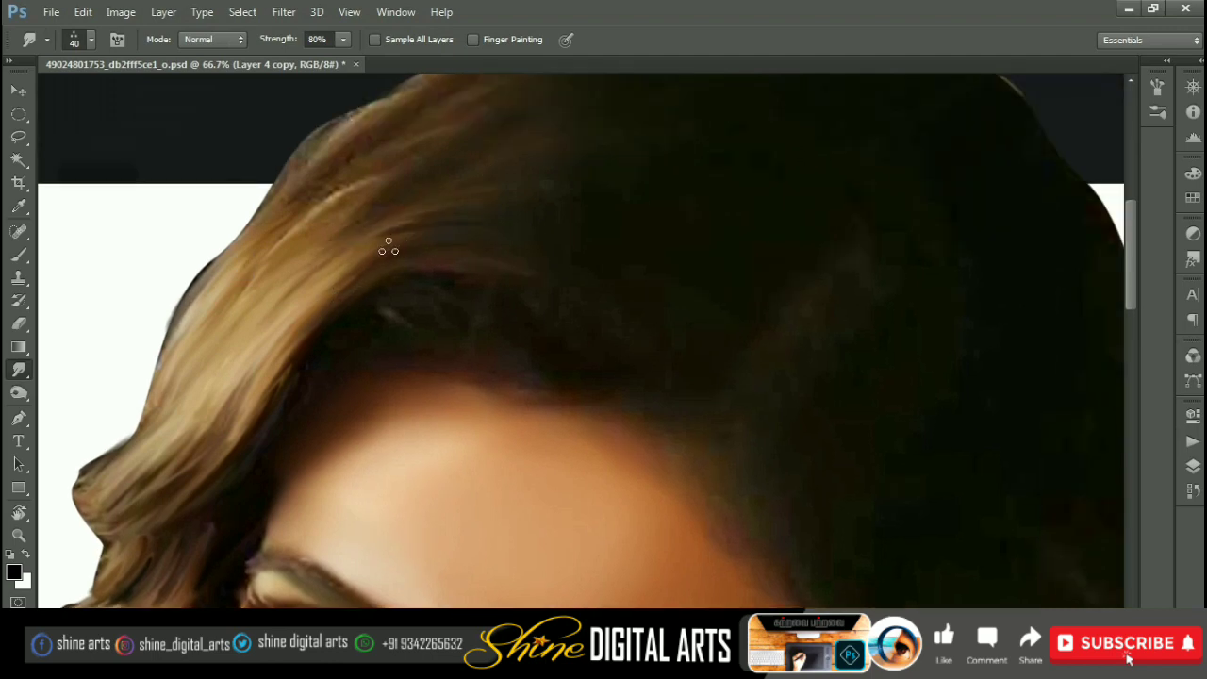
# Step: Pan around the head, enlarge the Smudge brush, and zoom out to frame the portrait
pyautogui.scroll(2, 391, 241)
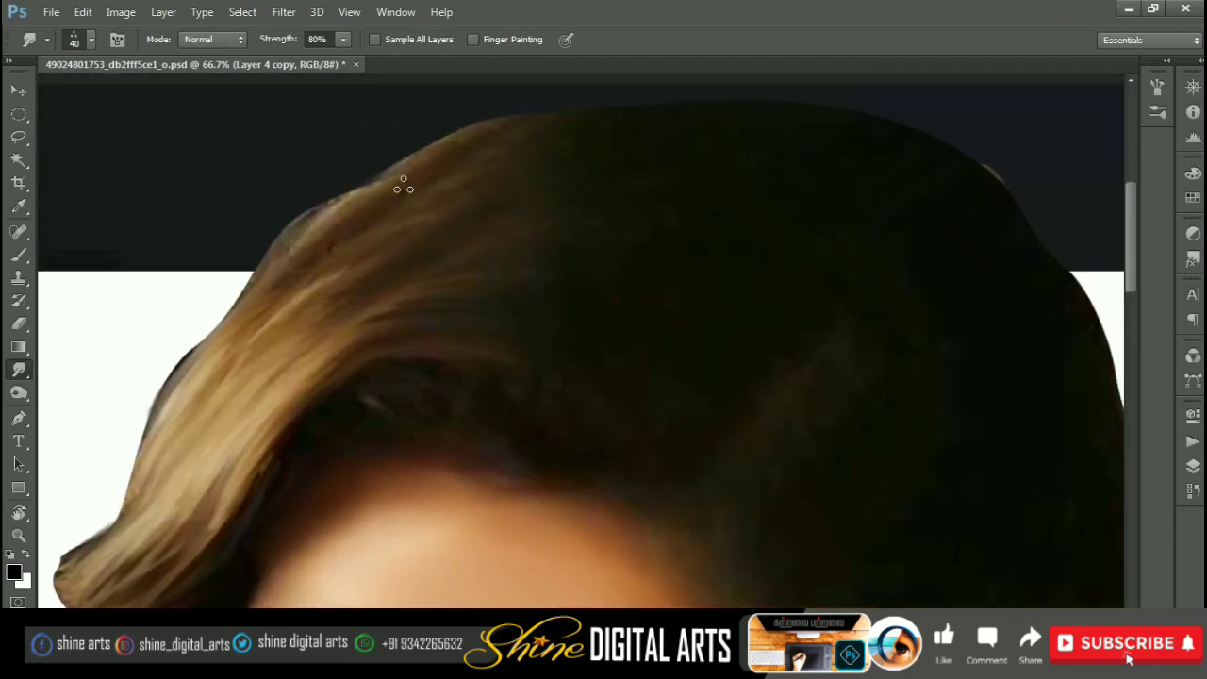
pyautogui.scroll(-2, 477, 248)
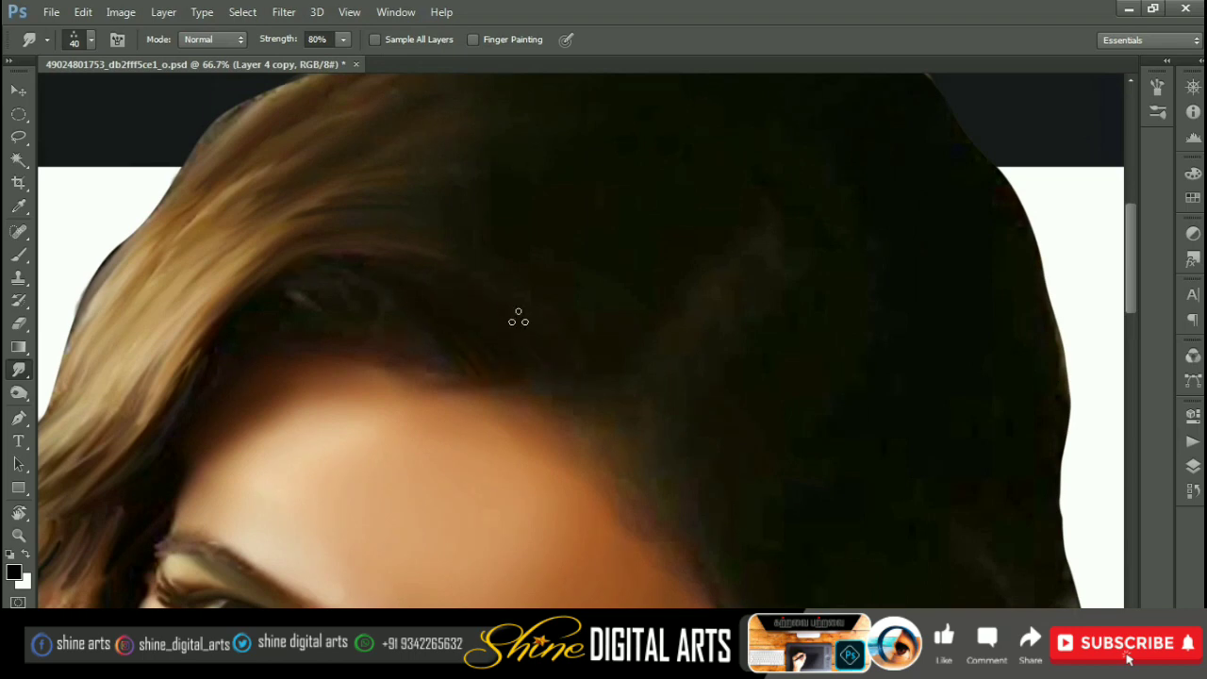
pyautogui.scroll(-1, 390, 291)
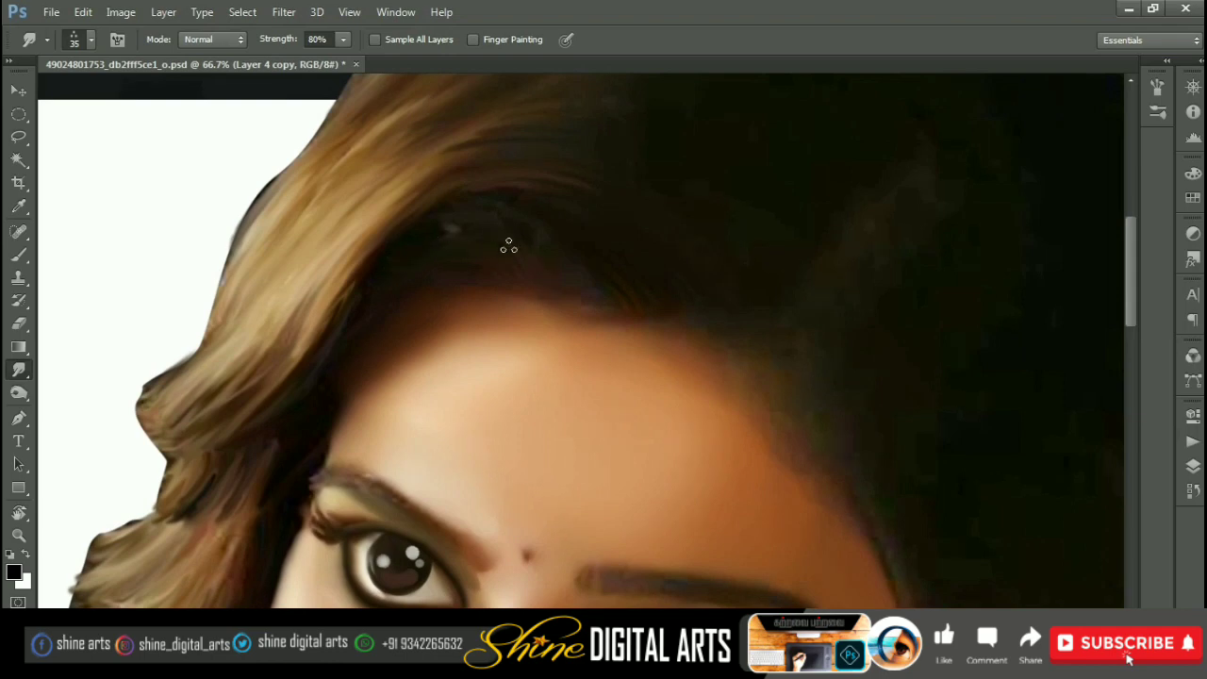
pyautogui.hscroll(1, 456, 235)
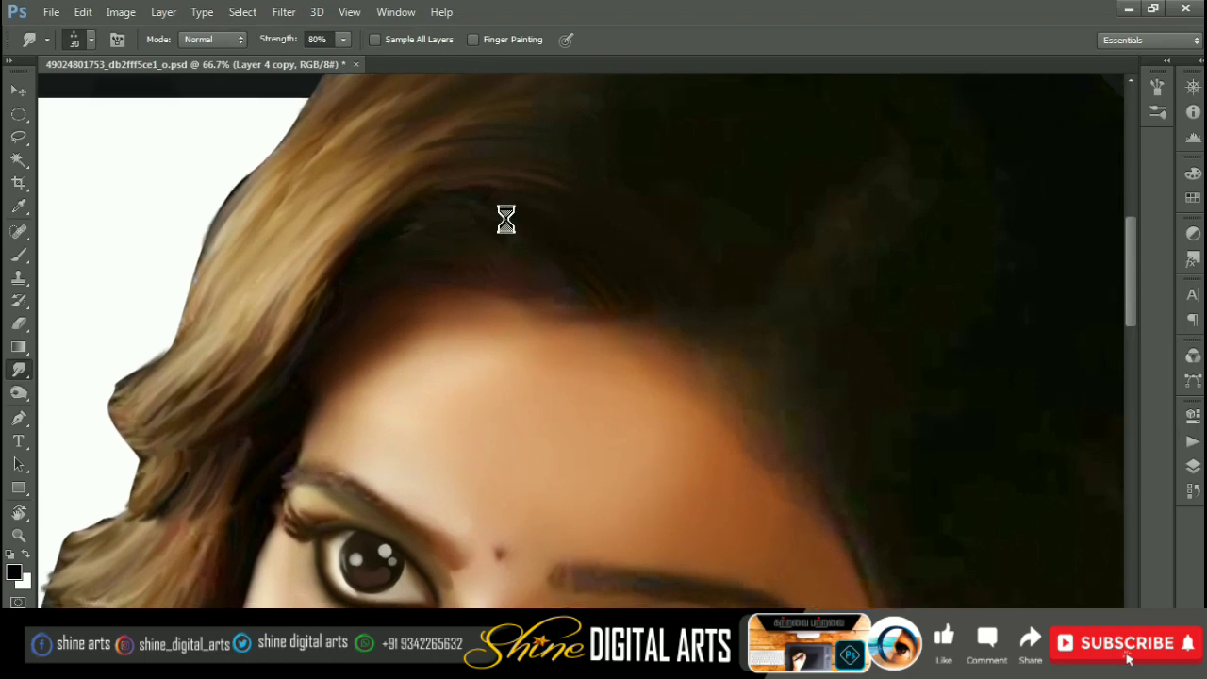
pyautogui.scroll(-1, 534, 252)
pyautogui.hscroll(1, 534, 251)
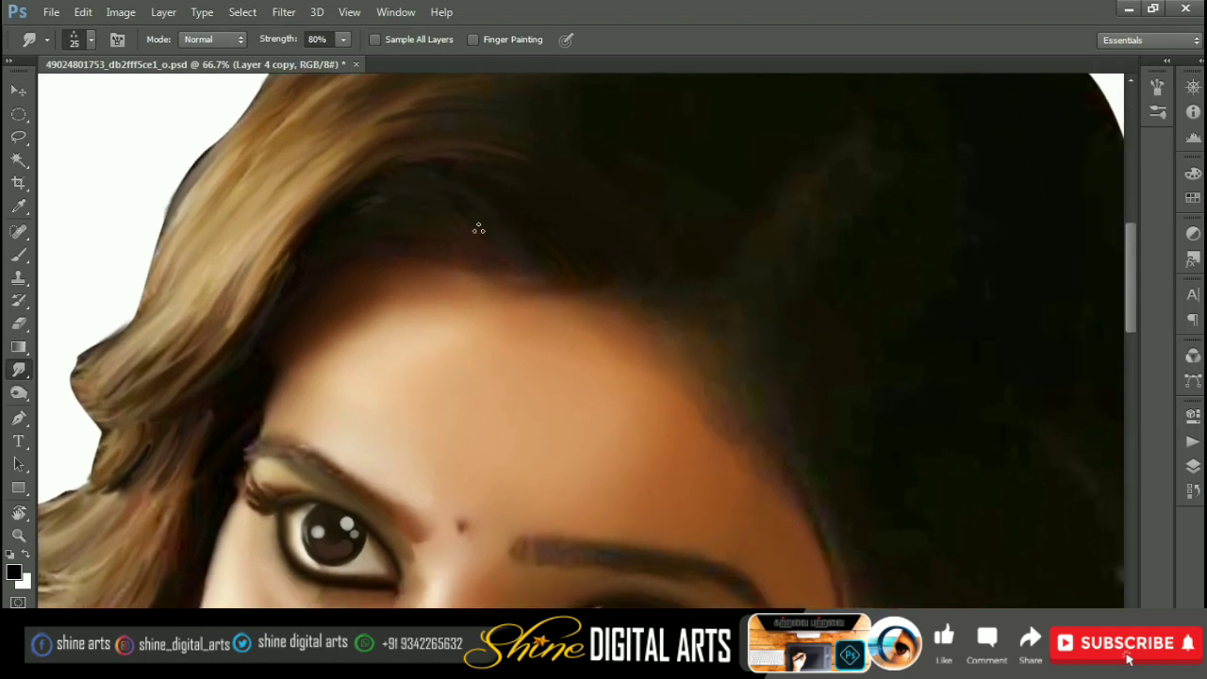
pyautogui.scroll(2, 478, 228)
pyautogui.hscroll(-2, 478, 228)
pyautogui.scroll(2, 519, 239)
pyautogui.hscroll(2, 519, 240)
pyautogui.hscroll(2, 638, 305)
pyautogui.press(']')
pyautogui.press(']')
pyautogui.press(']')
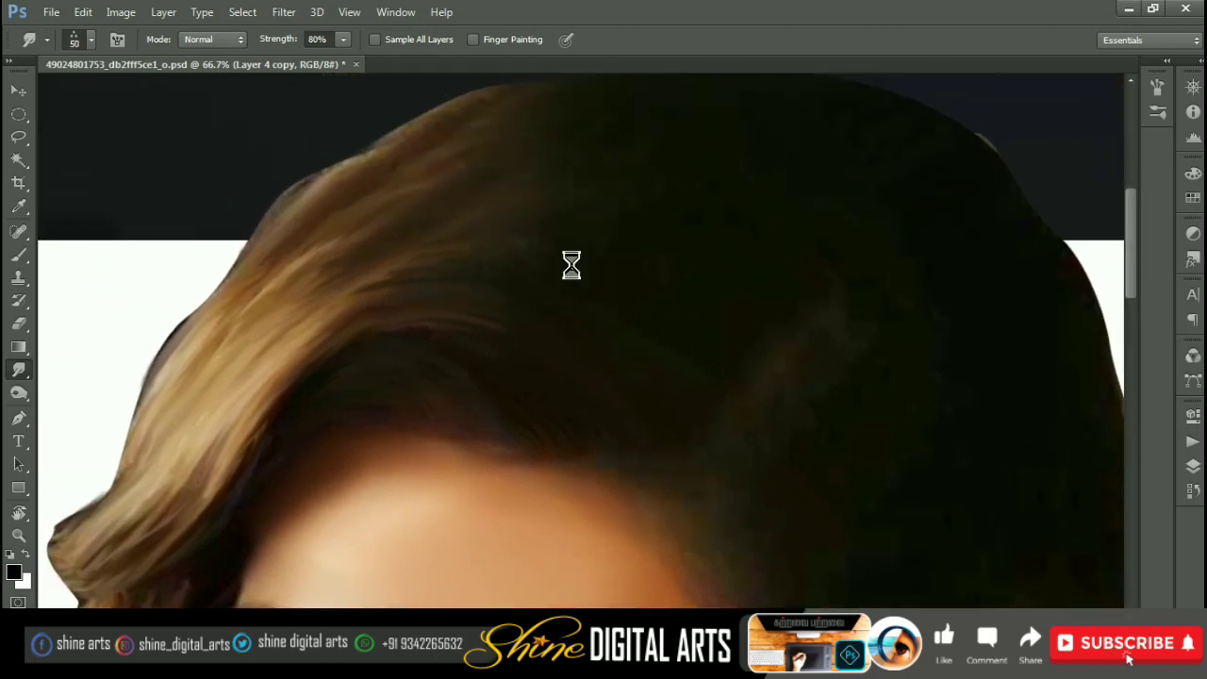
pyautogui.hotkey('ctrl', '-')
pyautogui.hotkey('ctrl', '-')
pyautogui.click(531, 254)
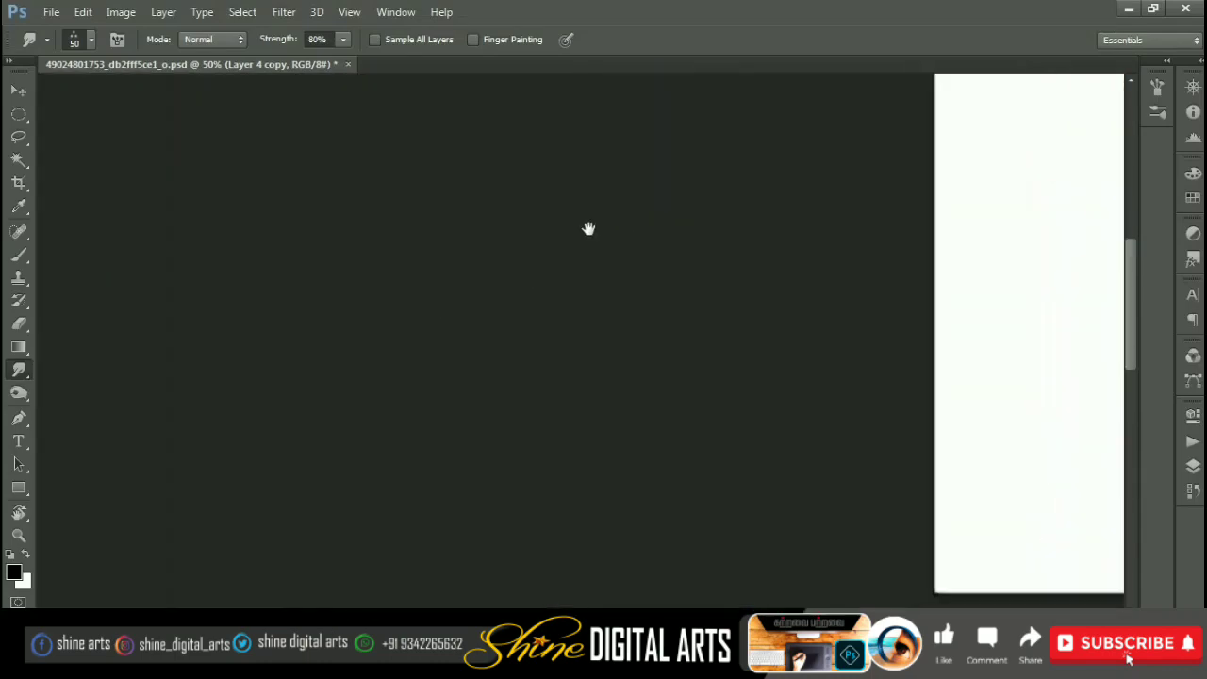
# Step: Zoom to 50% over the top of the head and shrink the Smudge brush
pyautogui.scroll(3, 510, 264)
pyautogui.scroll(7, 444, 304)
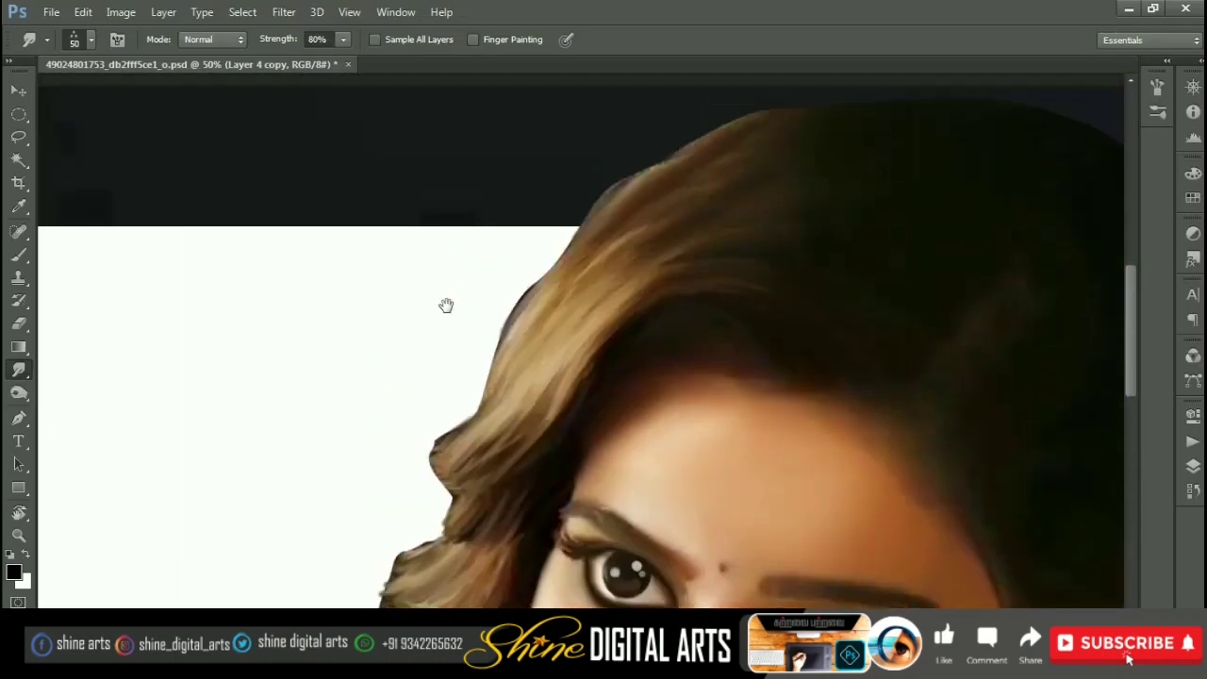
pyautogui.scroll(-7, 493, 179)
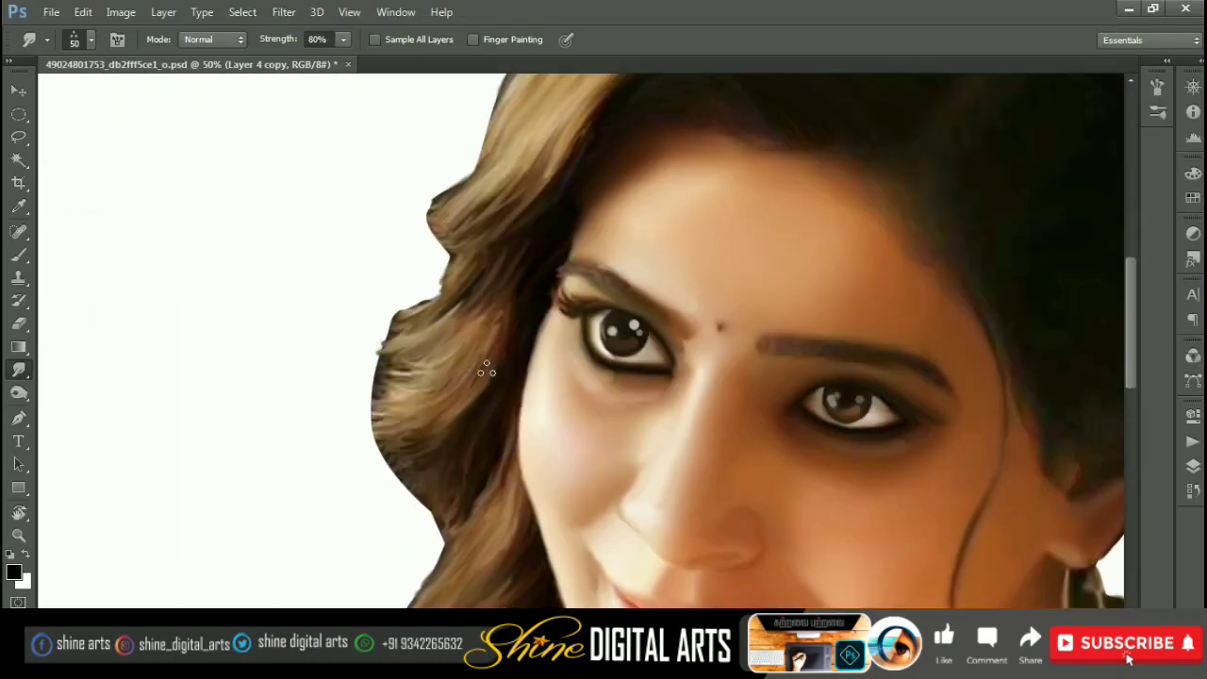
pyautogui.scroll(5, 566, 378)
pyautogui.hscroll(8, 566, 377)
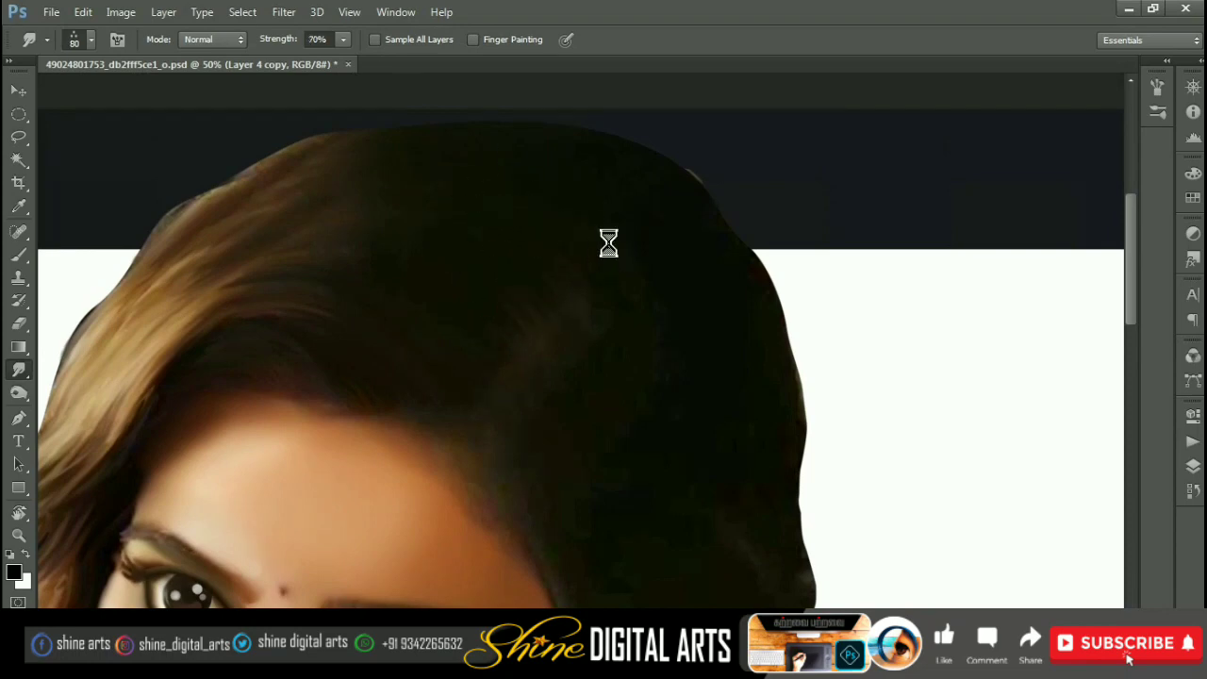
pyautogui.hscroll(-3, 585, 236)
pyautogui.scroll(-1, 547, 255)
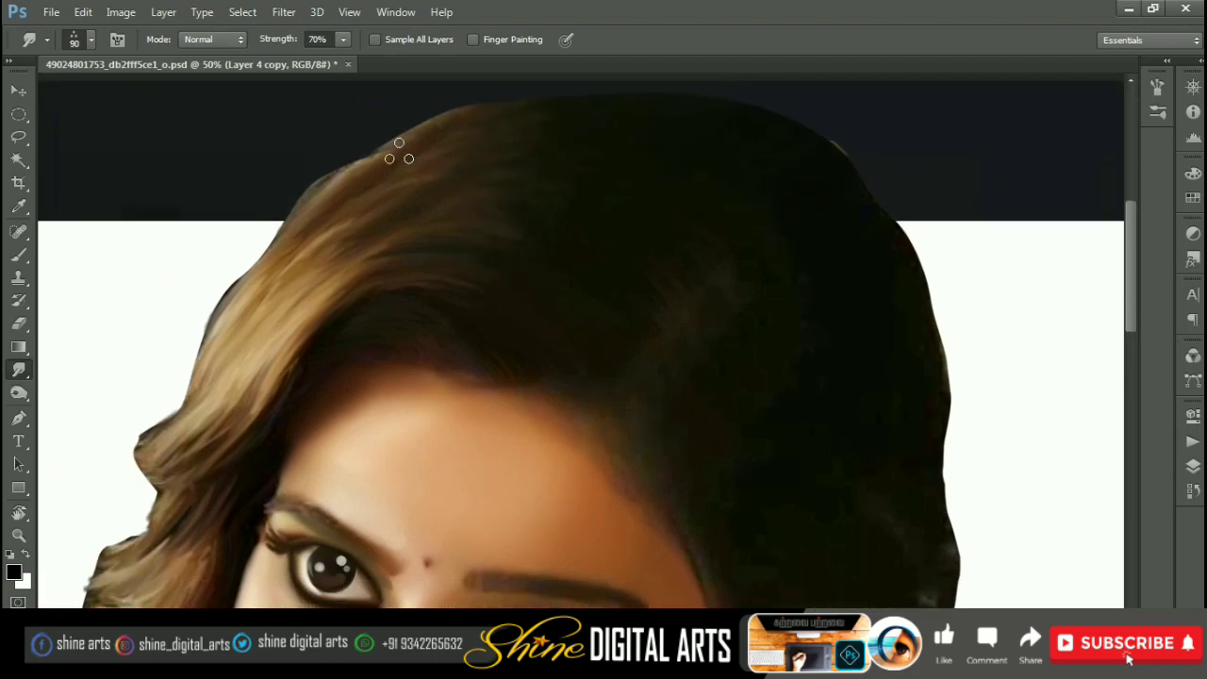
pyautogui.scroll(-2, 415, 188)
pyautogui.hscroll(3, 415, 189)
pyautogui.press('[')
pyautogui.press('[')
pyautogui.press('[')
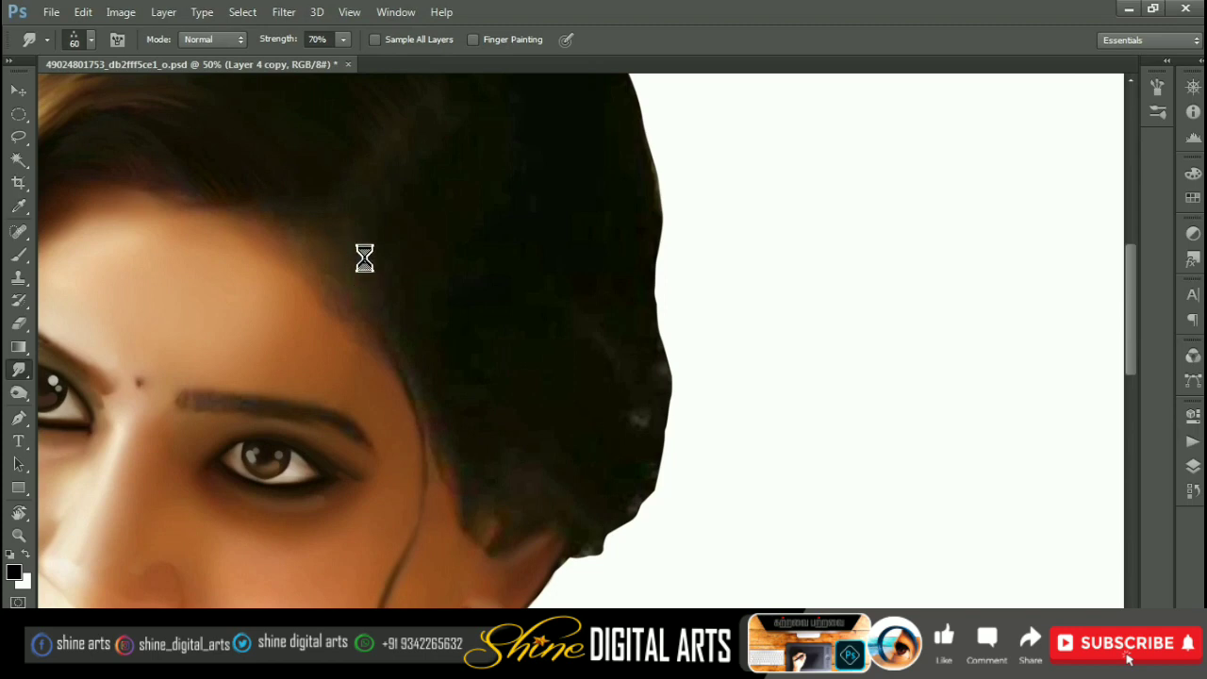
# Step: Set the Smudge brush to 80 px and smooth the hair along the head's right edge
pyautogui.scroll(3, 342, 302)
pyautogui.hscroll(1, 343, 302)
pyautogui.press(']')
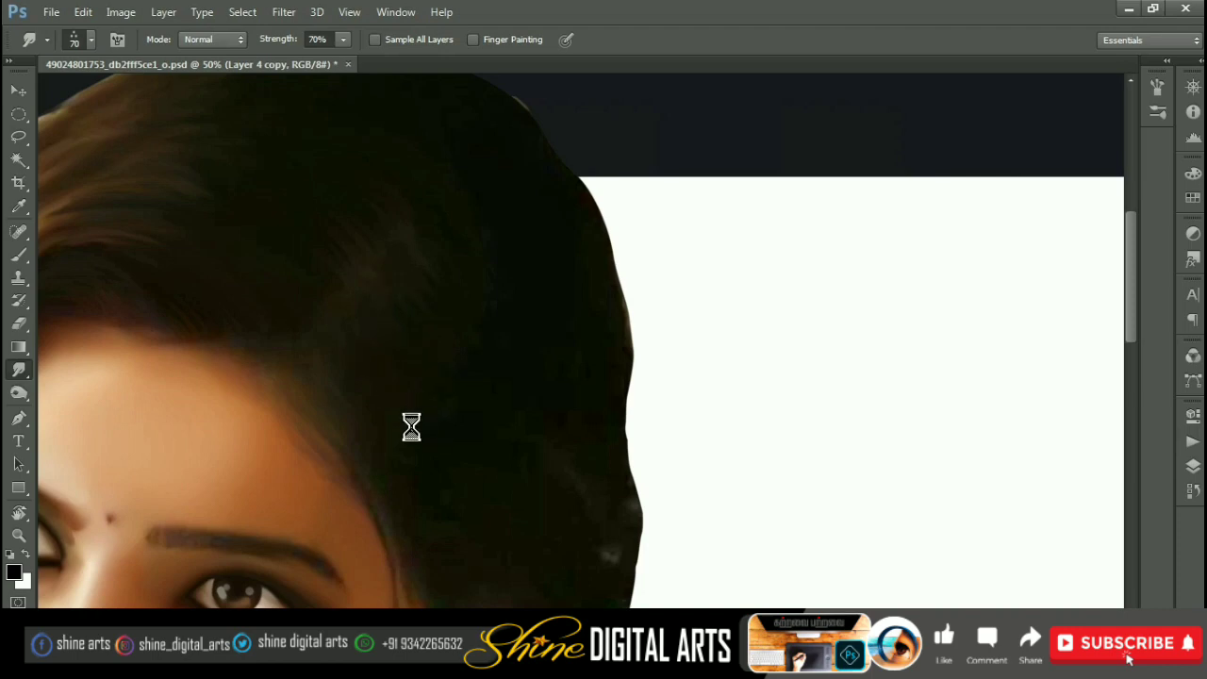
pyautogui.scroll(-1, 313, 356)
pyautogui.scroll(-1, 531, 275)
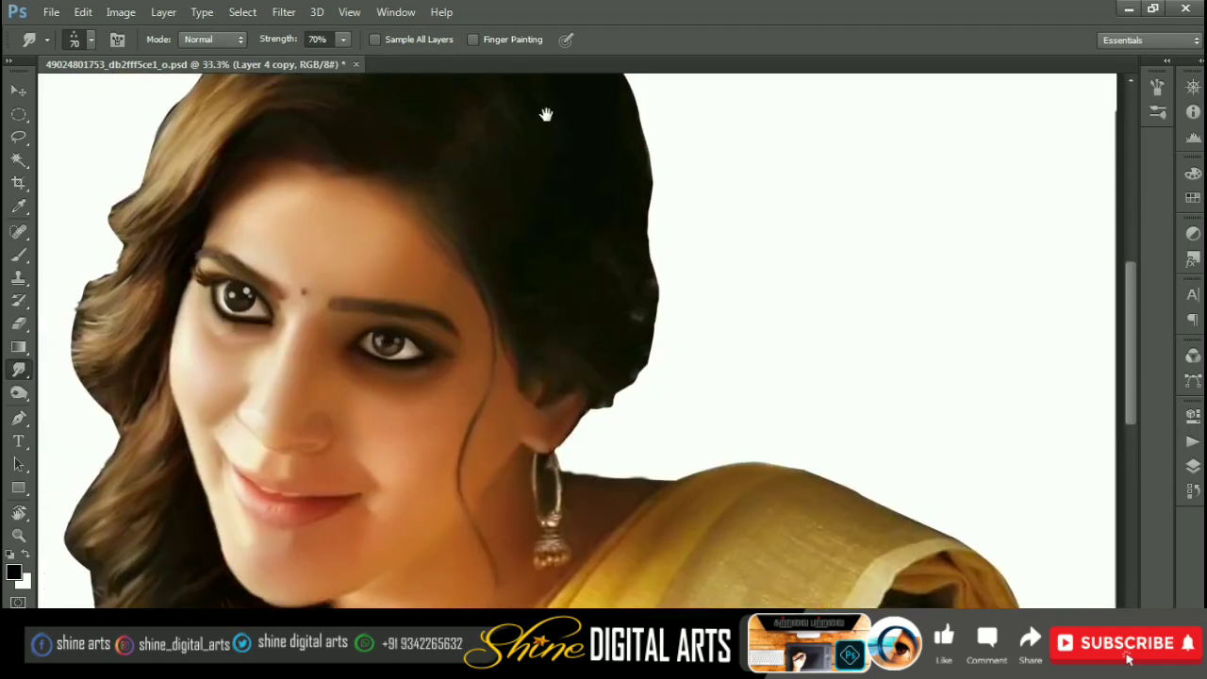
pyautogui.scroll(1, 537, 292)
pyautogui.scroll(1, 512, 302)
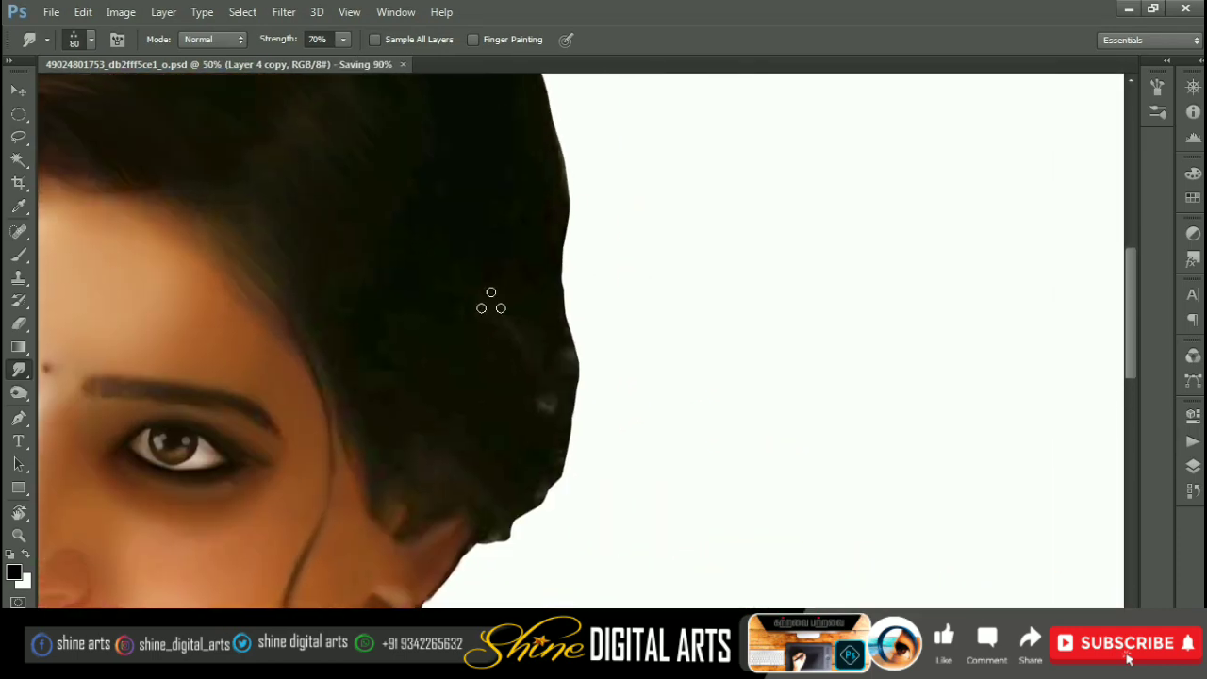
pyautogui.press(']')
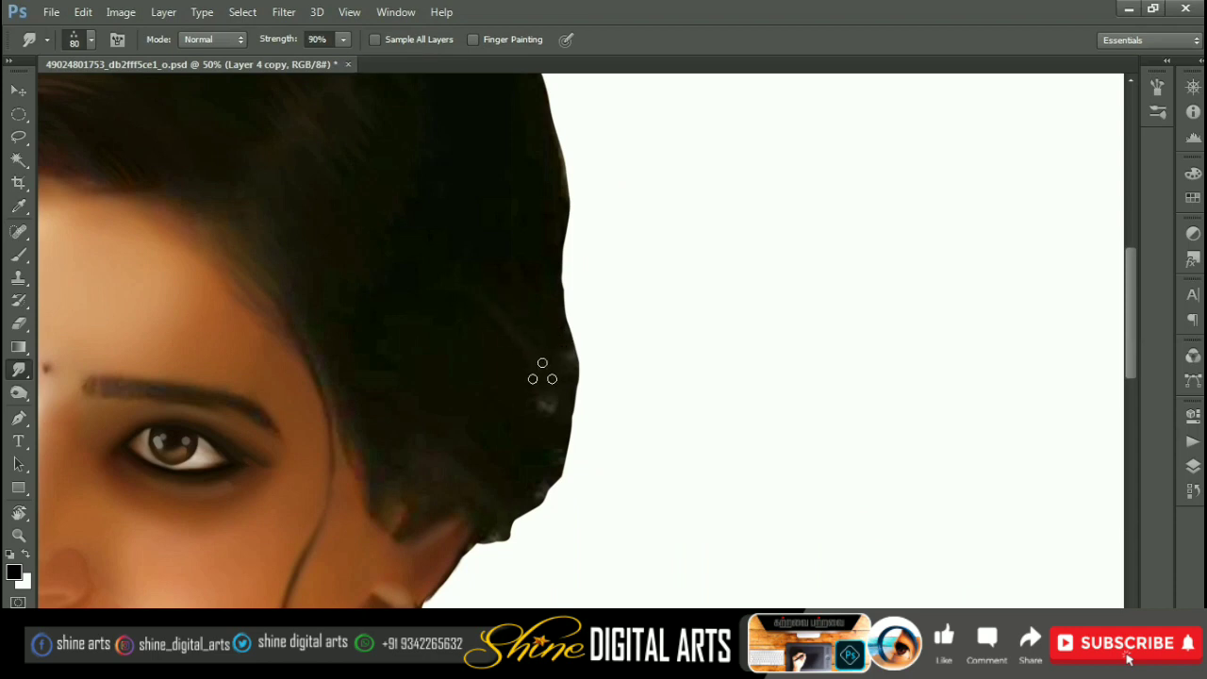
pyautogui.moveTo(551, 409); pyautogui.dragTo(528, 404)
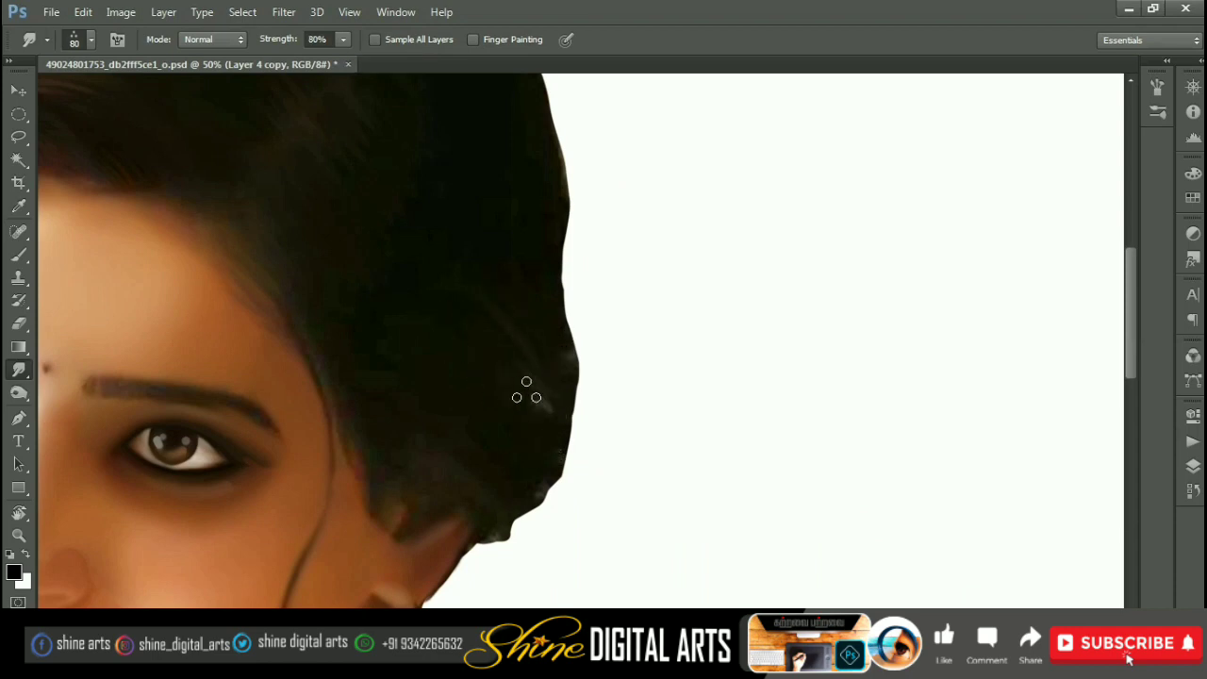
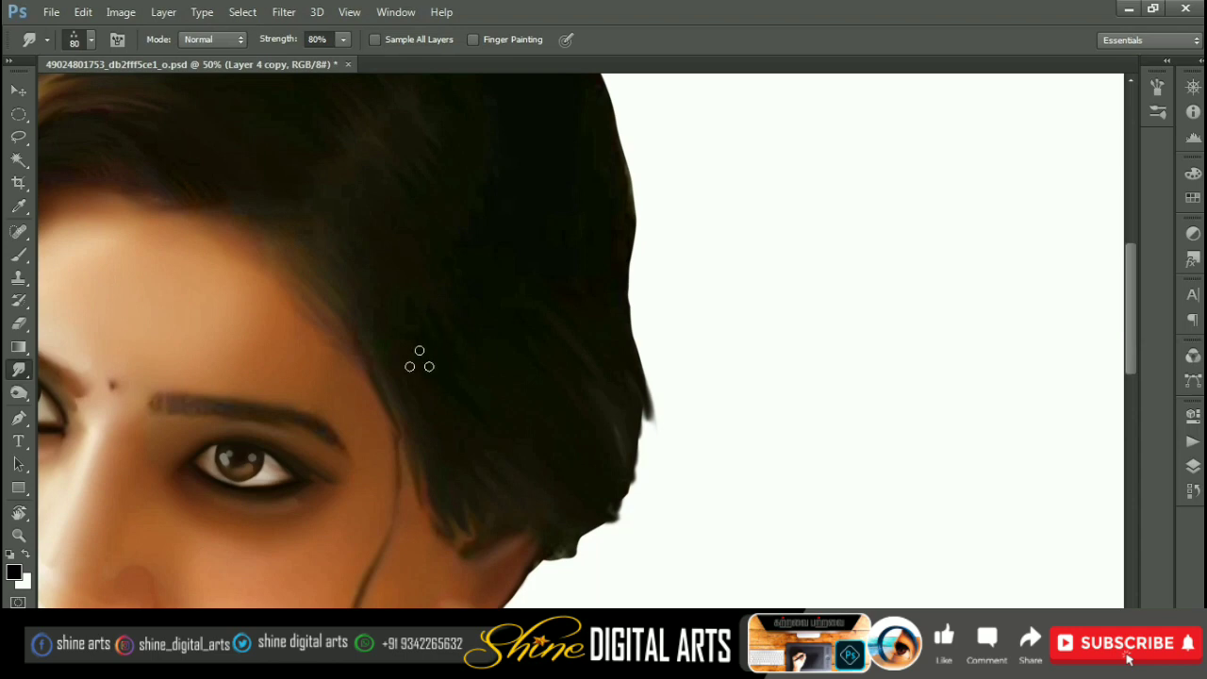
# Step: Smudge the front tip of the eyebrow with a smaller Smudge brush
pyautogui.moveTo(419, 358); pyautogui.dragTo(353, 486)
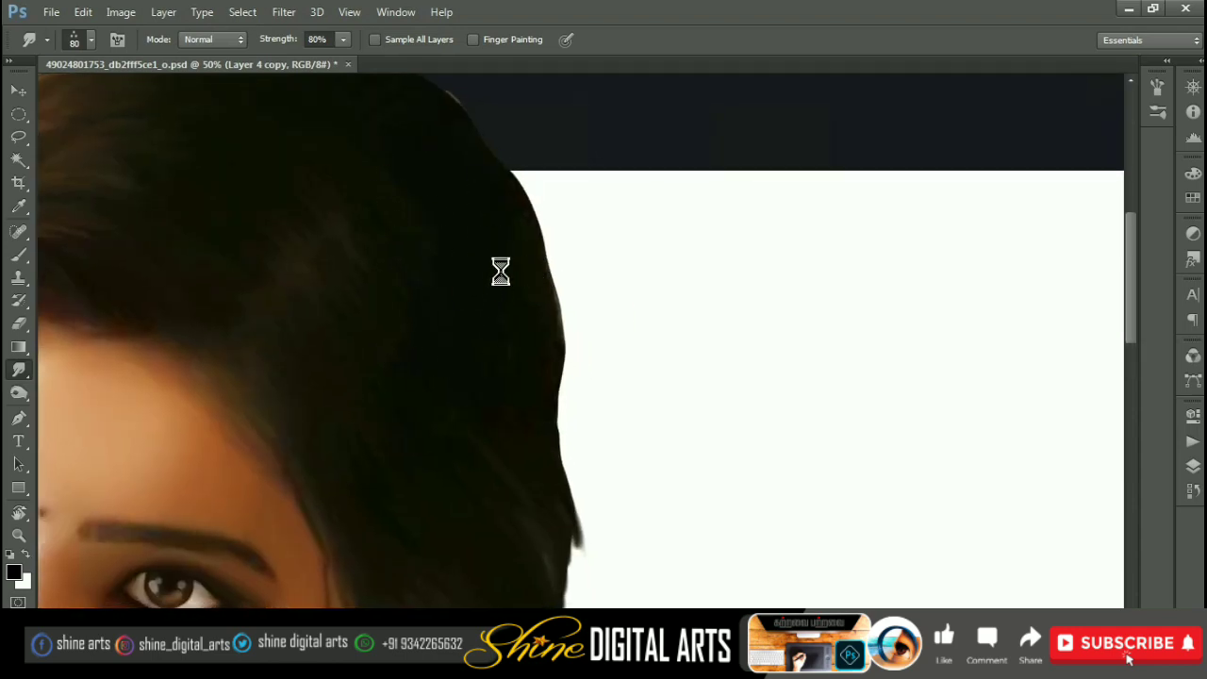
pyautogui.scroll(-3, 499, 272)
pyautogui.scroll(5, 529, 305)
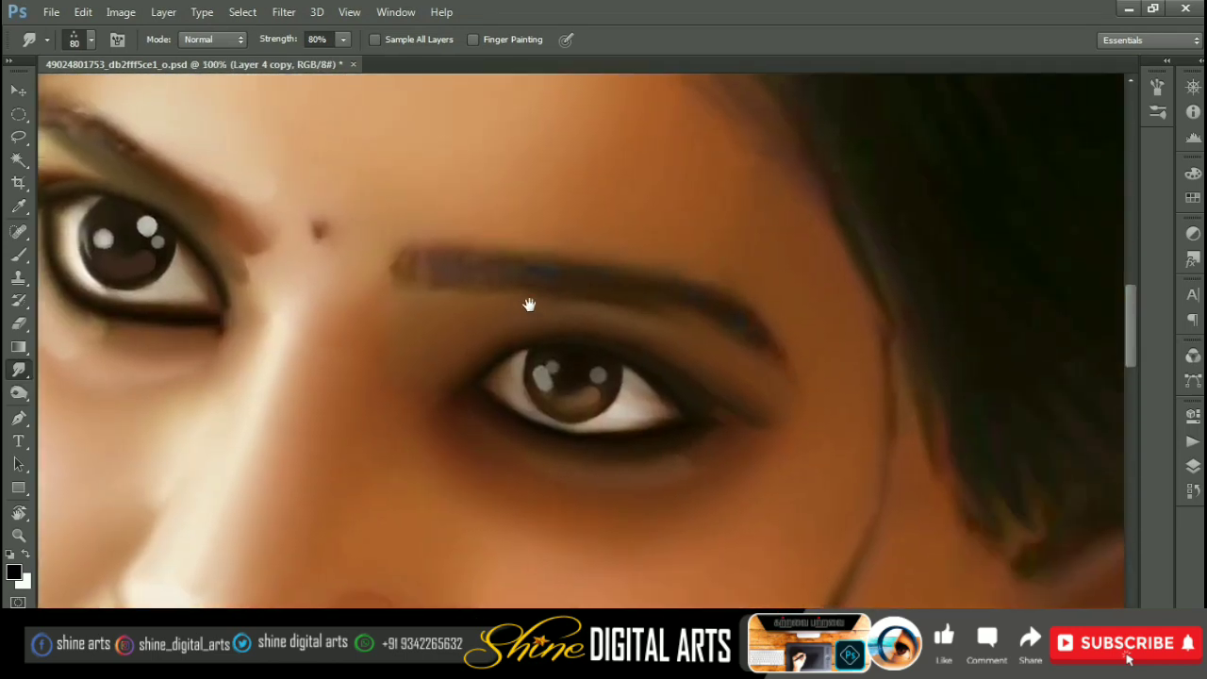
pyautogui.scroll(2, 529, 304)
pyautogui.press('[')
pyautogui.press('[')
pyautogui.press('[')
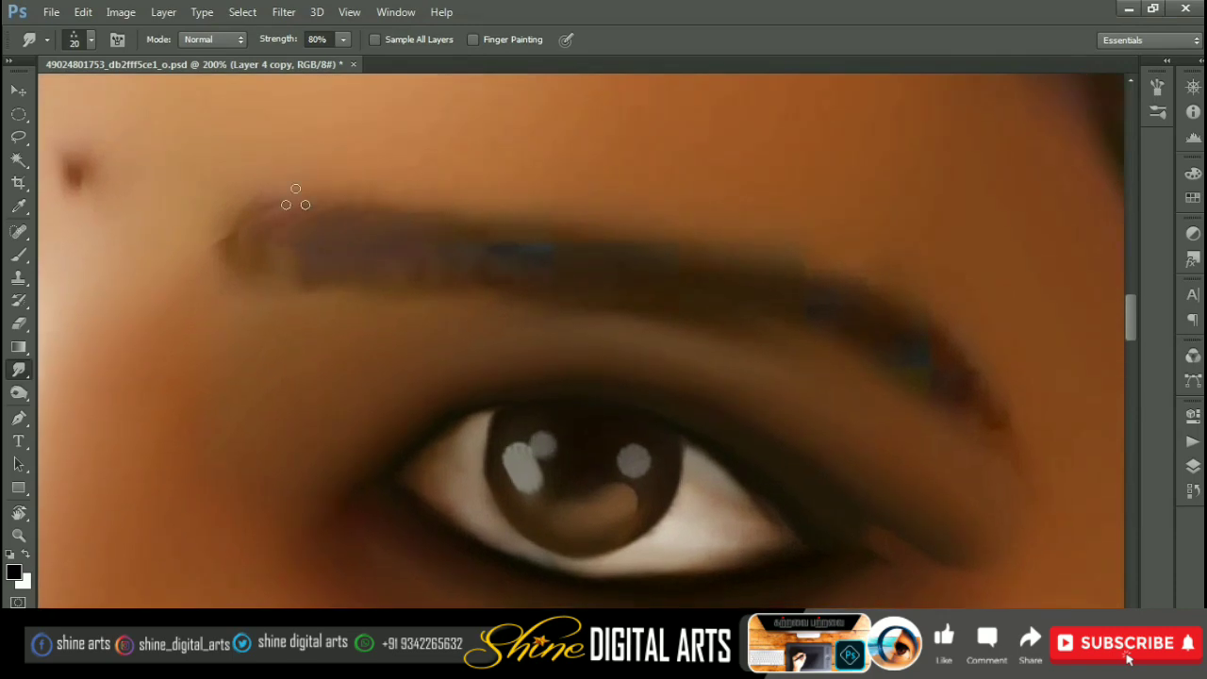
pyautogui.moveTo(296, 199); pyautogui.dragTo(227, 244)
pyautogui.press('[')
# Step: Smudge the left end of the other eyebrow smooth with a slightly larger brush
pyautogui.hscroll(3, 326, 267)
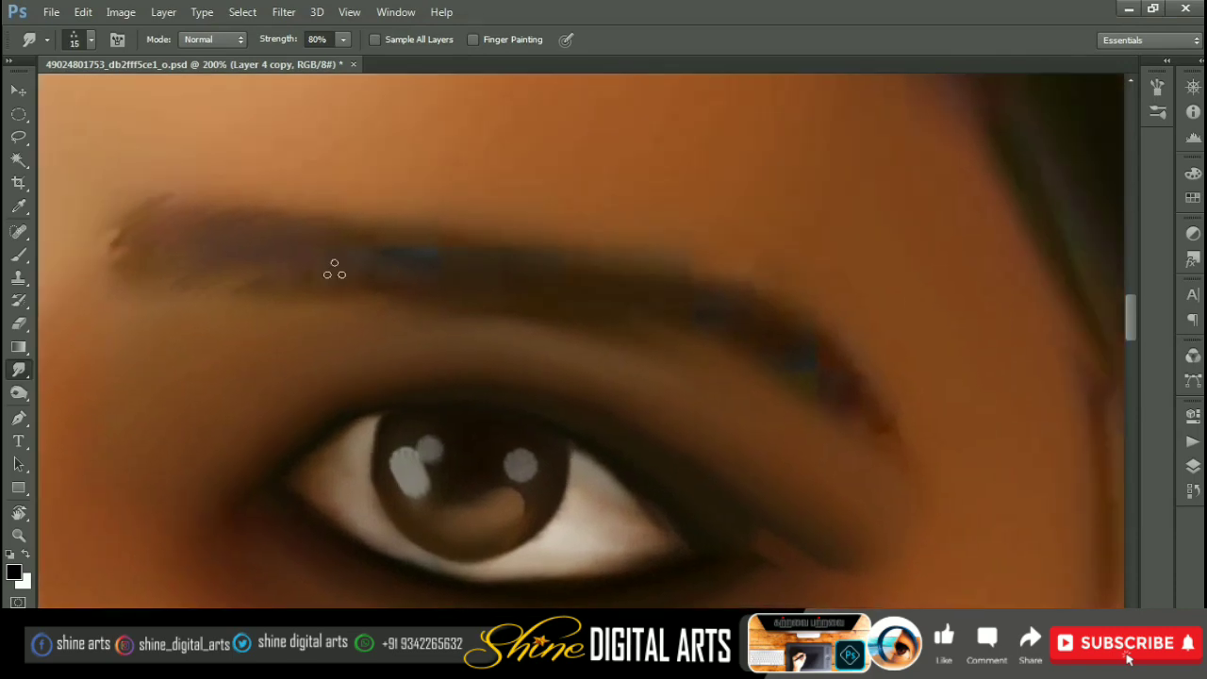
pyautogui.hscroll(2, 440, 267)
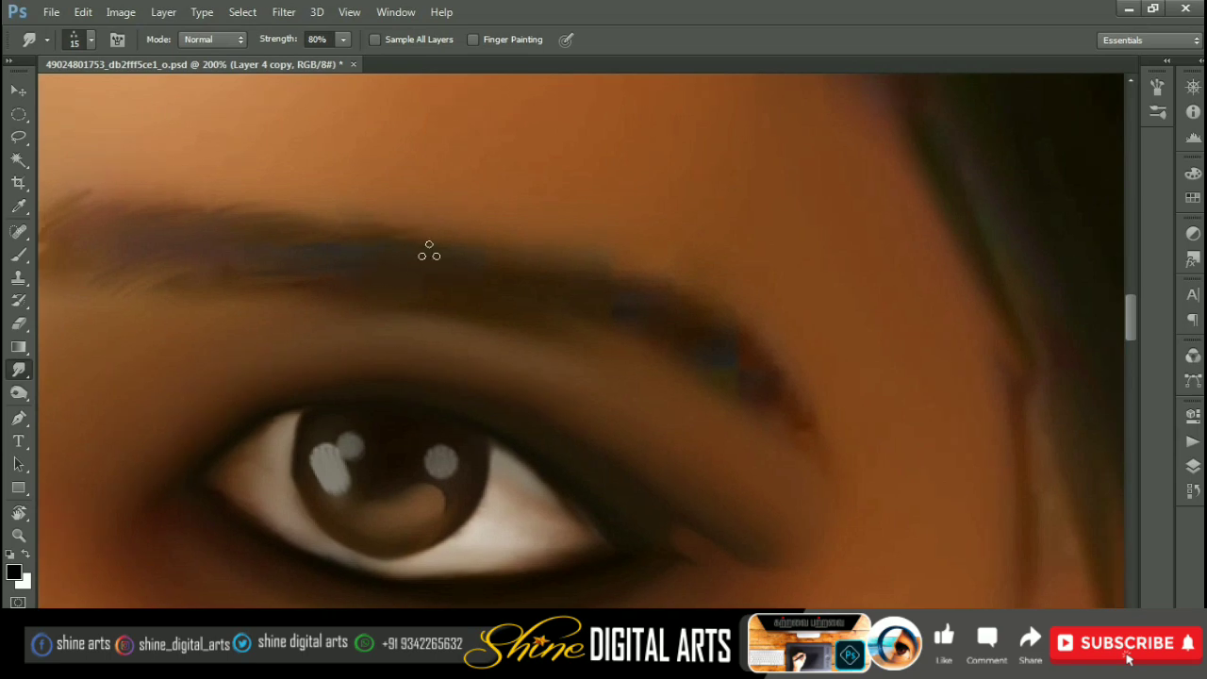
pyautogui.hscroll(3, 339, 288)
pyautogui.hscroll(3, 426, 305)
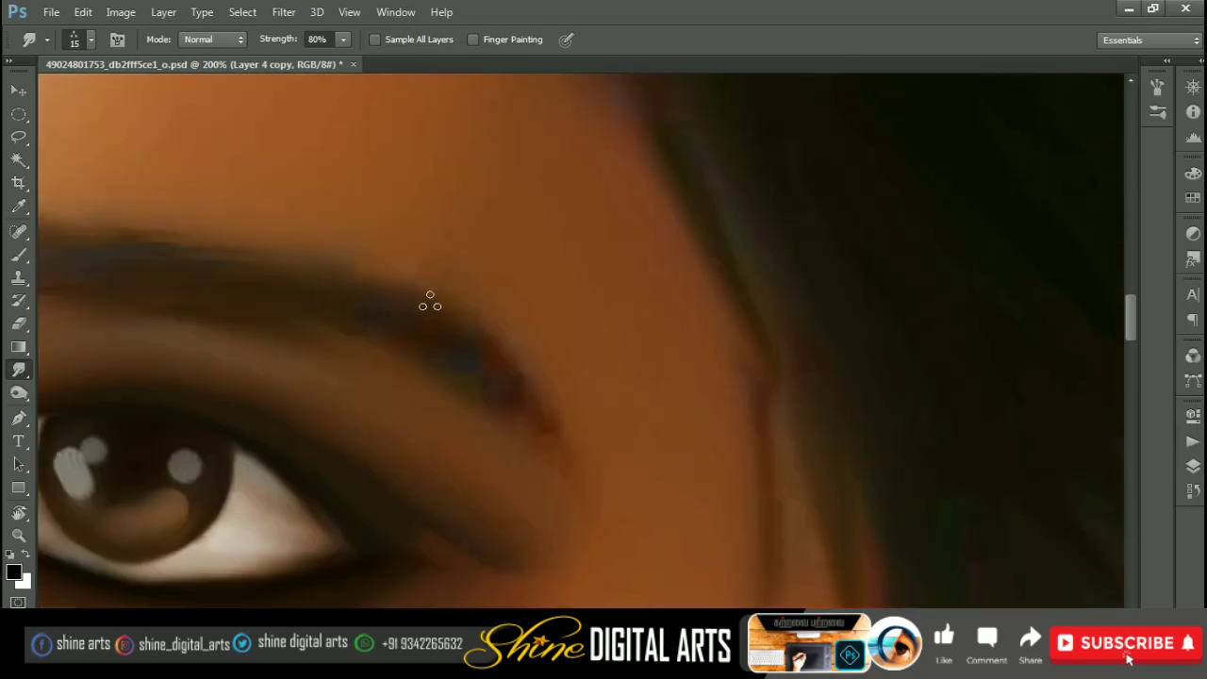
pyautogui.hscroll(1, 358, 338)
pyautogui.hscroll(-3, 280, 405)
pyautogui.press(']')
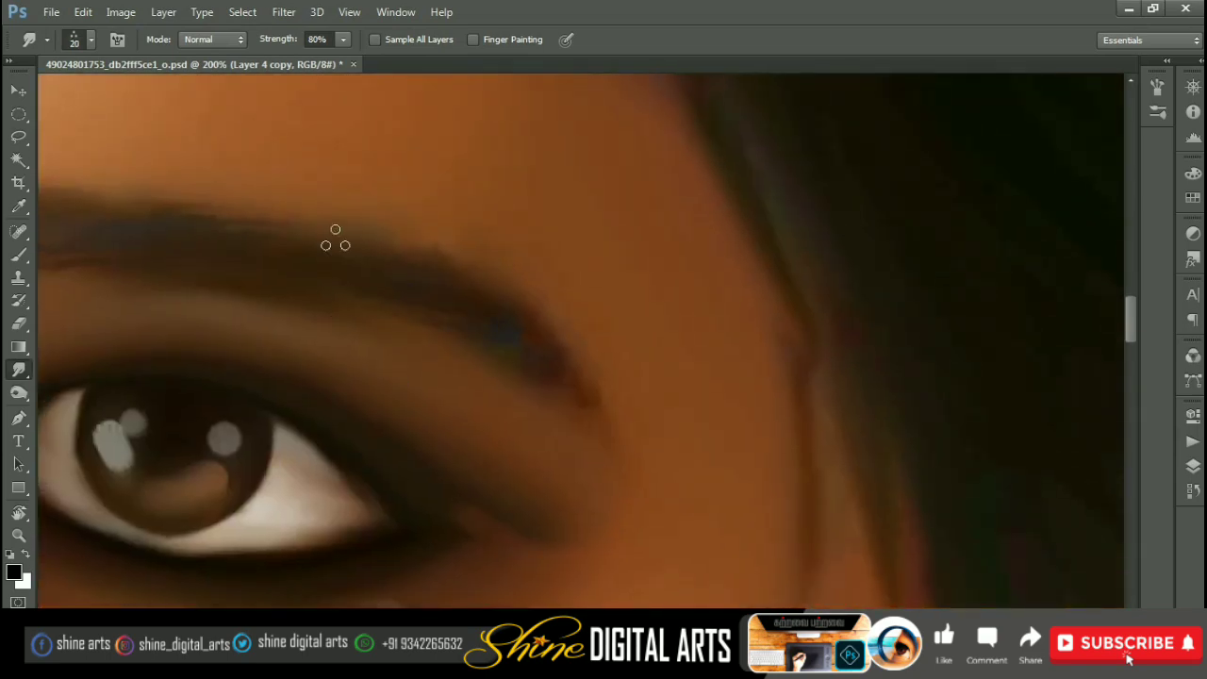
pyautogui.hscroll(2, 335, 241)
pyautogui.scroll(-1, 314, 263)
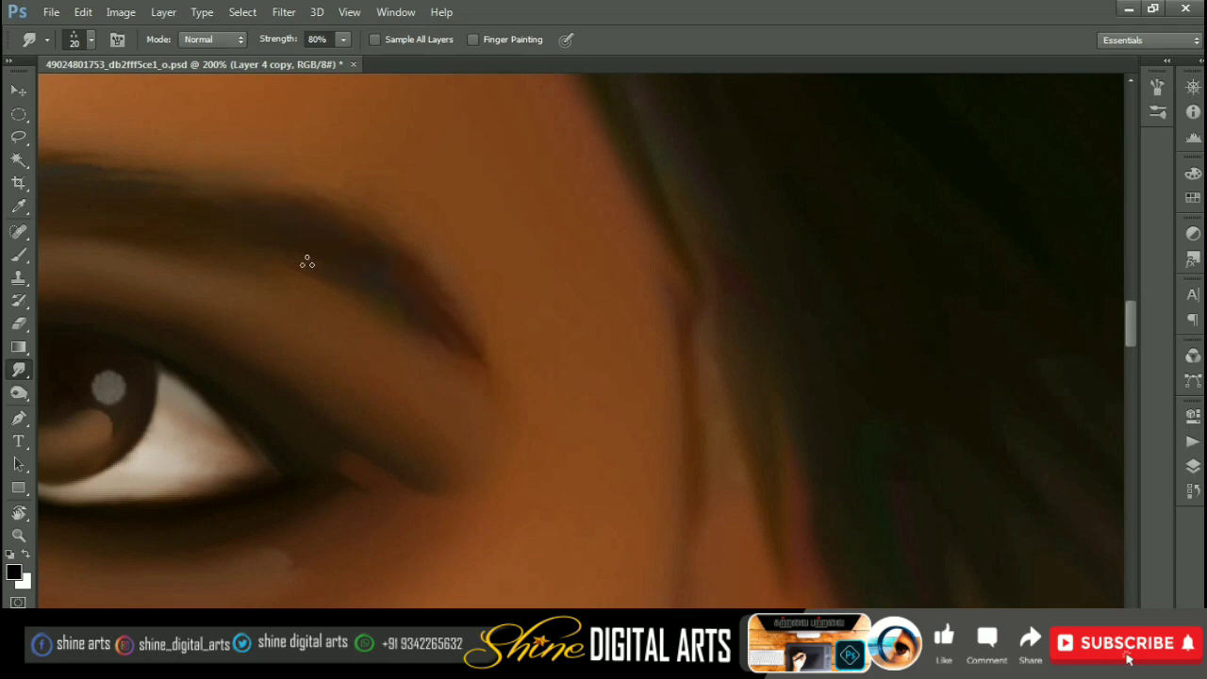
pyautogui.scroll(-5, 374, 286)
pyautogui.scroll(5, 391, 292)
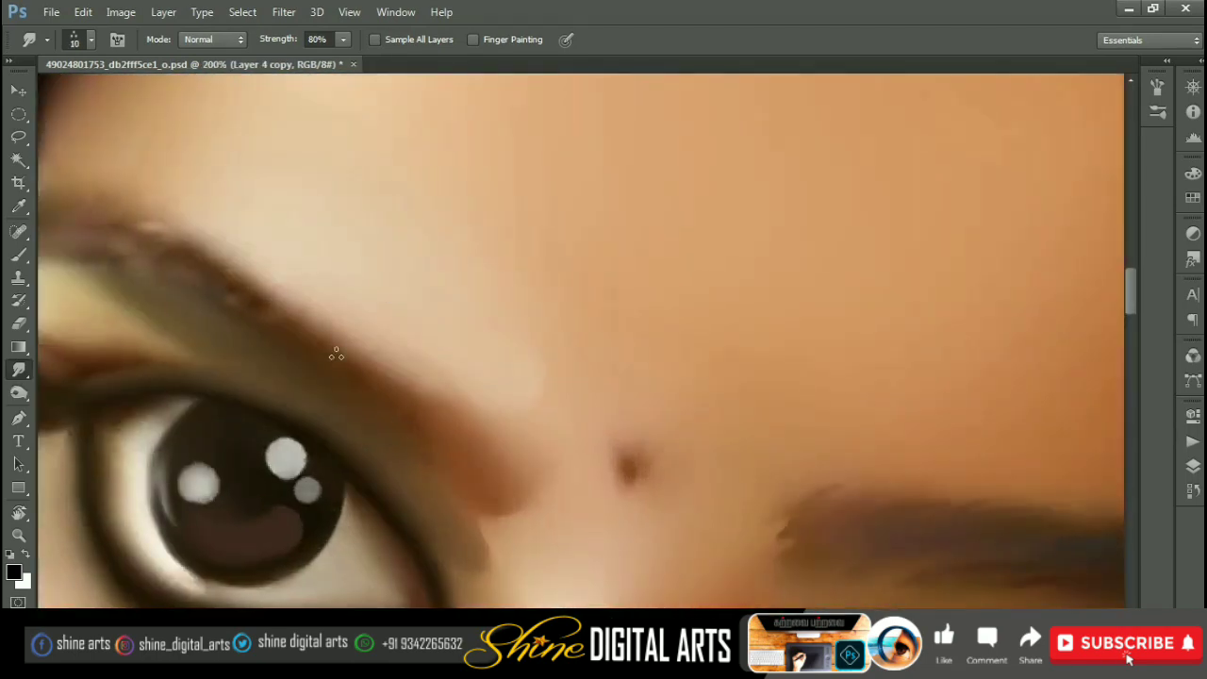
pyautogui.hscroll(-2, 391, 376)
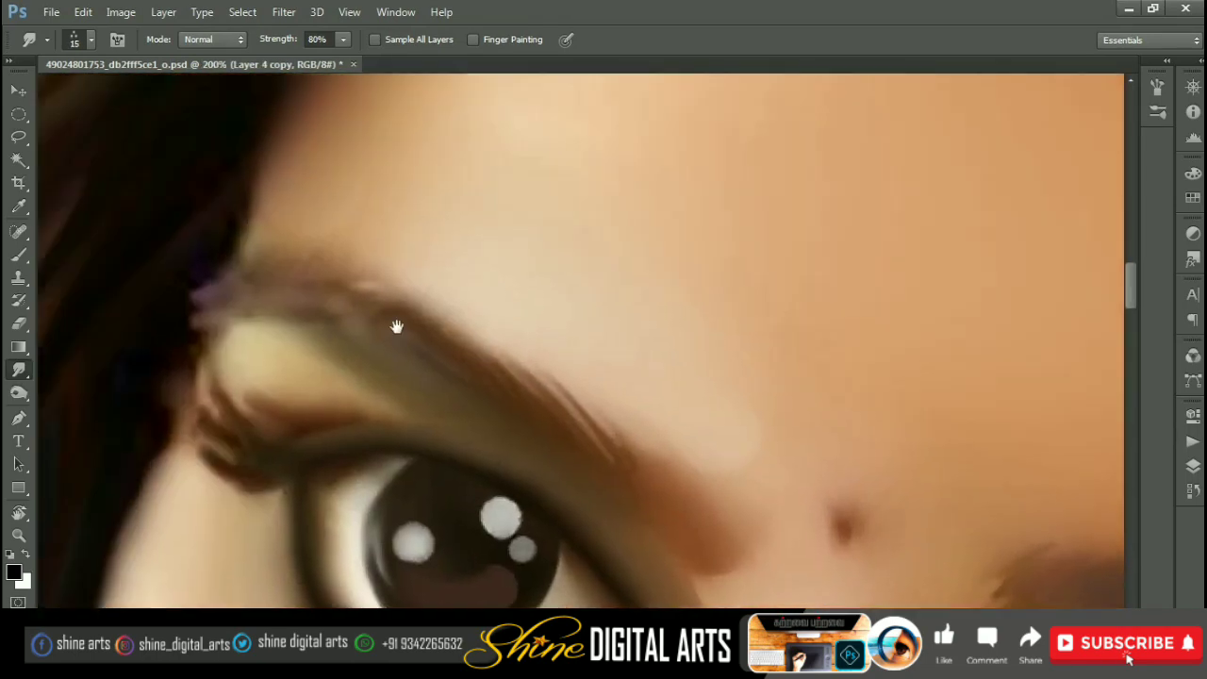
pyautogui.hscroll(-2, 394, 321)
pyautogui.scroll(-1, 373, 288)
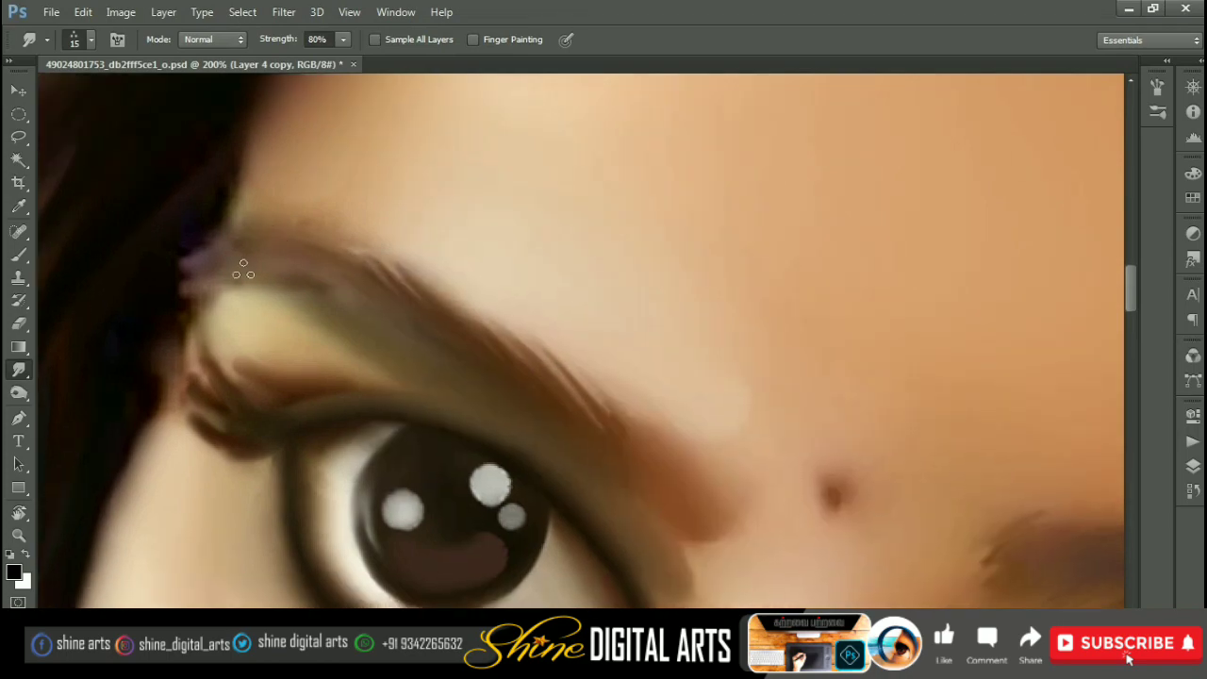
pyautogui.moveTo(247, 247)
pyautogui.mouseDown()
pyautogui.moveTo(184, 257)
pyautogui.moveTo(184, 276)
pyautogui.mouseUp()
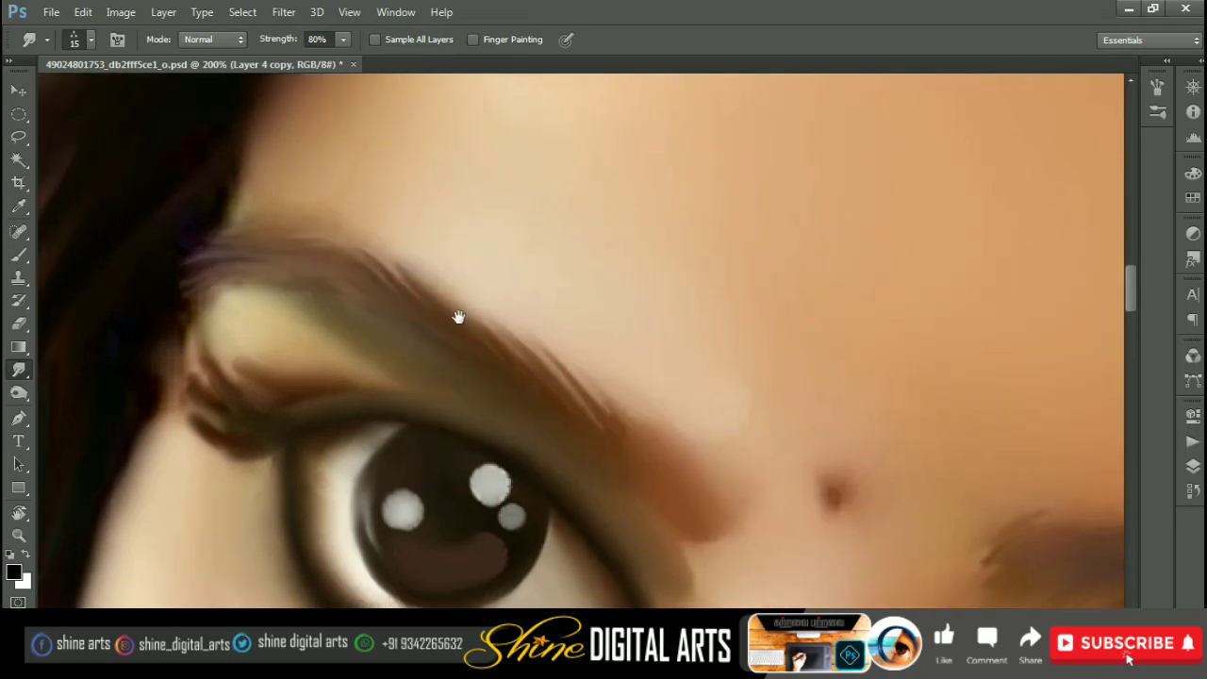
pyautogui.scroll(-2, 458, 317)
pyautogui.scroll(-2, 390, 326)
pyautogui.scroll(-1, 423, 318)
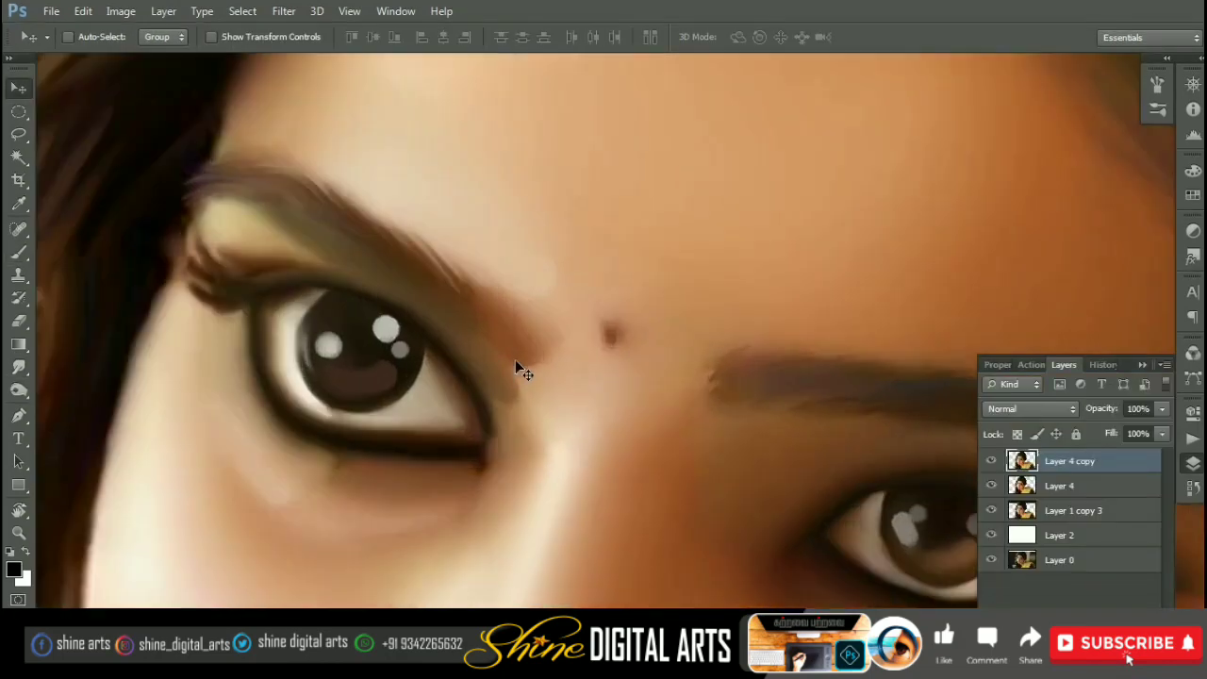
pyautogui.scroll(2, 515, 359)
# Step: Switch to the brush with a small hard round tip
pyautogui.rightClick(19, 252)
pyautogui.click(91, 252)
pyautogui.press('F5')
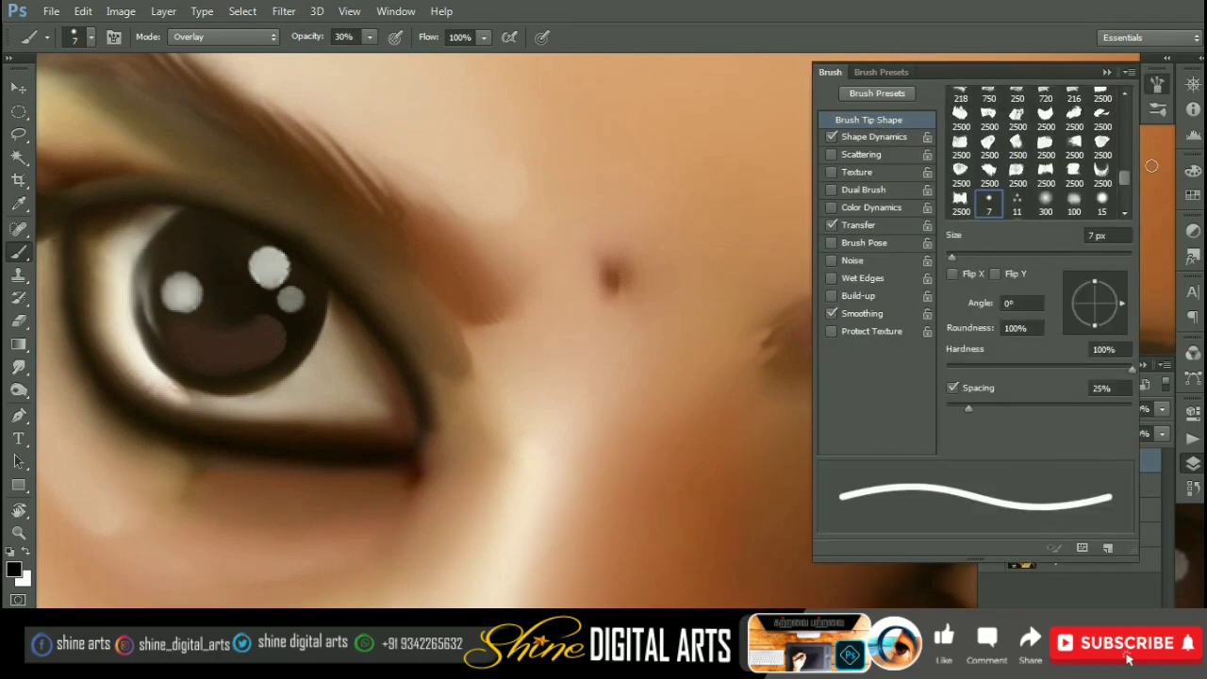
pyautogui.click(1127, 101)
pyautogui.press('F5')
# Step: Add a new empty Layer 5 with the left eye in view
pyautogui.moveTo(483, 385); pyautogui.dragTo(653, 432)
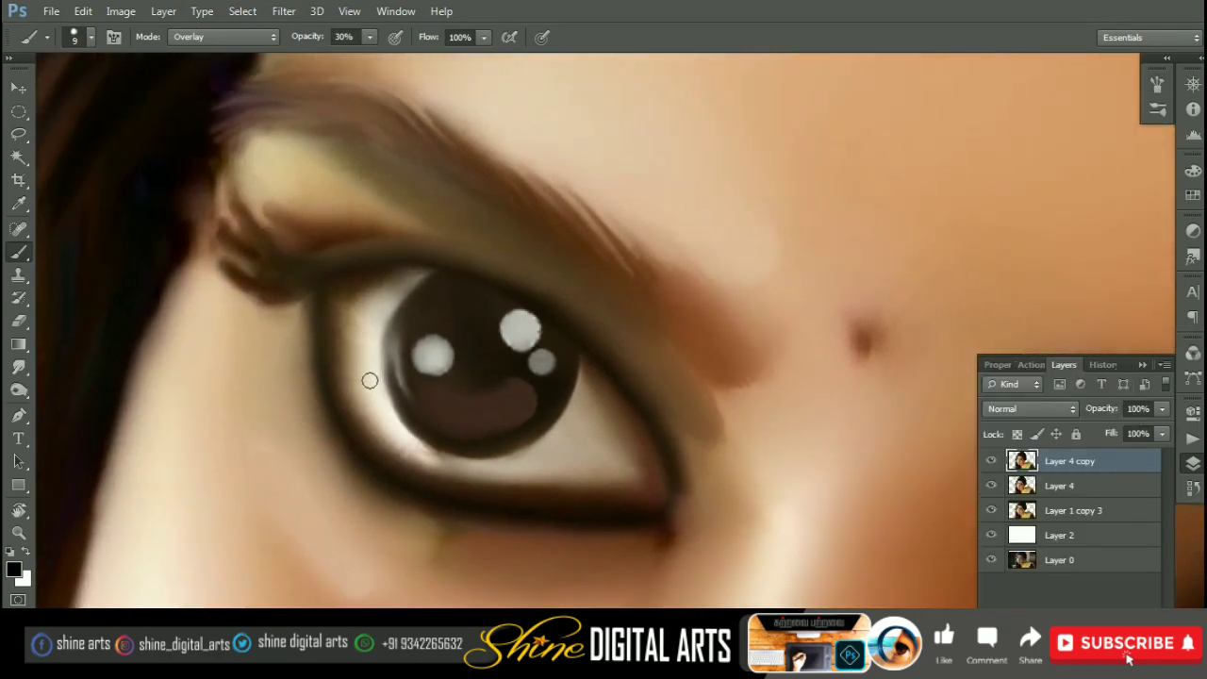
pyautogui.hotkey('ctrl', 'shift', 'n')
pyautogui.press('Return')
# Step: Paint eyelash strokes along the upper lid, lower lid and corner of the left eye
pyautogui.moveTo(323, 251)
pyautogui.mouseDown()
pyautogui.moveTo(222, 252)
pyautogui.moveTo(297, 208)
pyautogui.moveTo(157, 231)
pyautogui.mouseUp()
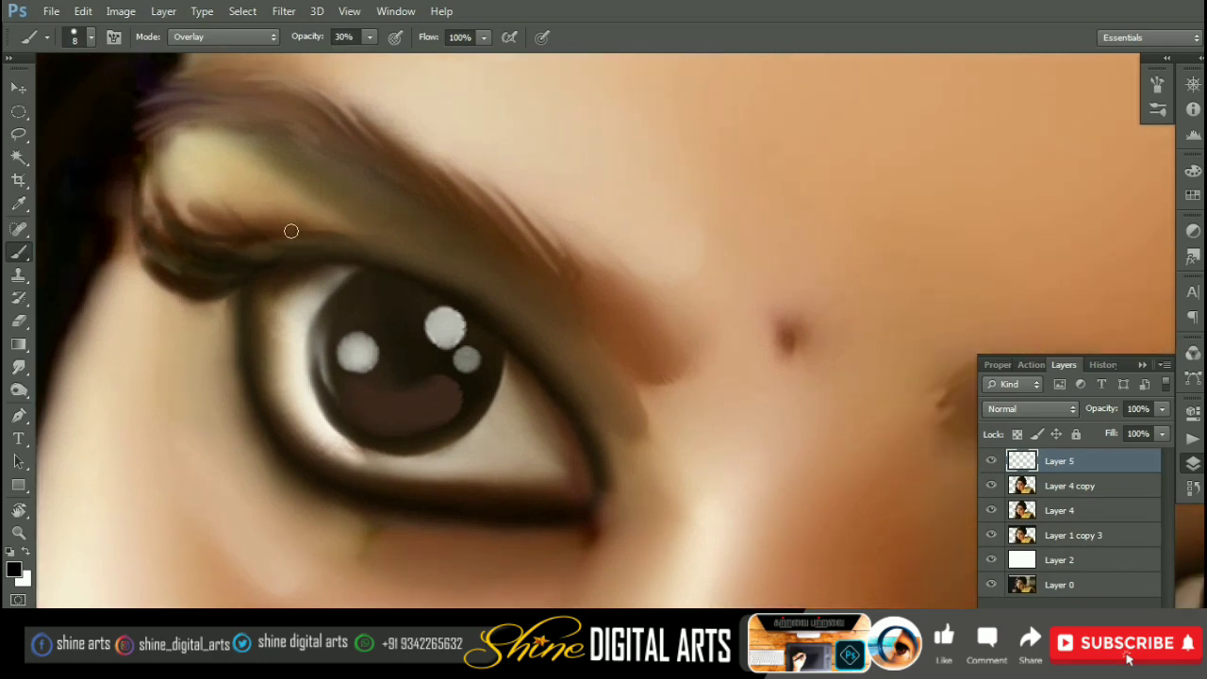
pyautogui.moveTo(290, 231); pyautogui.dragTo(231, 166)
pyautogui.moveTo(345, 476); pyautogui.dragTo(310, 399)
pyautogui.moveTo(378, 383); pyautogui.dragTo(350, 350)
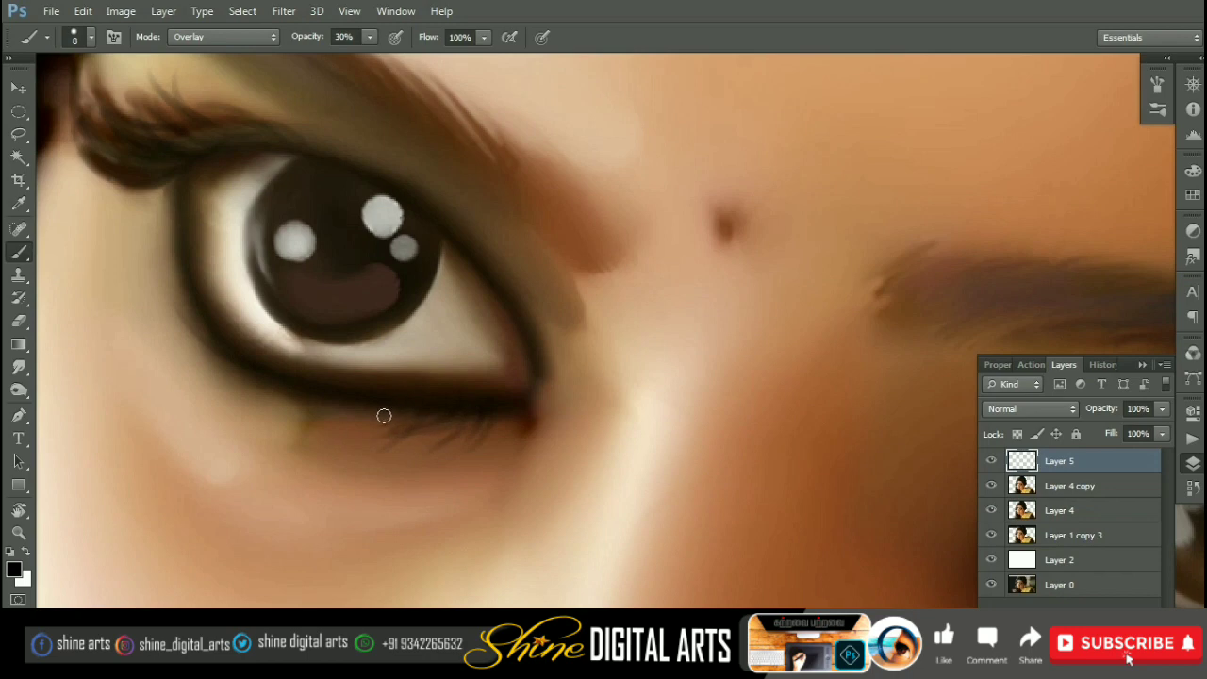
pyautogui.moveTo(464, 424); pyautogui.dragTo(509, 451)
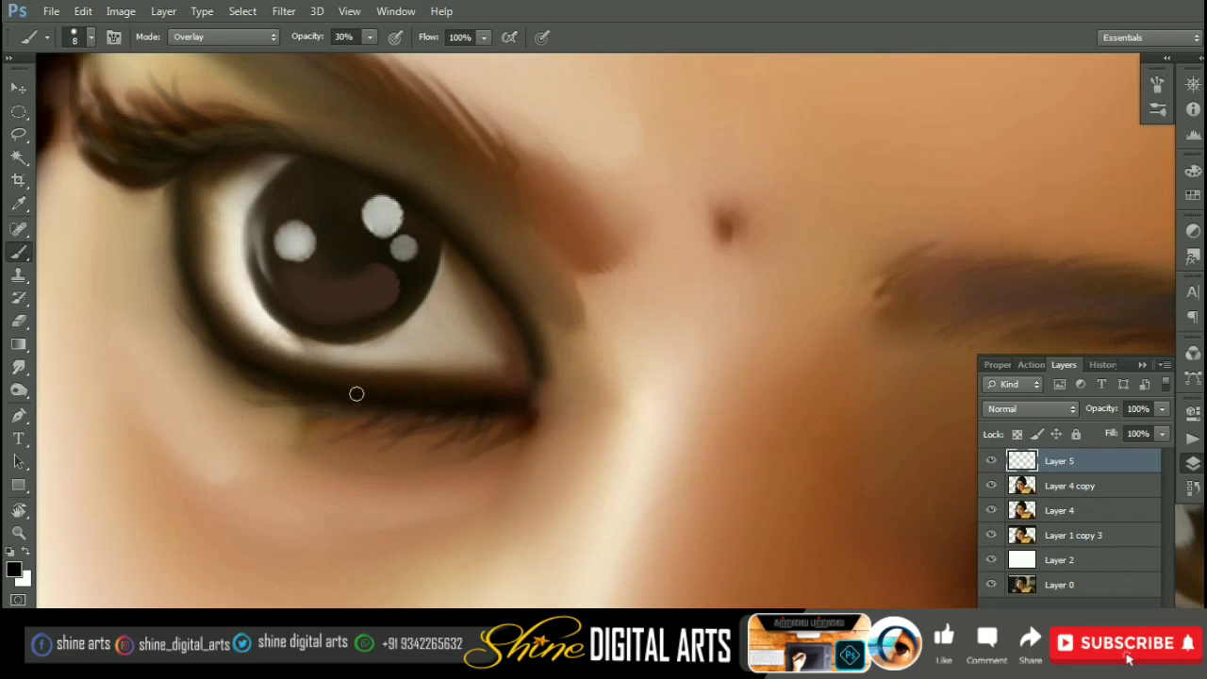
pyautogui.moveTo(357, 394); pyautogui.dragTo(408, 456)
pyautogui.moveTo(215, 261)
pyautogui.mouseDown()
pyautogui.moveTo(264, 355)
pyautogui.moveTo(255, 401)
pyautogui.mouseUp()
pyautogui.moveTo(203, 339)
pyautogui.mouseDown()
pyautogui.moveTo(260, 382)
pyautogui.moveTo(252, 360)
pyautogui.mouseUp()
pyautogui.moveTo(619, 431); pyautogui.dragTo(495, 475)
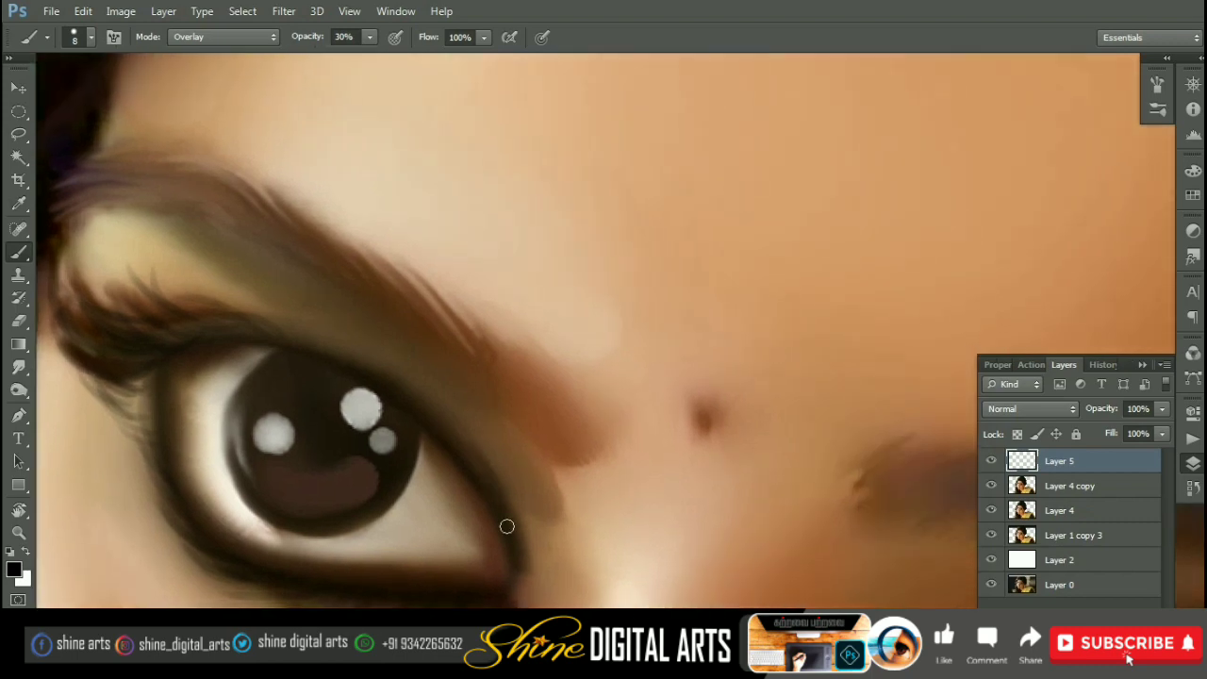
pyautogui.moveTo(431, 396)
pyautogui.mouseDown()
pyautogui.moveTo(471, 458)
pyautogui.moveTo(571, 446)
pyautogui.mouseUp()
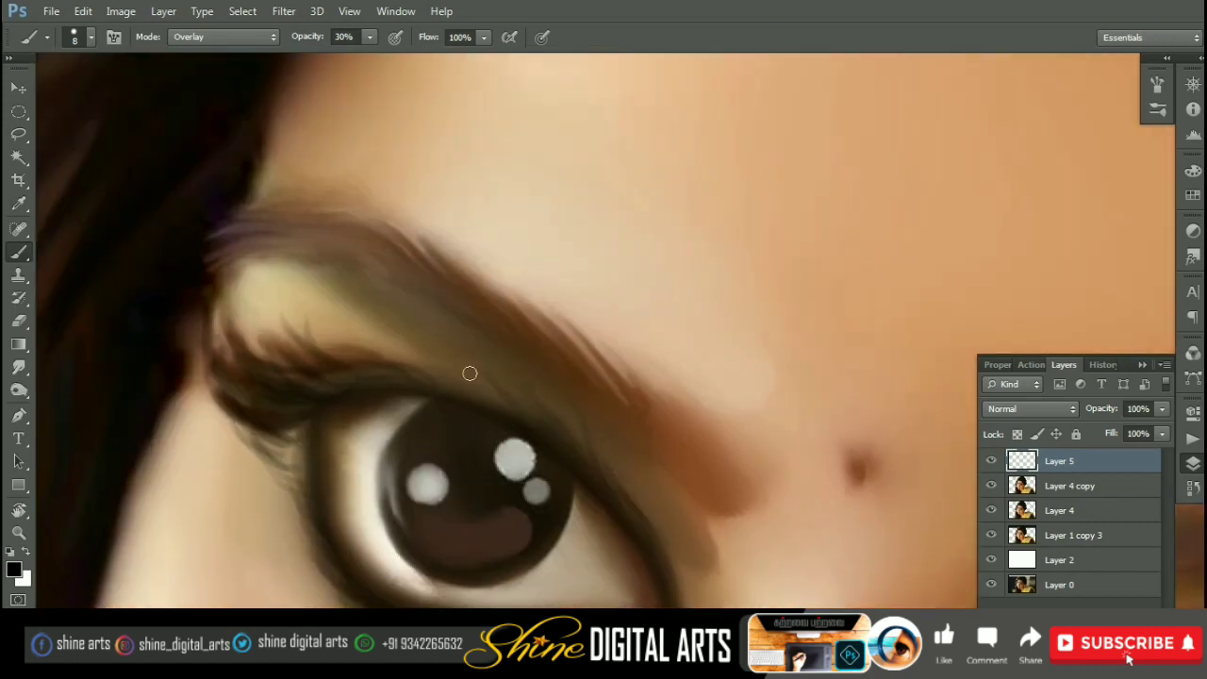
pyautogui.moveTo(483, 407); pyautogui.dragTo(354, 336)
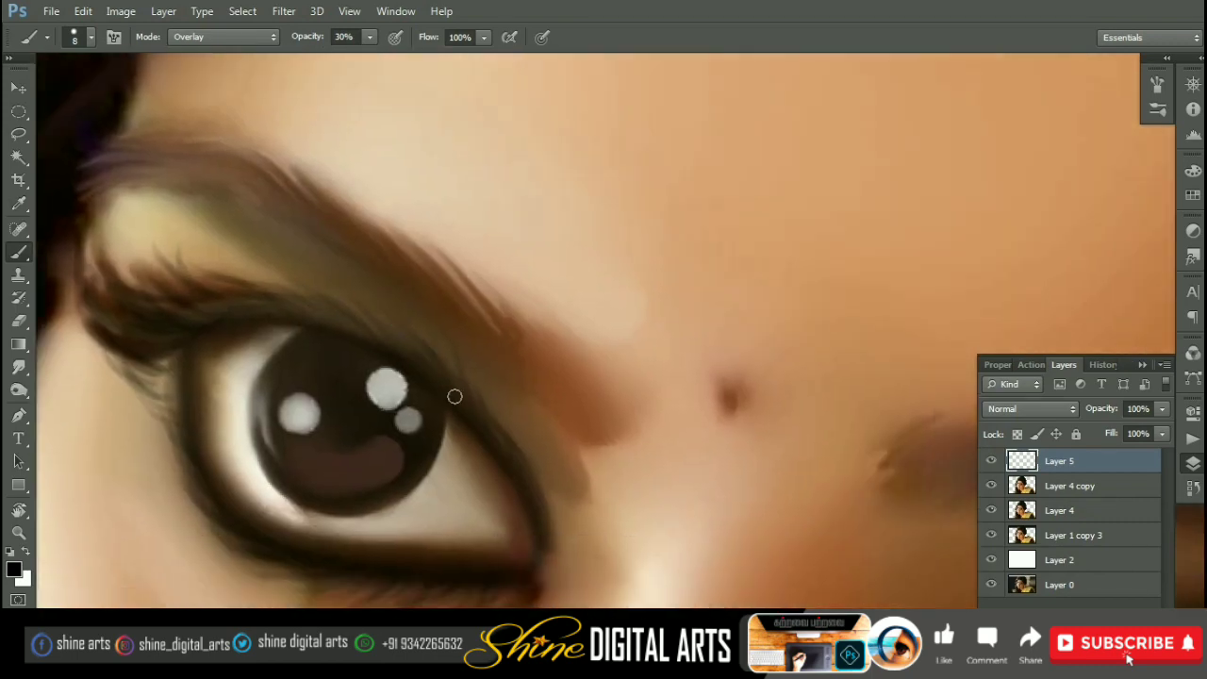
pyautogui.moveTo(225, 479); pyautogui.dragTo(177, 438)
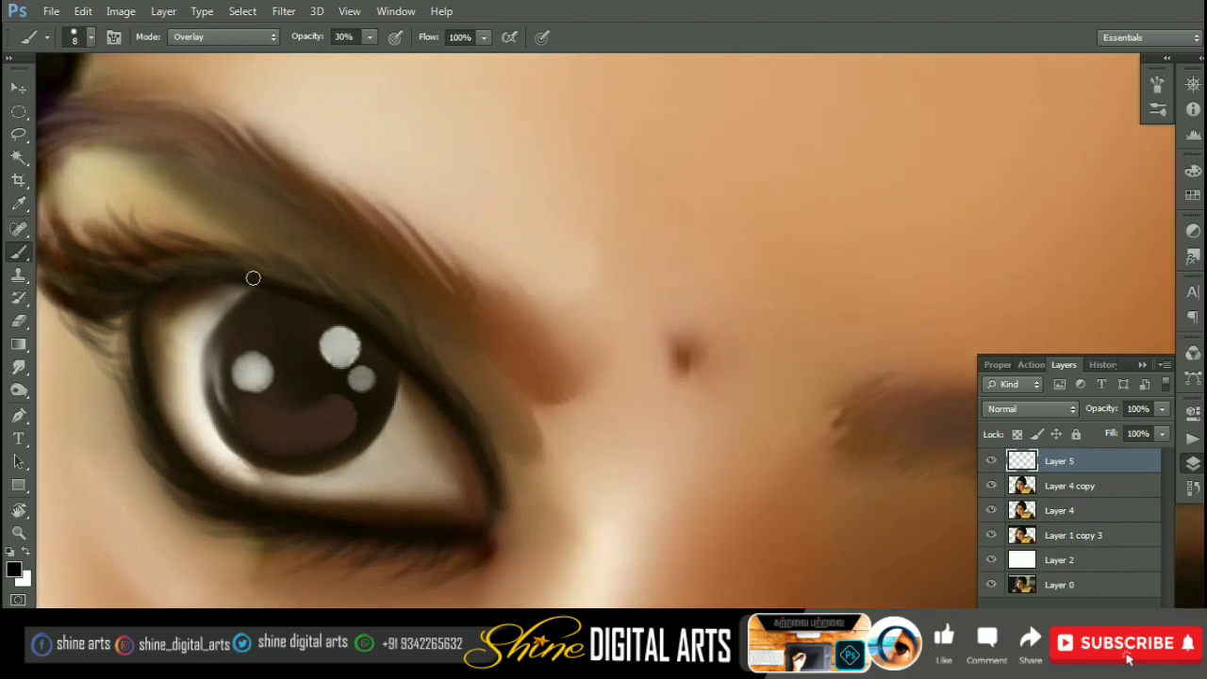
# Step: Paint eyelashes along the other eye's outer lower lid, then nudge the layer contents down
pyautogui.moveTo(781, 265); pyautogui.dragTo(733, 345)
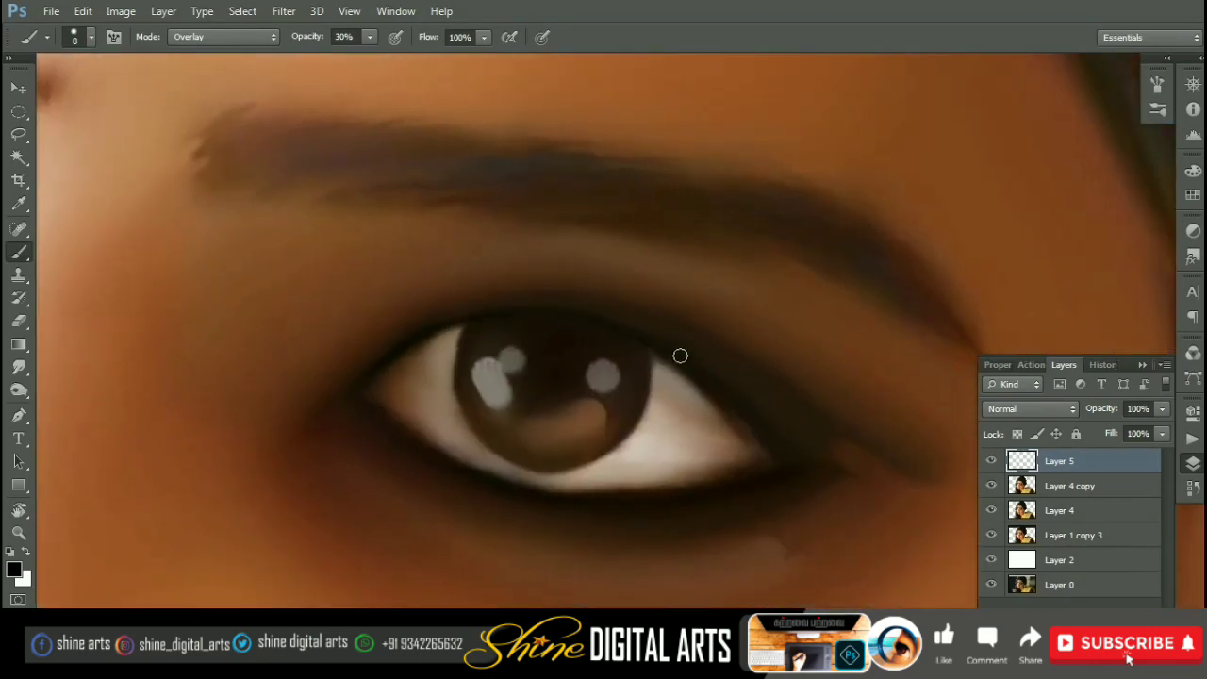
pyautogui.moveTo(657, 441); pyautogui.dragTo(691, 368)
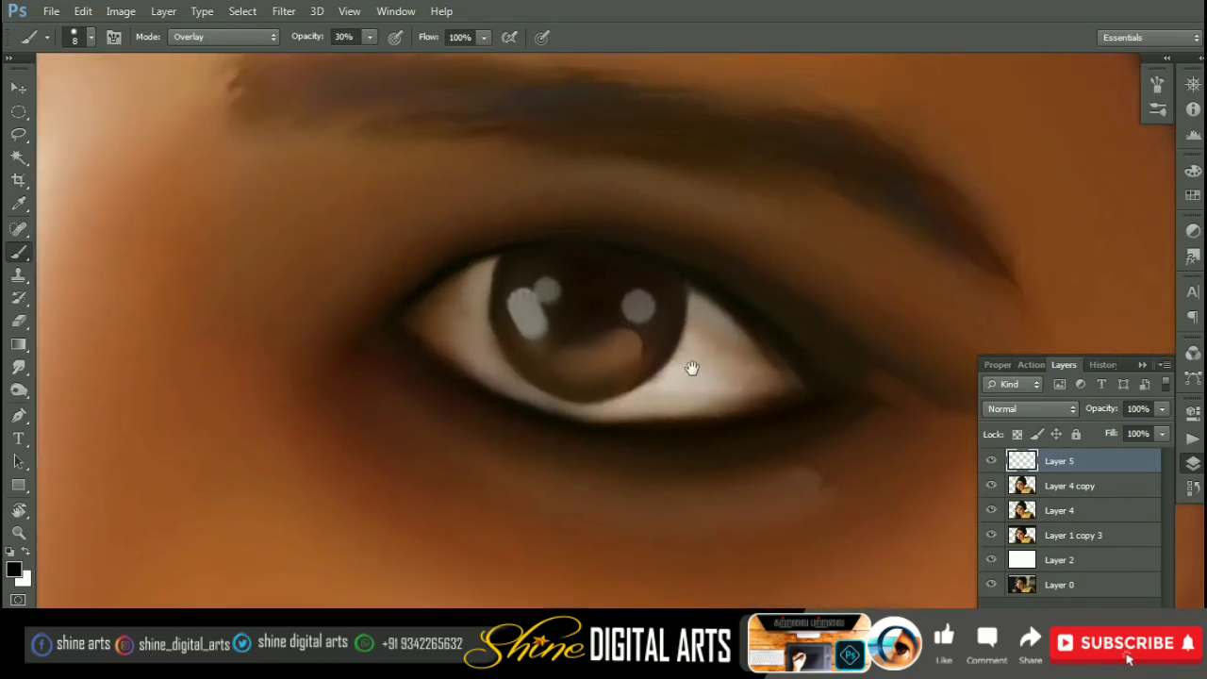
pyautogui.moveTo(593, 425); pyautogui.dragTo(320, 350)
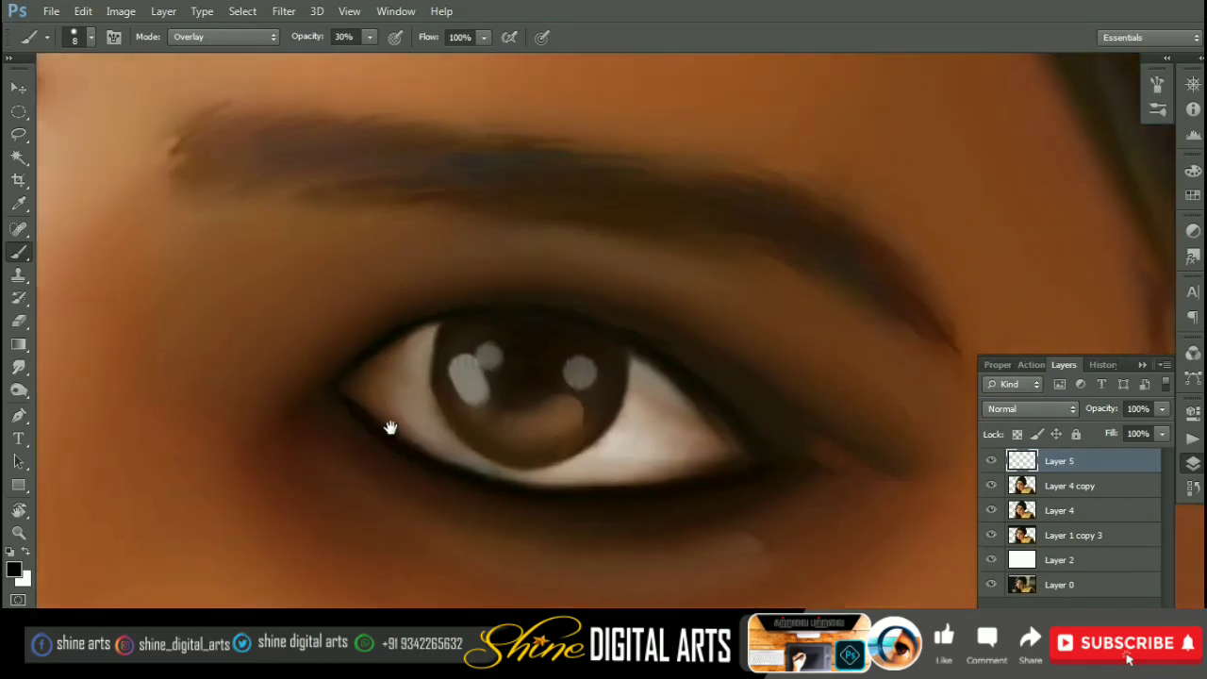
pyautogui.moveTo(405, 264); pyautogui.dragTo(547, 288)
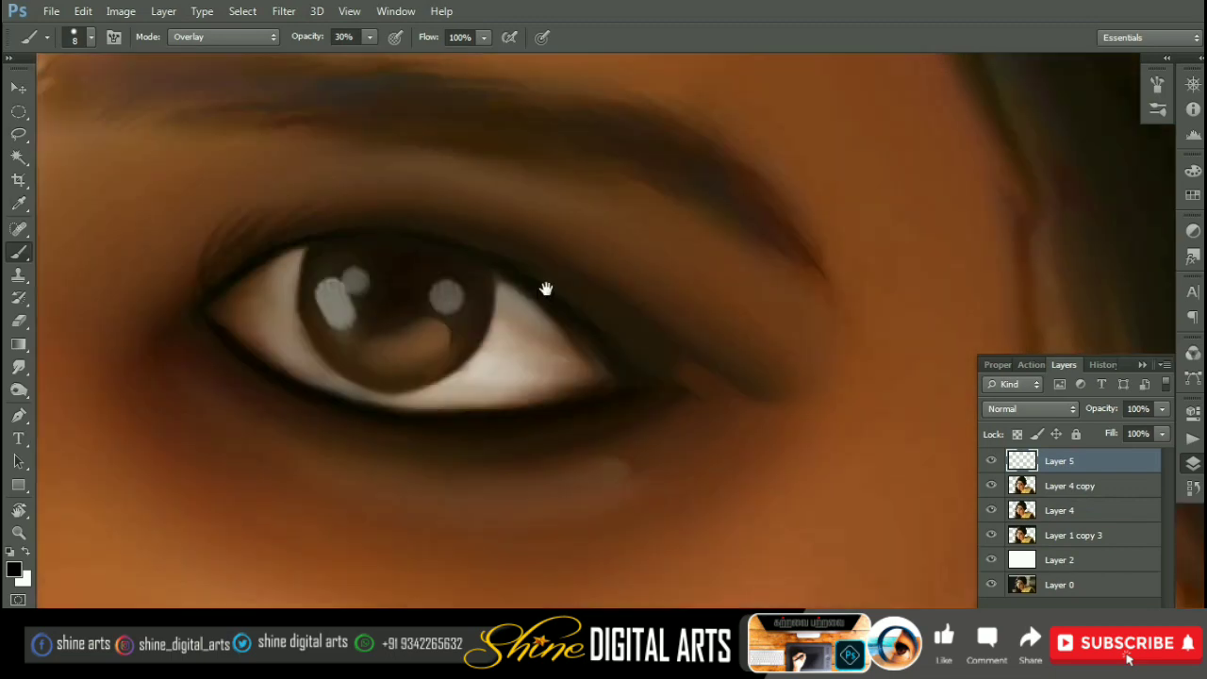
pyautogui.moveTo(703, 416); pyautogui.dragTo(645, 355)
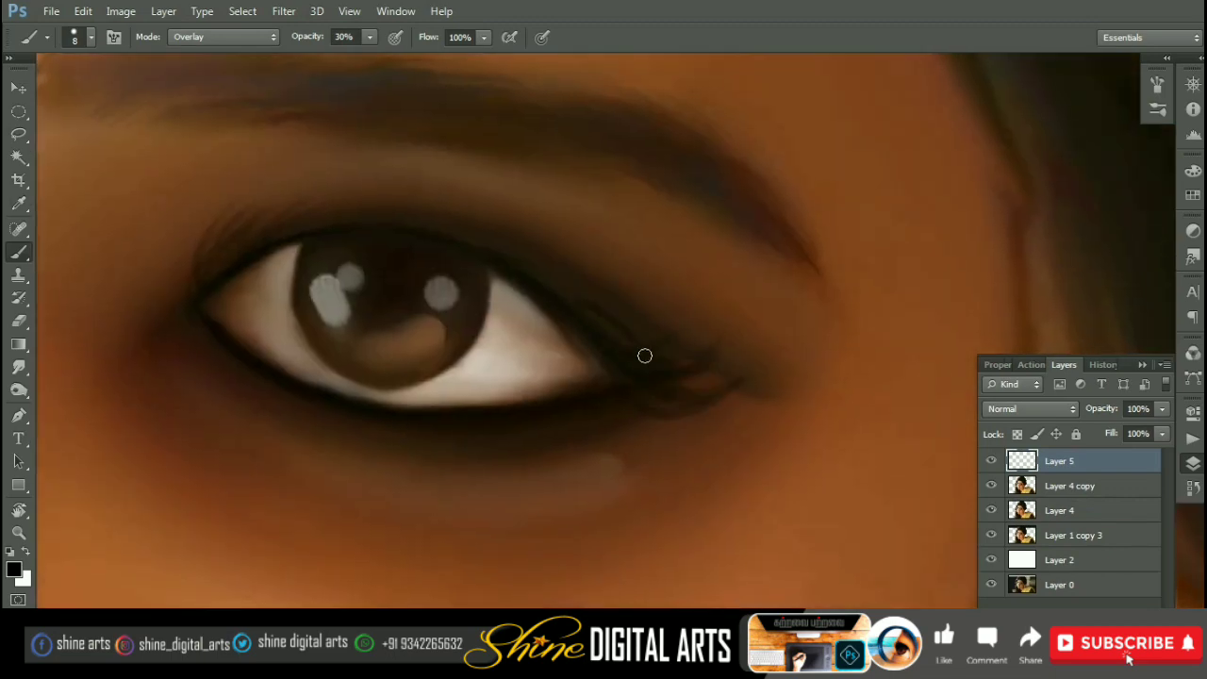
pyautogui.moveTo(521, 432)
pyautogui.mouseDown()
pyautogui.moveTo(607, 418)
pyautogui.moveTo(647, 369)
pyautogui.moveTo(709, 459)
pyautogui.mouseUp()
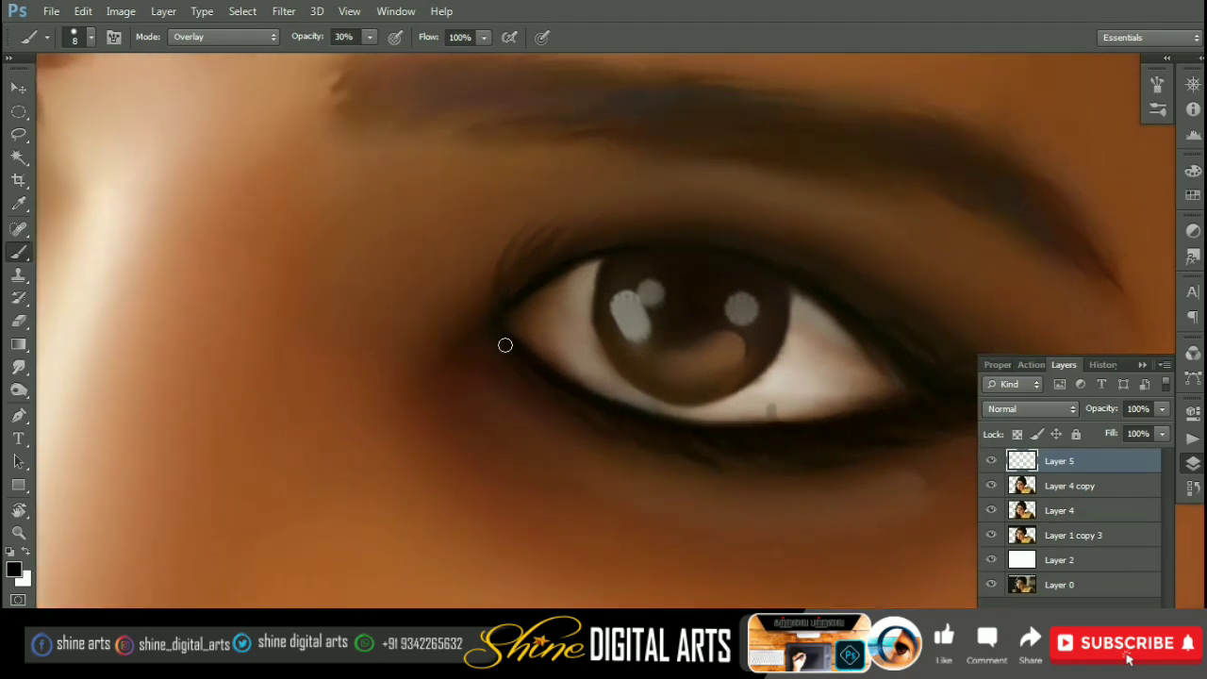
pyautogui.moveTo(505, 345); pyautogui.dragTo(383, 440)
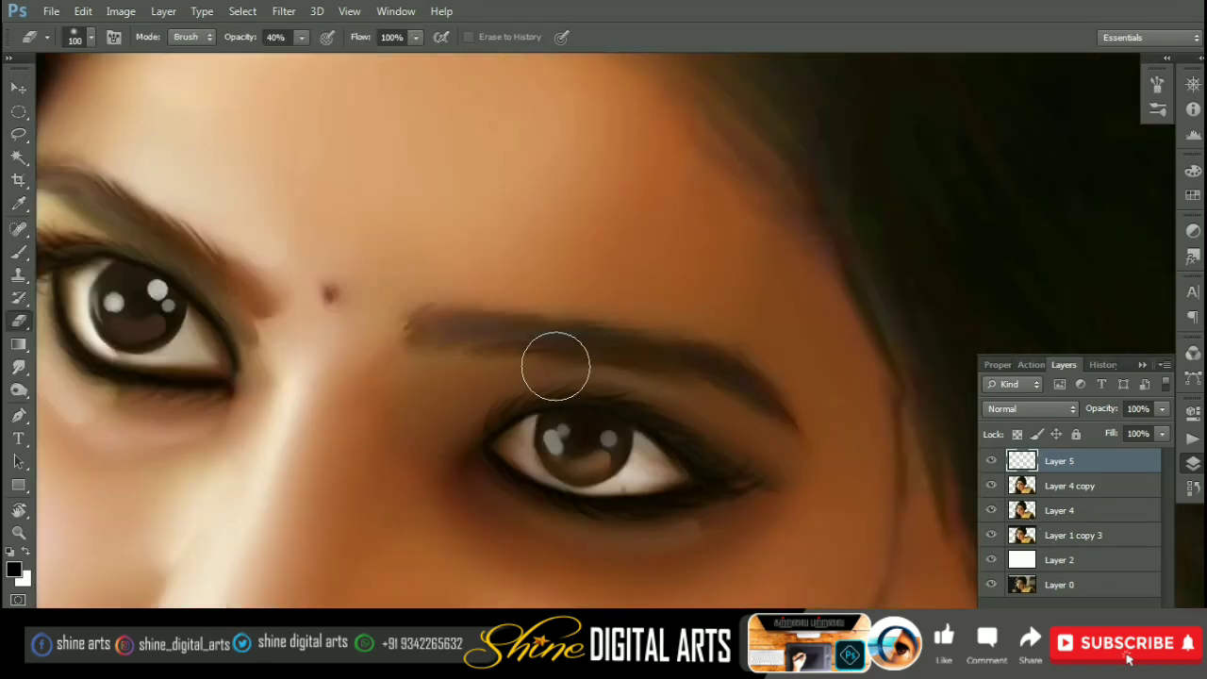
pyautogui.press('v')
pyautogui.moveTo(574, 375); pyautogui.dragTo(606, 456)
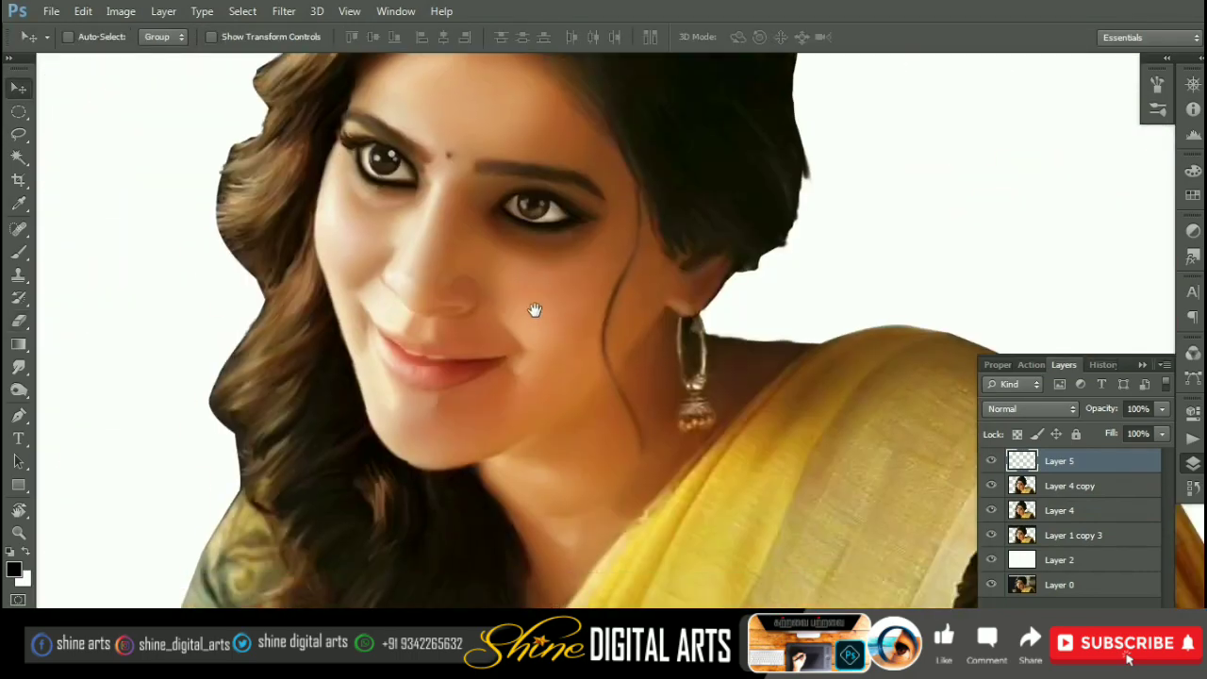
# Step: Add a new layer and choose the 300 px soft round brush
pyautogui.hotkey('ctrl', 'shift', 'n')
pyautogui.press('Return')
pyautogui.press('b')
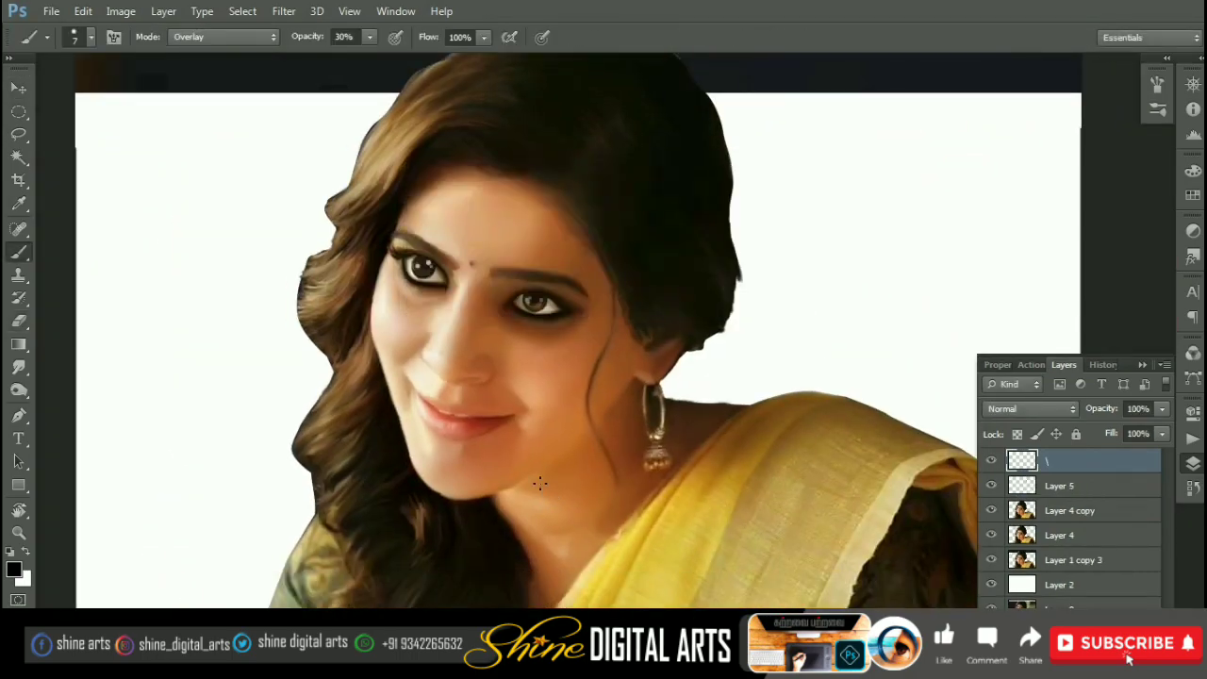
pyautogui.press('F5')
pyautogui.click(873, 137)
pyautogui.click(1045, 102)
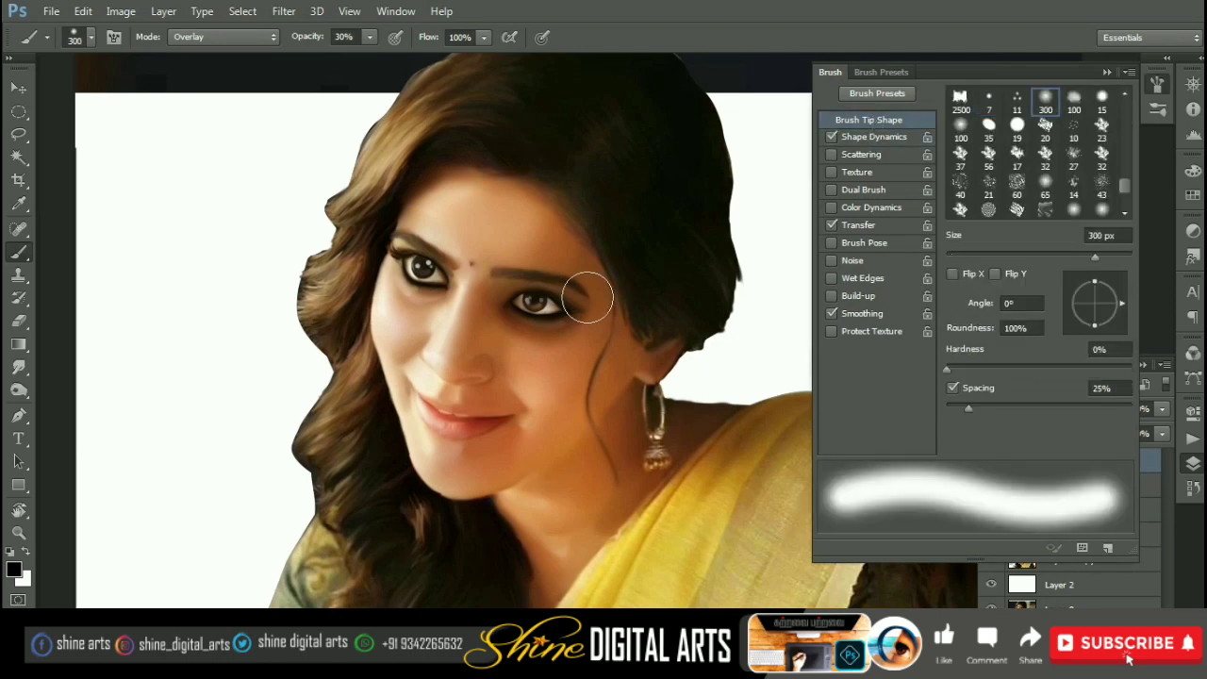
# Step: Paint bright yellow ffde00 tint over the left and top of the image
pyautogui.click(13, 569)
pyautogui.click(594, 160)
pyautogui.click(614, 353)
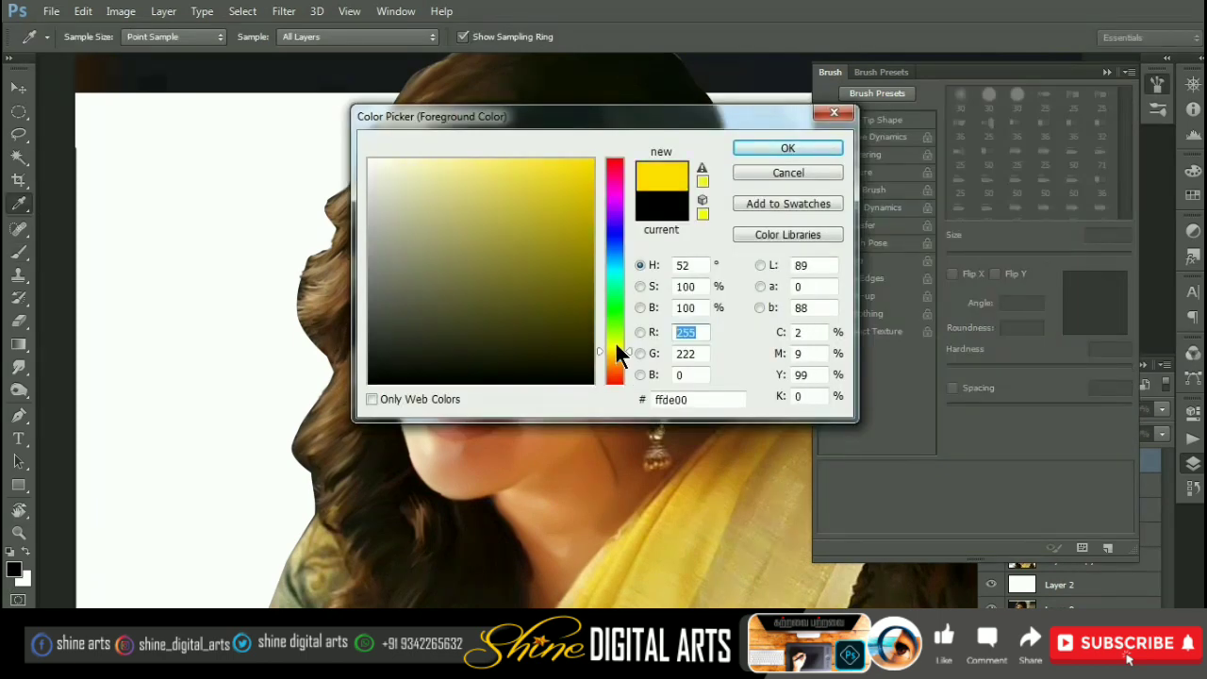
pyautogui.press('Return')
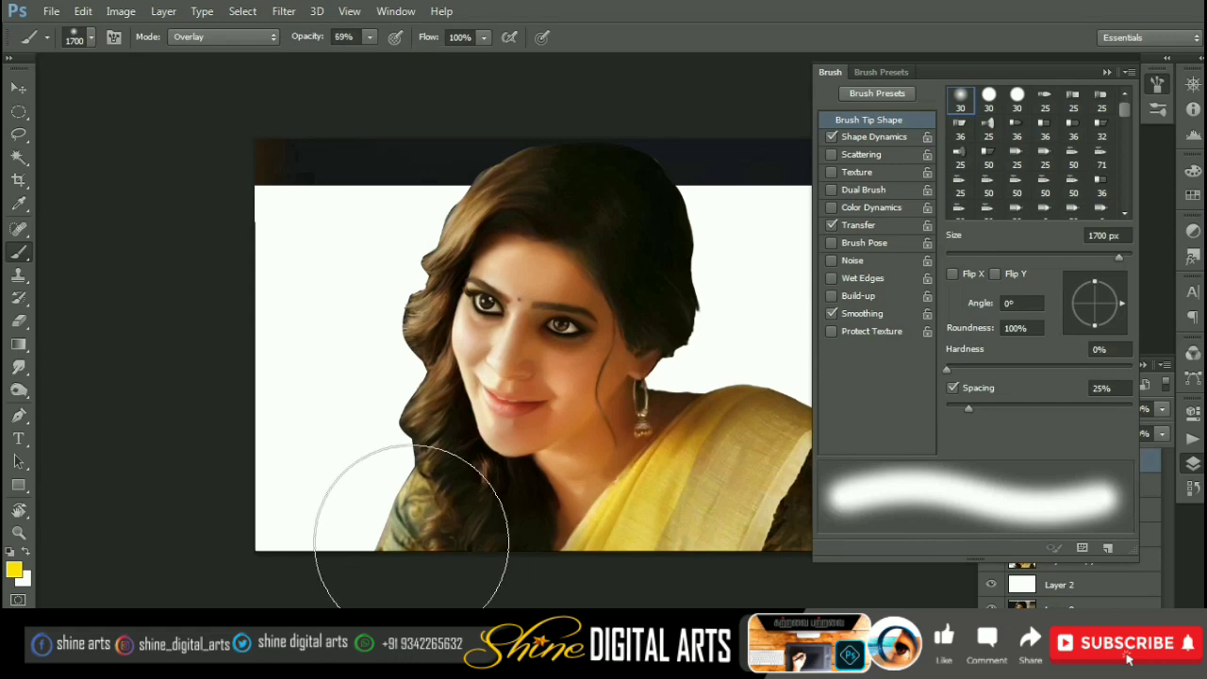
pyautogui.press('f')
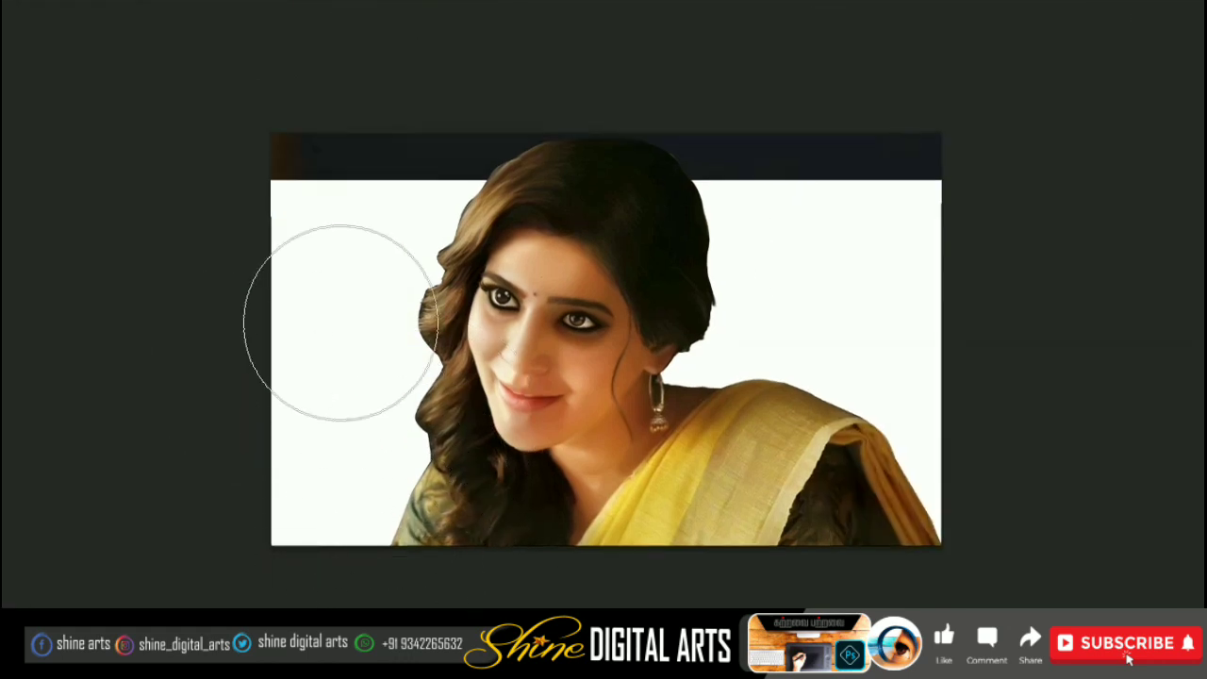
pyautogui.moveTo(340, 321); pyautogui.dragTo(590, 135)
pyautogui.press('f')
# Step: Paint magenta tint over the head and right side
pyautogui.click(13, 569)
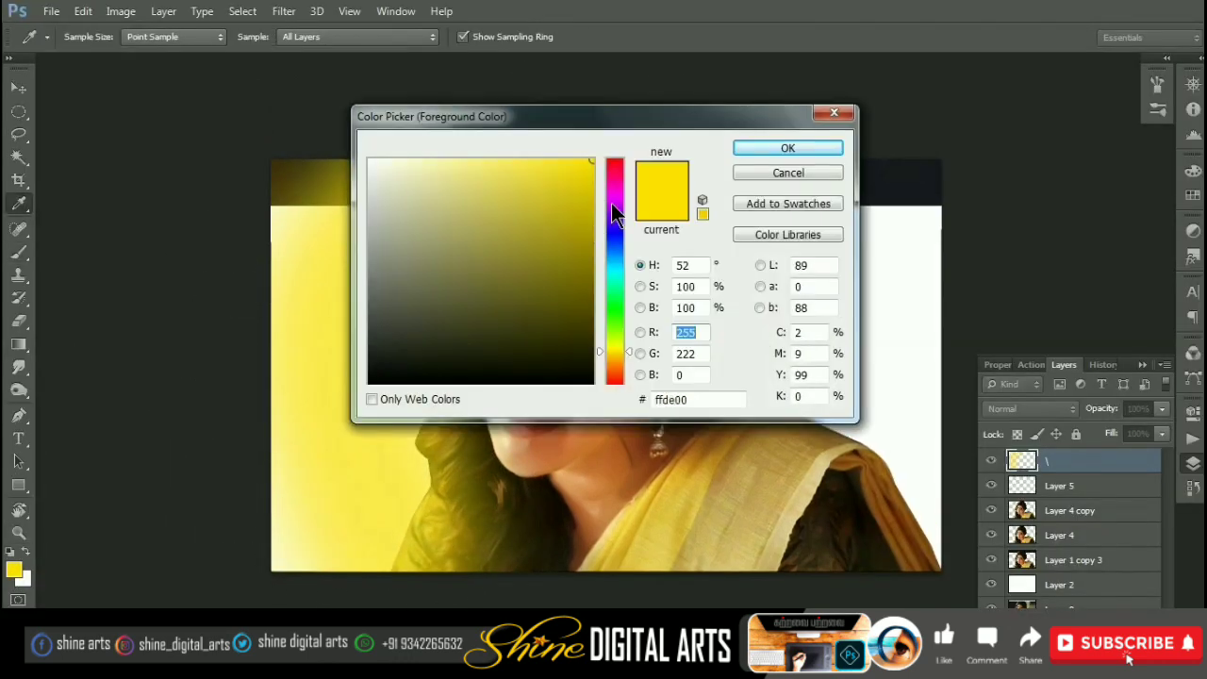
pyautogui.moveTo(611, 213); pyautogui.dragTo(614, 186)
pyautogui.click(788, 148)
pyautogui.moveTo(679, 208)
pyautogui.mouseDown()
pyautogui.moveTo(889, 472)
pyautogui.moveTo(651, 227)
pyautogui.mouseUp()
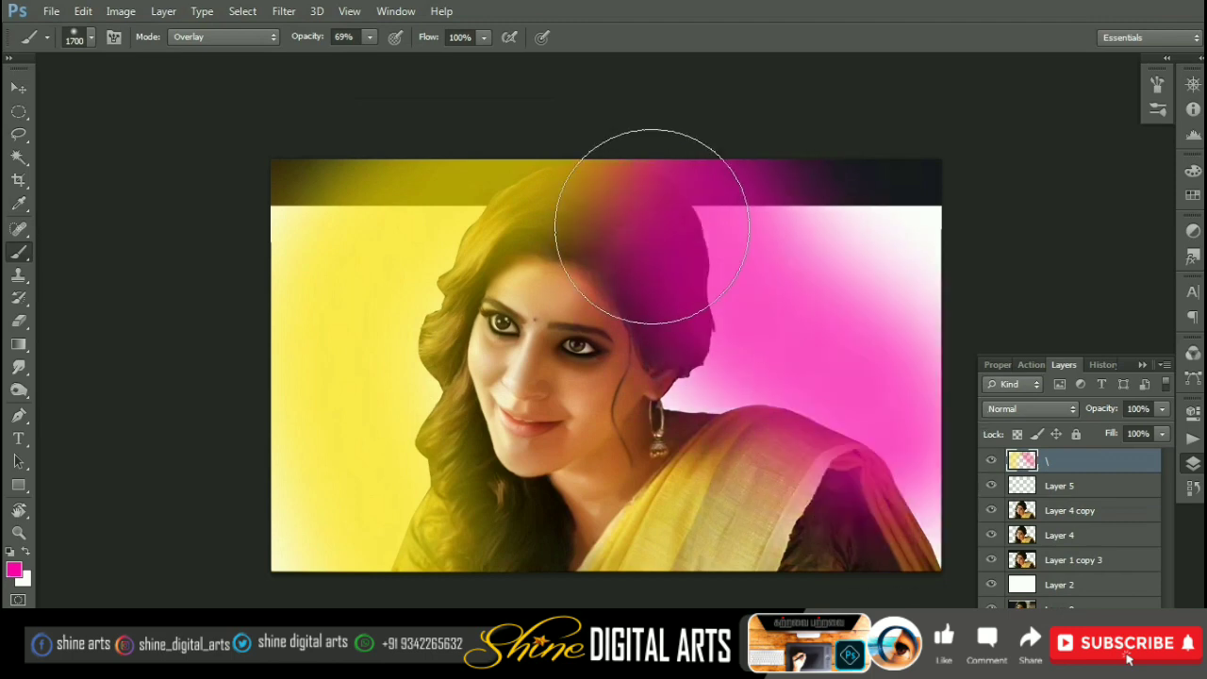
# Step: Set the tint layer to Soft Light and shift its hue to -13
pyautogui.press('v')
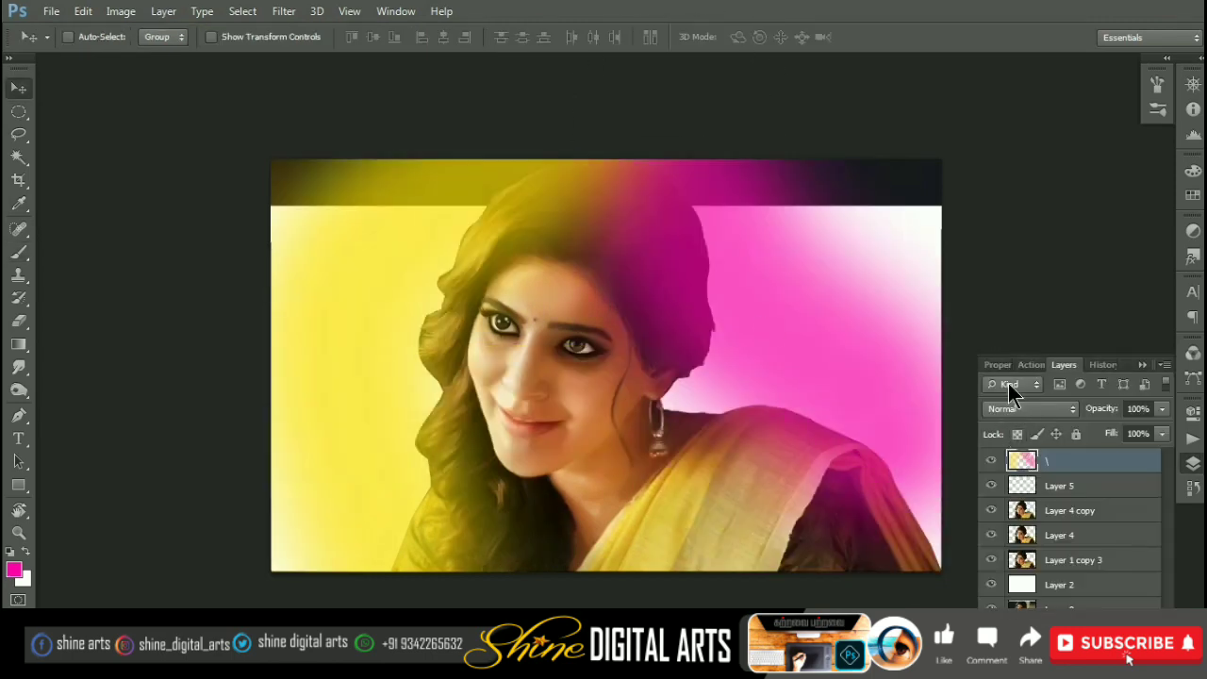
pyautogui.click(1023, 408)
pyautogui.click(997, 234)
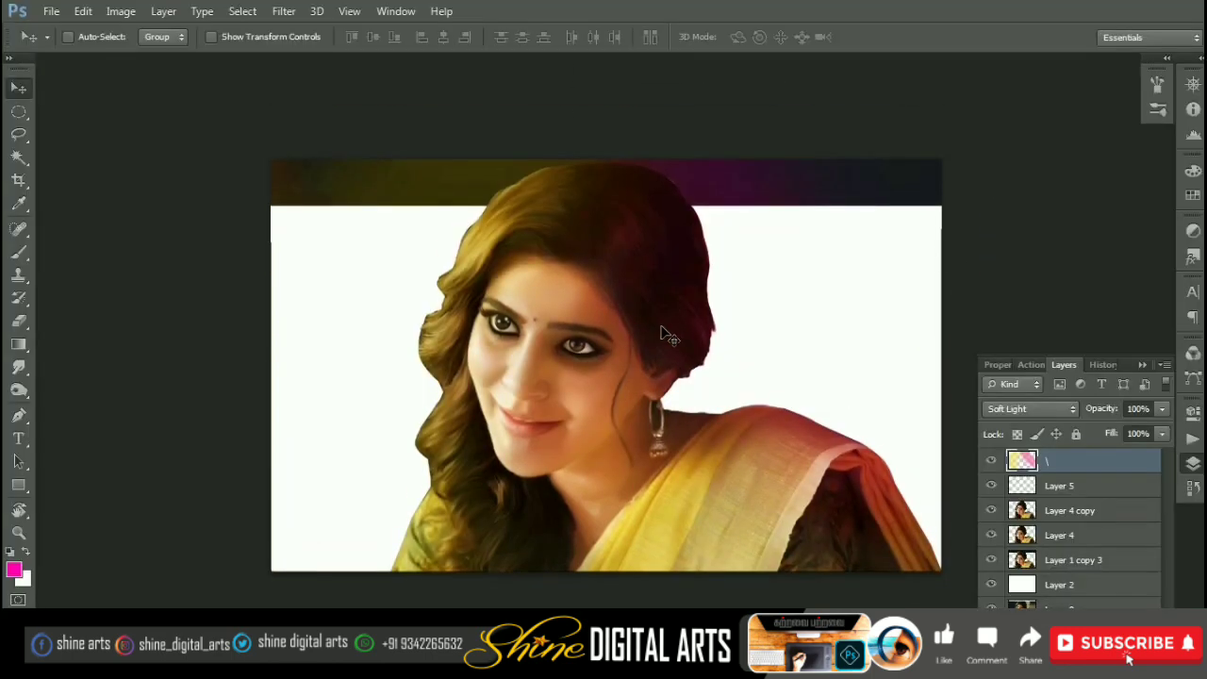
pyautogui.hotkey('ctrl', 'u')
pyautogui.moveTo(933, 255)
pyautogui.mouseDown()
pyautogui.moveTo(918, 249)
pyautogui.moveTo(961, 251)
pyautogui.moveTo(897, 249)
pyautogui.mouseUp()
pyautogui.click(1136, 167)
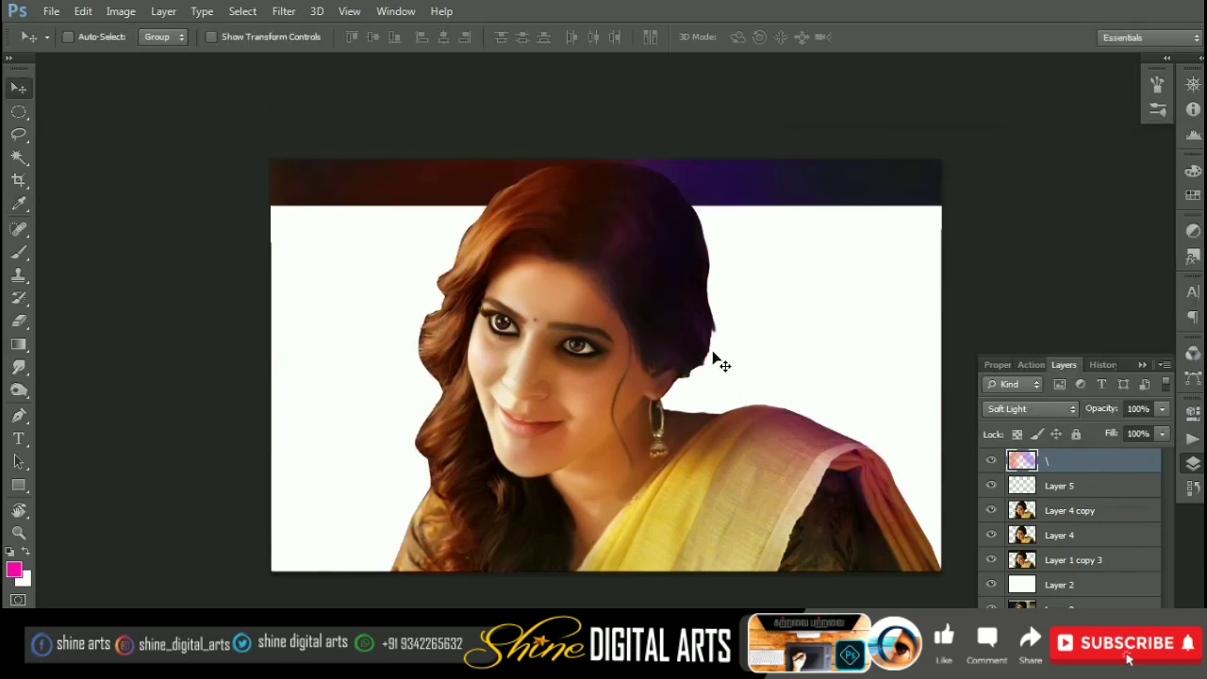
# Step: Erase the tint from the face with an 1100 eraser, then load the woman's outline as a selection
pyautogui.scroll(2, 717, 360)
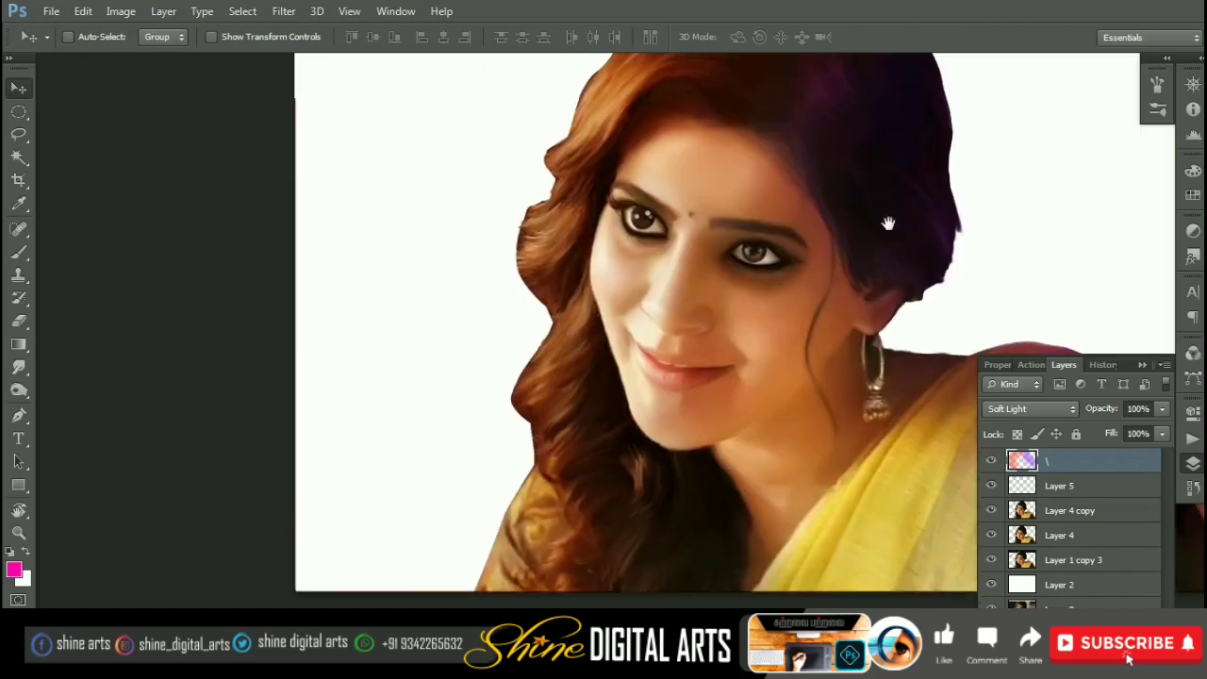
pyautogui.press('e')
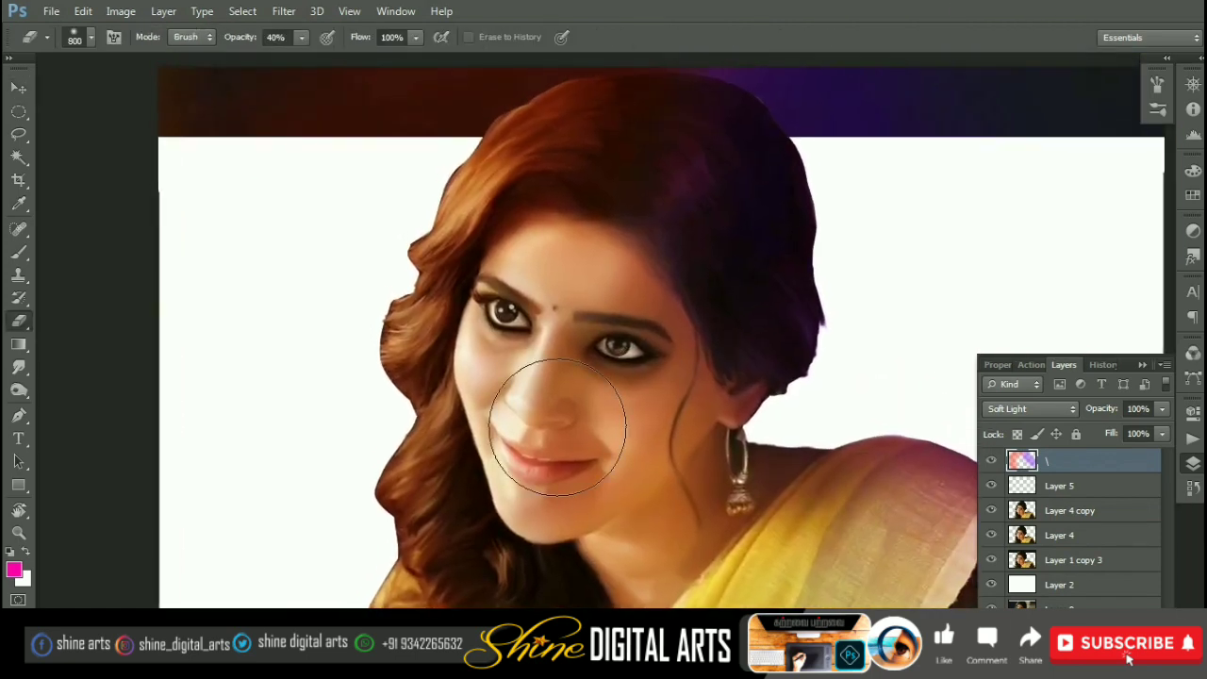
pyautogui.moveTo(803, 512); pyautogui.dragTo(688, 475)
pyautogui.press(']')
pyautogui.press(']')
pyautogui.press(']')
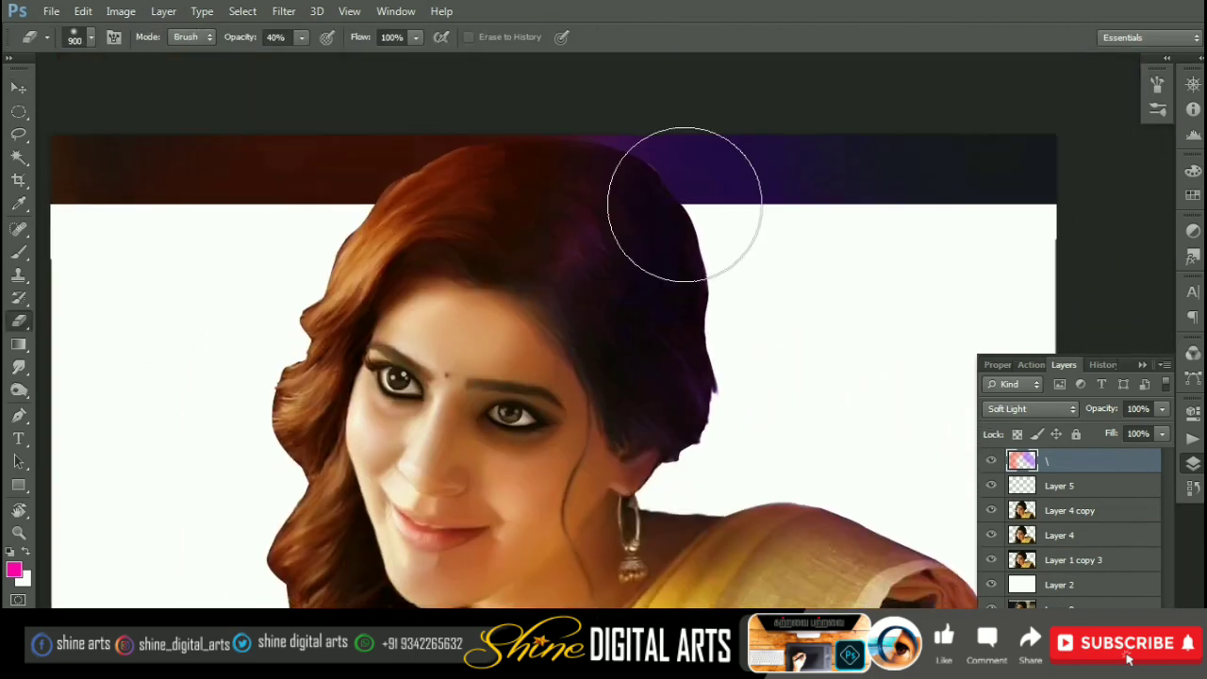
pyautogui.scroll(2, 660, 207)
pyautogui.press('w')
pyautogui.click(742, 417)
# Step: Feather the background selection by 2 px
pyautogui.press('v')
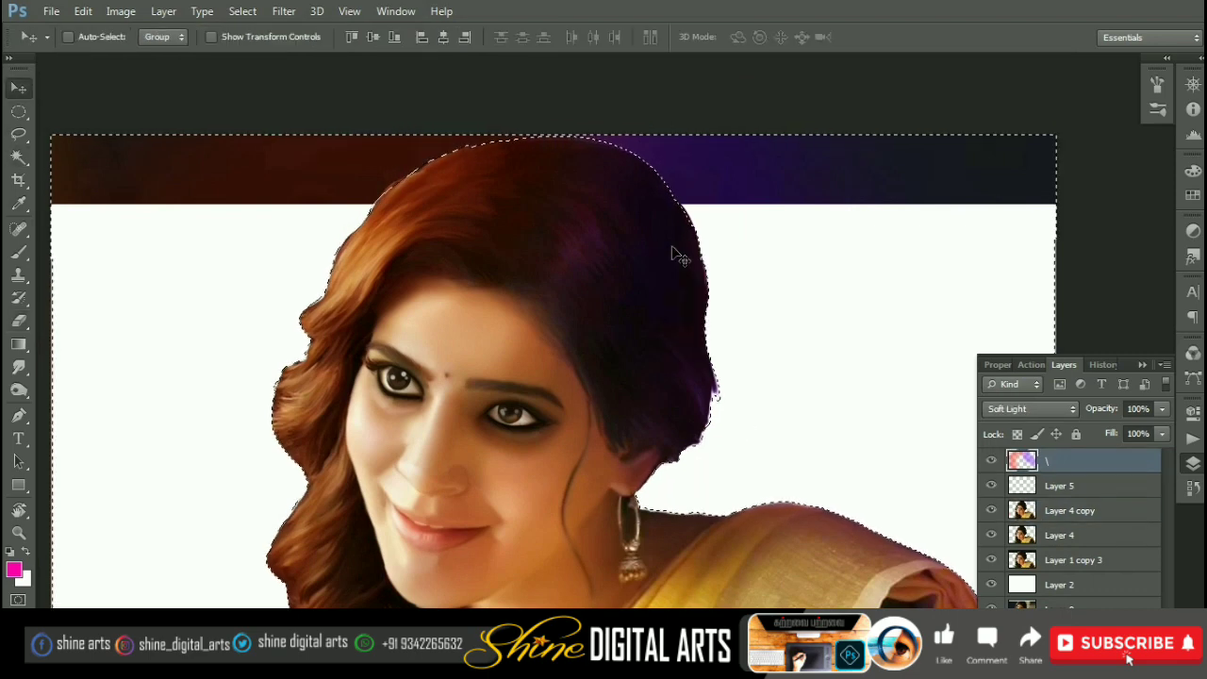
pyautogui.press('m')
pyautogui.rightClick(681, 267)
pyautogui.click(709, 298)
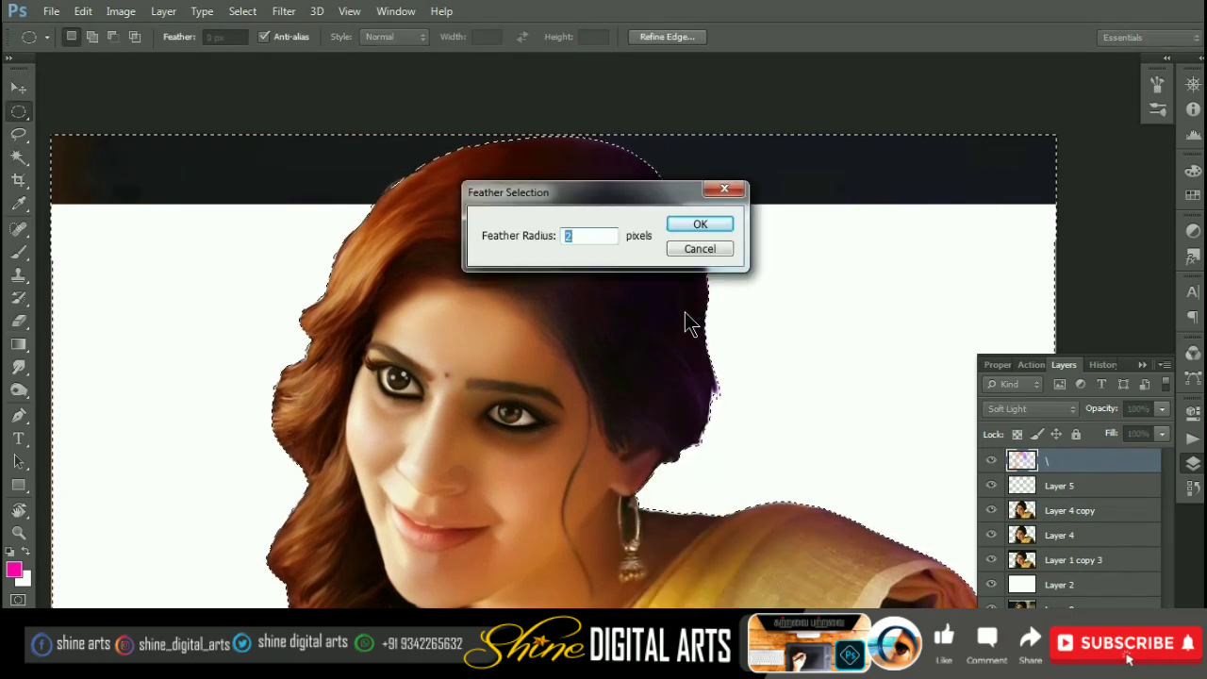
# Step: Resize the eraser to 500 and zoom in on the chin and saree
pyautogui.press('[')
pyautogui.press('[')
pyautogui.press('[')
pyautogui.press('[')
pyautogui.press('[')
pyautogui.press('[')
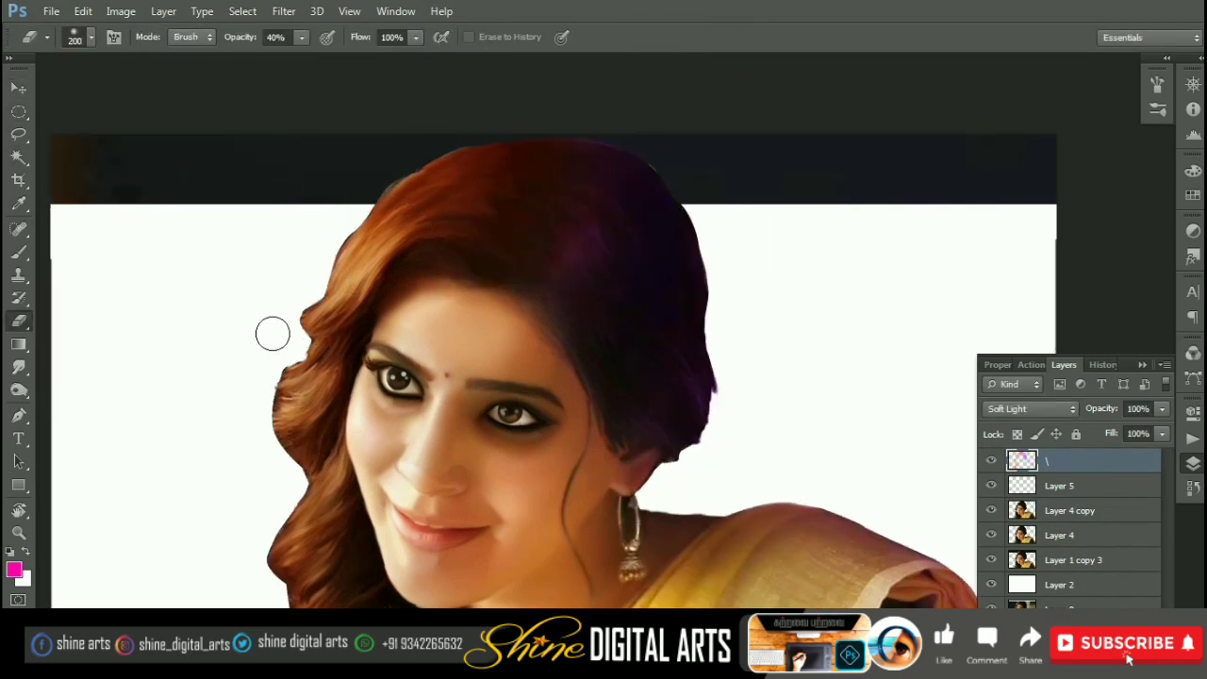
pyautogui.press(']')
pyautogui.press(']')
pyautogui.press(']')
pyautogui.scroll(-5, 499, 330)
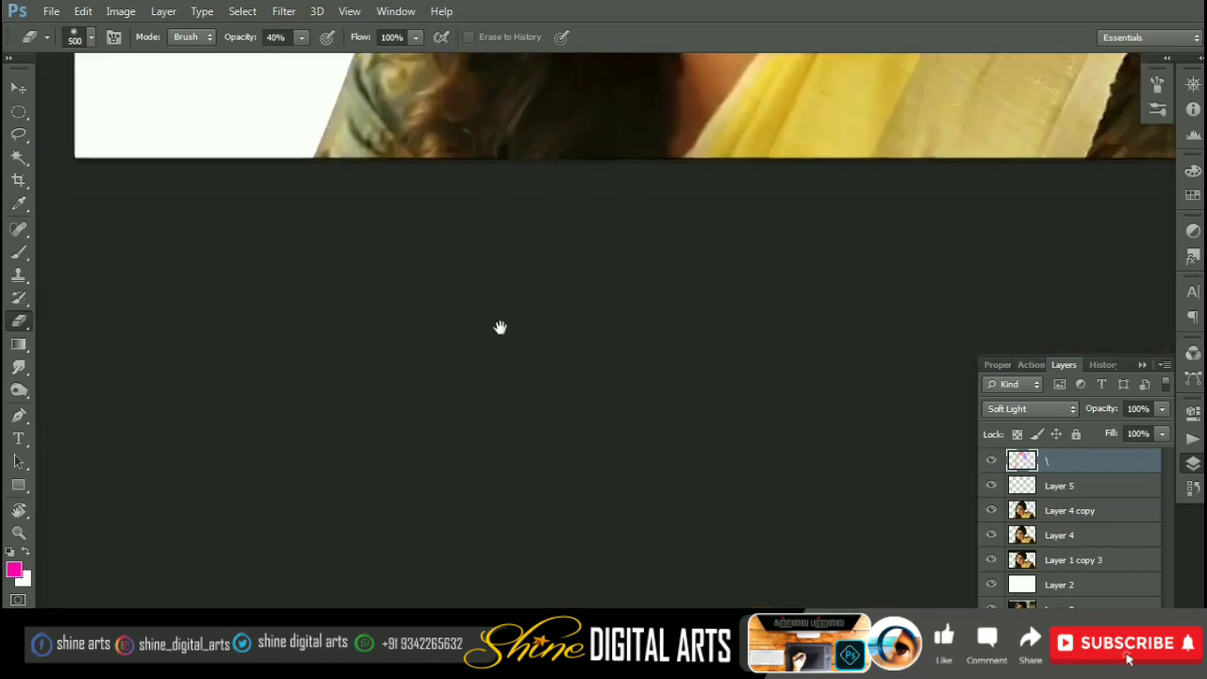
pyautogui.hotkey('ctrl', '+')
pyautogui.moveTo(539, 264); pyautogui.dragTo(509, 326)
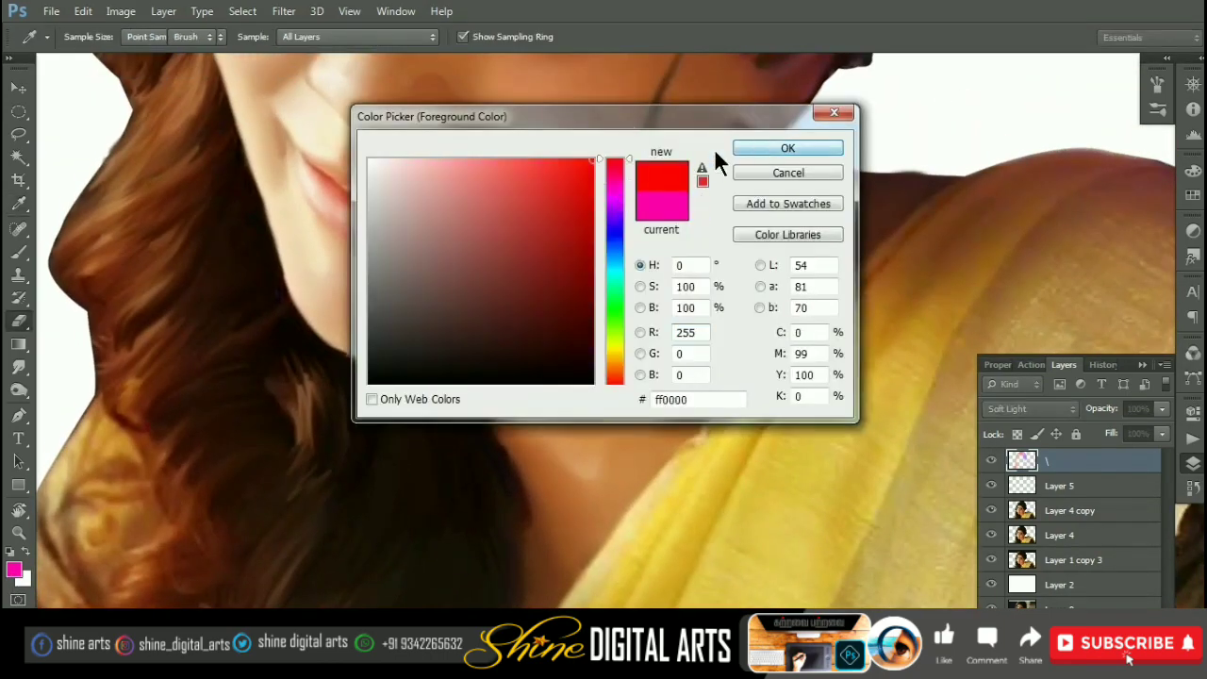
# Step: Pick yellow, give the brush Color Dynamics and a 13 px tip, and start a new layer
pyautogui.click(615, 350)
pyautogui.click(756, 149)
pyautogui.press('b')
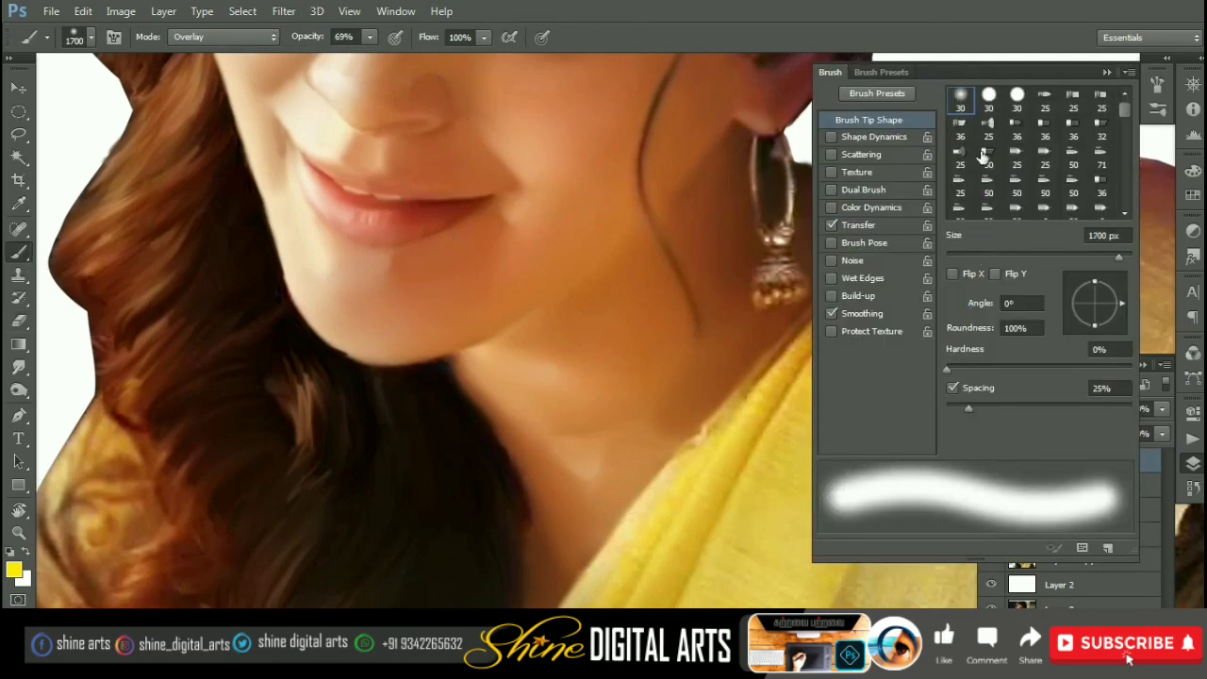
pyautogui.press('F5')
pyautogui.click(873, 137)
pyautogui.click(872, 207)
pyautogui.click(879, 119)
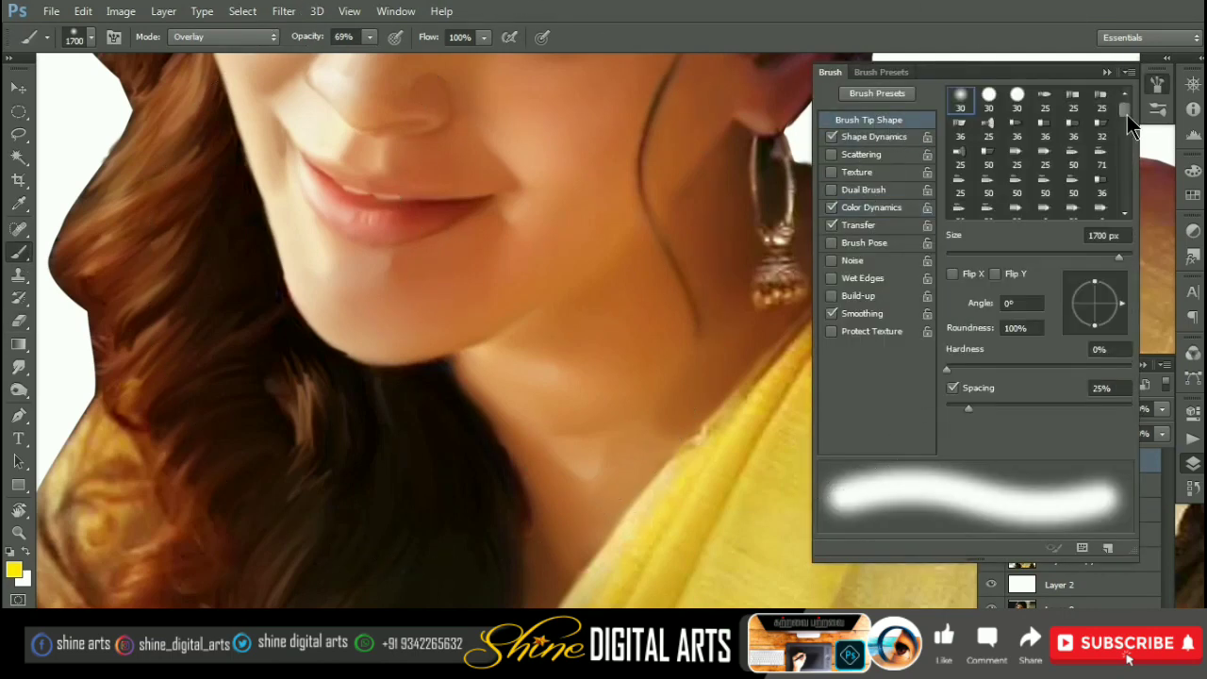
pyautogui.click(1017, 204)
pyautogui.click(1108, 74)
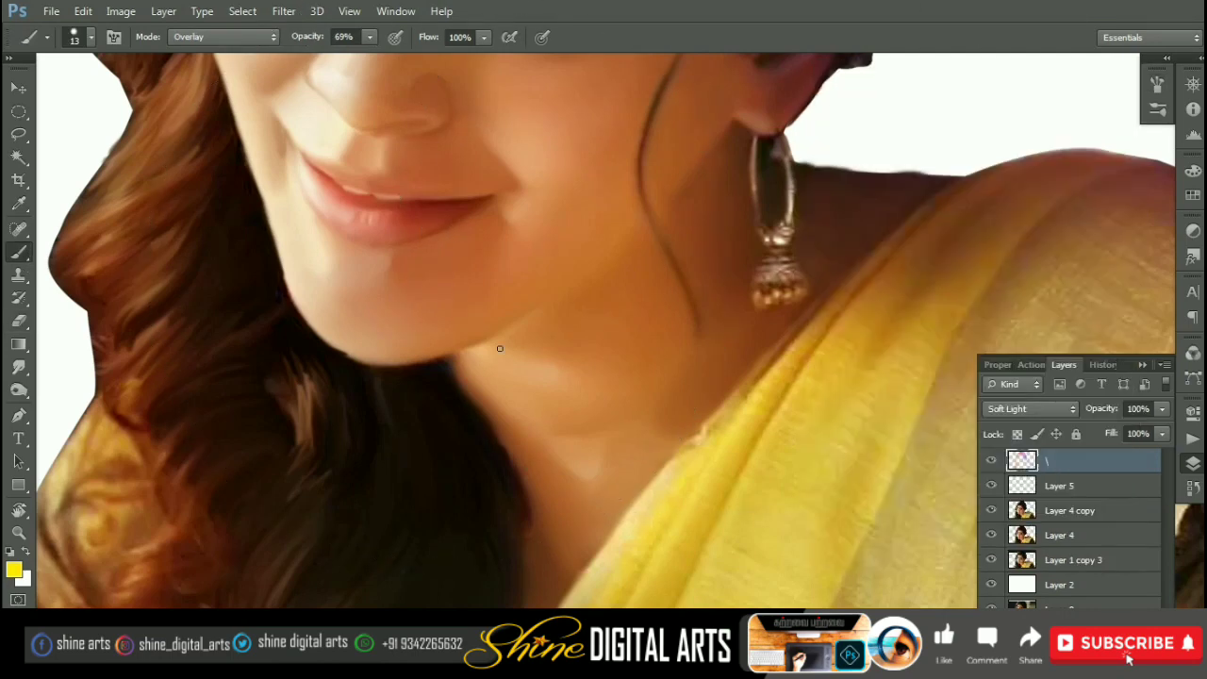
pyautogui.hotkey('ctrl', '+')
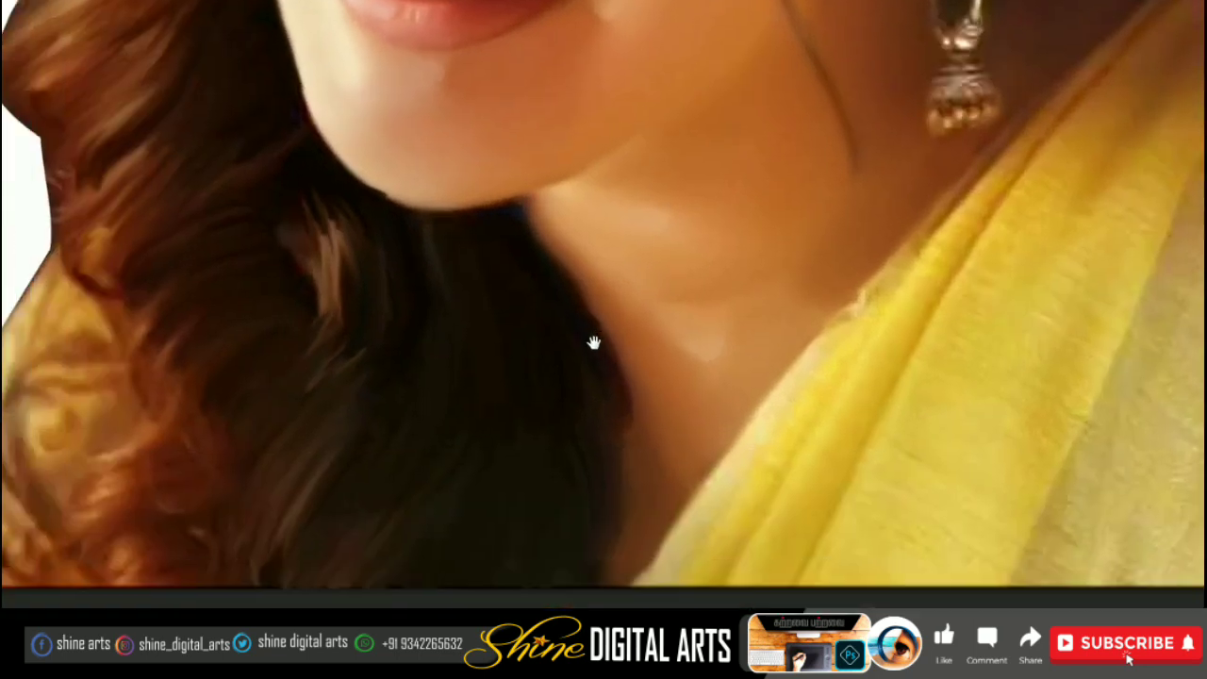
pyautogui.hotkey('ctrl', 'shift', 'n')
# Step: Confirm Layer 6, pick red, and paint first light strokes in the hair below the chin
pyautogui.press('Return')
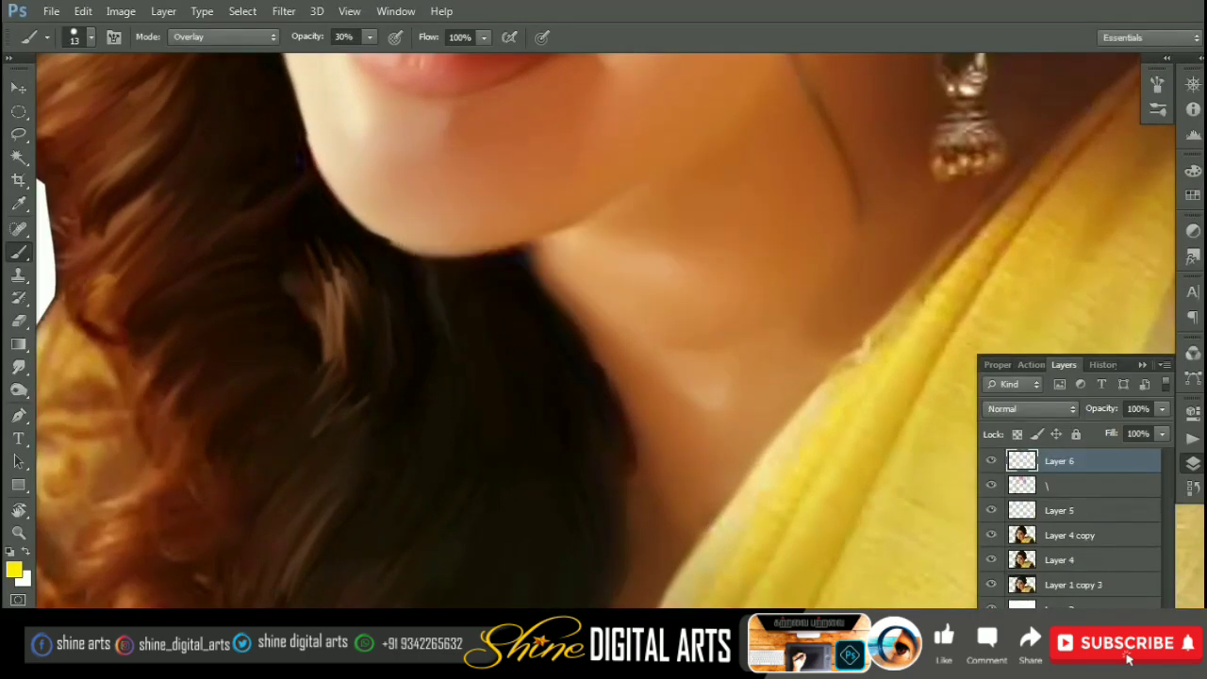
pyautogui.hotkey('ctrl', '-')
pyautogui.hotkey('ctrl', '-')
pyautogui.scroll(-3, 515, 321)
pyautogui.scroll(3, 412, 349)
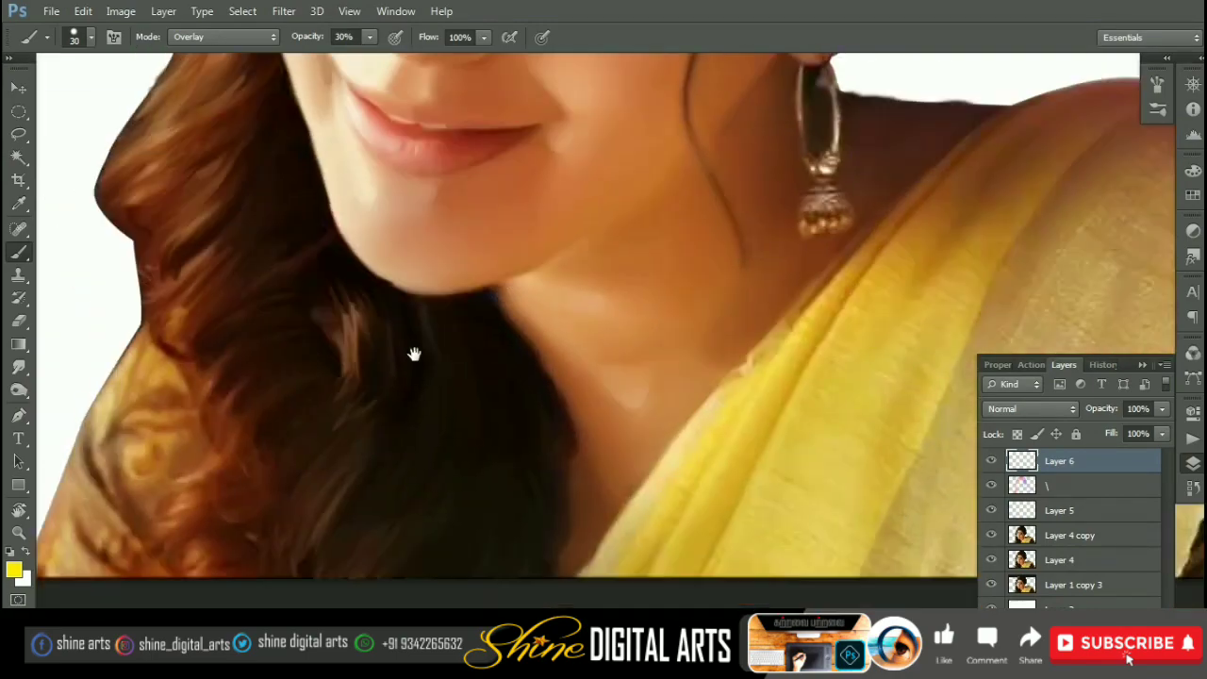
pyautogui.click(14, 569)
pyautogui.click(787, 148)
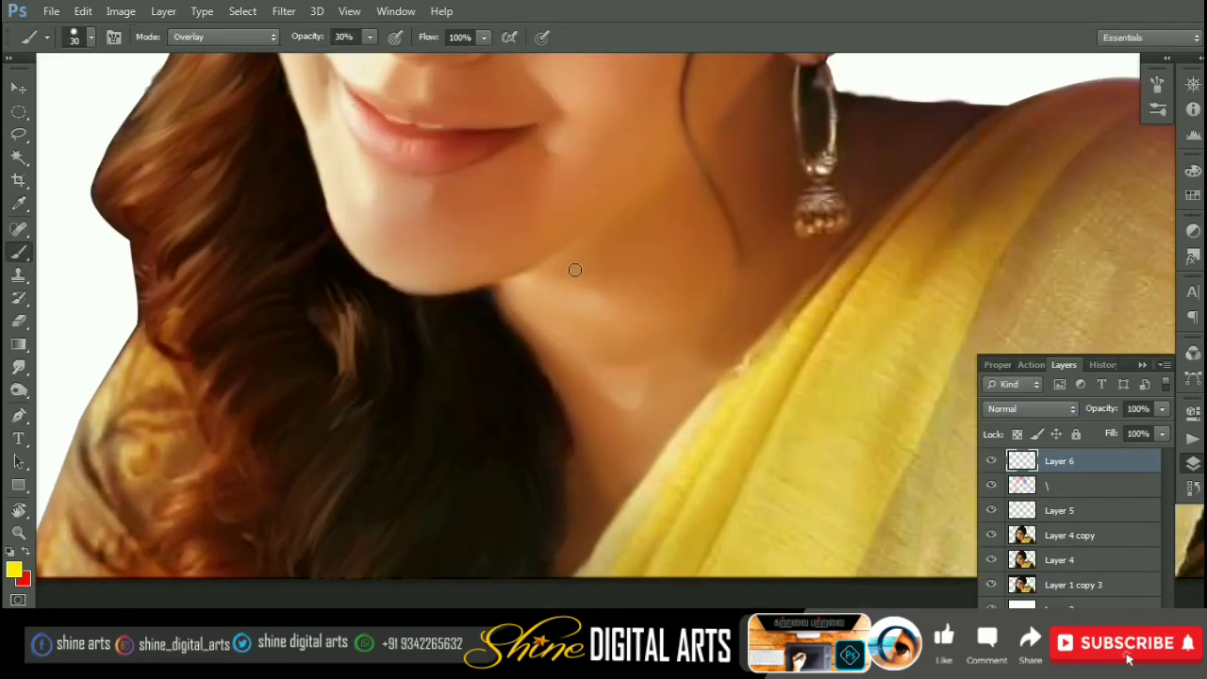
pyautogui.moveTo(477, 367); pyautogui.dragTo(486, 384)
# Step: At 20% opacity, paint fine flyaway strands following the dark hair below the chin
pyautogui.scroll(1, 491, 367)
pyautogui.press('2')
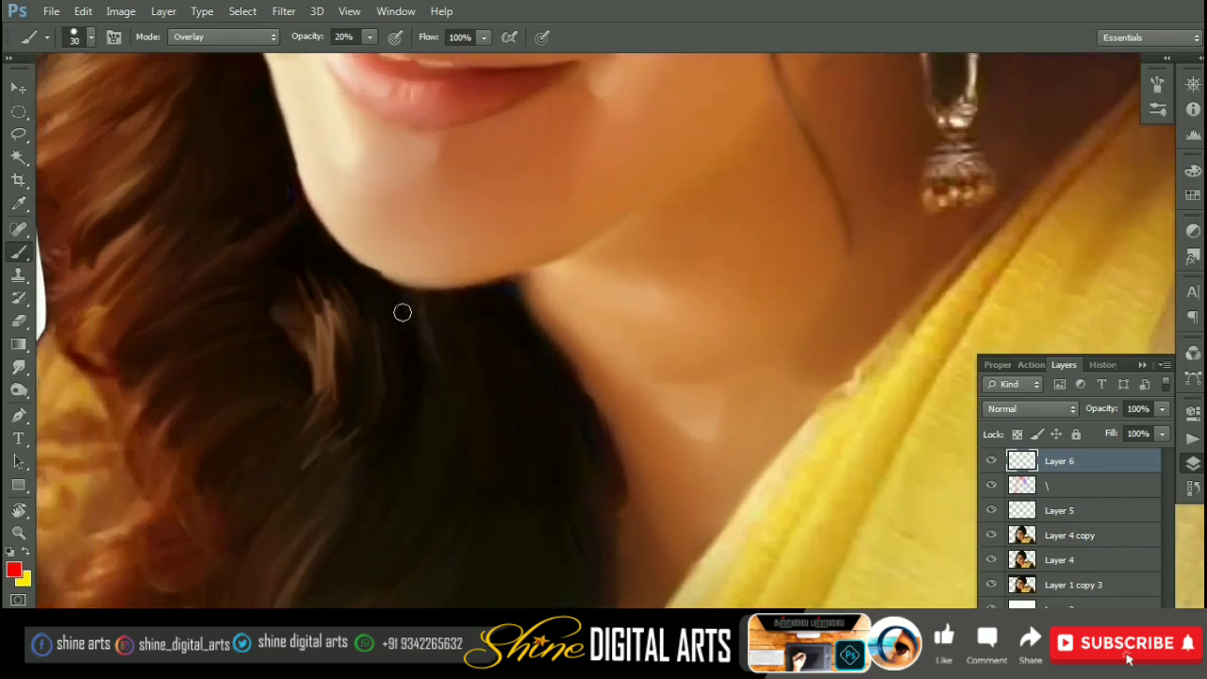
pyautogui.moveTo(402, 313); pyautogui.dragTo(496, 311)
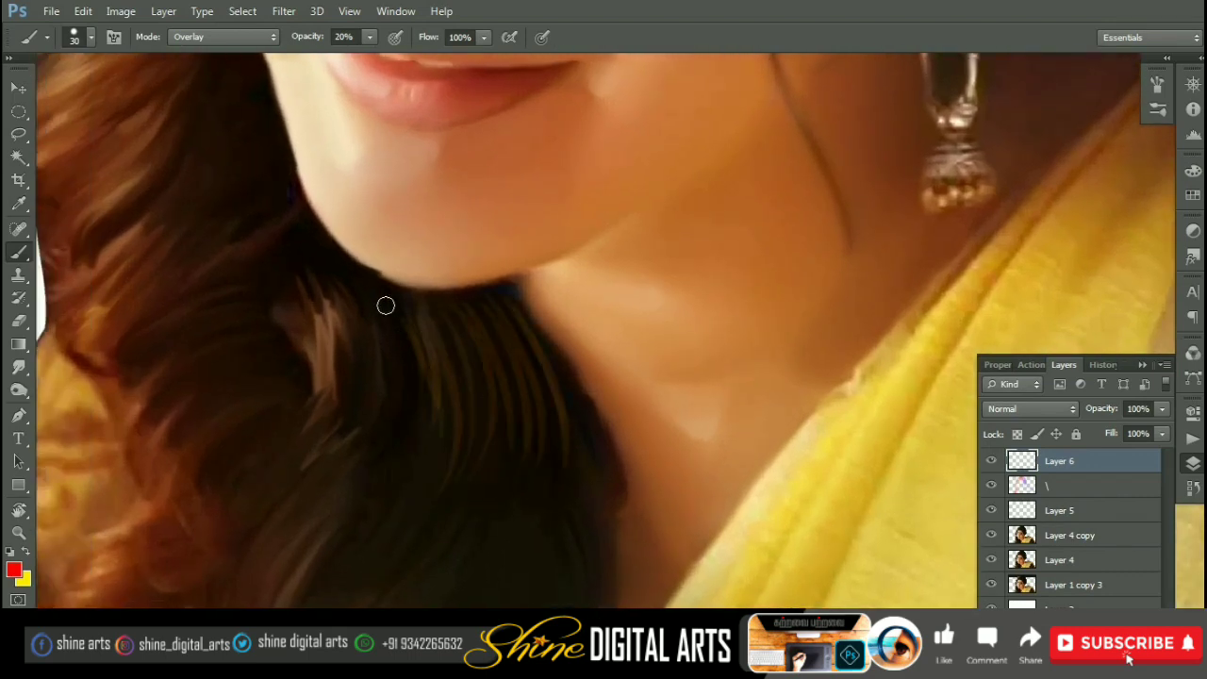
pyautogui.scroll(1, 382, 311)
pyautogui.moveTo(344, 404); pyautogui.dragTo(307, 510)
pyautogui.moveTo(340, 368); pyautogui.dragTo(279, 518)
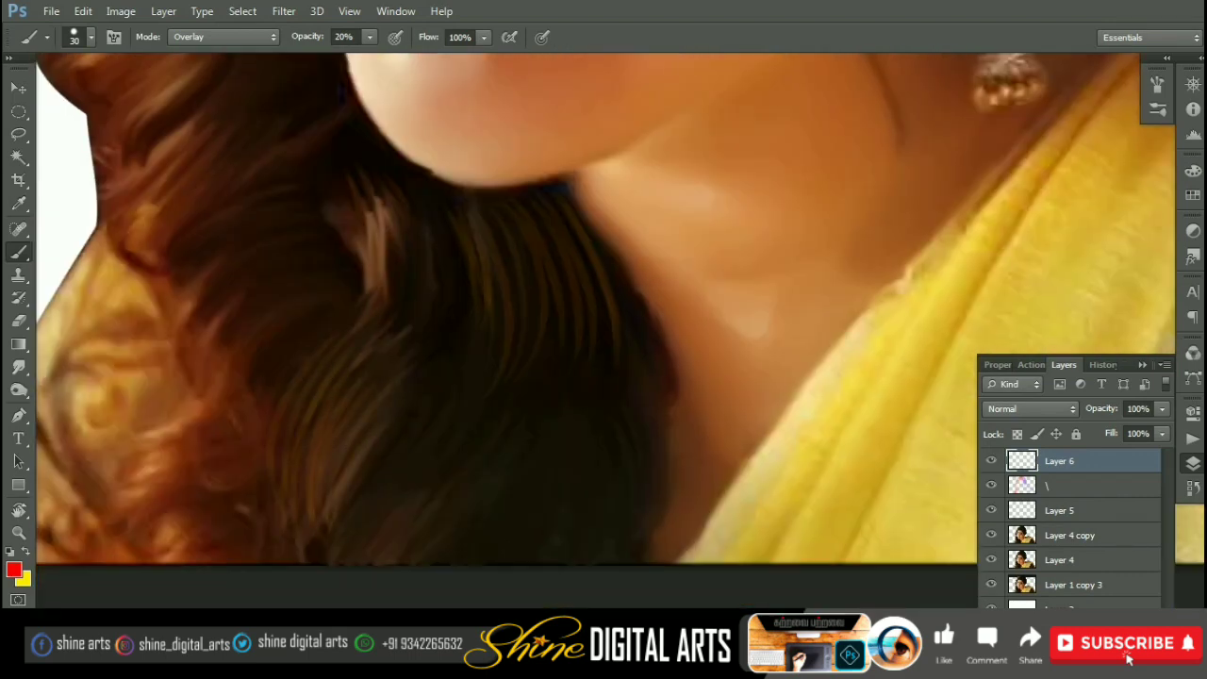
pyautogui.moveTo(344, 321); pyautogui.dragTo(264, 448)
pyautogui.moveTo(457, 330); pyautogui.dragTo(417, 458)
pyautogui.moveTo(459, 357); pyautogui.dragTo(485, 432)
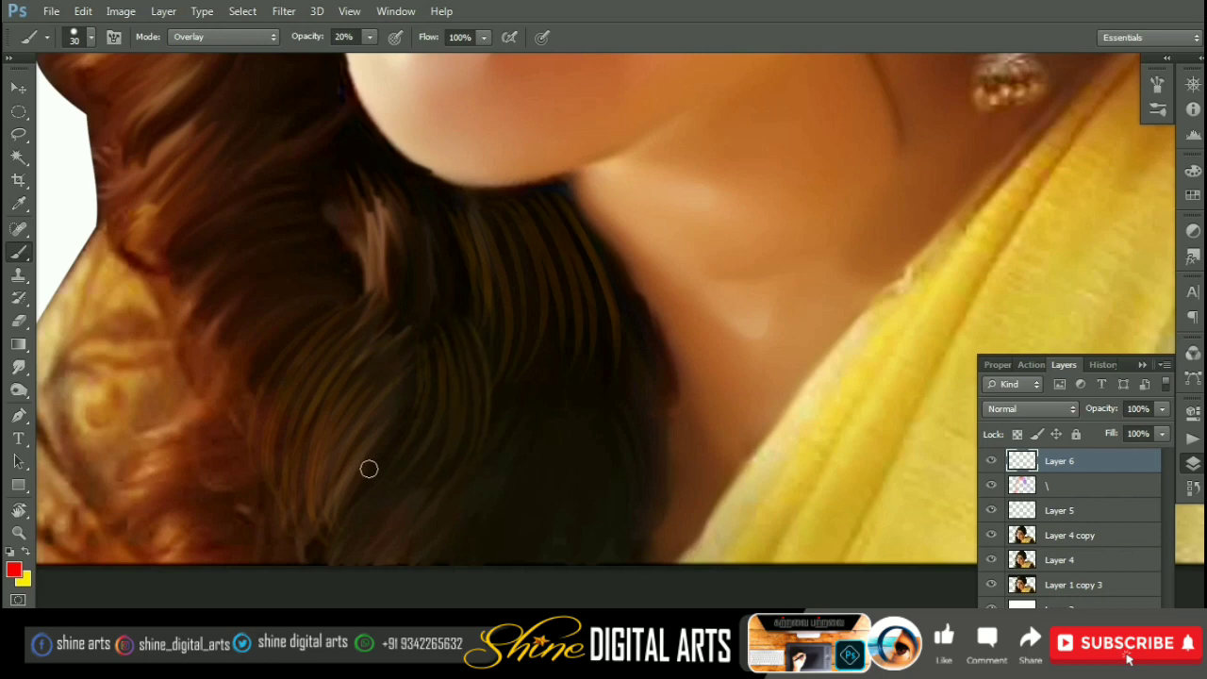
# Step: Add more light strands over the dark curls near the neck and below the chin
pyautogui.scroll(-2, 369, 469)
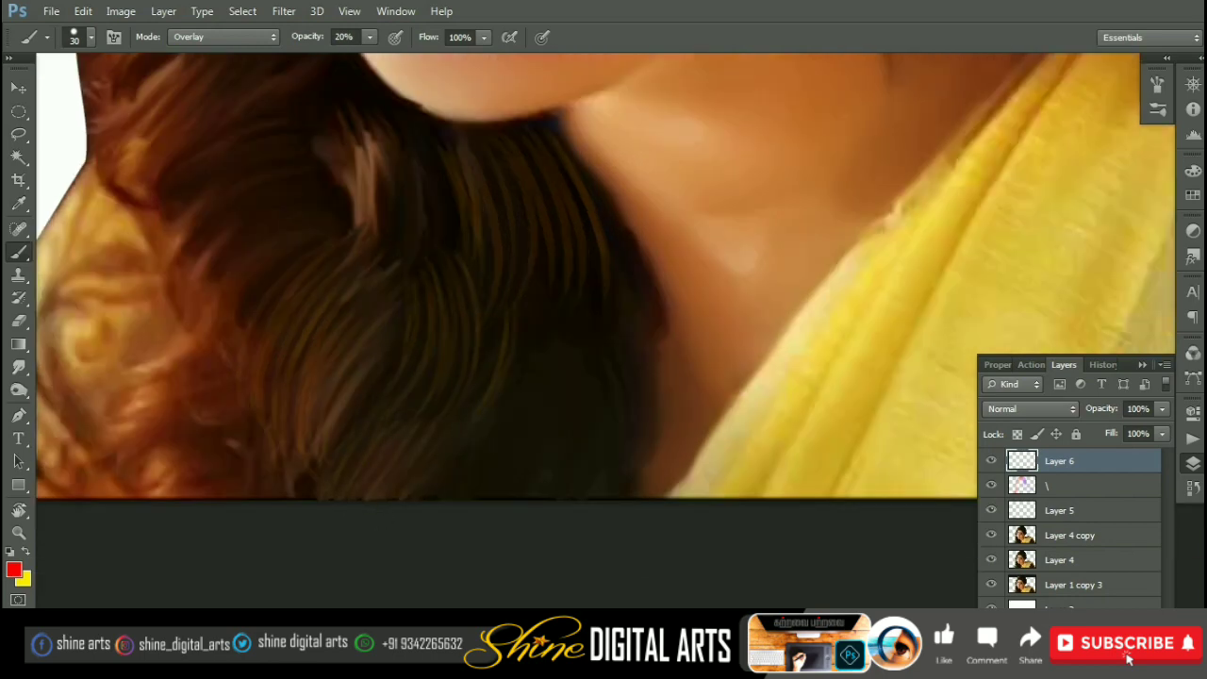
pyautogui.moveTo(526, 387); pyautogui.dragTo(521, 293)
pyautogui.moveTo(517, 476); pyautogui.dragTo(495, 332)
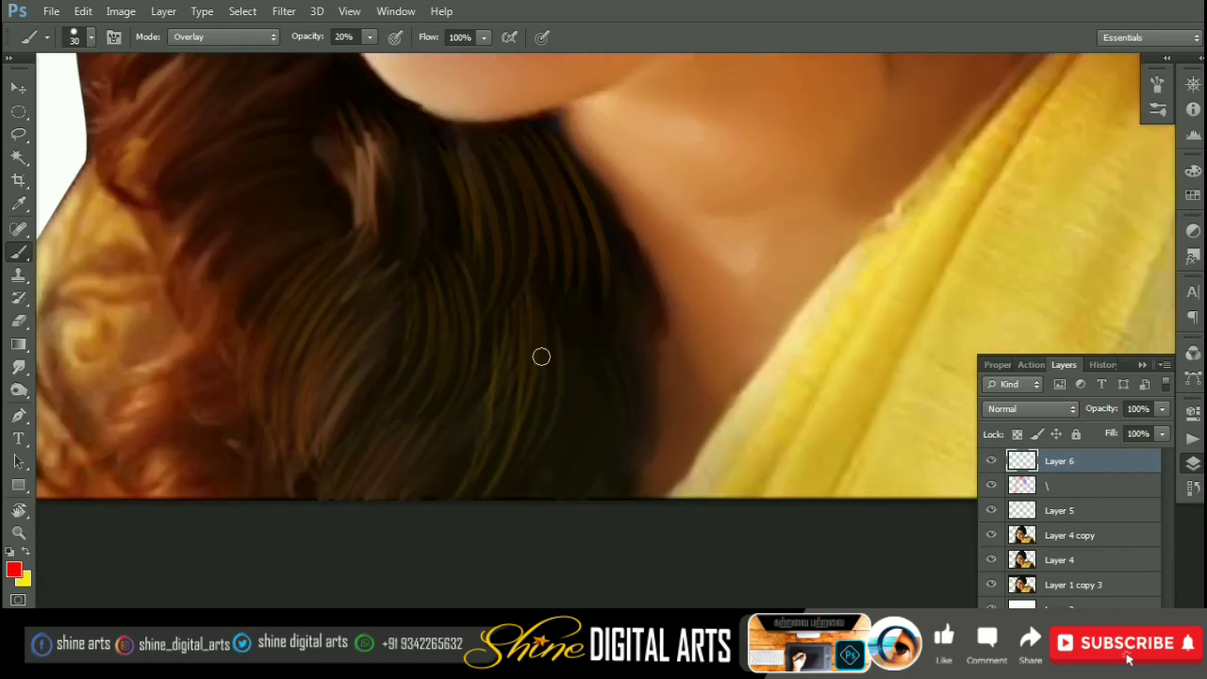
pyautogui.moveTo(571, 448); pyautogui.dragTo(594, 332)
pyautogui.moveTo(622, 420); pyautogui.dragTo(630, 295)
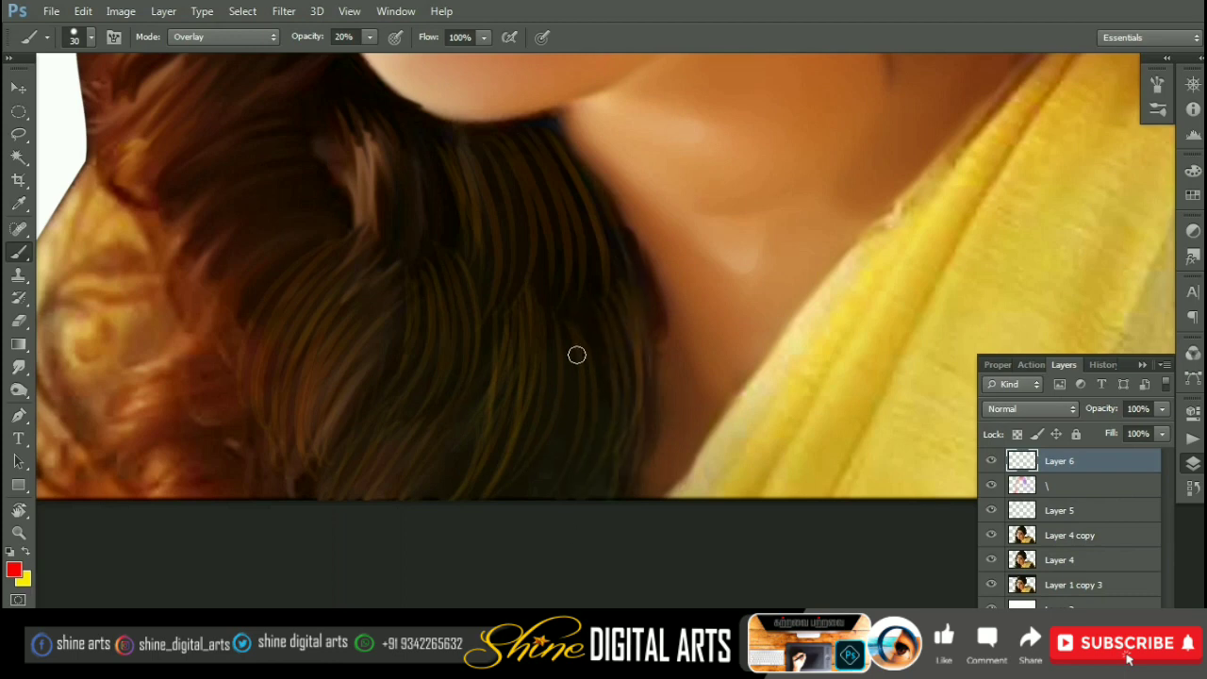
pyautogui.scroll(5, 577, 355)
pyautogui.moveTo(396, 329); pyautogui.dragTo(405, 272)
pyautogui.moveTo(453, 387); pyautogui.dragTo(458, 277)
pyautogui.moveTo(500, 405); pyautogui.dragTo(472, 390)
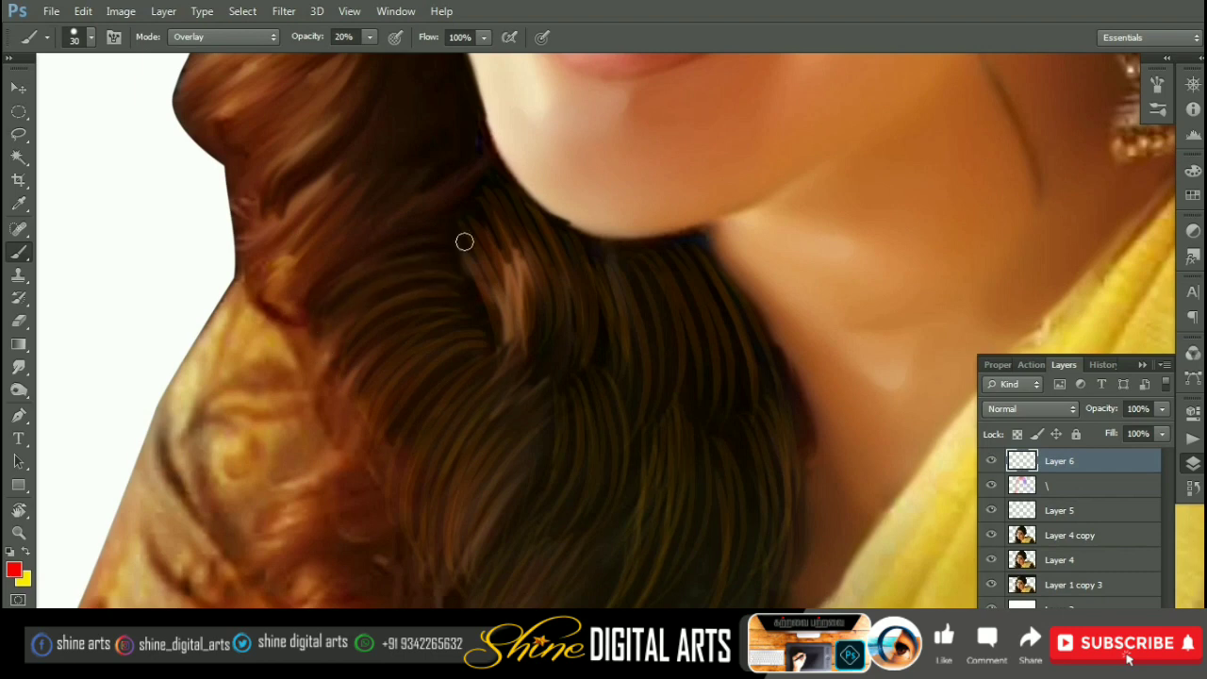
pyautogui.scroll(4, 464, 242)
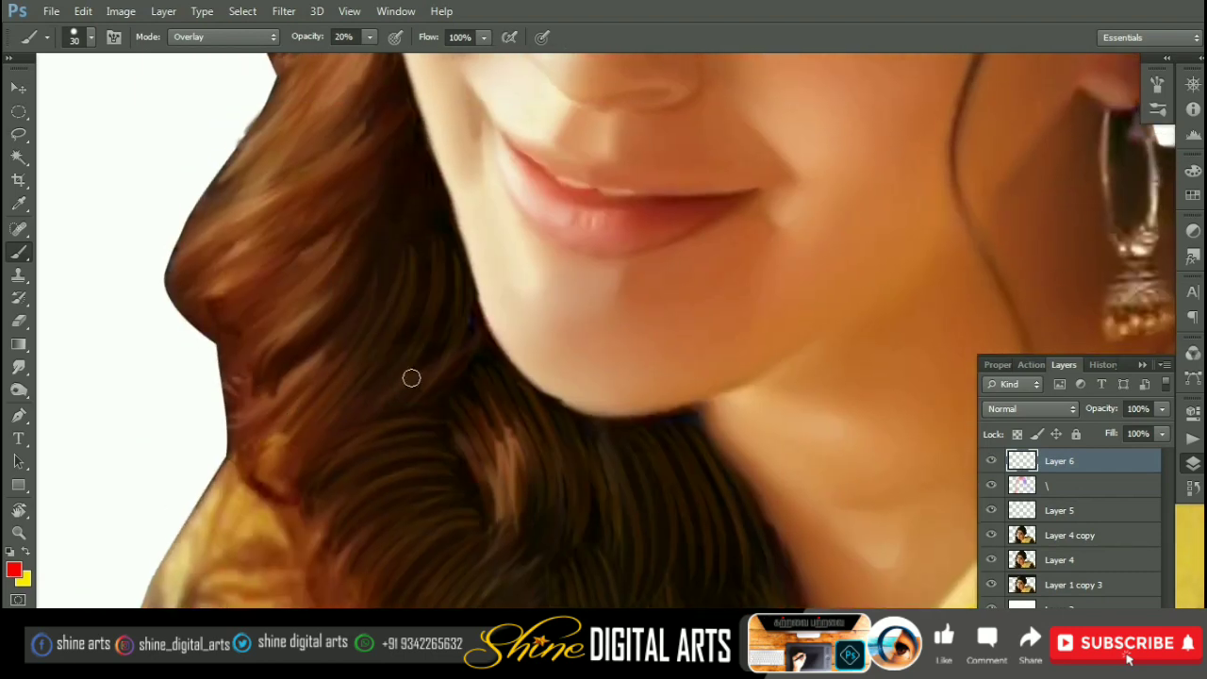
pyautogui.moveTo(291, 413); pyautogui.dragTo(292, 464)
# Step: Undo the stray reddish stroke and reduce the brush to 20 for finer strands
pyautogui.hotkey('ctrl', 'z')
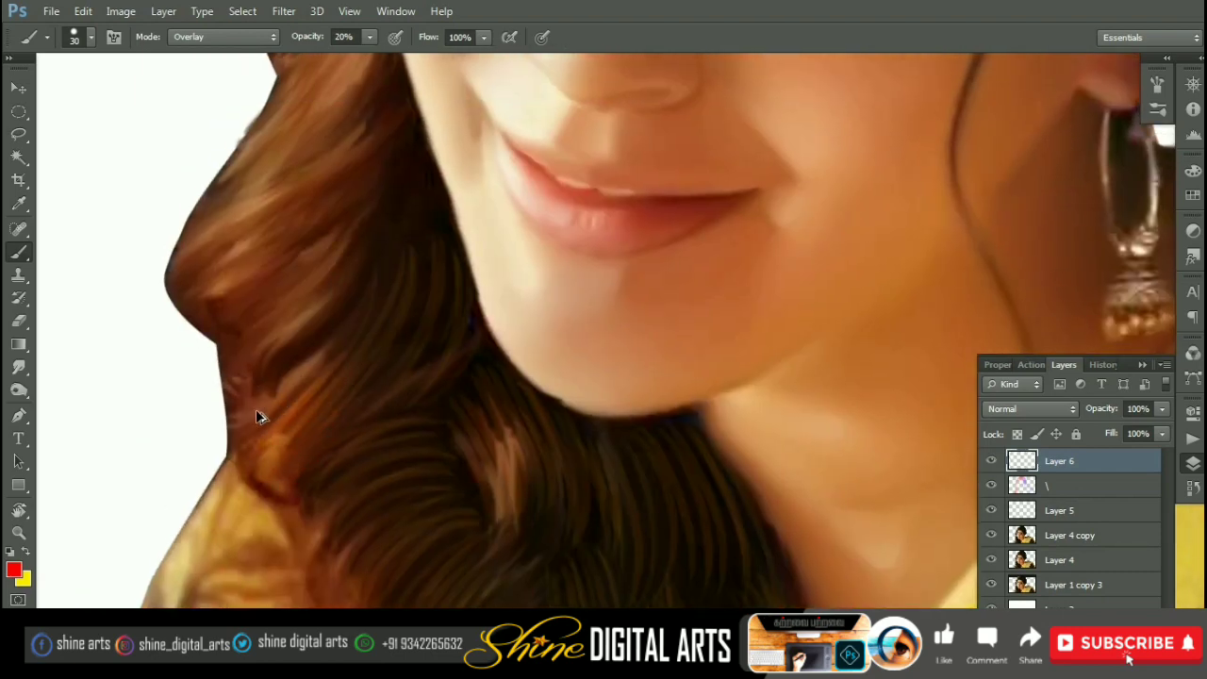
pyautogui.press('[')
pyautogui.moveTo(406, 454); pyautogui.dragTo(350, 337)
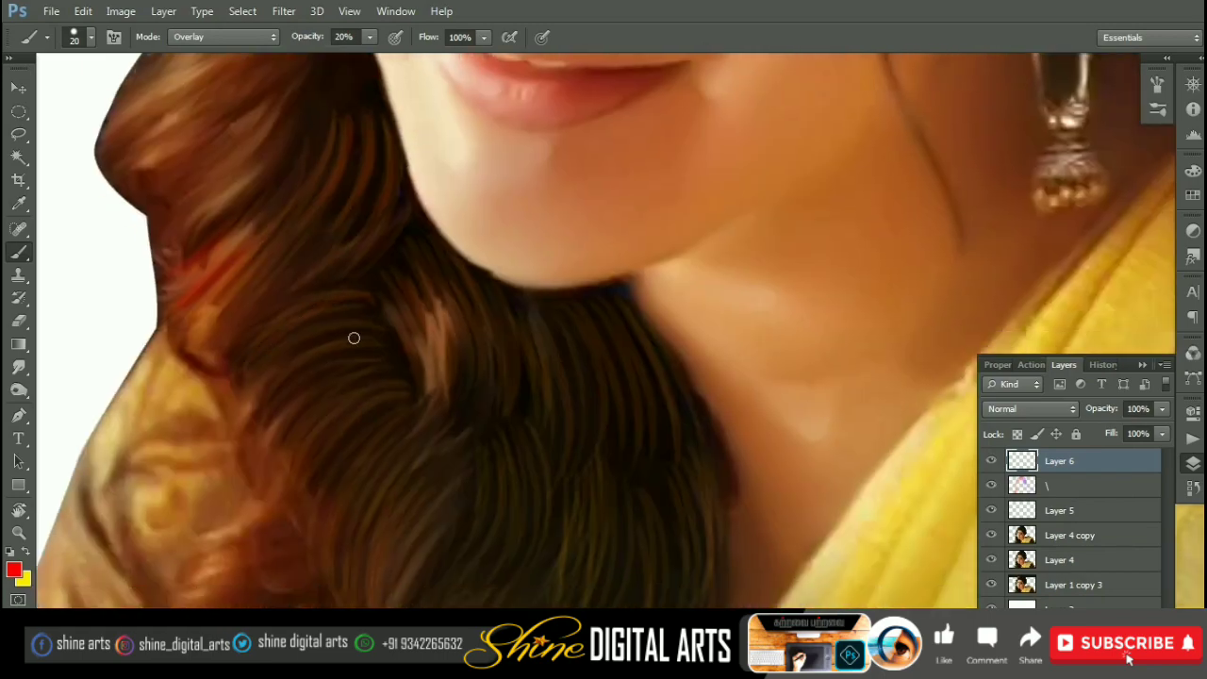
pyautogui.moveTo(457, 298); pyautogui.dragTo(387, 133)
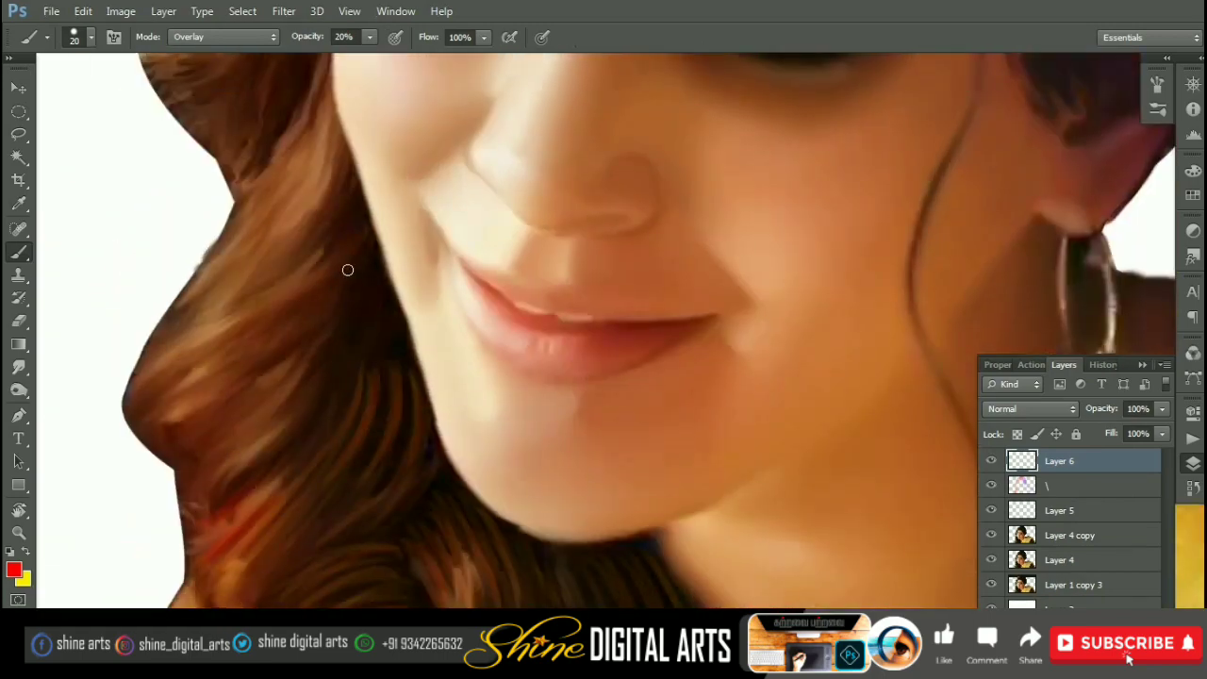
# Step: Paint bright orange and faint lighter strands along the side curl and left hair
pyautogui.moveTo(408, 409); pyautogui.dragTo(356, 304)
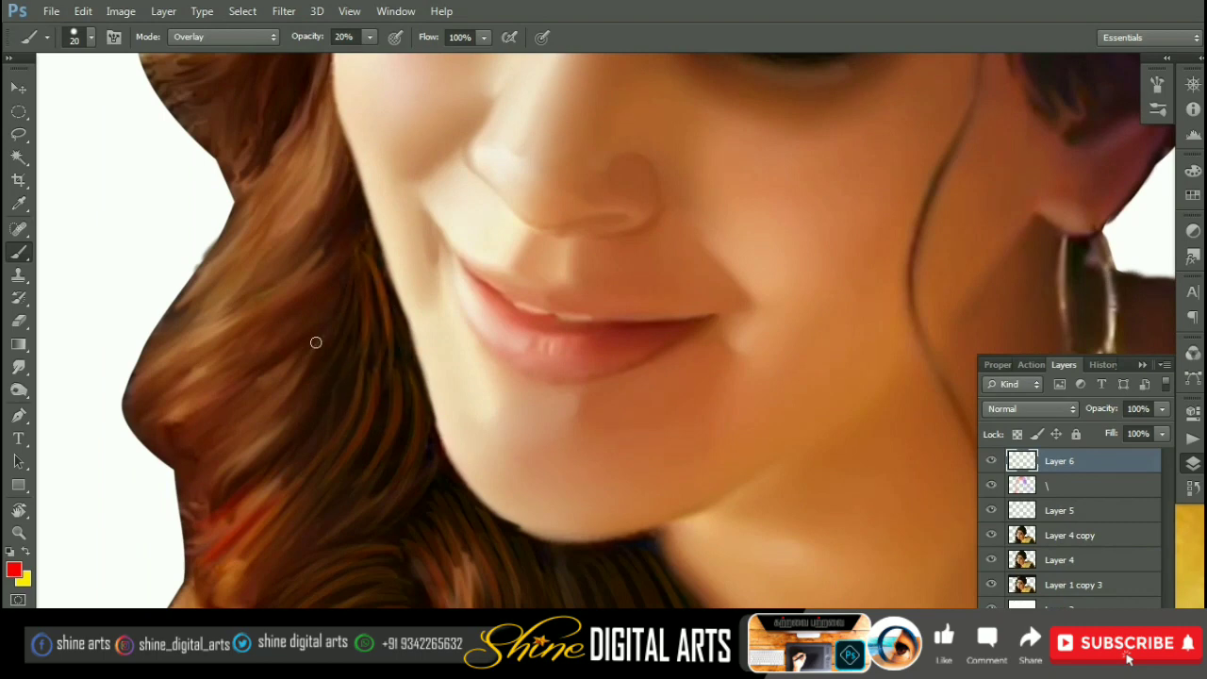
pyautogui.moveTo(316, 342); pyautogui.dragTo(241, 317)
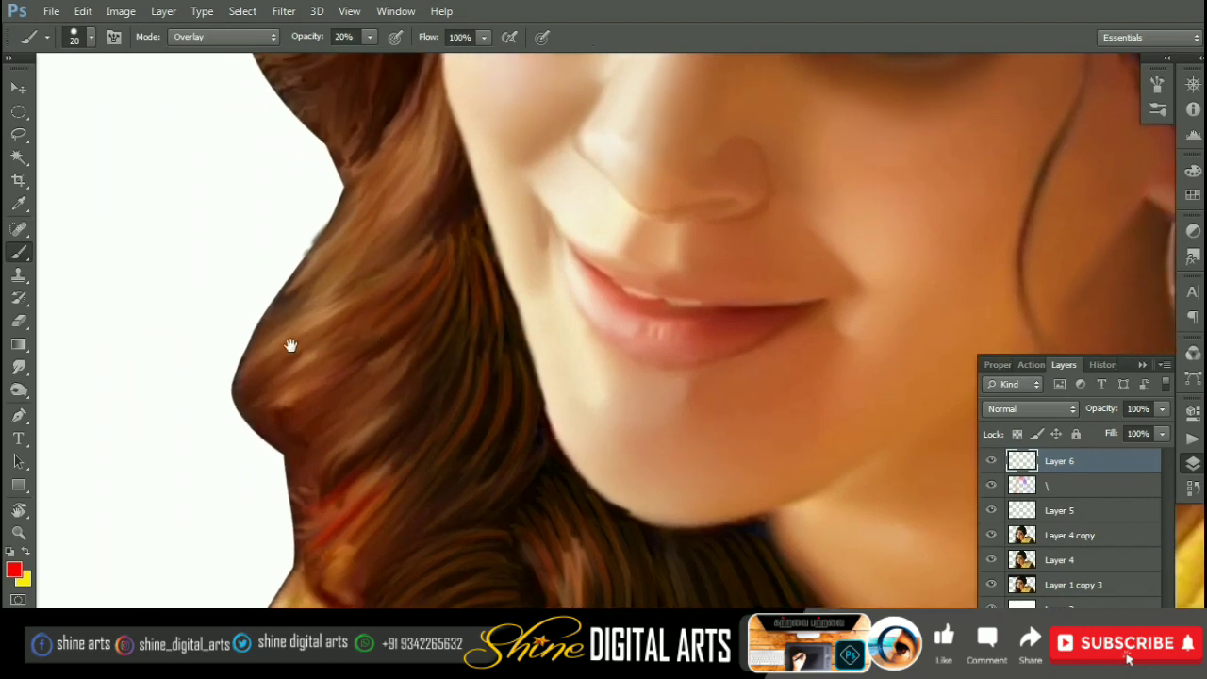
pyautogui.moveTo(413, 366); pyautogui.dragTo(369, 443)
pyautogui.moveTo(439, 385); pyautogui.dragTo(379, 454)
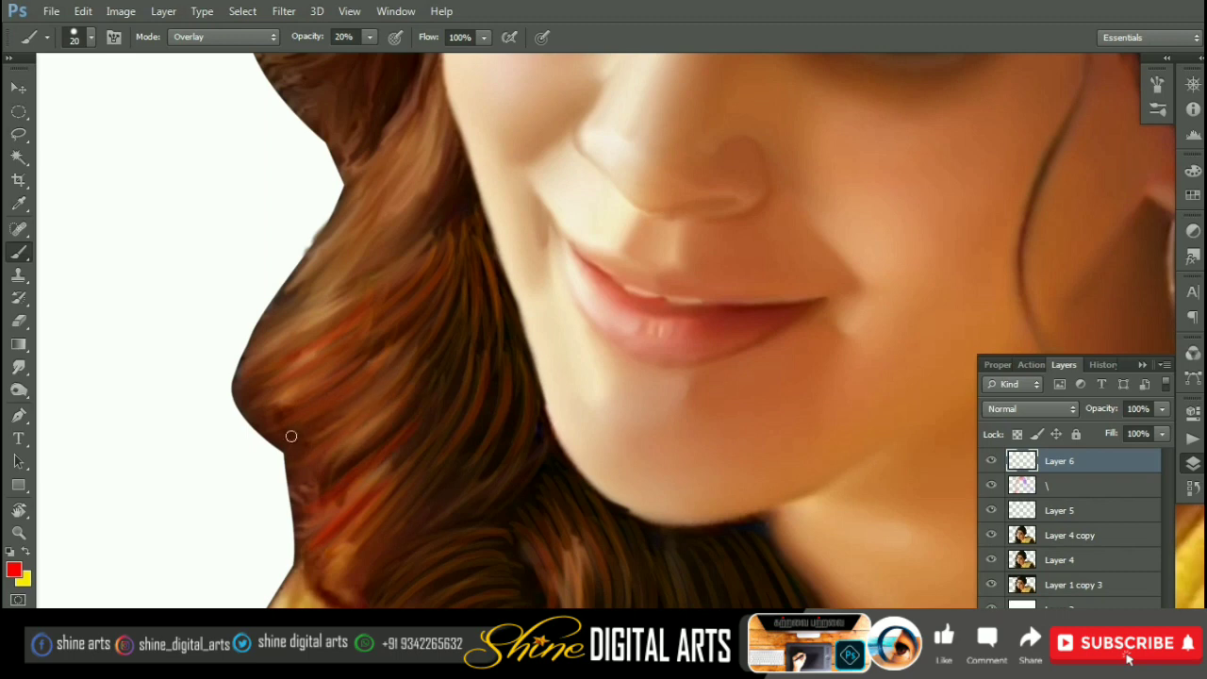
pyautogui.moveTo(392, 161); pyautogui.dragTo(350, 307)
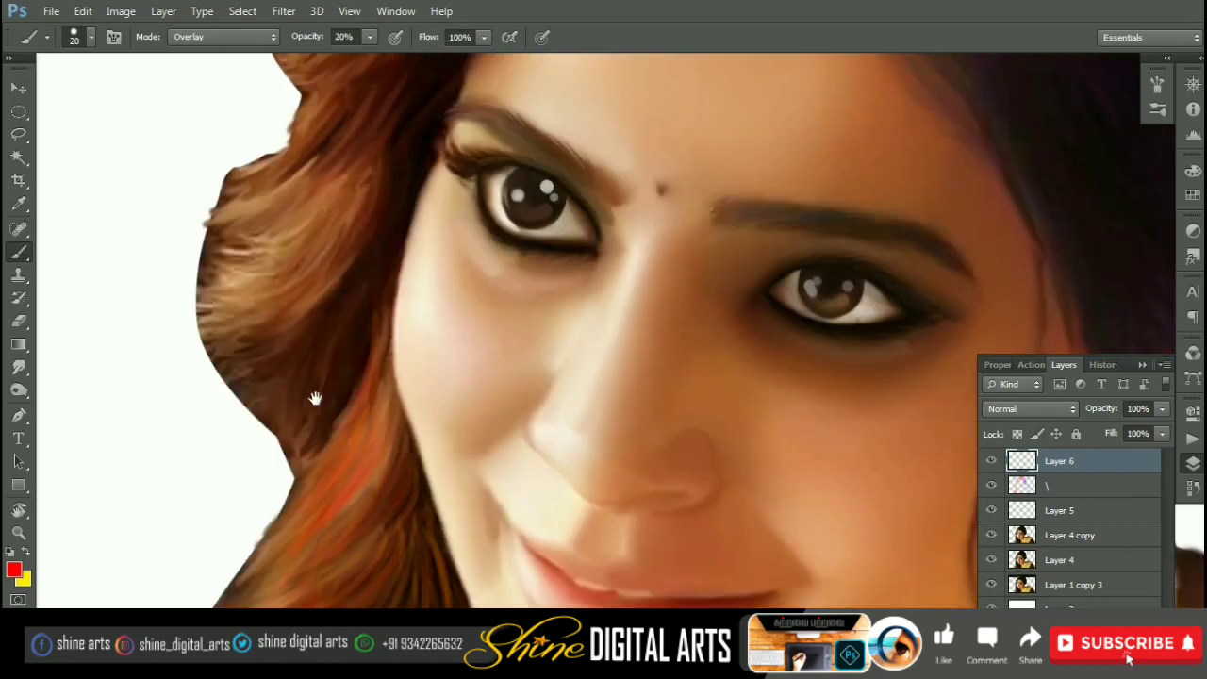
pyautogui.moveTo(377, 238); pyautogui.dragTo(283, 392)
pyautogui.moveTo(368, 354); pyautogui.dragTo(301, 485)
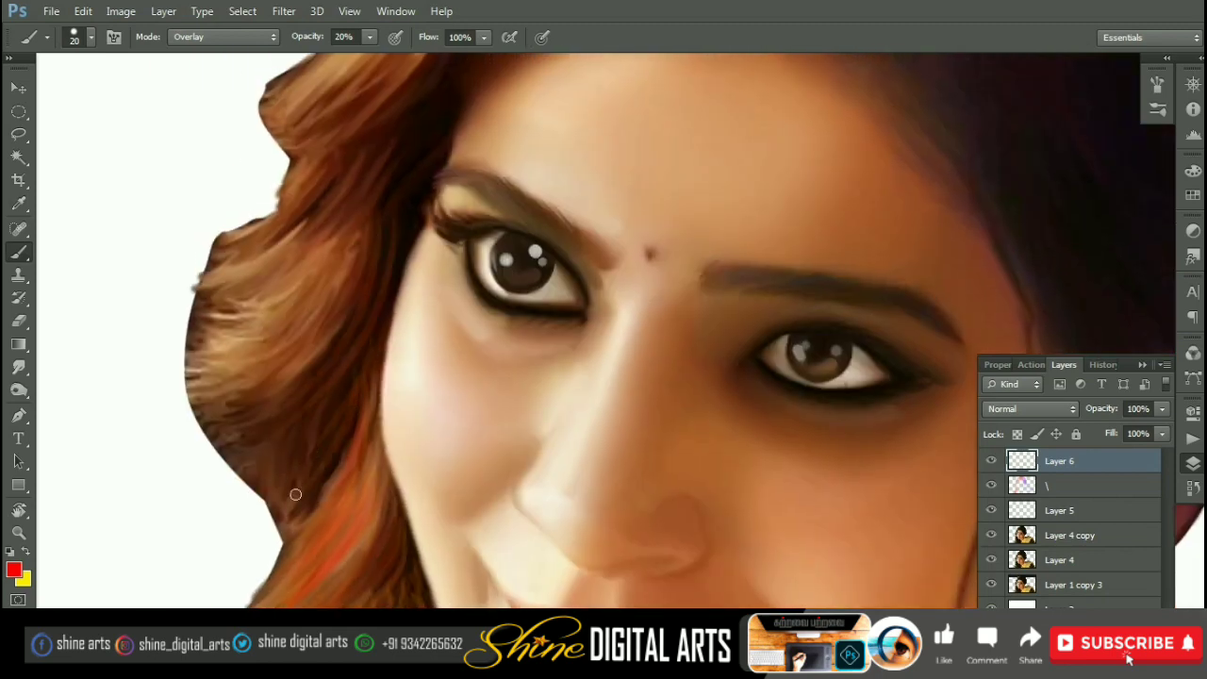
pyautogui.moveTo(335, 392); pyautogui.dragTo(316, 457)
pyautogui.moveTo(301, 197); pyautogui.dragTo(305, 315)
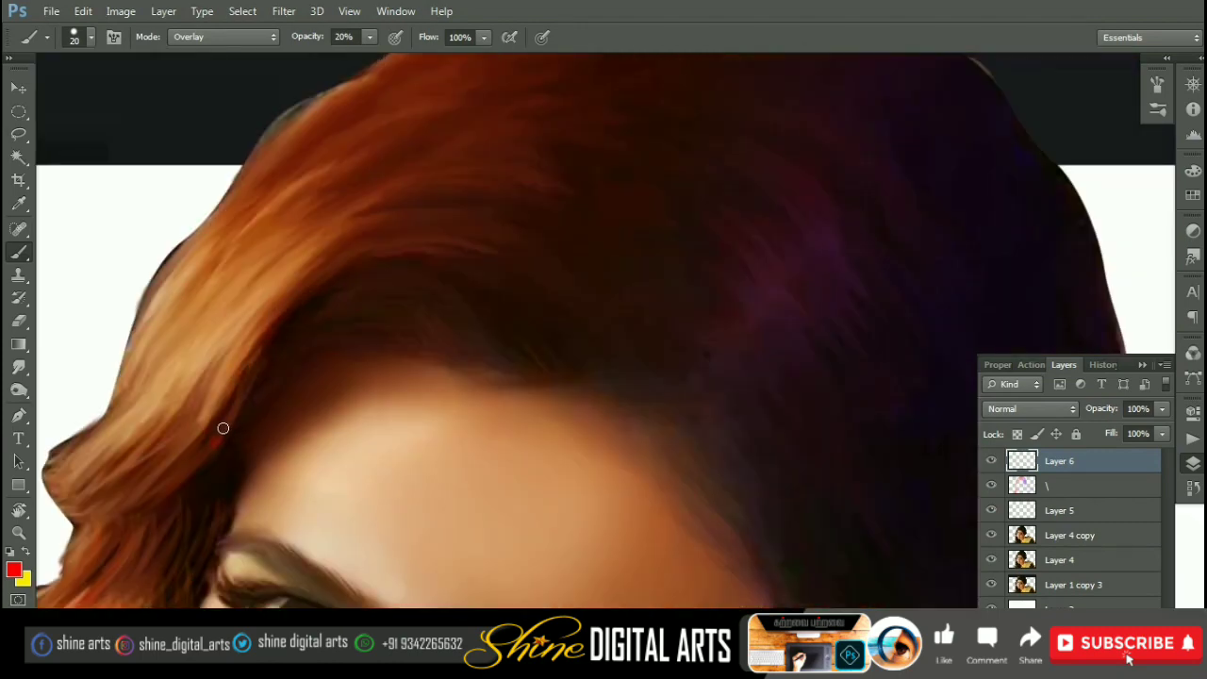
pyautogui.moveTo(258, 321)
pyautogui.mouseDown()
pyautogui.moveTo(231, 349)
pyautogui.moveTo(165, 302)
pyautogui.mouseUp()
pyautogui.moveTo(207, 247); pyautogui.dragTo(179, 362)
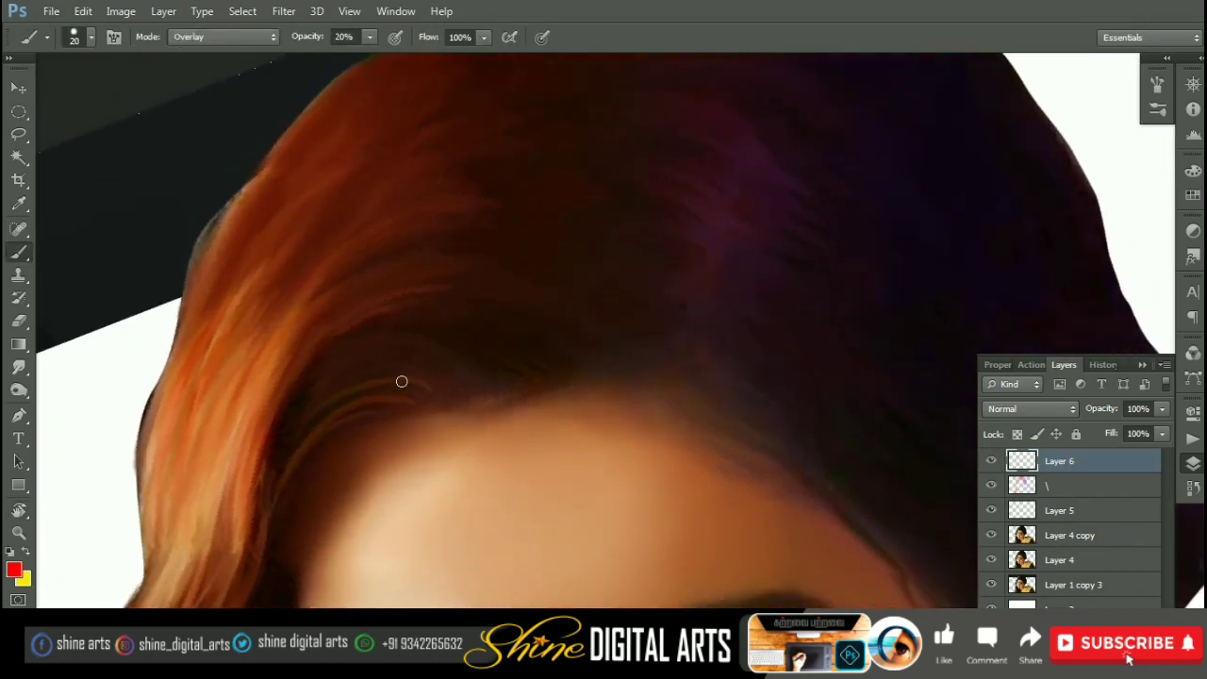
# Step: Paint curved orange strands across the hairline above the forehead
pyautogui.moveTo(452, 382)
pyautogui.mouseDown()
pyautogui.moveTo(364, 339)
pyautogui.moveTo(520, 358)
pyautogui.mouseUp()
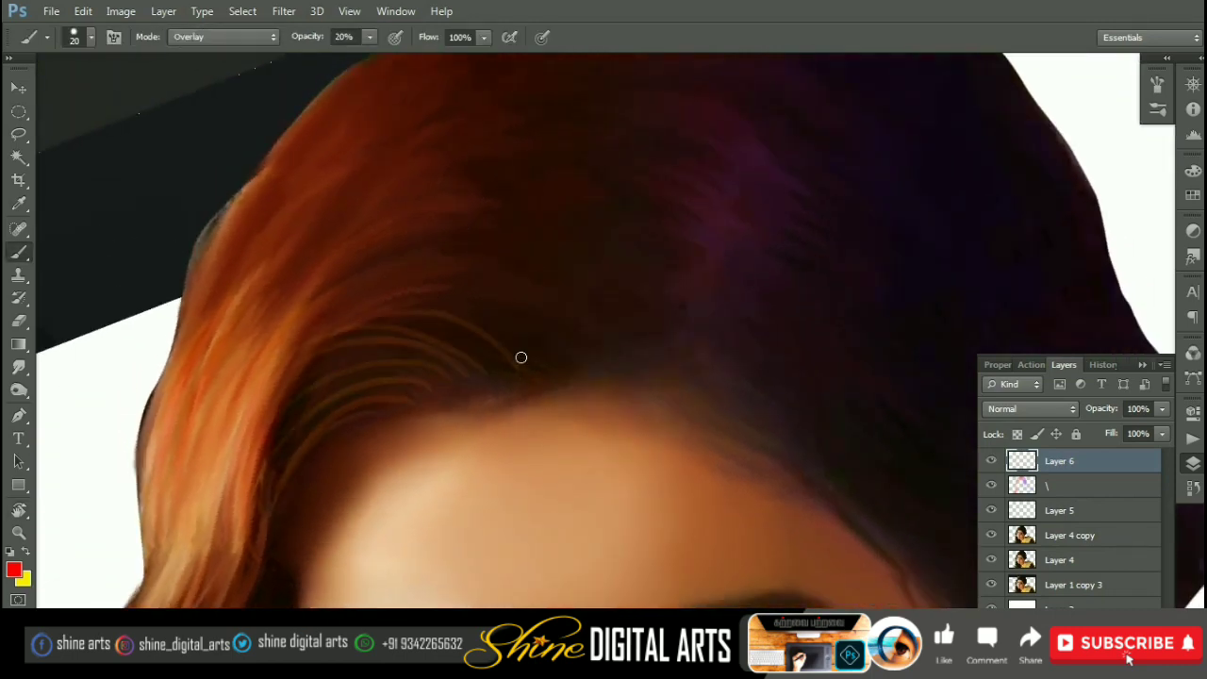
pyautogui.moveTo(349, 440)
pyautogui.mouseDown()
pyautogui.moveTo(341, 364)
pyautogui.moveTo(463, 315)
pyautogui.mouseUp()
pyautogui.moveTo(279, 316); pyautogui.dragTo(516, 302)
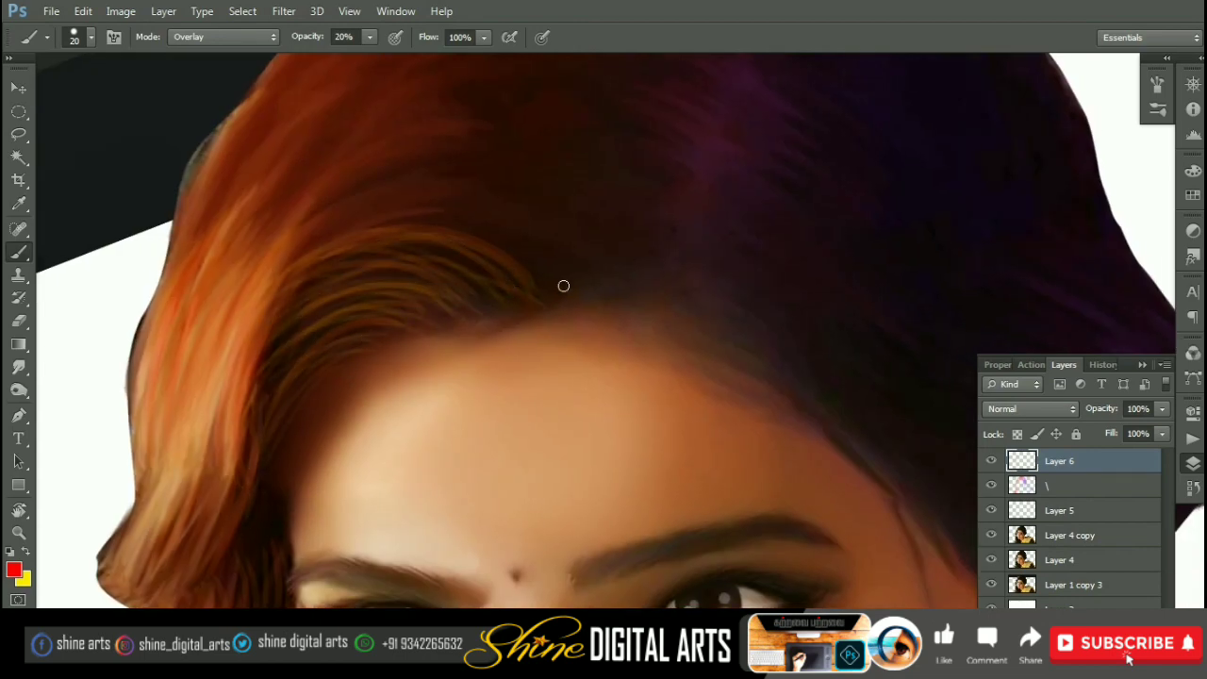
pyautogui.moveTo(569, 277); pyautogui.dragTo(477, 353)
pyautogui.moveTo(358, 326); pyautogui.dragTo(484, 318)
pyautogui.moveTo(330, 311); pyautogui.dragTo(509, 255)
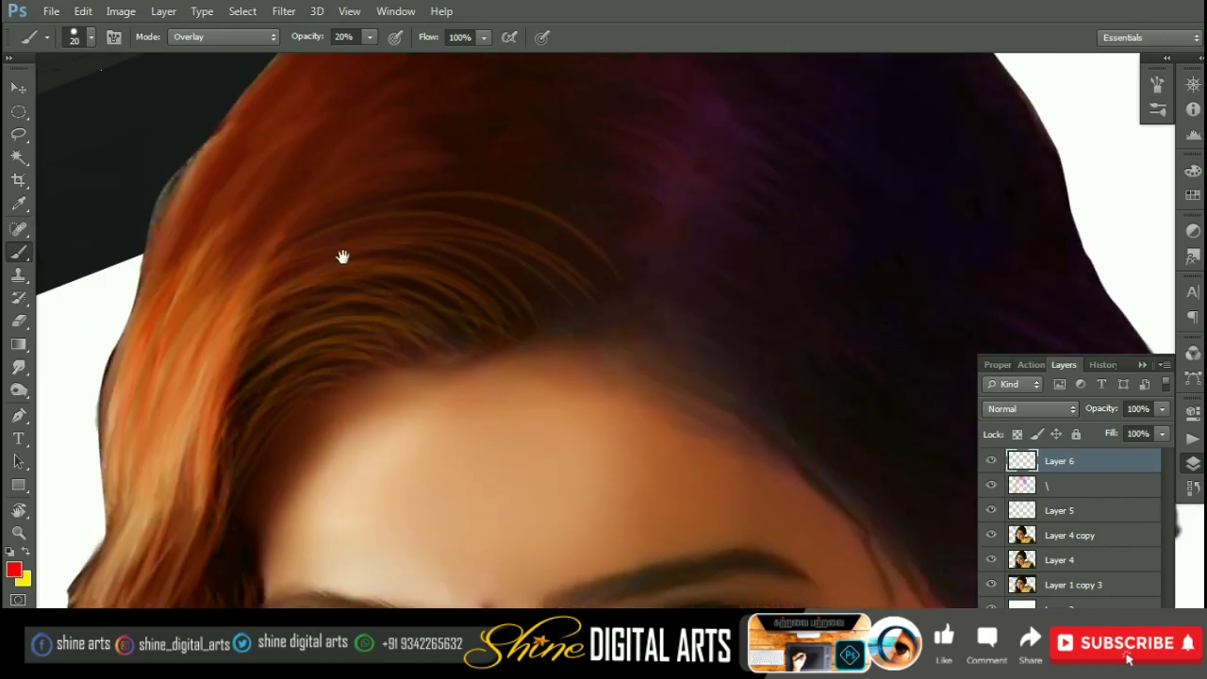
# Step: Center the eyes in view, then undo a thin red strand drawn across the hair
pyautogui.moveTo(343, 257)
pyautogui.mouseDown()
pyautogui.moveTo(361, 256)
pyautogui.moveTo(428, 169)
pyautogui.mouseUp()
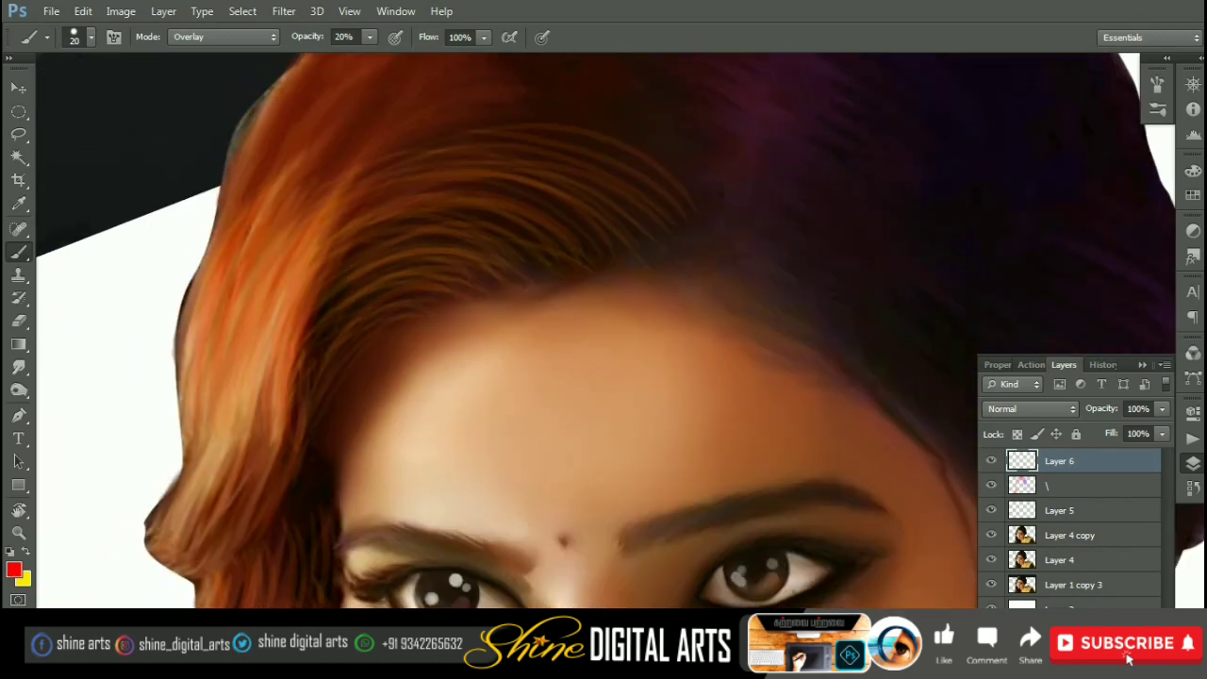
pyautogui.moveTo(260, 426); pyautogui.dragTo(279, 289)
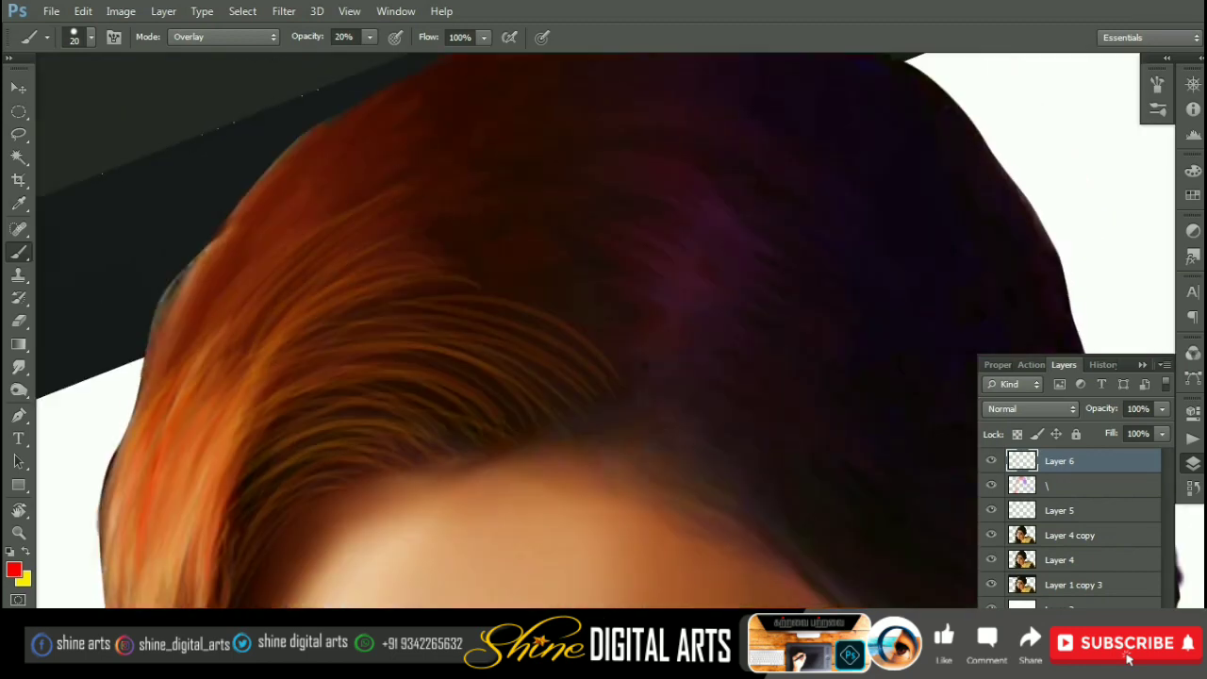
pyautogui.moveTo(422, 172); pyautogui.dragTo(198, 344)
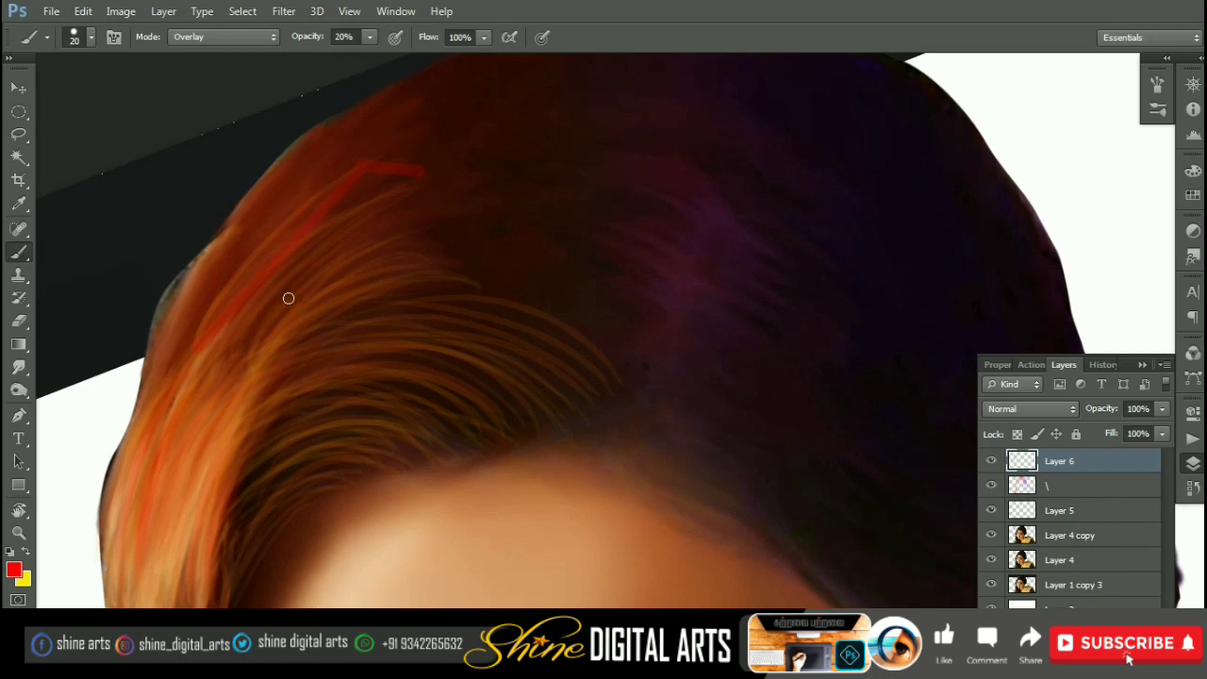
pyautogui.hotkey('ctrl', 'z')
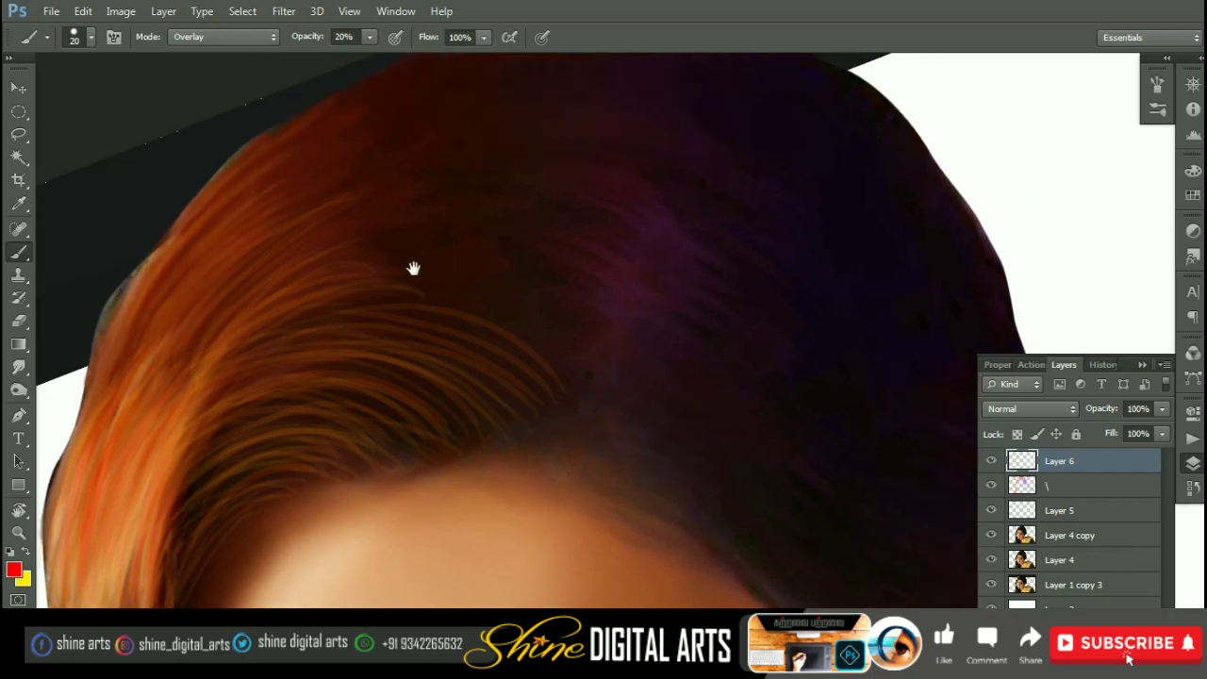
pyautogui.scroll(-2, 727, 245)
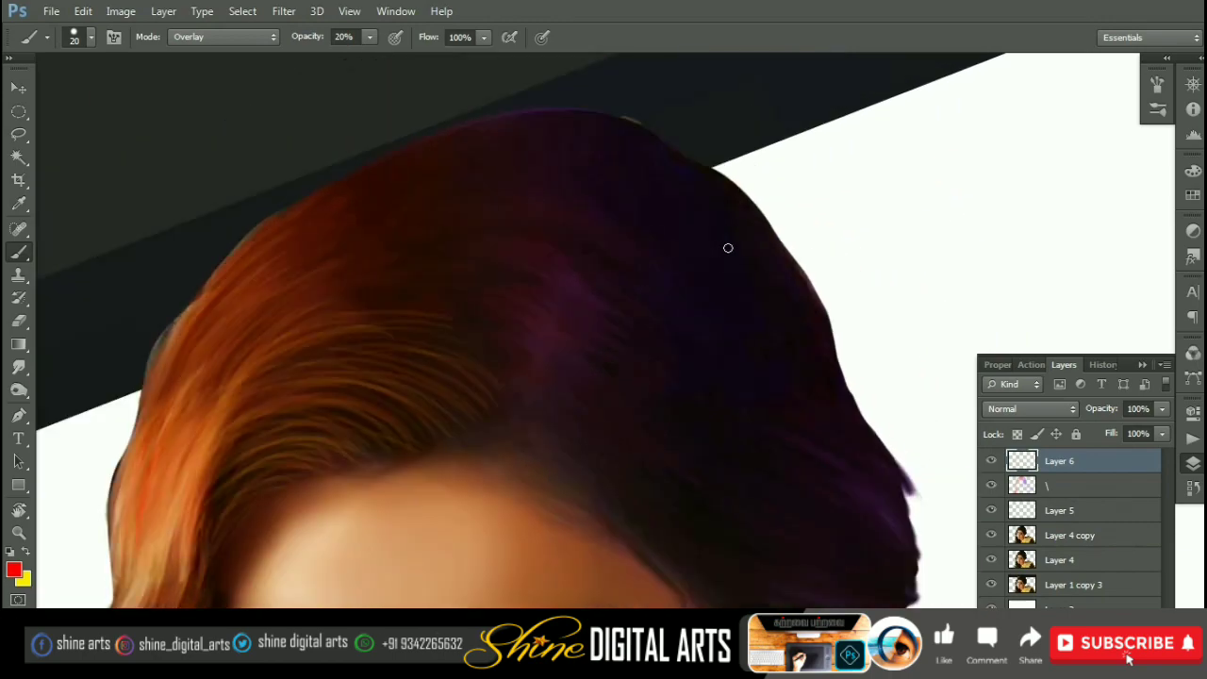
# Step: Rotate the canvas view with R to tilt the painting about -20 degrees
pyautogui.press('r')
pyautogui.moveTo(728, 245)
pyautogui.mouseDown()
pyautogui.moveTo(777, 280)
pyautogui.moveTo(687, 354)
pyautogui.mouseUp()
pyautogui.scroll(-3, 692, 354)
pyautogui.scroll(2, 614, 311)
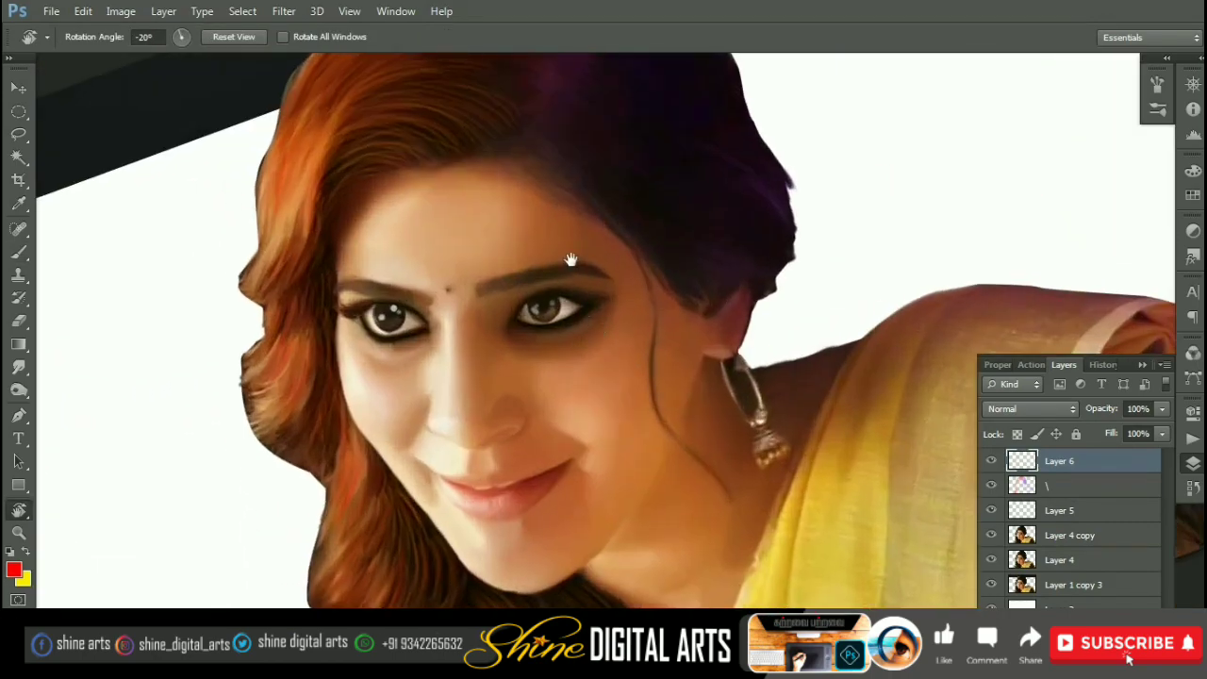
pyautogui.scroll(2, 584, 292)
pyautogui.scroll(2, 553, 272)
pyautogui.moveTo(553, 271); pyautogui.dragTo(550, 334)
# Step: With the Brush, set a magenta background and blue foreground colour, then hide panels for full-screen
pyautogui.press('b')
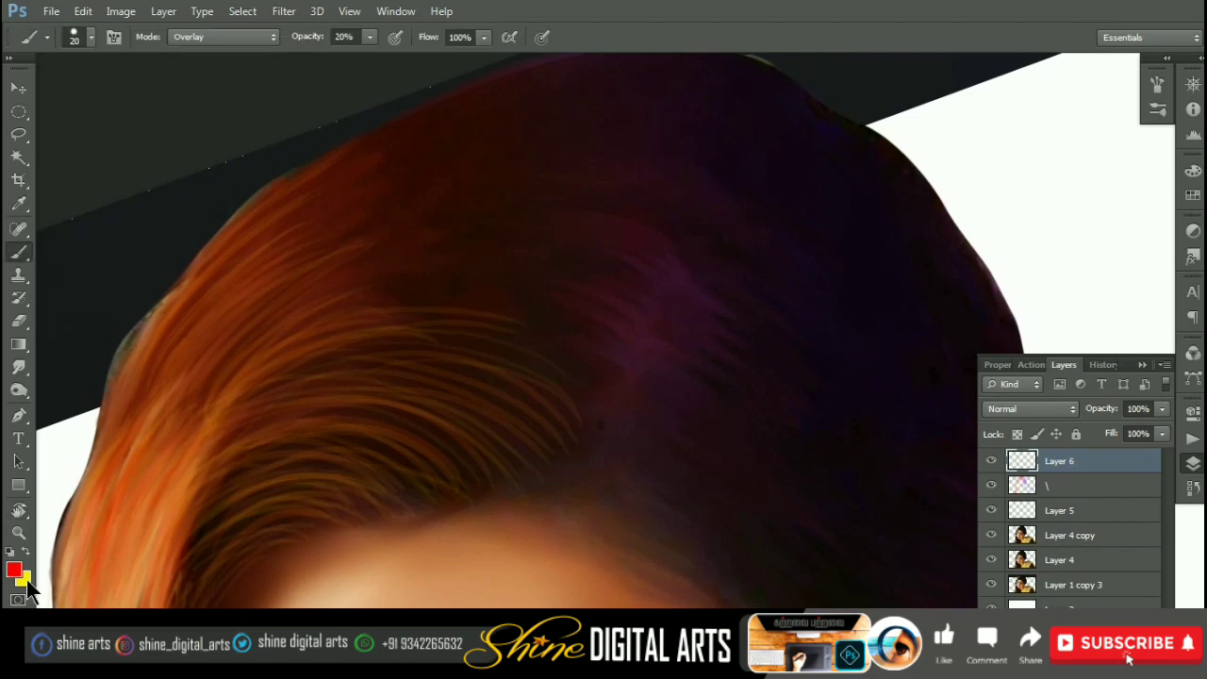
pyautogui.click(23, 577)
pyautogui.click(817, 147)
pyautogui.click(14, 570)
pyautogui.click(613, 239)
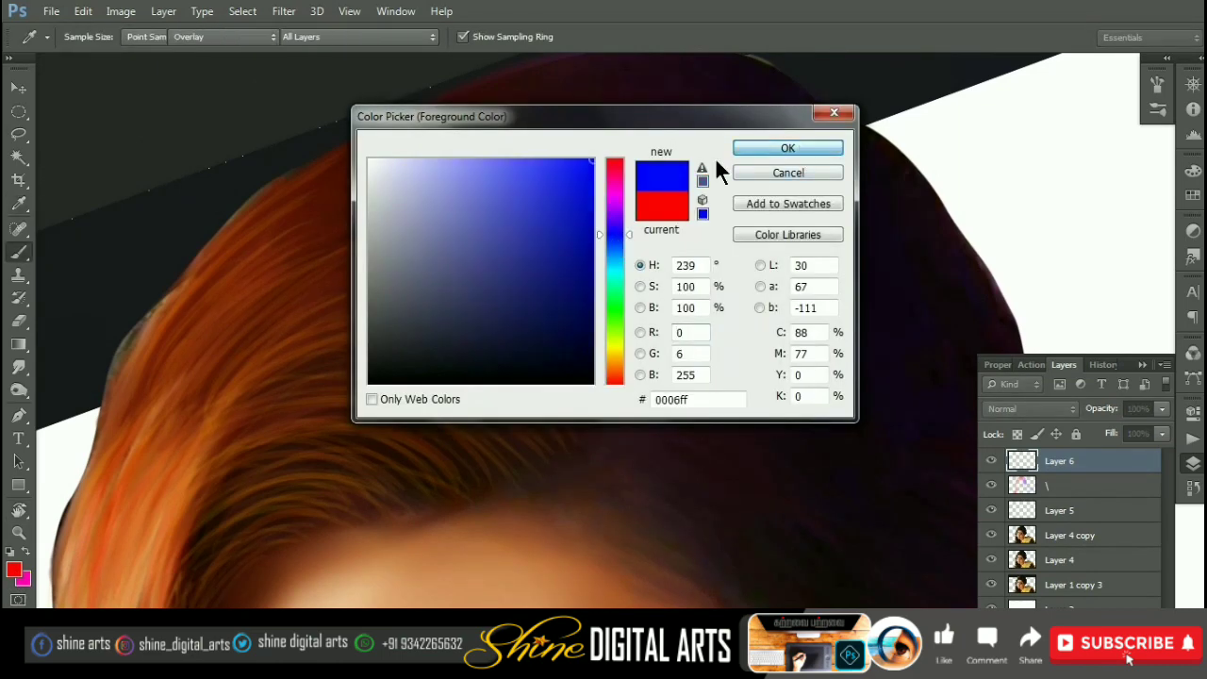
pyautogui.click(787, 149)
pyautogui.press('f')
pyautogui.press('f')
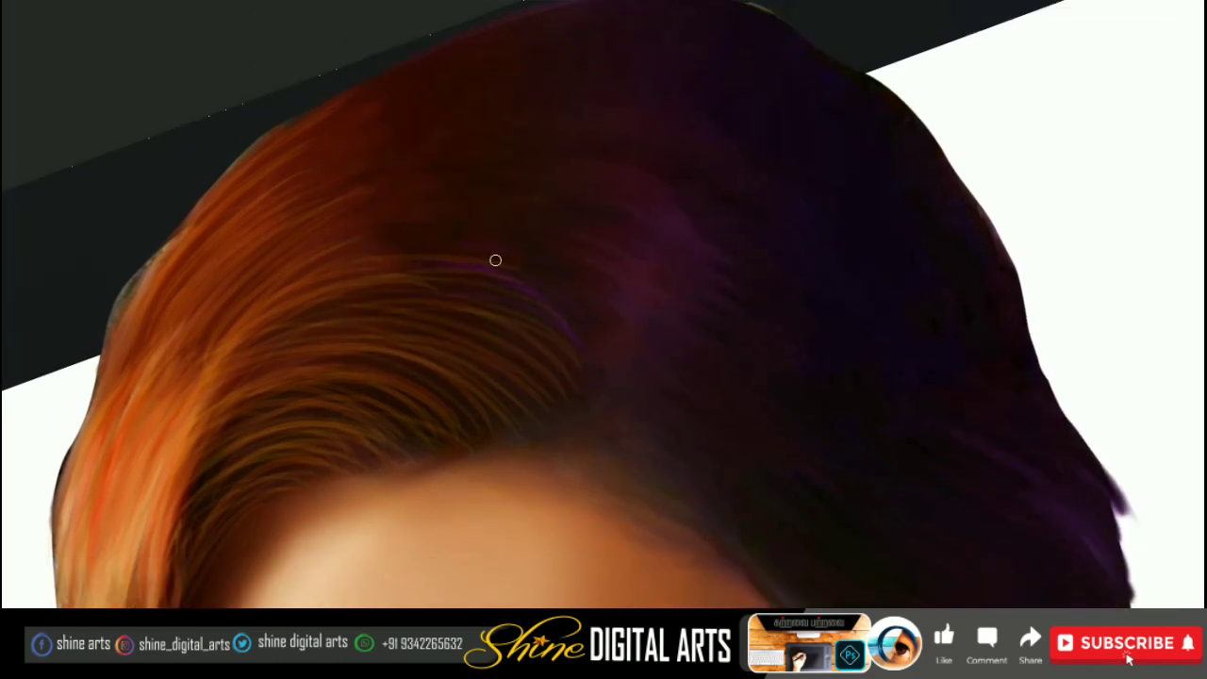
# Step: Paint purple and bright magenta strands across the top of the dark hair
pyautogui.scroll(-2, 512, 183)
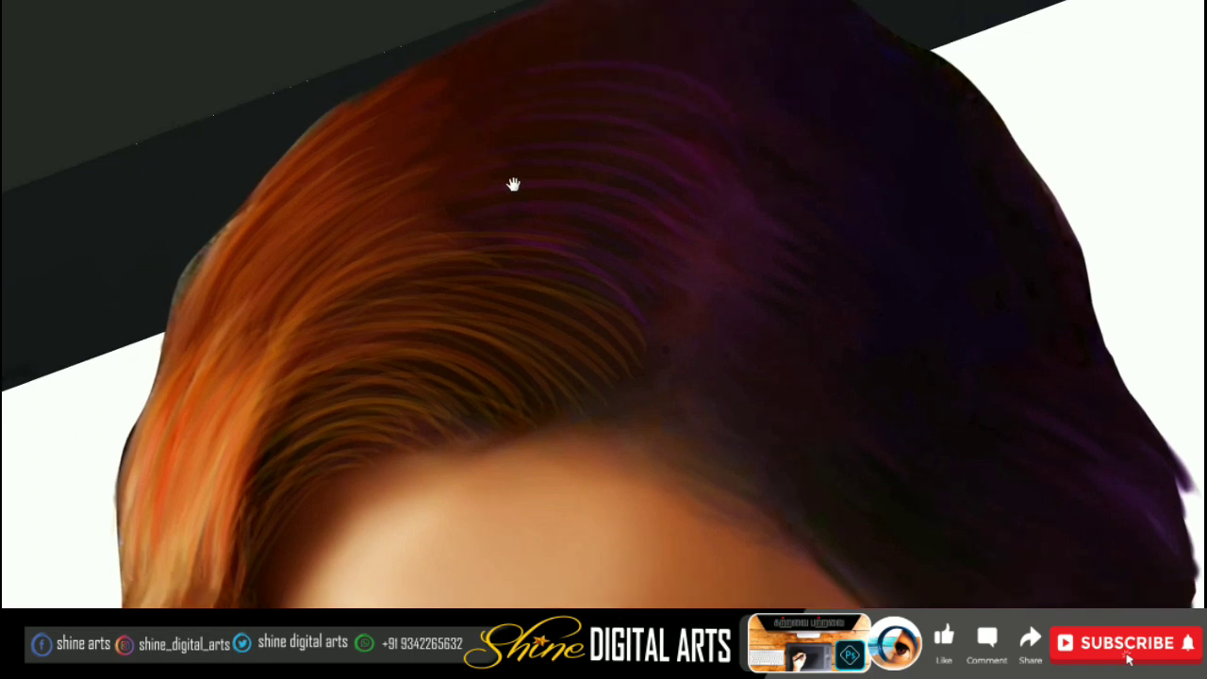
pyautogui.moveTo(533, 86); pyautogui.dragTo(653, 149)
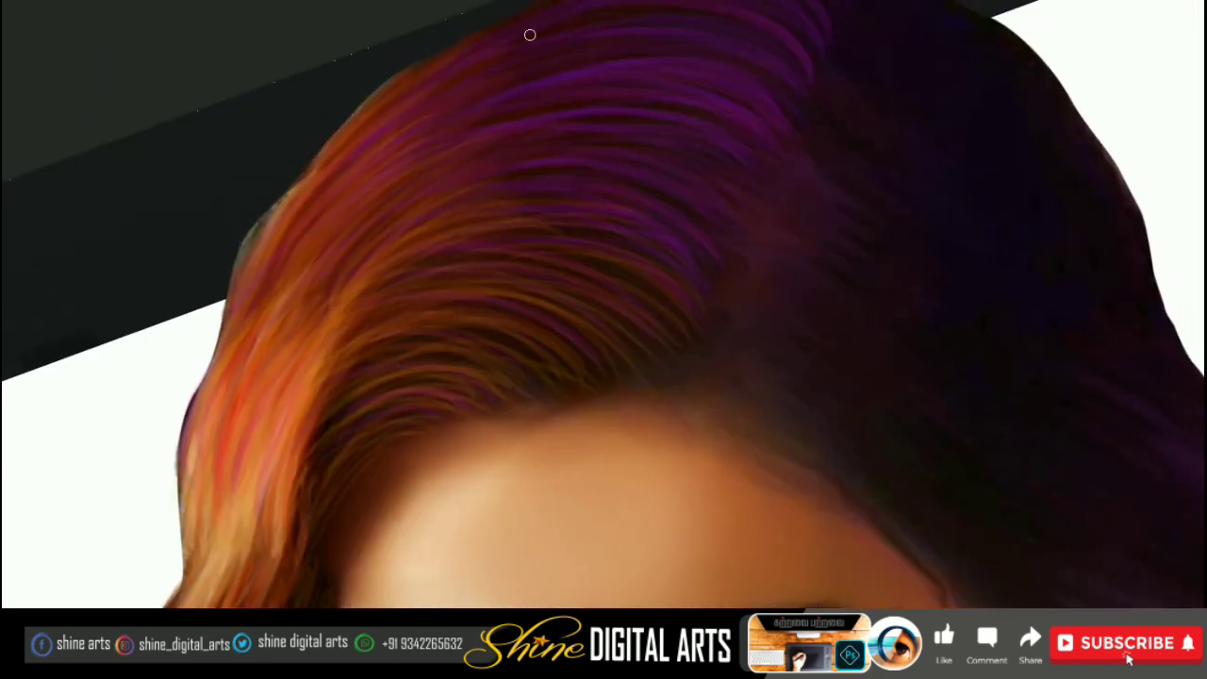
pyautogui.moveTo(665, 216); pyautogui.dragTo(497, 217)
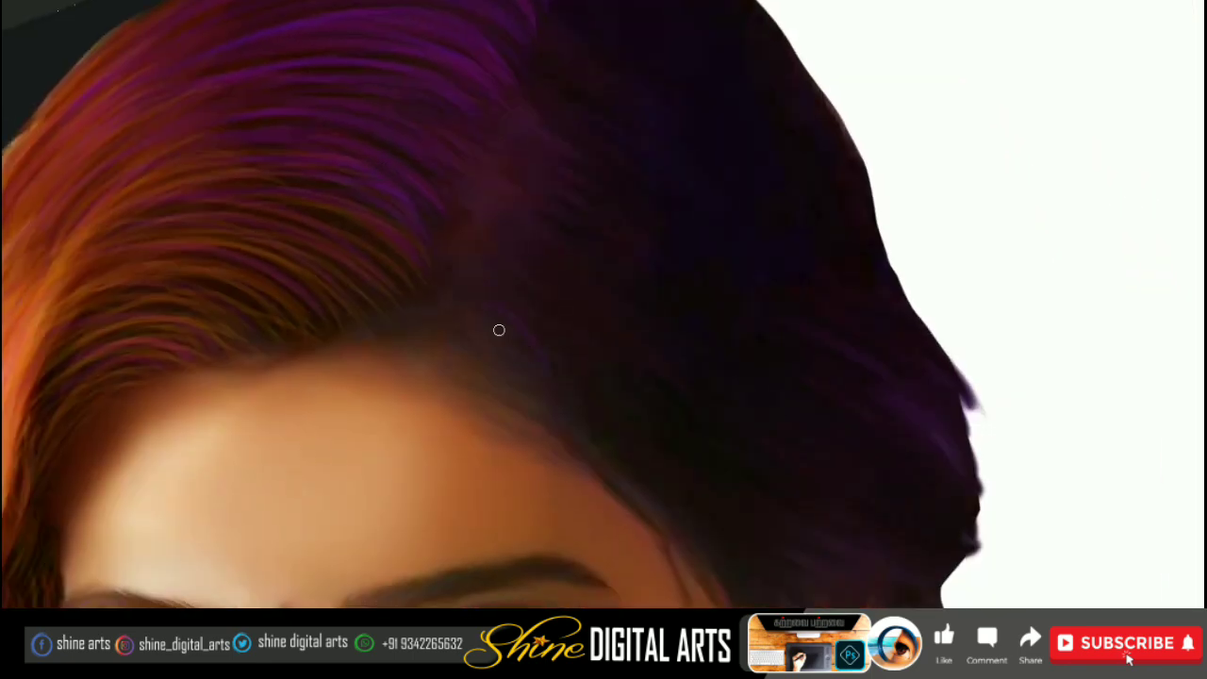
pyautogui.moveTo(596, 292)
pyautogui.mouseDown()
pyautogui.moveTo(545, 270)
pyautogui.moveTo(437, 364)
pyautogui.mouseUp()
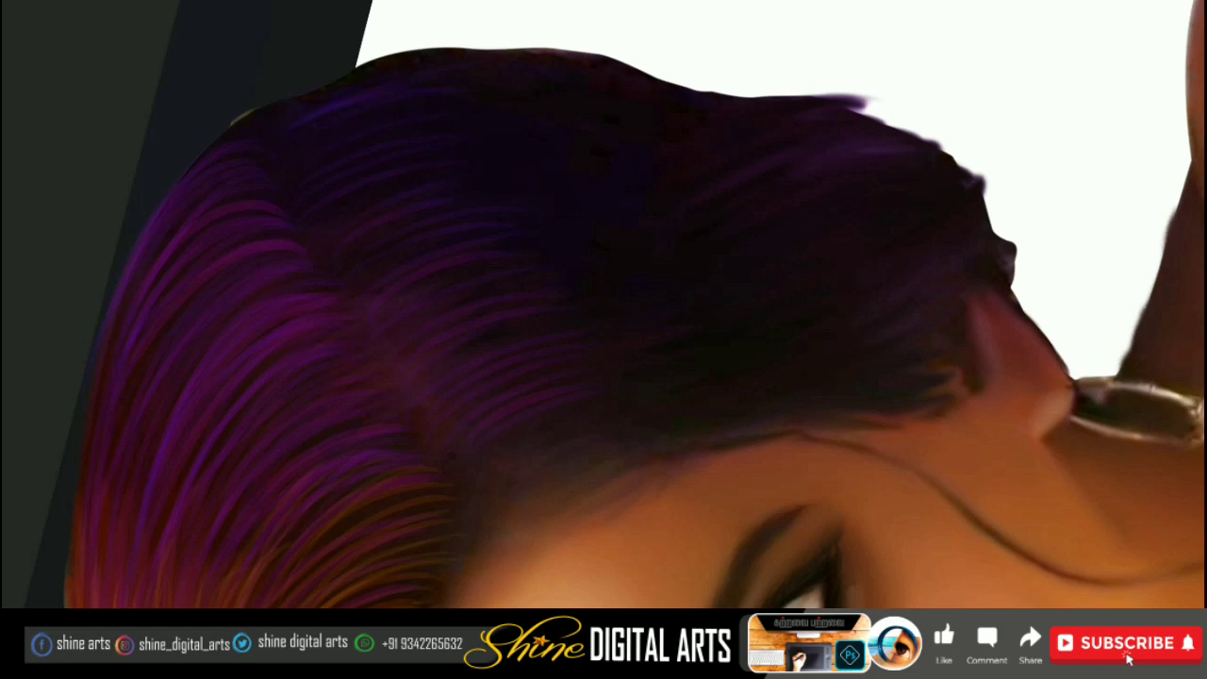
pyautogui.moveTo(376, 83); pyautogui.dragTo(280, 115)
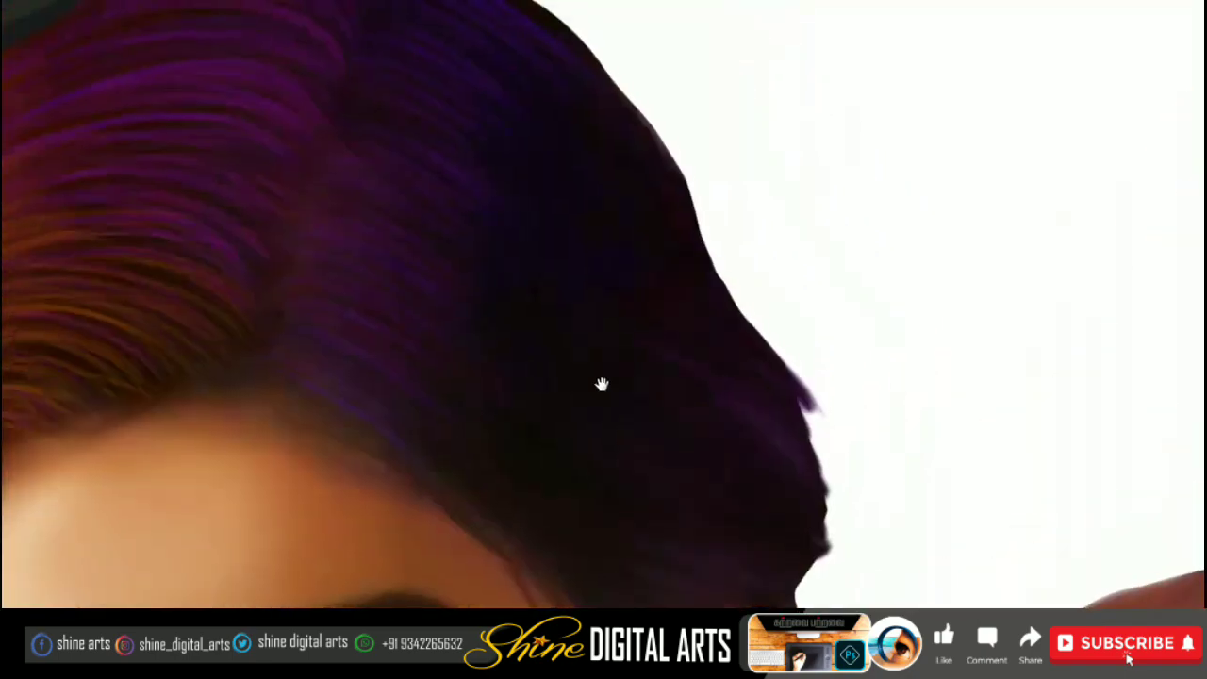
pyautogui.moveTo(601, 384); pyautogui.dragTo(402, 394)
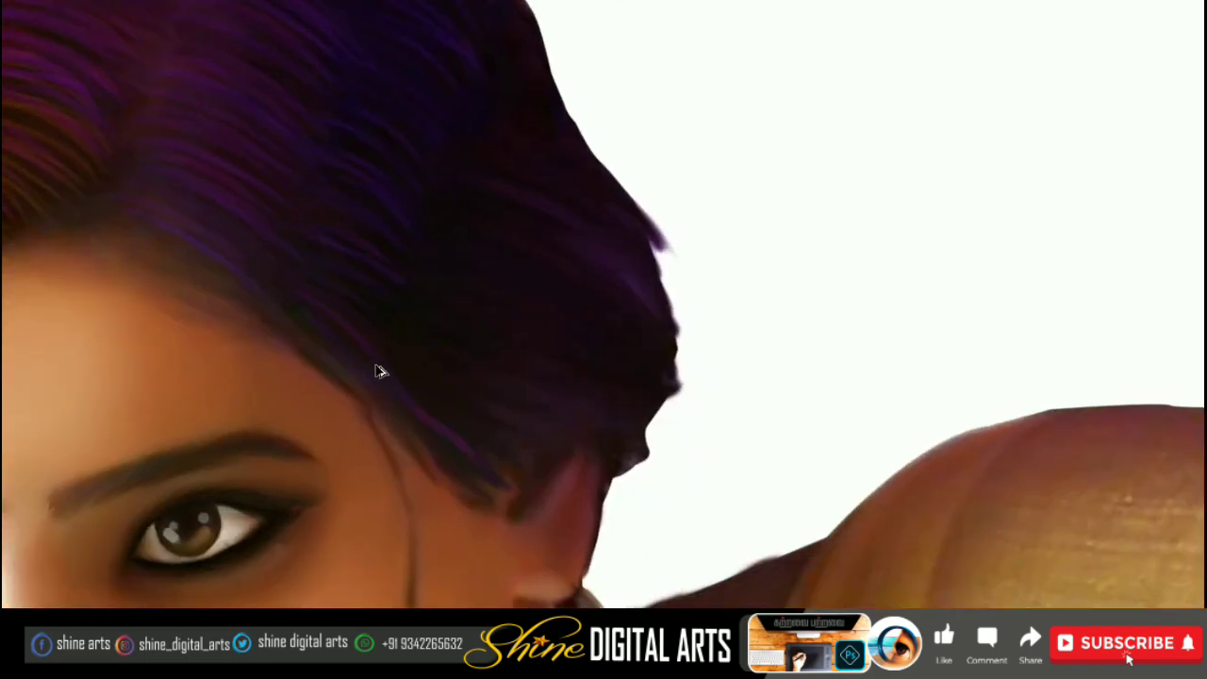
pyautogui.moveTo(462, 402)
pyautogui.mouseDown()
pyautogui.moveTo(654, 361)
pyautogui.moveTo(423, 365)
pyautogui.mouseUp()
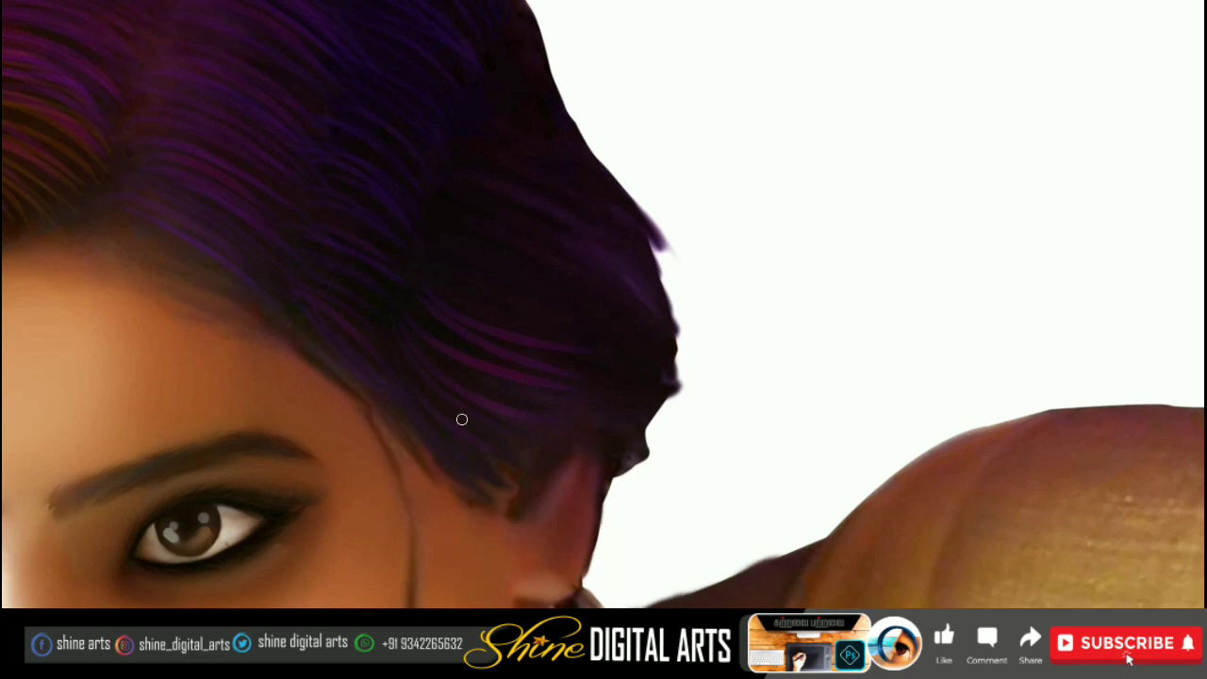
pyautogui.moveTo(689, 381); pyautogui.dragTo(566, 359)
# Step: Add another magenta stroke across the hair and undo it with Ctrl+Z
pyautogui.scroll(2, 390, 421)
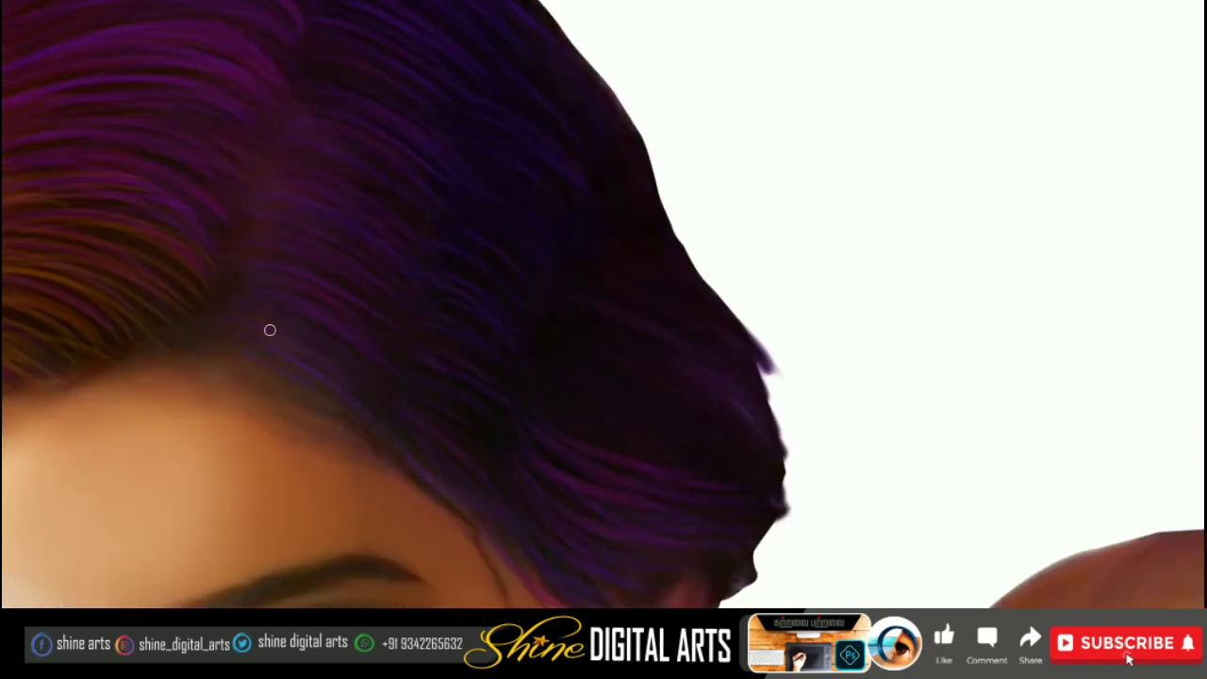
pyautogui.hscroll(3, 556, 338)
pyautogui.scroll(3, 421, 259)
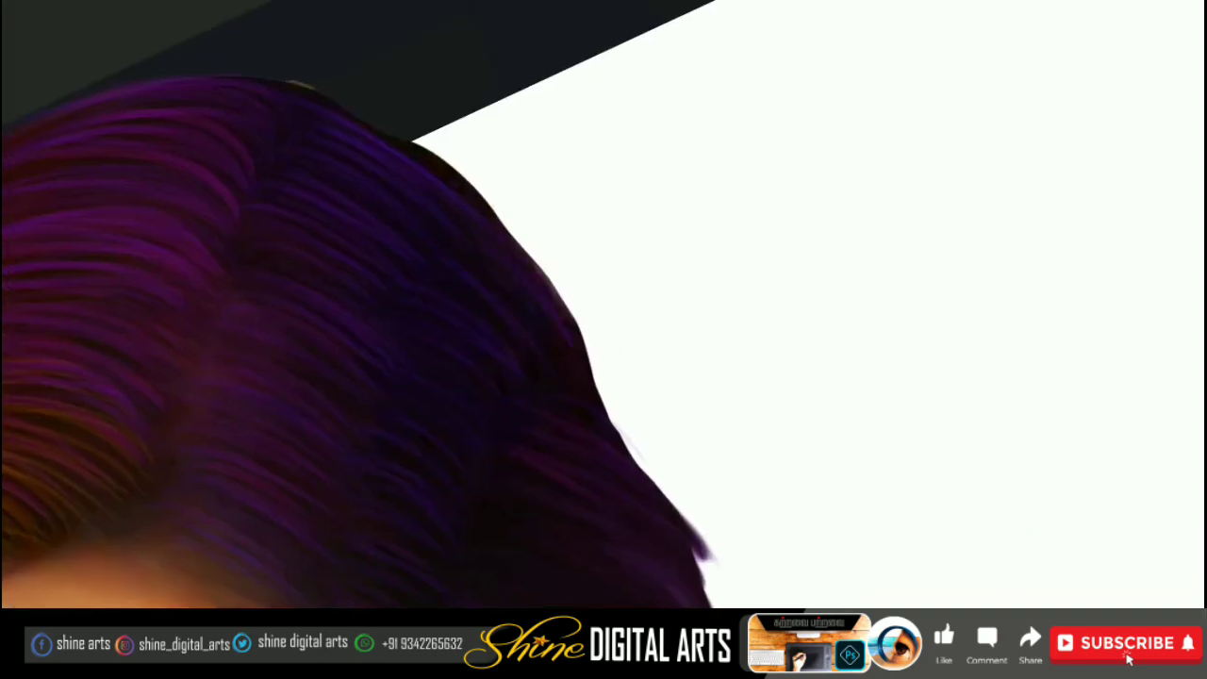
pyautogui.scroll(-3, 452, 330)
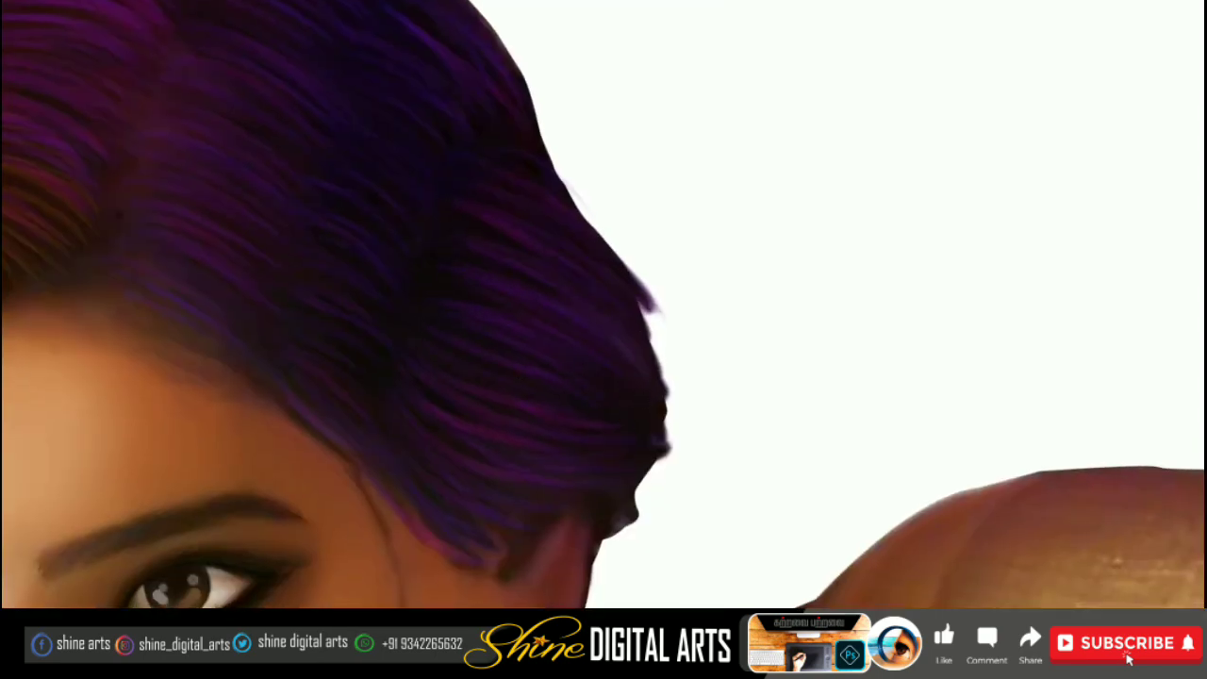
pyautogui.moveTo(580, 240); pyautogui.dragTo(456, 175)
pyautogui.hotkey('ctrl', 'z')
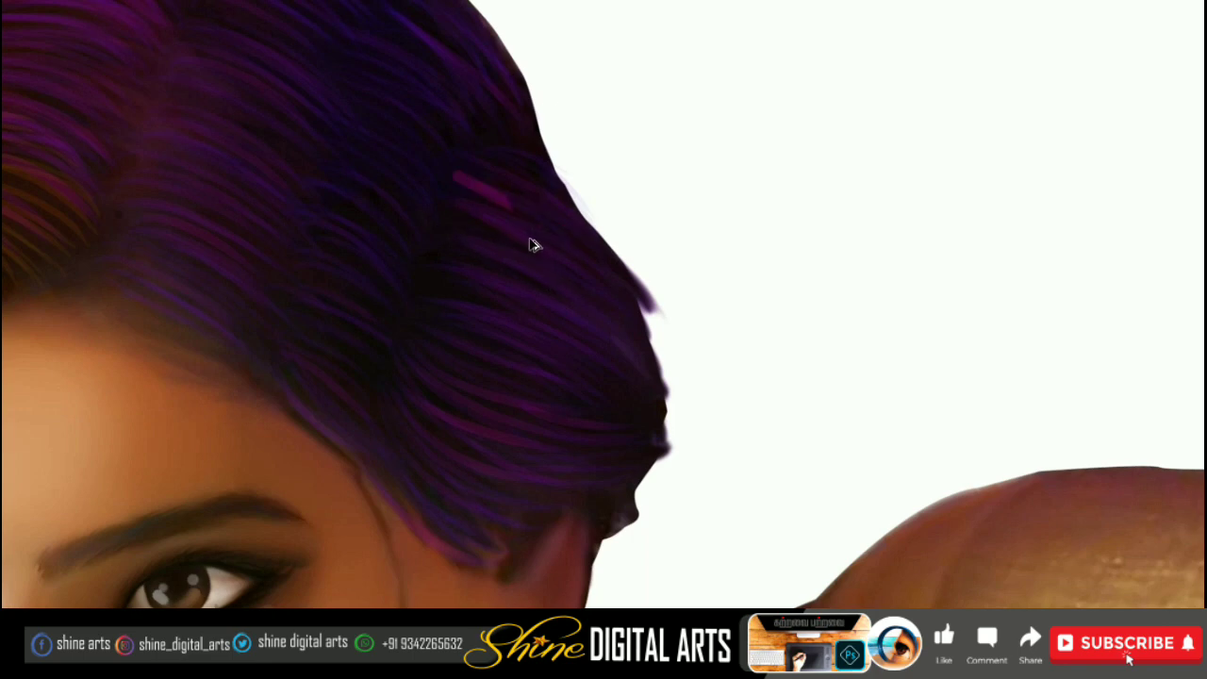
# Step: Switch to the Move tool and rotate the view to show face, earring and sari
pyautogui.moveTo(463, 410); pyautogui.dragTo(537, 312)
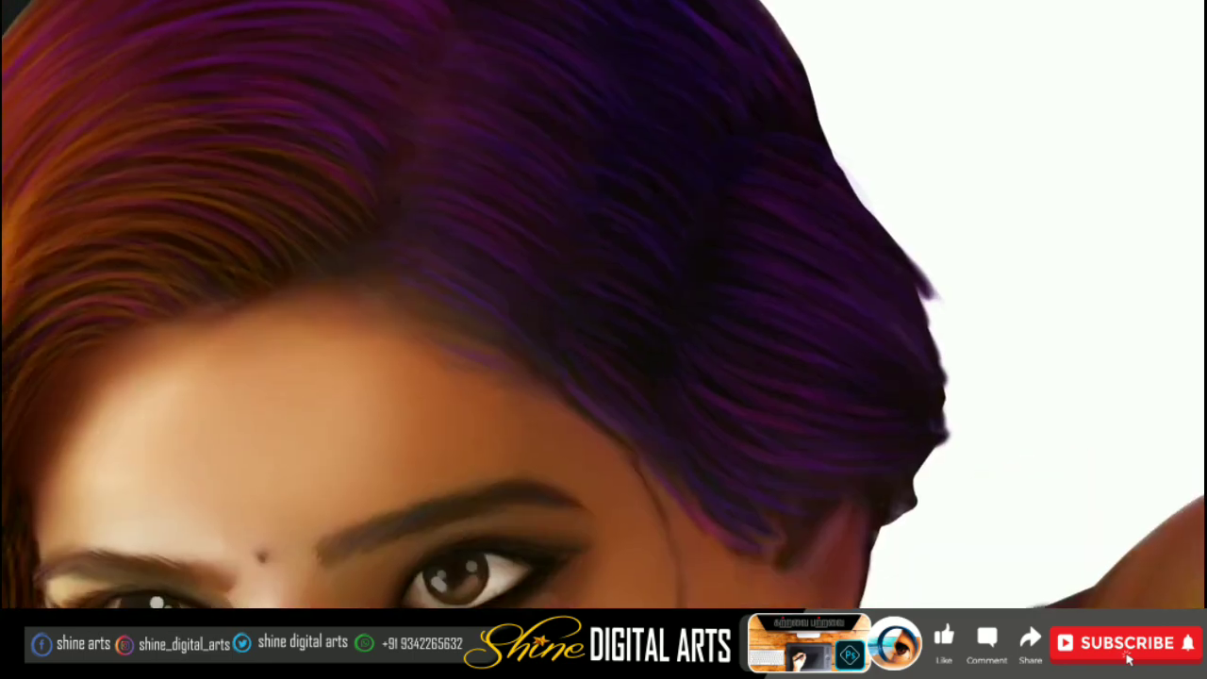
pyautogui.moveTo(423, 289); pyautogui.dragTo(590, 279)
pyautogui.scroll(-2, 365, 308)
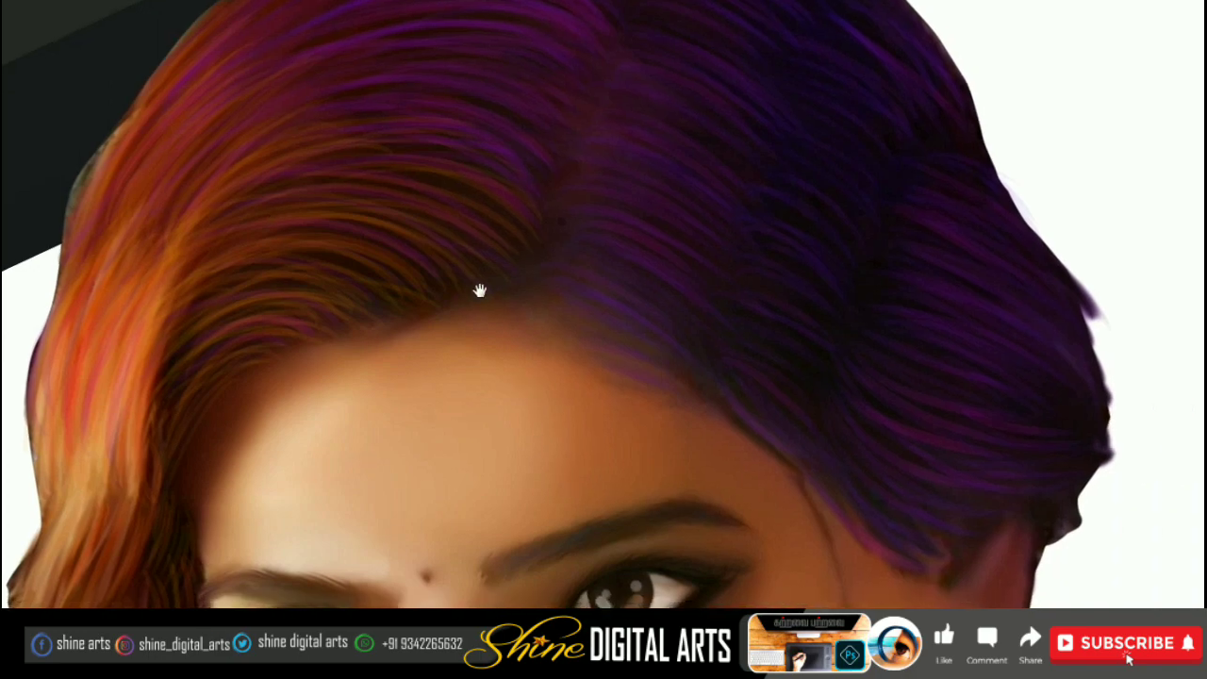
pyautogui.scroll(-2, 479, 288)
pyautogui.scroll(-3, 588, 280)
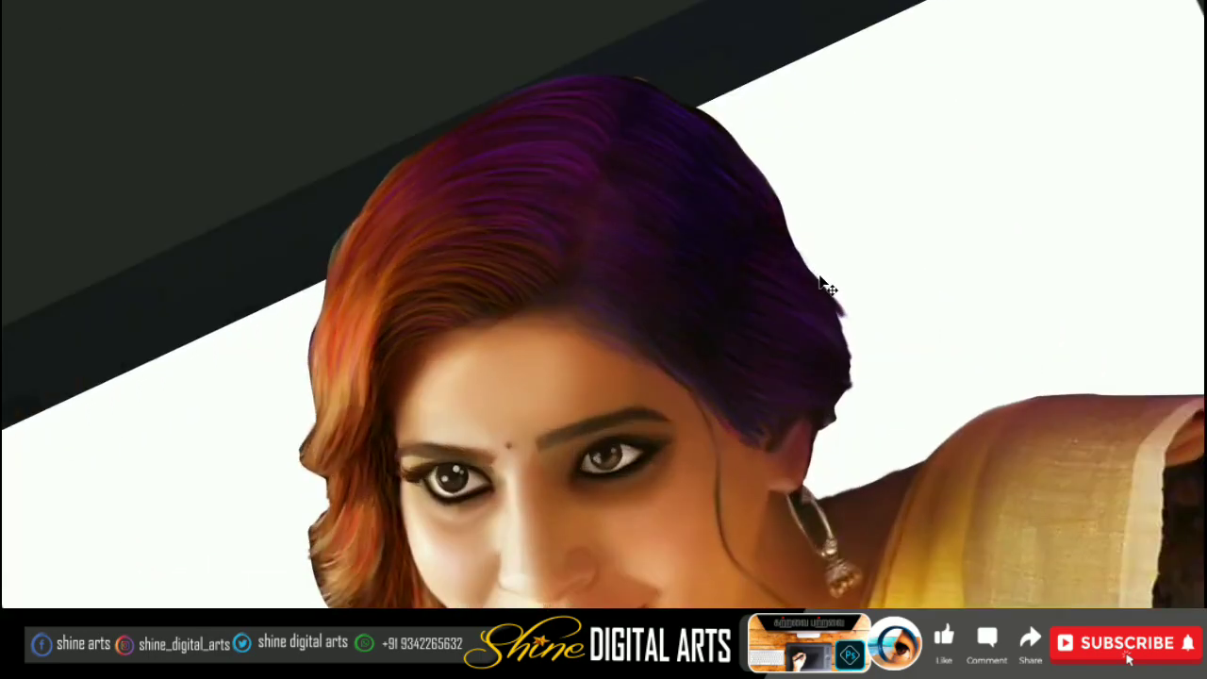
pyautogui.press('v')
pyautogui.moveTo(843, 281); pyautogui.dragTo(878, 345)
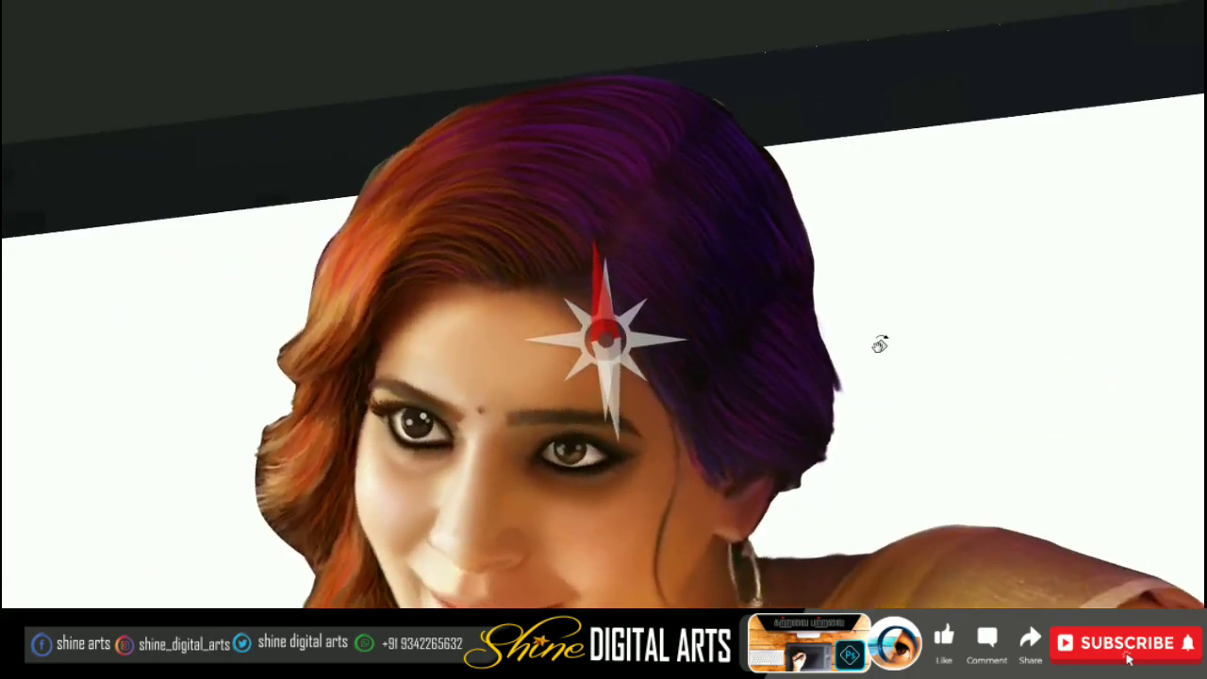
pyautogui.moveTo(598, 385)
pyautogui.mouseDown()
pyautogui.moveTo(705, 333)
pyautogui.moveTo(745, 425)
pyautogui.mouseUp()
# Step: Exit full-screen, sample sari yellow, set background to orange ffb400, and add Layer 7
pyautogui.press('f')
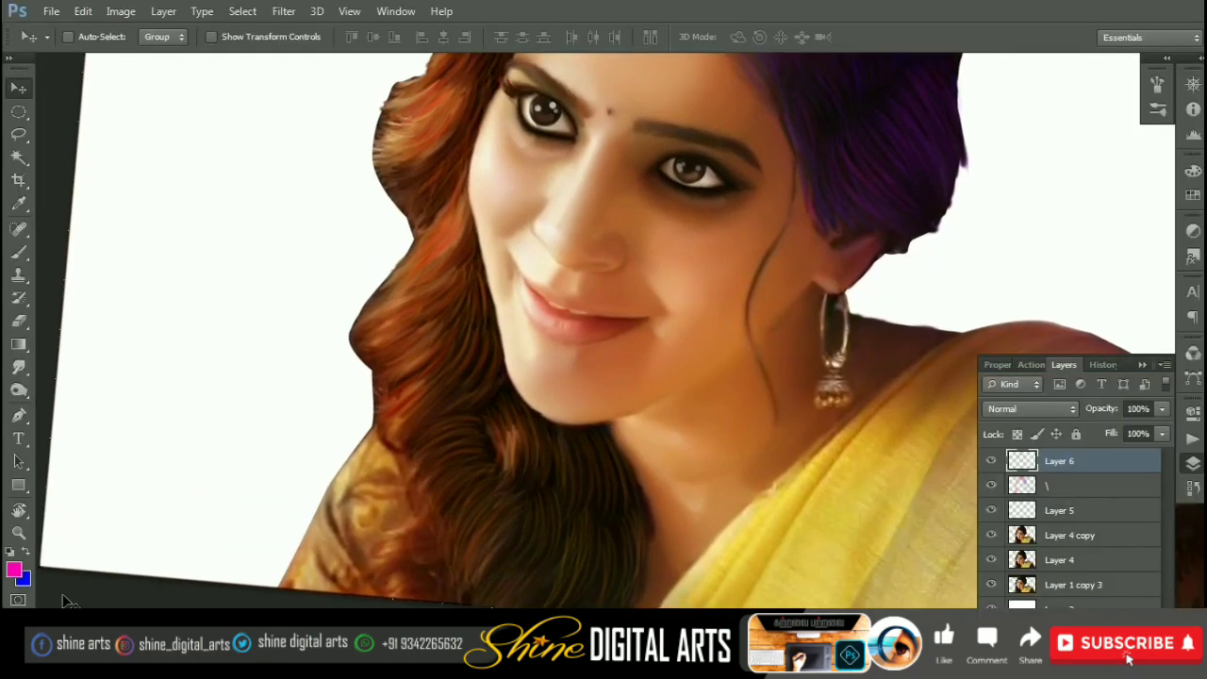
pyautogui.click(14, 569)
pyautogui.click(785, 149)
pyautogui.click(23, 579)
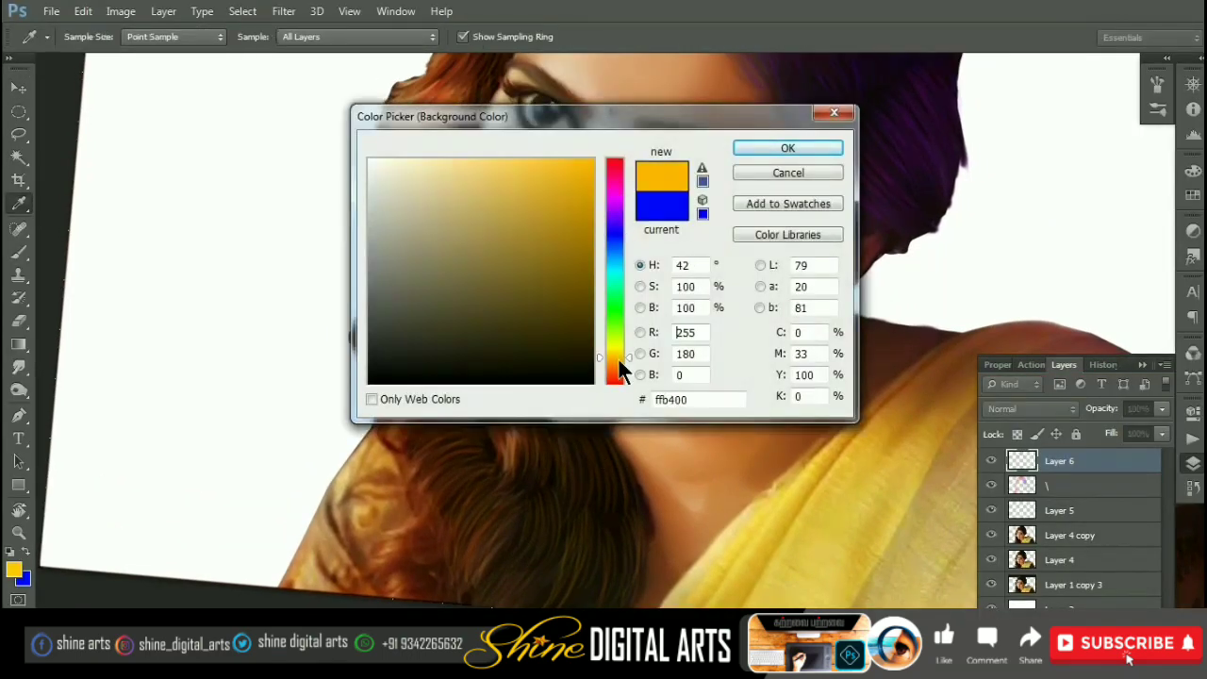
pyautogui.click(614, 361)
pyautogui.click(795, 172)
pyautogui.press('b')
pyautogui.hotkey('ctrl', 'shift', 'n')
pyautogui.press('Return')
# Step: Brighten hair strands in the lower curls near and below the chin
pyautogui.scroll(2, 549, 375)
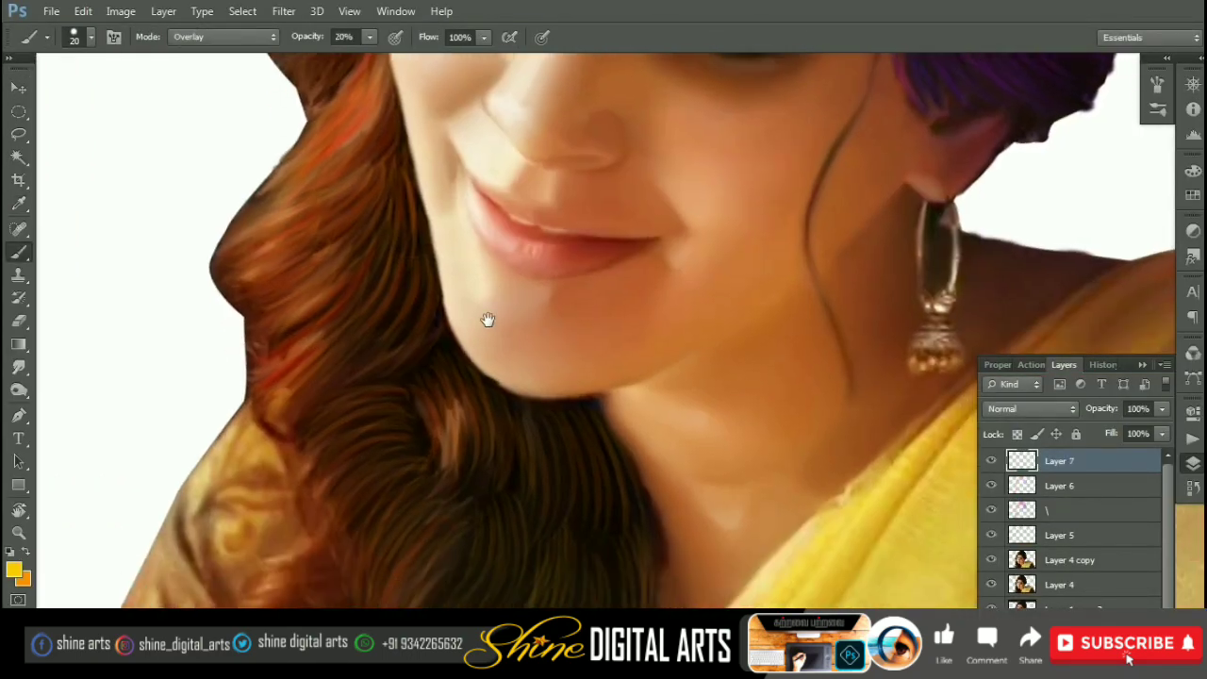
pyautogui.moveTo(443, 391); pyautogui.dragTo(467, 453)
pyautogui.moveTo(498, 405)
pyautogui.mouseDown()
pyautogui.moveTo(424, 315)
pyautogui.moveTo(480, 306)
pyautogui.moveTo(520, 422)
pyautogui.mouseUp()
pyautogui.moveTo(490, 373)
pyautogui.mouseDown()
pyautogui.moveTo(510, 518)
pyautogui.moveTo(554, 523)
pyautogui.mouseUp()
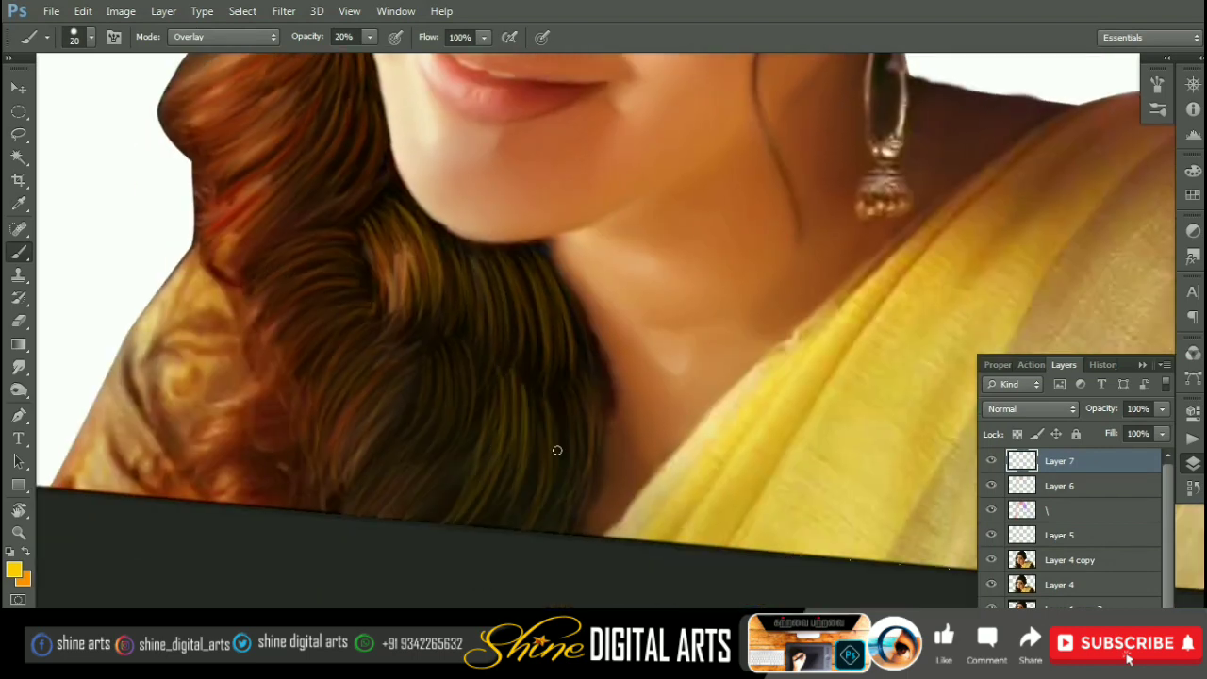
pyautogui.moveTo(556, 372); pyautogui.dragTo(562, 504)
pyautogui.moveTo(566, 264); pyautogui.dragTo(593, 478)
pyautogui.moveTo(594, 349); pyautogui.dragTo(593, 509)
pyautogui.moveTo(429, 335); pyautogui.dragTo(425, 429)
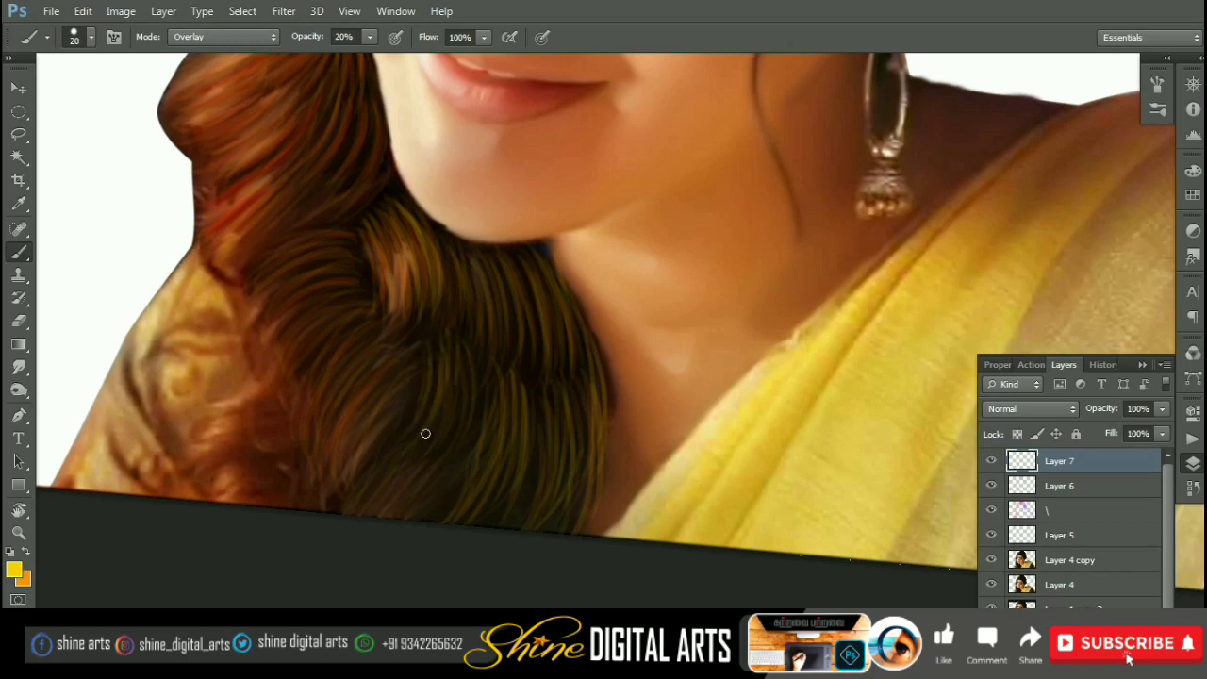
pyautogui.moveTo(467, 338); pyautogui.dragTo(476, 432)
pyautogui.moveTo(391, 440); pyautogui.dragTo(355, 513)
pyautogui.moveTo(401, 386); pyautogui.dragTo(351, 507)
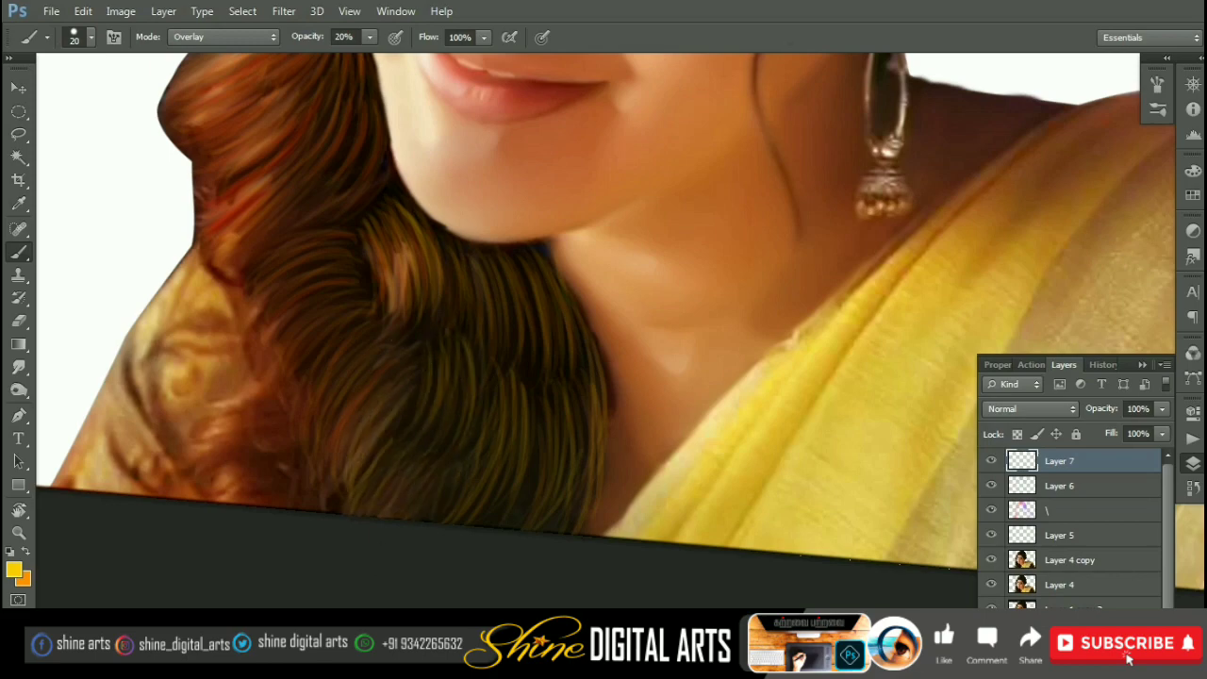
pyautogui.moveTo(377, 366); pyautogui.dragTo(330, 444)
# Step: Brighten strands in the left-side curls and the hair beside the cheek
pyautogui.scroll(2, 316, 443)
pyautogui.moveTo(349, 397); pyautogui.dragTo(307, 476)
pyautogui.moveTo(373, 366); pyautogui.dragTo(288, 441)
pyautogui.moveTo(359, 340); pyautogui.dragTo(278, 396)
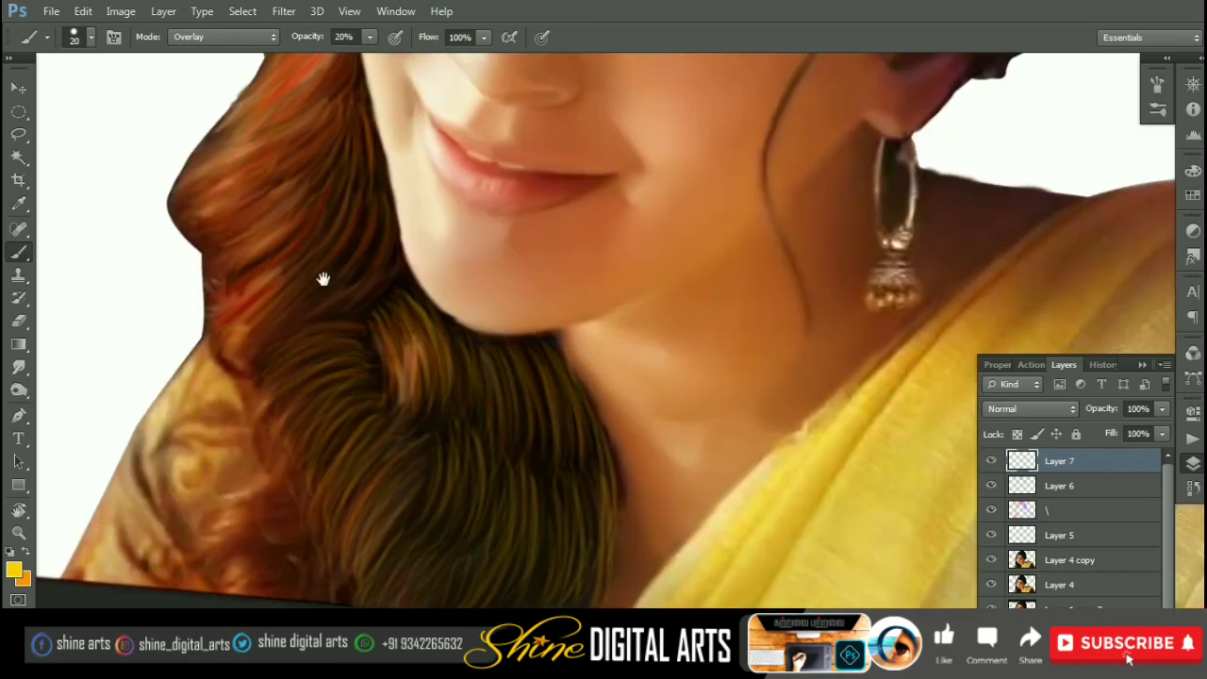
pyautogui.scroll(3, 324, 278)
pyautogui.moveTo(382, 266); pyautogui.dragTo(334, 443)
pyautogui.moveTo(396, 349); pyautogui.dragTo(377, 463)
pyautogui.scroll(-1, 407, 263)
pyautogui.moveTo(407, 264); pyautogui.dragTo(349, 387)
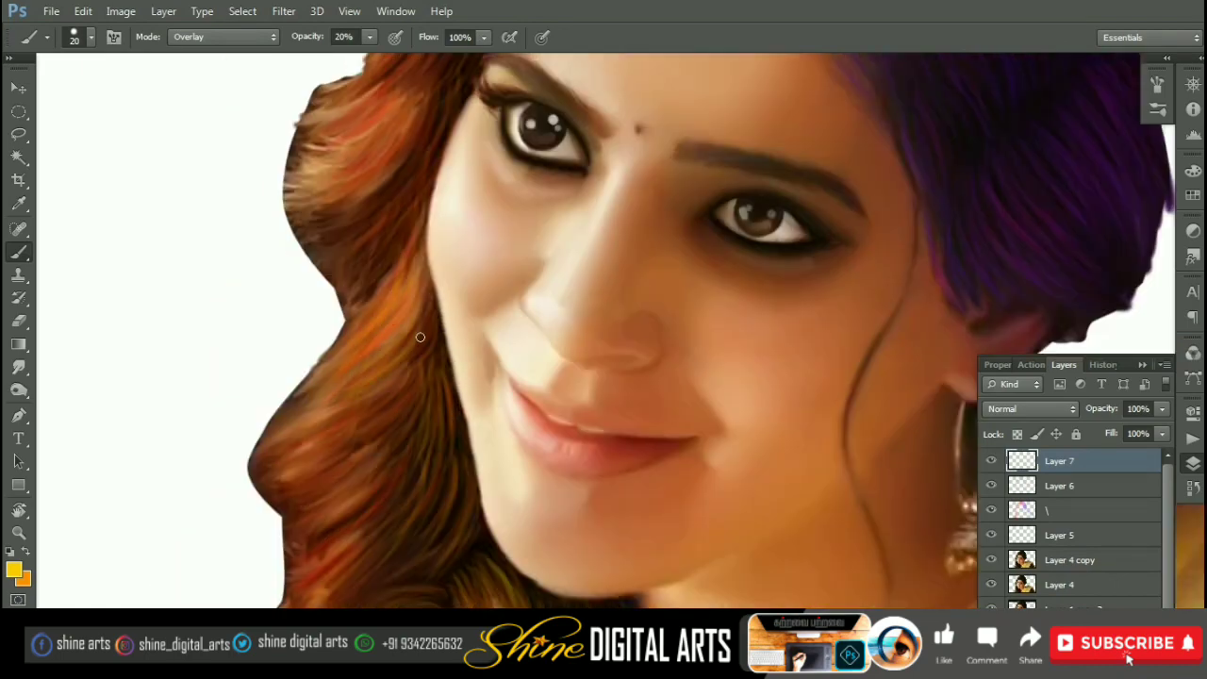
pyautogui.moveTo(415, 339)
pyautogui.mouseDown()
pyautogui.moveTo(340, 401)
pyautogui.moveTo(363, 438)
pyautogui.mouseUp()
pyautogui.scroll(-2, 378, 415)
# Step: Brighten strands along the left edge of the hair
pyautogui.moveTo(377, 364); pyautogui.dragTo(415, 453)
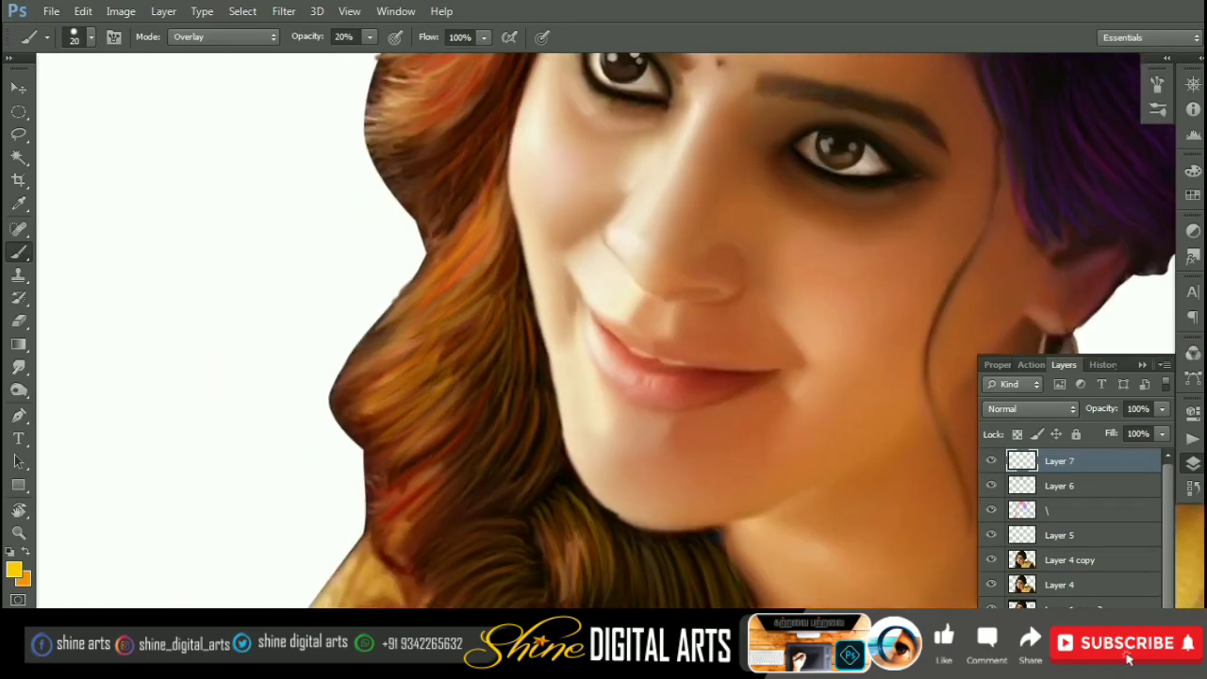
pyautogui.moveTo(490, 340); pyautogui.dragTo(424, 481)
pyautogui.moveTo(444, 415); pyautogui.dragTo(405, 472)
pyautogui.scroll(3, 424, 378)
pyautogui.moveTo(453, 247); pyautogui.dragTo(377, 311)
pyautogui.moveTo(472, 279); pyautogui.dragTo(377, 387)
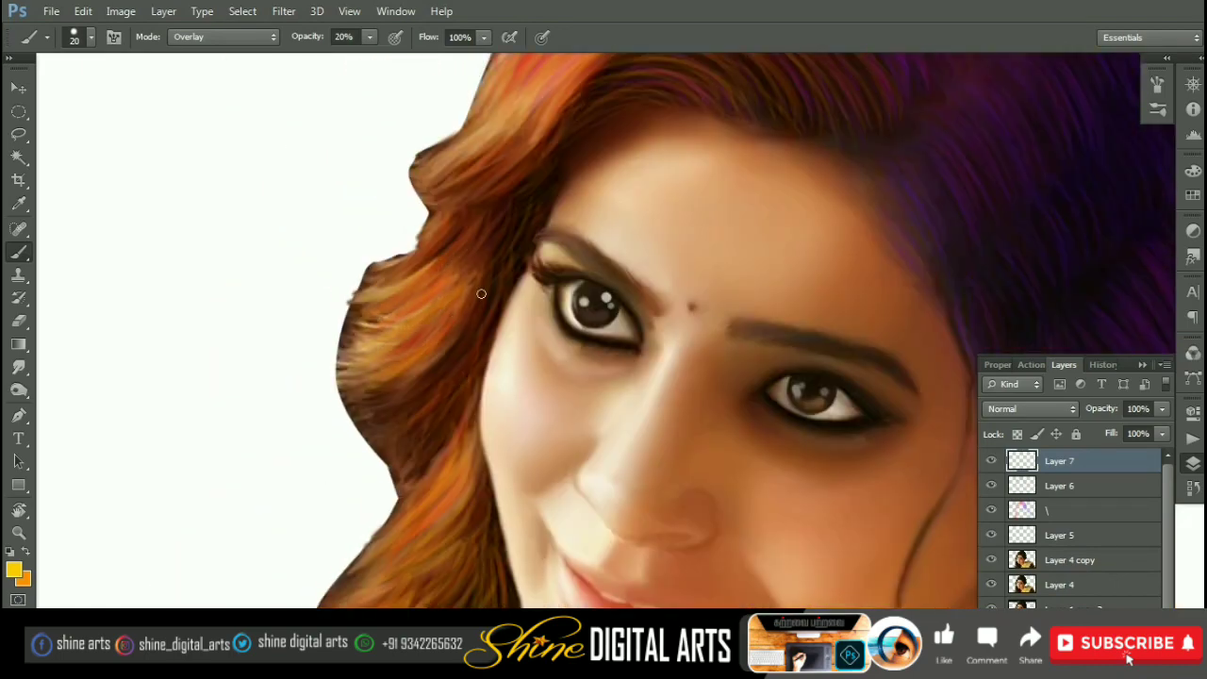
pyautogui.moveTo(472, 330); pyautogui.dragTo(406, 434)
pyautogui.moveTo(509, 265); pyautogui.dragTo(415, 396)
pyautogui.moveTo(485, 302); pyautogui.dragTo(415, 467)
# Step: Brighten strands along the upper-left hair edge and across the upper hair
pyautogui.moveTo(531, 204)
pyautogui.mouseDown()
pyautogui.moveTo(465, 336)
pyautogui.moveTo(378, 382)
pyautogui.mouseUp()
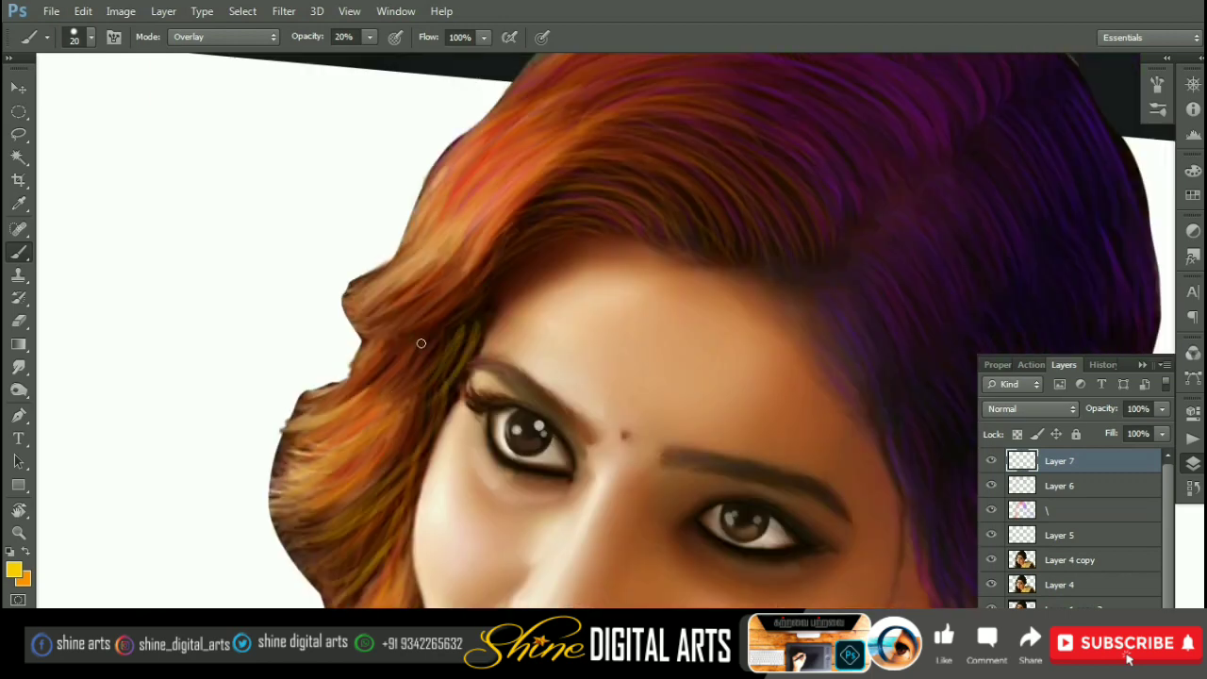
pyautogui.moveTo(467, 278)
pyautogui.mouseDown()
pyautogui.moveTo(382, 307)
pyautogui.moveTo(364, 380)
pyautogui.mouseUp()
pyautogui.moveTo(462, 304); pyautogui.dragTo(363, 364)
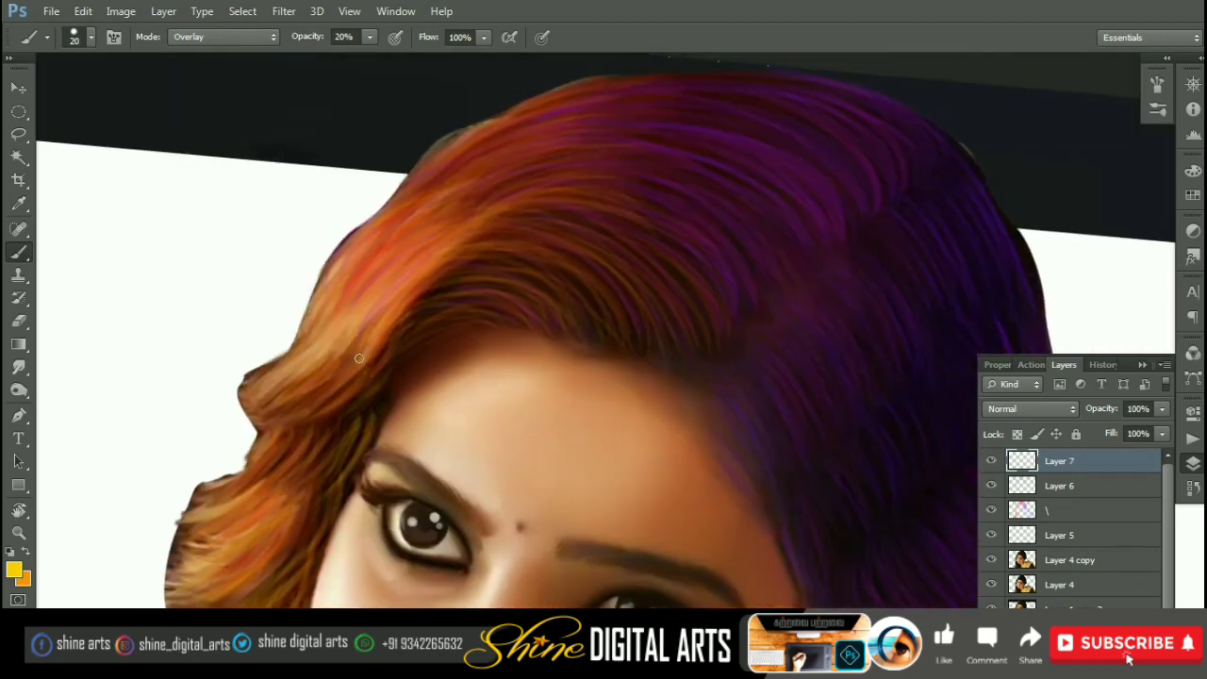
pyautogui.moveTo(436, 260); pyautogui.dragTo(358, 318)
pyautogui.moveTo(407, 247); pyautogui.dragTo(353, 307)
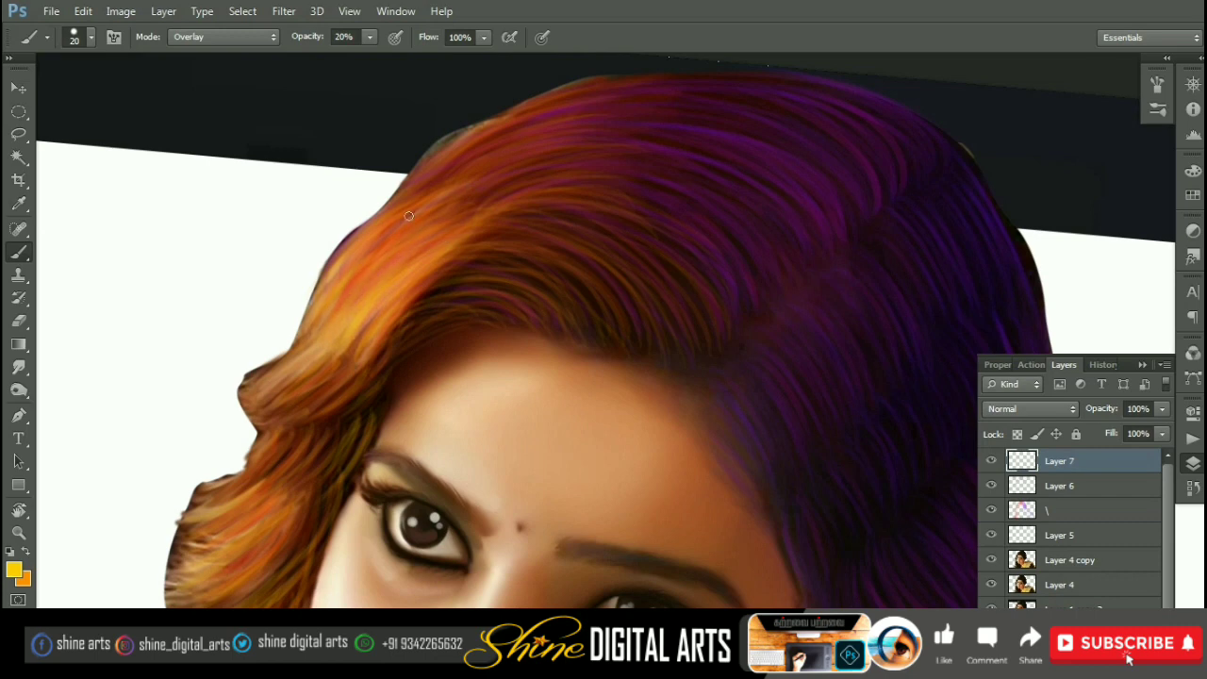
pyautogui.moveTo(594, 226); pyautogui.dragTo(452, 283)
pyautogui.moveTo(627, 184); pyautogui.dragTo(444, 208)
pyautogui.moveTo(698, 166); pyautogui.dragTo(434, 222)
pyautogui.moveTo(688, 137); pyautogui.dragTo(472, 179)
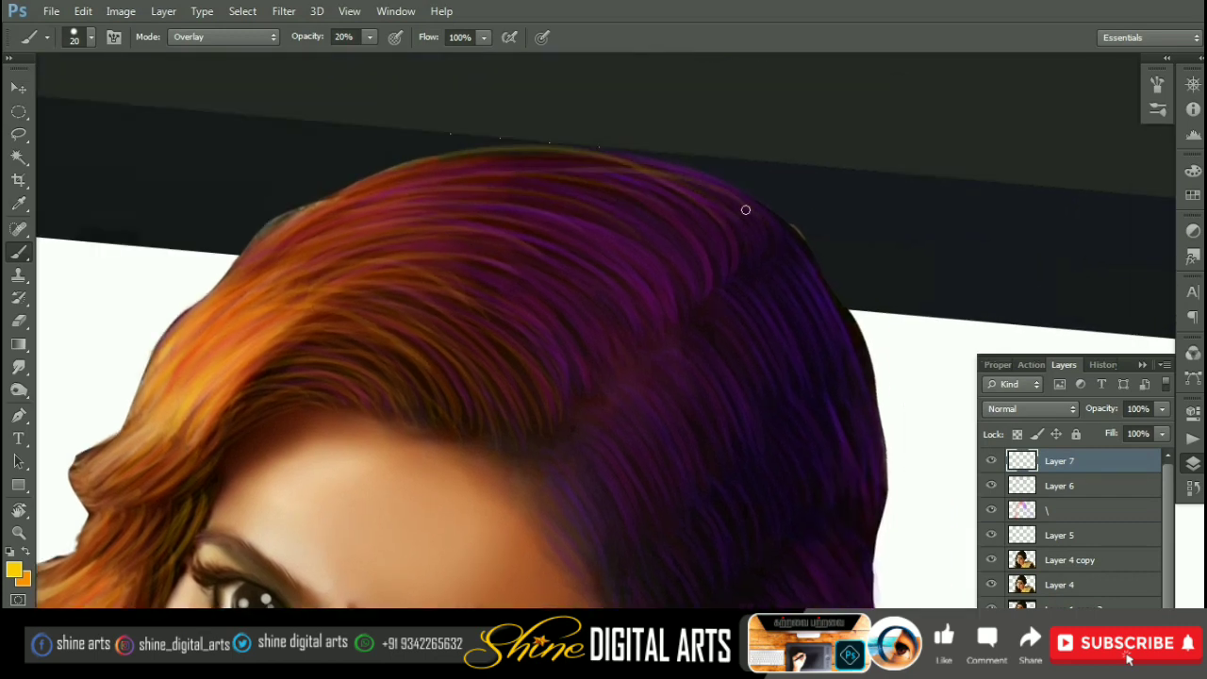
pyautogui.moveTo(744, 208); pyautogui.dragTo(391, 272)
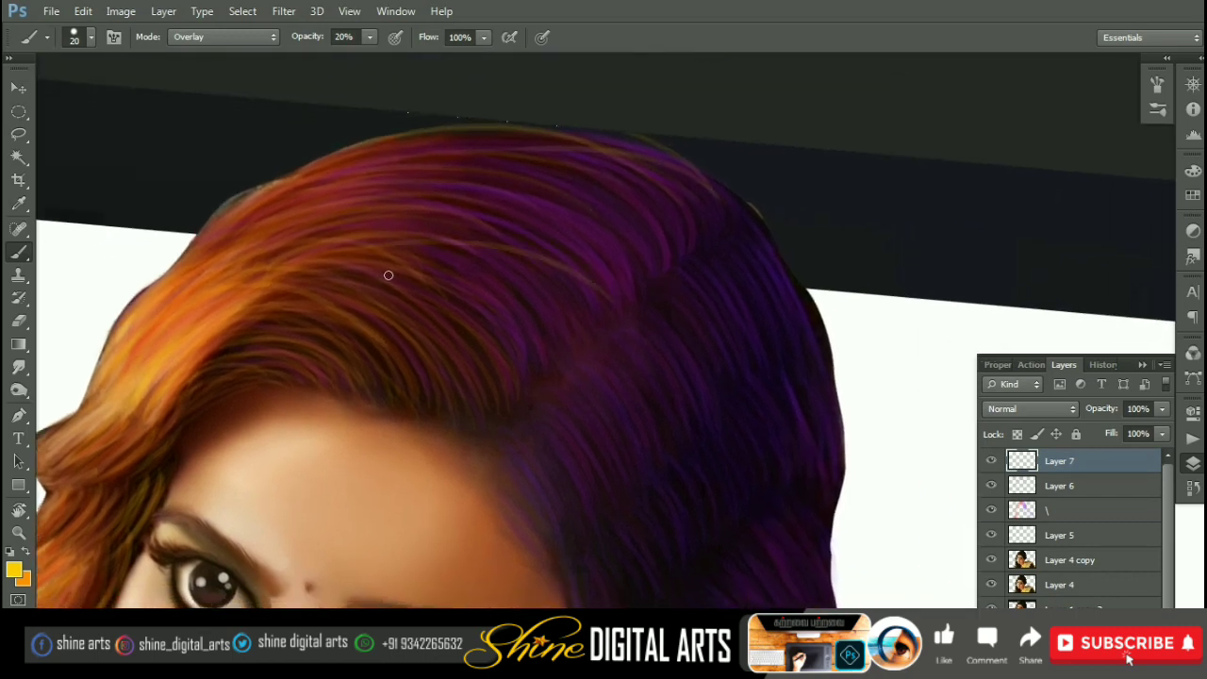
pyautogui.moveTo(652, 258); pyautogui.dragTo(523, 185)
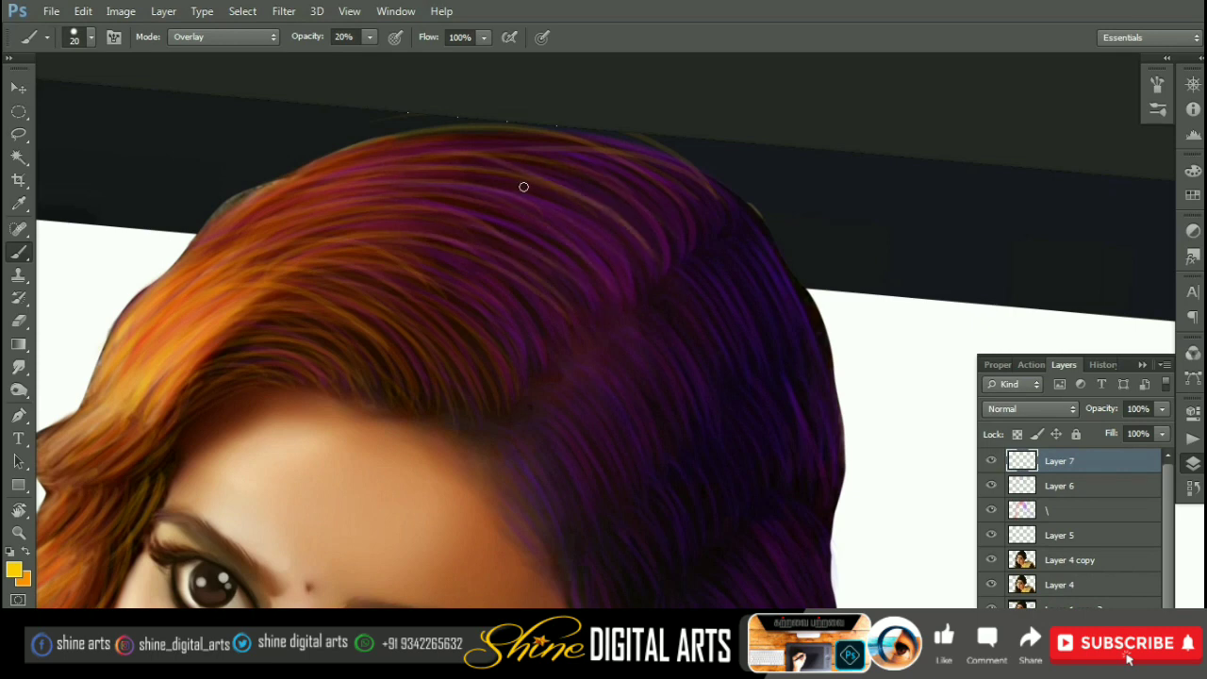
# Step: Paint thin strands over the purple hair beside the eye and toward the ear
pyautogui.moveTo(415, 290)
pyautogui.mouseDown()
pyautogui.moveTo(490, 219)
pyautogui.moveTo(453, 183)
pyautogui.mouseUp()
pyautogui.moveTo(565, 368)
pyautogui.mouseDown()
pyautogui.moveTo(434, 275)
pyautogui.moveTo(458, 350)
pyautogui.mouseUp()
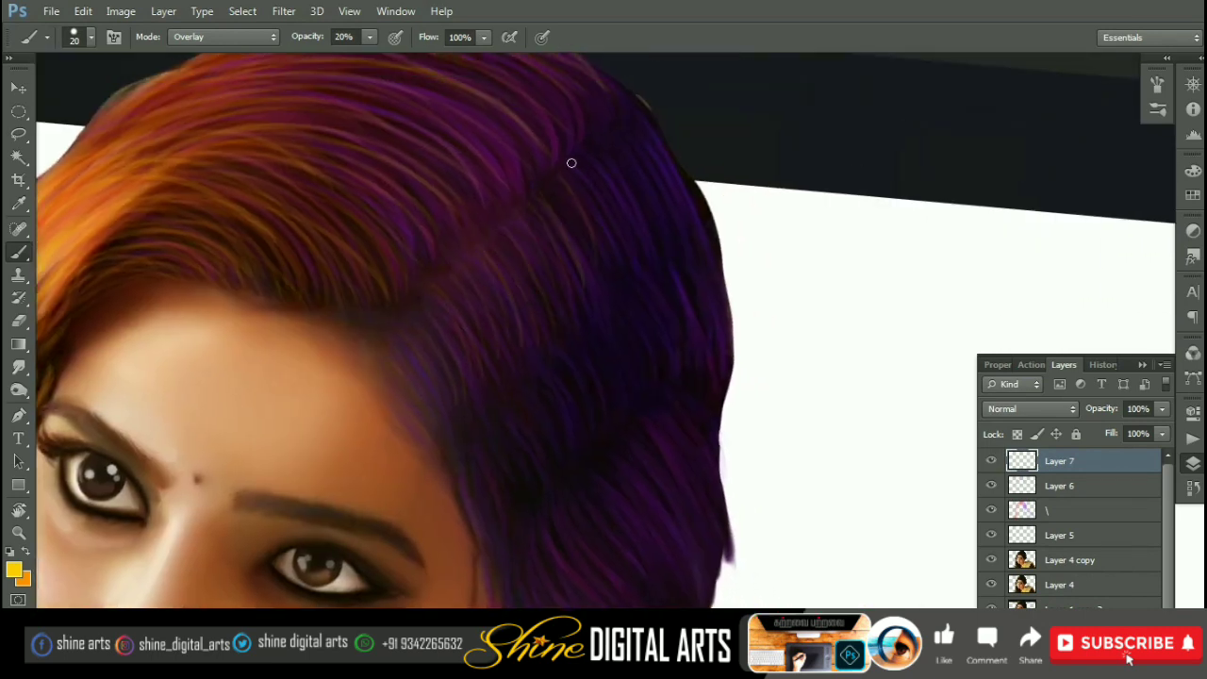
pyautogui.moveTo(463, 443)
pyautogui.mouseDown()
pyautogui.moveTo(498, 329)
pyautogui.moveTo(577, 269)
pyautogui.mouseUp()
pyautogui.moveTo(571, 320); pyautogui.dragTo(634, 227)
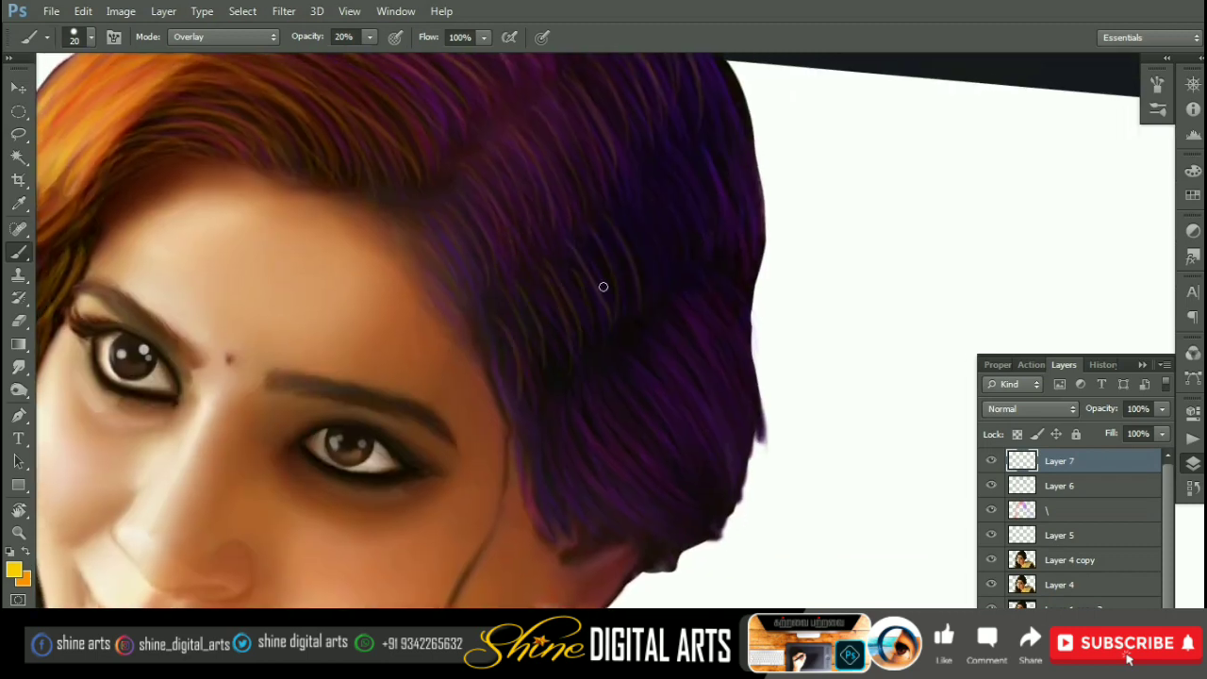
pyautogui.moveTo(613, 288)
pyautogui.mouseDown()
pyautogui.moveTo(651, 193)
pyautogui.moveTo(614, 180)
pyautogui.moveTo(670, 198)
pyautogui.mouseUp()
pyautogui.moveTo(616, 346); pyautogui.dragTo(539, 280)
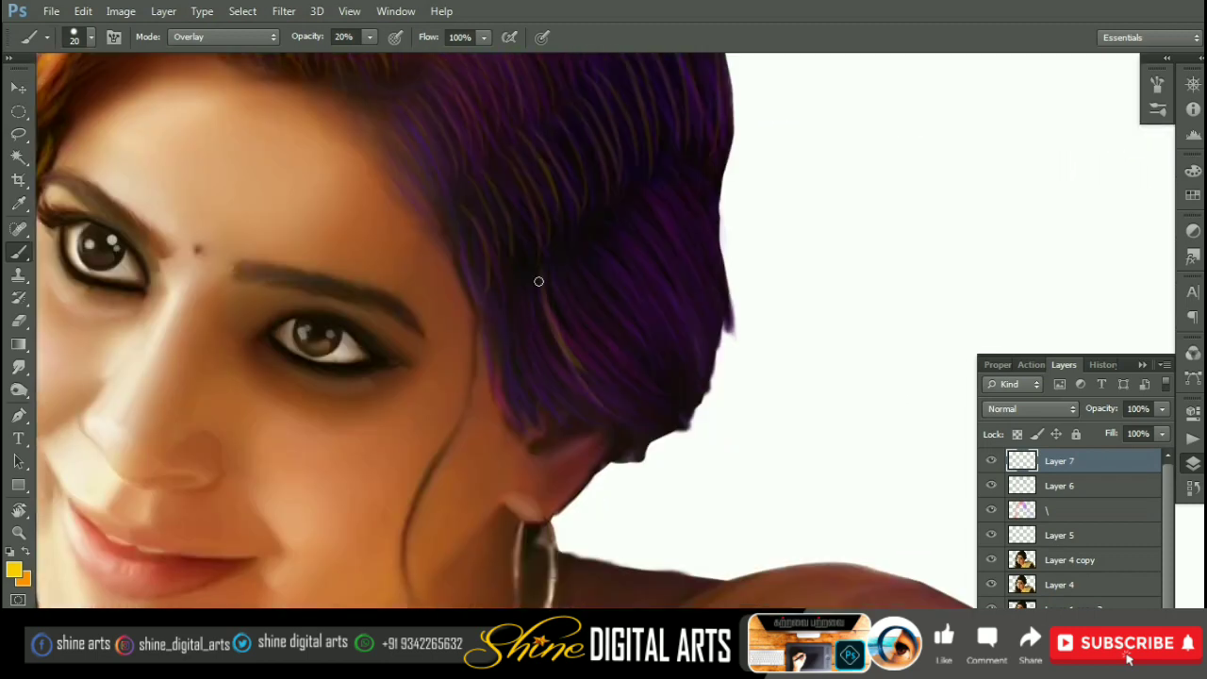
pyautogui.moveTo(547, 415); pyautogui.dragTo(594, 302)
pyautogui.moveTo(609, 378); pyautogui.dragTo(595, 256)
pyautogui.moveTo(628, 359); pyautogui.dragTo(703, 200)
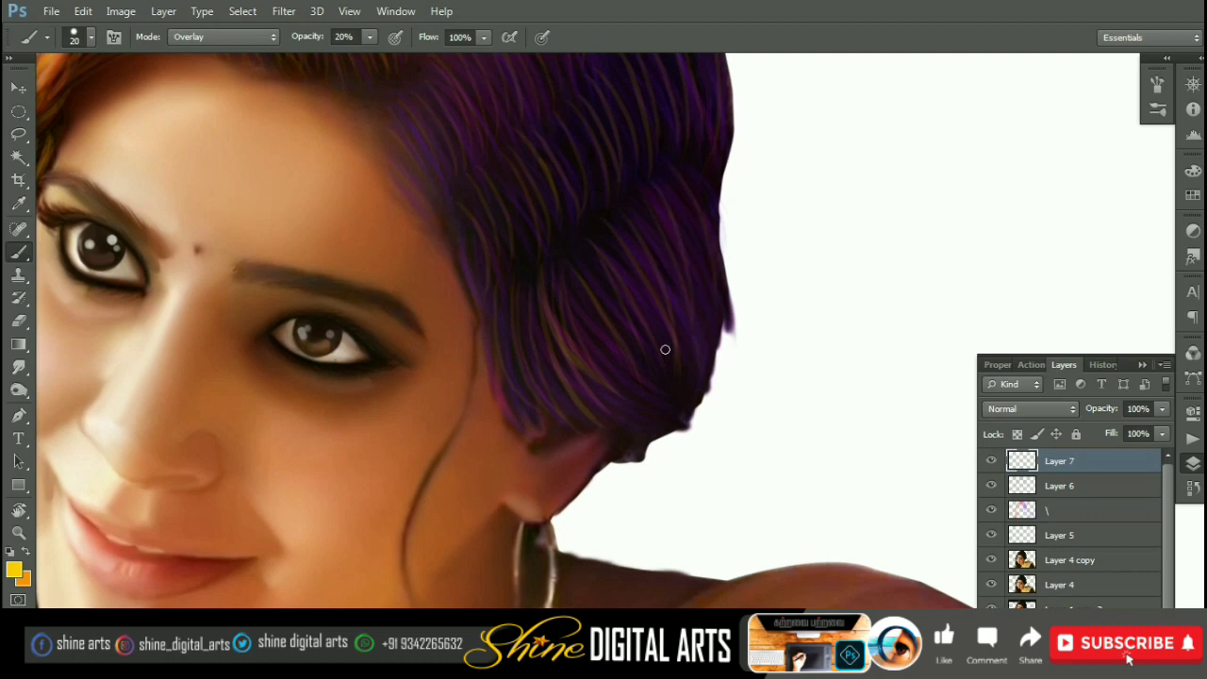
pyautogui.moveTo(664, 348); pyautogui.dragTo(619, 418)
pyautogui.moveTo(653, 479); pyautogui.dragTo(623, 179)
pyautogui.moveTo(584, 349)
pyautogui.mouseDown()
pyautogui.moveTo(486, 297)
pyautogui.moveTo(510, 283)
pyautogui.mouseUp()
# Step: Sweep purple and orange strands through the upper hair, then set background to dark brown
pyautogui.moveTo(510, 380)
pyautogui.mouseDown()
pyautogui.moveTo(566, 320)
pyautogui.moveTo(533, 278)
pyautogui.mouseUp()
pyautogui.moveTo(617, 326); pyautogui.dragTo(650, 250)
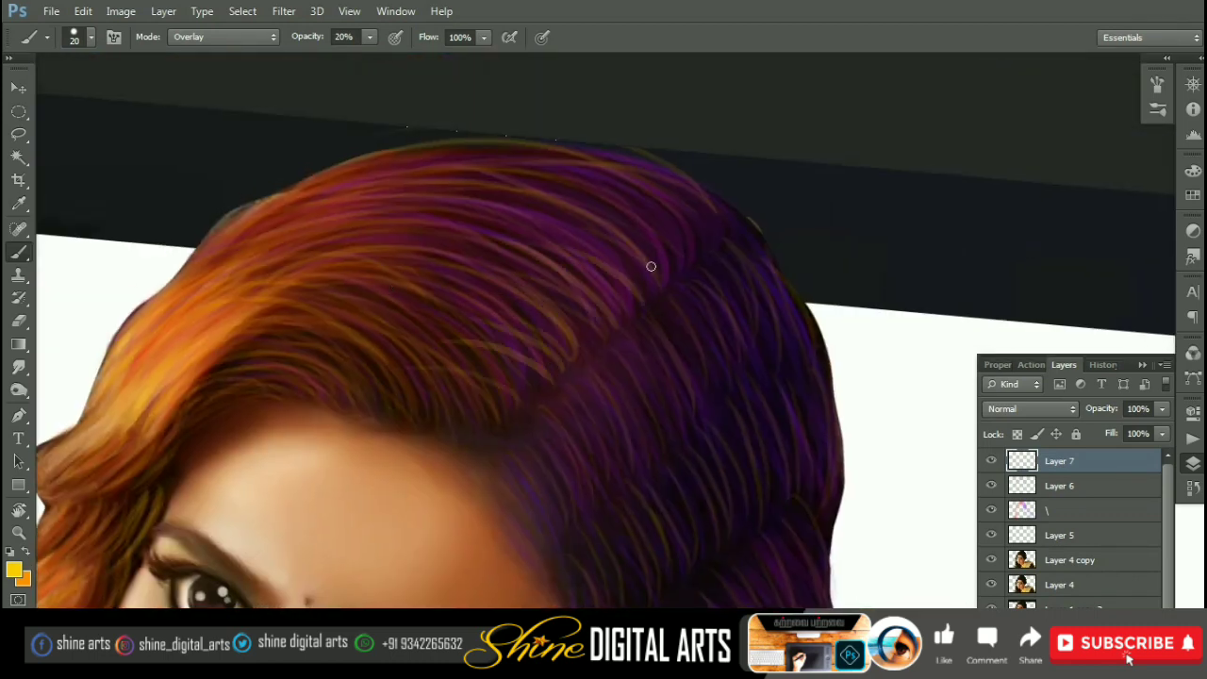
pyautogui.moveTo(717, 311)
pyautogui.mouseDown()
pyautogui.moveTo(679, 189)
pyautogui.moveTo(668, 409)
pyautogui.moveTo(614, 382)
pyautogui.moveTo(580, 420)
pyautogui.mouseUp()
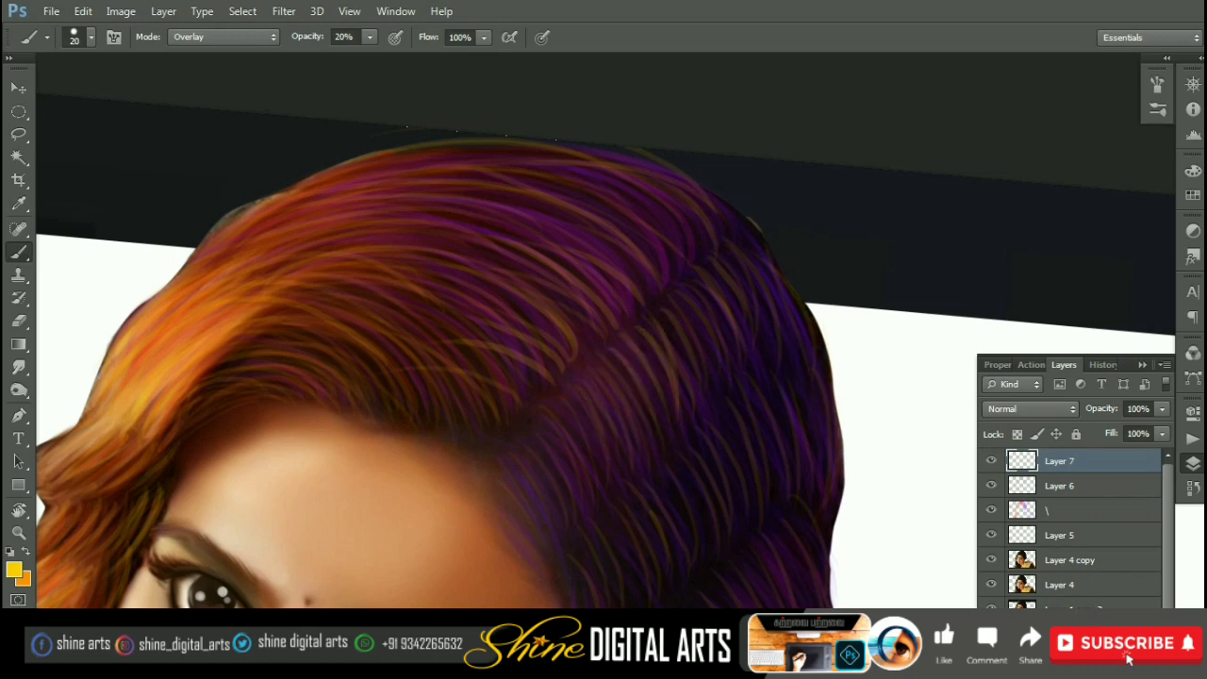
pyautogui.moveTo(566, 378)
pyautogui.mouseDown()
pyautogui.moveTo(530, 426)
pyautogui.moveTo(566, 363)
pyautogui.moveTo(667, 378)
pyautogui.mouseUp()
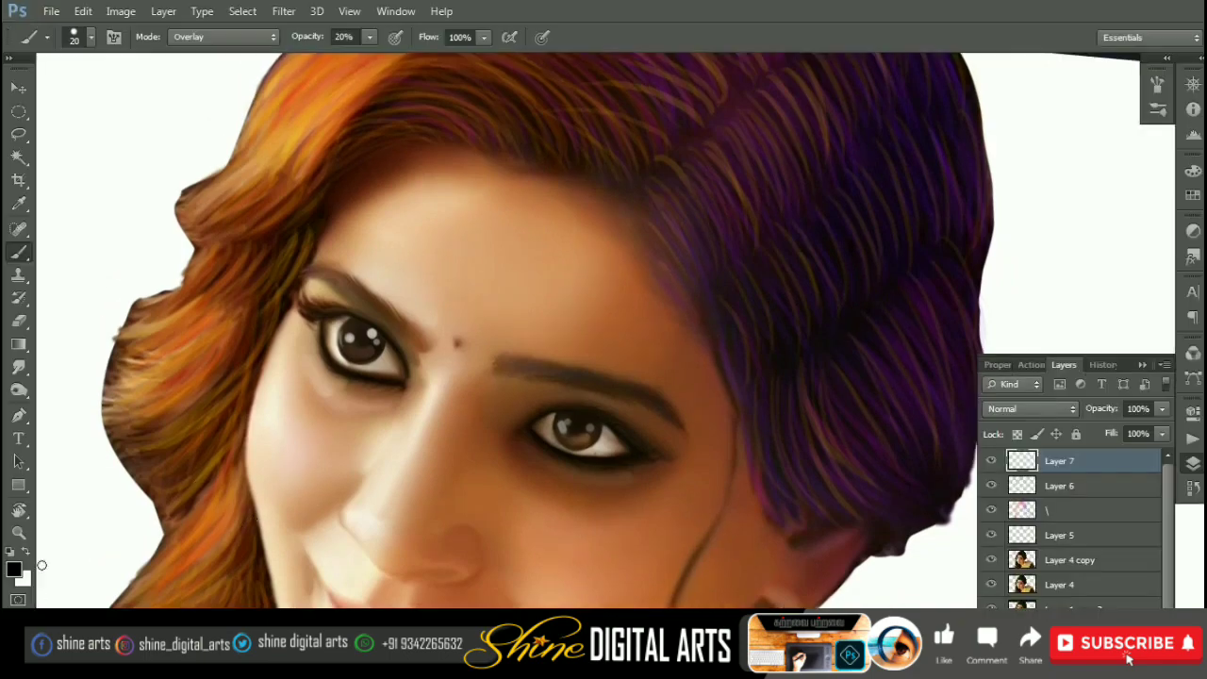
pyautogui.click(22, 579)
pyautogui.press('Return')
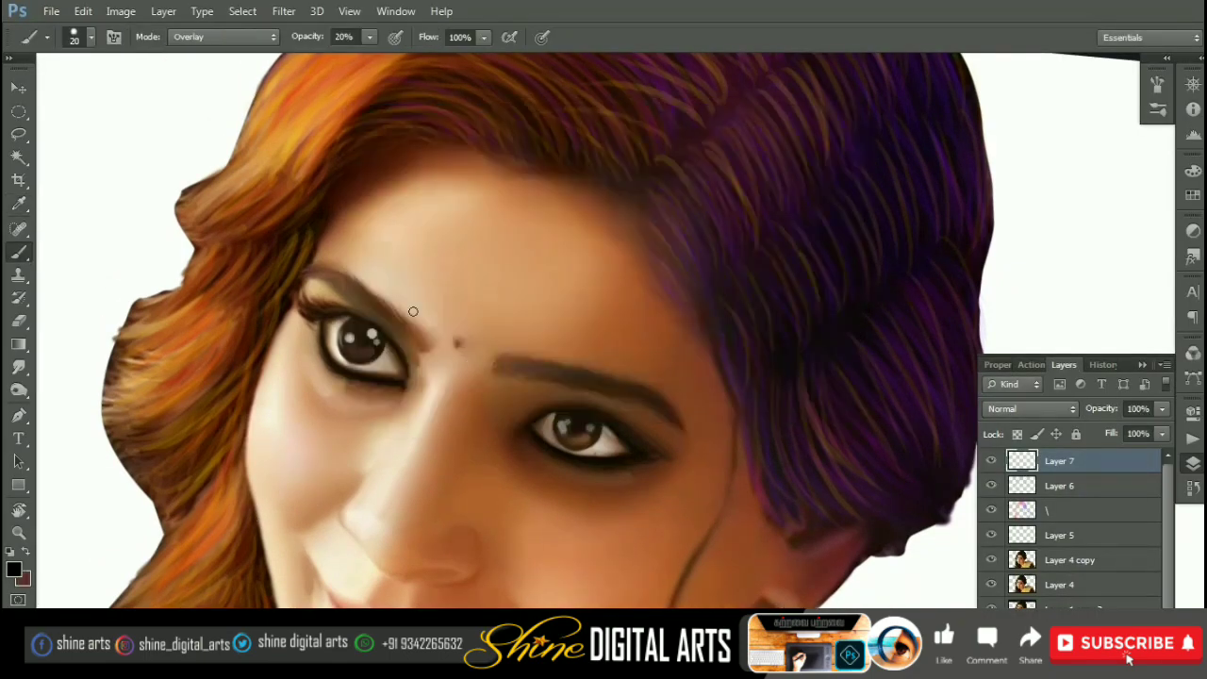
# Step: Add Layer 8, then try and cancel a darker background colour
pyautogui.hotkey('ctrl', 'shift', 'n')
pyautogui.press('Return')
pyautogui.scroll(2, 324, 399)
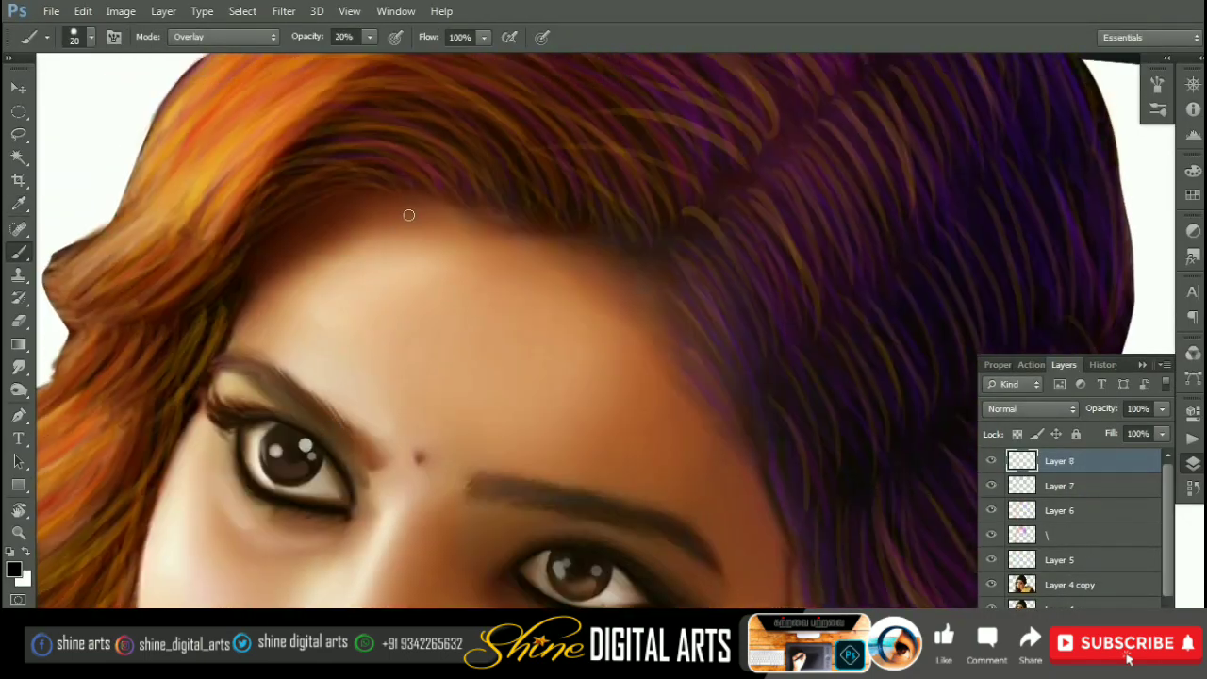
pyautogui.scroll(2, 420, 183)
pyautogui.click(22, 578)
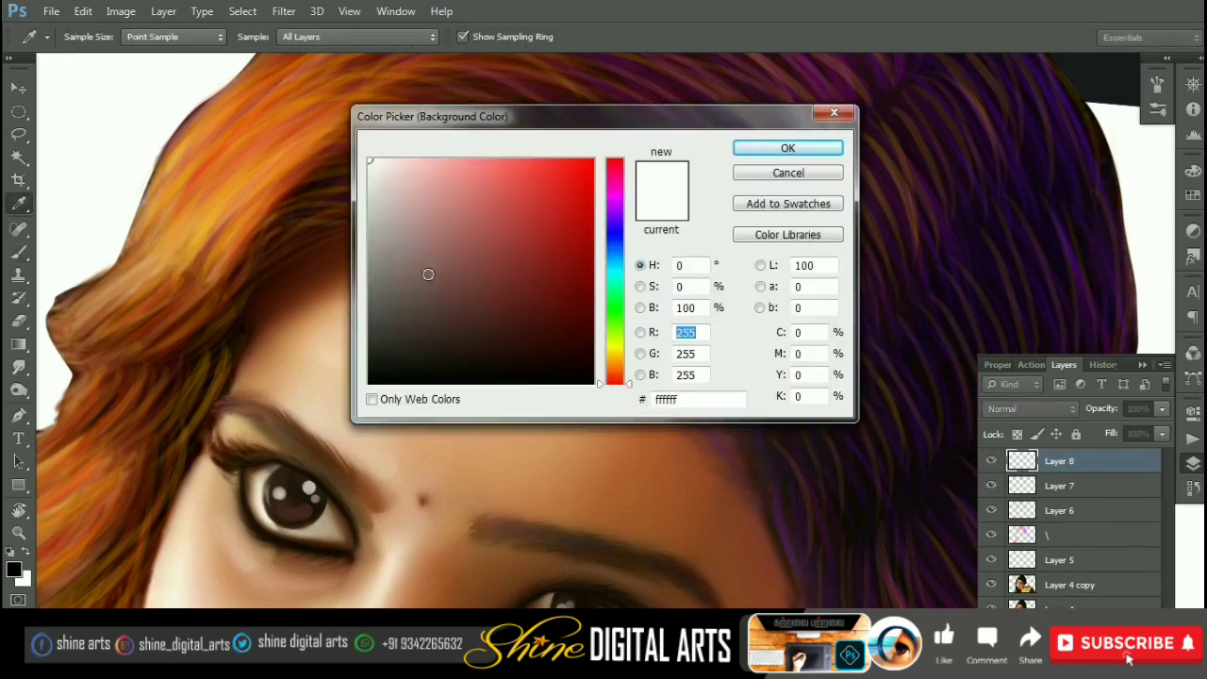
pyautogui.click(531, 384)
pyautogui.click(776, 173)
pyautogui.press('b')
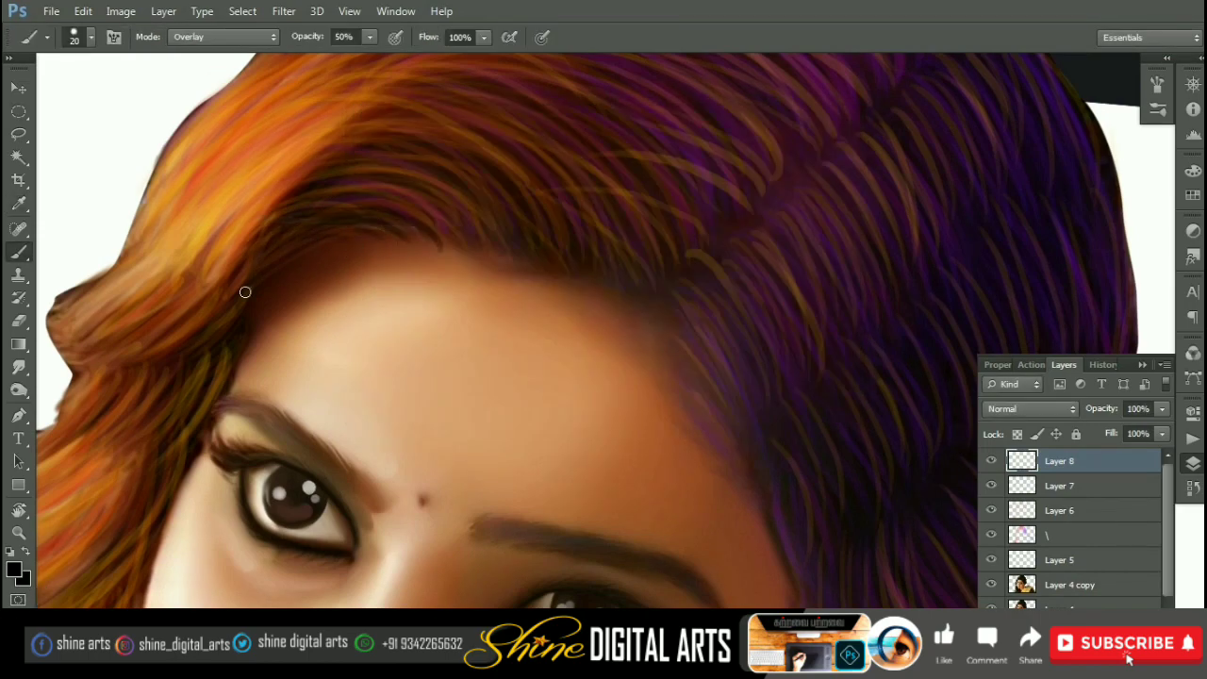
# Step: Paint darker Overlay strands at the hair's top and flyaway wisps along its left edge
pyautogui.moveTo(526, 251); pyautogui.dragTo(475, 297)
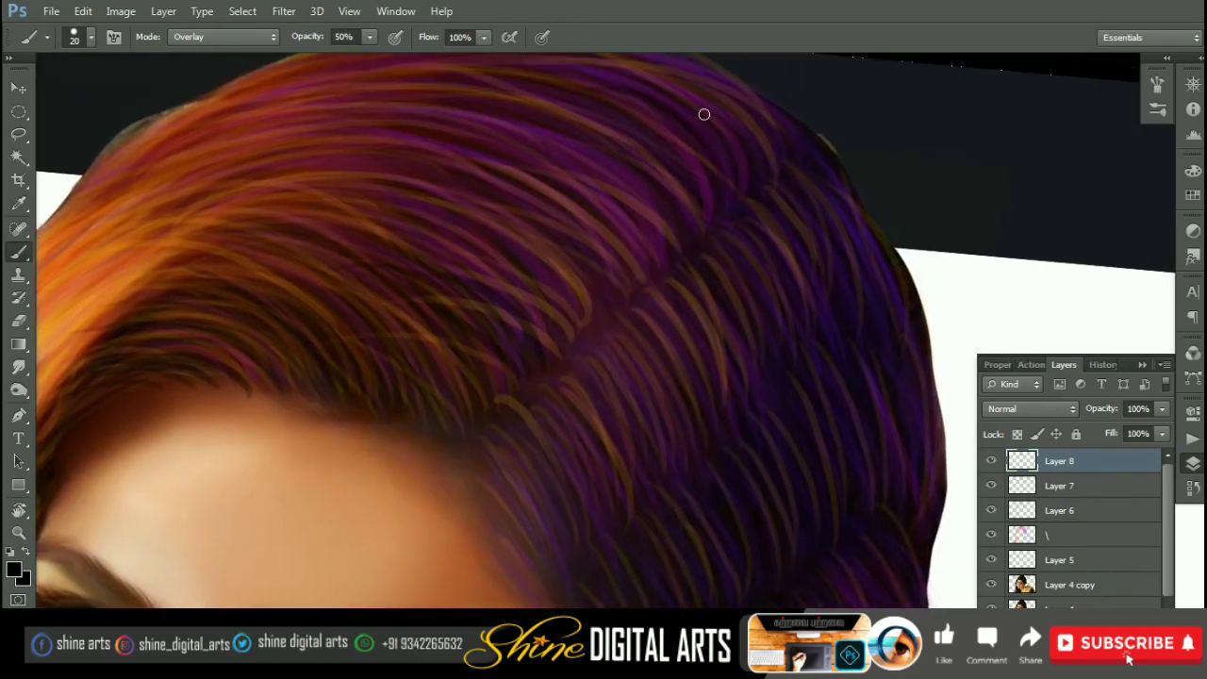
pyautogui.moveTo(703, 114); pyautogui.dragTo(651, 153)
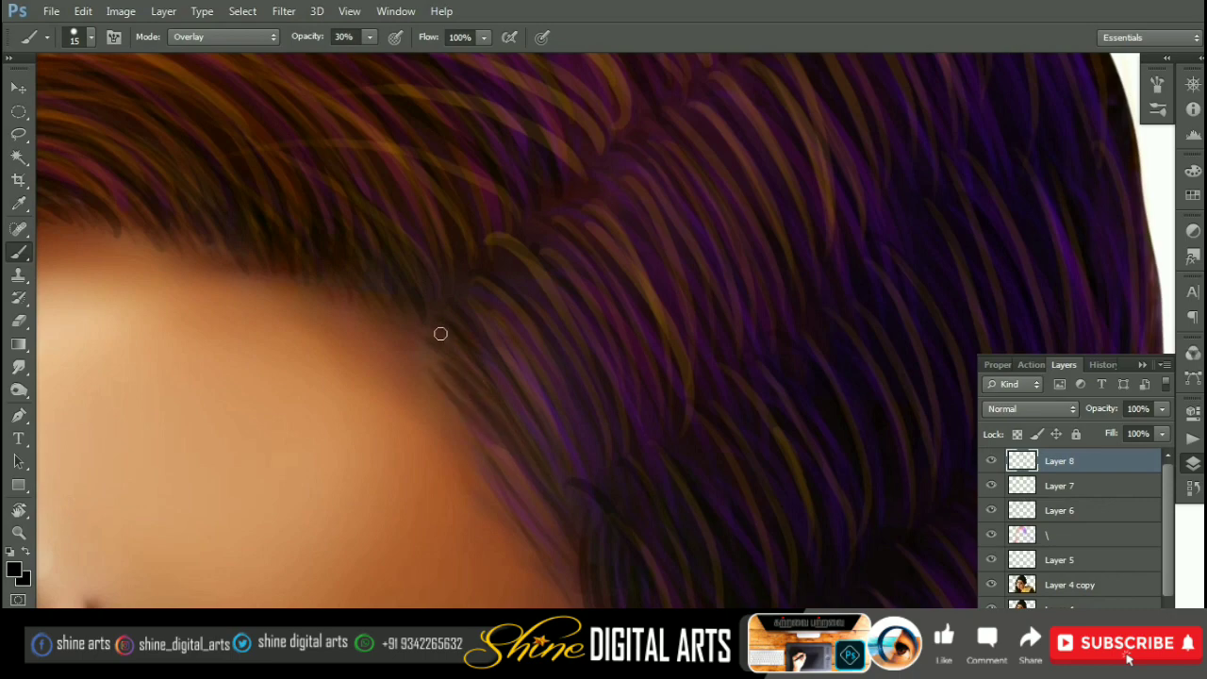
pyautogui.scroll(-3, 529, 548)
pyautogui.scroll(-3, 541, 437)
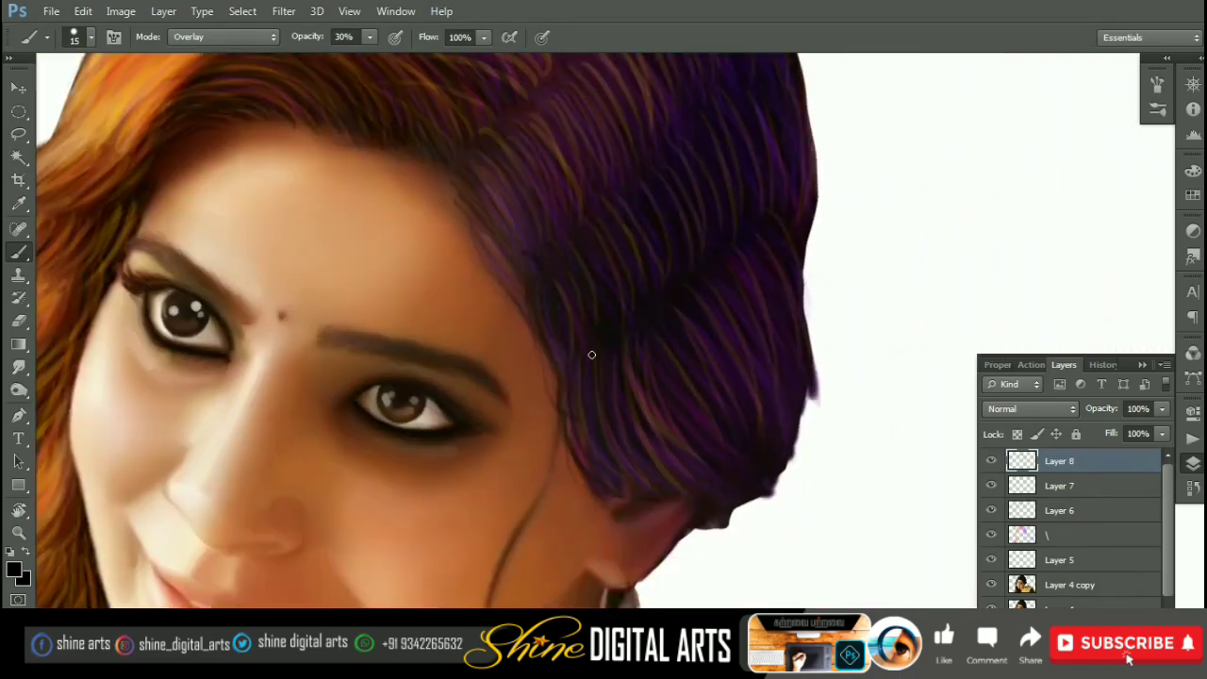
pyautogui.scroll(-3, 591, 349)
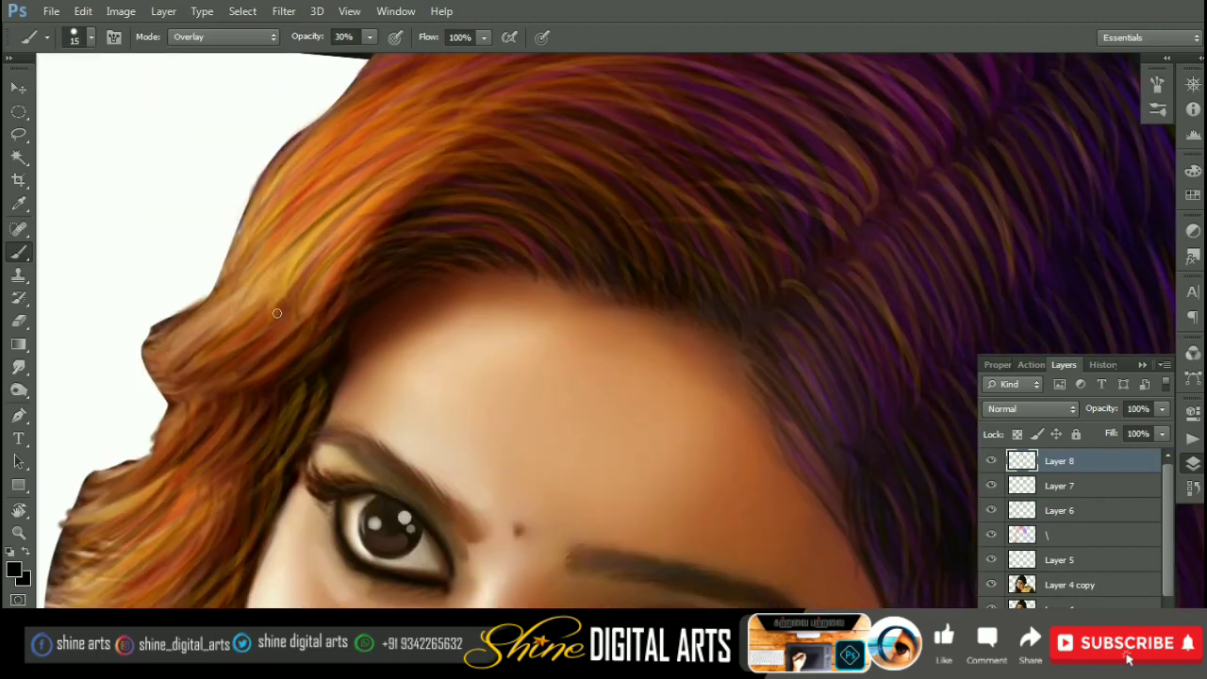
pyautogui.moveTo(277, 313); pyautogui.dragTo(169, 363)
pyautogui.moveTo(215, 285); pyautogui.dragTo(175, 313)
pyautogui.moveTo(142, 356); pyautogui.dragTo(115, 388)
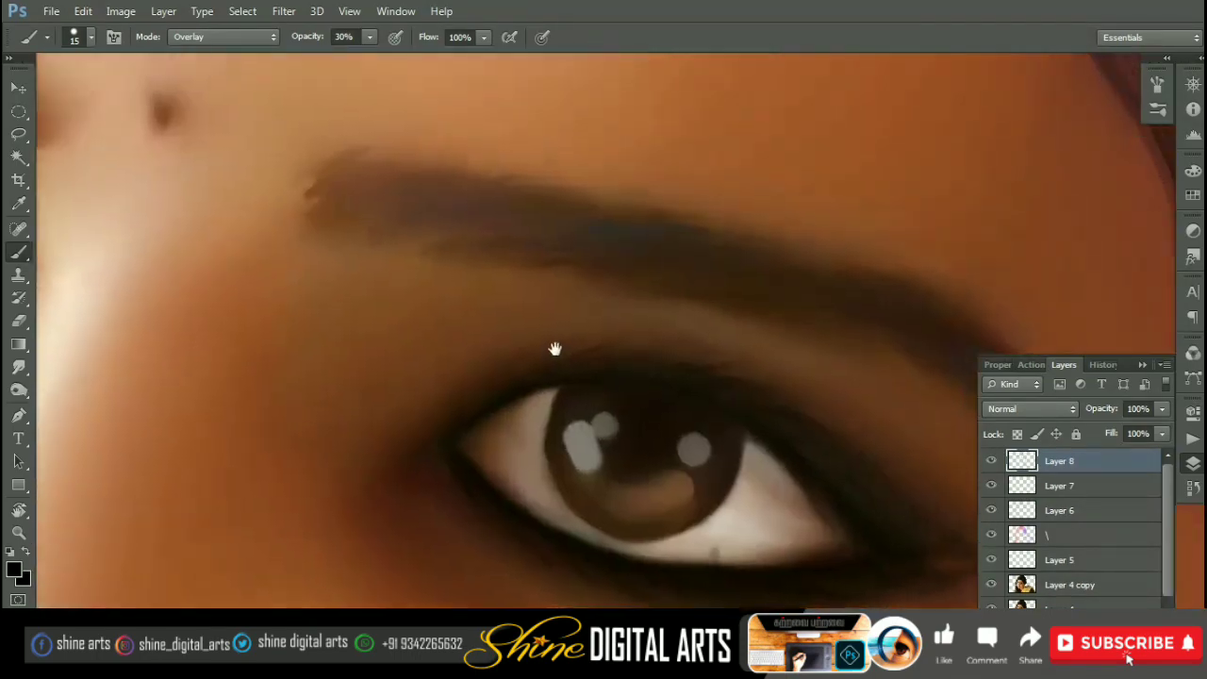
# Step: Add Layer 9 and start painting fine eyebrow hairs with a smaller brush
pyautogui.hotkey('ctrl', 'shift', 'n')
pyautogui.press('Return')
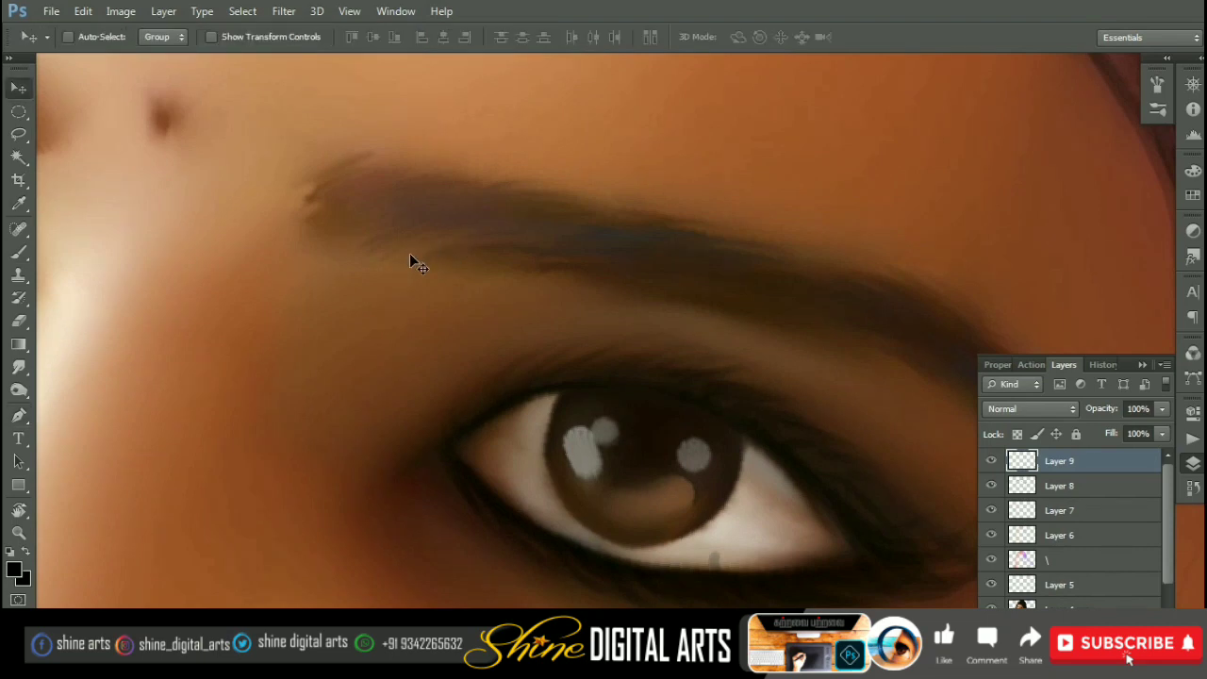
pyautogui.moveTo(393, 239); pyautogui.dragTo(439, 234)
pyautogui.hotkey('ctrl', 'z')
pyautogui.press('[')
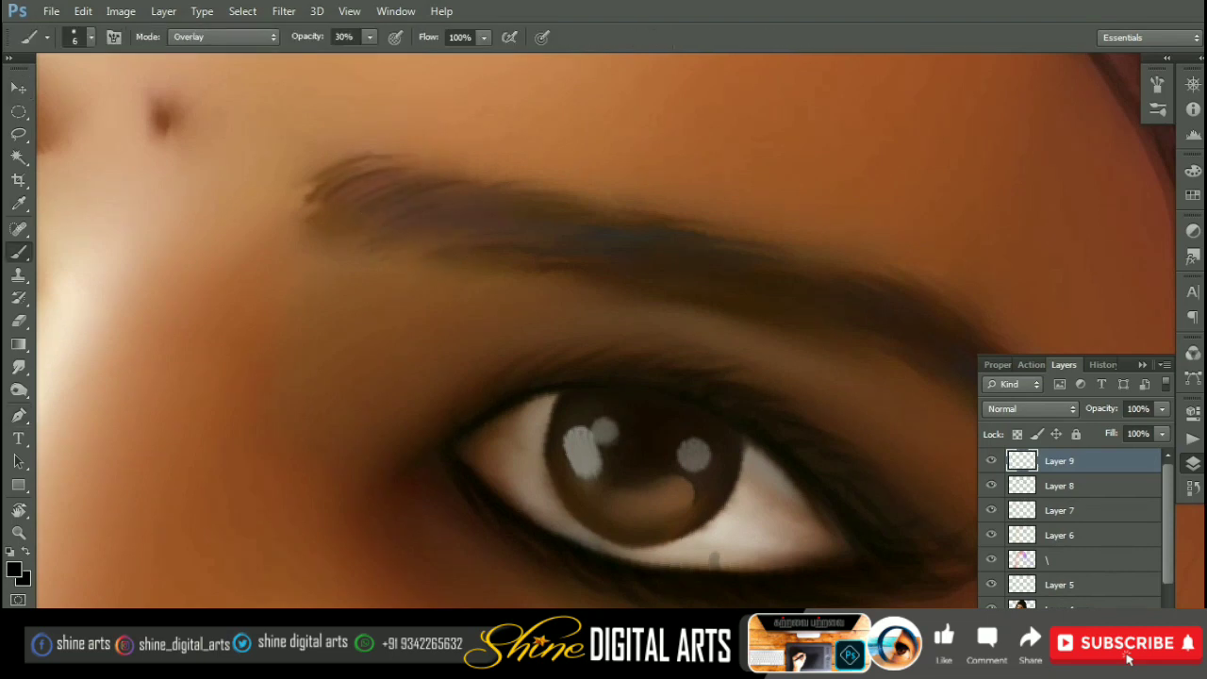
pyautogui.moveTo(405, 209); pyautogui.dragTo(309, 238)
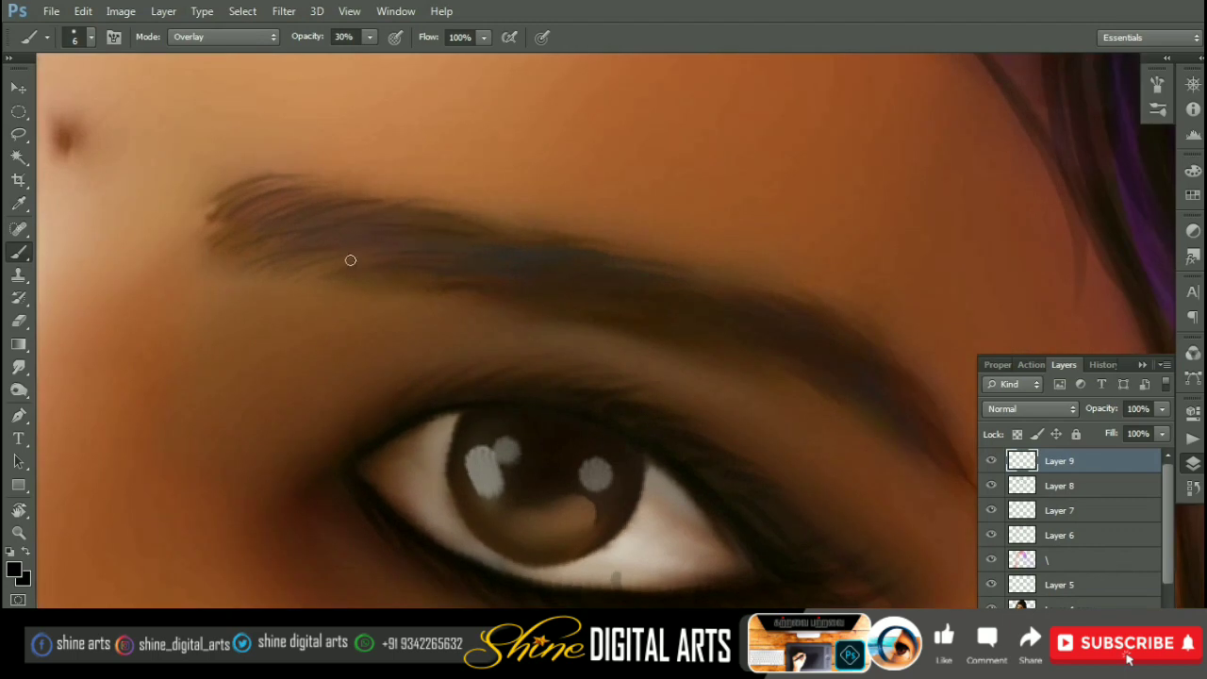
pyautogui.moveTo(464, 272); pyautogui.dragTo(333, 264)
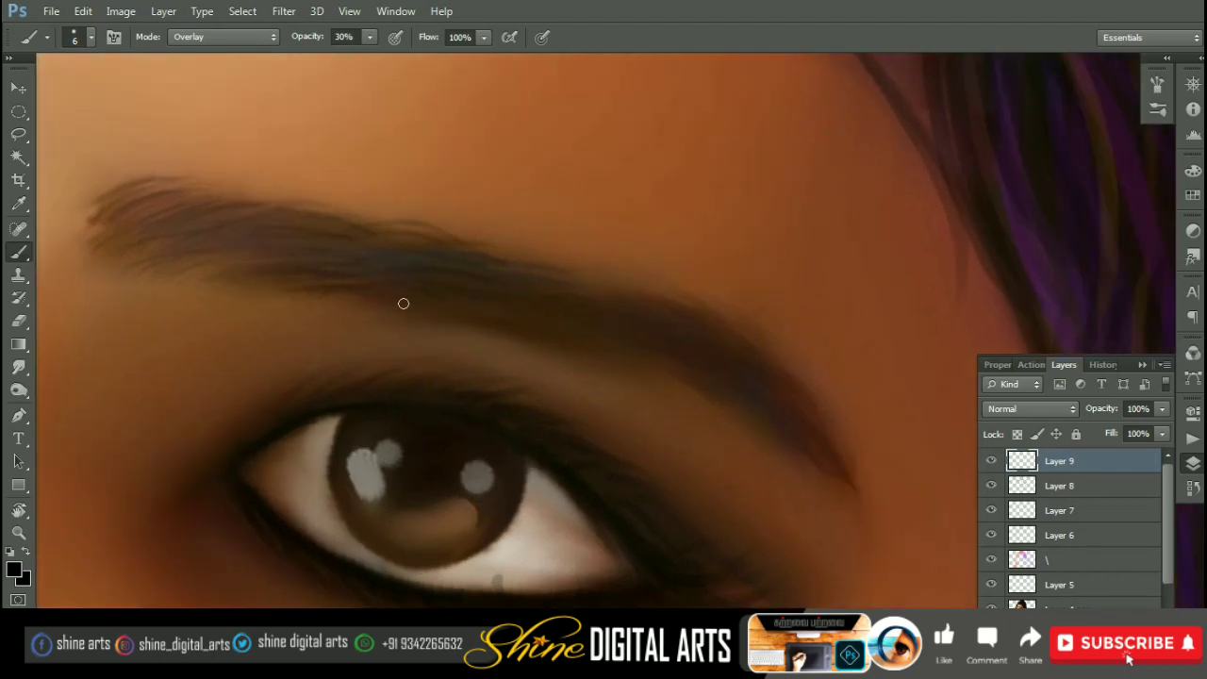
# Step: Paint dark hair strokes along the outer eyebrow and other brow, undoing a stray stroke
pyautogui.moveTo(404, 303); pyautogui.dragTo(256, 290)
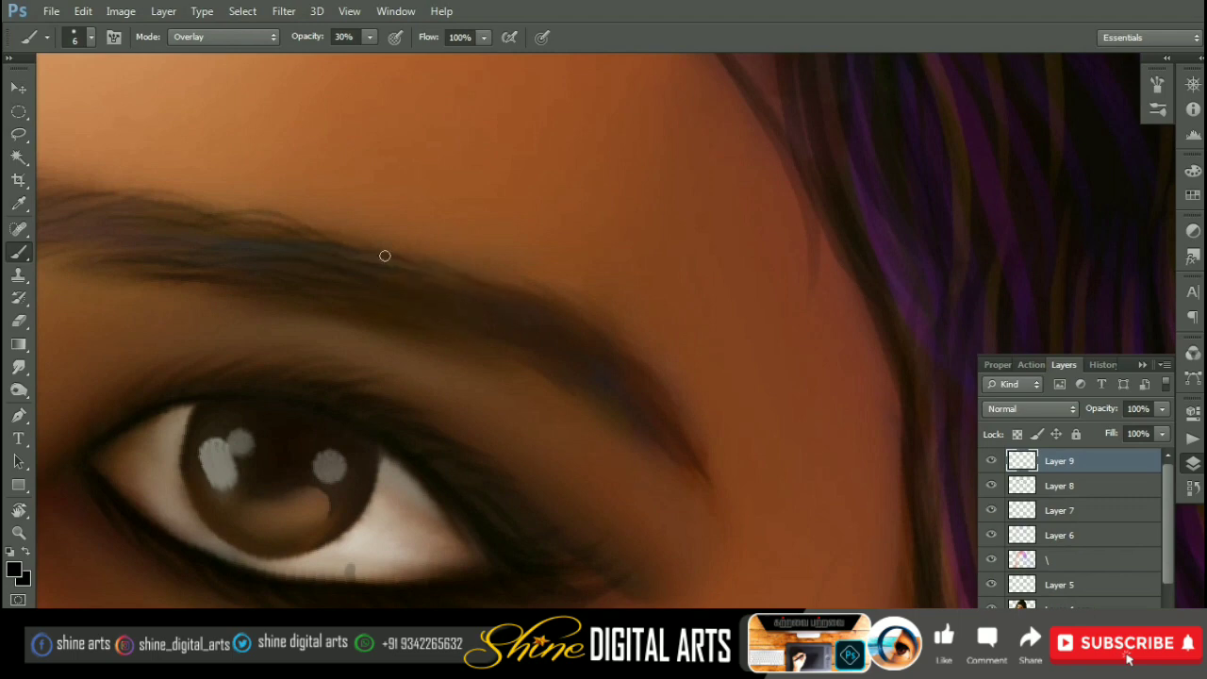
pyautogui.moveTo(555, 314); pyautogui.dragTo(439, 248)
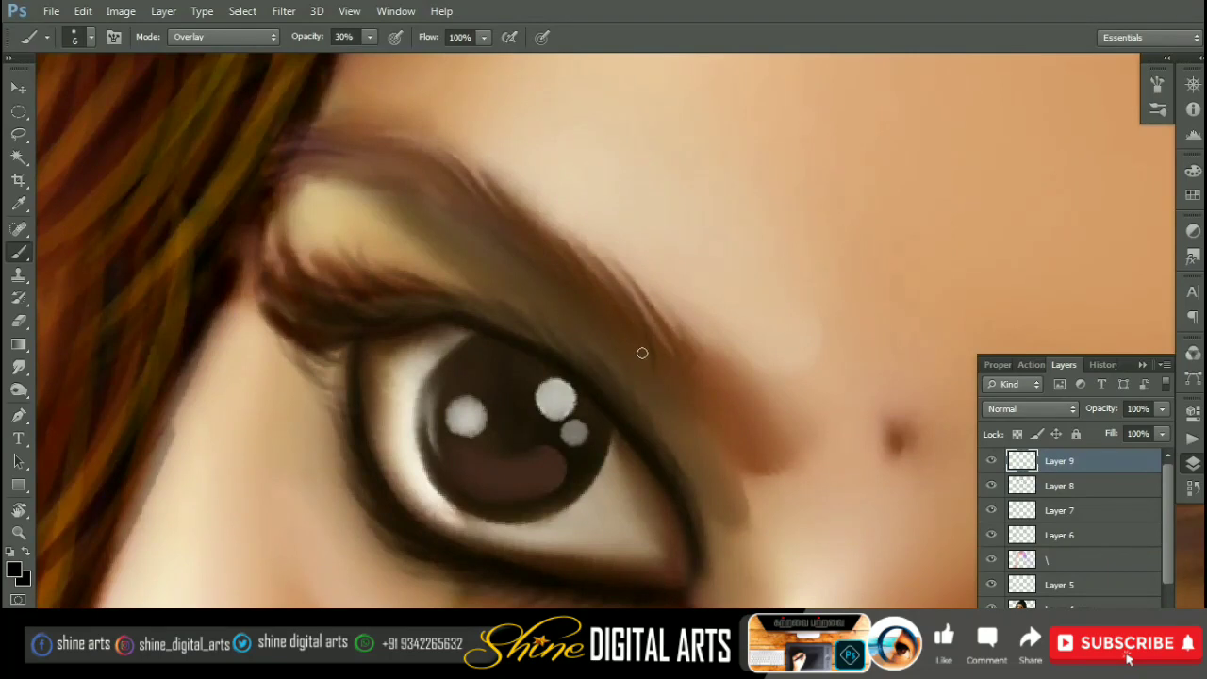
pyautogui.moveTo(665, 341); pyautogui.dragTo(548, 219)
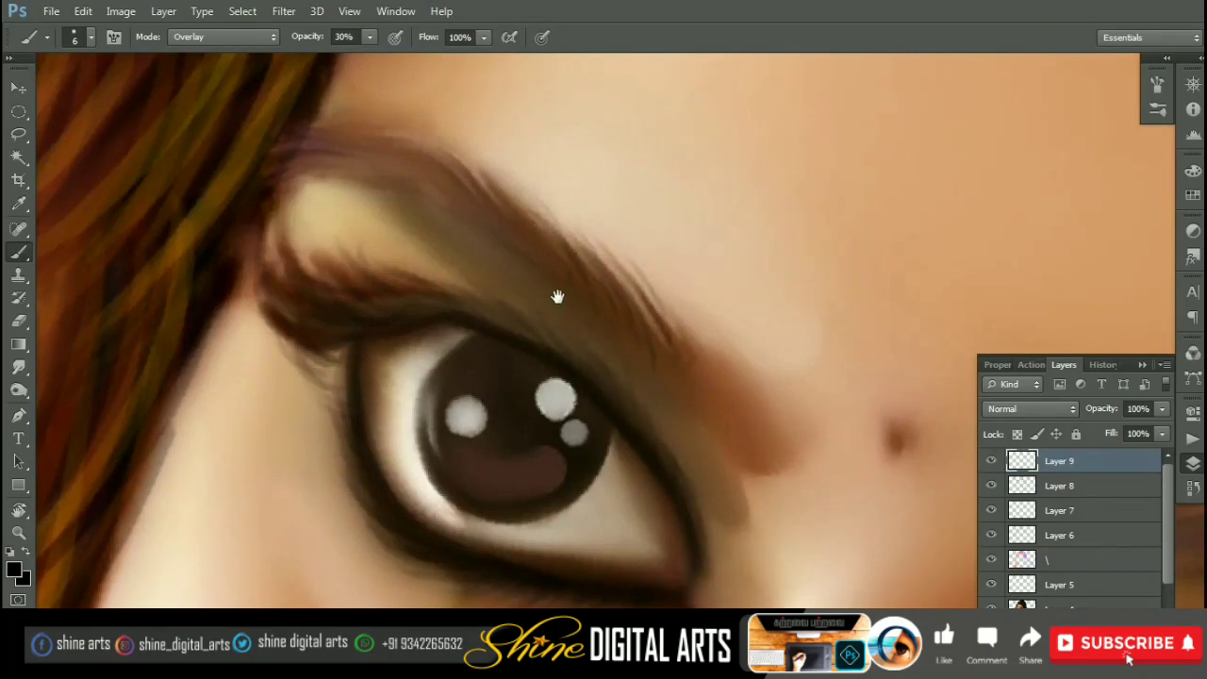
pyautogui.moveTo(557, 297); pyautogui.dragTo(554, 456)
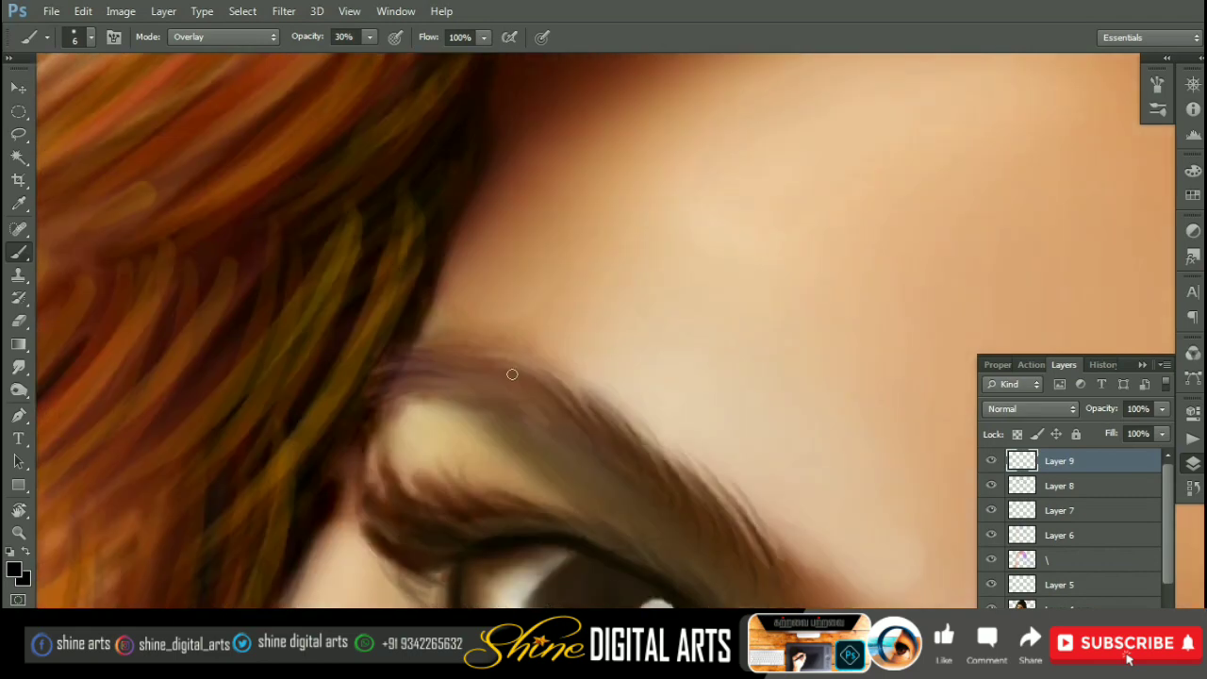
pyautogui.moveTo(533, 370); pyautogui.dragTo(609, 448)
pyautogui.moveTo(498, 378); pyautogui.dragTo(572, 458)
pyautogui.hotkey('ctrl', 'z')
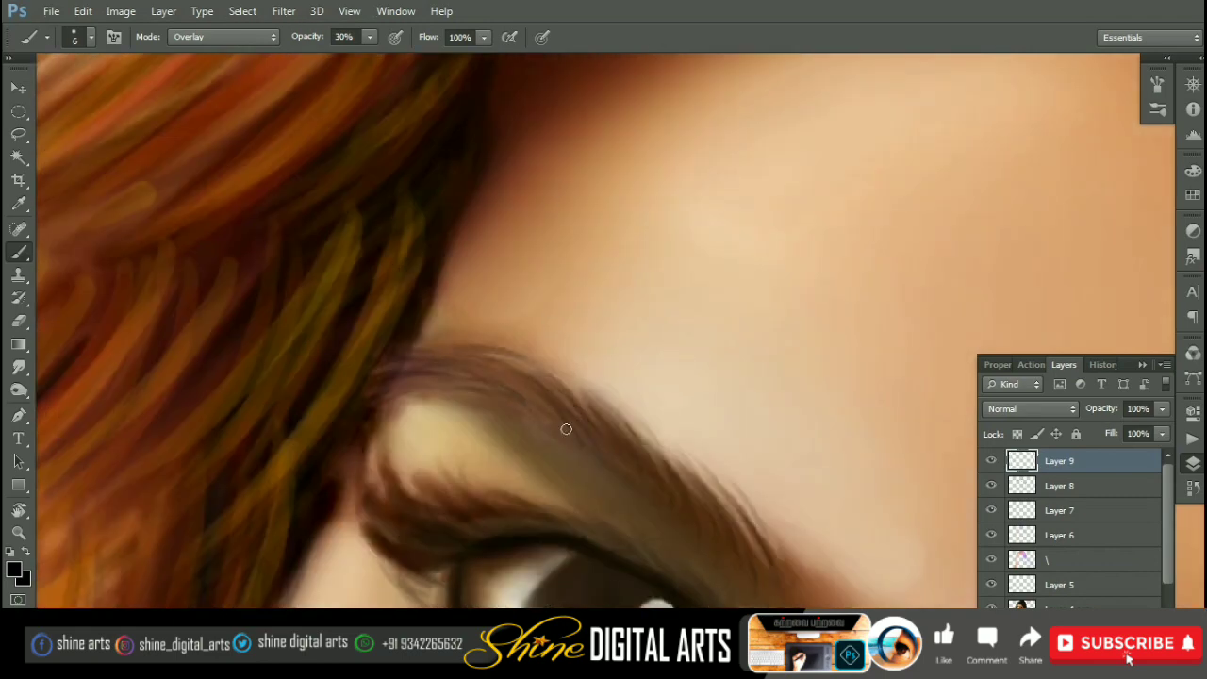
pyautogui.moveTo(425, 367); pyautogui.dragTo(274, 283)
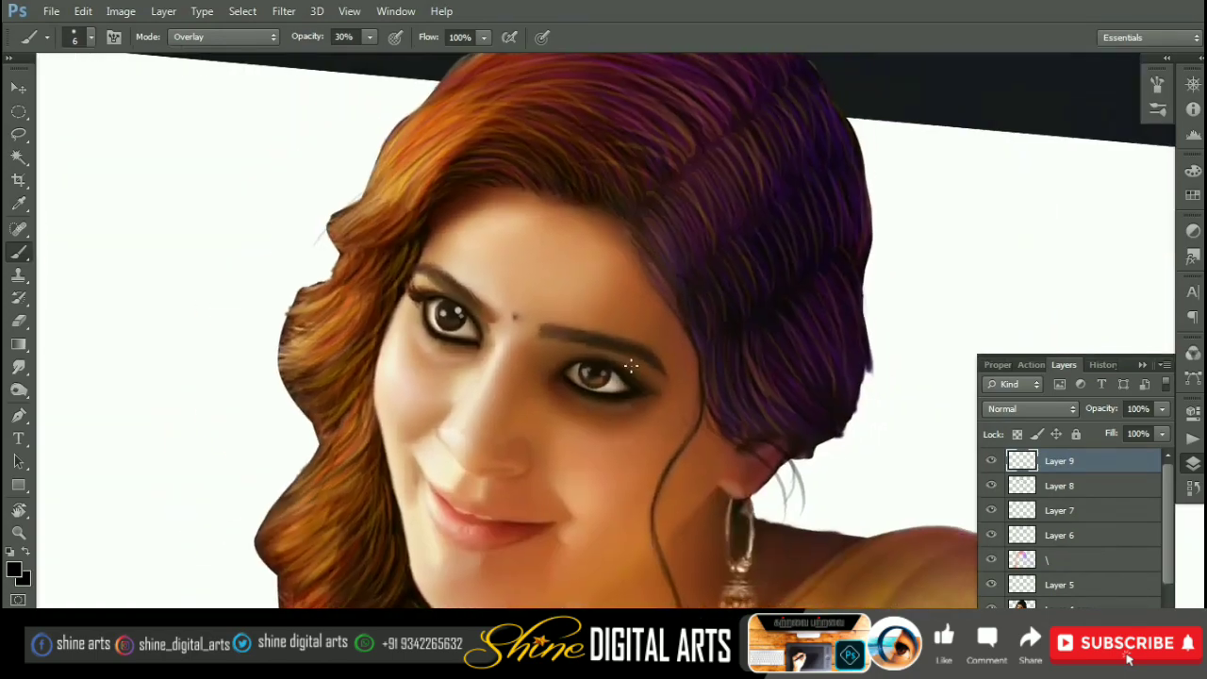
# Step: Save the painting as a Photoshop file and select Layer 6 for renaming
pyautogui.press('v')
pyautogui.click(21, 99)
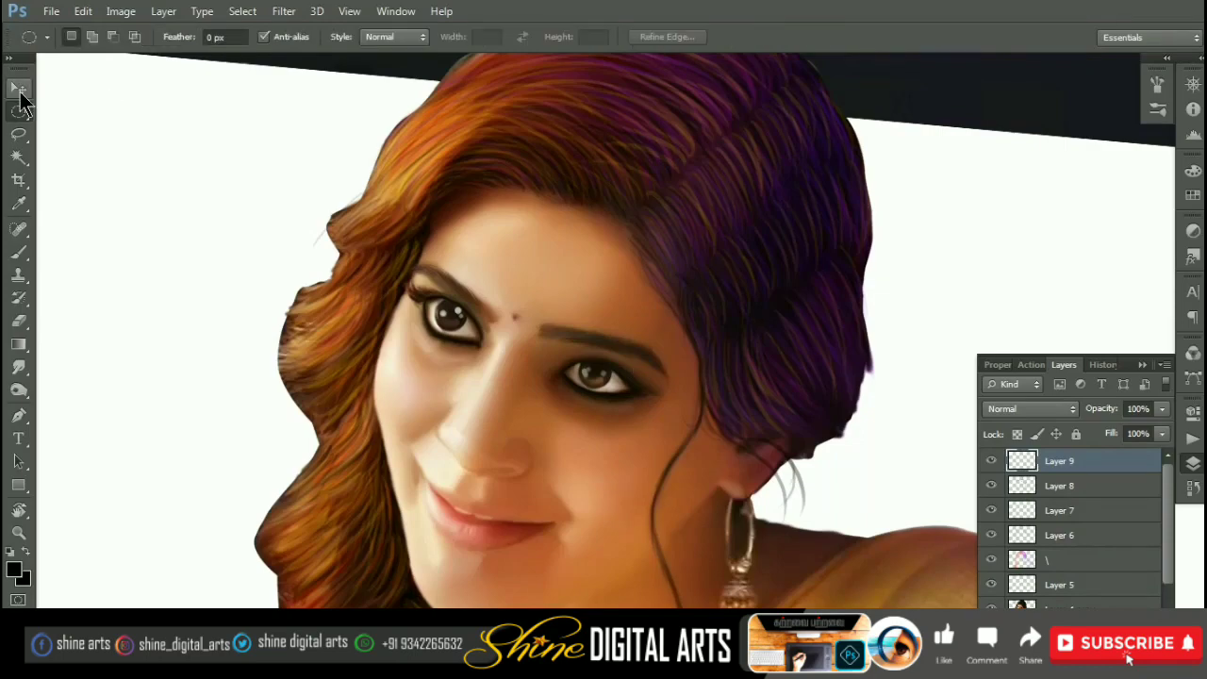
pyautogui.hotkey('ctrl', 'shift', 's')
pyautogui.press('Return')
pyautogui.press('Return')
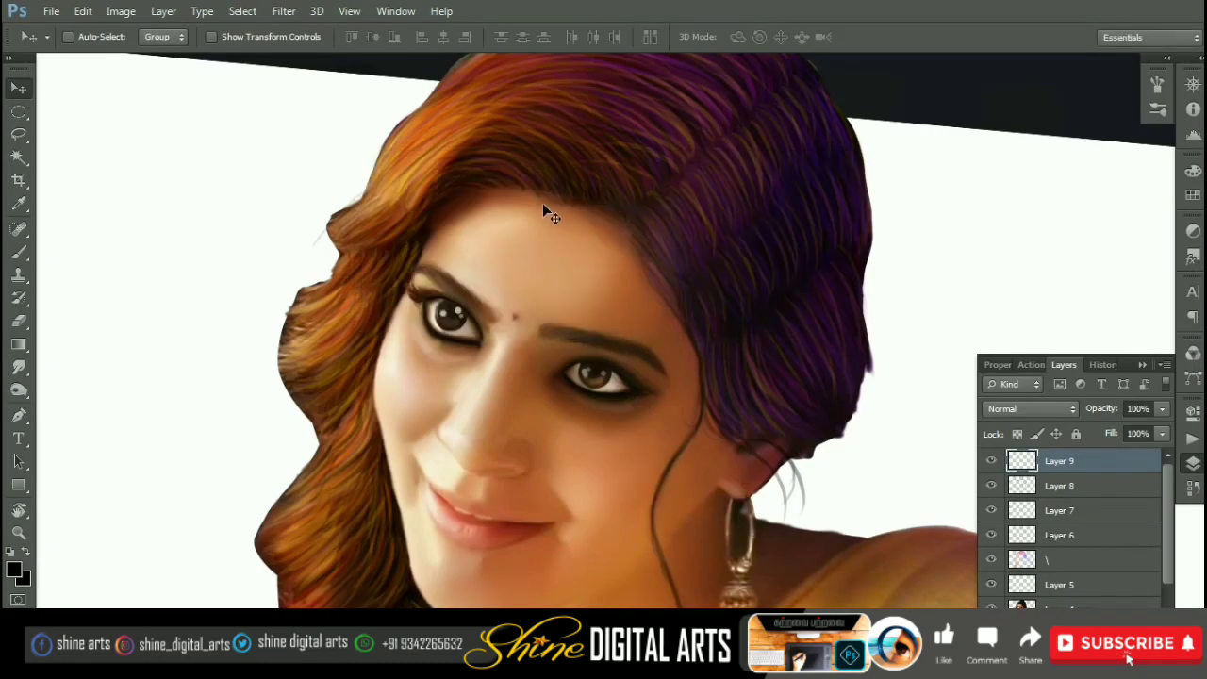
pyautogui.keyDown('ctrl'); pyautogui.click(565, 229); pyautogui.keyUp('ctrl')
pyautogui.write('e')
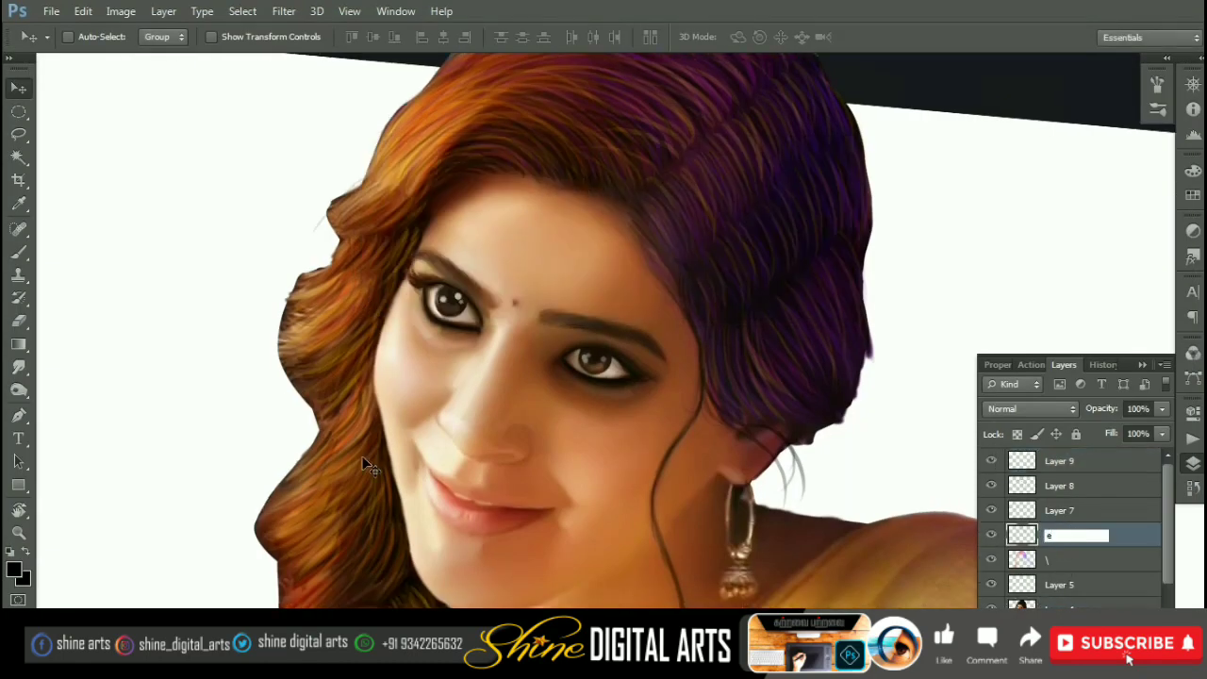
# Step: Name Layer 6 'e' and burn shadows into the hair on the bottom photo layer
pyautogui.press('Return')
pyautogui.press('e')
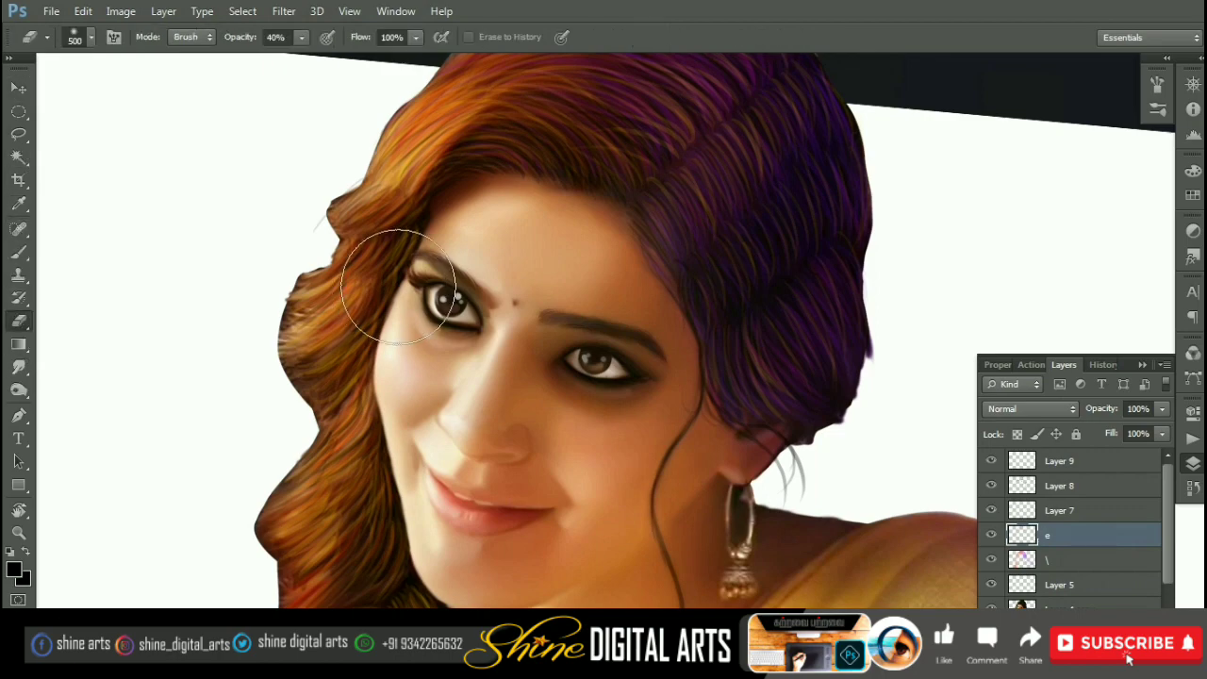
pyautogui.scroll(4, 666, 180)
pyautogui.keyDown('ctrl'); pyautogui.click(743, 396); pyautogui.keyUp('ctrl')
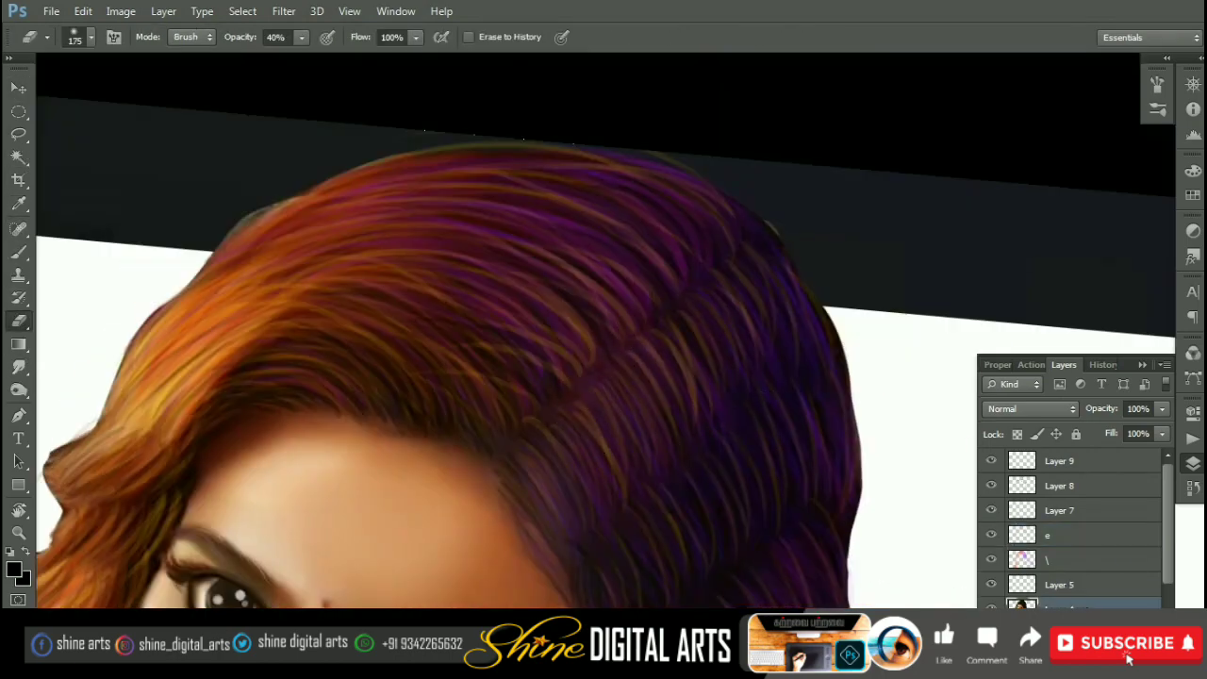
pyautogui.press('o')
pyautogui.moveTo(344, 40); pyautogui.dragTo(358, 82)
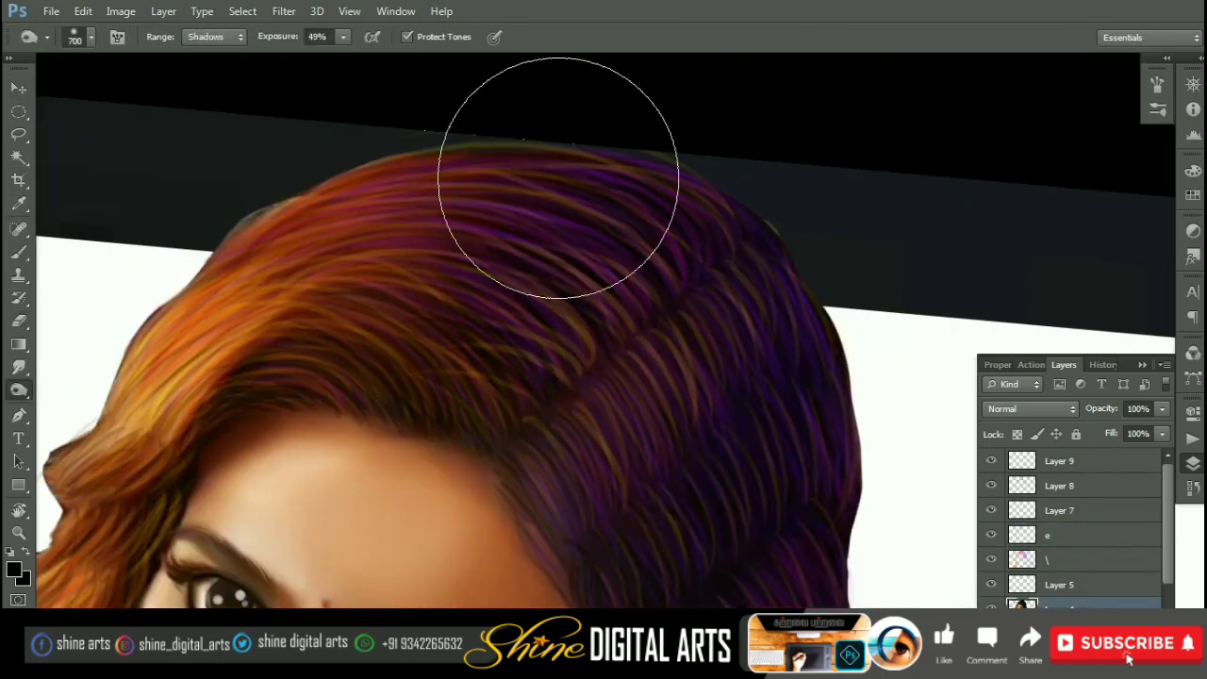
pyautogui.moveTo(258, 311); pyautogui.dragTo(242, 401)
pyautogui.moveTo(700, 200); pyautogui.dragTo(817, 439)
pyautogui.scroll(-3, 817, 440)
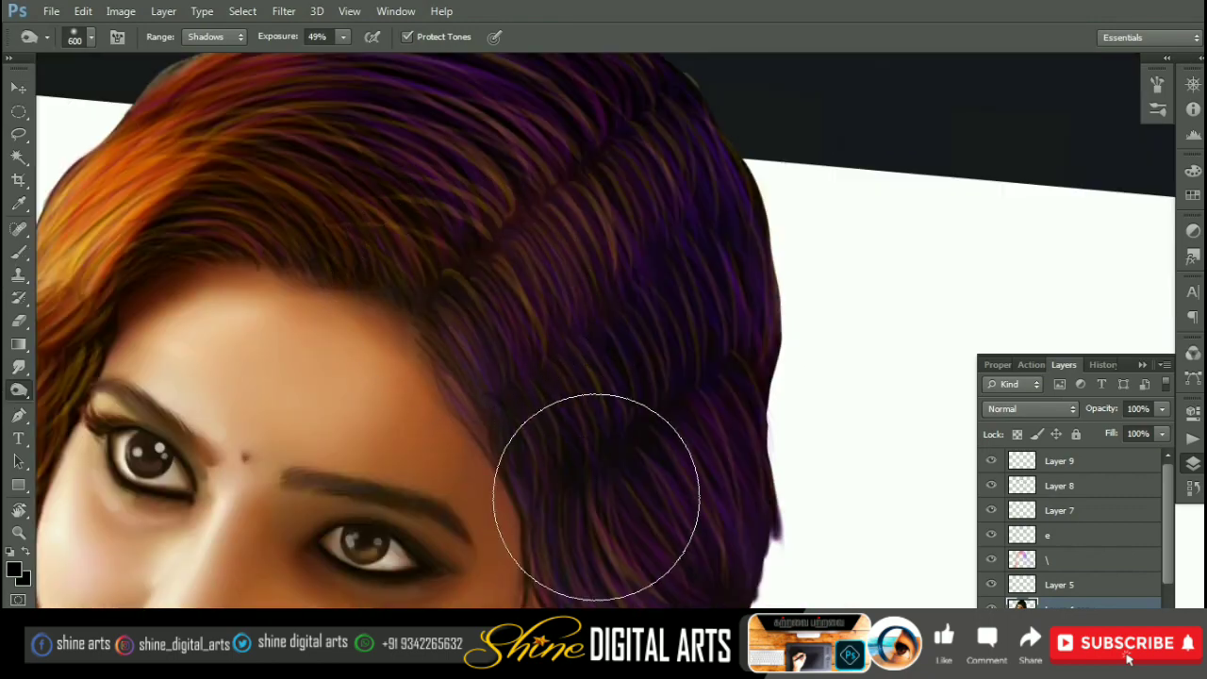
pyautogui.moveTo(598, 490)
pyautogui.mouseDown()
pyautogui.moveTo(625, 210)
pyautogui.moveTo(779, 279)
pyautogui.mouseUp()
# Step: Burn deeper shadows beside the face and into the lower curls with a smaller brush
pyautogui.press('[')
pyautogui.moveTo(615, 196); pyautogui.dragTo(633, 309)
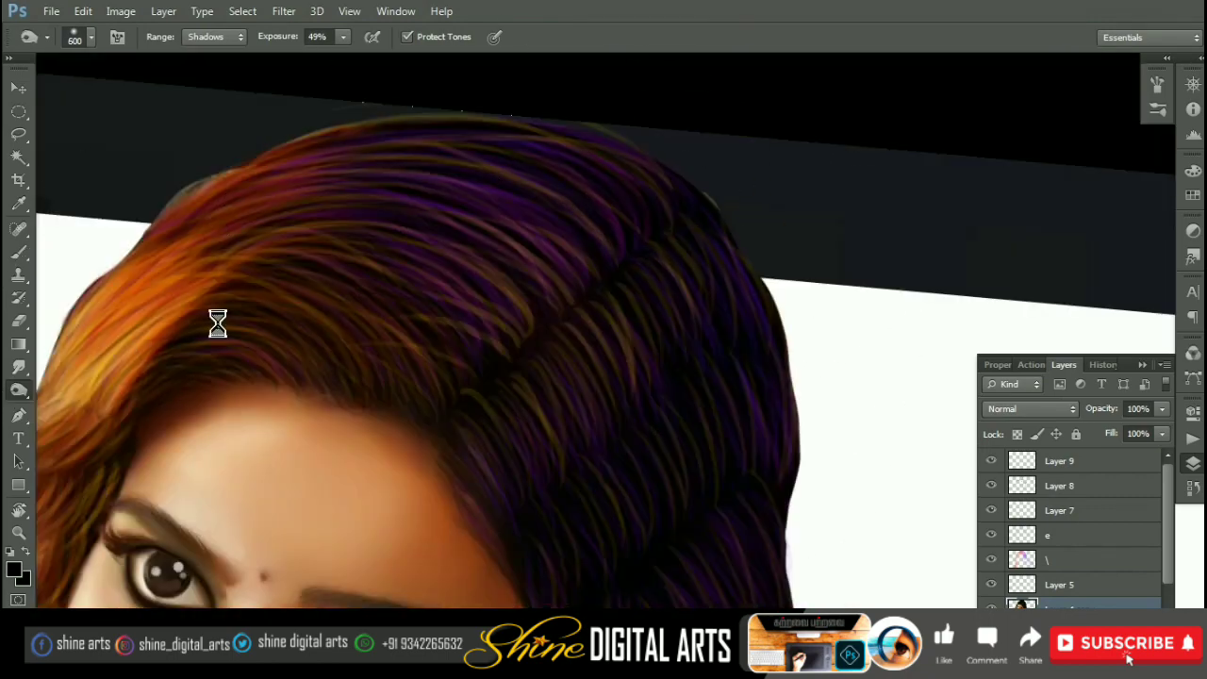
pyautogui.press('[')
pyautogui.press('[')
pyautogui.moveTo(350, 369); pyautogui.dragTo(485, 377)
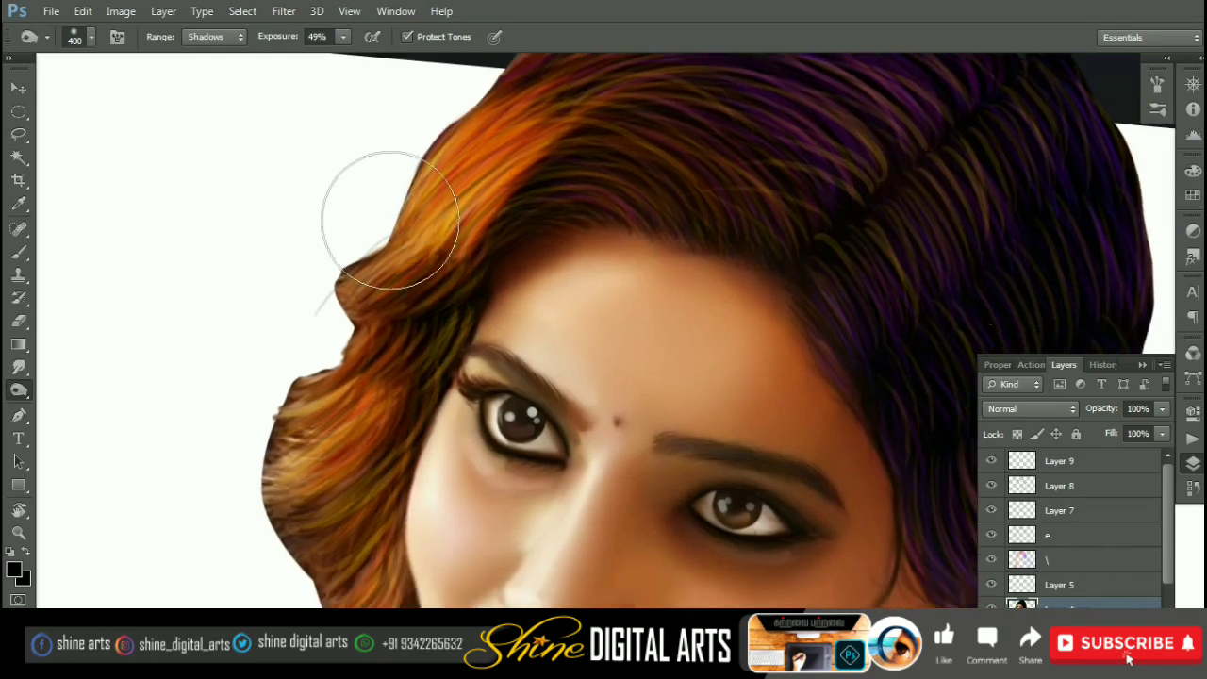
pyautogui.moveTo(389, 220); pyautogui.dragTo(311, 510)
pyautogui.scroll(-3, 311, 509)
pyautogui.moveTo(364, 443)
pyautogui.mouseDown()
pyautogui.moveTo(339, 405)
pyautogui.moveTo(409, 496)
pyautogui.mouseUp()
pyautogui.press(']')
pyautogui.press(']')
pyautogui.scroll(-3, 340, 405)
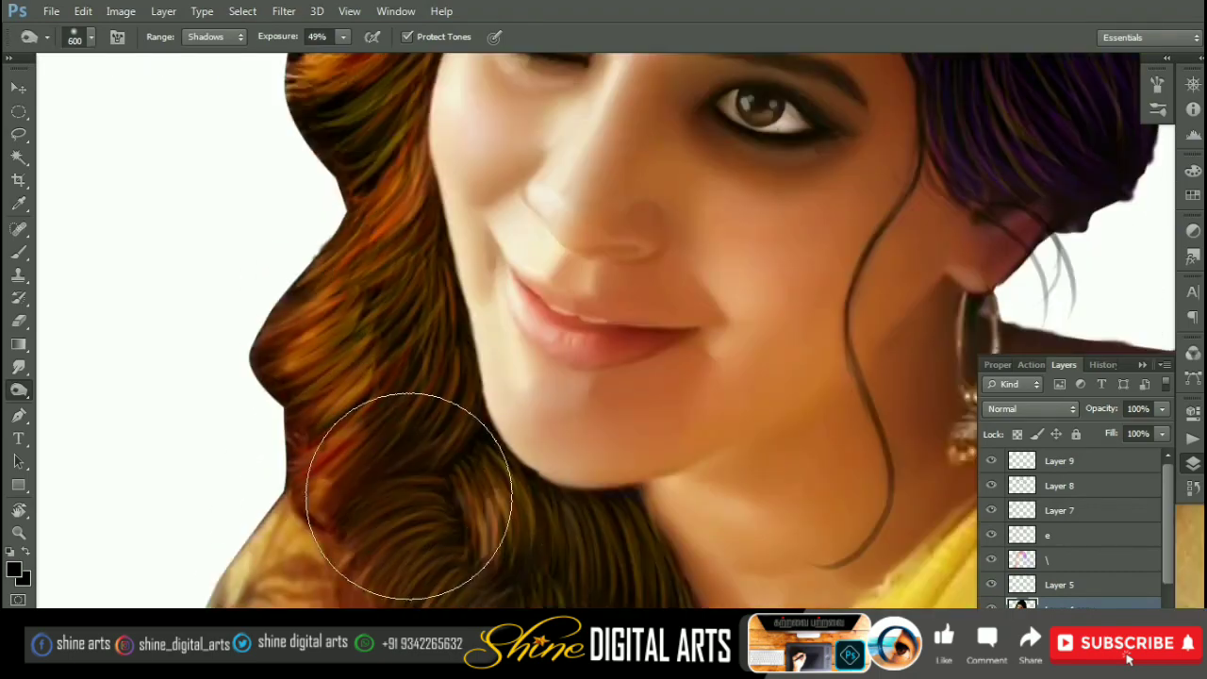
pyautogui.scroll(-3, 409, 495)
pyautogui.moveTo(480, 518); pyautogui.dragTo(566, 458)
# Step: Soften hair strands on Layer 7 around the chin and hairline with a larger 40% eraser
pyautogui.press('v')
pyautogui.keyDown('ctrl'); pyautogui.click(563, 446); pyautogui.keyUp('ctrl')
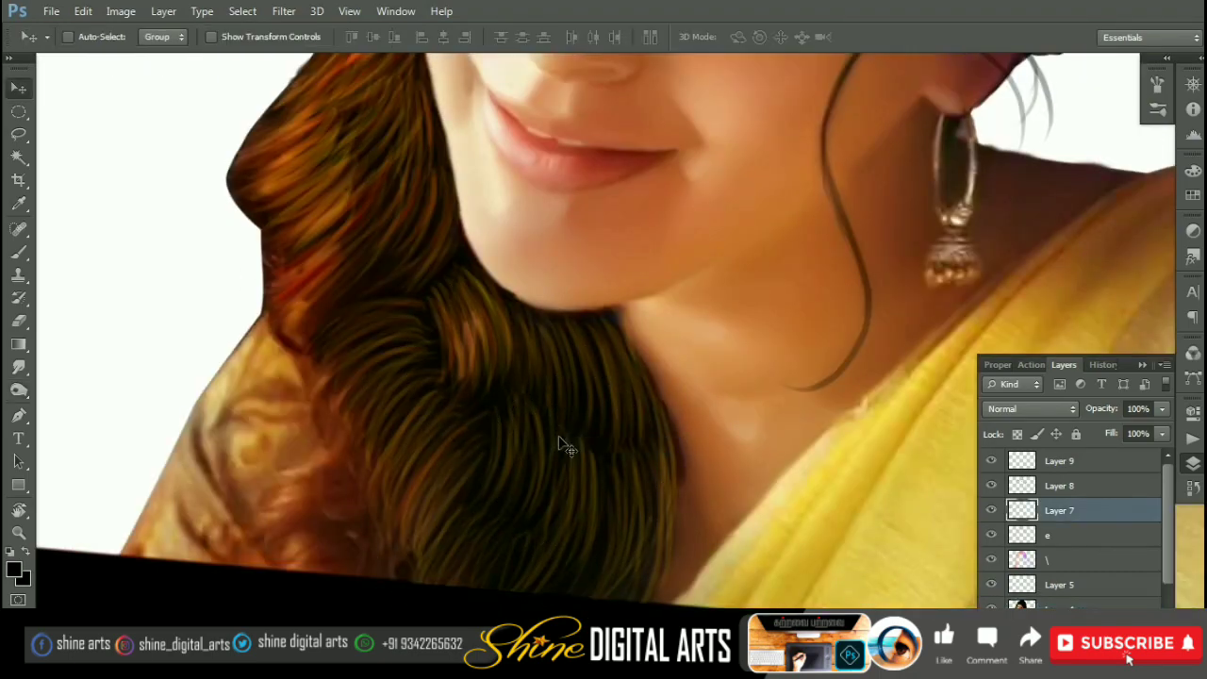
pyautogui.press('e')
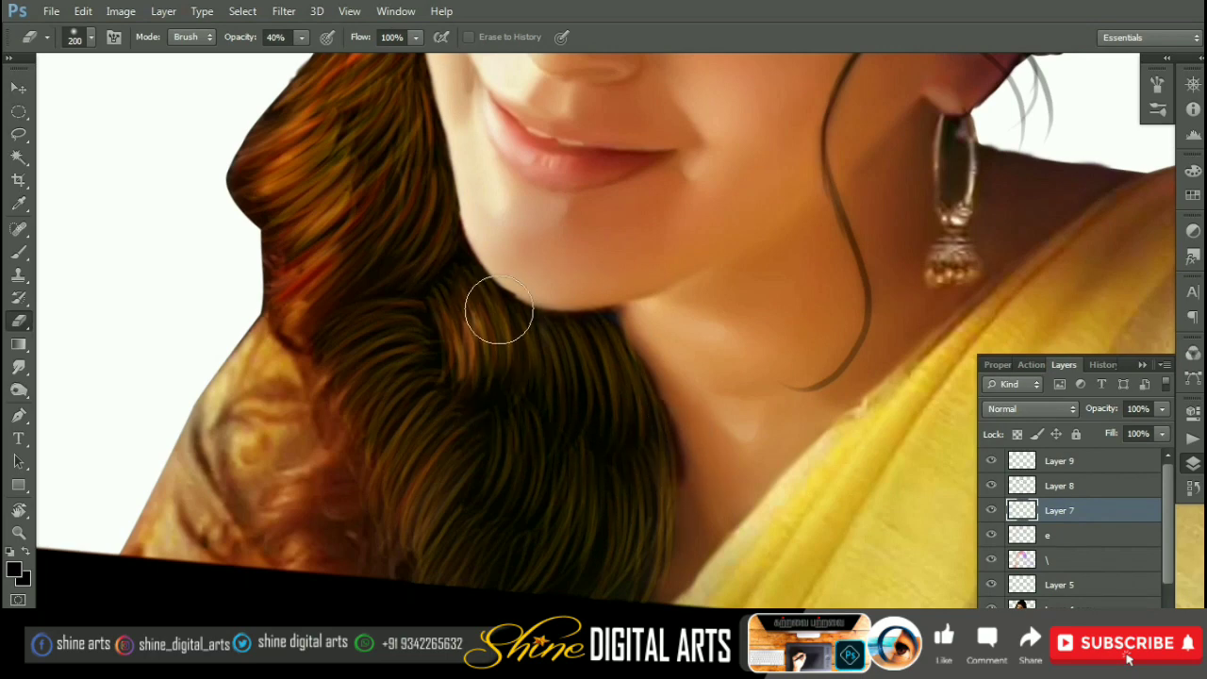
pyautogui.moveTo(481, 351); pyautogui.dragTo(513, 445)
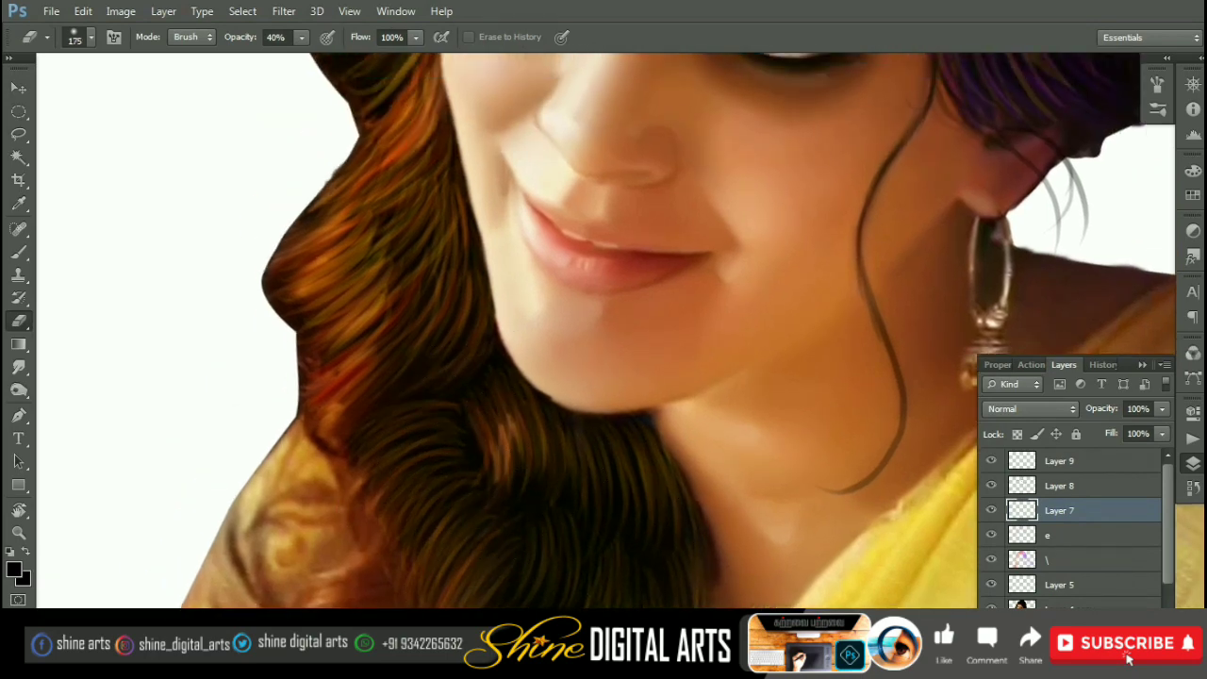
pyautogui.scroll(-2, 489, 439)
pyautogui.scroll(4, 500, 309)
pyautogui.press(']')
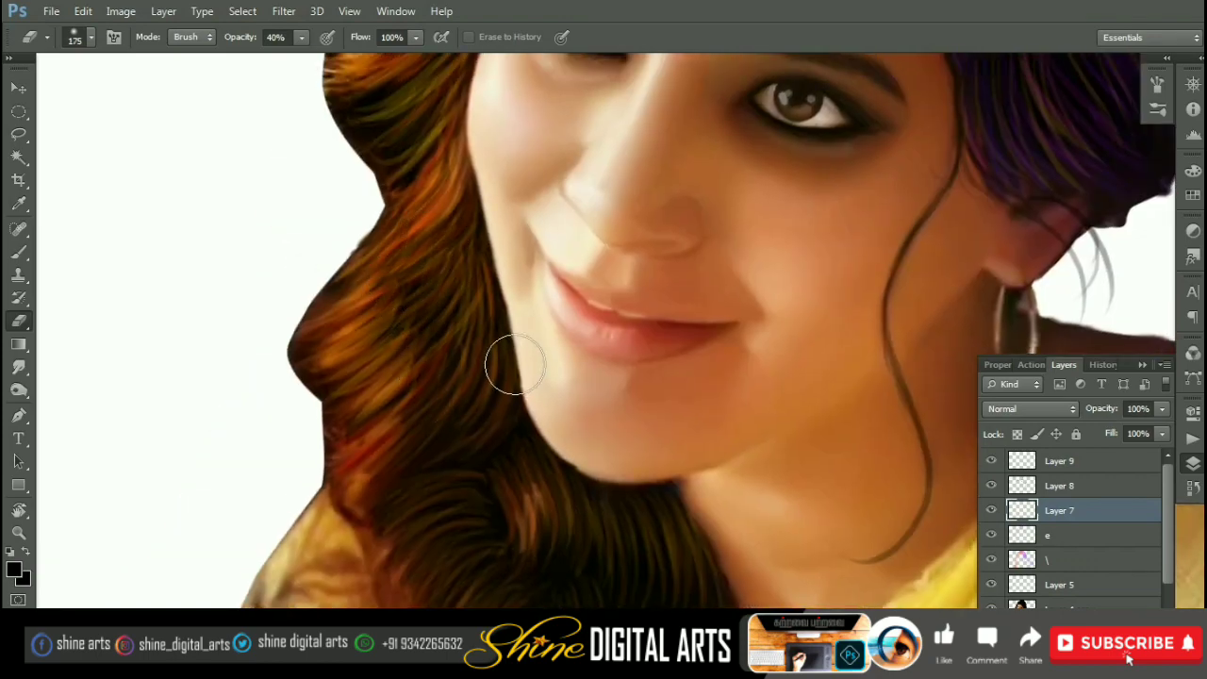
pyautogui.scroll(5, 515, 364)
pyautogui.press(']')
pyautogui.scroll(2, 649, 329)
pyautogui.hscroll(4, 648, 330)
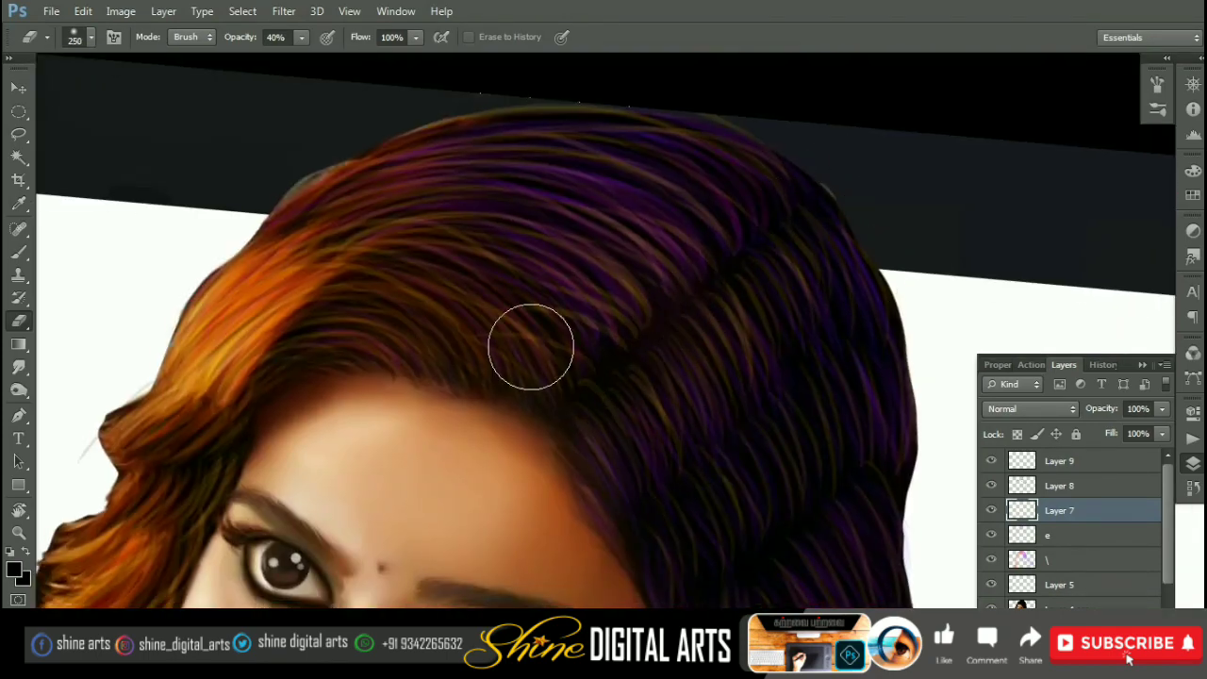
pyautogui.moveTo(792, 410); pyautogui.dragTo(545, 142)
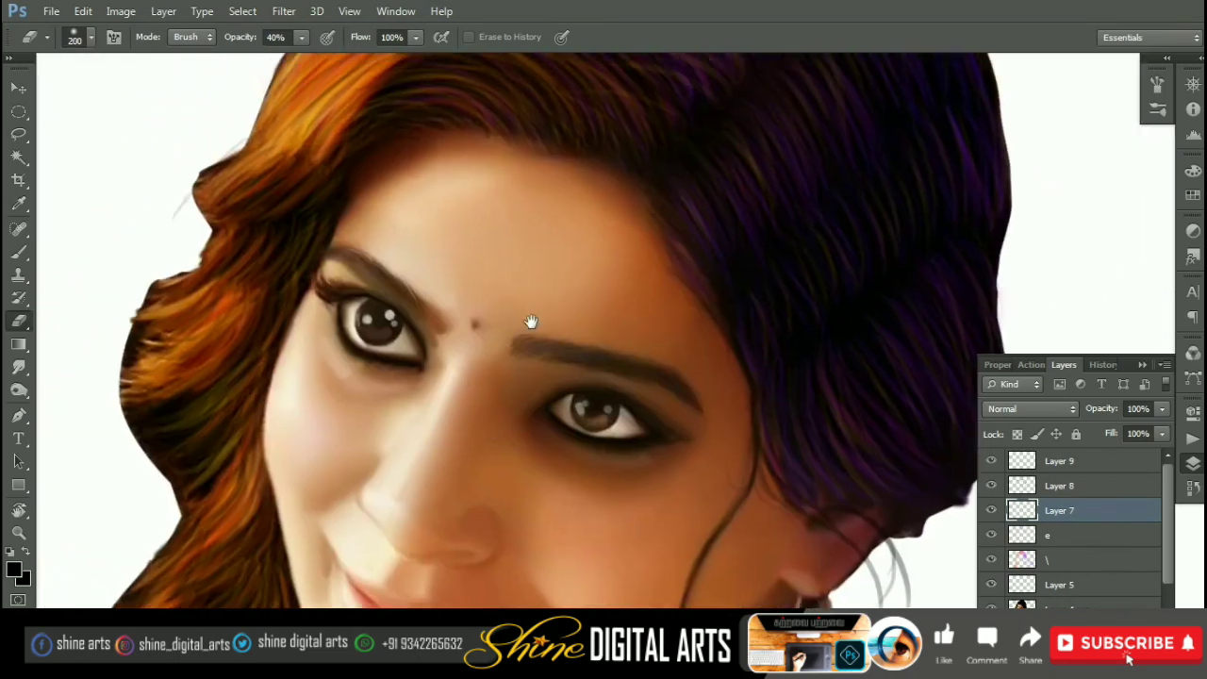
pyautogui.scroll(-3, 531, 323)
# Step: Erase strands on layer e where they overlap the face, adjusting eraser size
pyautogui.press('v')
pyautogui.click(1062, 535)
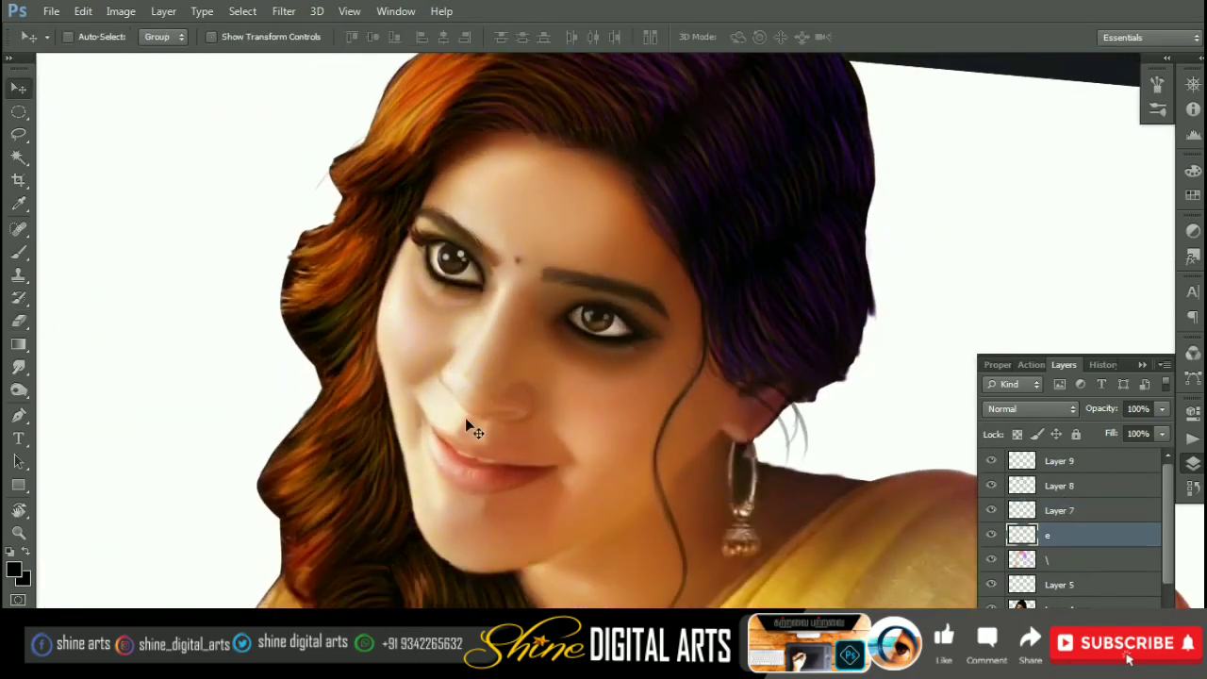
pyautogui.press('e')
pyautogui.scroll(2, 454, 451)
pyautogui.press('[')
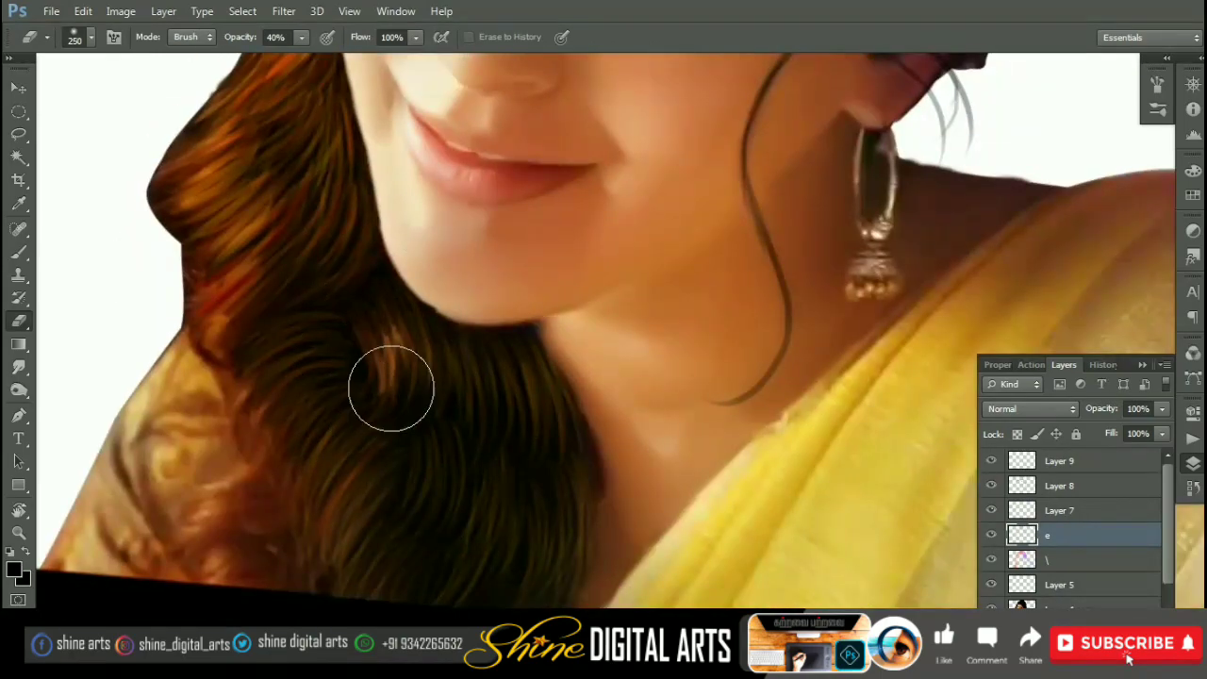
pyautogui.scroll(-2, 558, 460)
pyautogui.press('[')
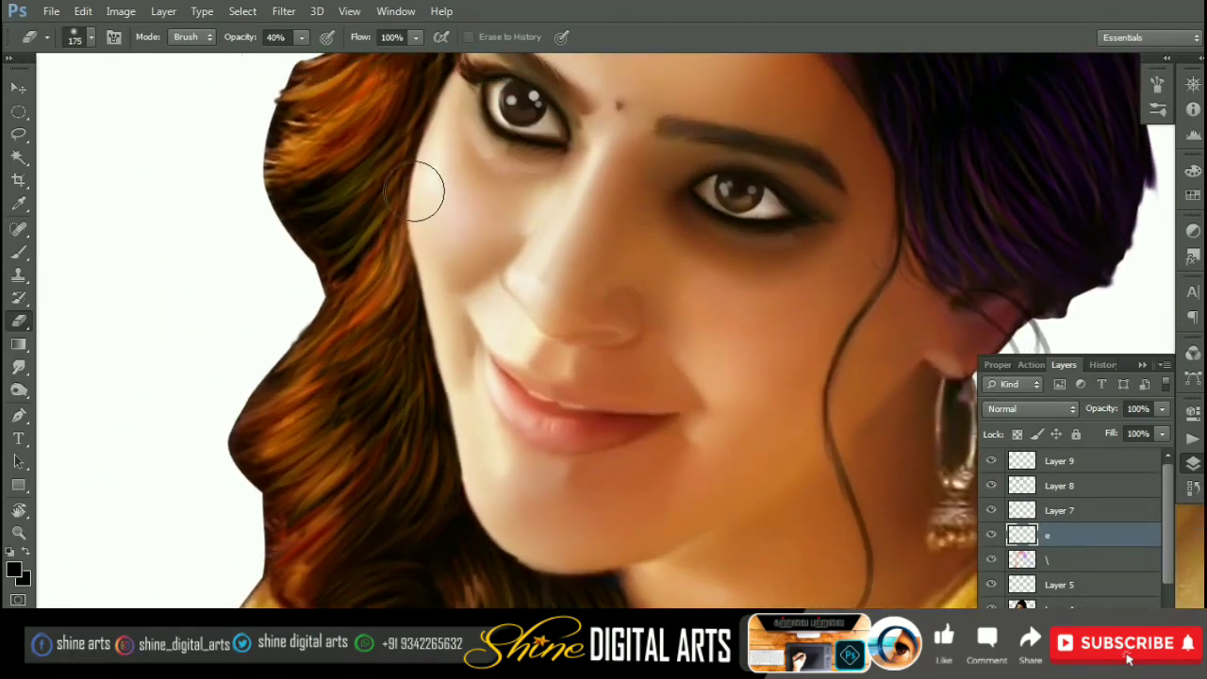
pyautogui.scroll(1, 378, 264)
pyautogui.scroll(1, 432, 344)
pyautogui.scroll(-1, 432, 344)
pyautogui.scroll(1, 412, 183)
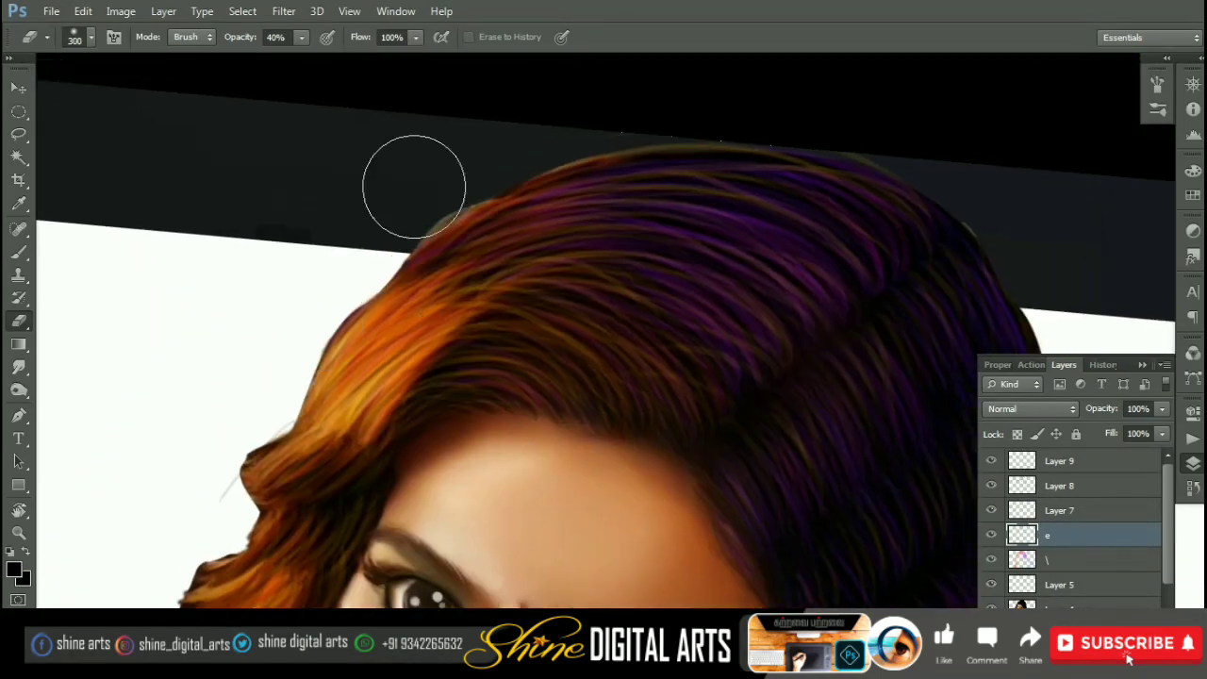
pyautogui.scroll(-1, 708, 352)
pyautogui.scroll(1, 700, 265)
pyautogui.press(']')
pyautogui.press(']')
pyautogui.scroll(-1, 547, 463)
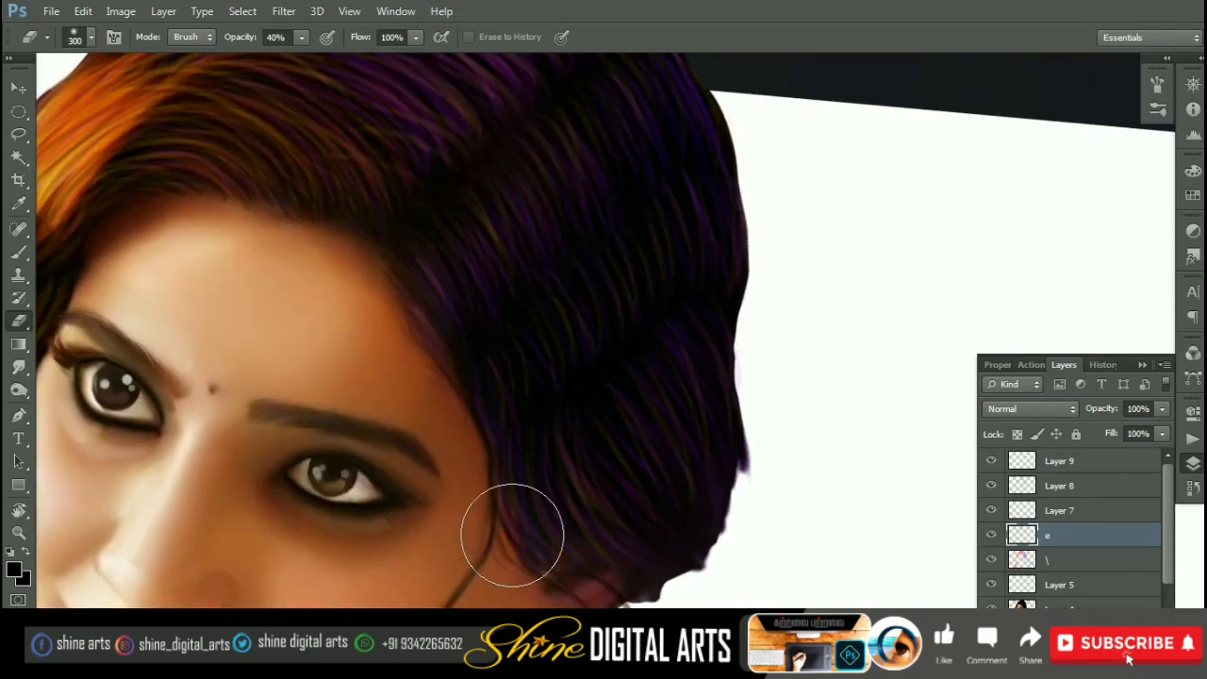
pyautogui.scroll(1, 512, 526)
# Step: Trim strands on Layer 8 with a larger eraser, then return to layer e
pyautogui.hotkey('alt', ']')
pyautogui.hotkey('alt', ']')
pyautogui.scroll(-1, 359, 245)
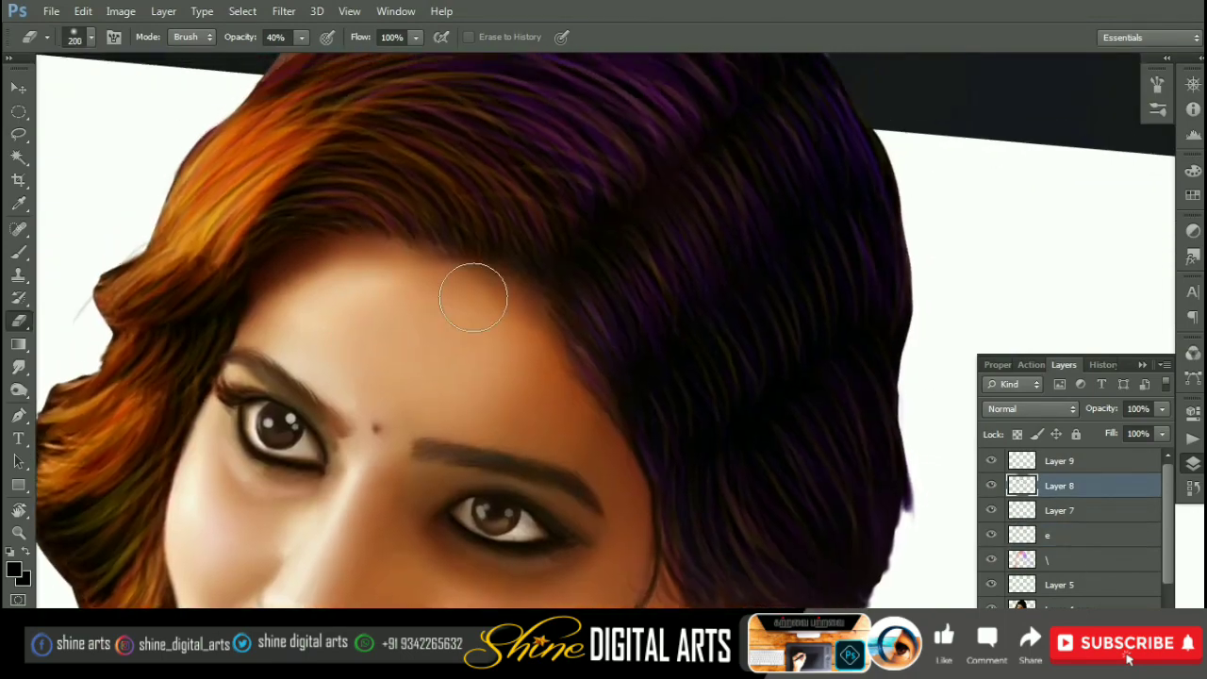
pyautogui.scroll(-1, 749, 557)
pyautogui.scroll(1, 688, 315)
pyautogui.scroll(-1, 312, 420)
pyautogui.press(']')
pyautogui.moveTo(312, 420); pyautogui.dragTo(308, 358)
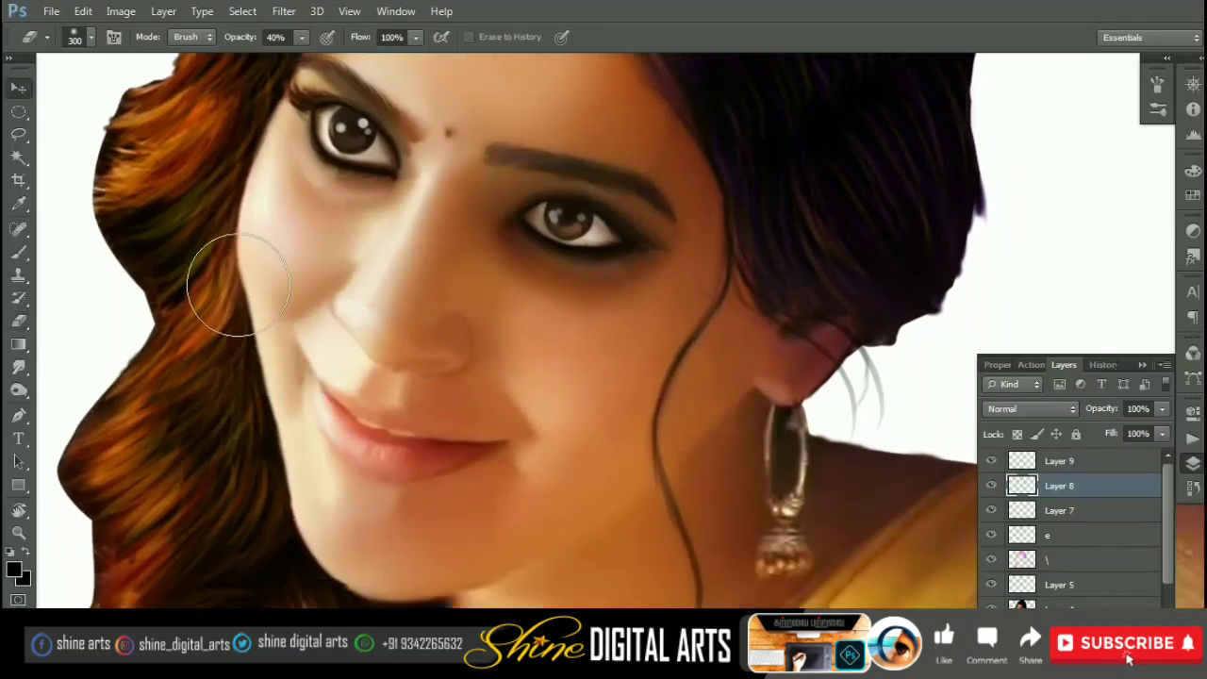
pyautogui.press('v')
pyautogui.click(1061, 535)
# Step: Set the brush foreground colour to warm orange
pyautogui.press('b')
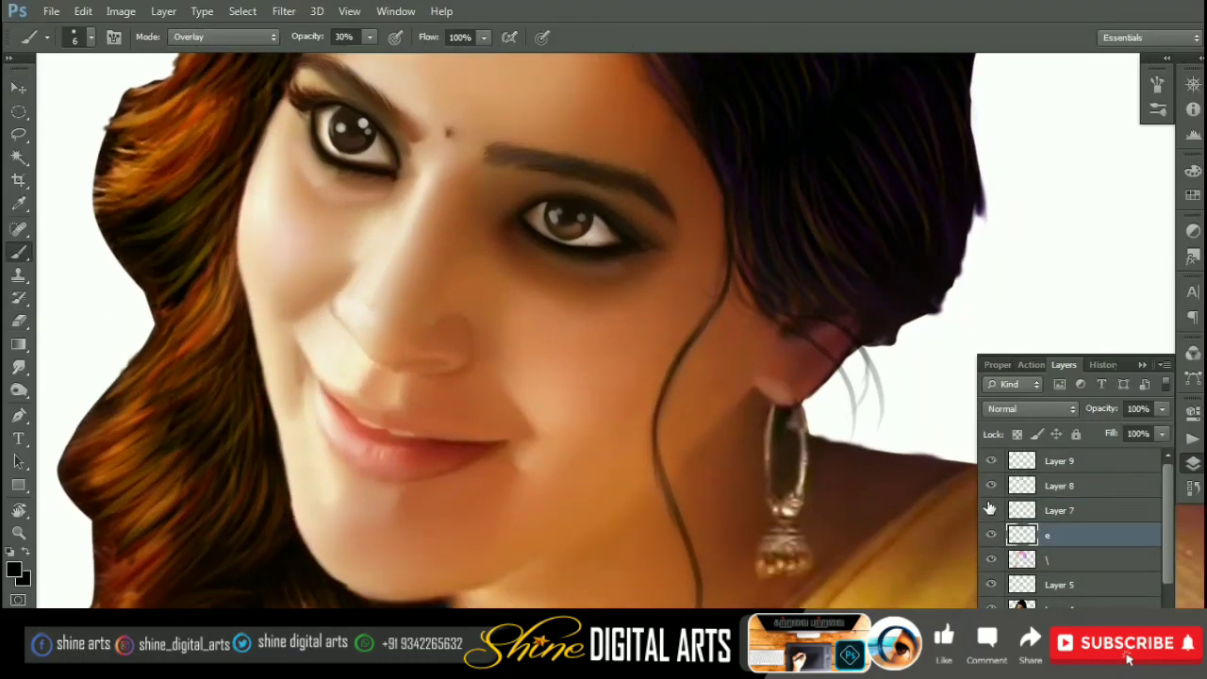
pyautogui.click(14, 569)
pyautogui.click(570, 181)
pyautogui.moveTo(614, 334); pyautogui.dragTo(614, 361)
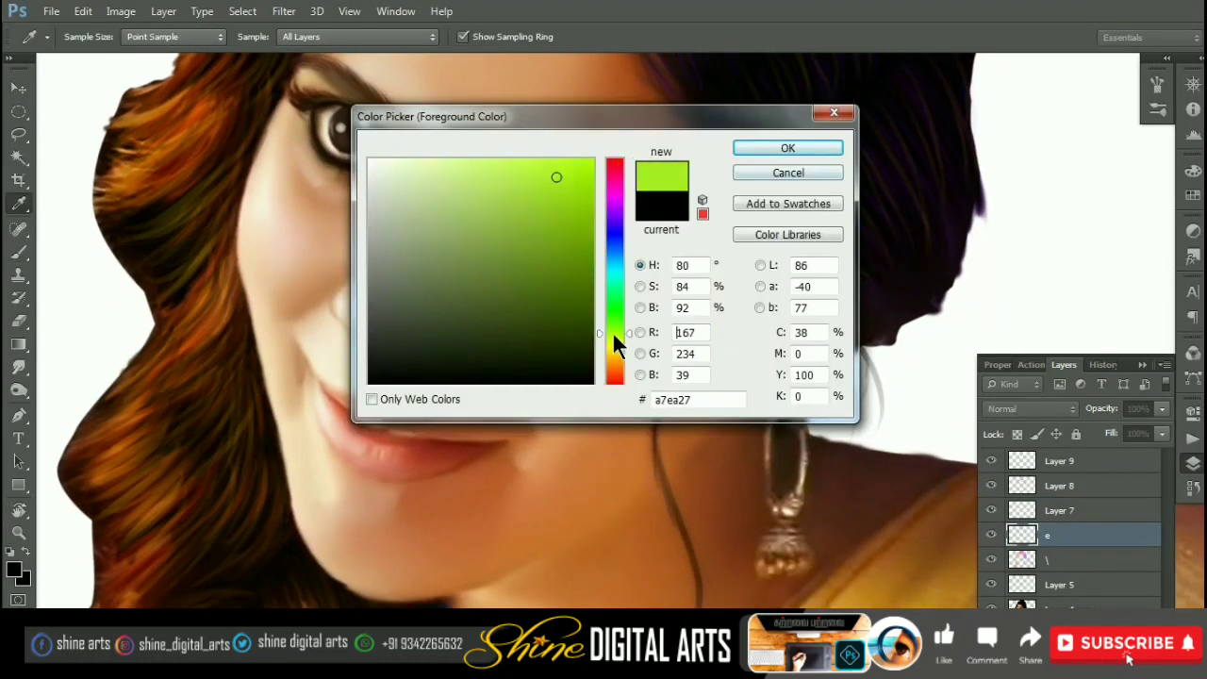
pyautogui.click(787, 149)
# Step: Set the background colour to red
pyautogui.scroll(3, 438, 285)
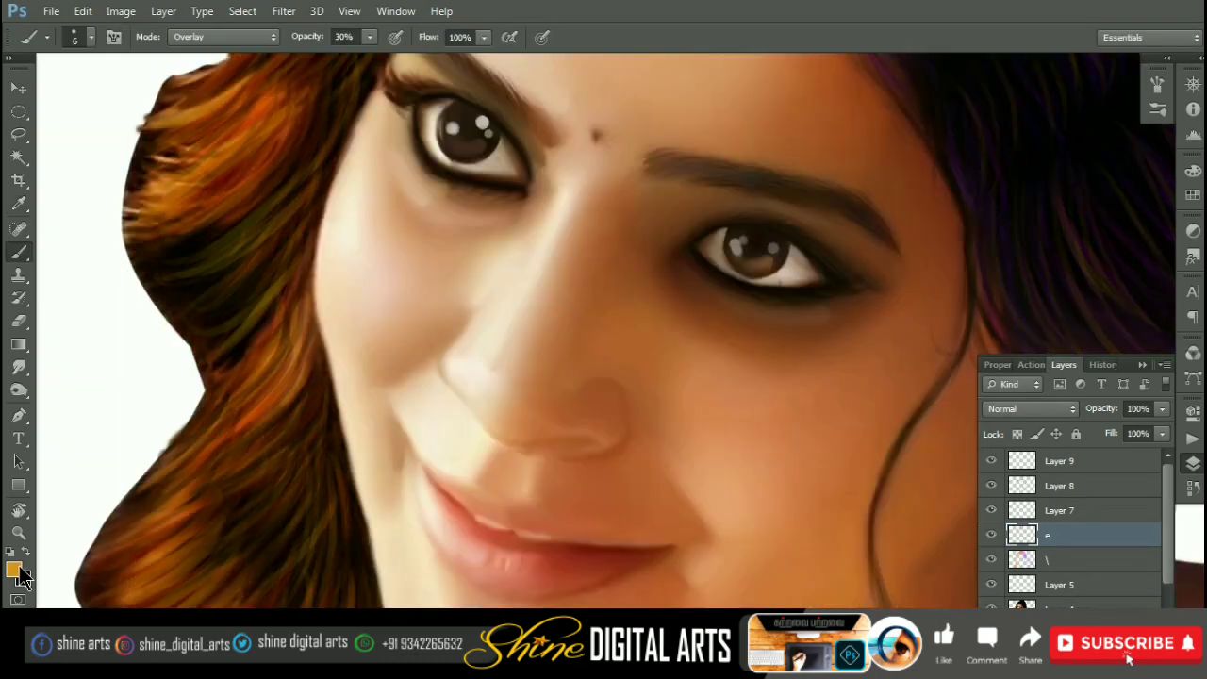
pyautogui.click(23, 577)
pyautogui.click(595, 160)
pyautogui.click(787, 148)
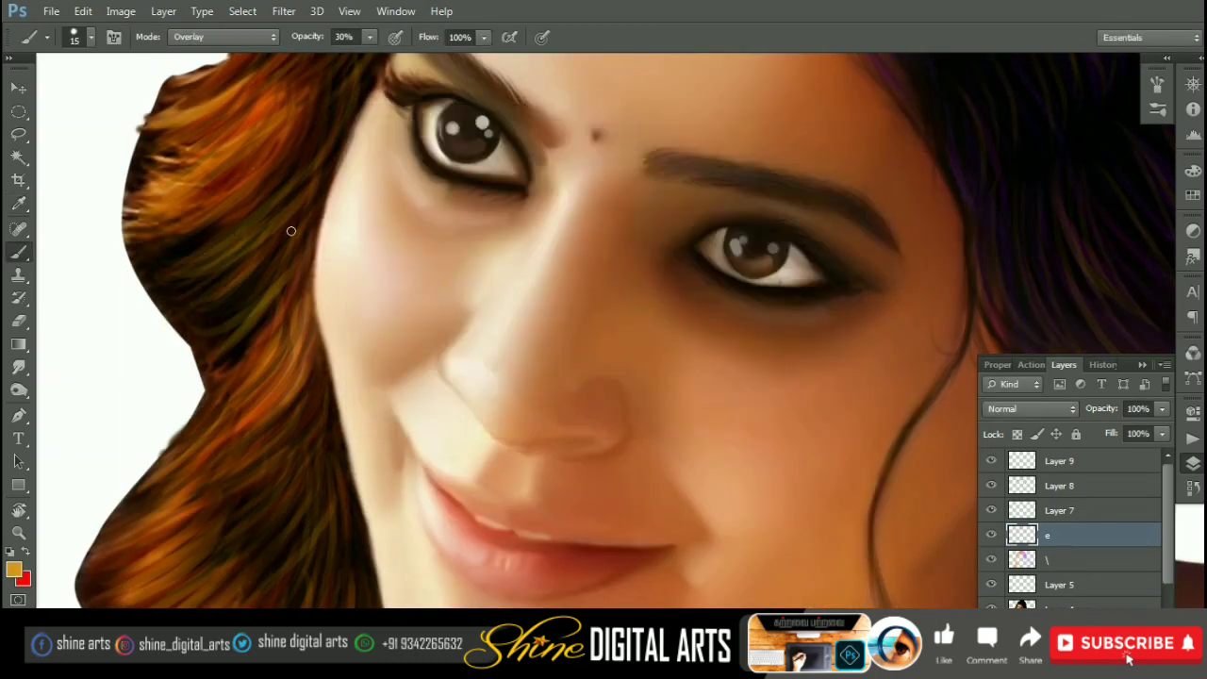
pyautogui.scroll(2, 250, 311)
pyautogui.scroll(5, 274, 330)
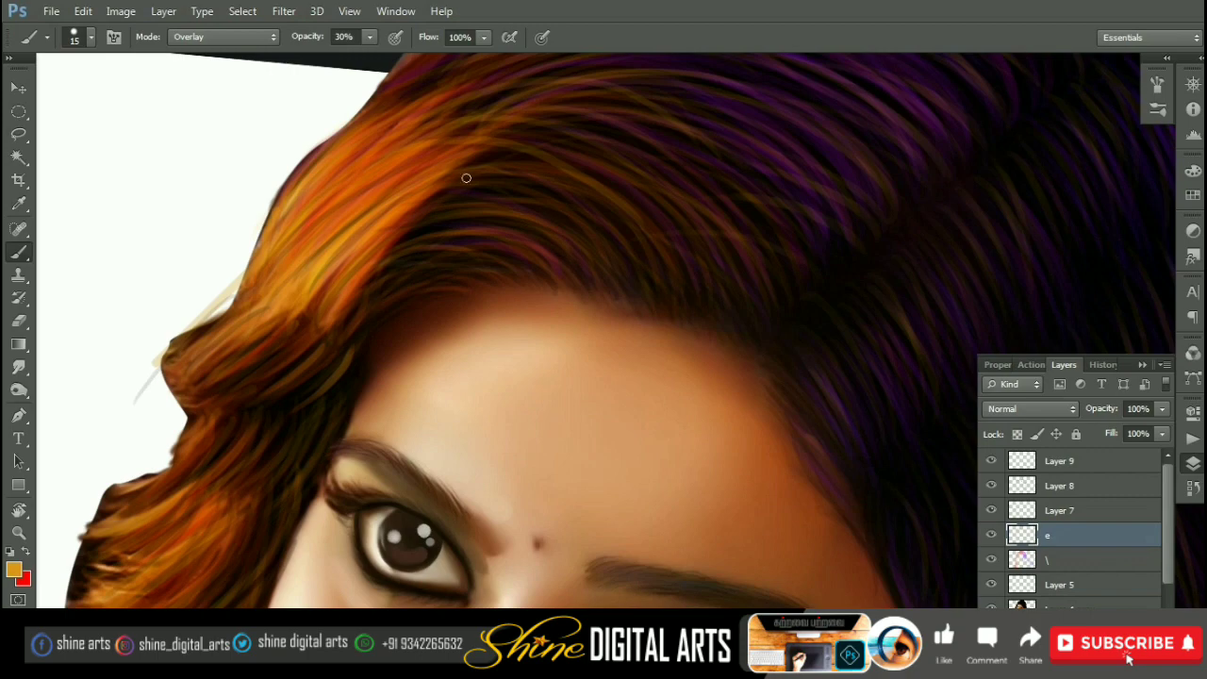
# Step: Pan and rotate the view across the top of the hair and forehead
pyautogui.moveTo(465, 178); pyautogui.dragTo(413, 251)
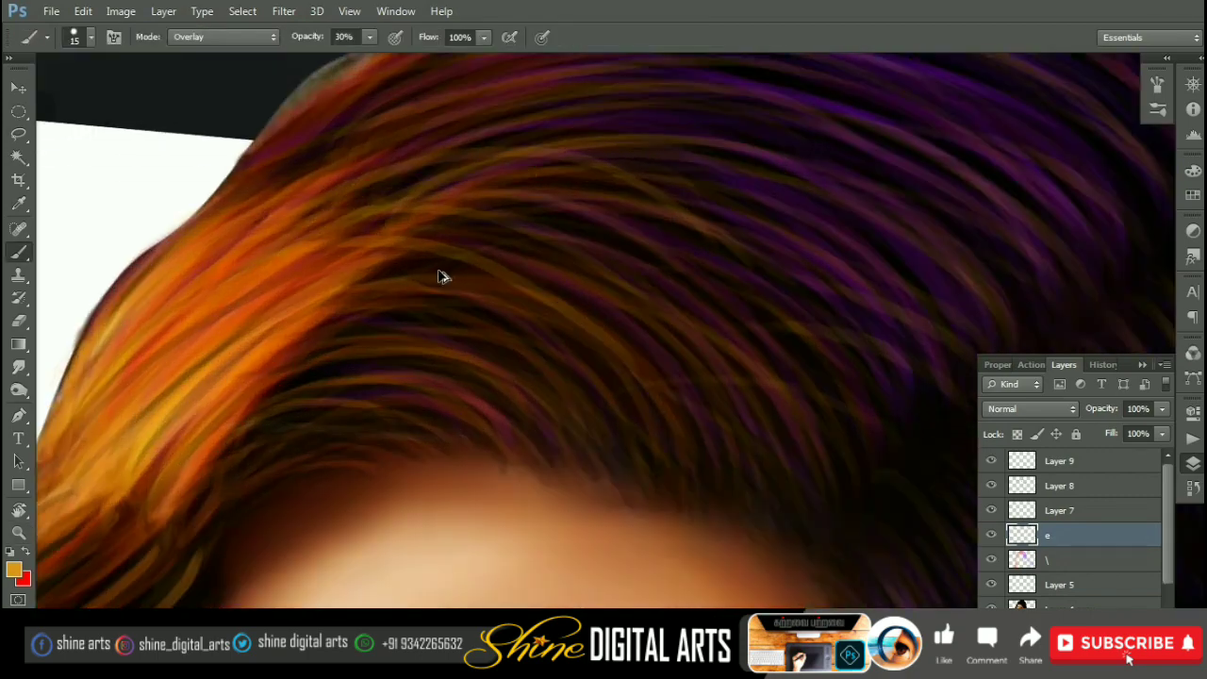
pyautogui.moveTo(439, 270); pyautogui.dragTo(286, 451)
pyautogui.scroll(-2, 402, 307)
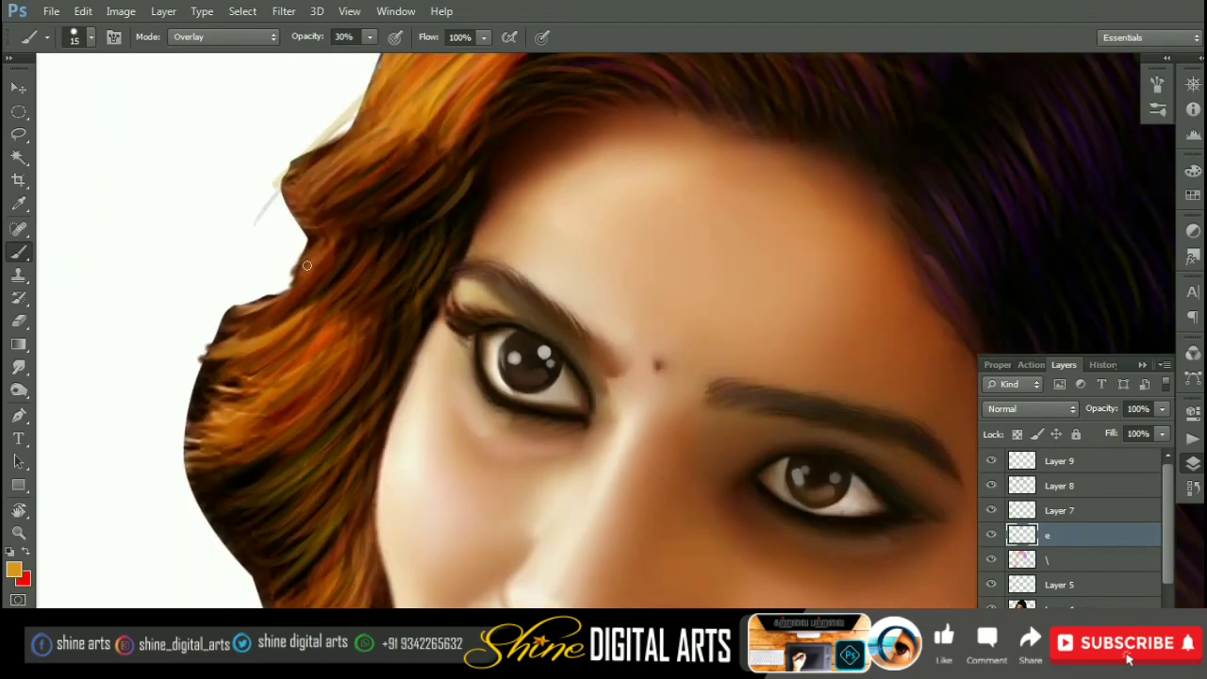
pyautogui.moveTo(437, 245)
pyautogui.mouseDown()
pyautogui.moveTo(411, 285)
pyautogui.moveTo(399, 269)
pyautogui.mouseUp()
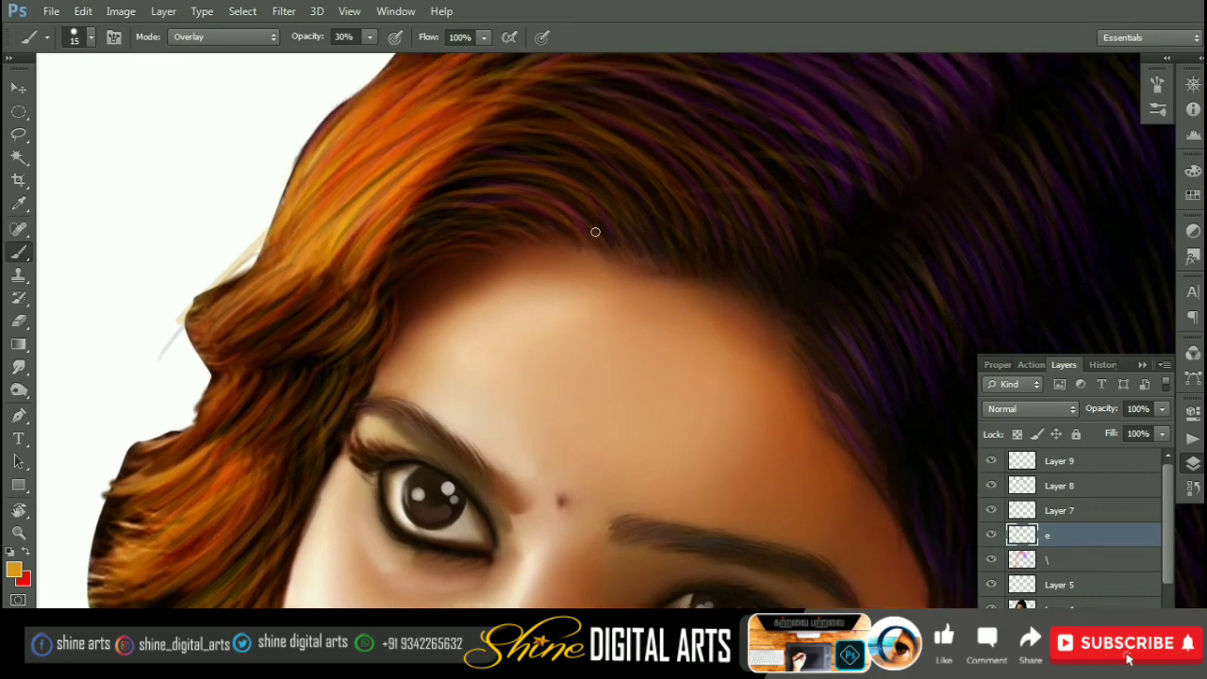
pyautogui.moveTo(595, 231); pyautogui.dragTo(513, 241)
pyautogui.moveTo(579, 194)
pyautogui.mouseDown()
pyautogui.moveTo(575, 320)
pyautogui.moveTo(635, 167)
pyautogui.moveTo(614, 192)
pyautogui.moveTo(591, 183)
pyautogui.mouseUp()
pyautogui.scroll(3, 418, 226)
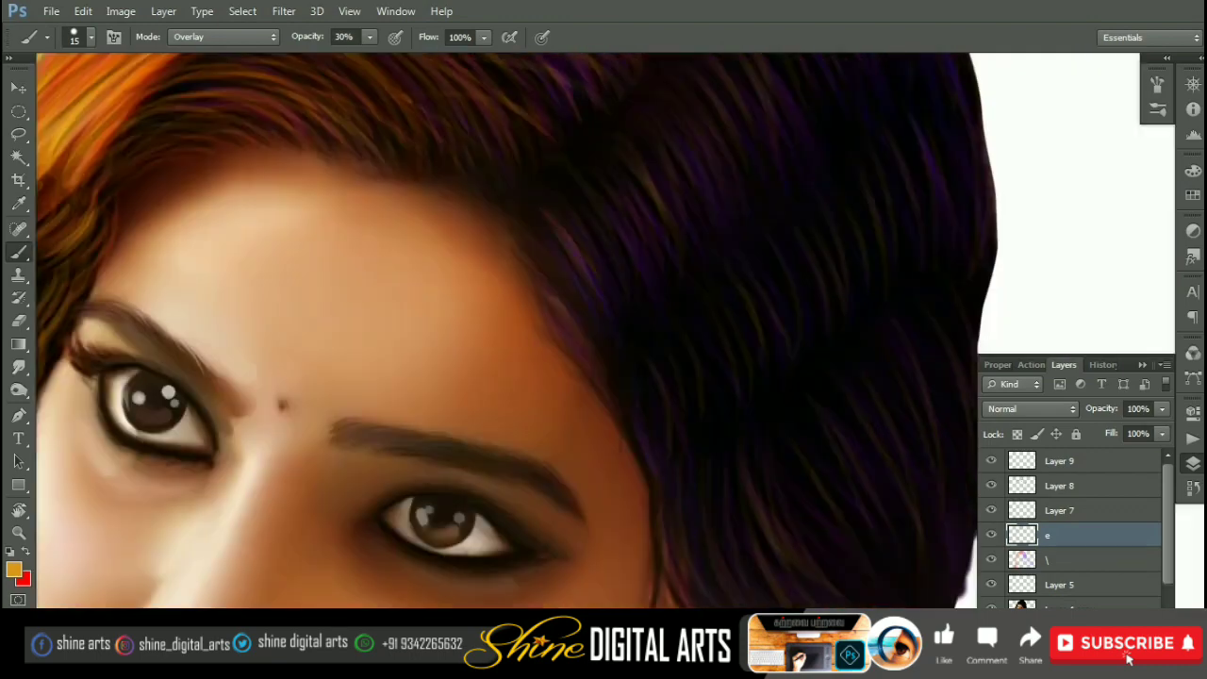
pyautogui.scroll(-2, 585, 264)
pyautogui.scroll(-2, 633, 261)
pyautogui.scroll(-2, 444, 250)
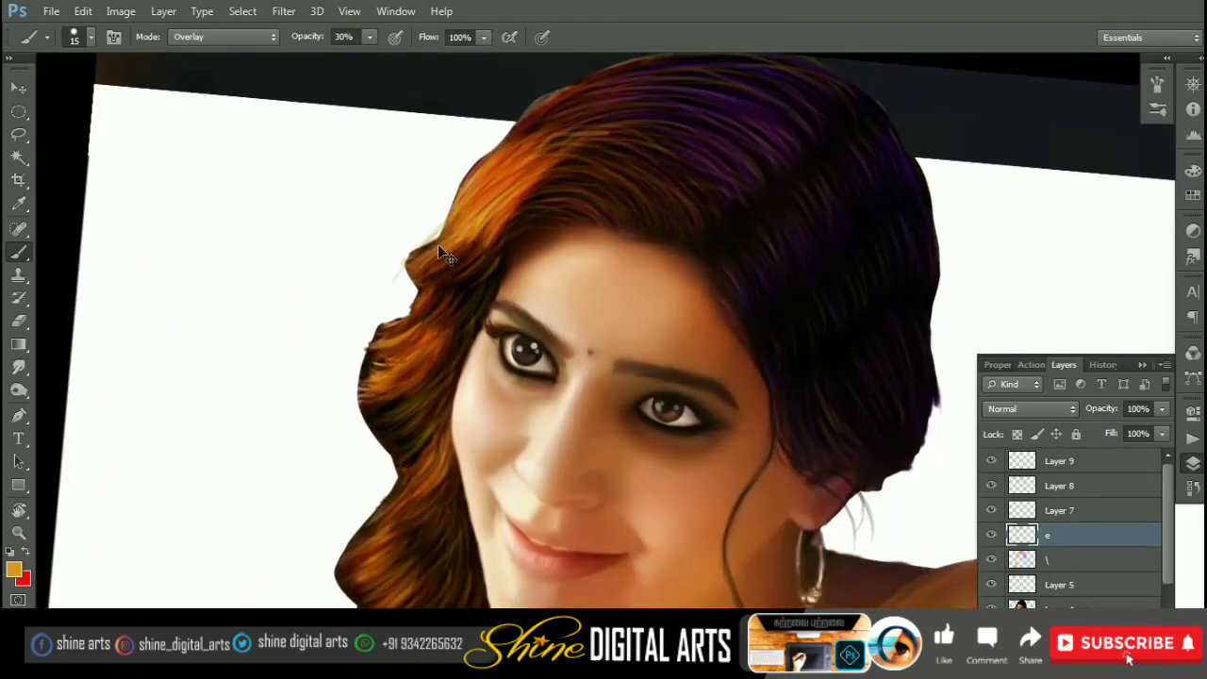
pyautogui.scroll(-2, 438, 245)
# Step: Select the white background with the Magic Wand and straighten the rotated canvas view
pyautogui.press('v')
pyautogui.press('w')
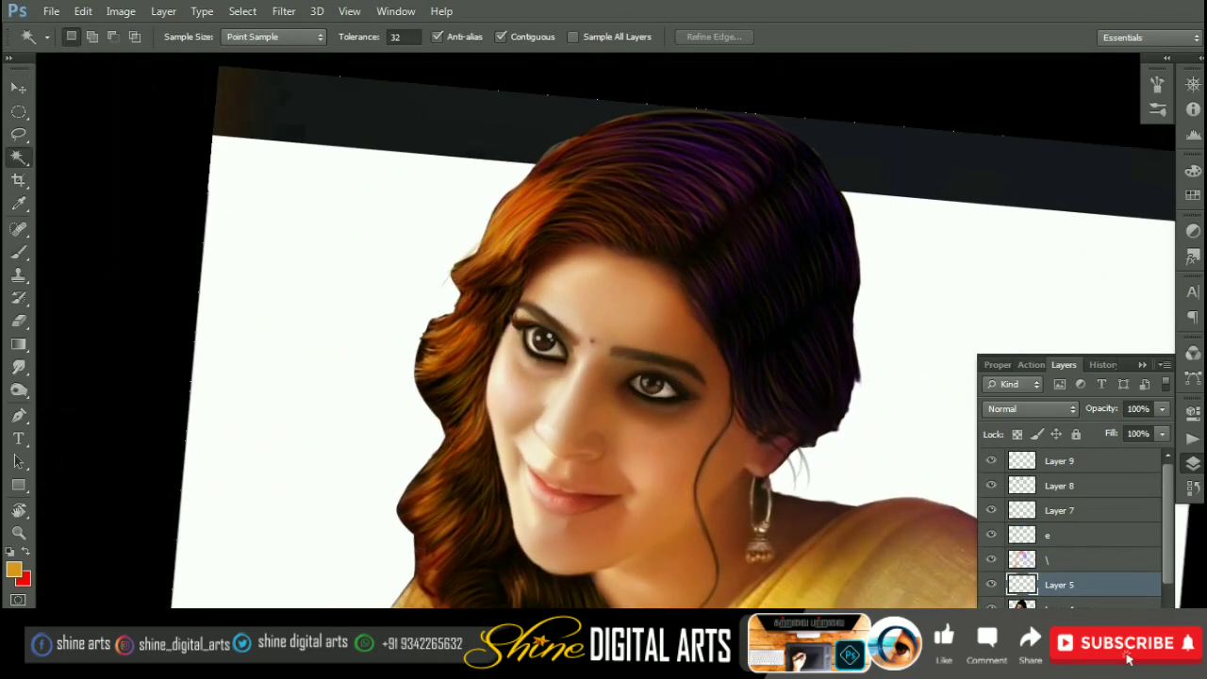
pyautogui.click(382, 291)
pyautogui.scroll(-2, 382, 290)
pyautogui.press('r')
pyautogui.moveTo(617, 278); pyautogui.dragTo(1024, 235)
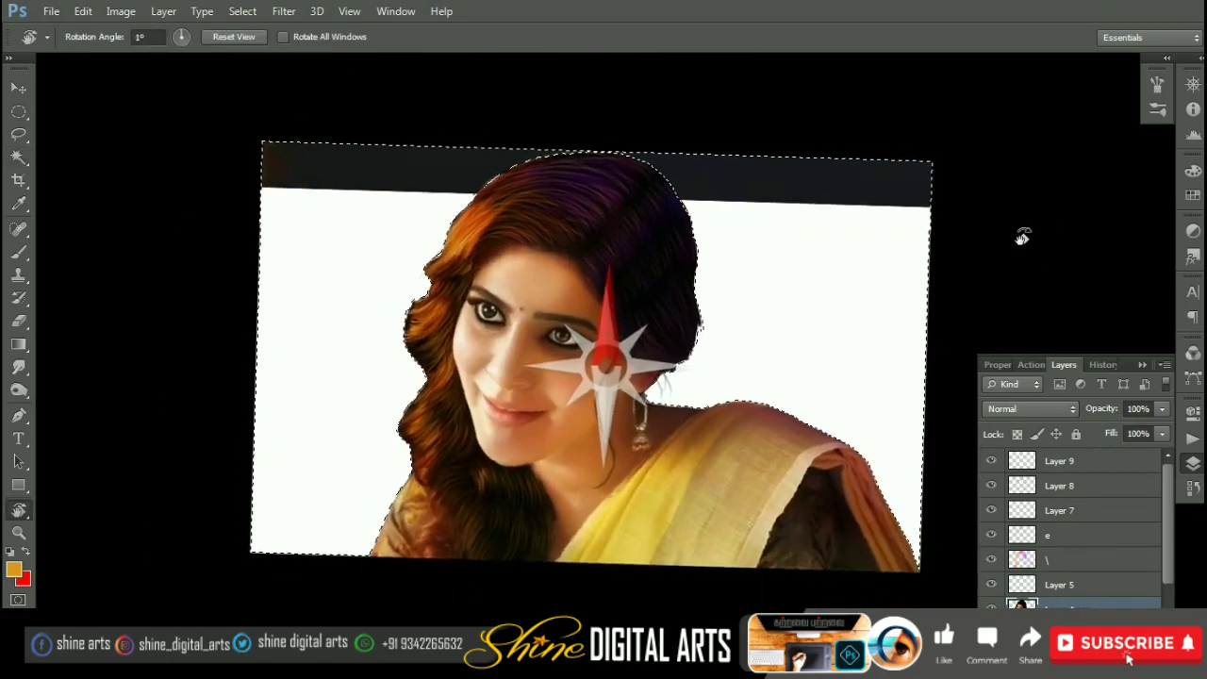
pyautogui.press('z')
pyautogui.click(431, 372)
# Step: Add a new Layer 10 and reset the colours to black and white
pyautogui.hotkey('ctrl', 'shift', 'n')
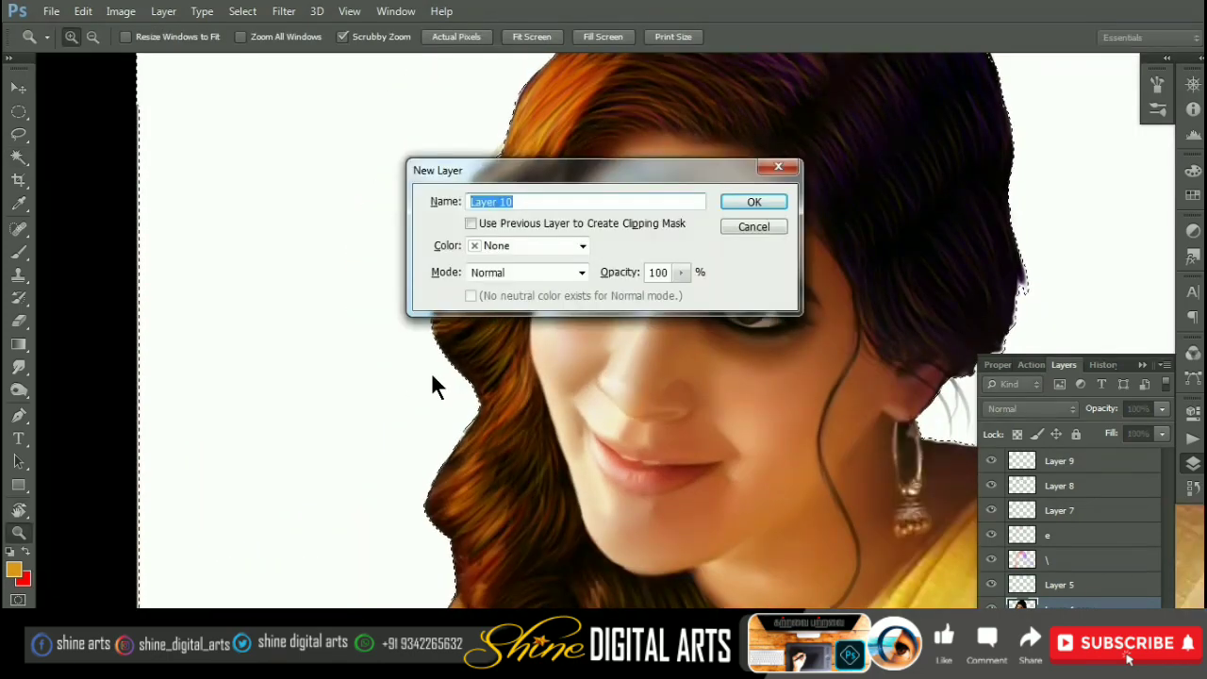
pyautogui.press('Return')
pyautogui.press('b')
pyautogui.press('d')
# Step: Set a soft round 300 px Normal brush with colour dynamics, transfer and smoothing off
pyautogui.press(']')
pyautogui.press('F5')
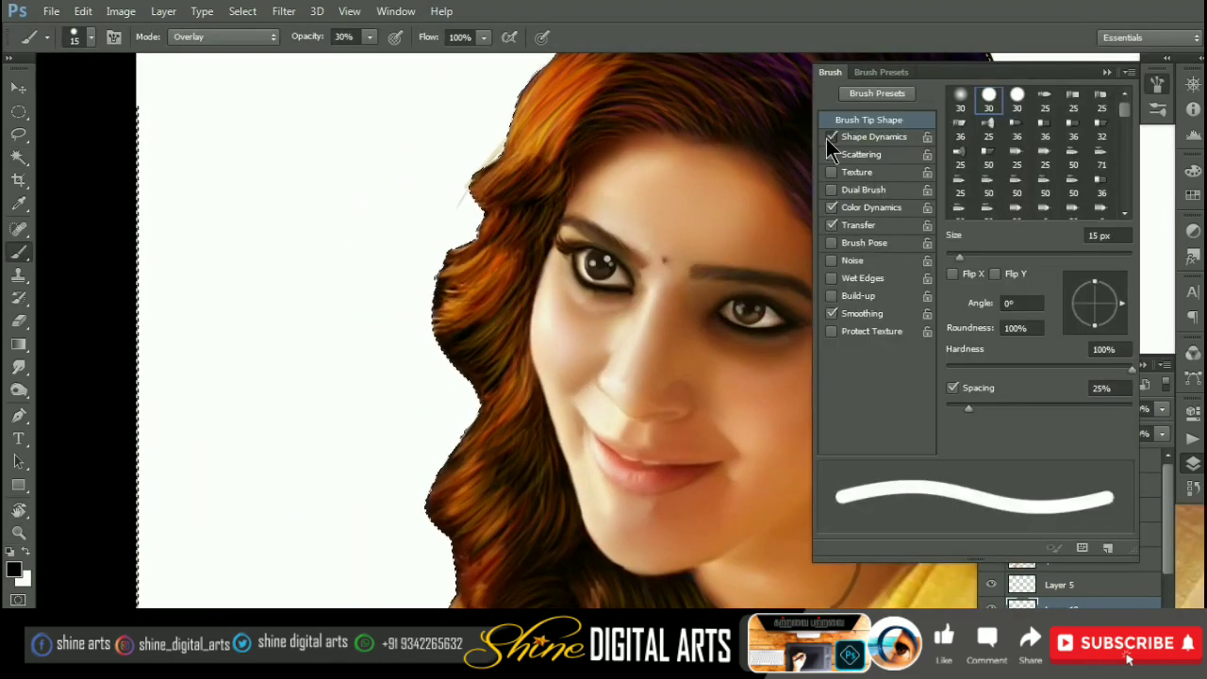
pyautogui.press(']')
pyautogui.press(']')
pyautogui.press(']')
pyautogui.moveTo(370, 36); pyautogui.dragTo(397, 58)
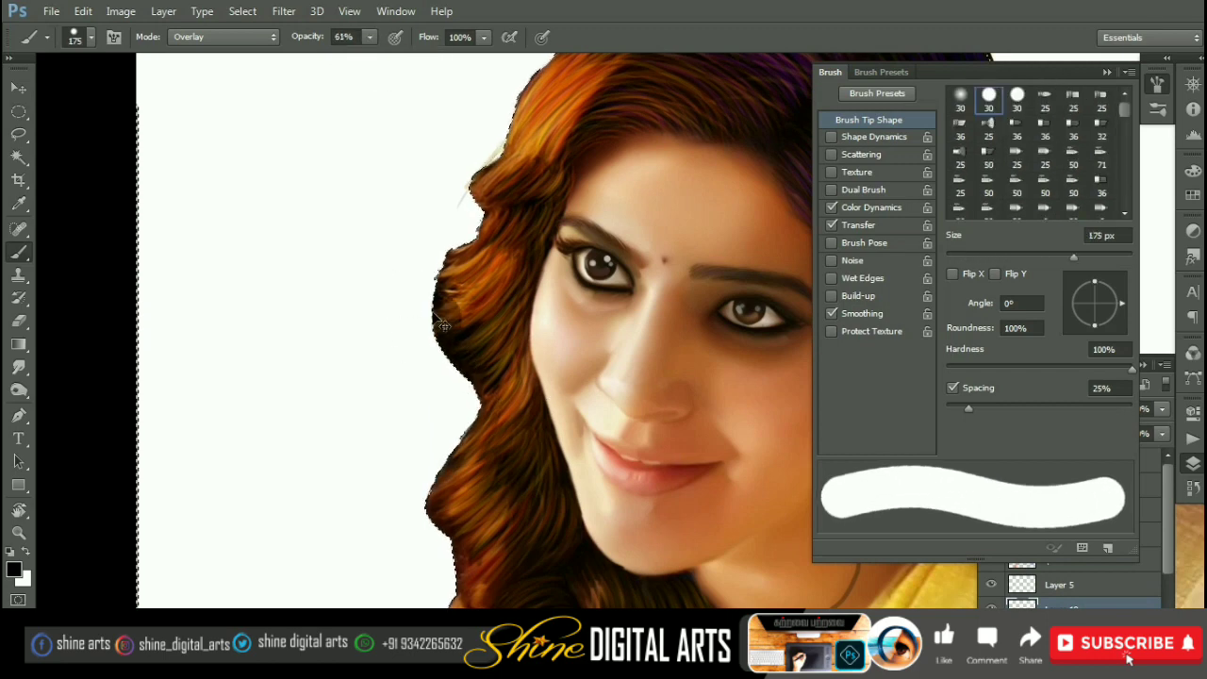
pyautogui.click(831, 225)
pyautogui.click(831, 207)
pyautogui.scroll(-10, 1116, 188)
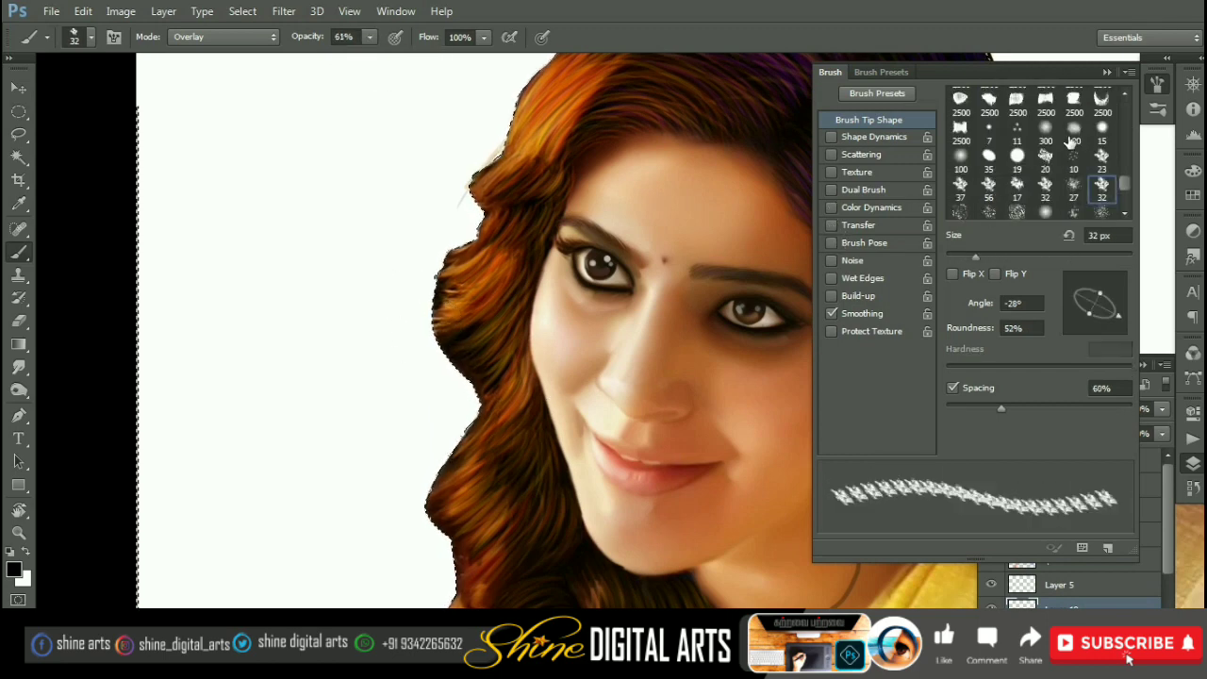
pyautogui.click(1046, 130)
pyautogui.click(831, 314)
pyautogui.click(224, 36)
pyautogui.click(225, 54)
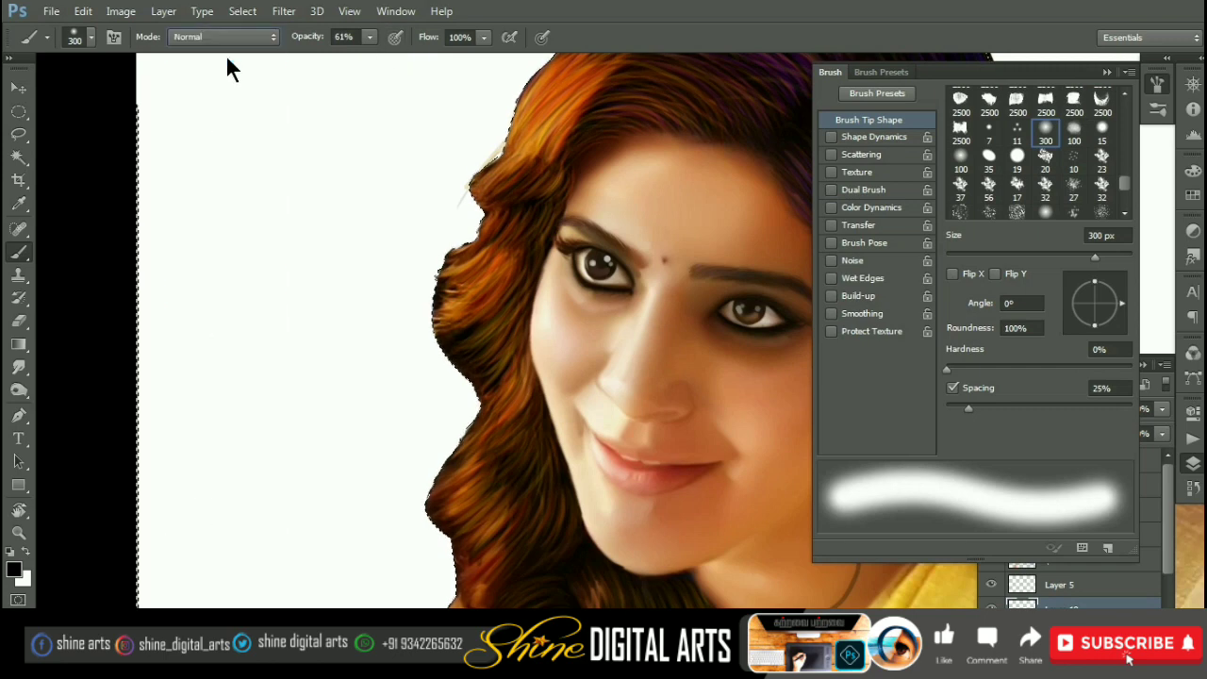
# Step: Inspect the portrait in full-screen view without panels, then restore the interface
pyautogui.scroll(5, 405, 418)
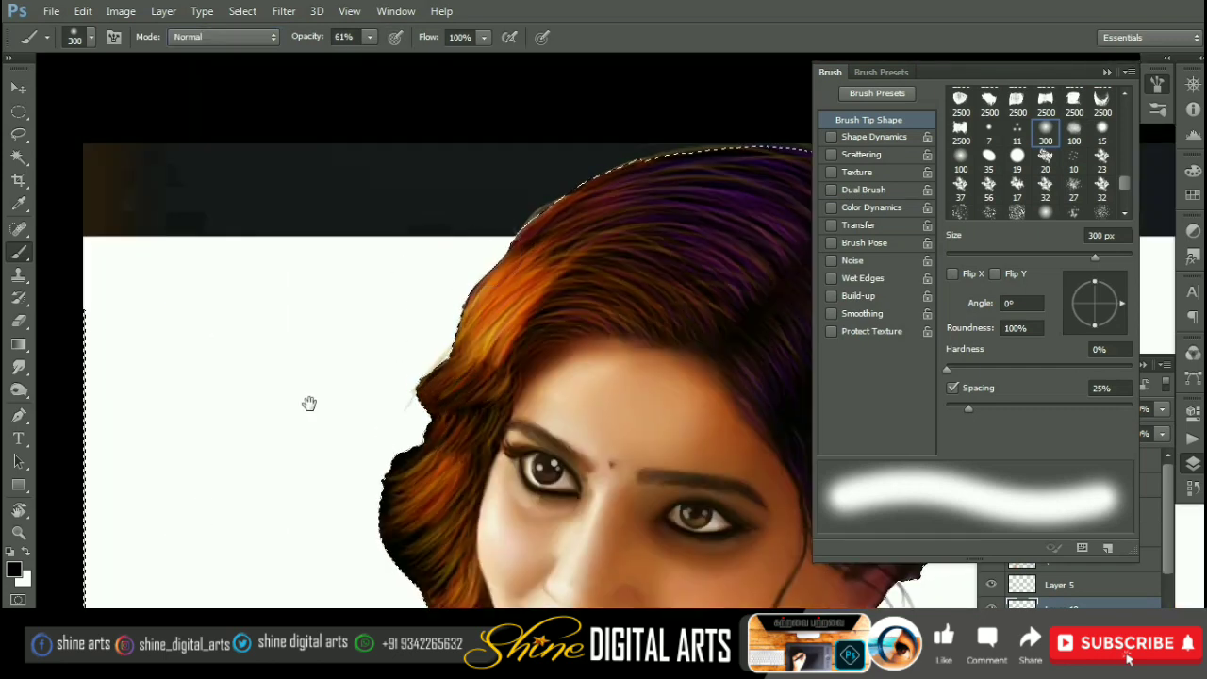
pyautogui.hscroll(3, 331, 386)
pyautogui.press('f')
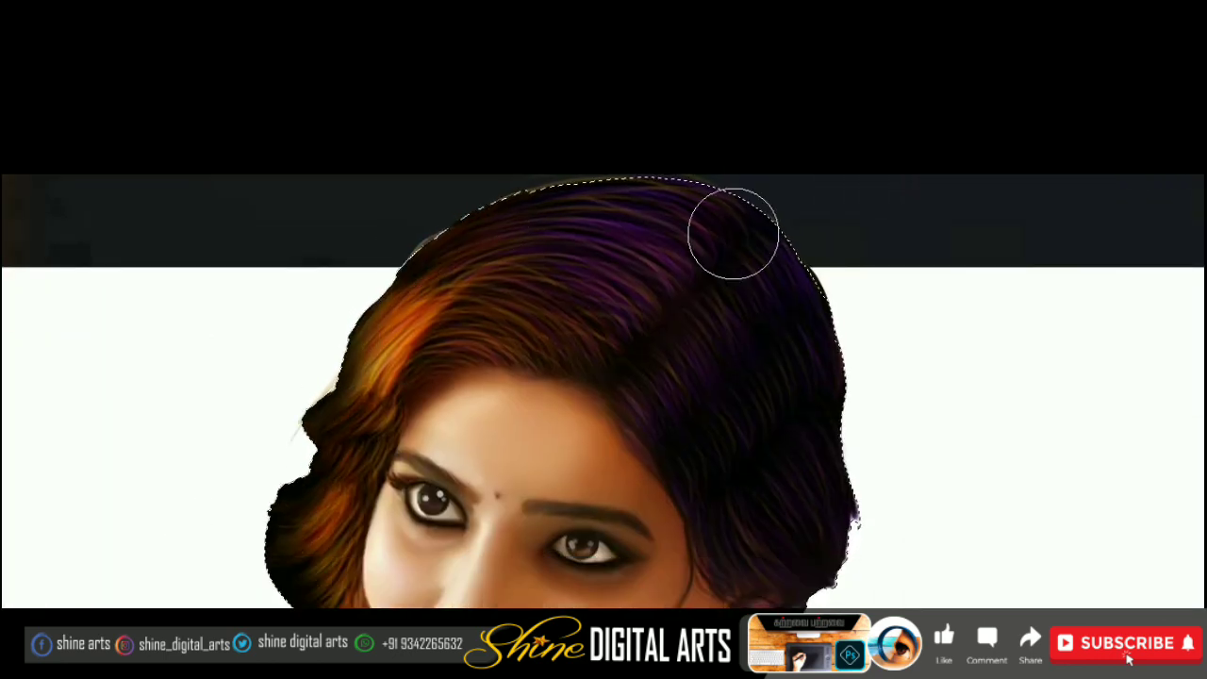
pyautogui.scroll(-3, 890, 337)
pyautogui.scroll(-3, 315, 377)
pyautogui.scroll(2, 343, 261)
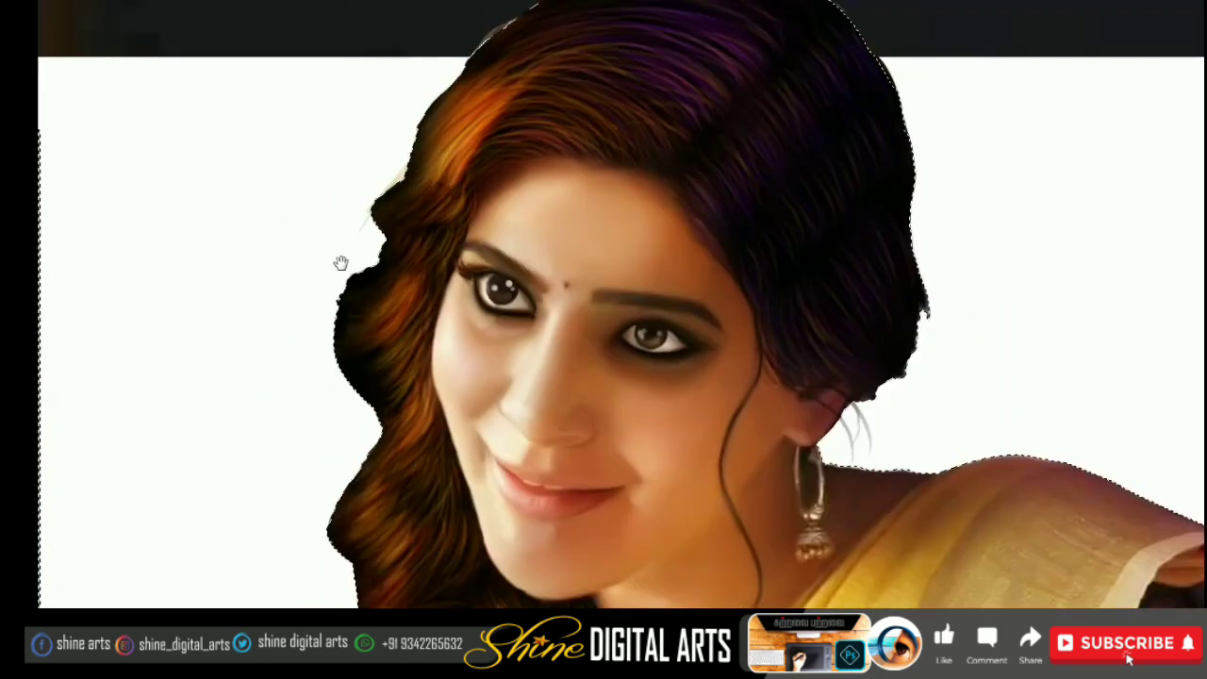
pyautogui.scroll(2, 472, 94)
pyautogui.hscroll(1, 531, 54)
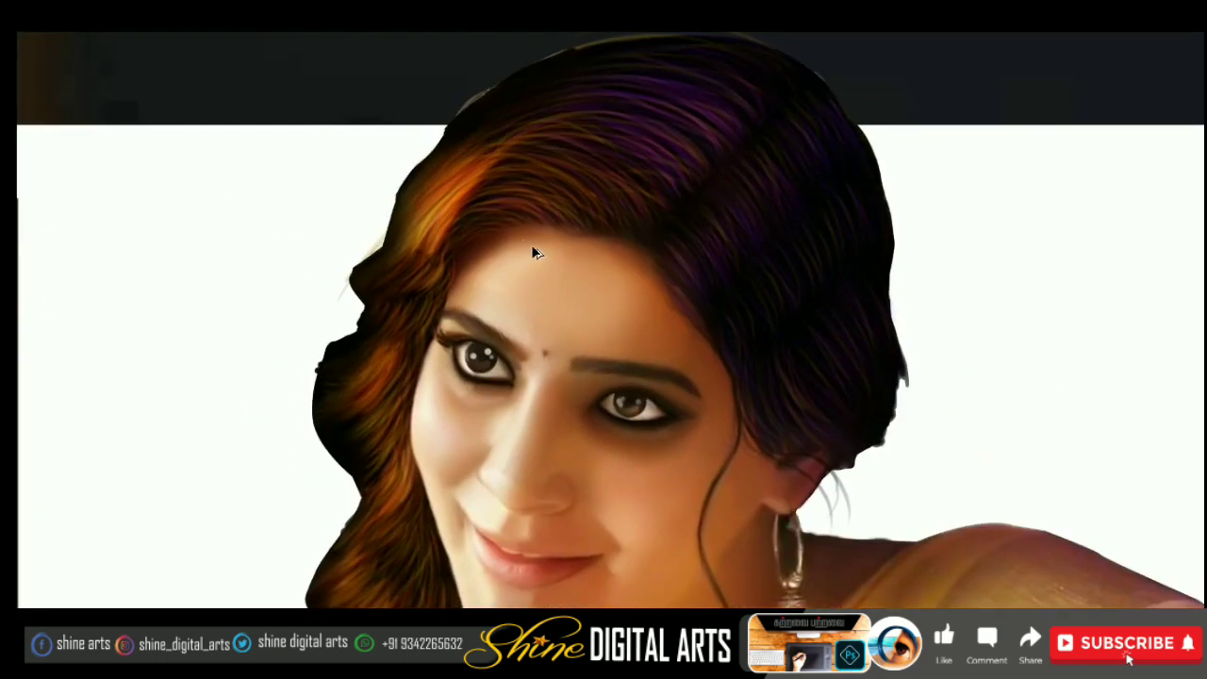
pyautogui.hotkey('ctrl', 'h')
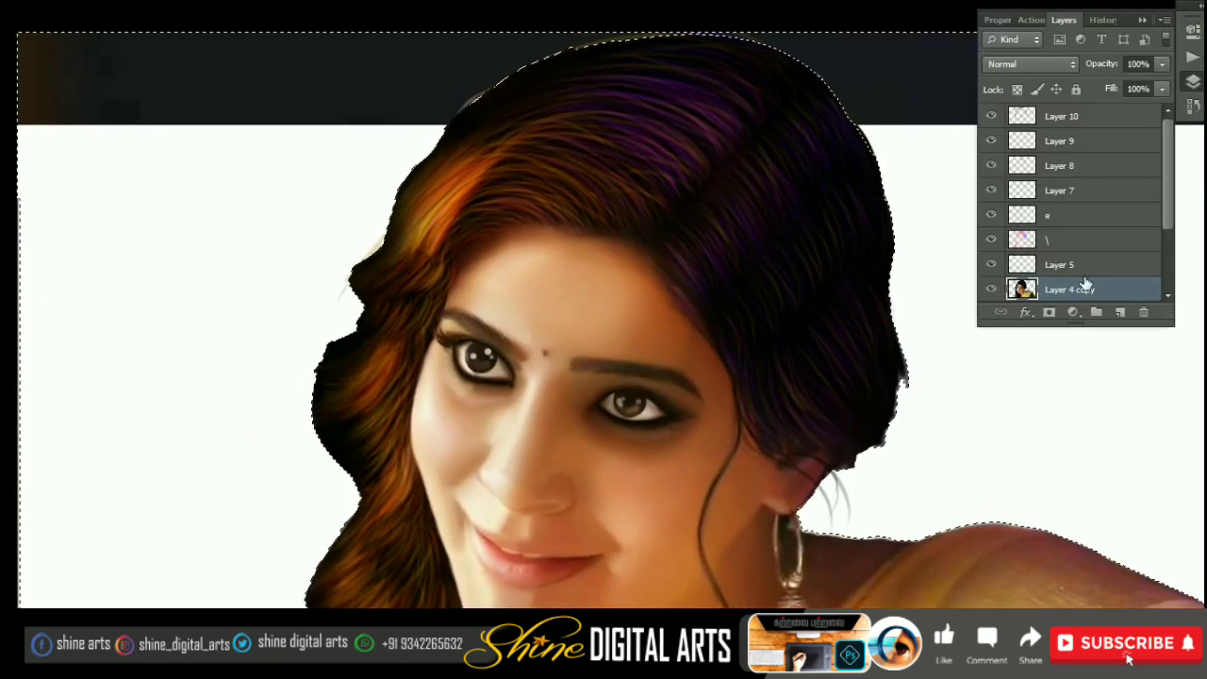
# Step: Hide Layer 4, Layer 1 copy 3, Layer 2 and Layer 0 for a transparent background
pyautogui.scroll(-1, 1085, 283)
pyautogui.click(1084, 290)
pyautogui.click(992, 290)
pyautogui.scroll(-1, 992, 293)
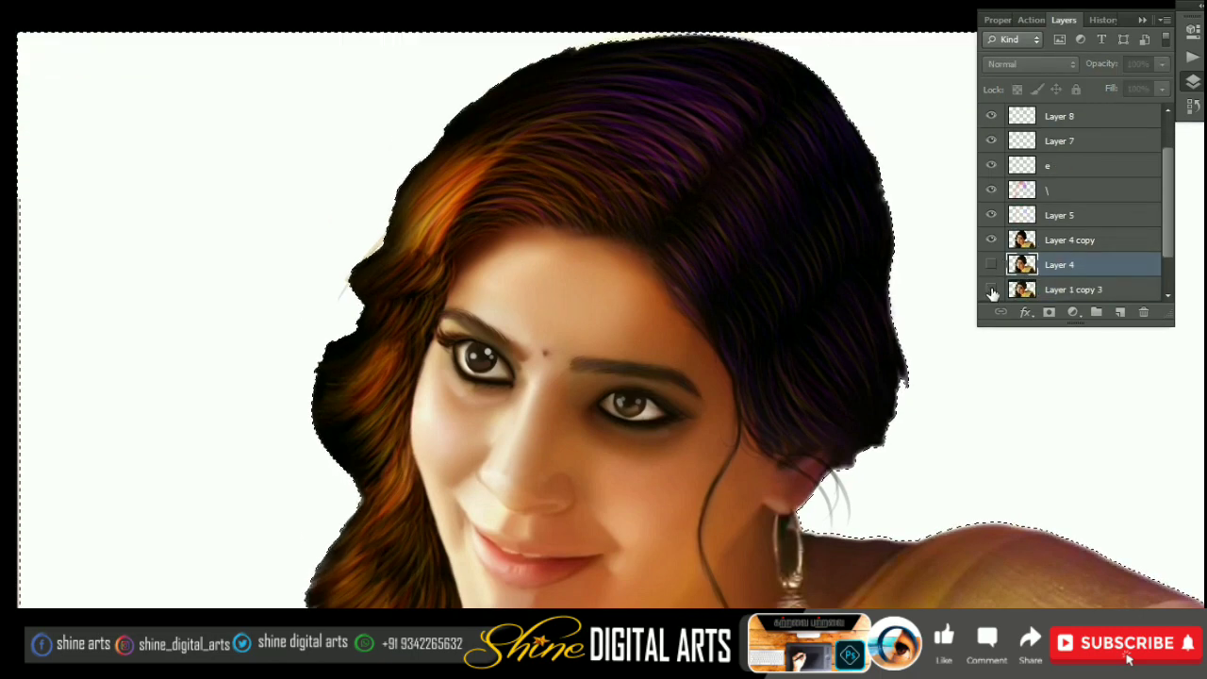
pyautogui.scroll(-1, 992, 293)
pyautogui.click(991, 265)
pyautogui.click(991, 290)
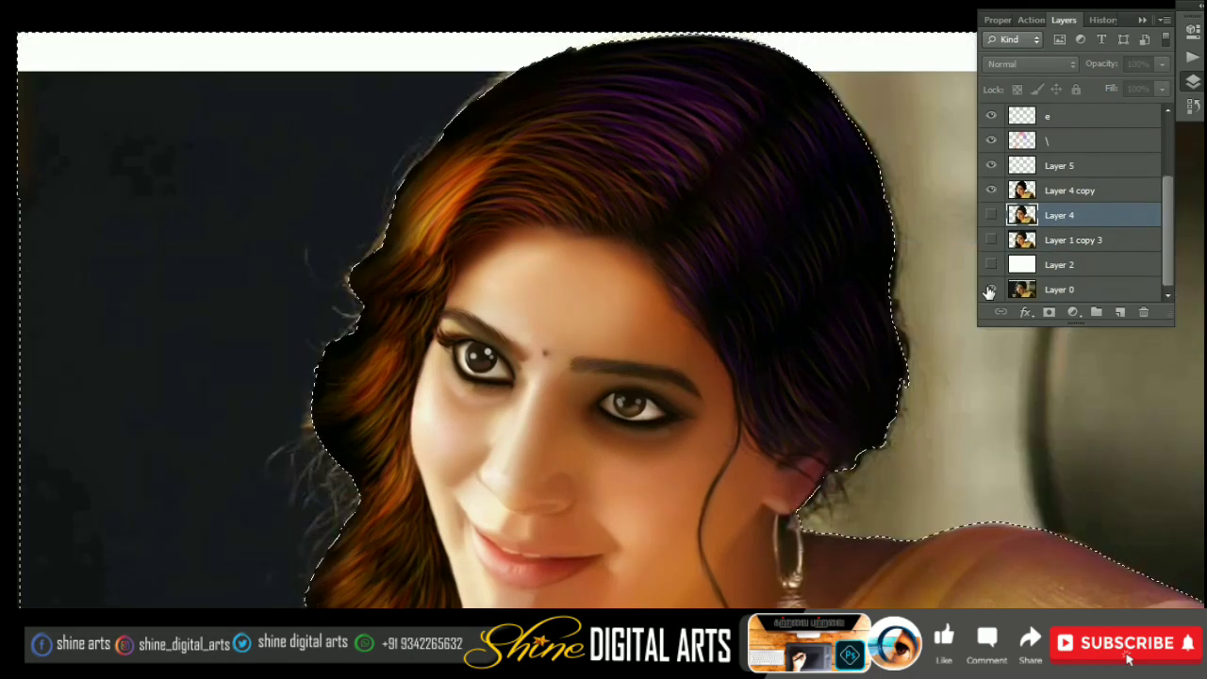
pyautogui.click(991, 290)
pyautogui.scroll(1, 1085, 236)
# Step: Select Layer 4 copy and place an empty text layer above it on the canvas
pyautogui.scroll(-3, 636, 350)
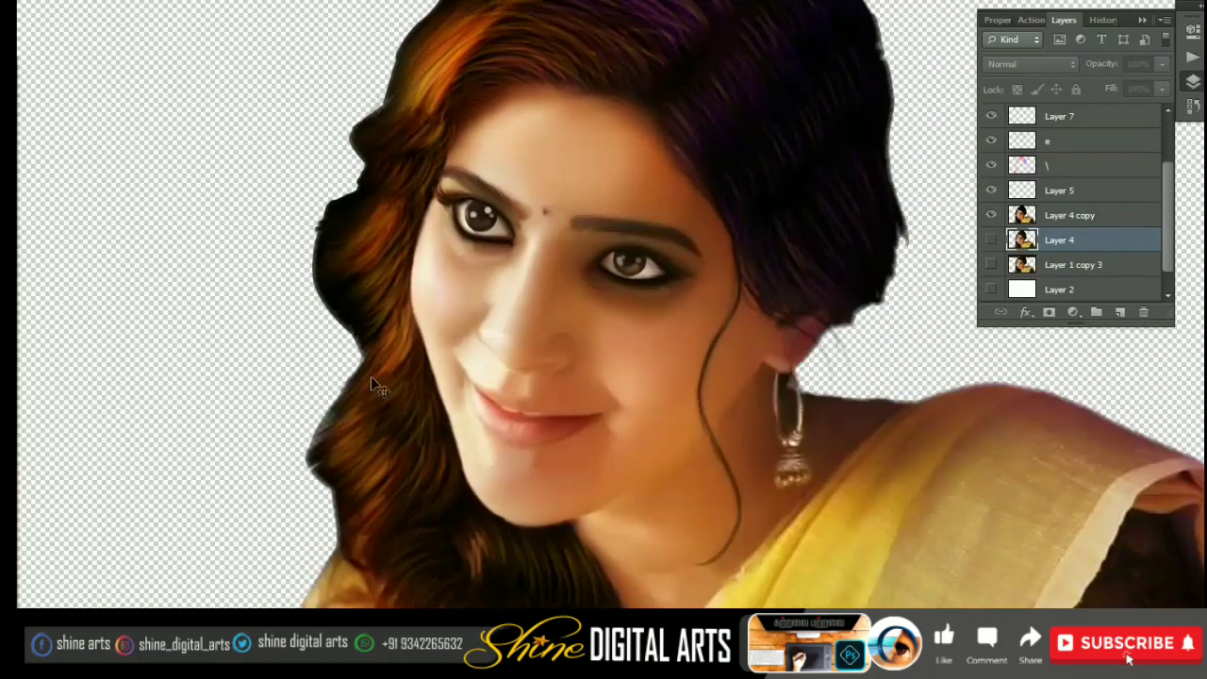
pyautogui.click(1070, 215)
pyautogui.scroll(2, 350, 402)
pyautogui.scroll(1, 267, 435)
pyautogui.press('F5')
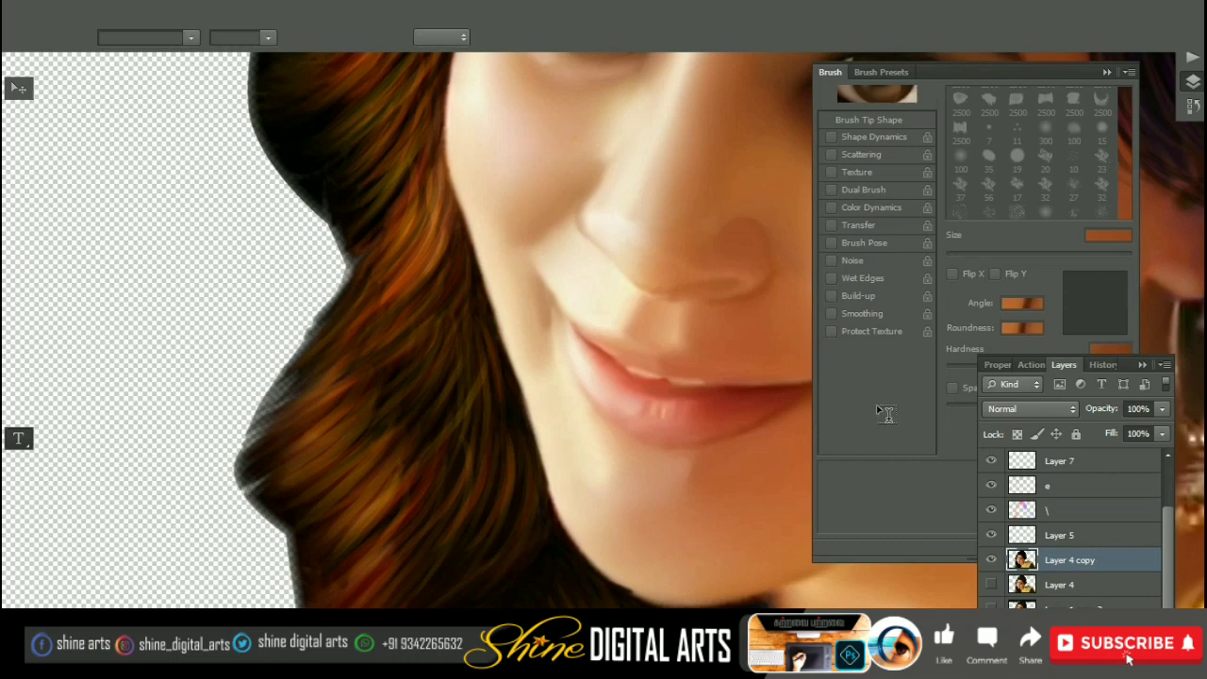
pyautogui.press('t')
pyautogui.scroll(-1, 462, 236)
pyautogui.click(451, 179)
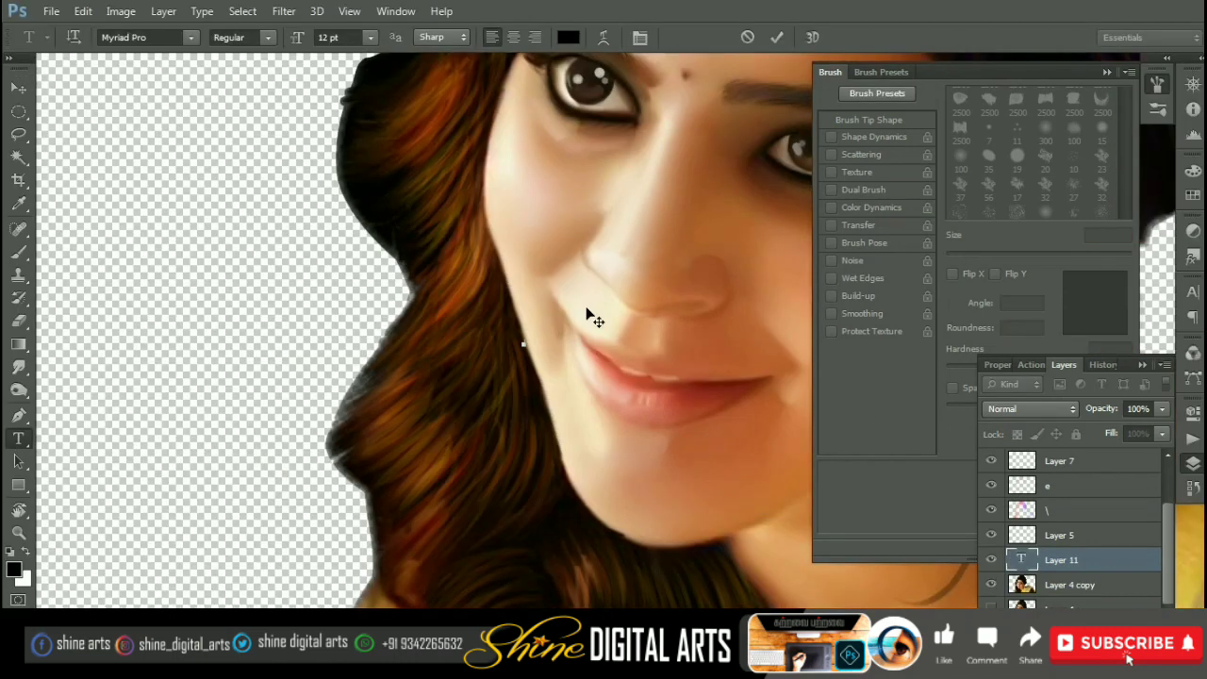
# Step: Select a lower layer and ready the Smudge tool at 15 px, 80% strength
pyautogui.press('v')
pyautogui.scroll(1, 513, 318)
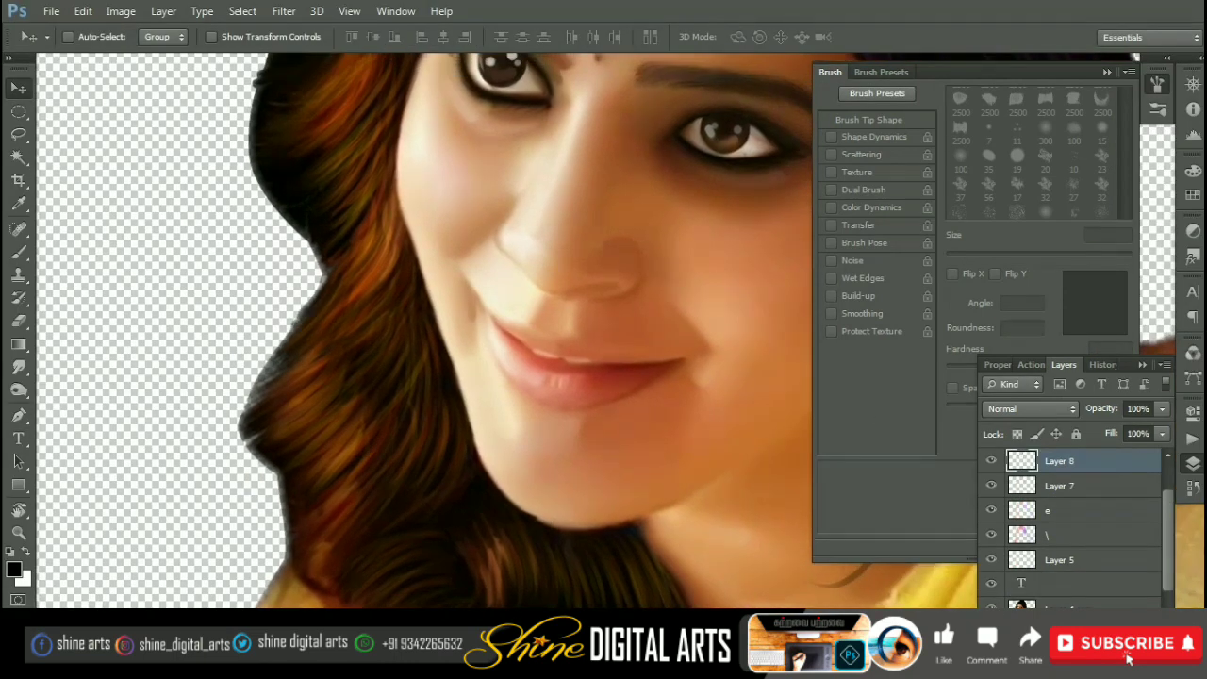
pyautogui.keyDown('ctrl'); pyautogui.click(264, 503); pyautogui.keyUp('ctrl')
pyautogui.press('r')
pyautogui.scroll(2, 367, 400)
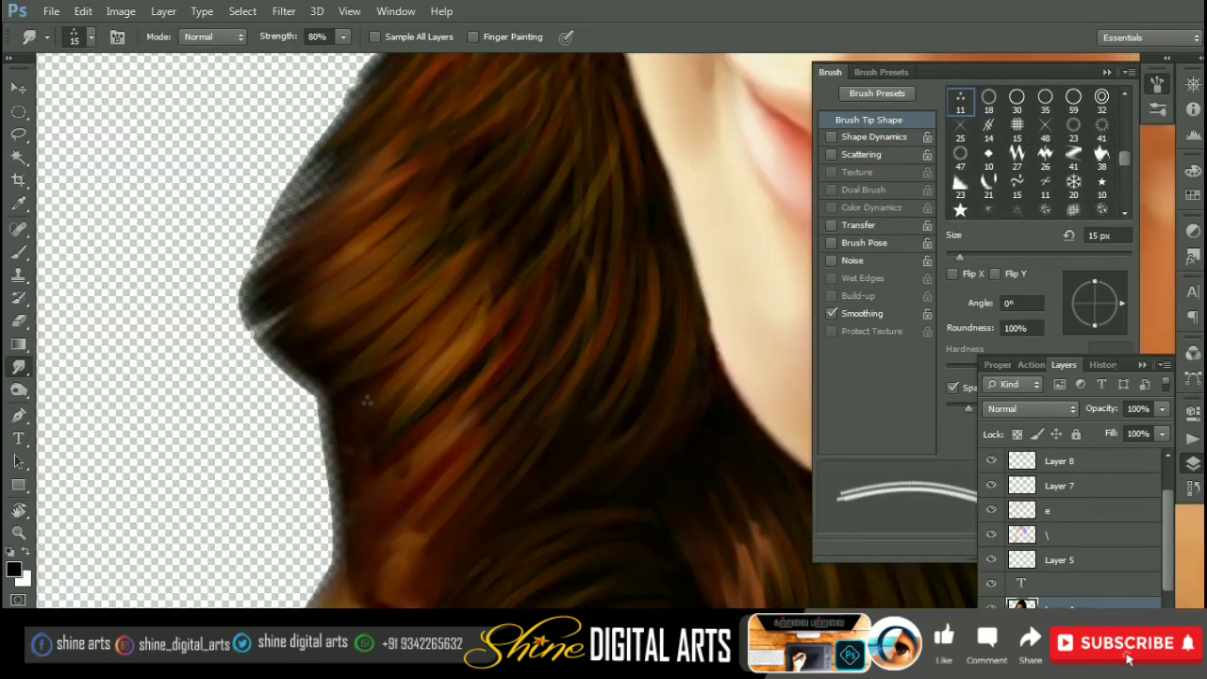
# Step: Smudge the hair's left and lower edges outward, growing the brush from 30 to 40 px
pyautogui.press(']')
pyautogui.press(']')
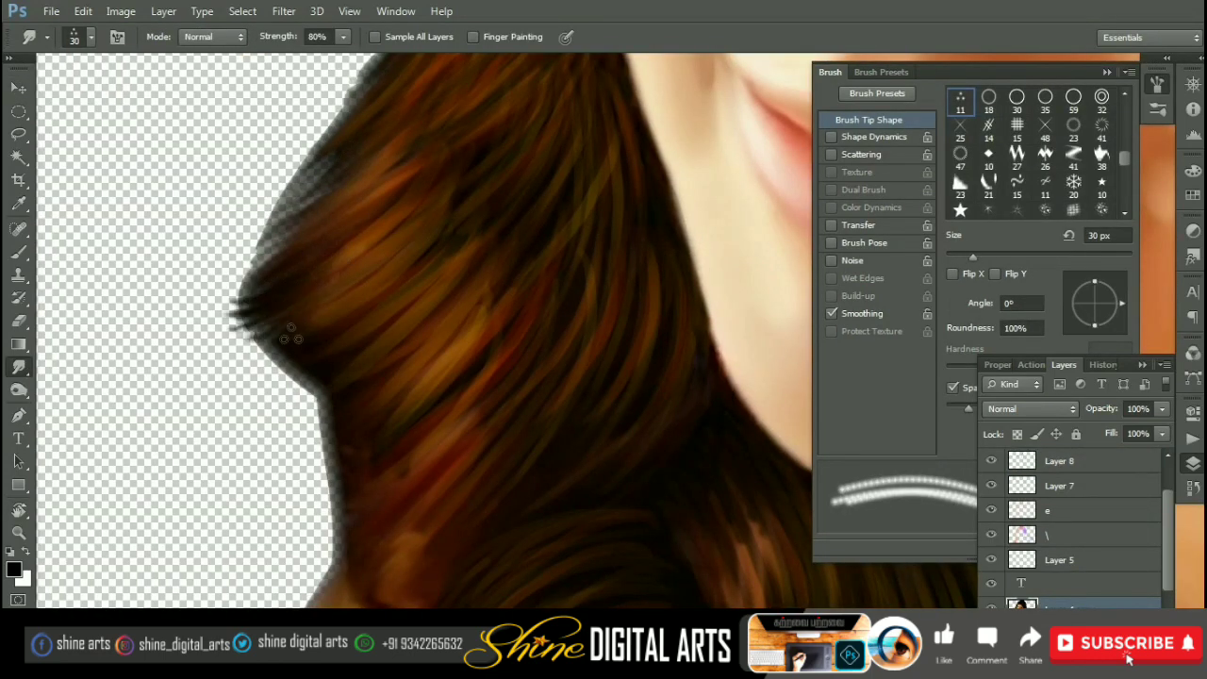
pyautogui.moveTo(291, 337); pyautogui.dragTo(238, 293)
pyautogui.press(']')
pyautogui.moveTo(241, 232); pyautogui.dragTo(345, 483)
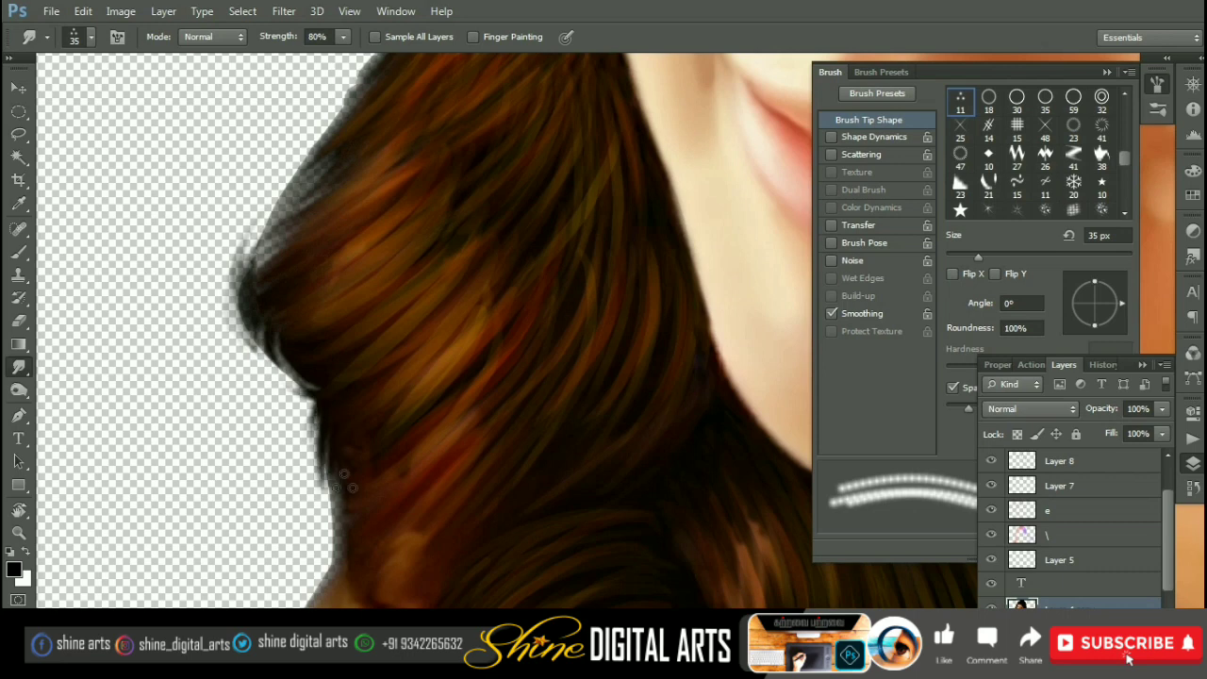
pyautogui.scroll(5, 345, 483)
pyautogui.press(']')
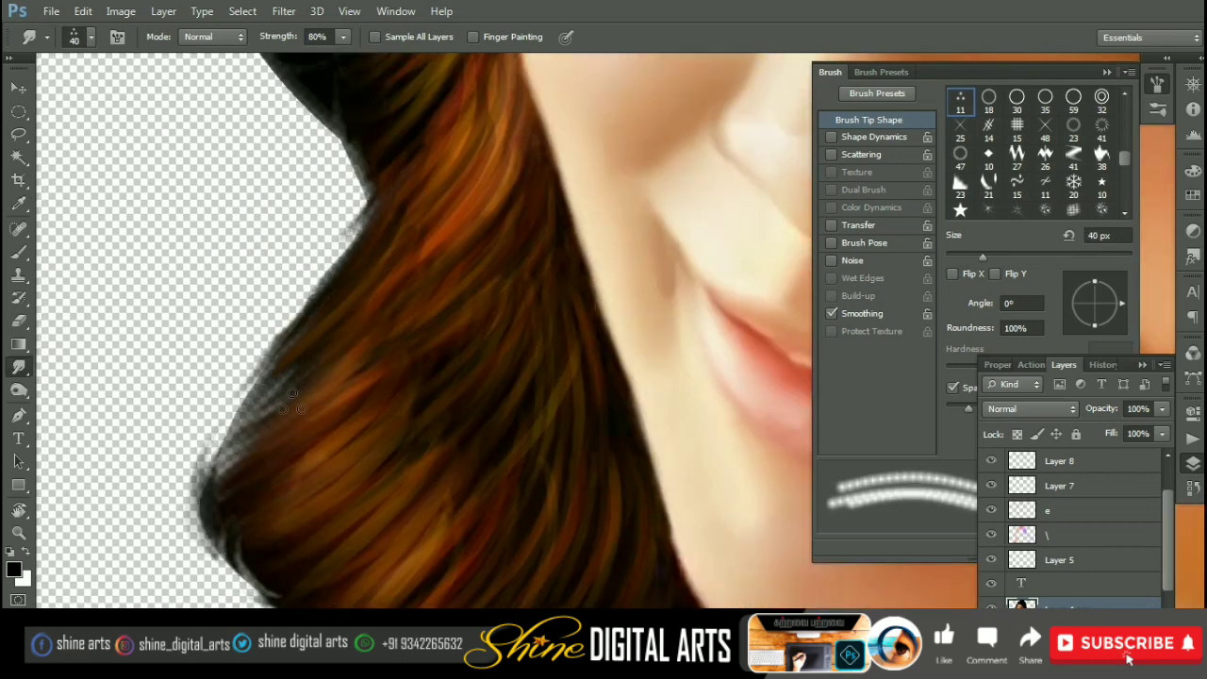
pyautogui.moveTo(292, 404); pyautogui.dragTo(217, 467)
pyautogui.scroll(6, 332, 431)
pyautogui.moveTo(331, 431); pyautogui.dragTo(354, 523)
pyautogui.moveTo(245, 377)
pyautogui.mouseDown()
pyautogui.moveTo(334, 486)
pyautogui.moveTo(283, 390)
pyautogui.moveTo(231, 334)
pyautogui.mouseUp()
# Step: Smudge the lower-left hair edge upward toward the eye with a 45 px brush
pyautogui.press(']')
pyautogui.moveTo(318, 431)
pyautogui.mouseDown()
pyautogui.moveTo(247, 344)
pyautogui.moveTo(278, 311)
pyautogui.mouseUp()
pyautogui.scroll(5, 264, 339)
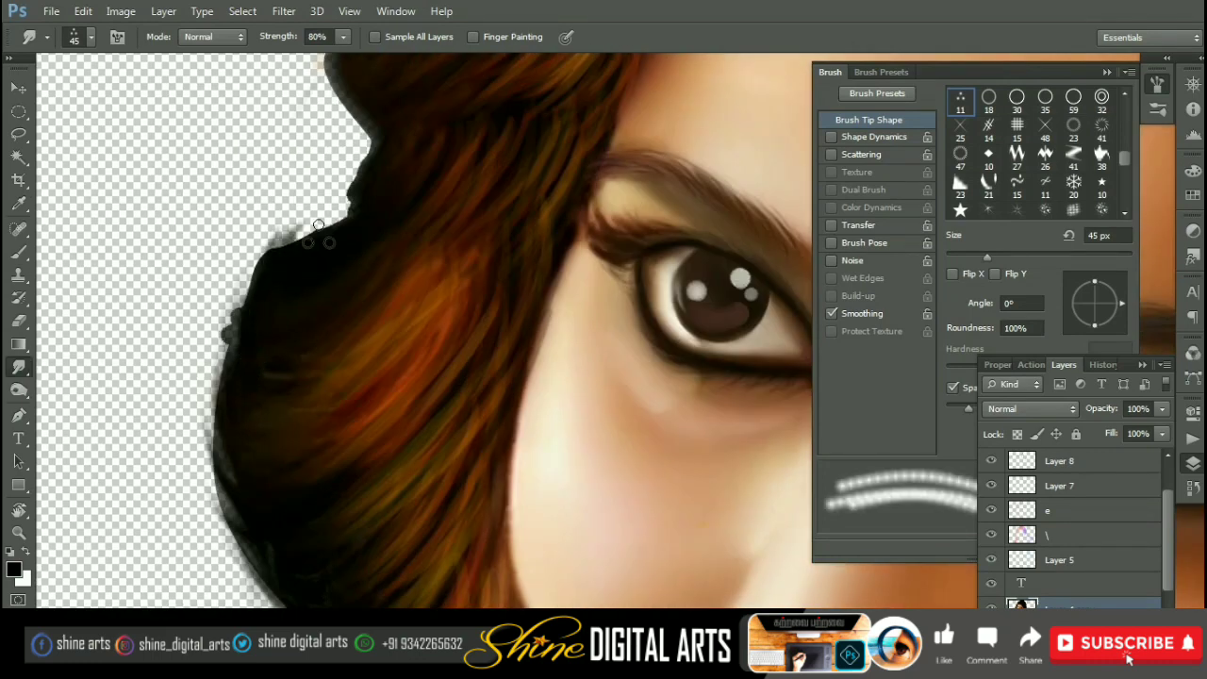
pyautogui.scroll(3, 318, 234)
pyautogui.moveTo(357, 226); pyautogui.dragTo(346, 316)
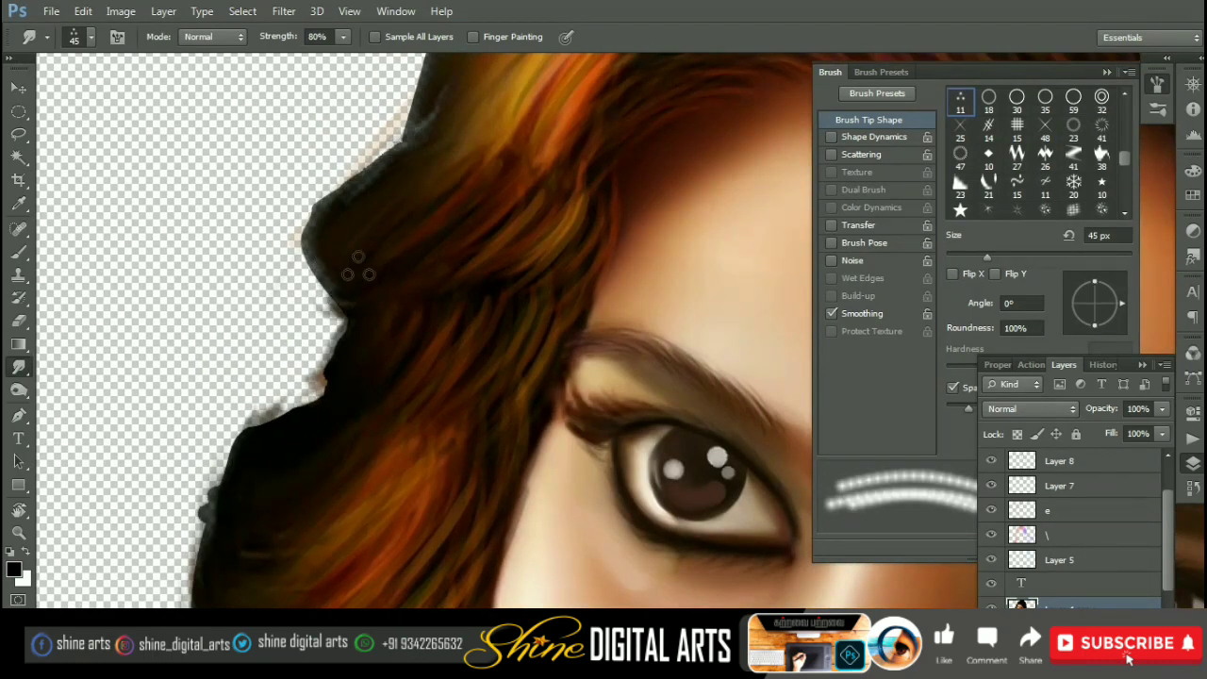
pyautogui.scroll(3, 358, 267)
pyautogui.scroll(-2, 431, 251)
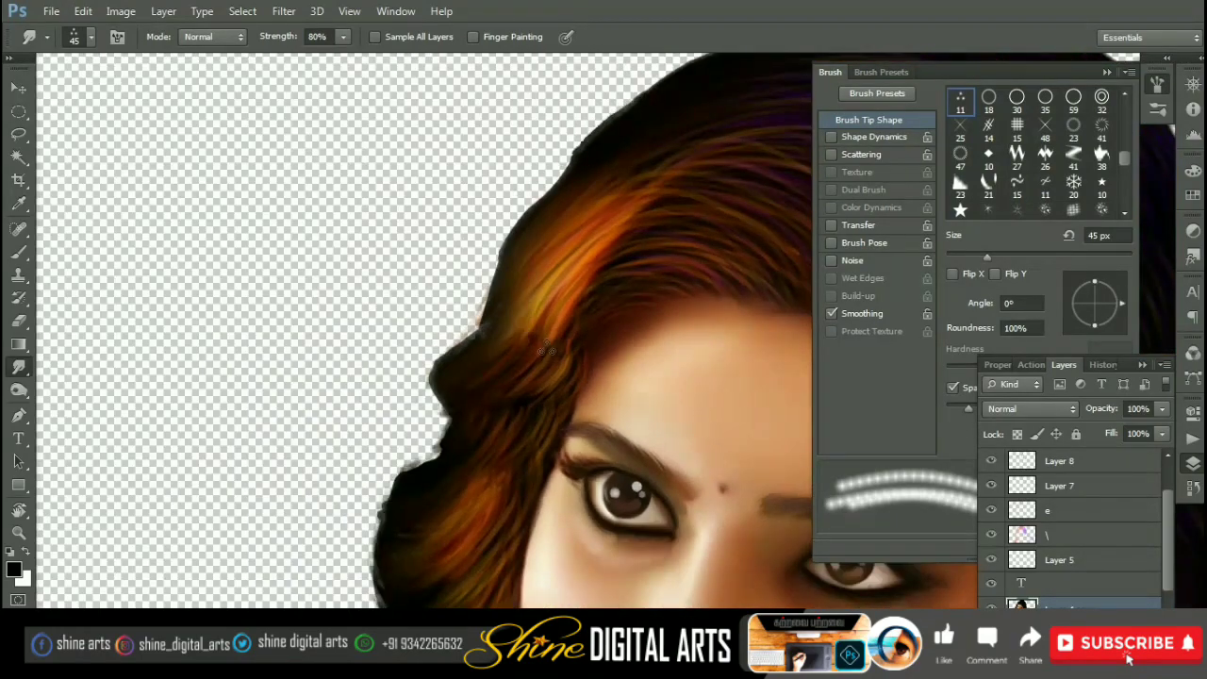
# Step: Merge Layer 4 copy through Layer 10 into one layer and shift the portrait down-right
pyautogui.press('v')
pyautogui.click(600, 273)
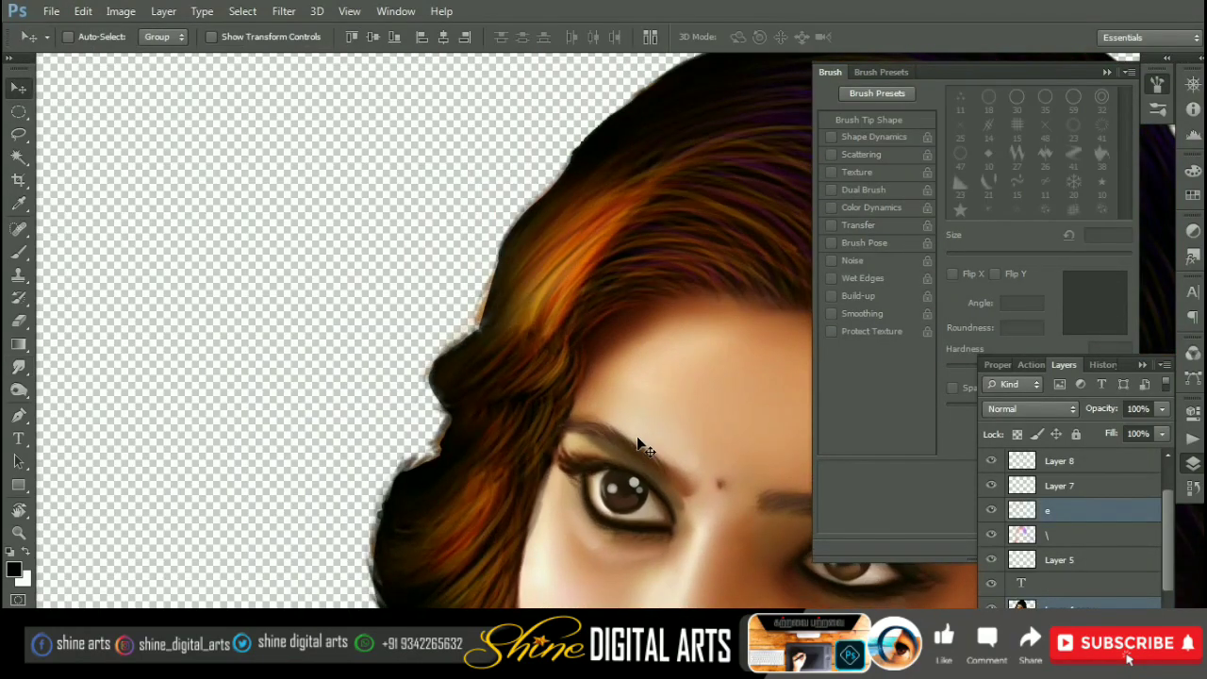
pyautogui.rightClick(639, 451)
pyautogui.click(688, 461)
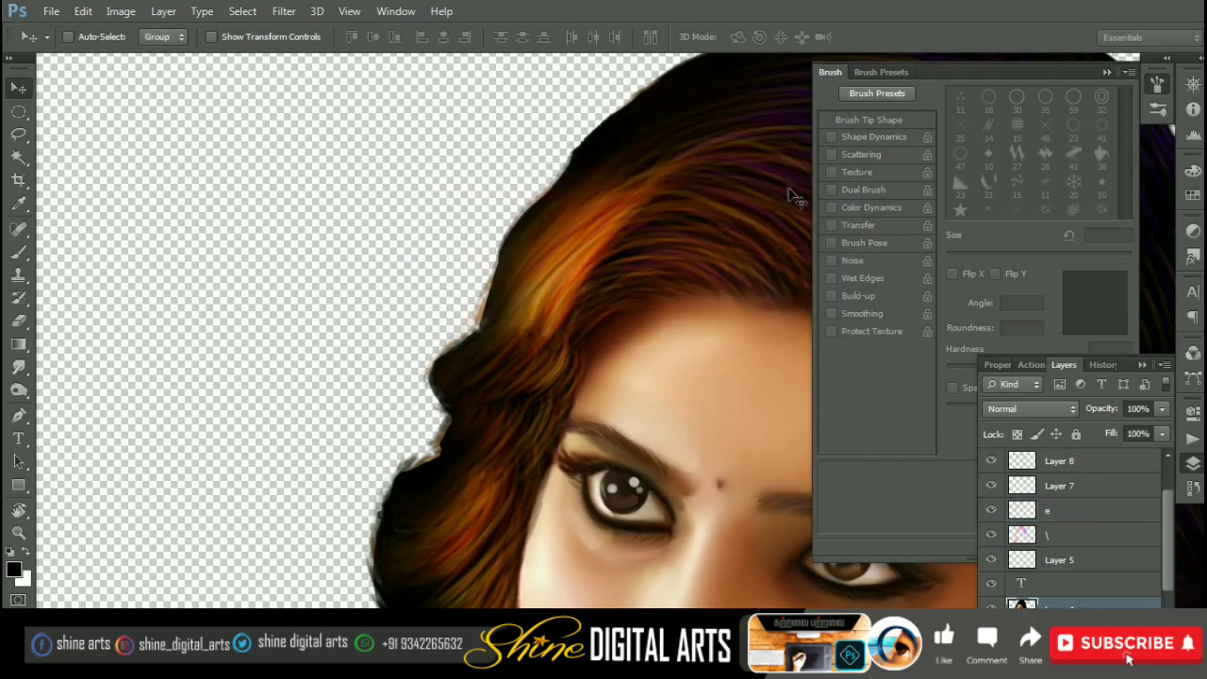
pyautogui.scroll(3, 1085, 528)
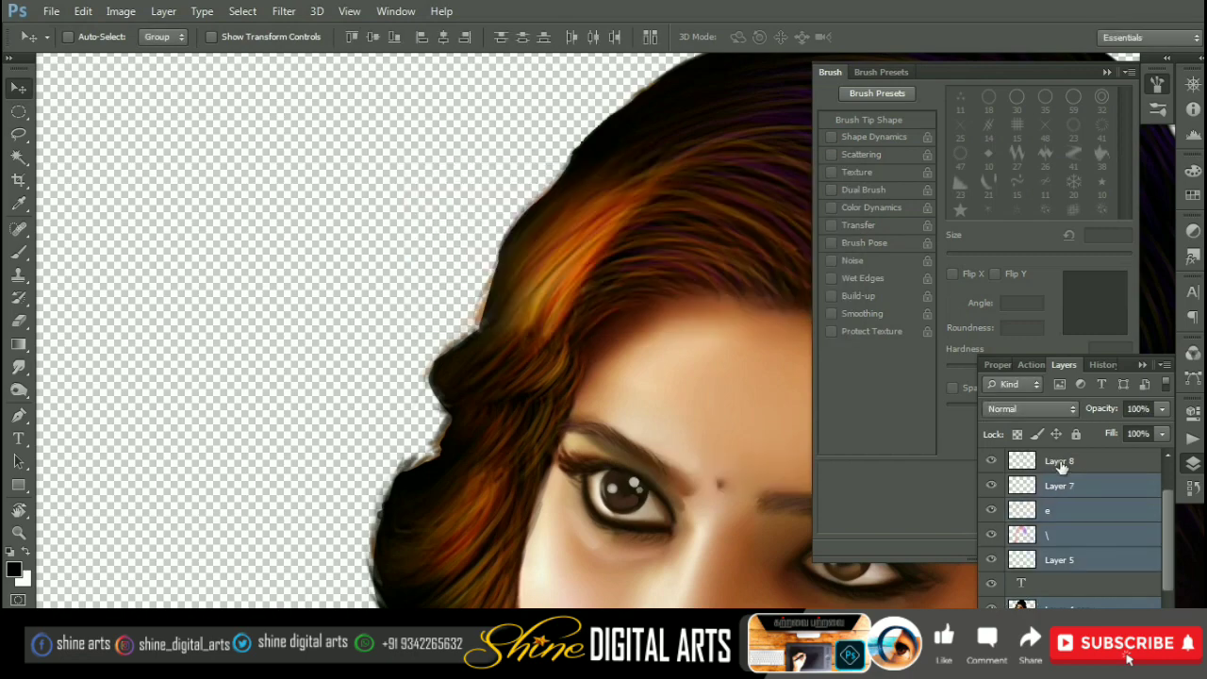
pyautogui.keyDown('shift'); pyautogui.click(1061, 461); pyautogui.keyUp('shift')
pyautogui.hotkey('ctrl', '-')
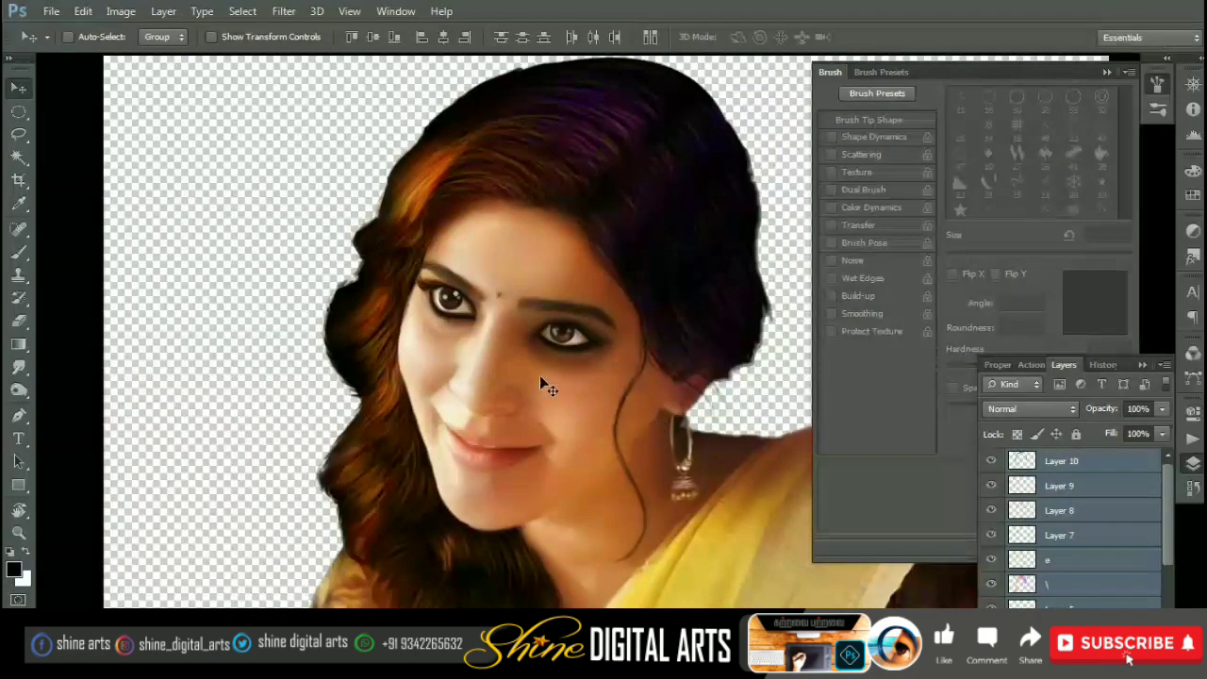
pyautogui.hotkey('ctrl', 'e')
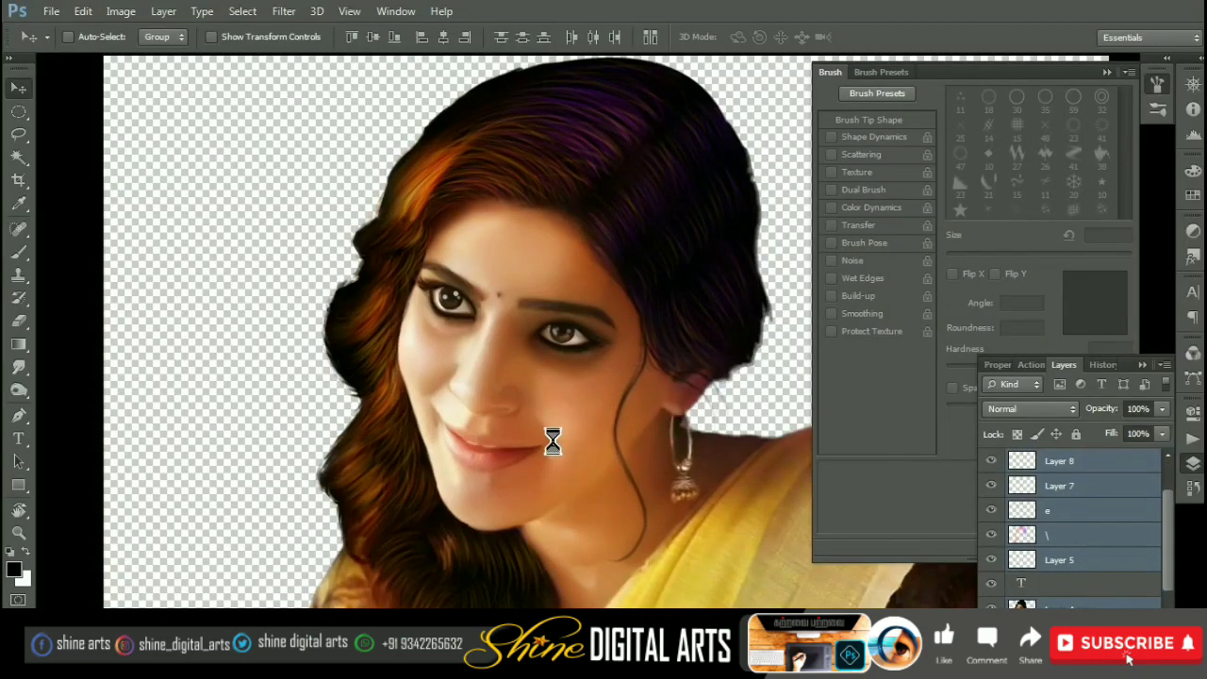
pyautogui.moveTo(537, 255); pyautogui.dragTo(650, 314)
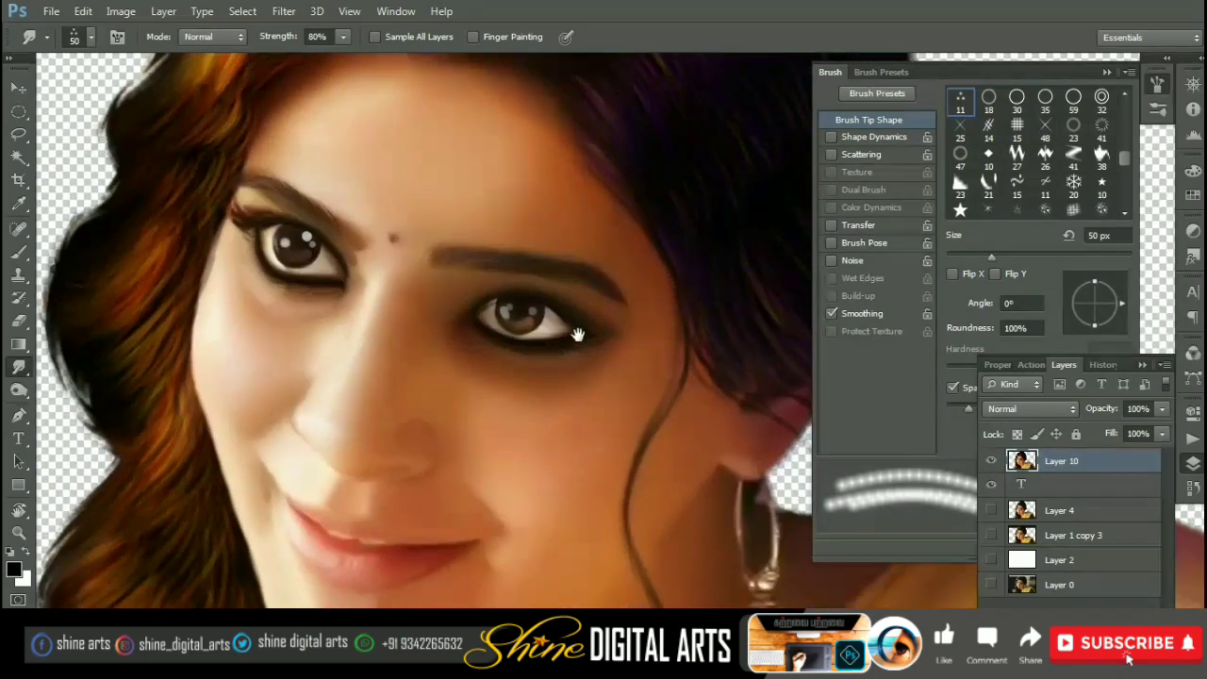
# Step: Add a new empty Layer 11 and pick a soft round brush tip
pyautogui.hotkey('ctrl', 'shift', 'n')
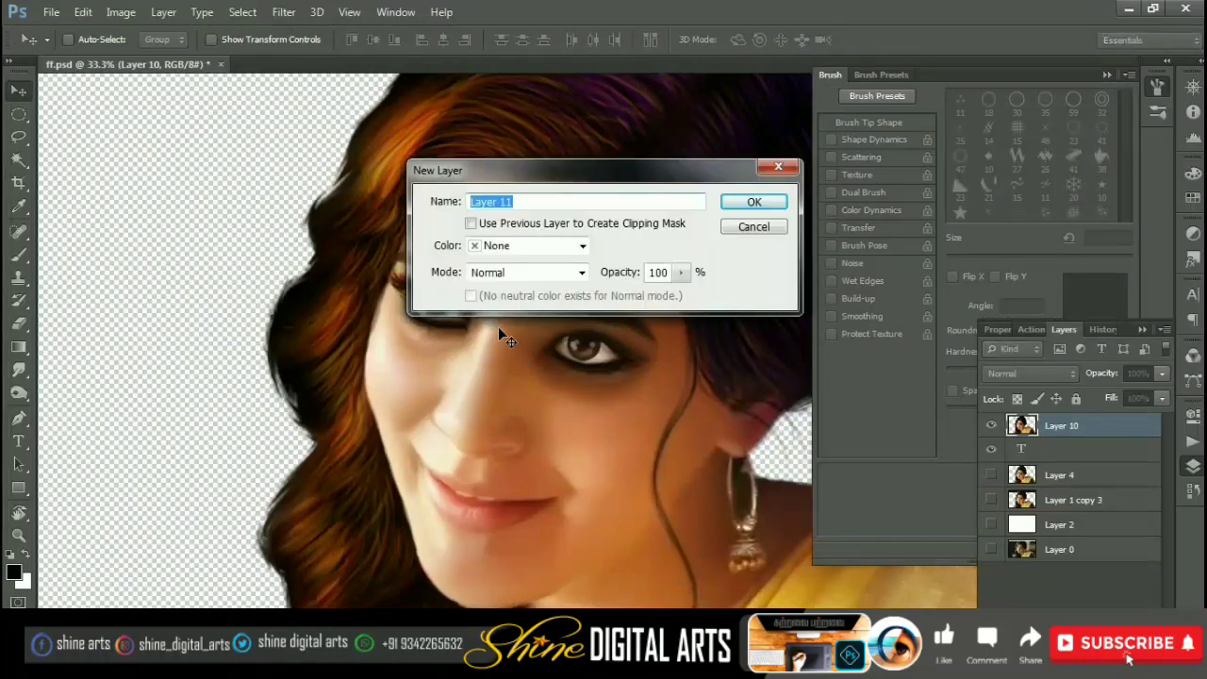
pyautogui.press('Return')
pyautogui.press('b')
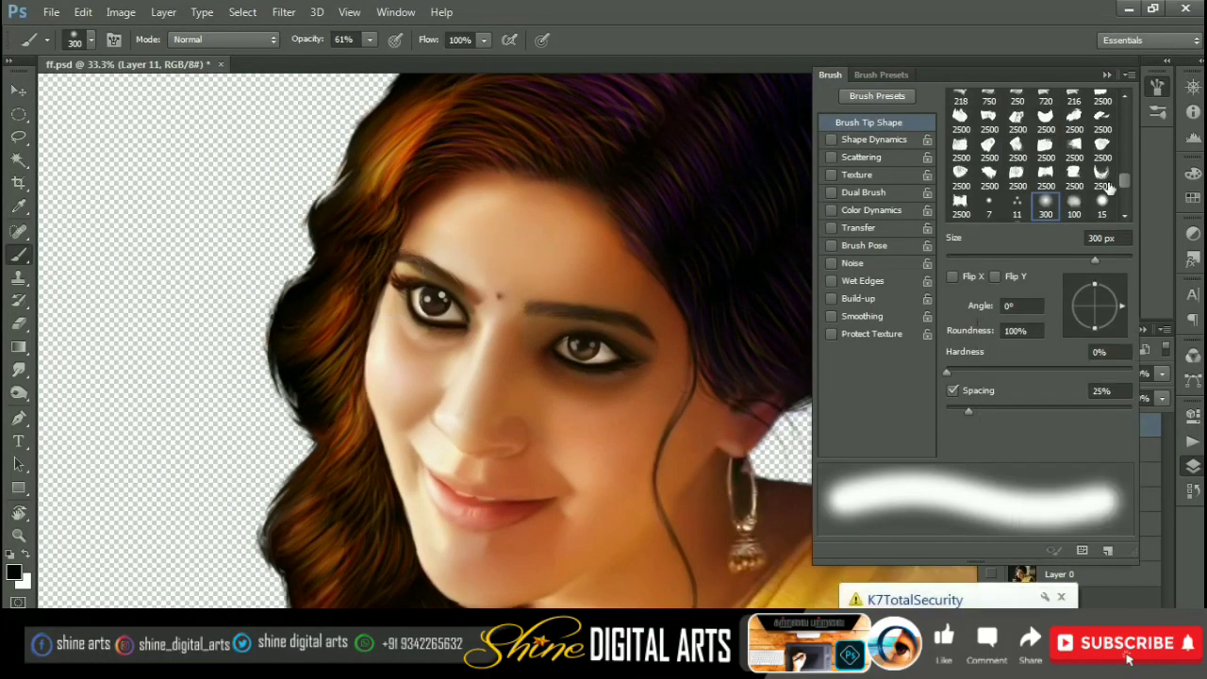
pyautogui.click(1017, 203)
pyautogui.click(552, 227)
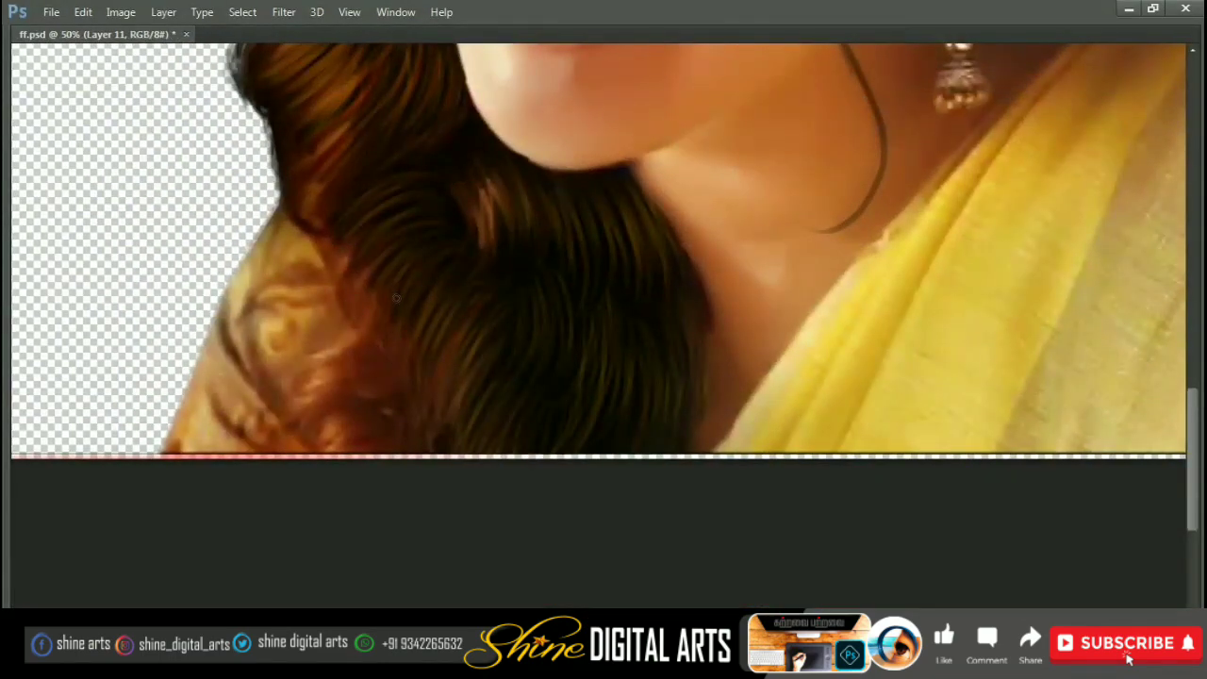
# Step: Zoom in on the lower hair and paint dark strands along its left outer edge
pyautogui.hotkey('ctrl', '+')
pyautogui.press('F5')
pyautogui.press('F5')
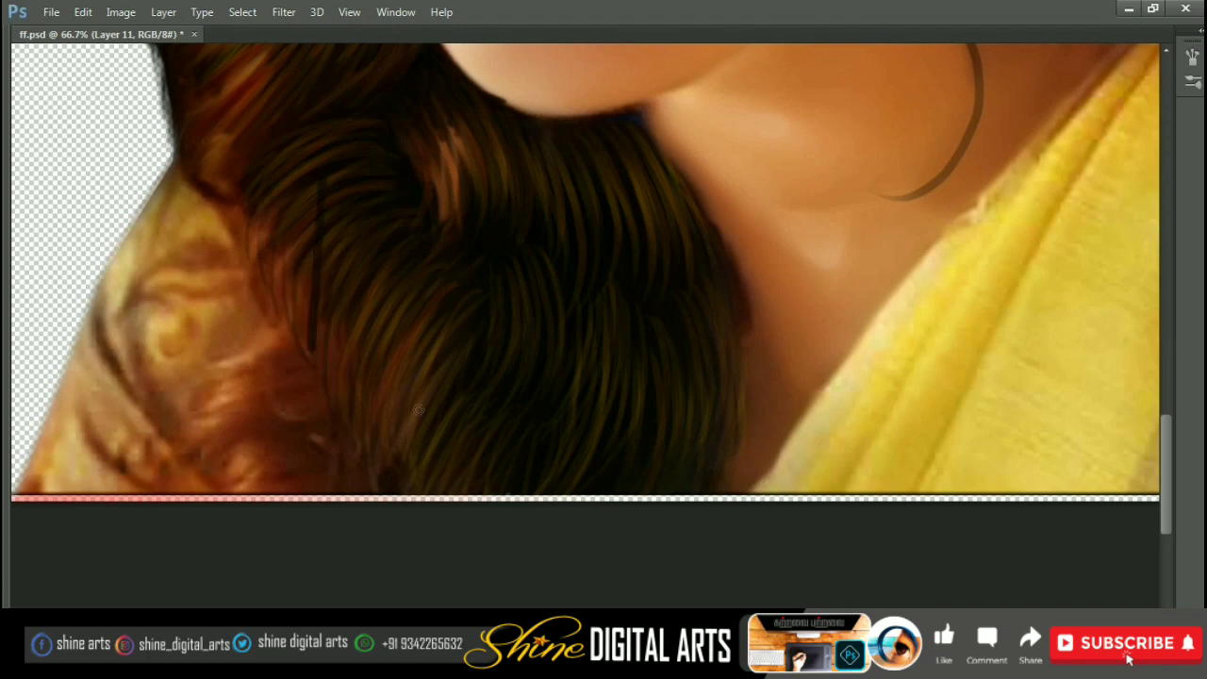
pyautogui.scroll(2, 418, 410)
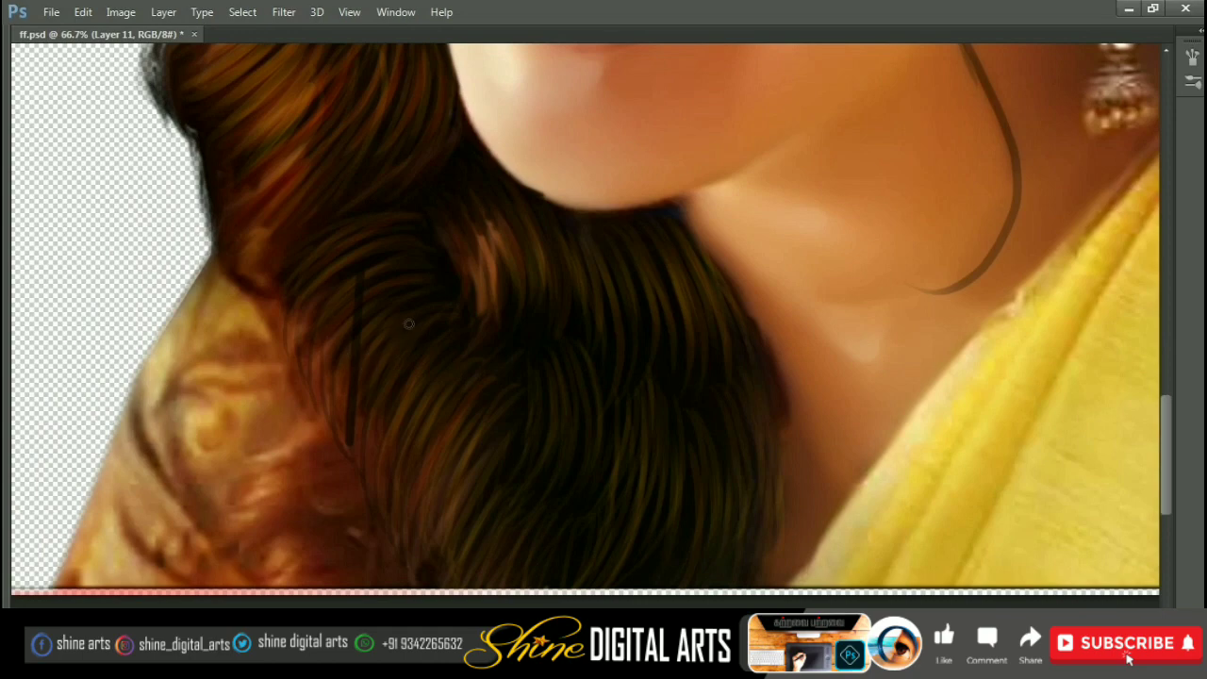
pyautogui.scroll(3, 368, 366)
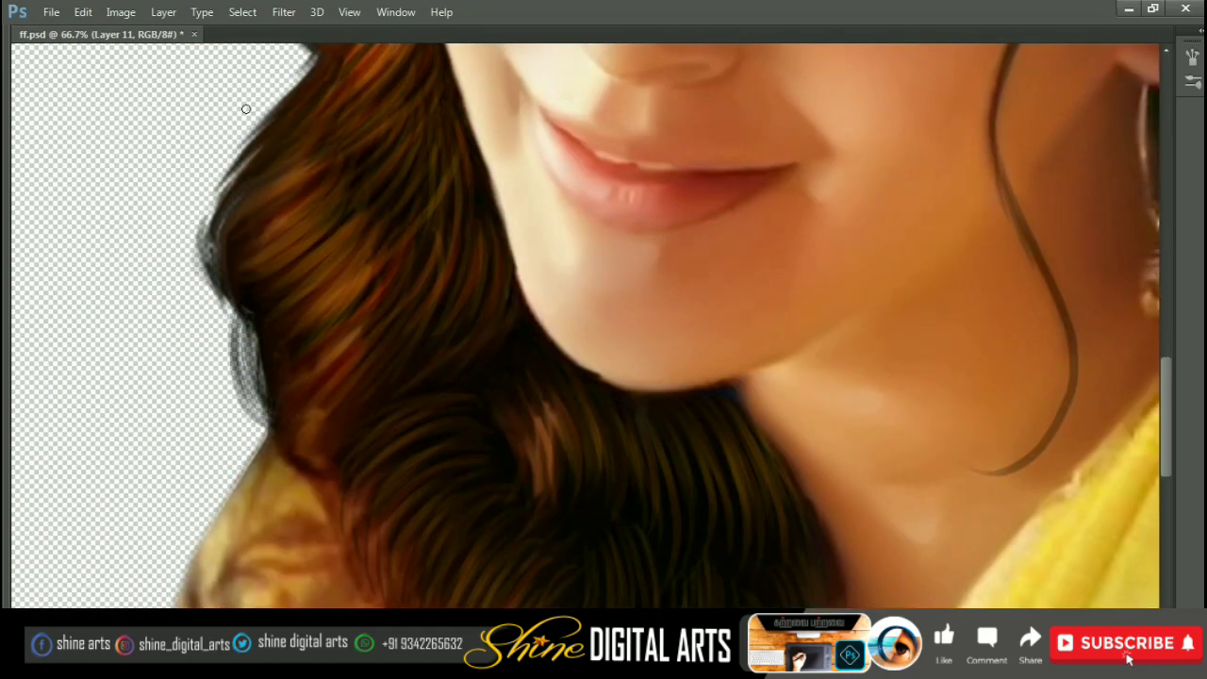
pyautogui.scroll(2, 264, 345)
pyautogui.moveTo(236, 415)
pyautogui.mouseDown()
pyautogui.moveTo(215, 273)
pyautogui.moveTo(255, 226)
pyautogui.mouseUp()
pyautogui.moveTo(213, 386); pyautogui.dragTo(292, 188)
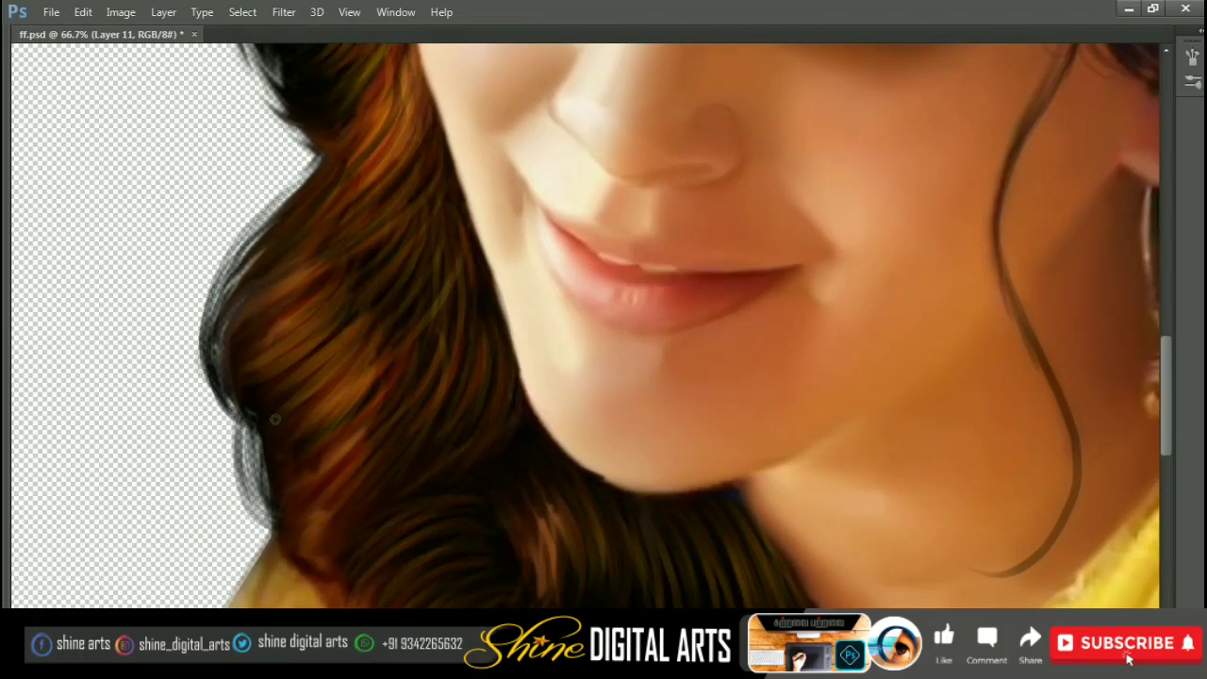
pyautogui.moveTo(226, 358); pyautogui.dragTo(322, 216)
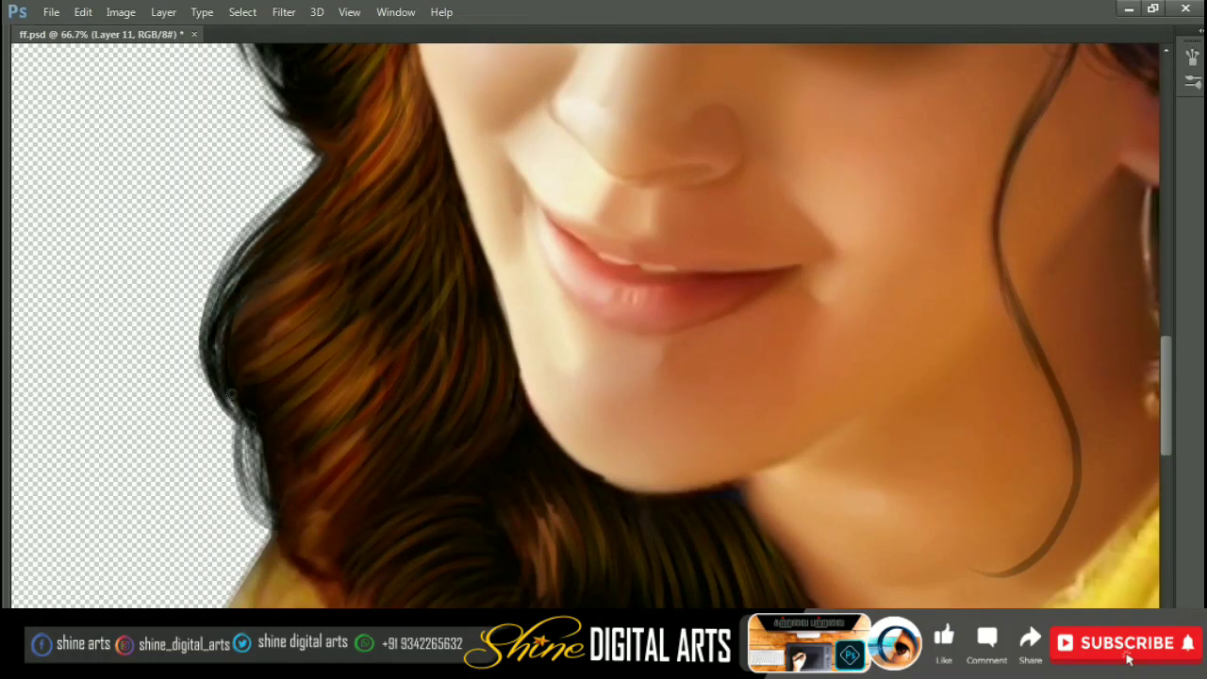
pyautogui.moveTo(265, 521); pyautogui.dragTo(244, 427)
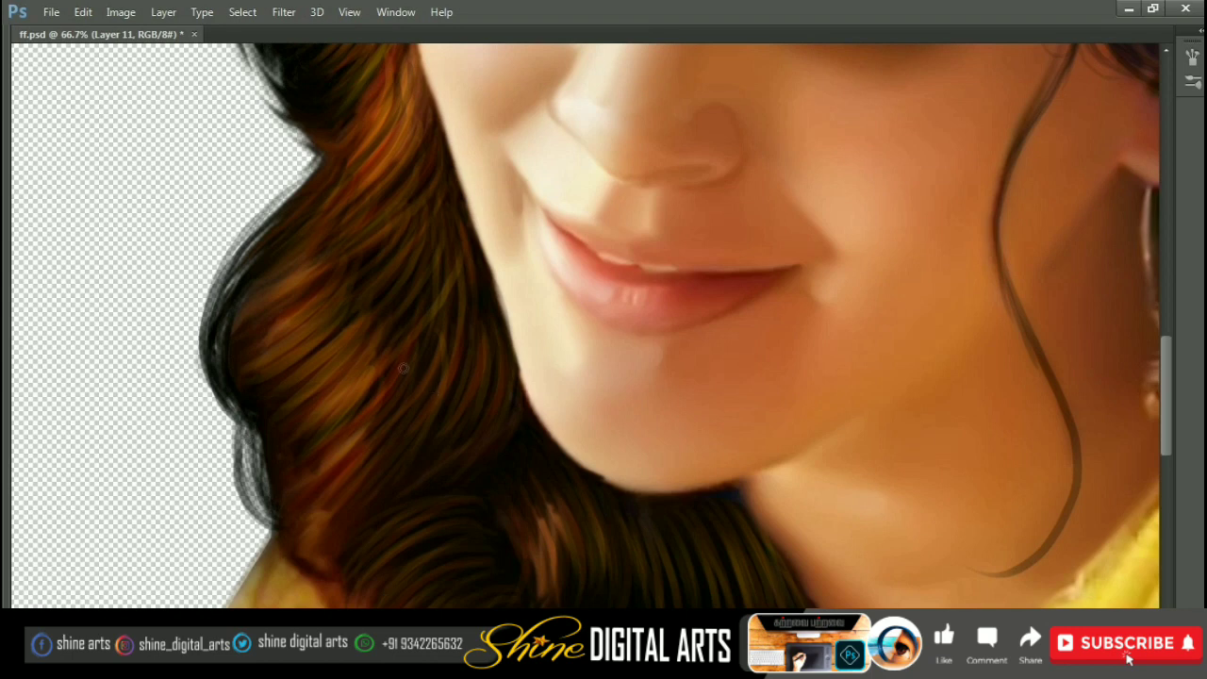
pyautogui.press('Tab')
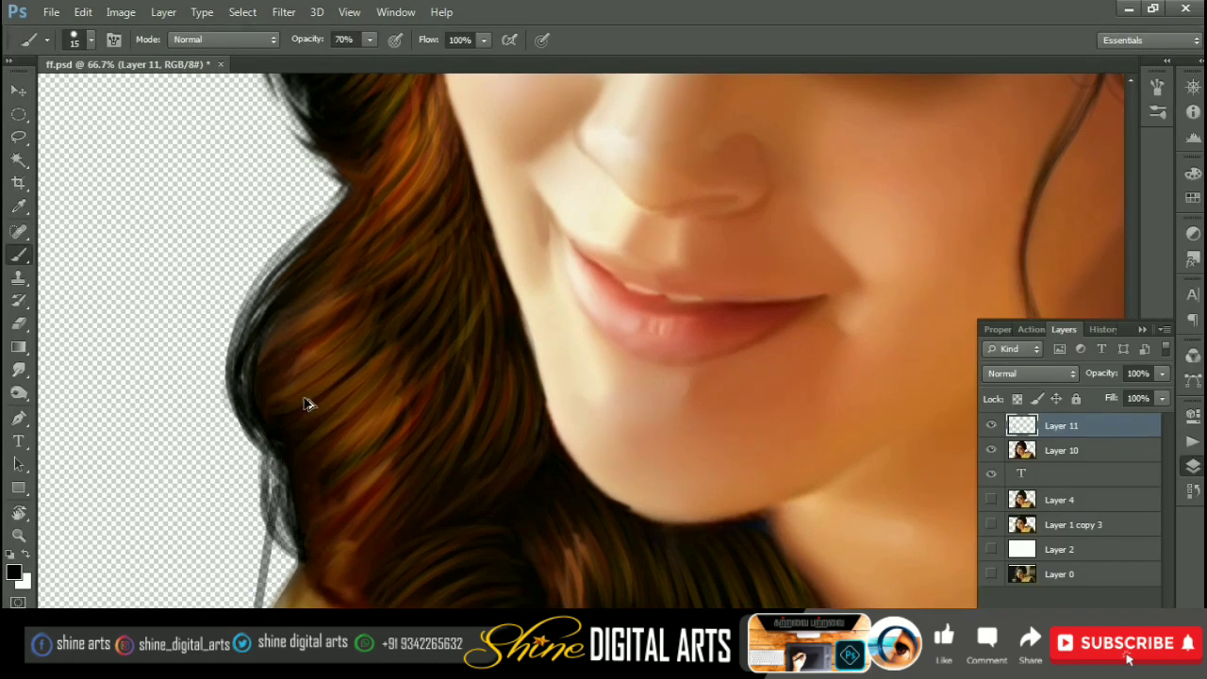
# Step: Paint dark strokes along the left hair outline beside the cheek
pyautogui.scroll(3, 307, 330)
pyautogui.scroll(5, 304, 415)
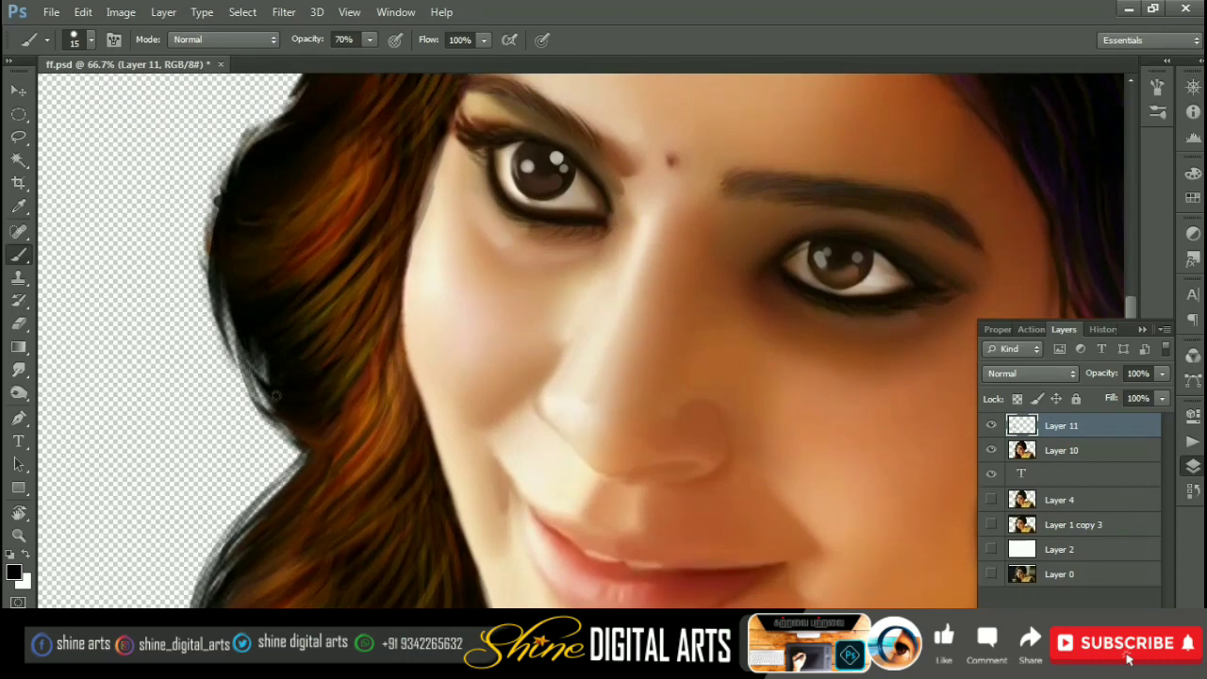
pyautogui.moveTo(275, 396)
pyautogui.mouseDown()
pyautogui.moveTo(284, 378)
pyautogui.moveTo(283, 439)
pyautogui.moveTo(238, 202)
pyautogui.moveTo(217, 321)
pyautogui.moveTo(271, 315)
pyautogui.mouseUp()
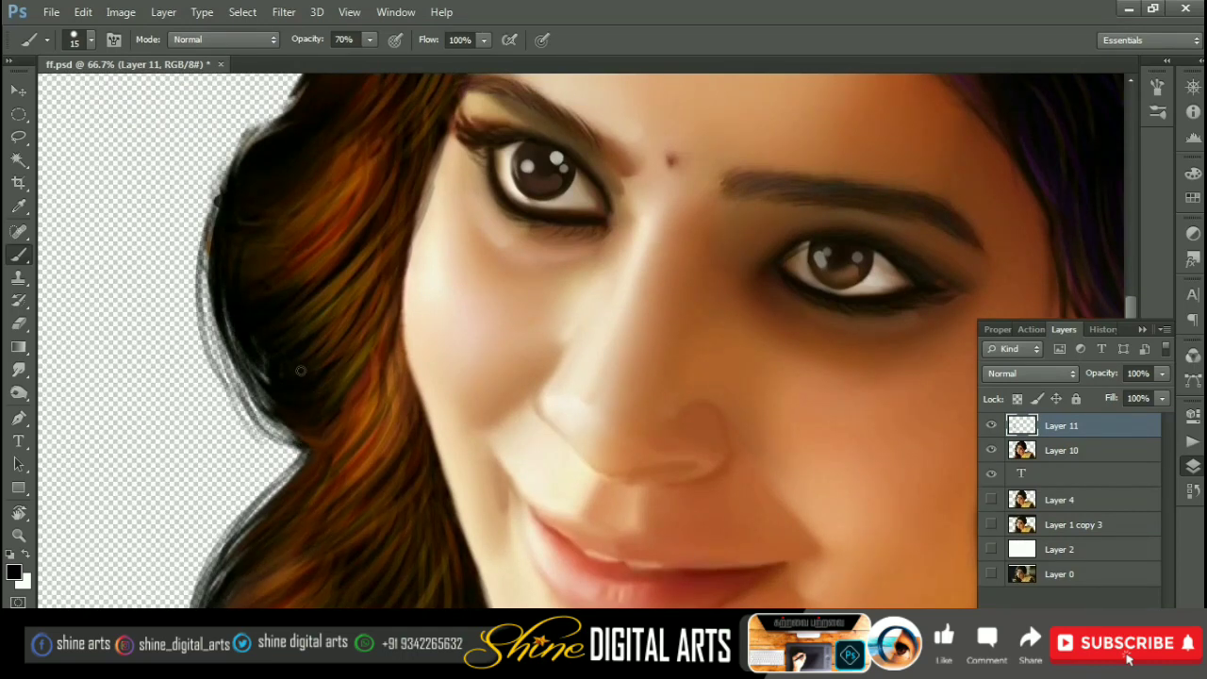
pyautogui.moveTo(311, 431)
pyautogui.mouseDown()
pyautogui.moveTo(226, 339)
pyautogui.moveTo(231, 294)
pyautogui.mouseUp()
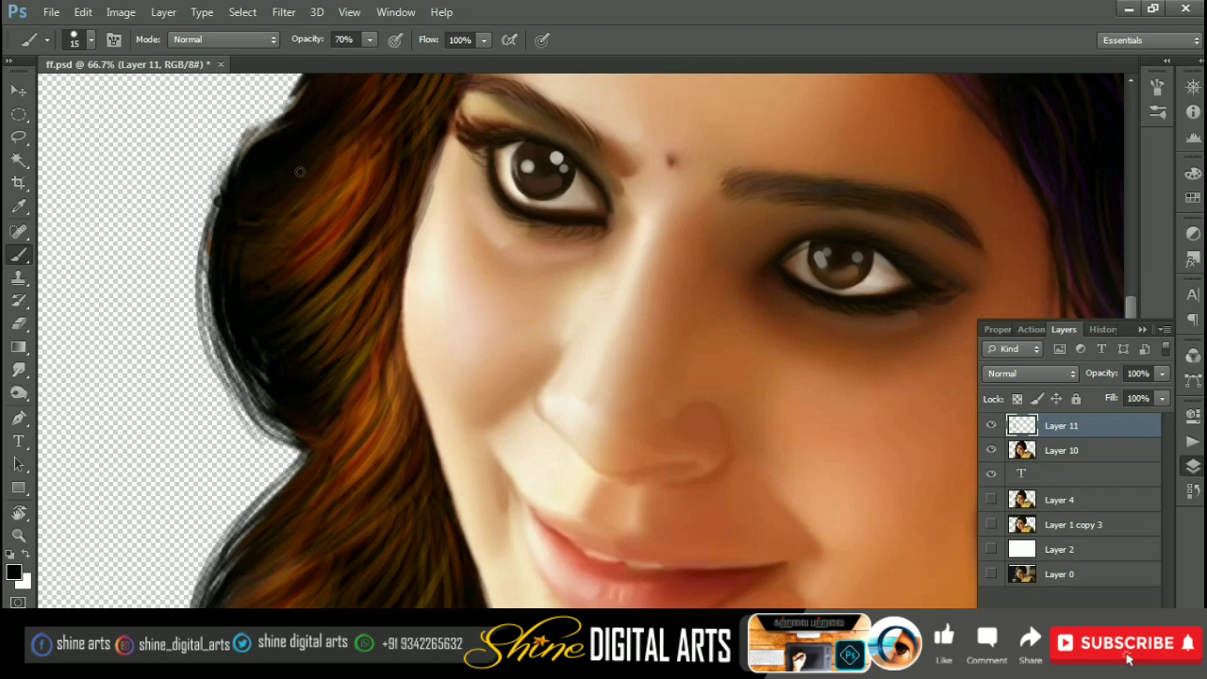
pyautogui.scroll(4, 236, 302)
pyautogui.moveTo(174, 378)
pyautogui.mouseDown()
pyautogui.moveTo(246, 313)
pyautogui.moveTo(163, 438)
pyautogui.mouseUp()
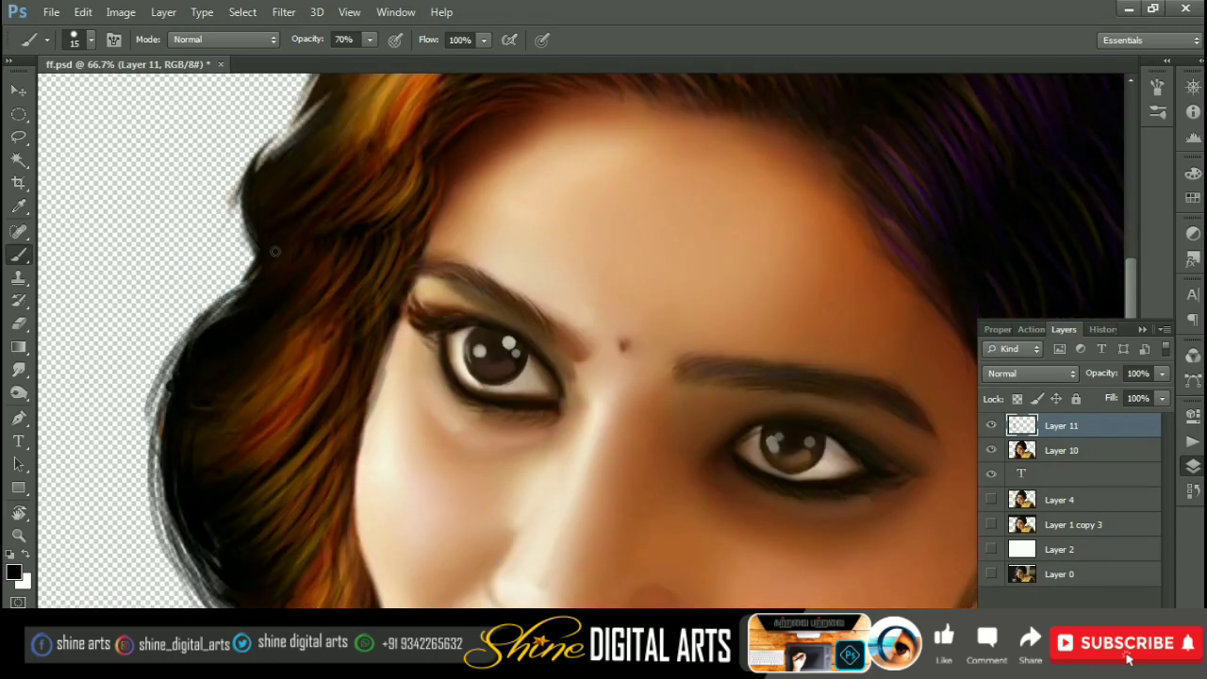
pyautogui.scroll(5, 274, 251)
pyautogui.moveTo(163, 366); pyautogui.dragTo(235, 294)
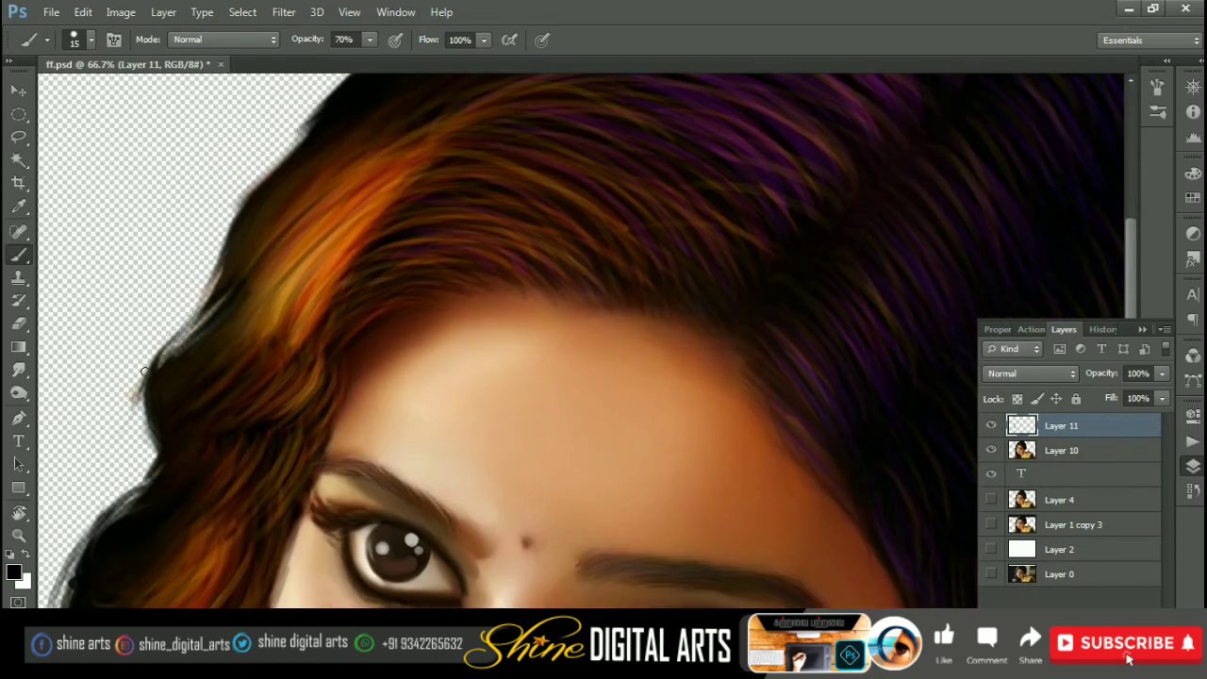
pyautogui.moveTo(143, 371)
pyautogui.mouseDown()
pyautogui.moveTo(159, 458)
pyautogui.moveTo(239, 318)
pyautogui.moveTo(130, 556)
pyautogui.mouseUp()
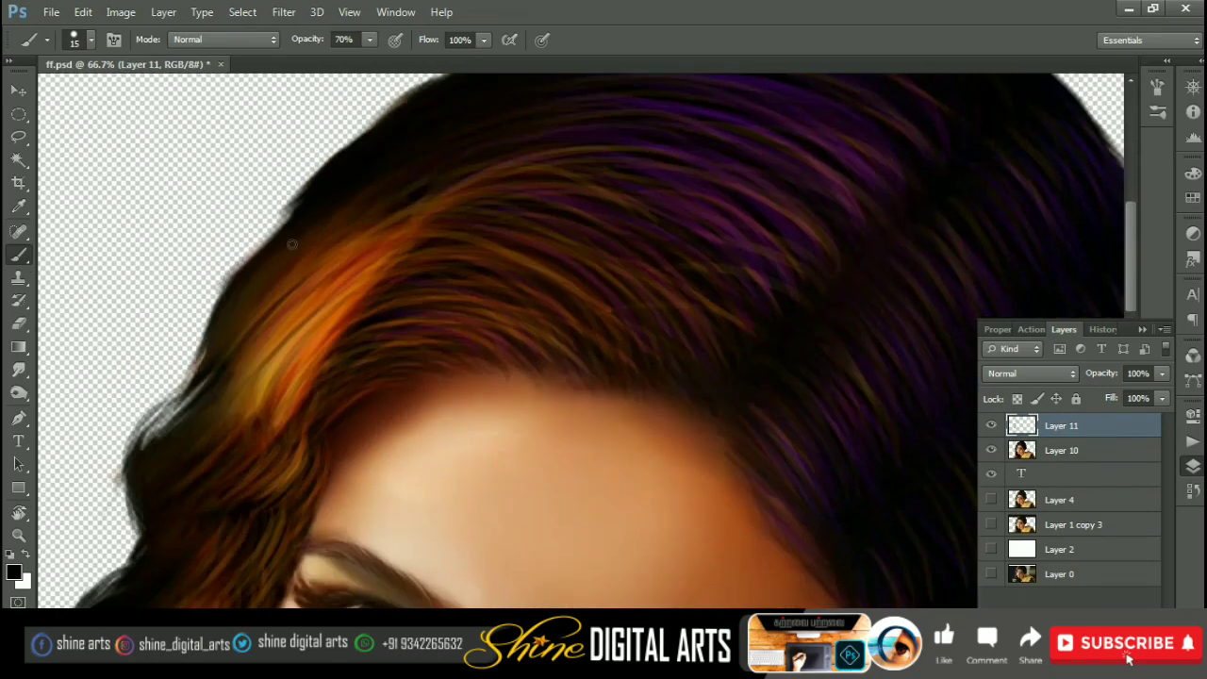
# Step: Continue dark strokes up the left edge and across the crown of the hair
pyautogui.moveTo(289, 217); pyautogui.dragTo(202, 326)
pyautogui.moveTo(226, 283); pyautogui.dragTo(170, 415)
pyautogui.moveTo(245, 311); pyautogui.dragTo(170, 434)
pyautogui.moveTo(492, 169); pyautogui.dragTo(189, 311)
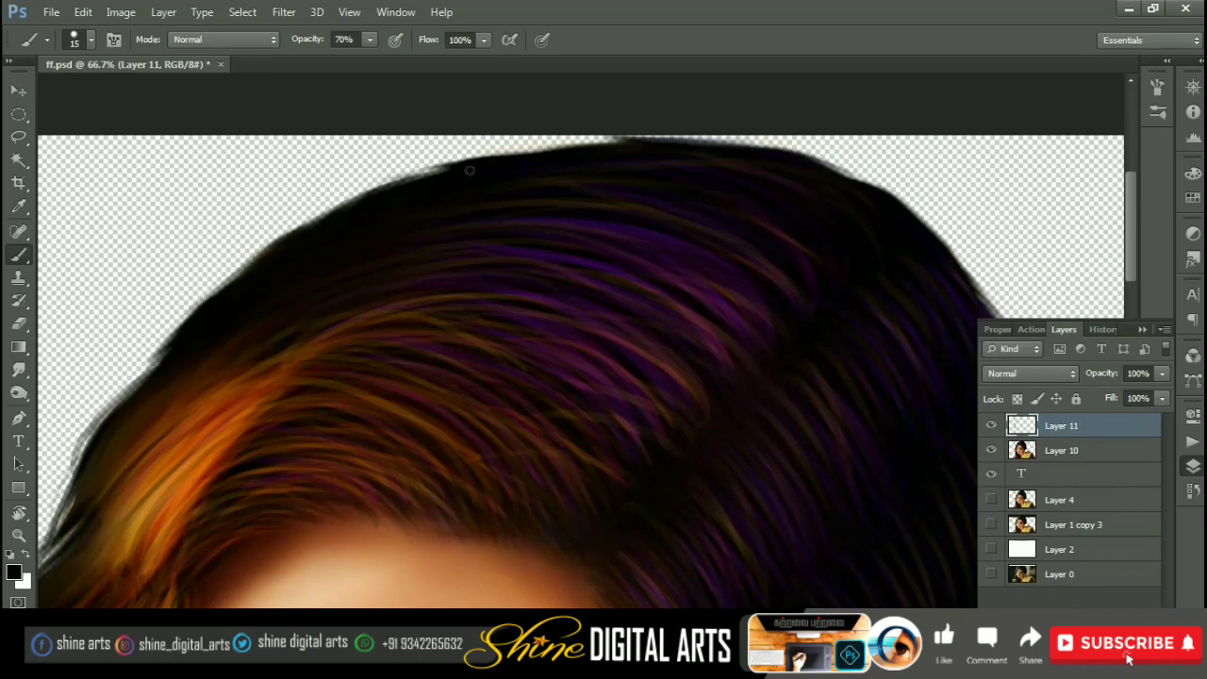
pyautogui.moveTo(453, 168); pyautogui.dragTo(217, 288)
pyautogui.moveTo(405, 175)
pyautogui.mouseDown()
pyautogui.moveTo(162, 348)
pyautogui.moveTo(263, 260)
pyautogui.mouseUp()
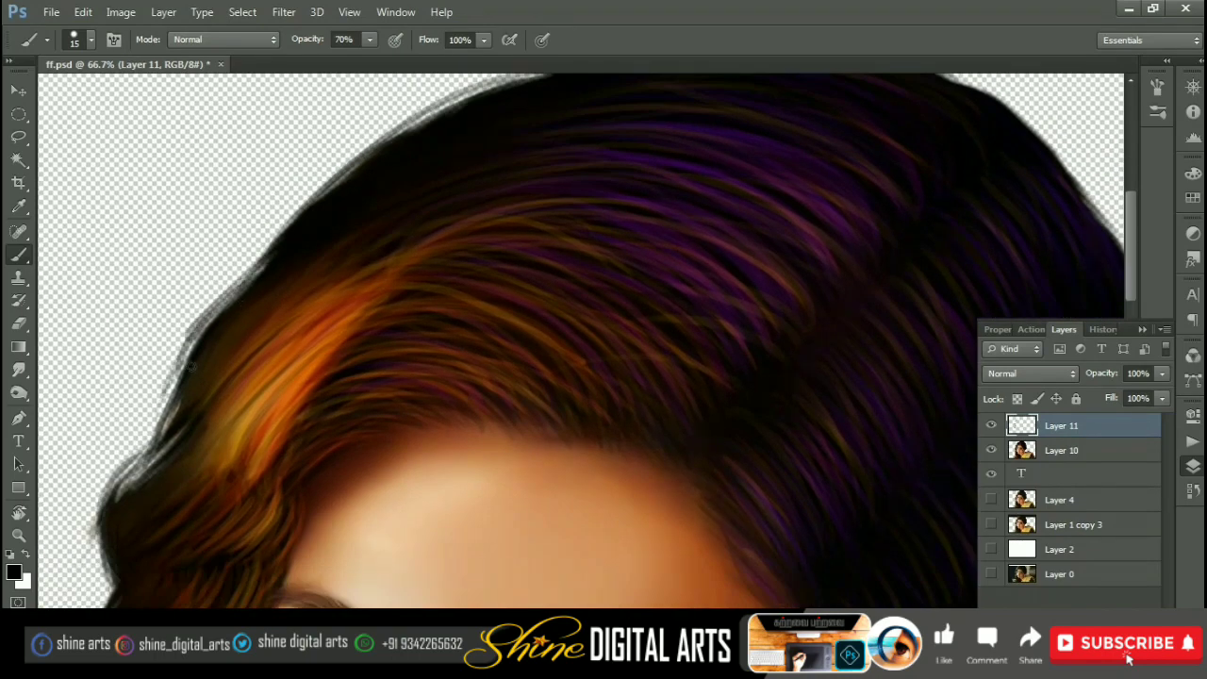
pyautogui.moveTo(184, 377); pyautogui.dragTo(109, 462)
pyautogui.moveTo(399, 211); pyautogui.dragTo(201, 268)
pyautogui.moveTo(382, 180); pyautogui.dragTo(281, 200)
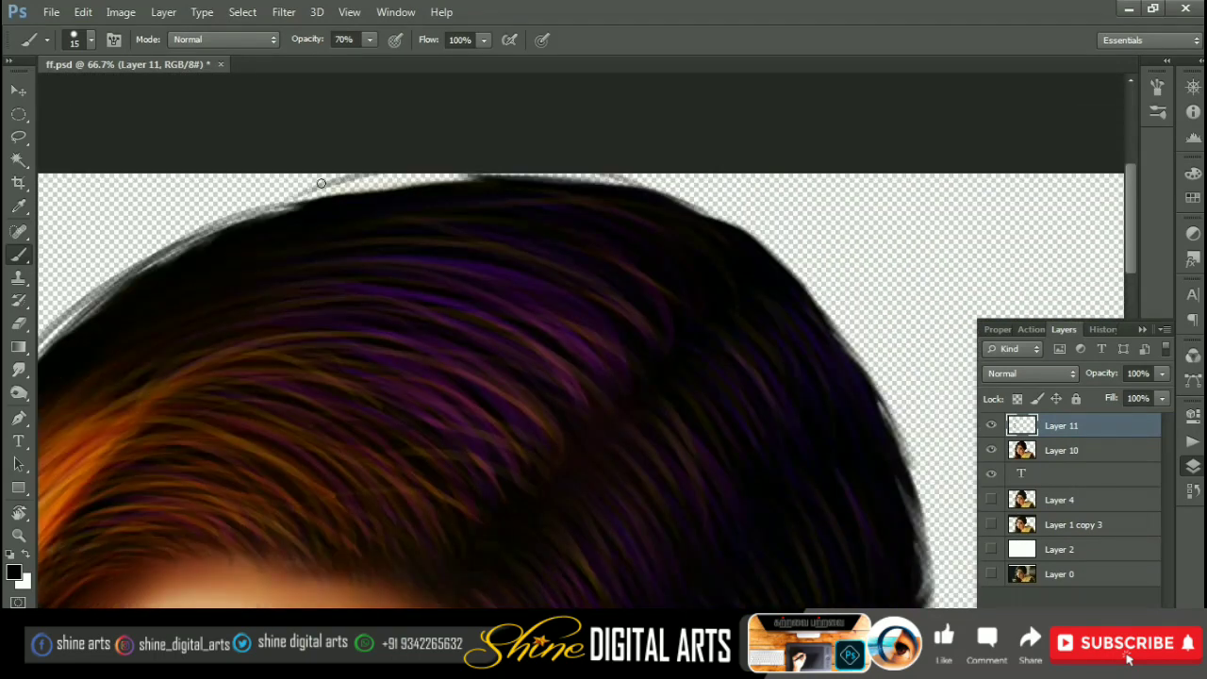
pyautogui.moveTo(476, 175); pyautogui.dragTo(212, 231)
pyautogui.moveTo(411, 185)
pyautogui.mouseDown()
pyautogui.moveTo(191, 263)
pyautogui.moveTo(330, 198)
pyautogui.mouseUp()
pyautogui.moveTo(481, 137); pyautogui.dragTo(335, 181)
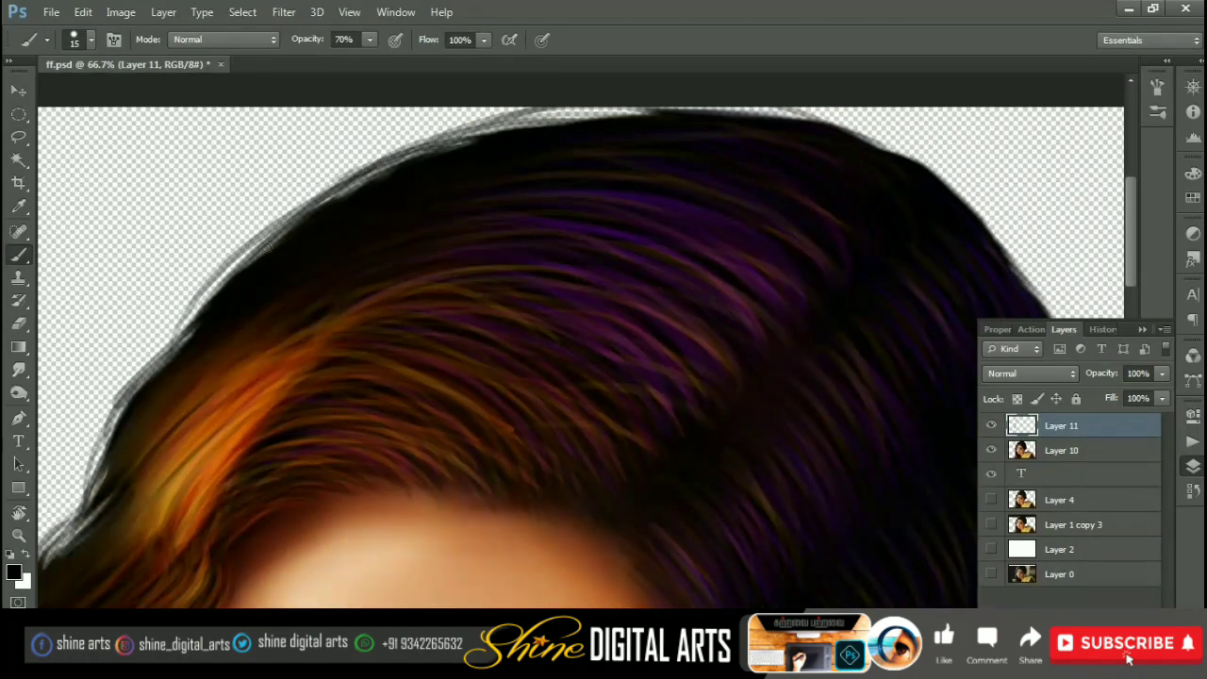
pyautogui.moveTo(411, 160); pyautogui.dragTo(224, 280)
# Step: Darken the top-right and right outer edges of the hair with dark strokes
pyautogui.moveTo(702, 245); pyautogui.dragTo(579, 336)
pyautogui.moveTo(772, 272); pyautogui.dragTo(464, 172)
pyautogui.moveTo(650, 228)
pyautogui.mouseDown()
pyautogui.moveTo(760, 360)
pyautogui.moveTo(717, 292)
pyautogui.mouseUp()
pyautogui.moveTo(717, 292)
pyautogui.mouseDown()
pyautogui.moveTo(679, 151)
pyautogui.moveTo(736, 406)
pyautogui.mouseUp()
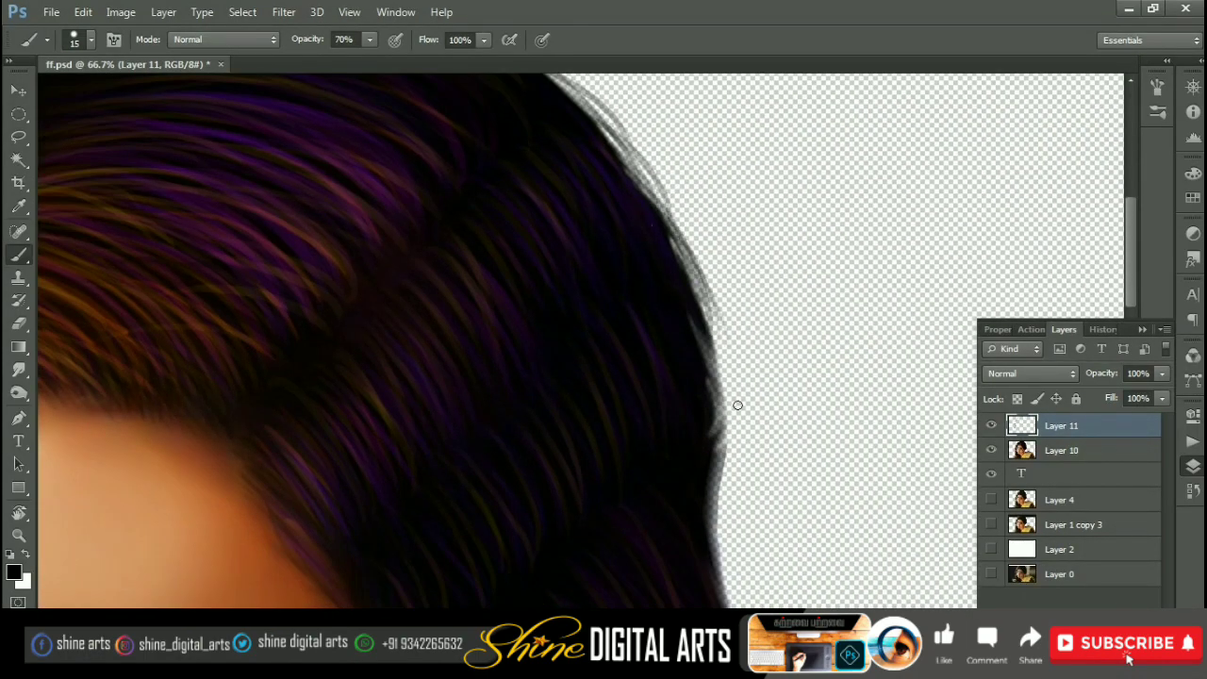
pyautogui.moveTo(688, 260); pyautogui.dragTo(726, 359)
pyautogui.moveTo(726, 358)
pyautogui.mouseDown()
pyautogui.moveTo(679, 150)
pyautogui.moveTo(670, 198)
pyautogui.moveTo(683, 311)
pyautogui.moveTo(671, 151)
pyautogui.moveTo(676, 219)
pyautogui.mouseUp()
# Step: Paint dark strands along the right hair edge and flyaways curving past the ear
pyautogui.moveTo(672, 270); pyautogui.dragTo(683, 91)
pyautogui.moveTo(679, 189); pyautogui.dragTo(675, 377)
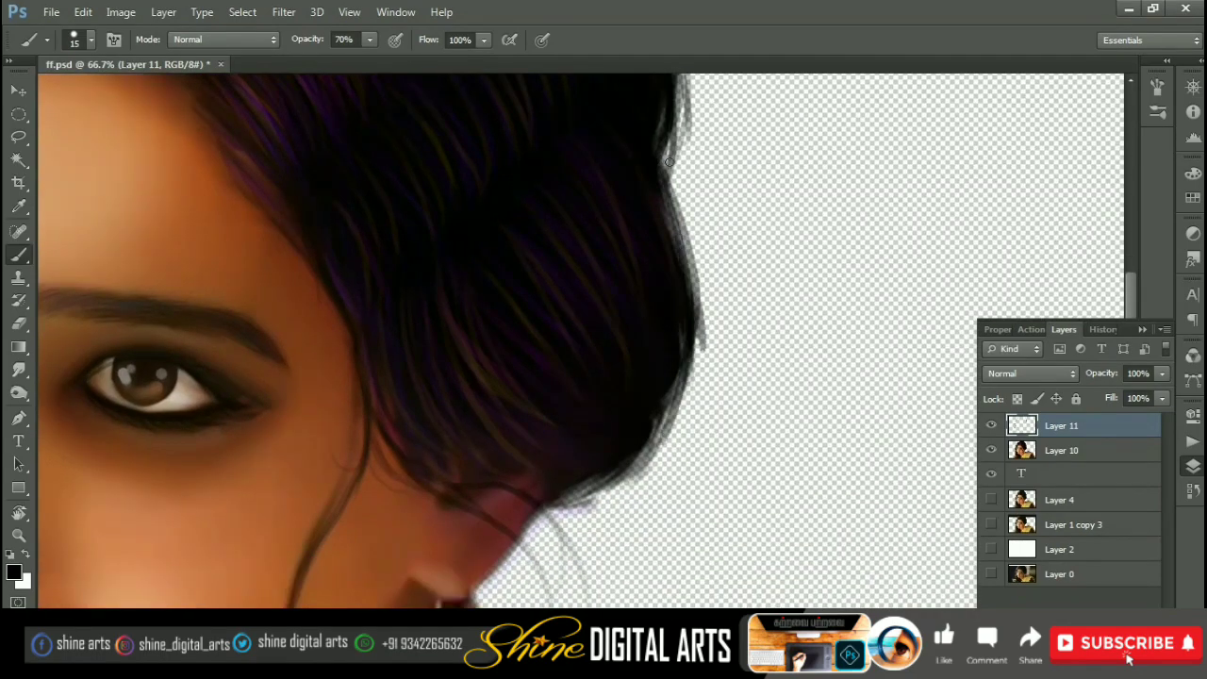
pyautogui.moveTo(698, 170); pyautogui.dragTo(670, 444)
pyautogui.moveTo(679, 378); pyautogui.dragTo(679, 240)
pyautogui.moveTo(660, 359)
pyautogui.mouseDown()
pyautogui.moveTo(688, 200)
pyautogui.moveTo(573, 418)
pyautogui.mouseUp()
pyautogui.moveTo(603, 547); pyautogui.dragTo(671, 337)
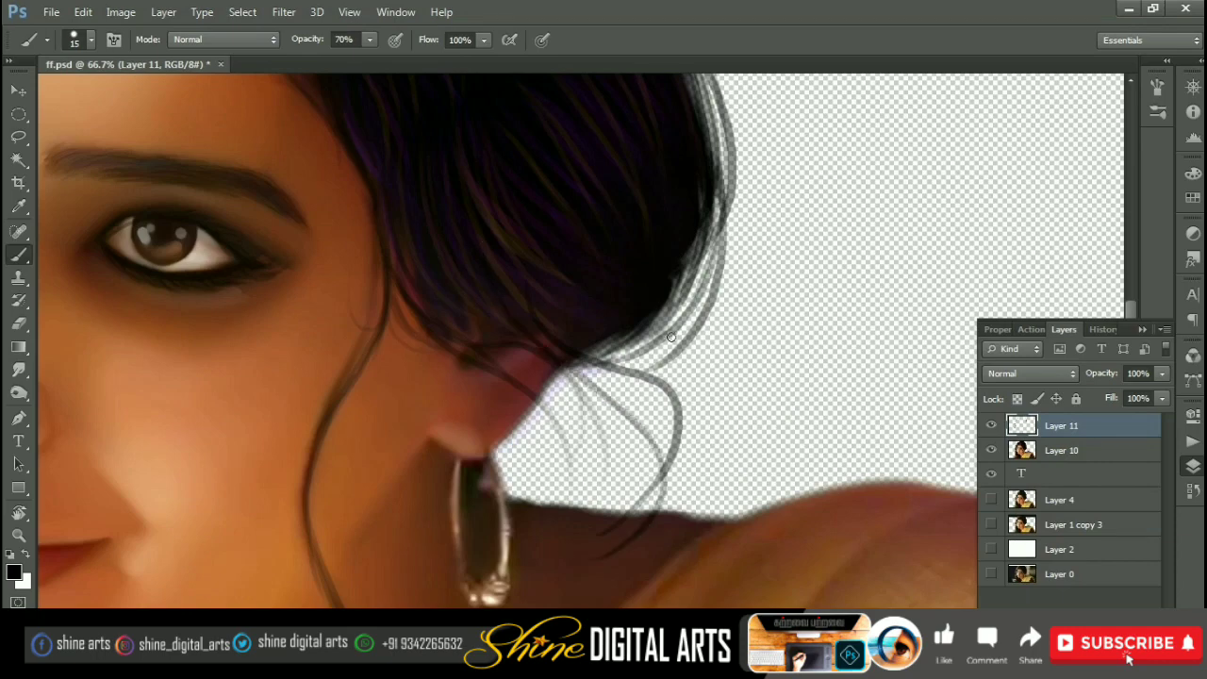
# Step: Zoom out to 33.3%, review the portrait, and undo the stray strand over the shoulder
pyautogui.hotkey('ctrl', '-')
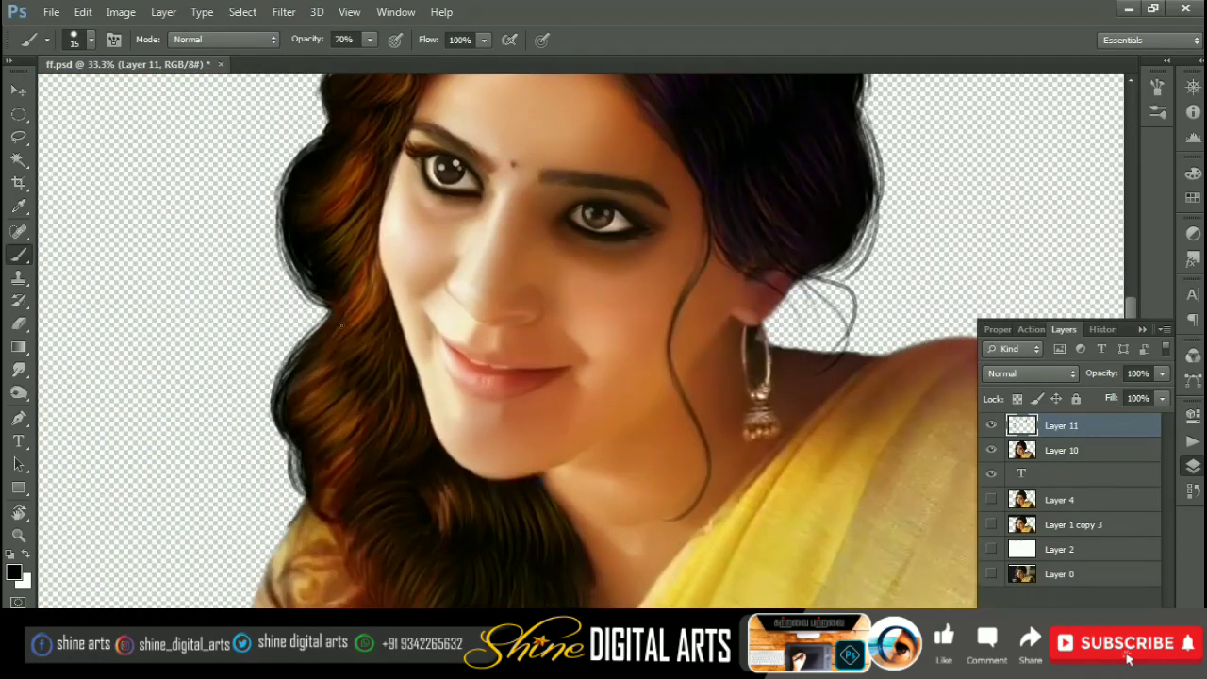
pyautogui.moveTo(566, 283); pyautogui.dragTo(576, 408)
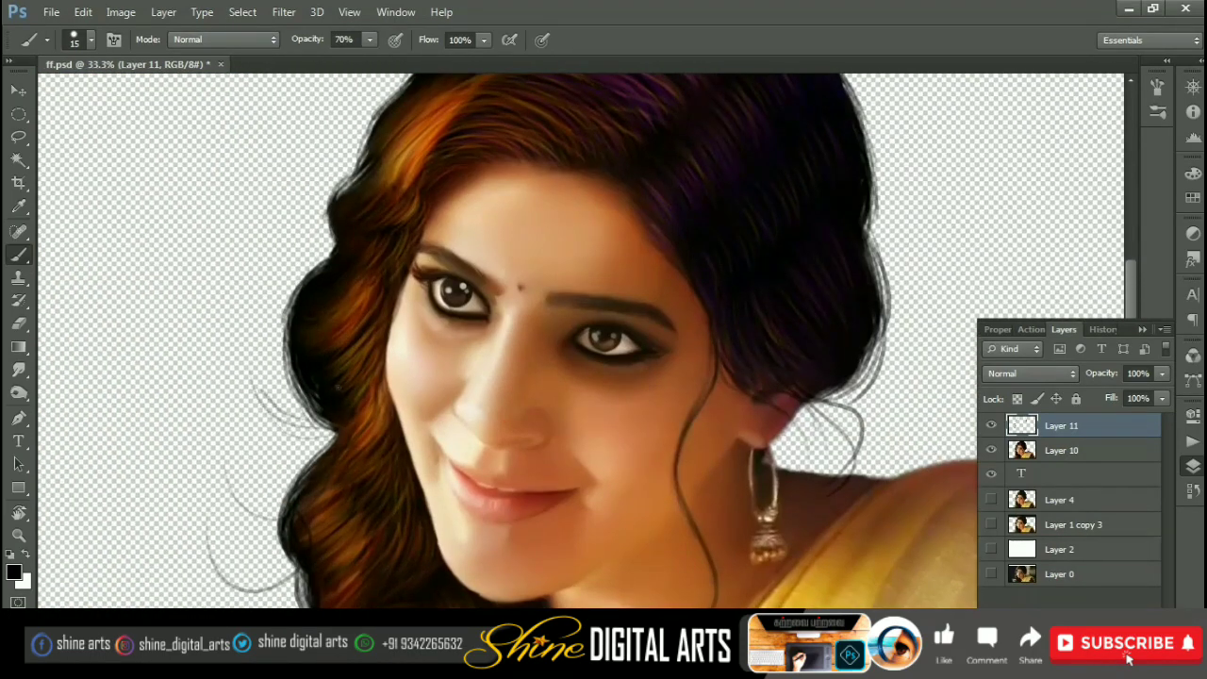
pyautogui.moveTo(362, 240); pyautogui.dragTo(315, 380)
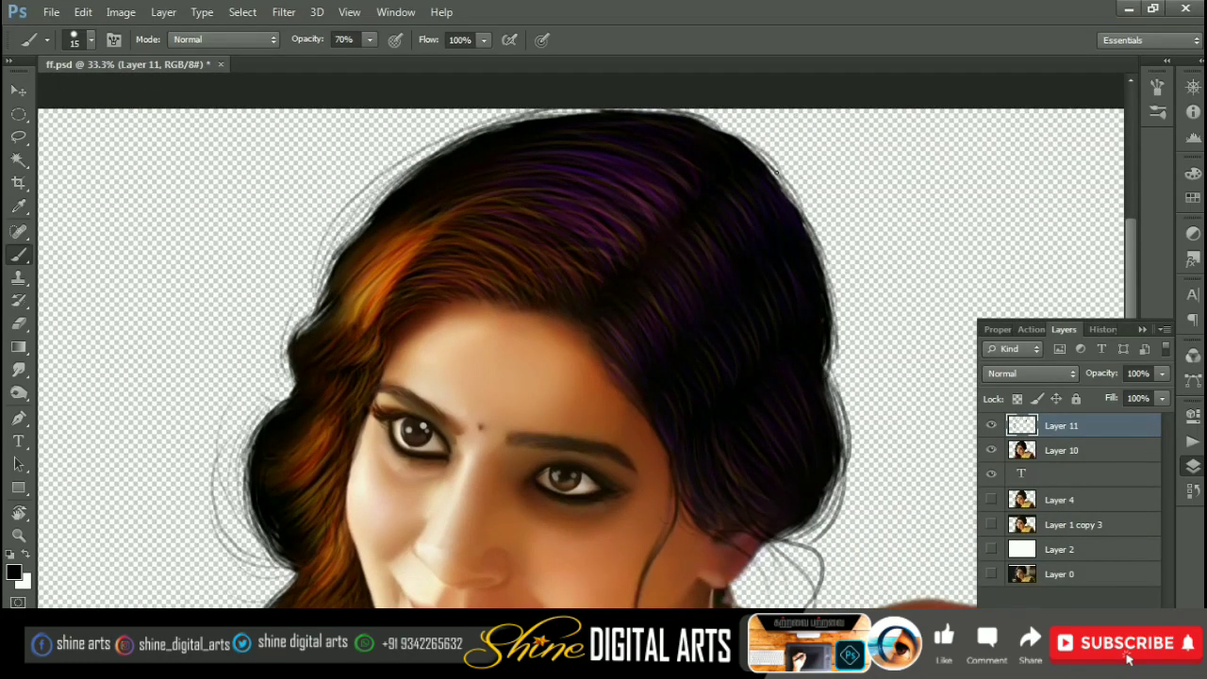
pyautogui.moveTo(813, 353); pyautogui.dragTo(784, 149)
pyautogui.moveTo(793, 351); pyautogui.dragTo(750, 242)
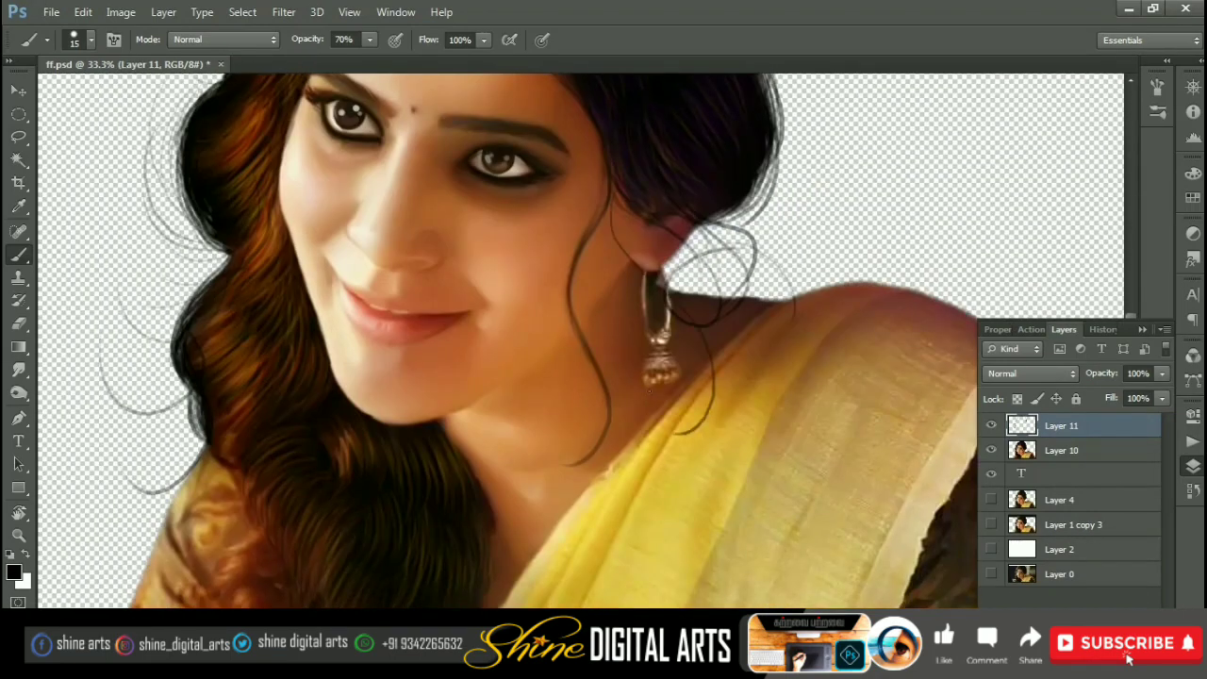
pyautogui.moveTo(752, 168); pyautogui.dragTo(900, 100)
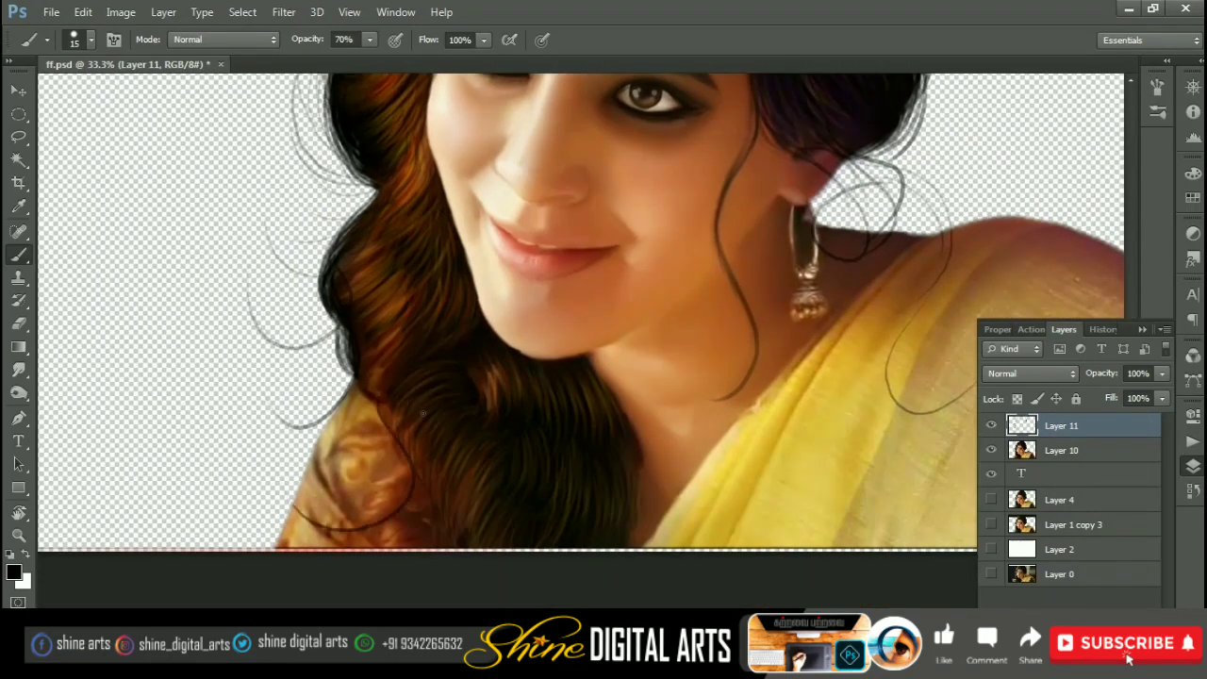
pyautogui.hotkey('ctrl', 'z')
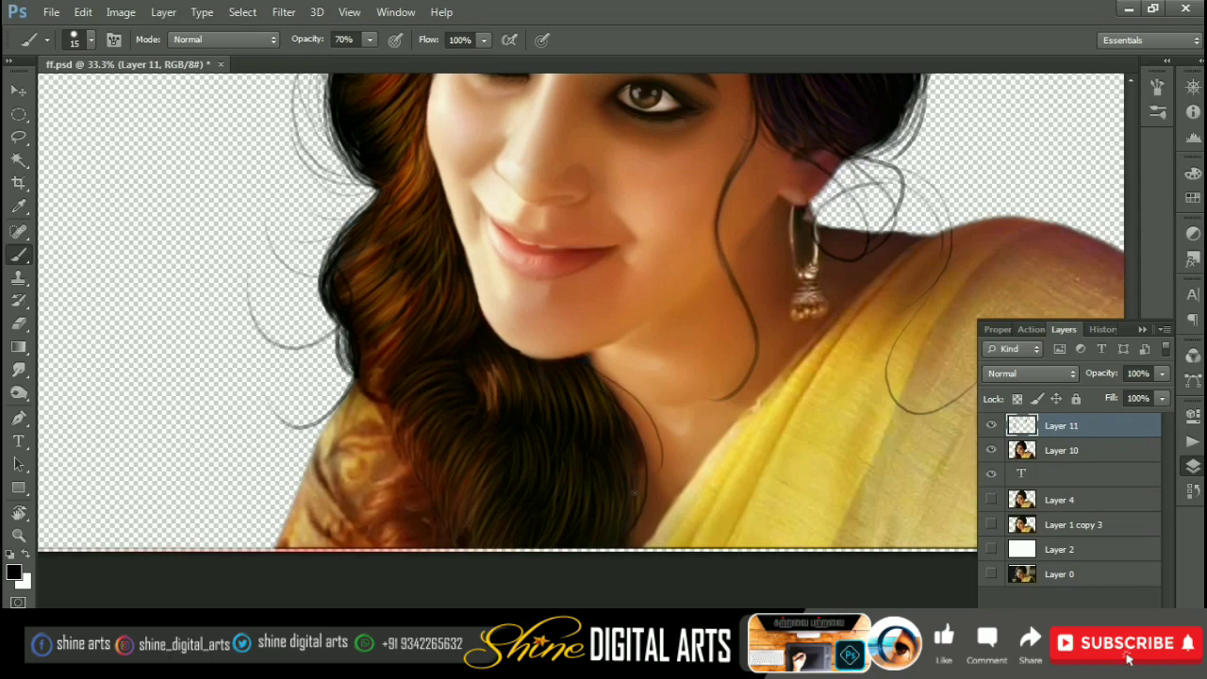
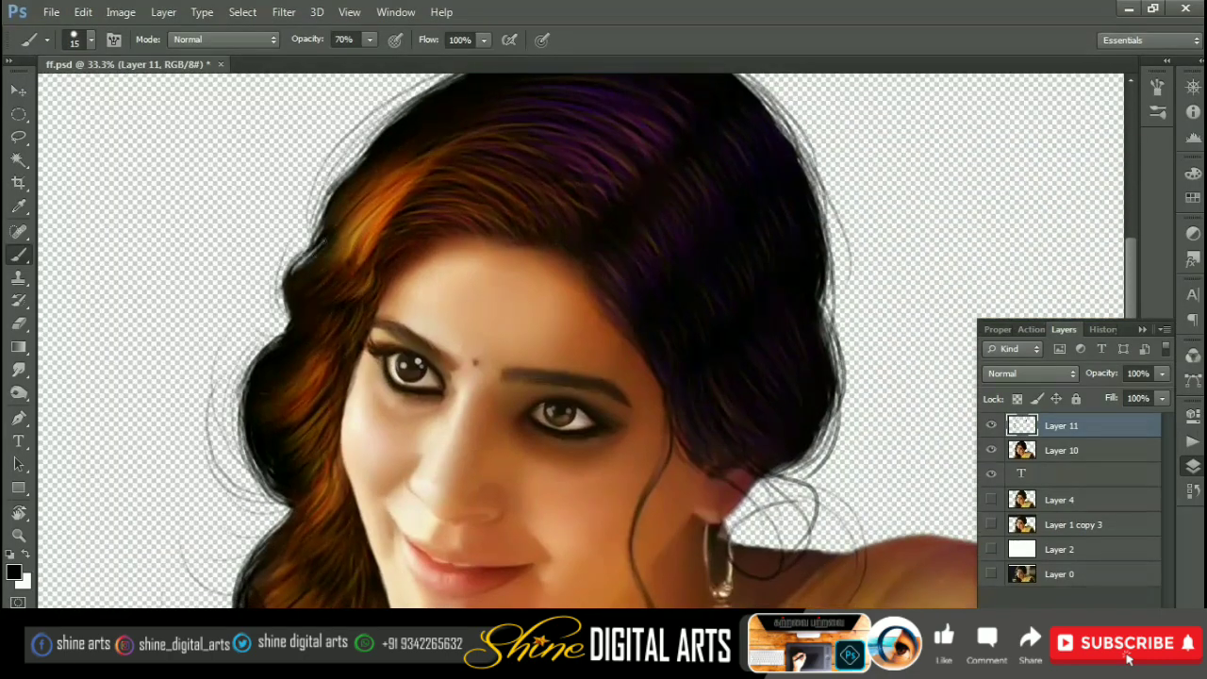
# Step: Add a new layer, Layer 12, for painting hair strands
pyautogui.hotkey('ctrl', '-')
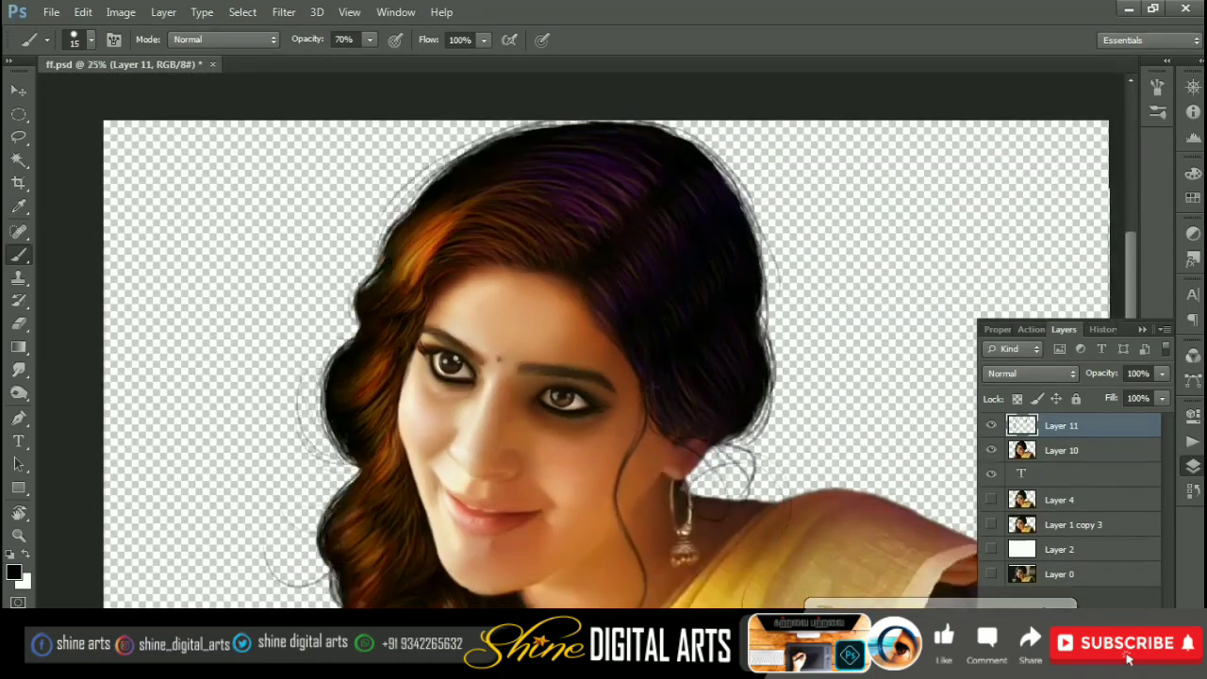
pyautogui.press('v')
pyautogui.hotkey('ctrl', 'shift', 'n')
pyautogui.press('Return')
pyautogui.press('z')
pyautogui.click(410, 396)
pyautogui.click(329, 305)
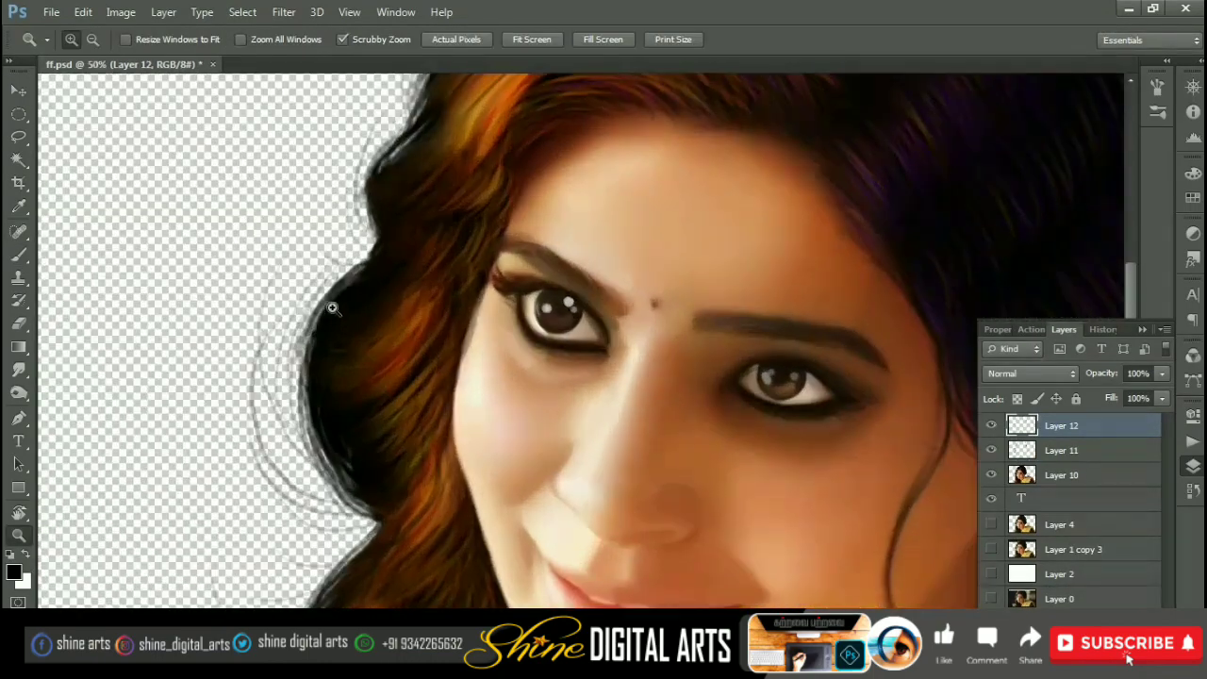
pyautogui.press('b')
# Step: Set the colours to red and orange, with orange as the painting colour
pyautogui.click(13, 571)
pyautogui.click(787, 148)
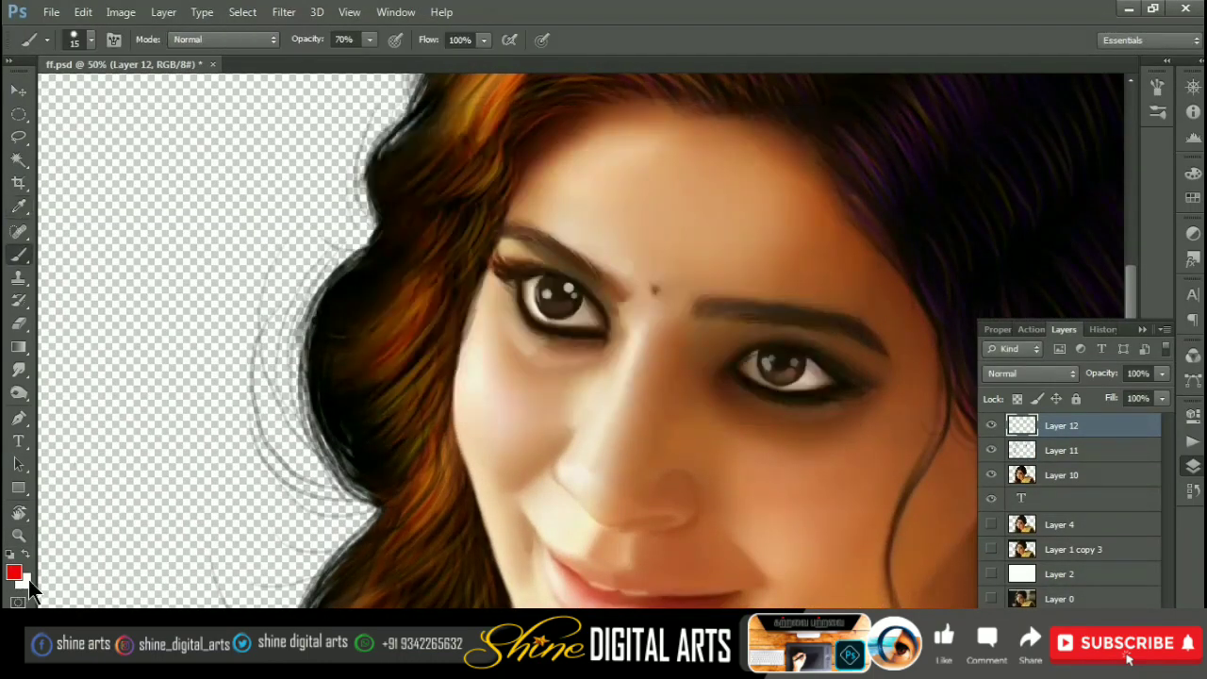
pyautogui.click(22, 581)
pyautogui.click(549, 202)
pyautogui.click(592, 168)
pyautogui.press('Return')
# Step: Paint thin orange-brown strands across the upper hair, redoing one misplaced stroke
pyautogui.hotkey('ctrl', '+')
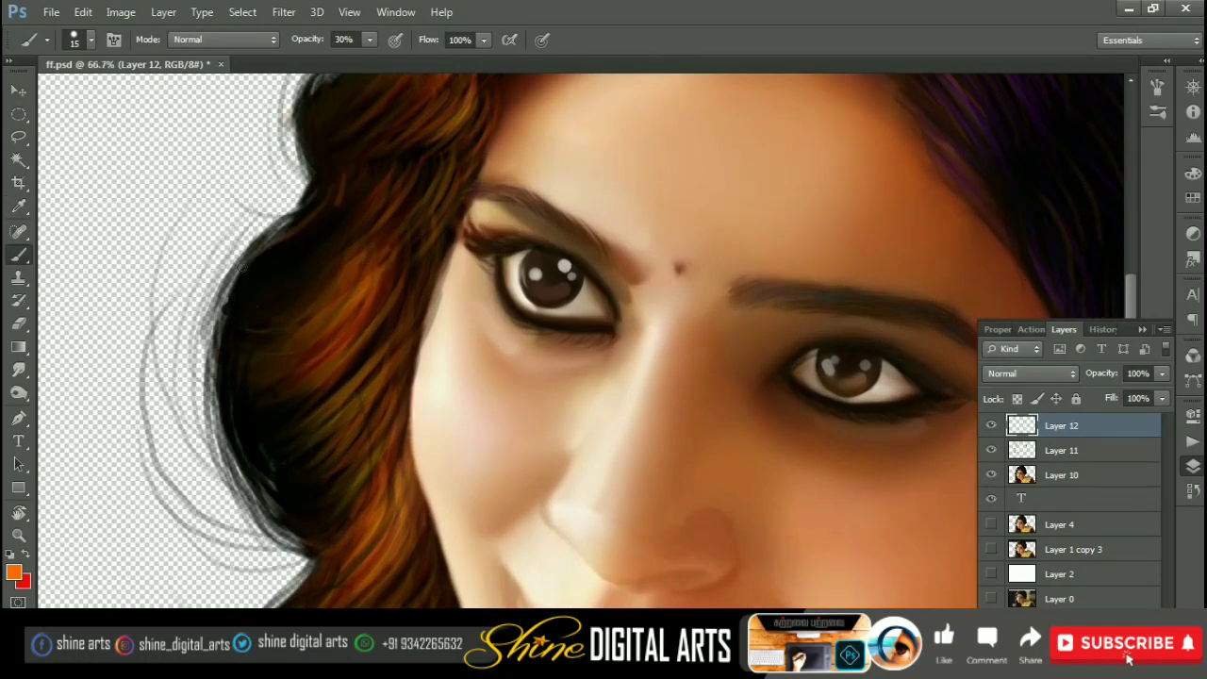
pyautogui.scroll(-1, 256, 315)
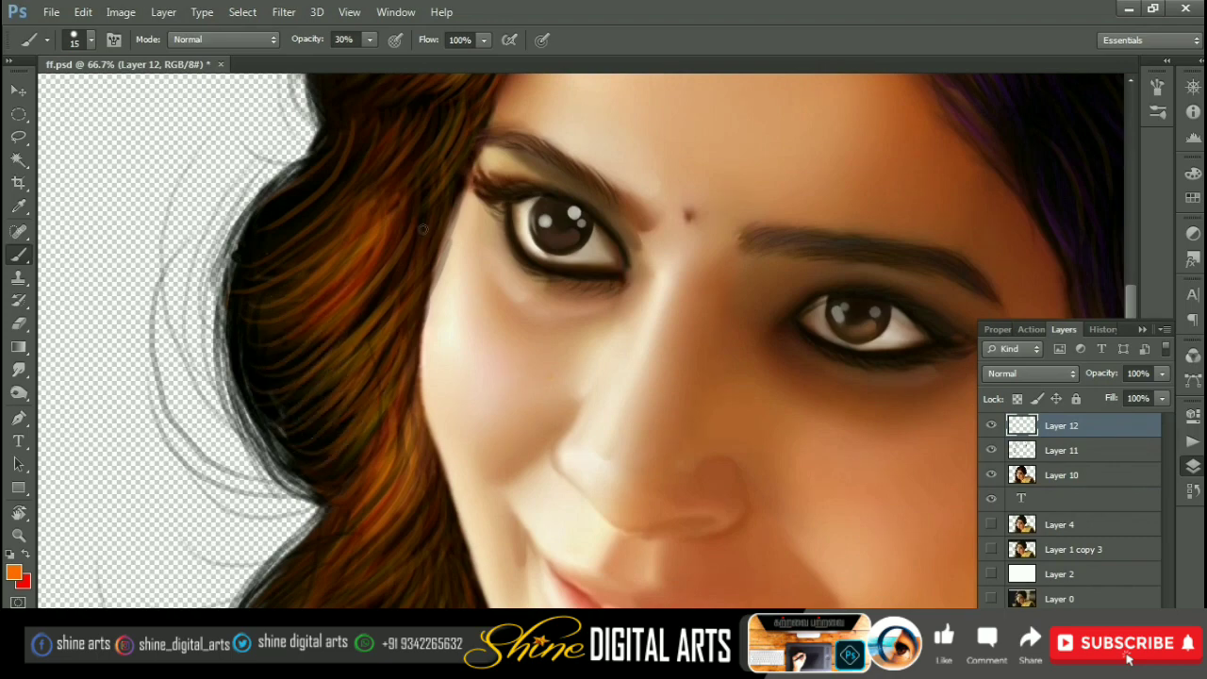
pyautogui.scroll(3, 421, 229)
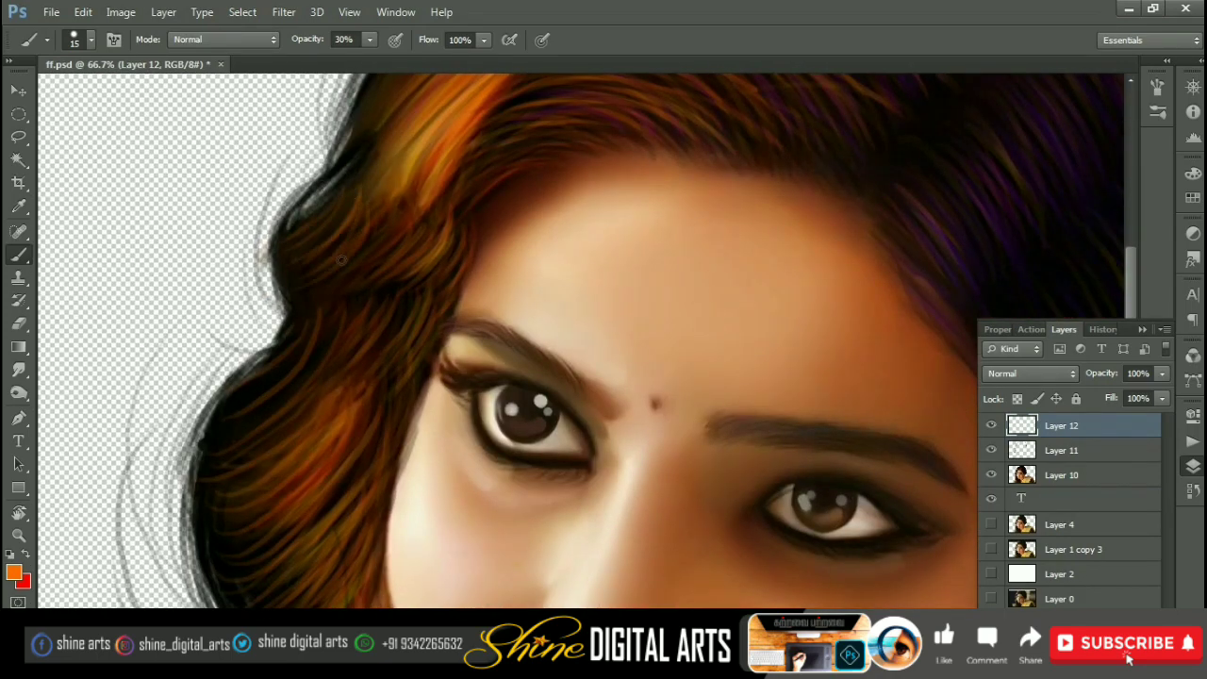
pyautogui.moveTo(417, 212); pyautogui.dragTo(360, 304)
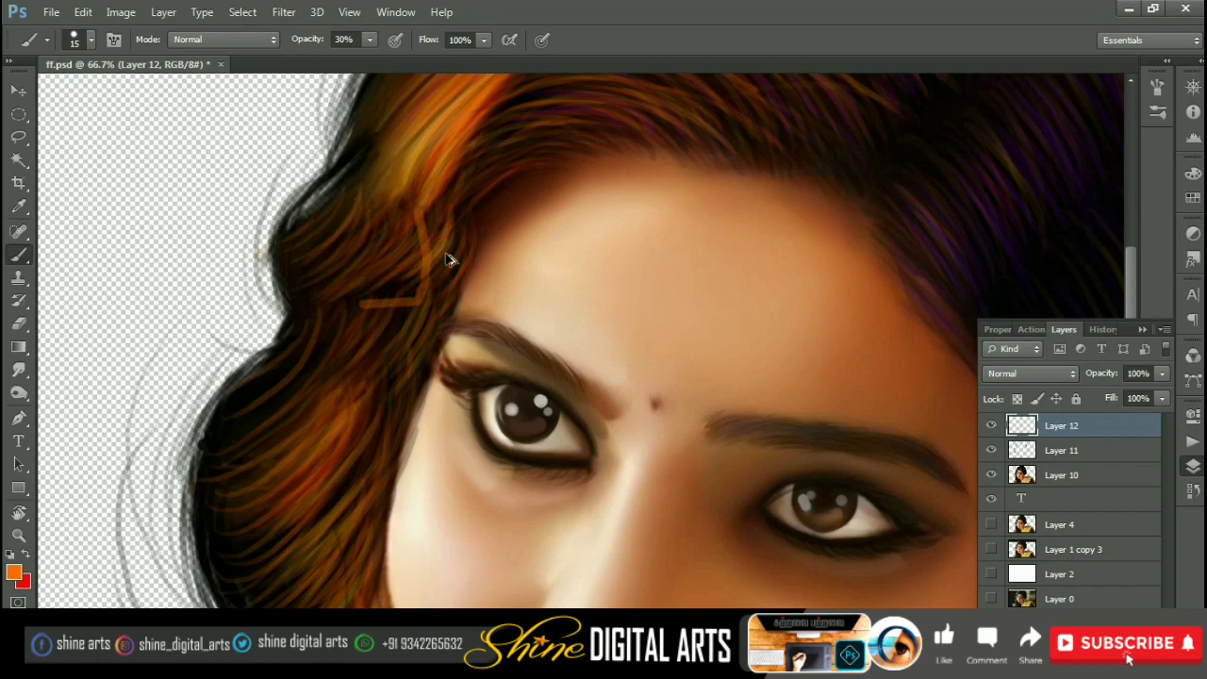
pyautogui.hotkey('ctrl', 'z')
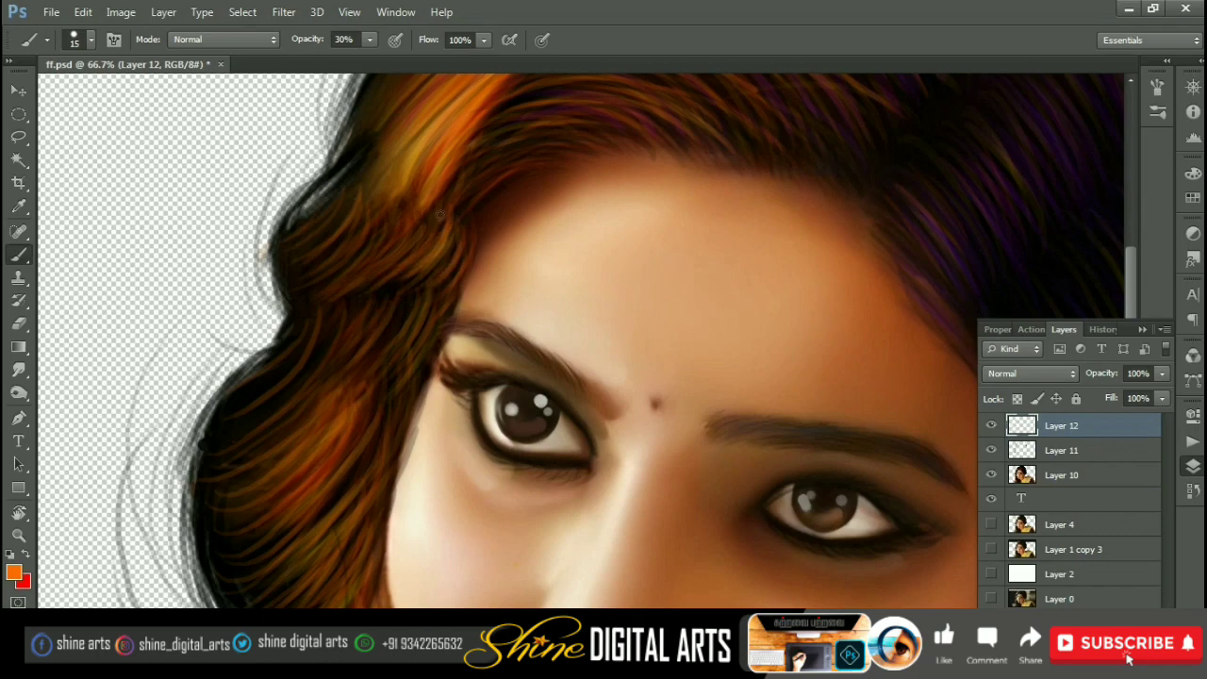
pyautogui.scroll(3, 348, 215)
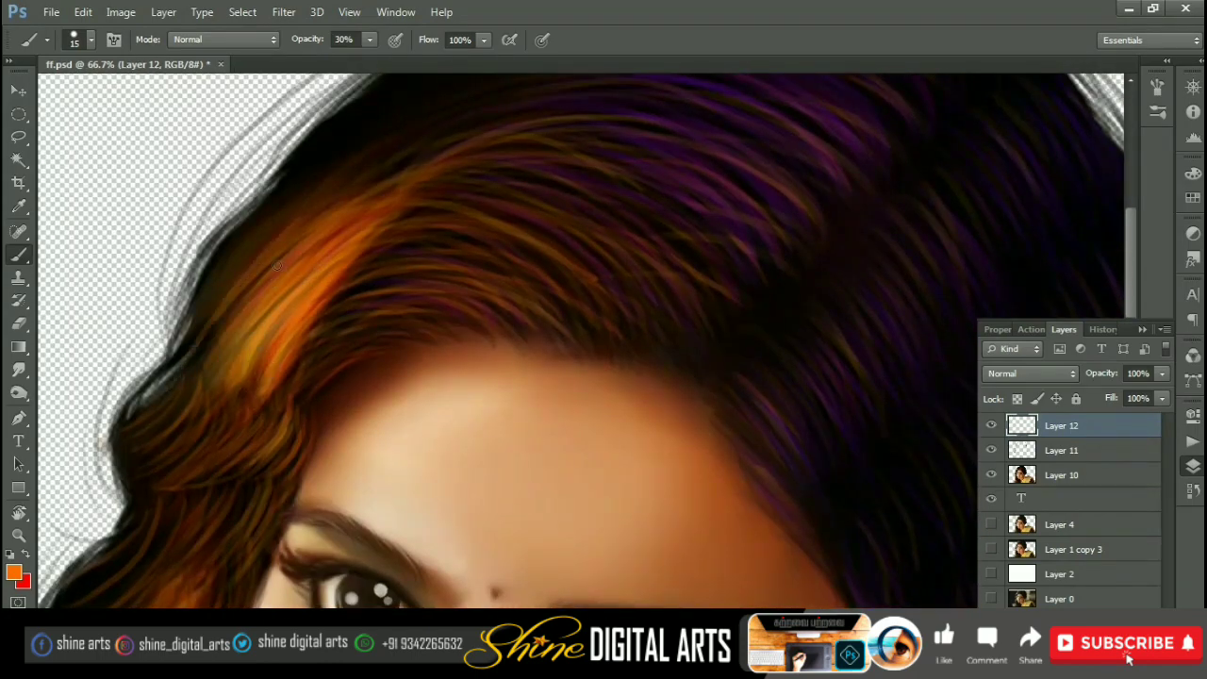
pyautogui.scroll(-1, 283, 273)
pyautogui.scroll(1, 415, 232)
pyautogui.moveTo(203, 287)
pyautogui.mouseDown()
pyautogui.moveTo(438, 209)
pyautogui.moveTo(429, 184)
pyautogui.mouseUp()
pyautogui.moveTo(160, 274); pyautogui.dragTo(481, 149)
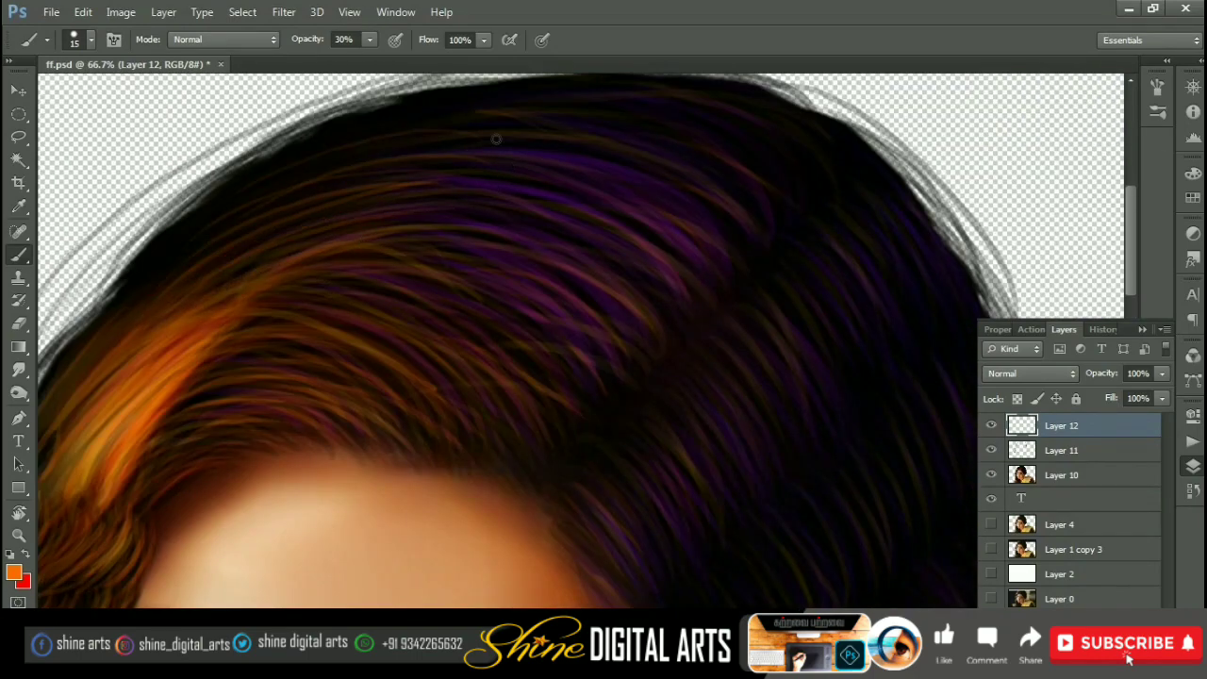
# Step: Scroll around the portrait to review the newly painted hair strands
pyautogui.scroll(1, 497, 139)
pyautogui.hscroll(2, 600, 174)
pyautogui.scroll(1, 424, 167)
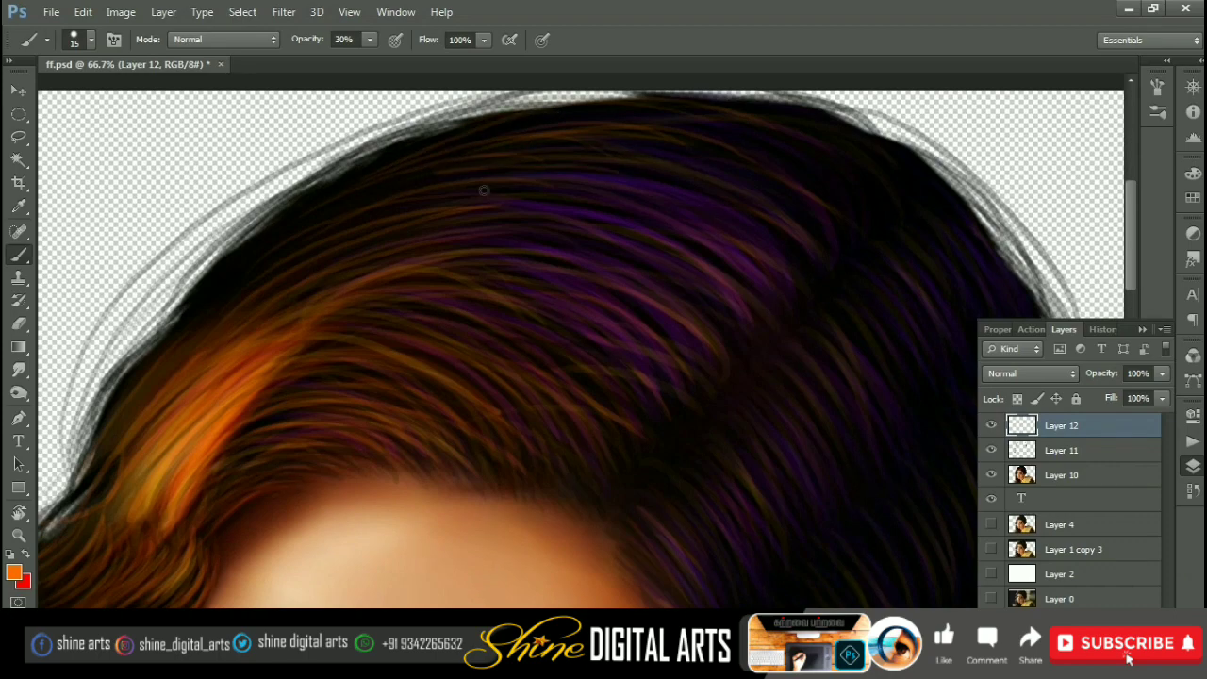
pyautogui.scroll(-2, 613, 142)
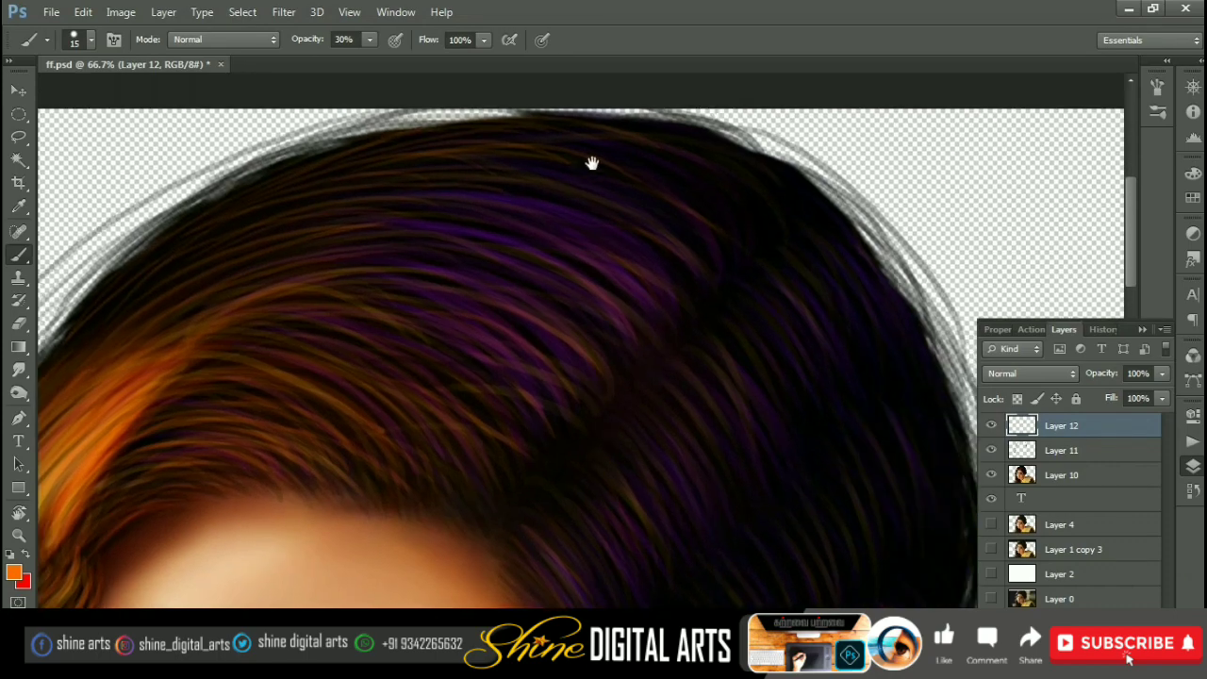
pyautogui.scroll(-2, 566, 161)
pyautogui.scroll(-2, 424, 179)
pyautogui.scroll(-1, 311, 212)
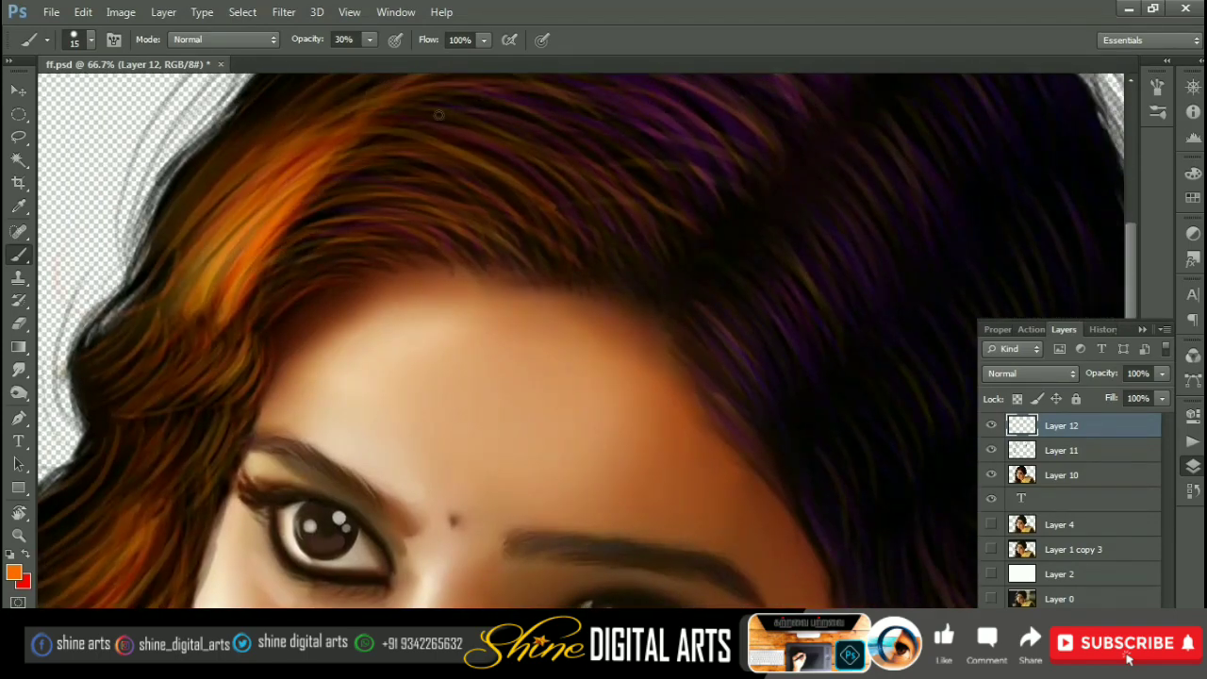
pyautogui.scroll(1, 396, 151)
pyautogui.hscroll(1, 327, 211)
pyautogui.scroll(-1, 227, 300)
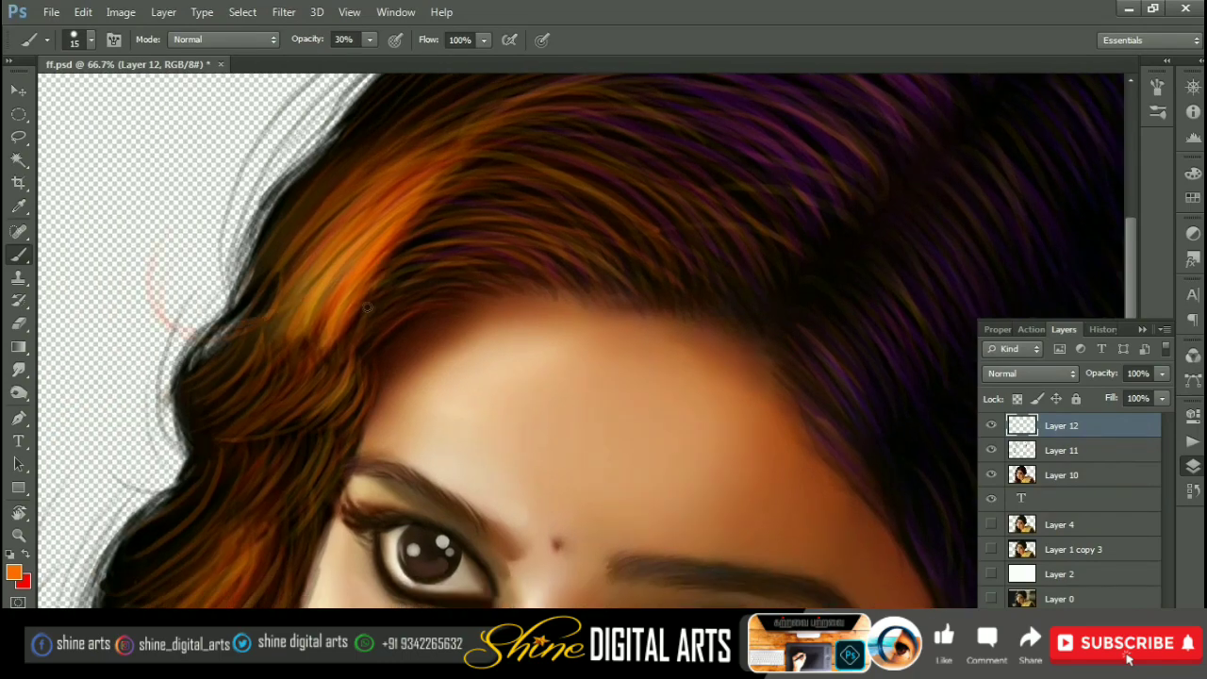
pyautogui.scroll(-1, 226, 300)
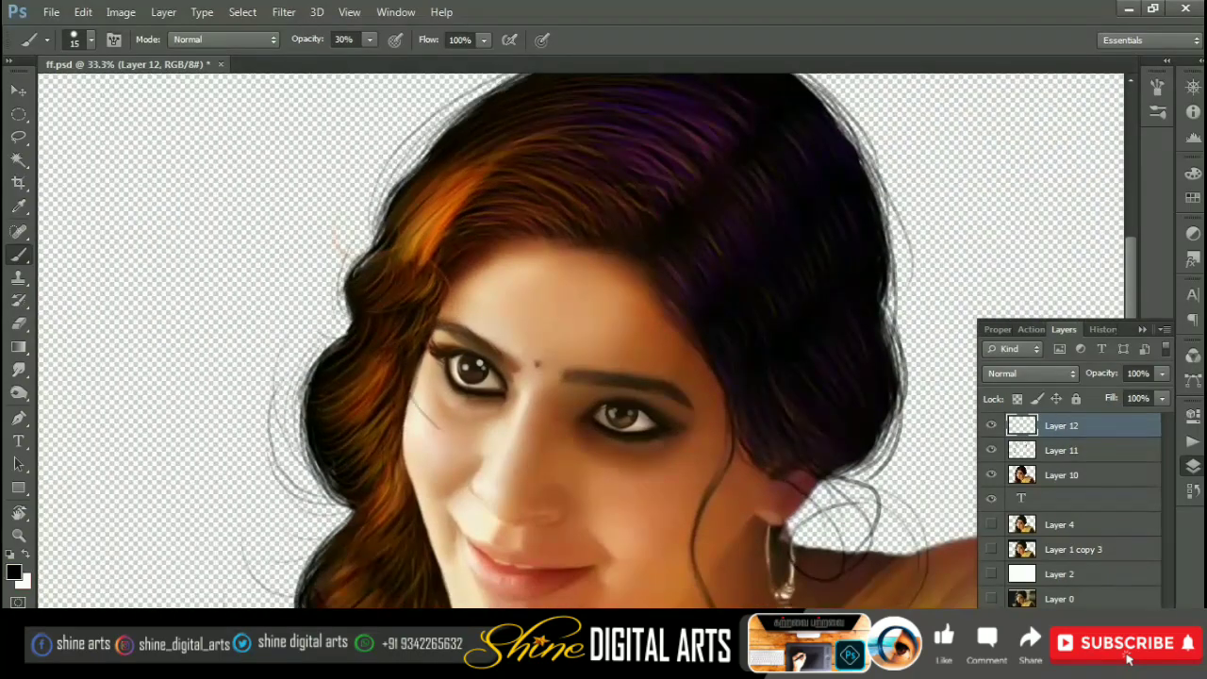
pyautogui.scroll(-2, 389, 336)
pyautogui.hscroll(2, 387, 264)
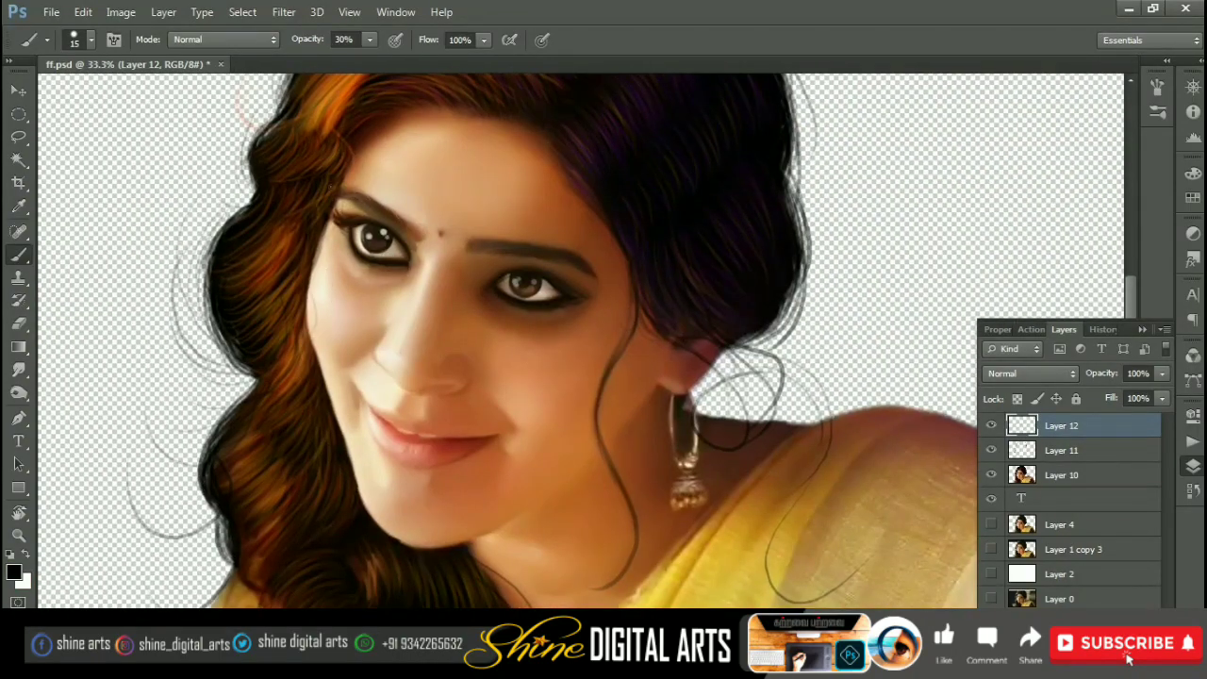
pyautogui.scroll(-1, 569, 261)
pyautogui.hscroll(1, 569, 261)
pyautogui.scroll(-1, 568, 261)
# Step: On Layer 10, darken the bright orange hair highlight with the Burn tool
pyautogui.press('z')
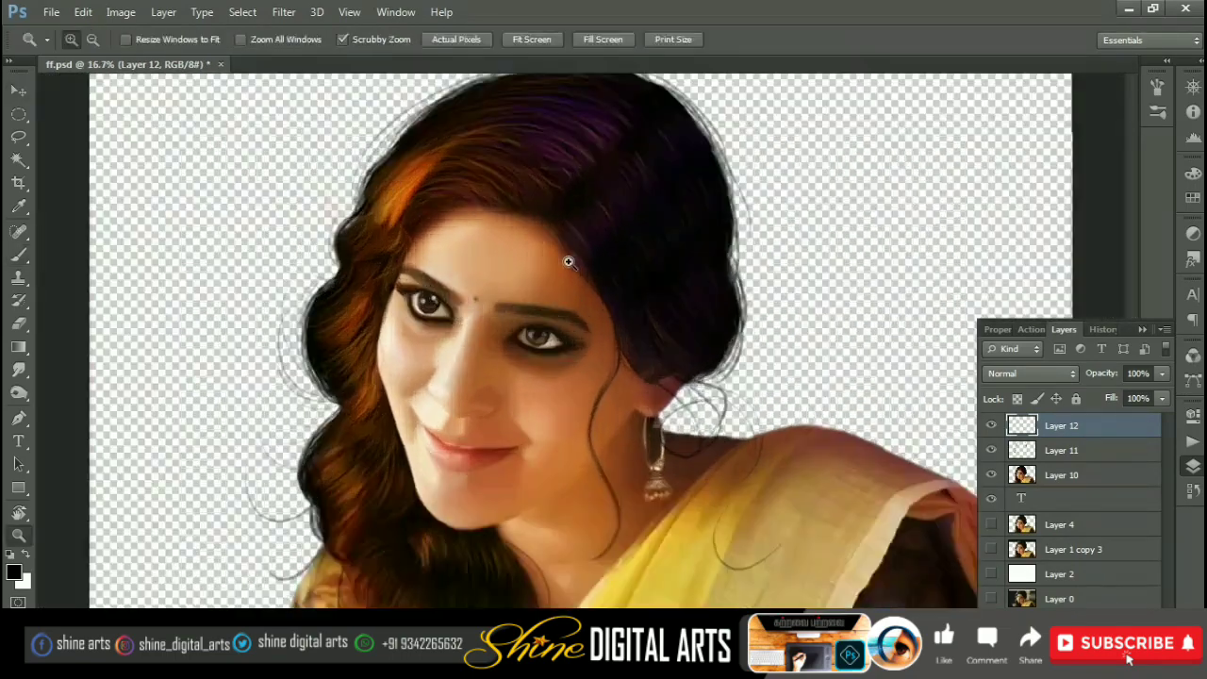
pyautogui.click(569, 261)
pyautogui.click(1059, 525)
pyautogui.click(1061, 474)
pyautogui.press('o')
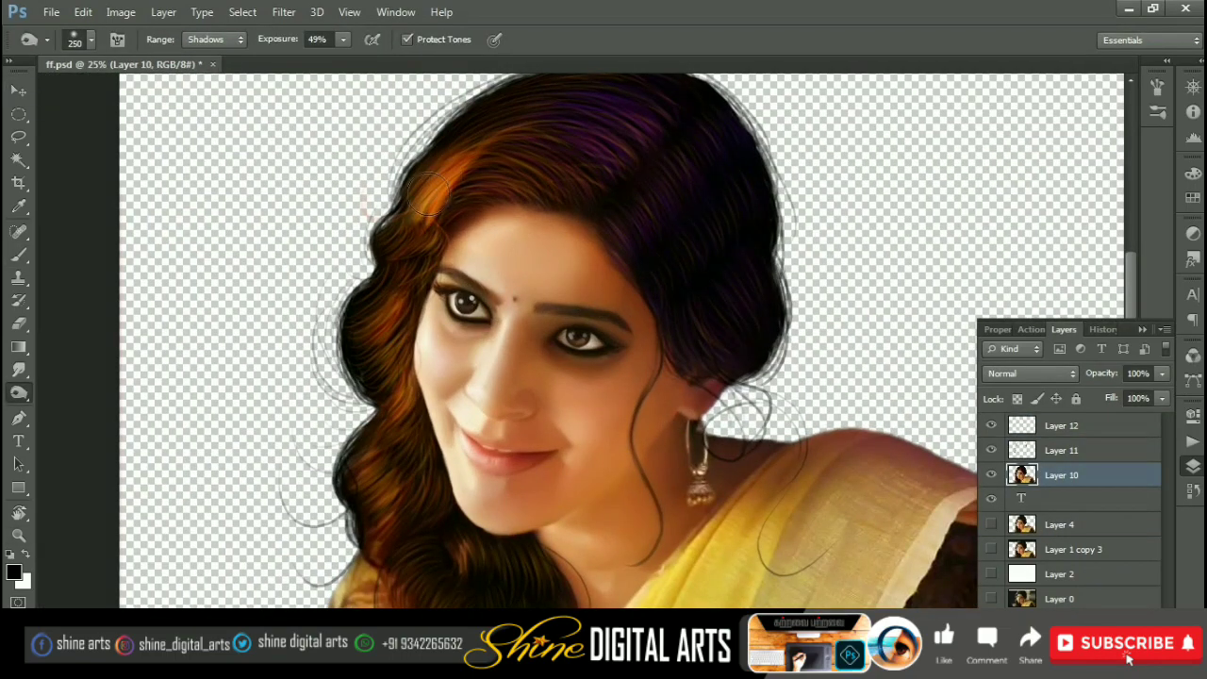
pyautogui.moveTo(428, 193)
pyautogui.mouseDown()
pyautogui.moveTo(472, 189)
pyautogui.moveTo(425, 236)
pyautogui.mouseUp()
# Step: Zoom in on the hair above the forehead and paint darker over the orange highlight
pyautogui.press('s')
pyautogui.press('z')
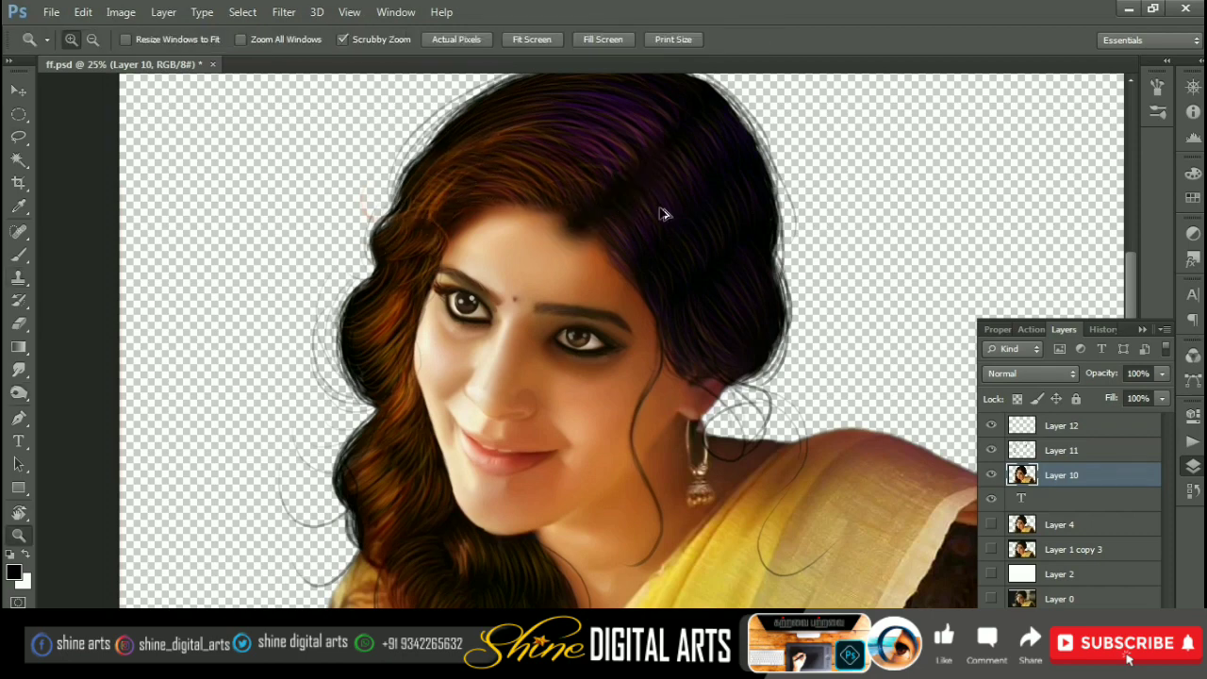
pyautogui.click(467, 200)
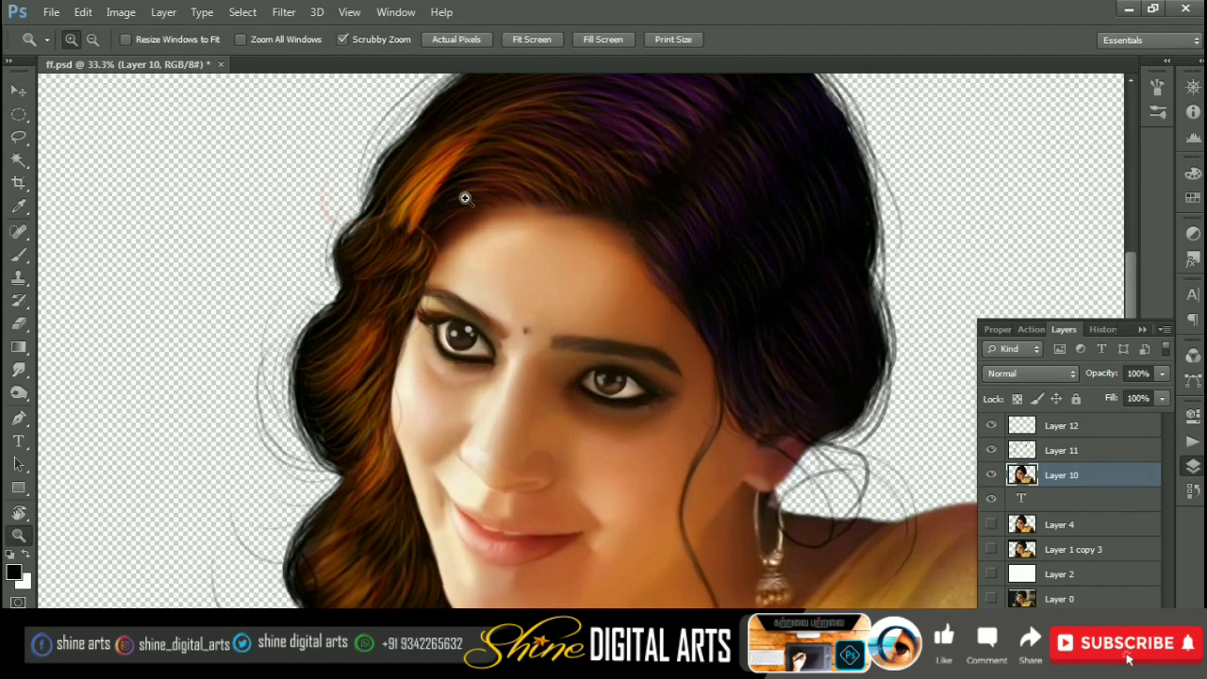
pyautogui.press('b')
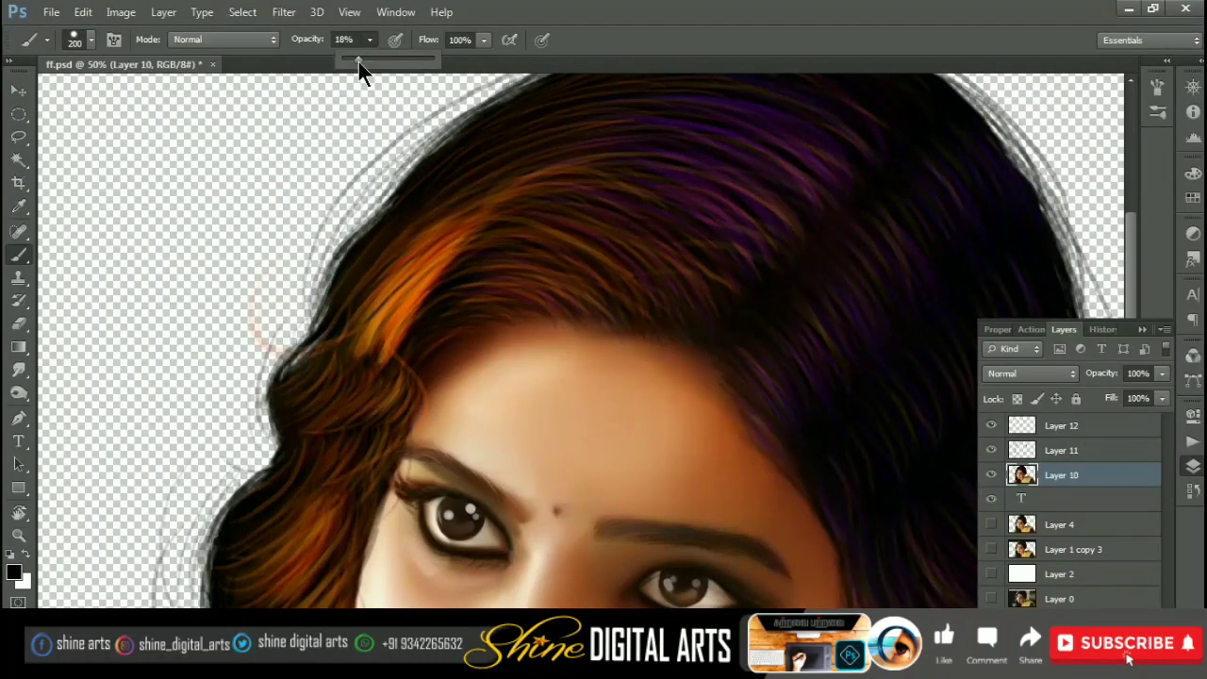
pyautogui.press('F5')
pyautogui.press('[')
pyautogui.moveTo(352, 366); pyautogui.dragTo(438, 278)
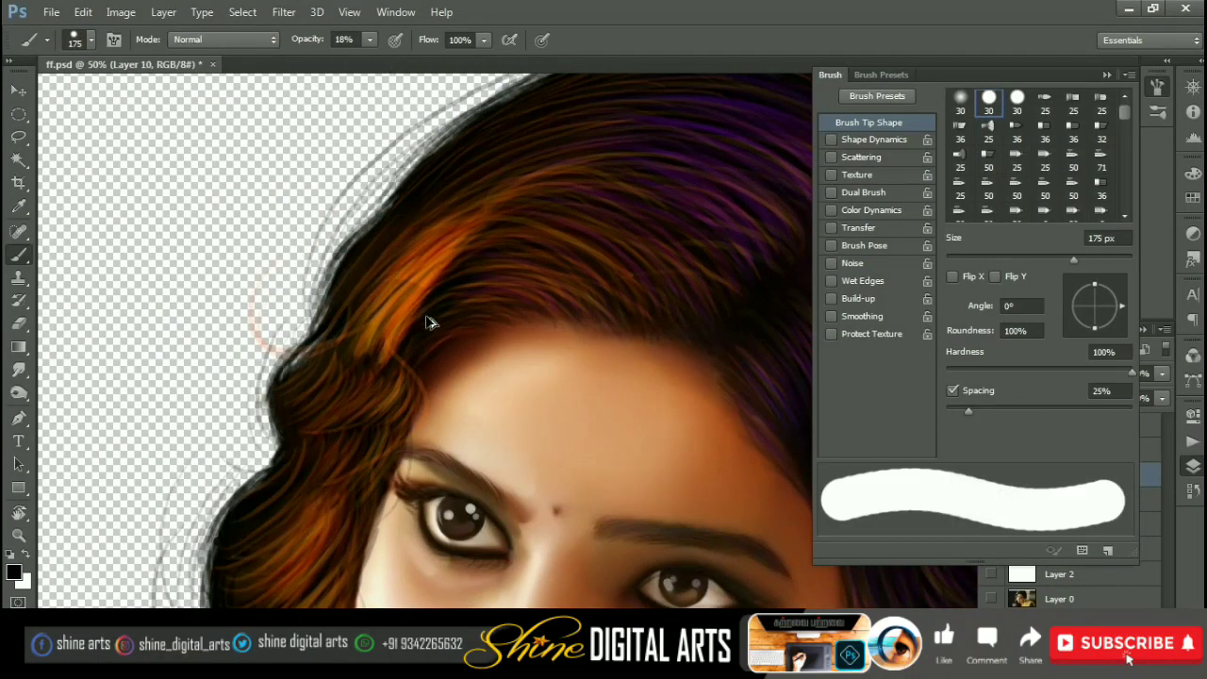
# Step: Soften the orange highlight using a soft round brush at 40% opacity
pyautogui.scroll(-3, 1058, 160)
pyautogui.scroll(-3, 1059, 161)
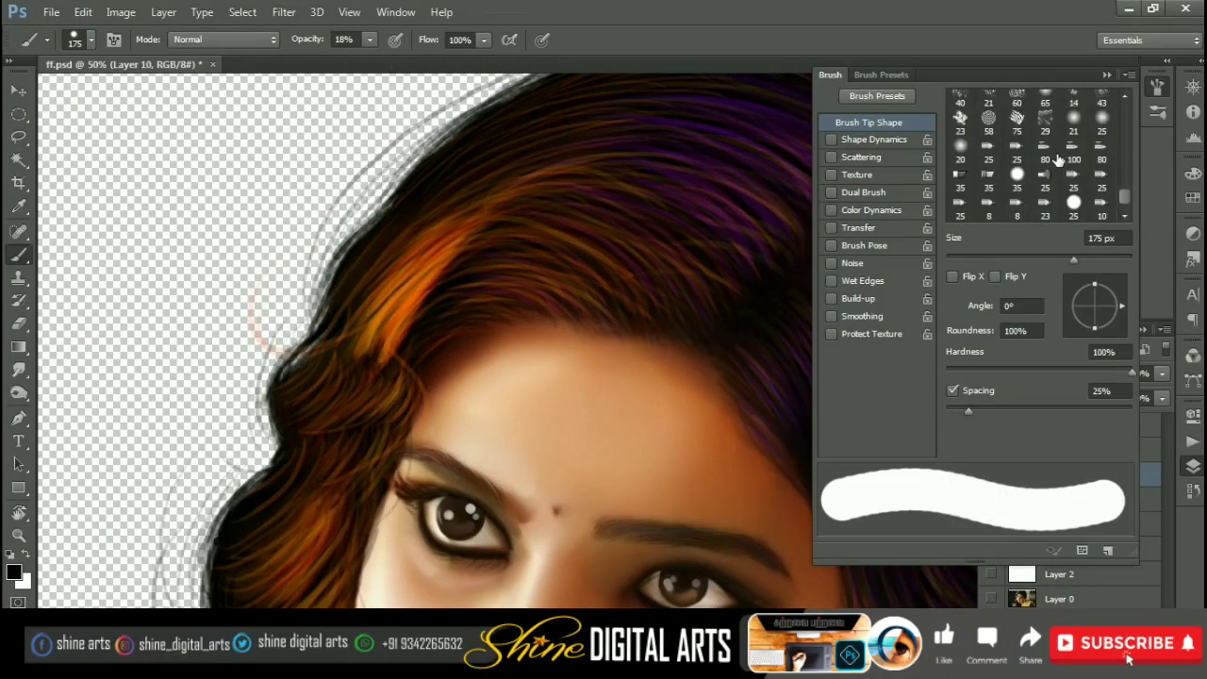
pyautogui.scroll(3, 1059, 161)
pyautogui.click(1045, 128)
pyautogui.press('4')
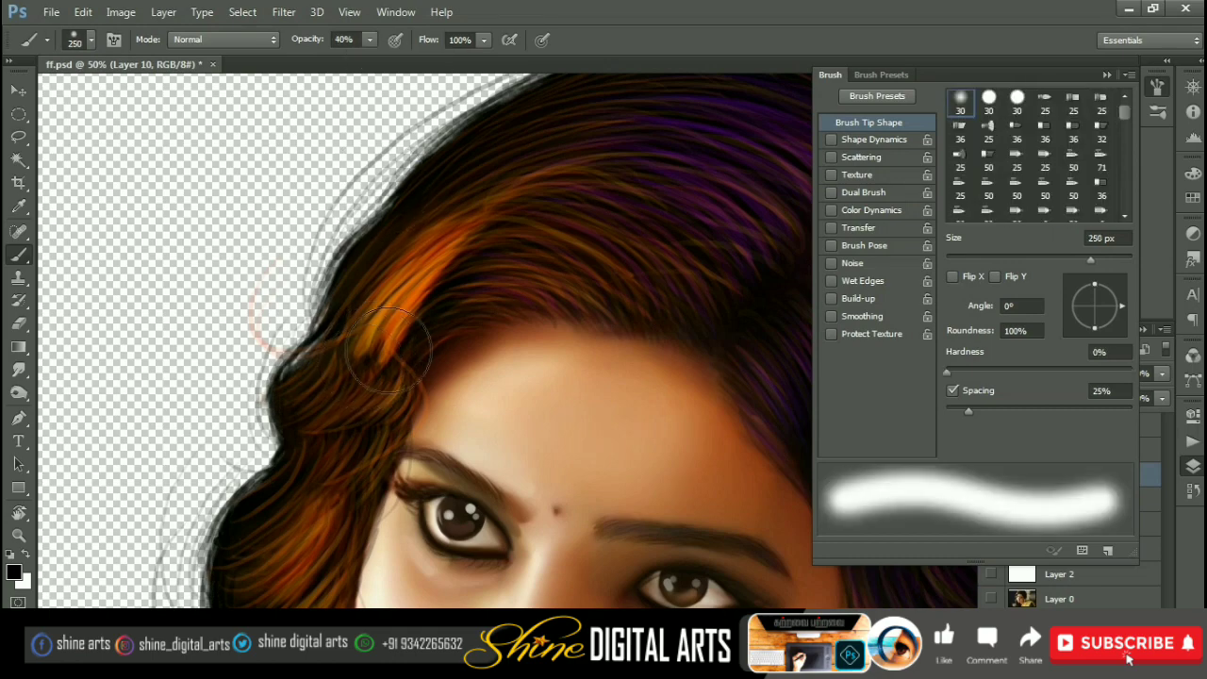
pyautogui.moveTo(389, 347); pyautogui.dragTo(471, 217)
# Step: Select Layer 11 and set the foreground colour to orange and the secondary colour to red
pyautogui.press('[')
pyautogui.hotkey('ctrl', '-')
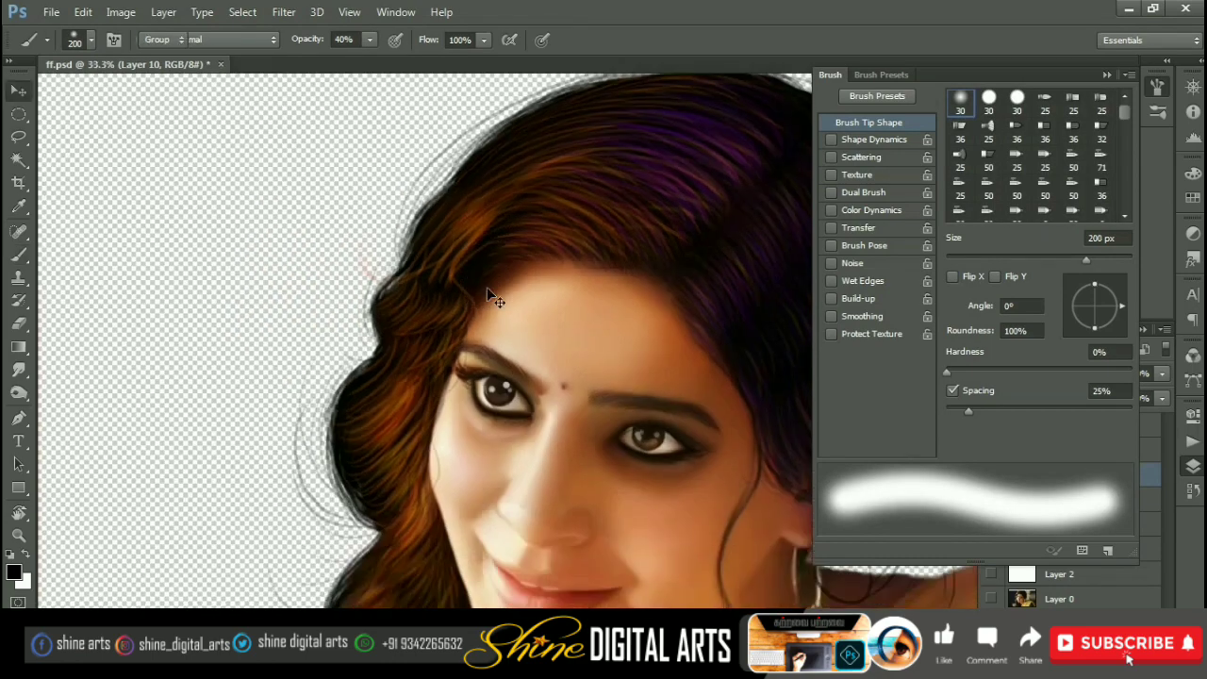
pyautogui.press('F5')
pyautogui.hotkey('alt', ']')
pyautogui.hotkey('ctrl', '+')
pyautogui.hotkey('ctrl', '+')
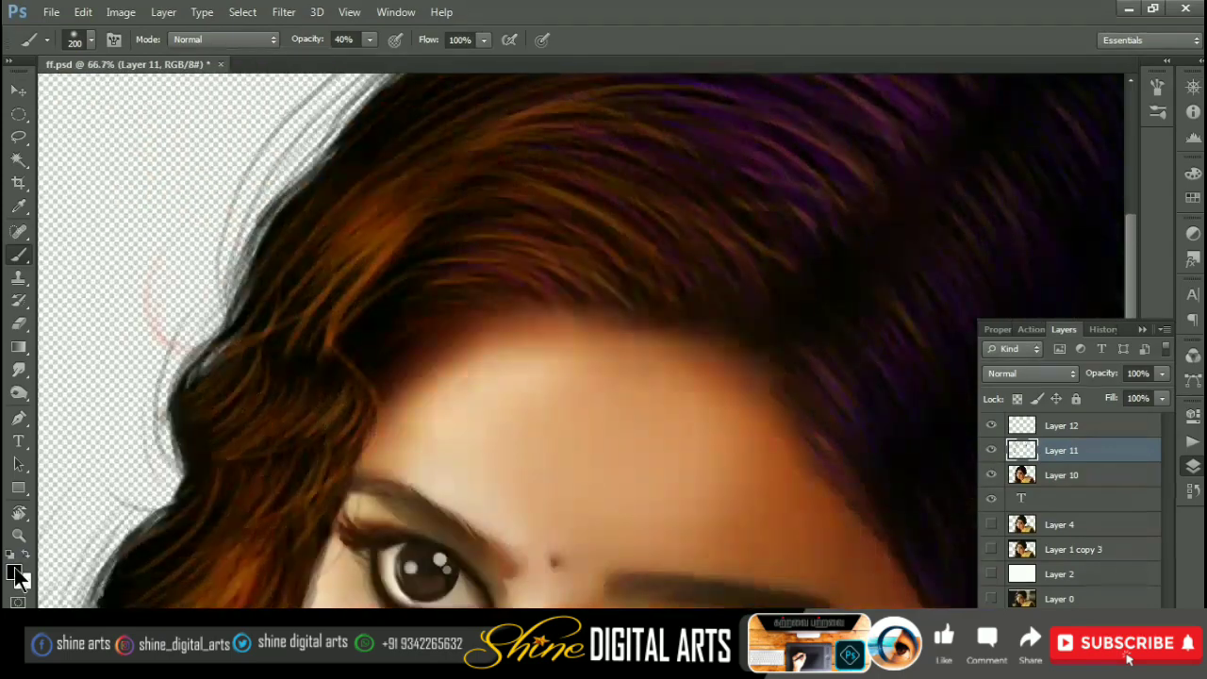
pyautogui.click(14, 573)
pyautogui.click(566, 198)
pyautogui.moveTo(608, 327); pyautogui.dragTo(608, 378)
pyautogui.click(782, 148)
pyautogui.click(22, 581)
pyautogui.click(563, 172)
pyautogui.click(769, 149)
# Step: Paint an orange strand near the left temple on Layer 10 with a 20 px, 30% brush
pyautogui.press('[')
pyautogui.press('[')
pyautogui.press('[')
pyautogui.moveTo(411, 308); pyautogui.dragTo(398, 289)
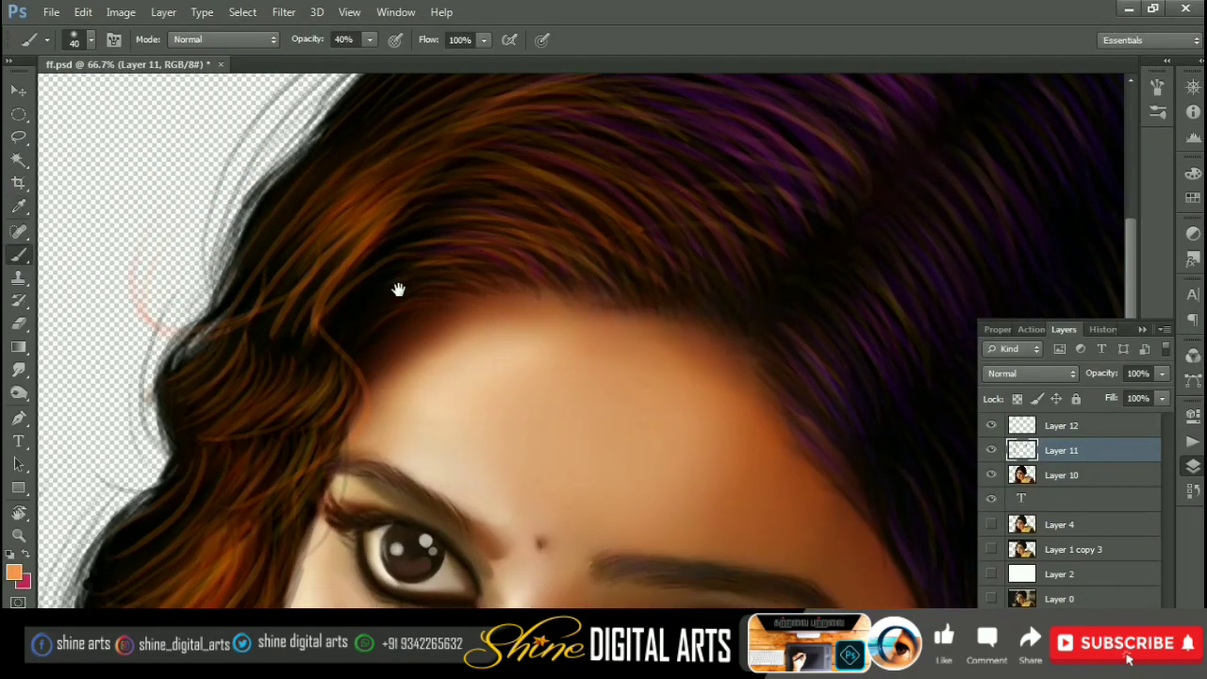
pyautogui.press('3')
pyautogui.press('[')
pyautogui.hotkey('alt', '[')
pyautogui.press('F5')
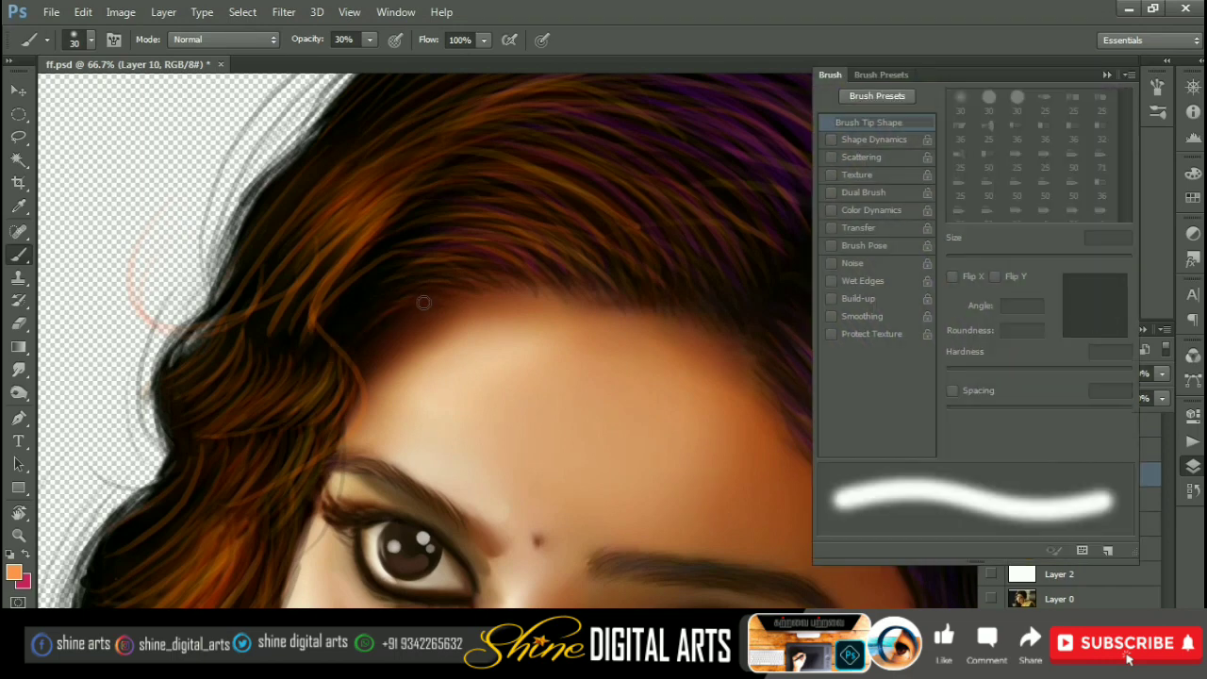
pyautogui.press('[')
pyautogui.press('F5')
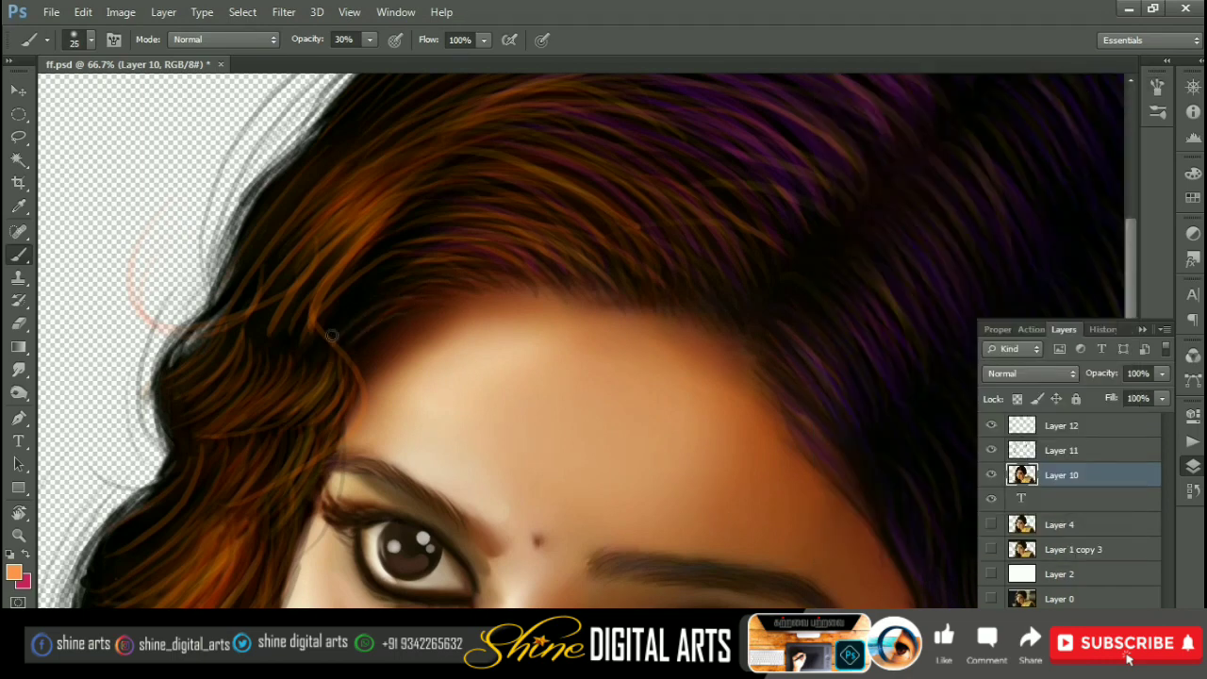
pyautogui.moveTo(300, 337); pyautogui.dragTo(366, 226)
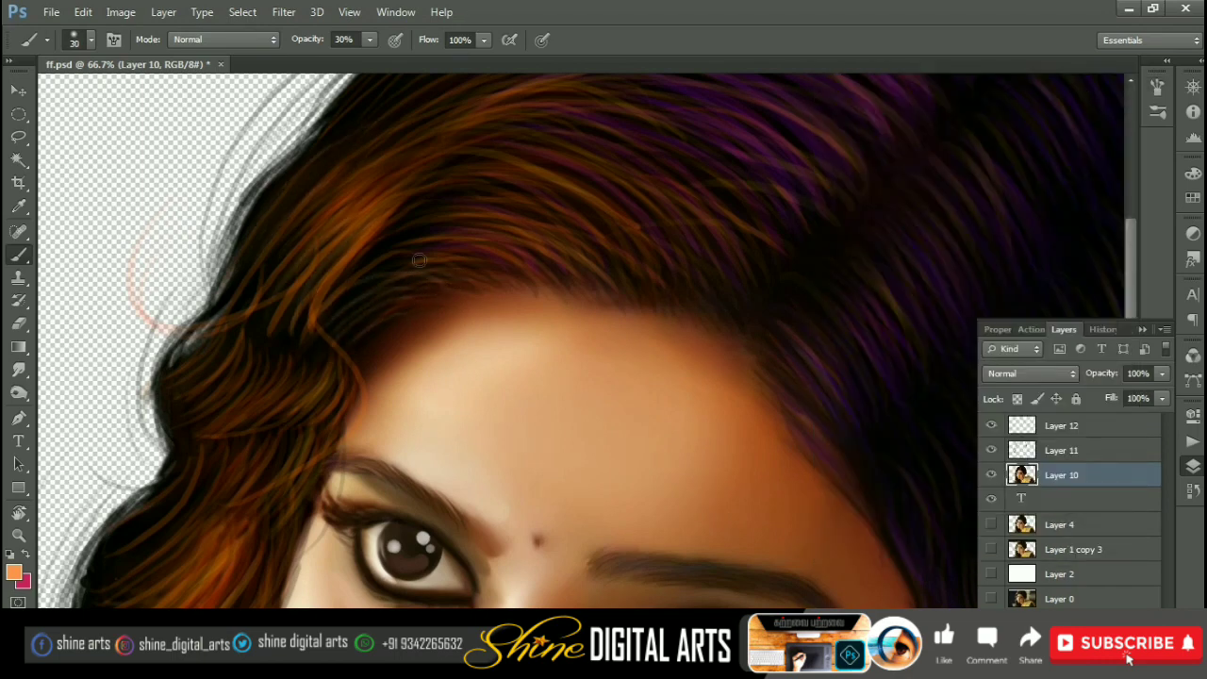
# Step: Zoom out to the whole face and select Layers 12, 11 and 10 together
pyautogui.moveTo(419, 260); pyautogui.dragTo(332, 344)
pyautogui.moveTo(257, 306)
pyautogui.mouseDown()
pyautogui.moveTo(281, 256)
pyautogui.moveTo(285, 179)
pyautogui.mouseUp()
pyautogui.hotkey('ctrl', '-')
pyautogui.press('v')
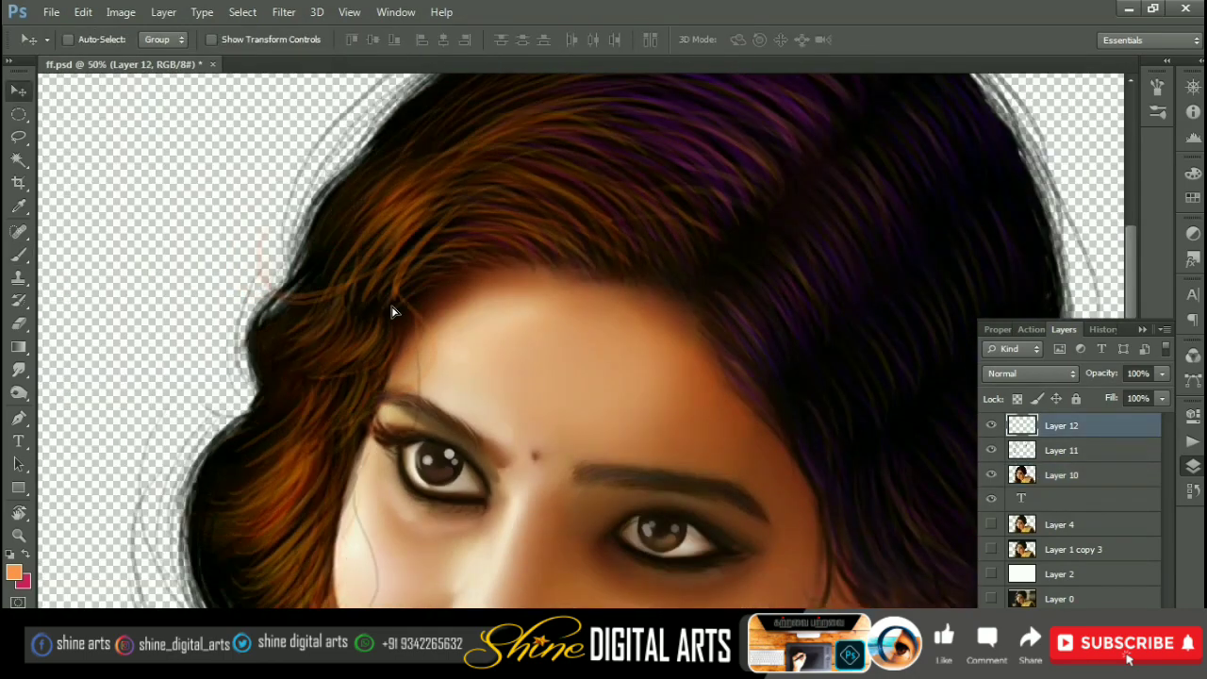
pyautogui.press('e')
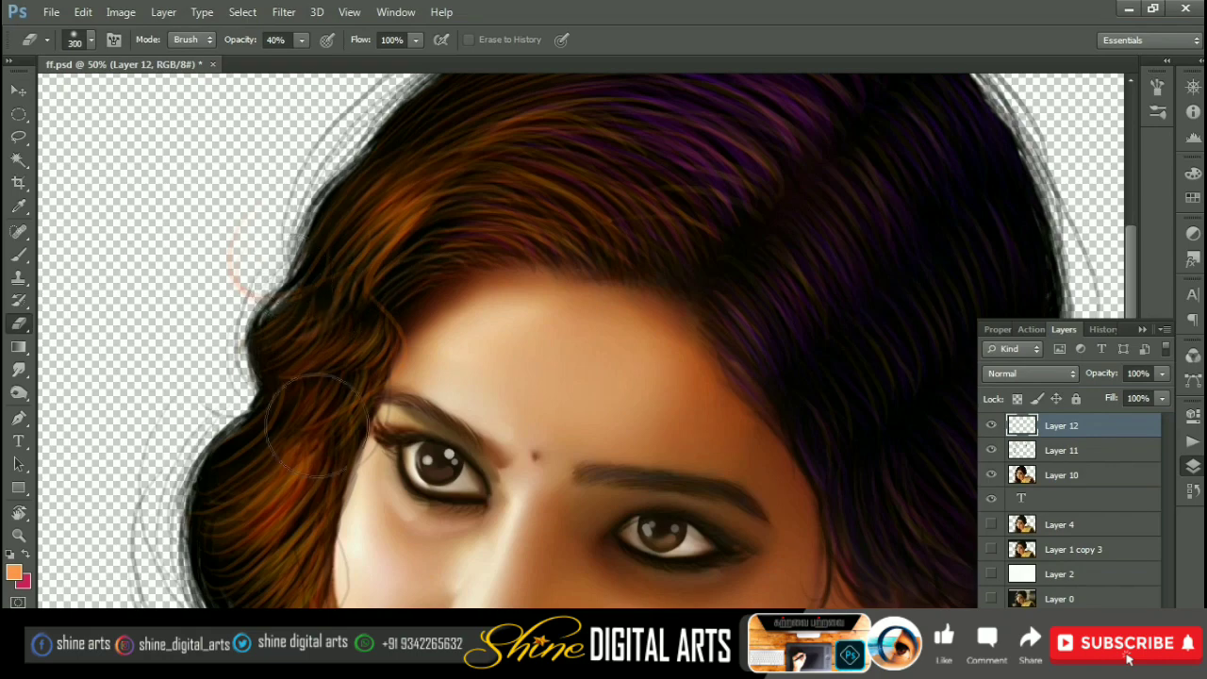
pyautogui.hotkey('ctrl', '-')
pyautogui.hotkey('ctrl', '-')
pyautogui.press('v')
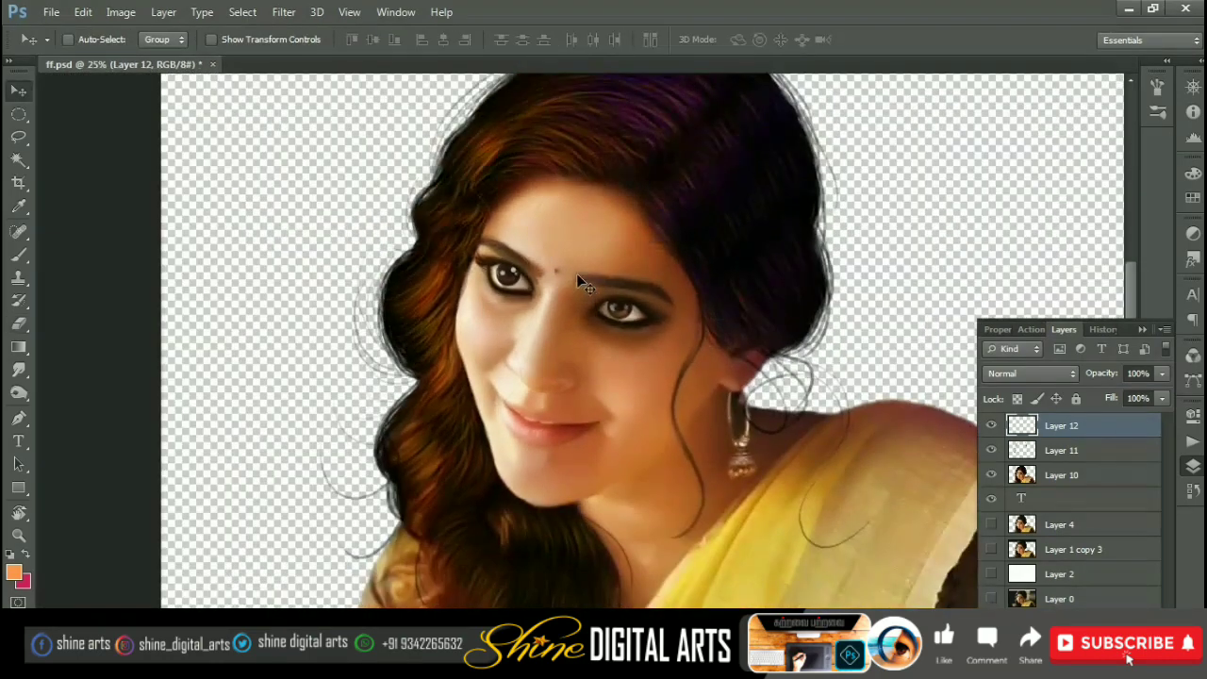
pyautogui.keyDown('shift'); pyautogui.click(1061, 451); pyautogui.keyUp('shift')
pyautogui.keyDown('shift'); pyautogui.click(1061, 474); pyautogui.keyUp('shift')
# Step: Merge the hair layers into Layer 12 and add a new Layer 13 above
pyautogui.hotkey('ctrl', 'e')
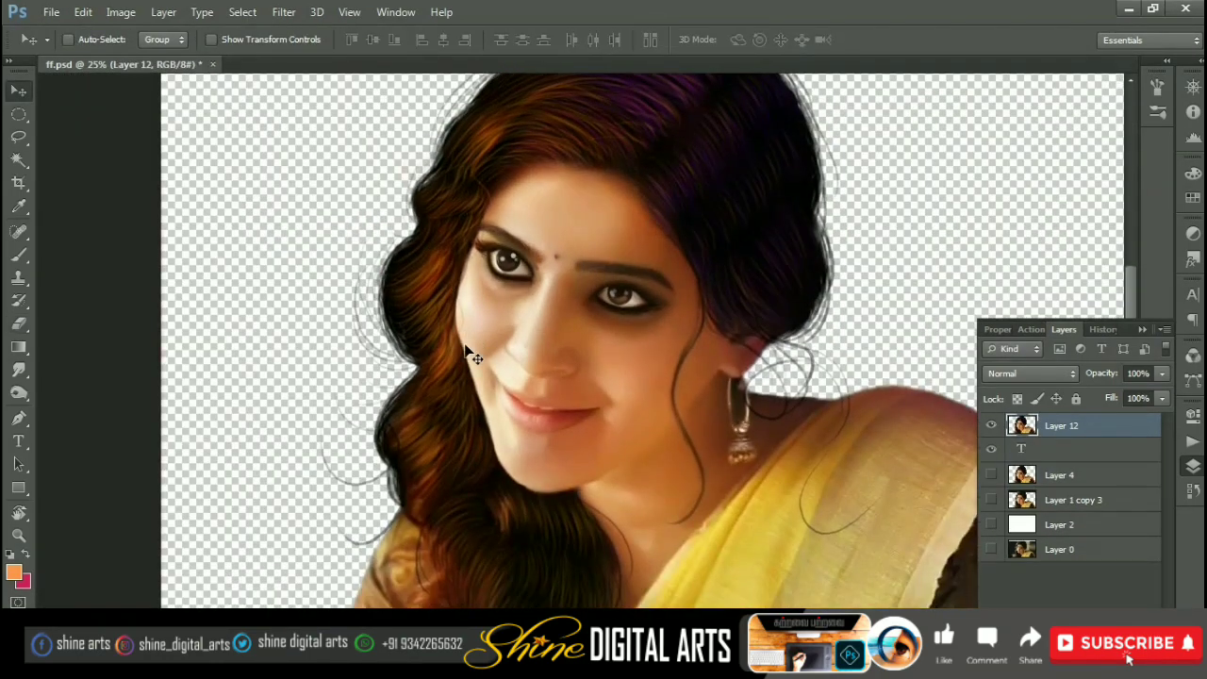
pyautogui.hotkey('ctrl', '-')
pyautogui.press('z')
pyautogui.click(423, 351)
pyautogui.hotkey('ctrl', 'shift', 'n')
pyautogui.press('Return')
pyautogui.press('b')
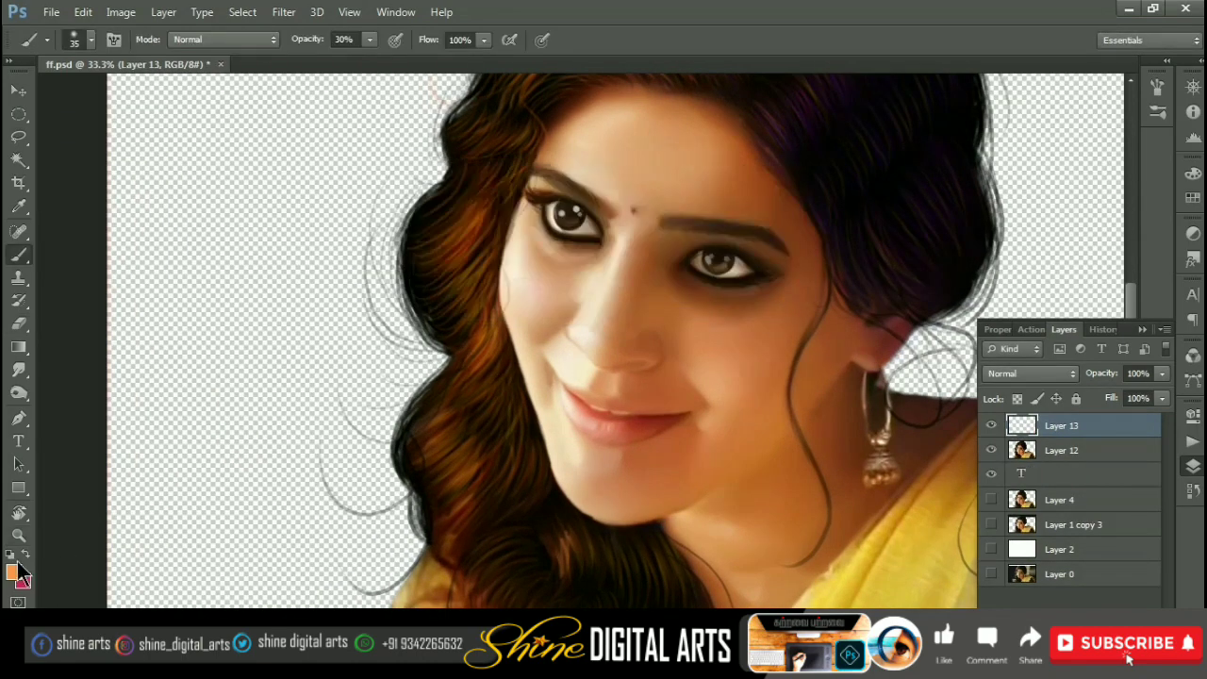
# Step: Set the foreground to bright yellow f0ff00 and the background to golden ffc000
pyautogui.click(13, 572)
pyautogui.moveTo(614, 370); pyautogui.dragTo(614, 346)
pyautogui.click(570, 184)
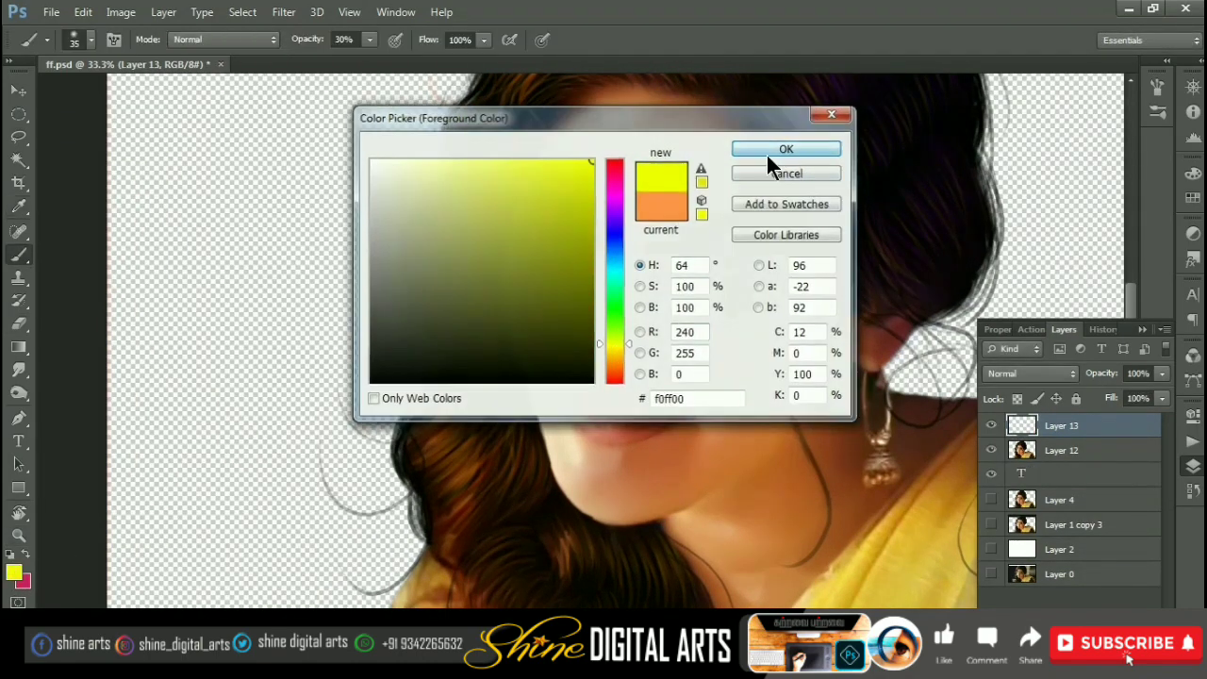
pyautogui.click(788, 148)
pyautogui.click(21, 579)
pyautogui.click(539, 161)
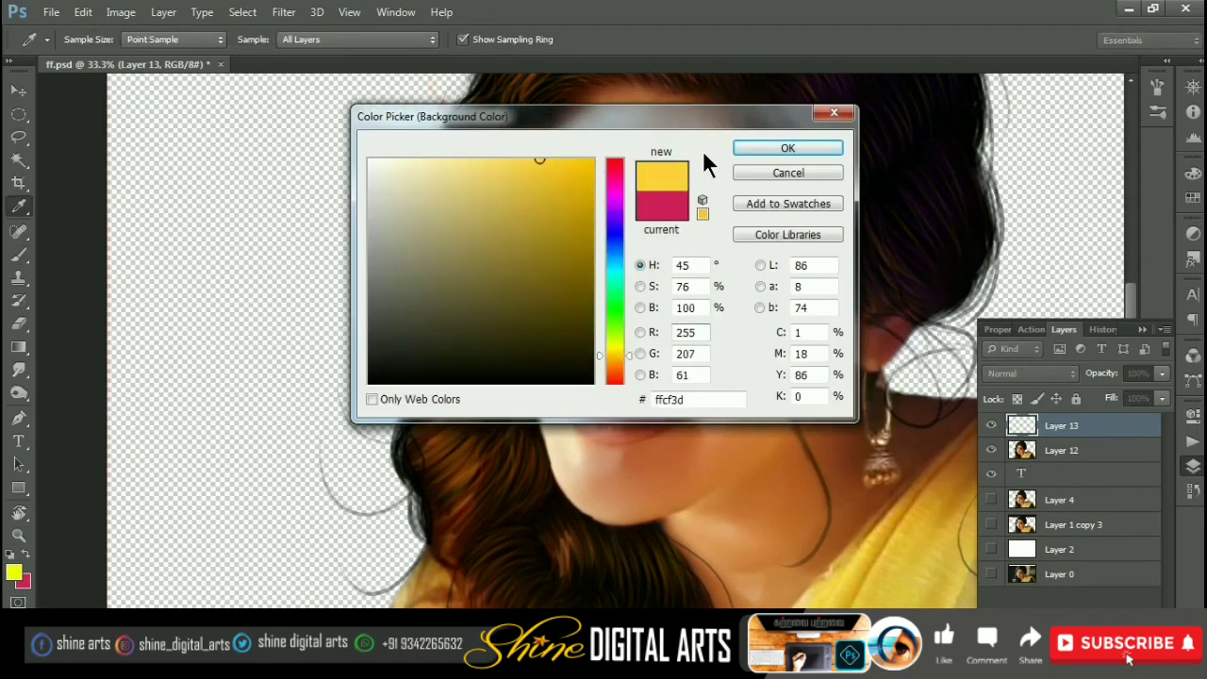
pyautogui.click(787, 148)
# Step: Paint a faint yellow highlight along the left hair edge with a 20 px hard round brush
pyautogui.hotkey('ctrl', '+')
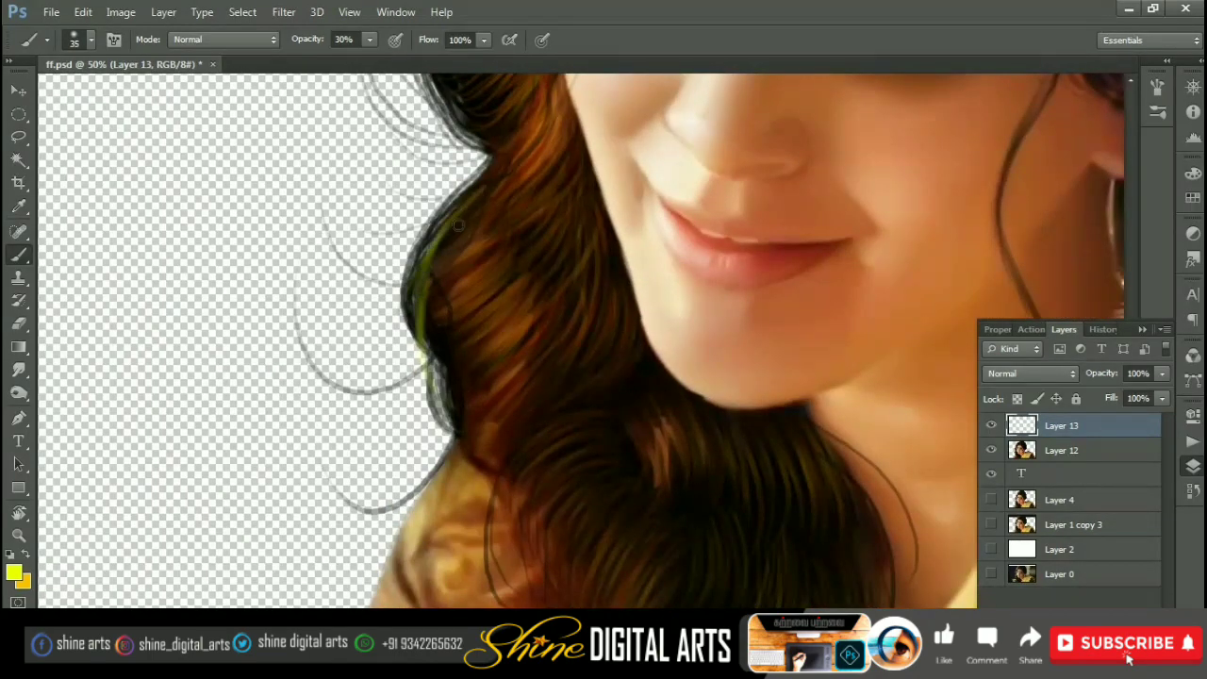
pyautogui.scroll(5, 462, 412)
pyautogui.press('F5')
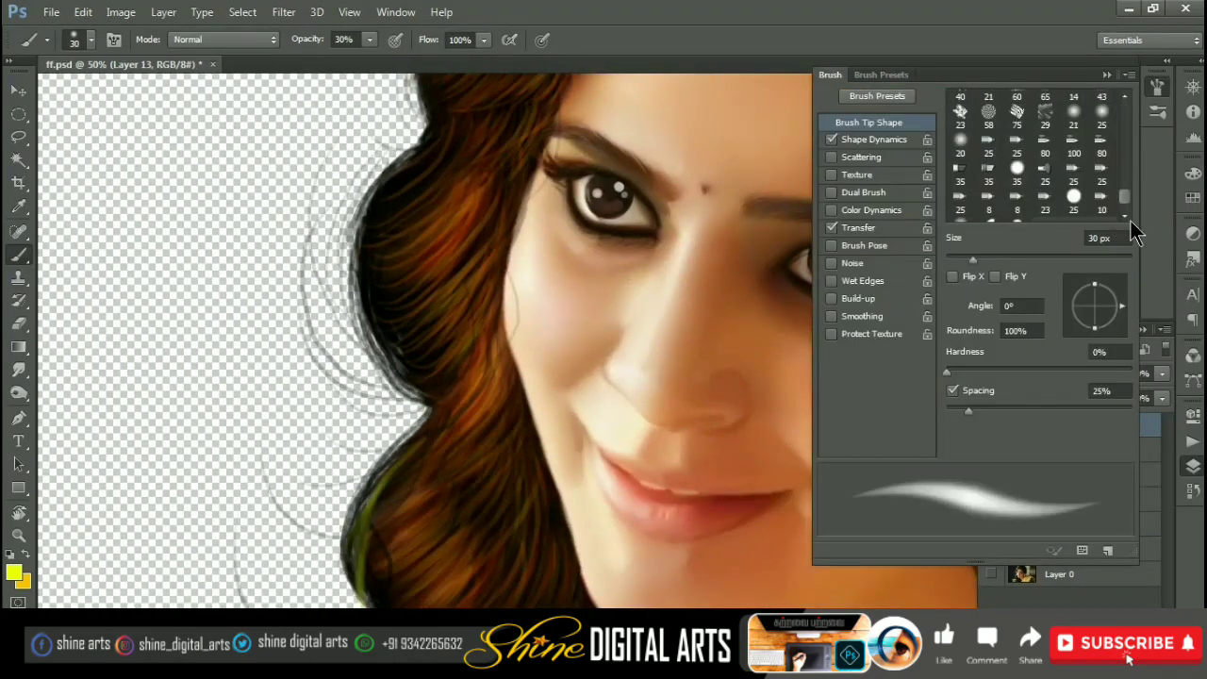
pyautogui.click(989, 102)
pyautogui.press('[')
pyautogui.moveTo(359, 231); pyautogui.dragTo(424, 384)
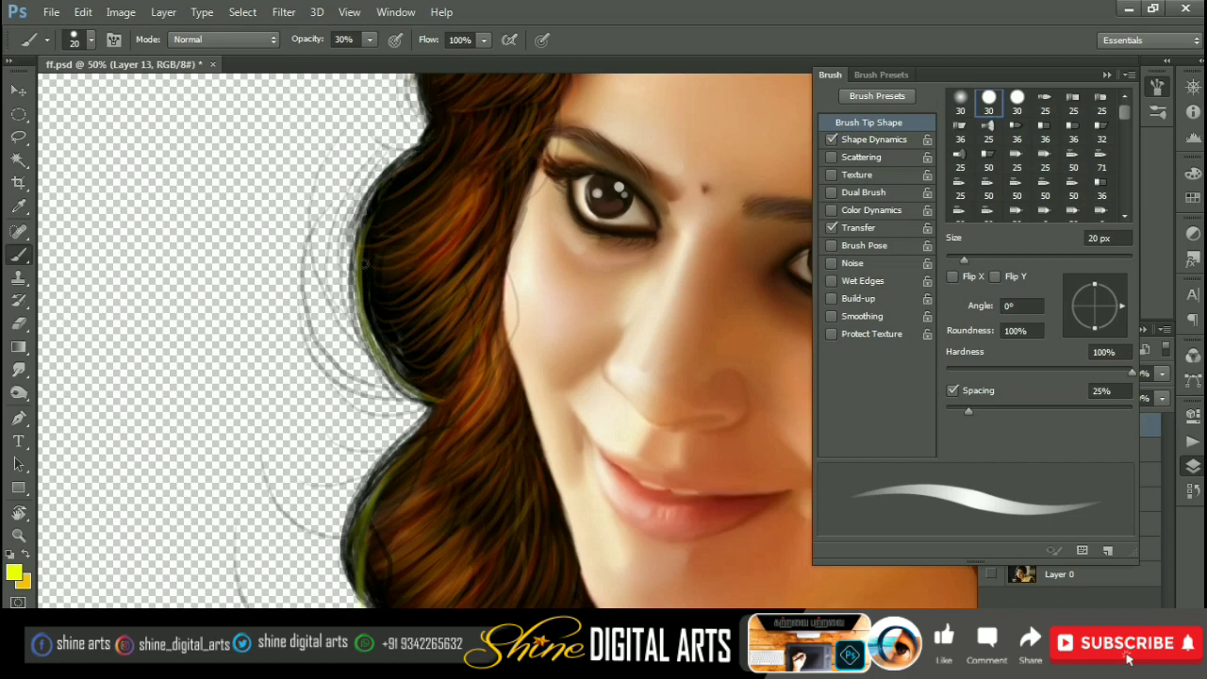
# Step: Pan to the right-side hair and try a yellow-green strand, then undo it
pyautogui.scroll(-5, 364, 264)
pyautogui.scroll(5, 604, 462)
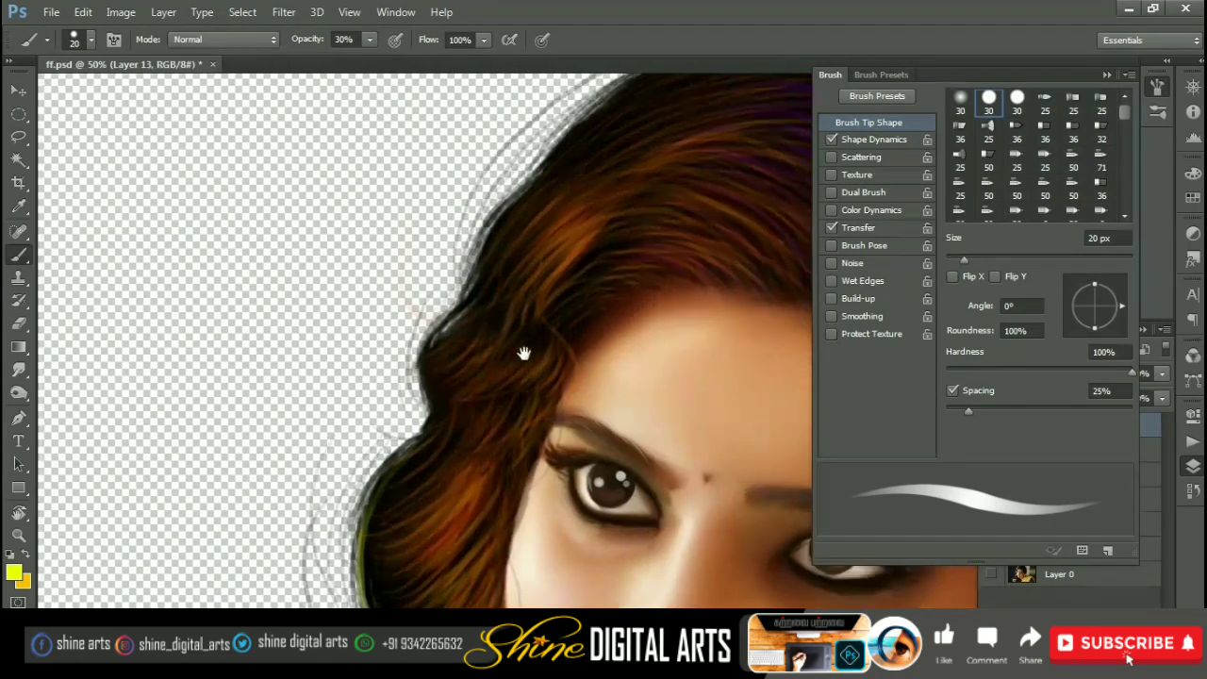
pyautogui.scroll(3, 485, 311)
pyautogui.scroll(3, 518, 270)
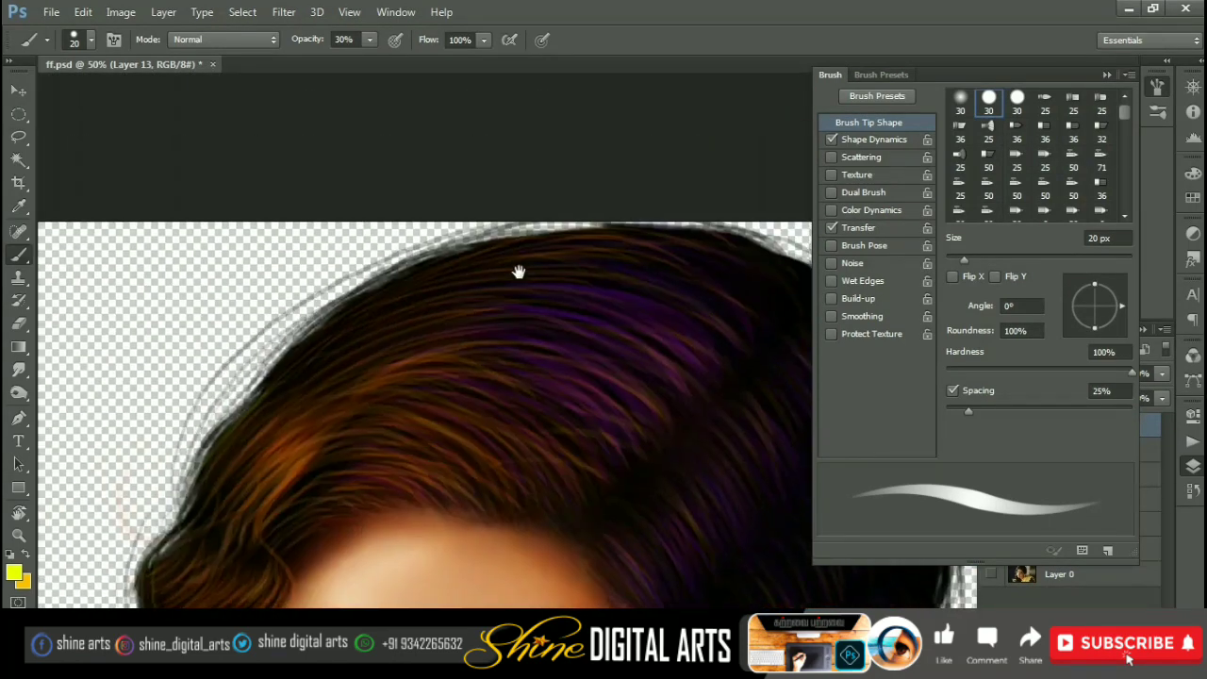
pyautogui.moveTo(268, 407); pyautogui.dragTo(382, 332)
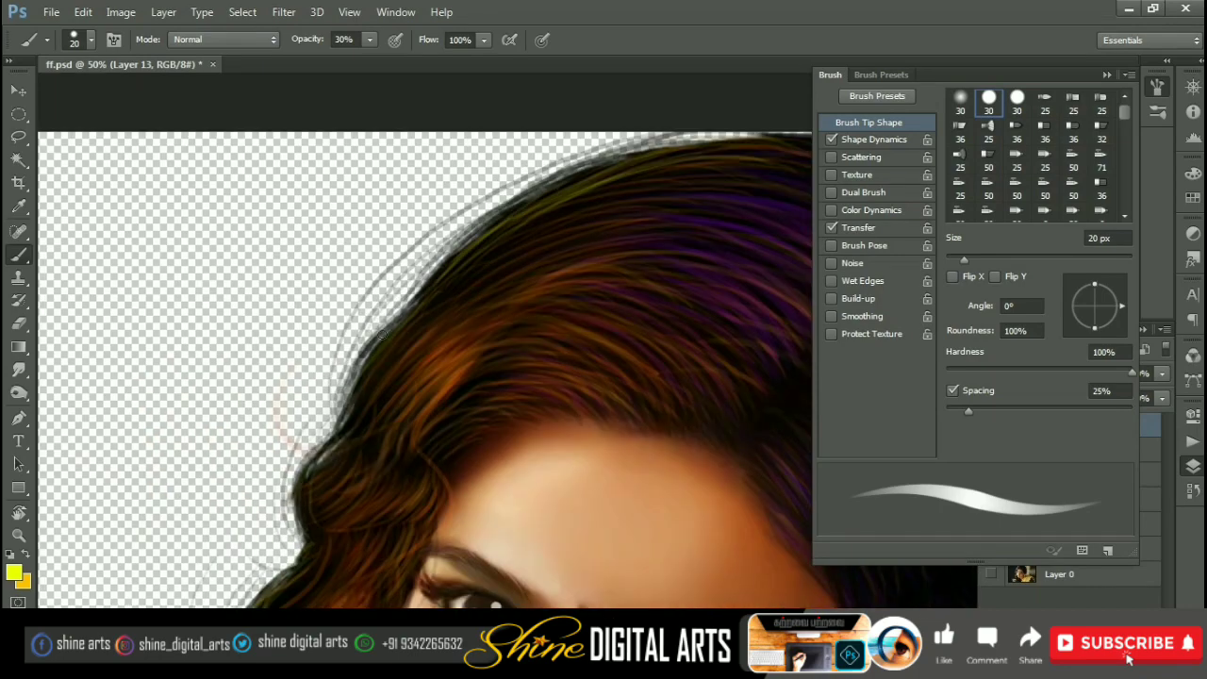
pyautogui.hscroll(5, 424, 293)
pyautogui.scroll(1, 424, 293)
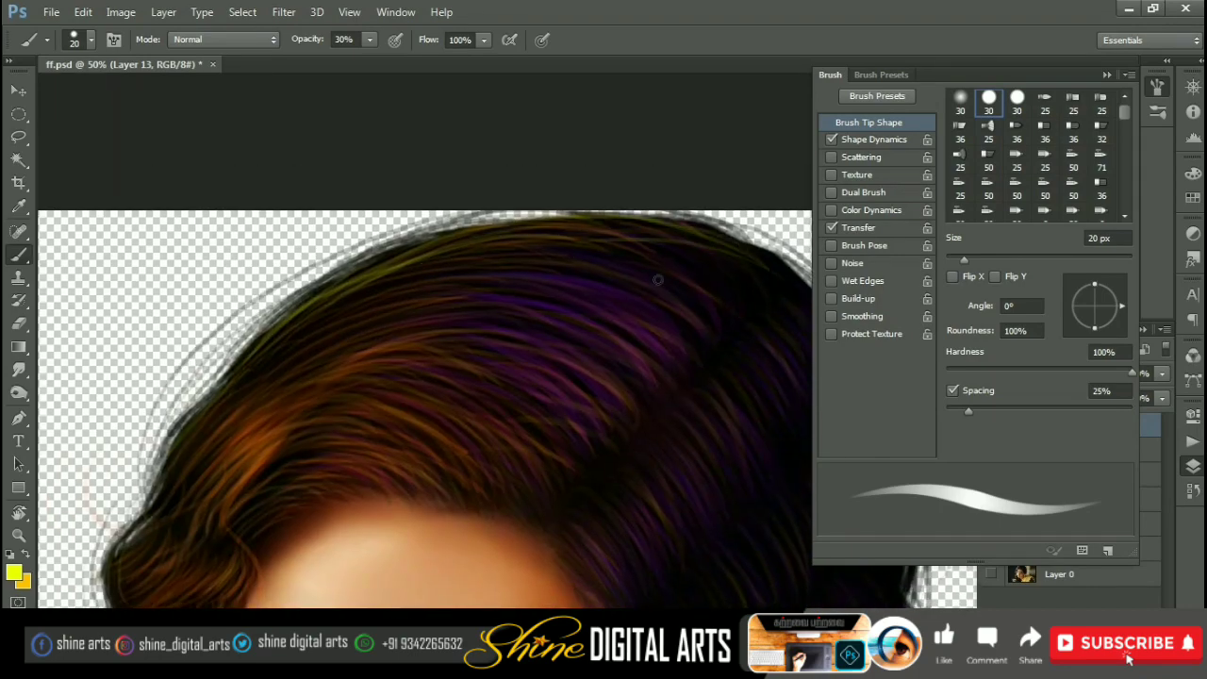
pyautogui.hscroll(3, 415, 235)
pyautogui.scroll(-1, 414, 235)
pyautogui.moveTo(719, 432); pyautogui.dragTo(663, 359)
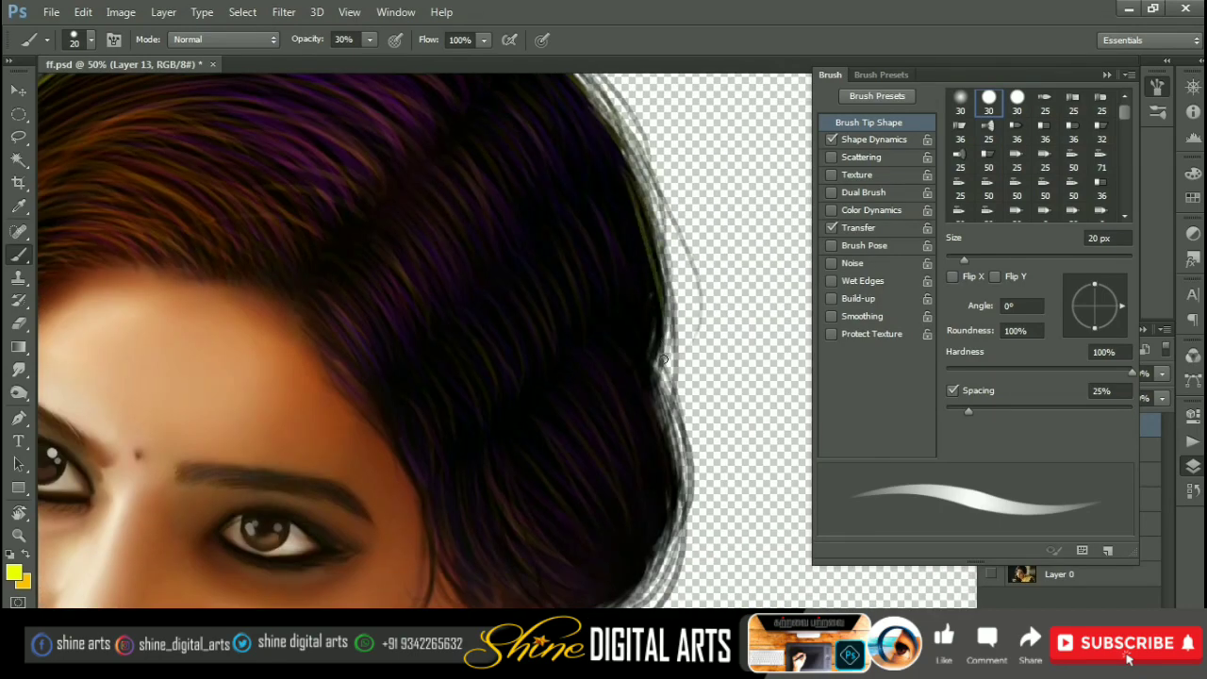
pyautogui.scroll(-3, 656, 293)
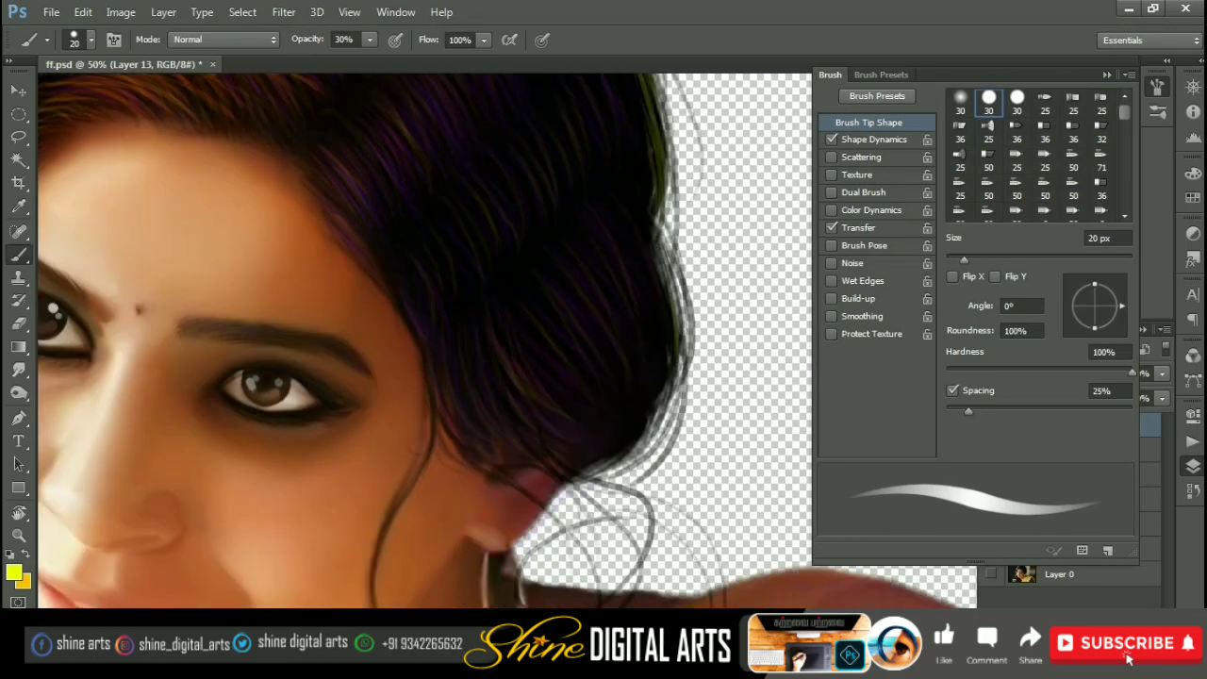
pyautogui.moveTo(677, 364); pyautogui.dragTo(611, 451)
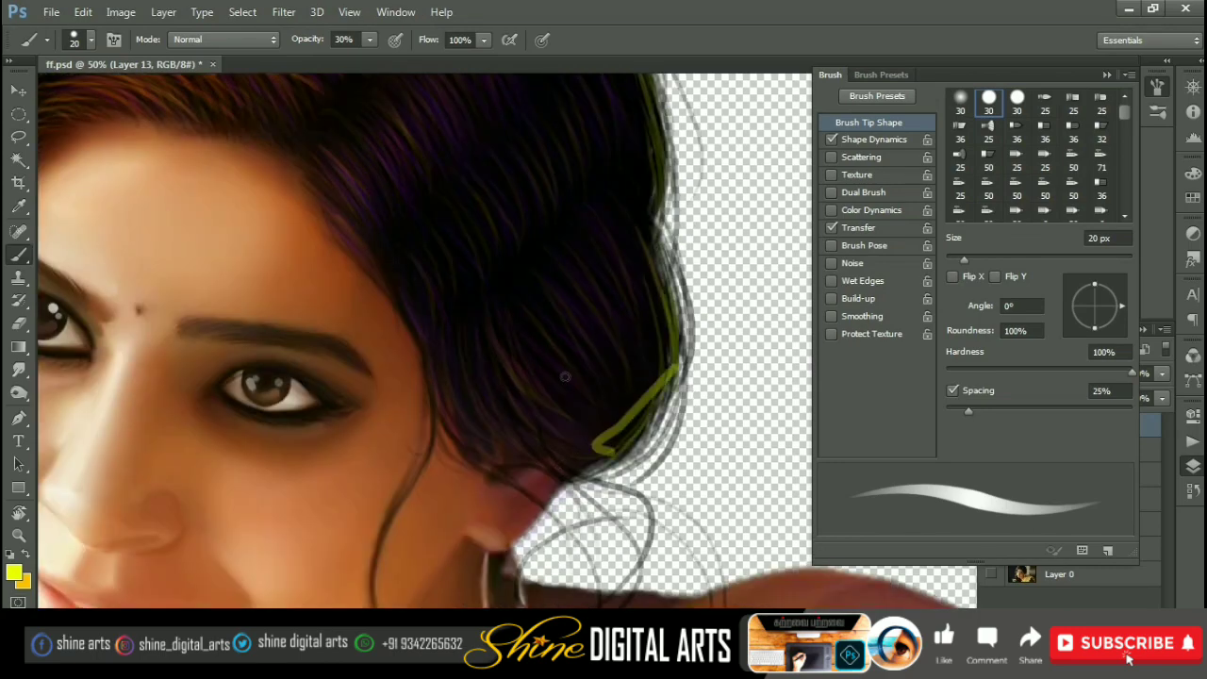
pyautogui.hotkey('ctrl', 'z')
# Step: Zoom out to the full canvas, undo an accidental deletion, and reselect Layer 12
pyautogui.hotkey('ctrl', '-')
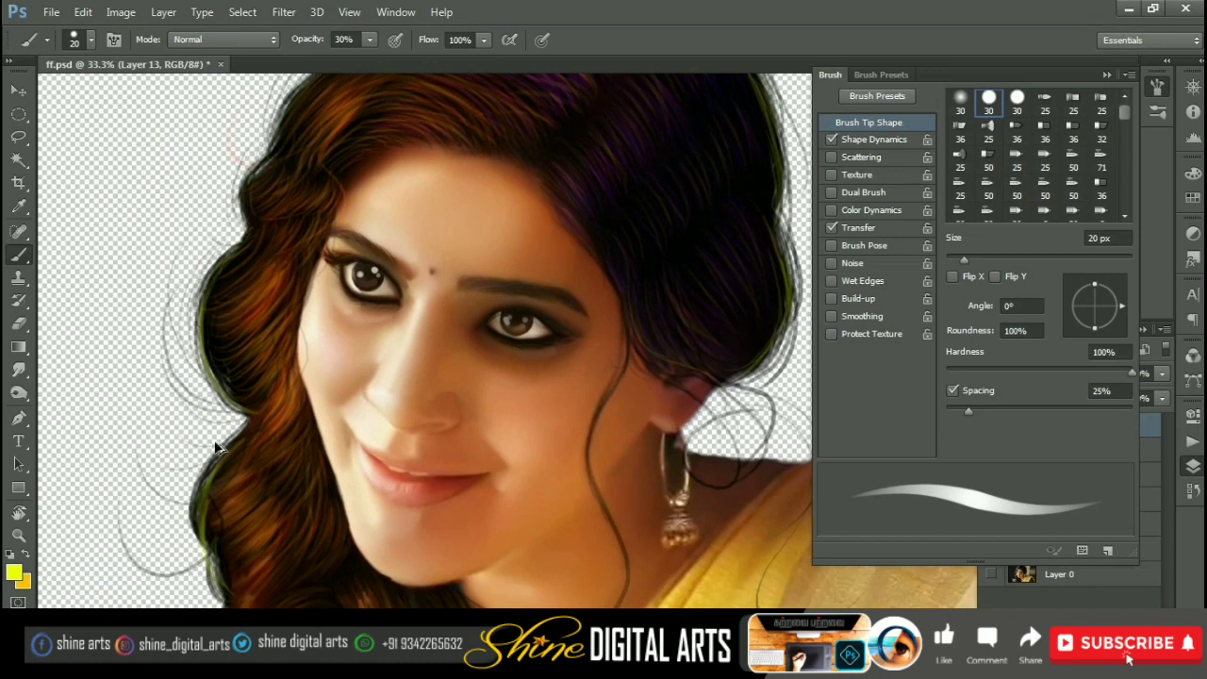
pyautogui.moveTo(217, 448); pyautogui.dragTo(254, 326)
pyautogui.press('e')
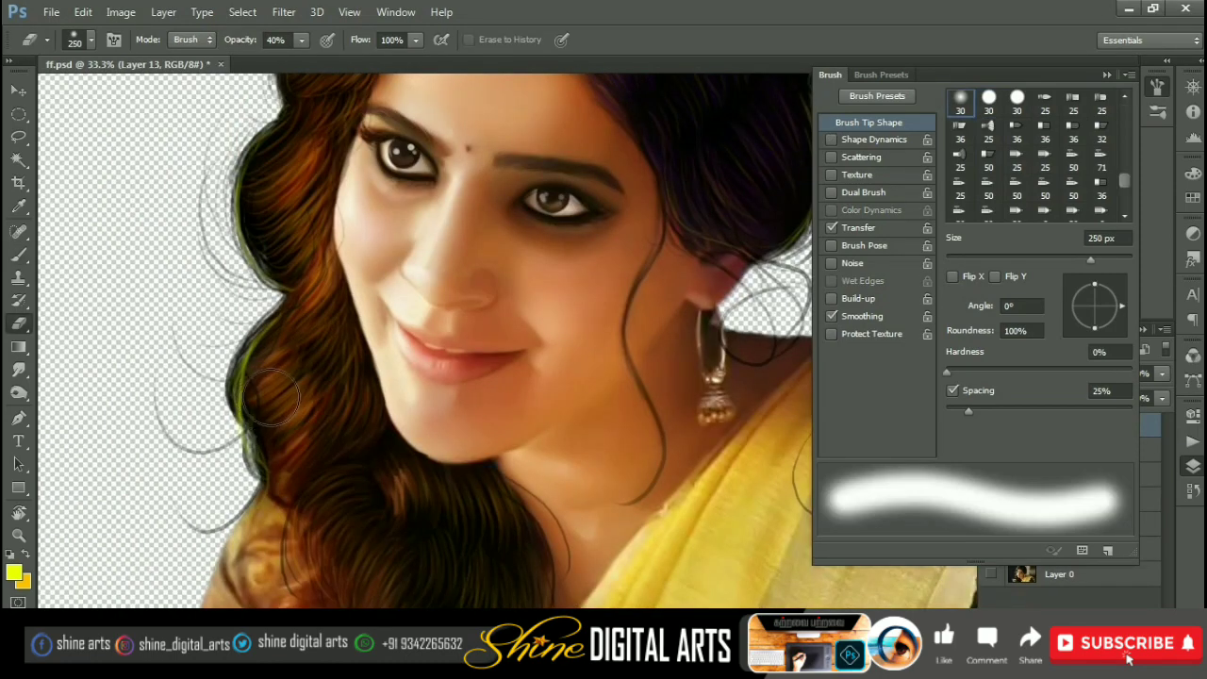
pyautogui.scroll(5, 553, 274)
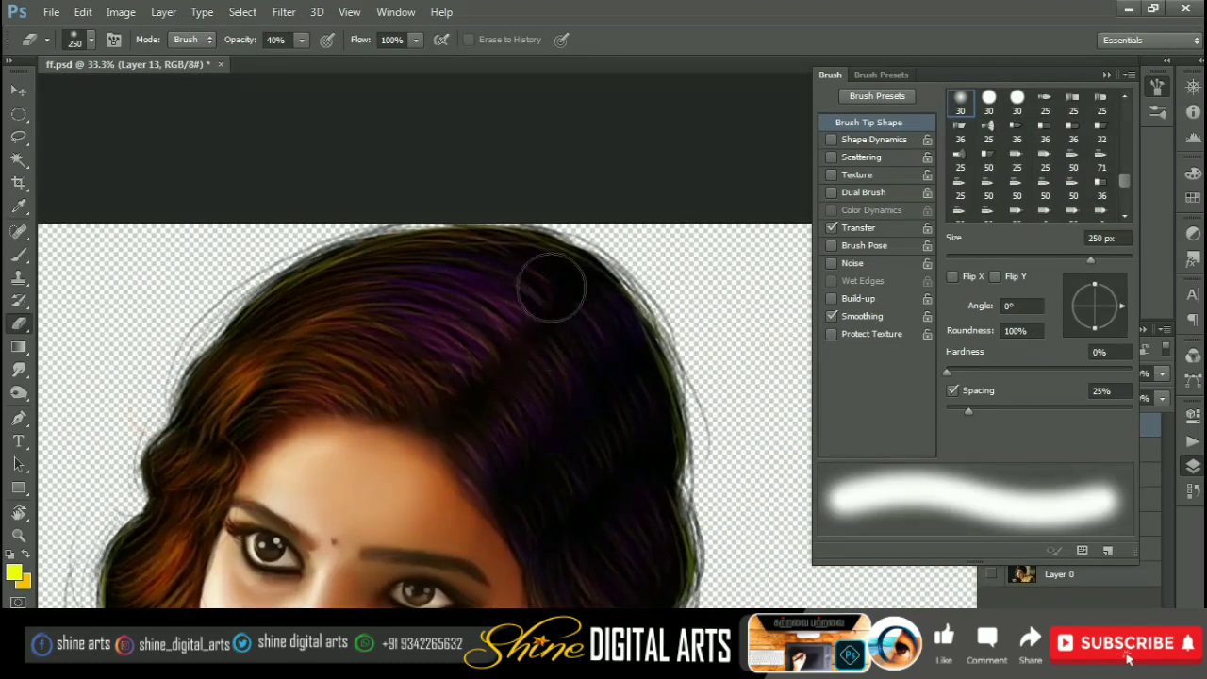
pyautogui.hotkey('ctrl', '-')
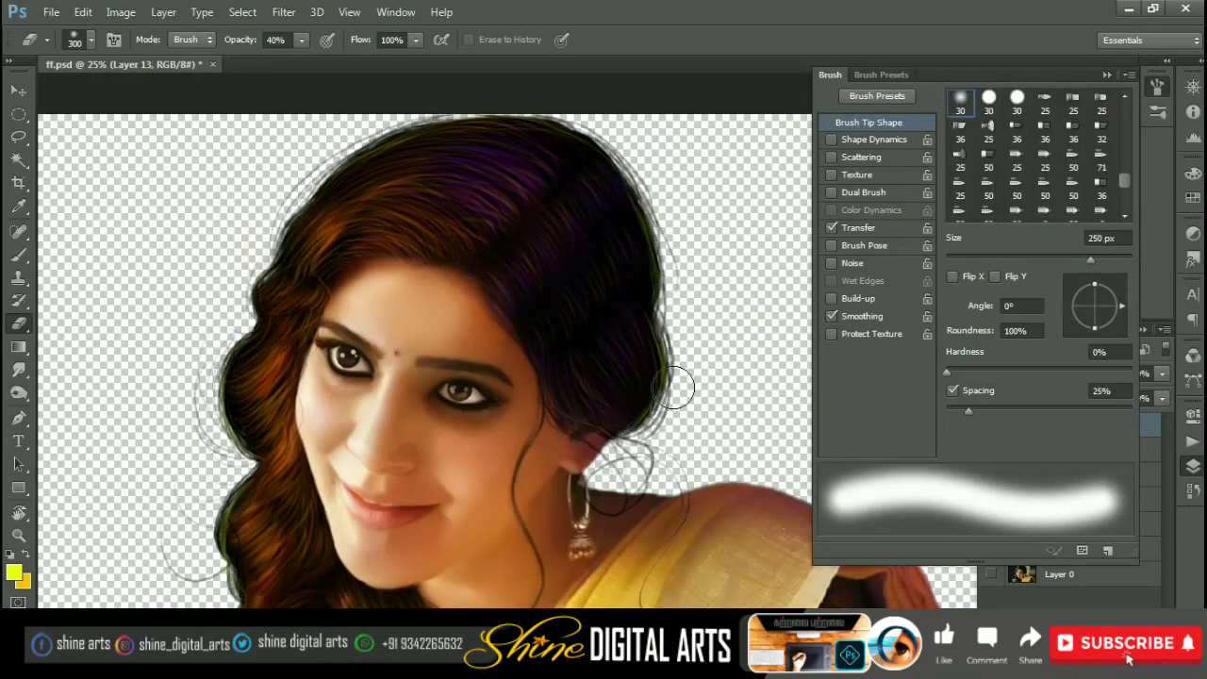
pyautogui.hotkey('ctrl', '-')
pyautogui.press('v')
pyautogui.press('Delete')
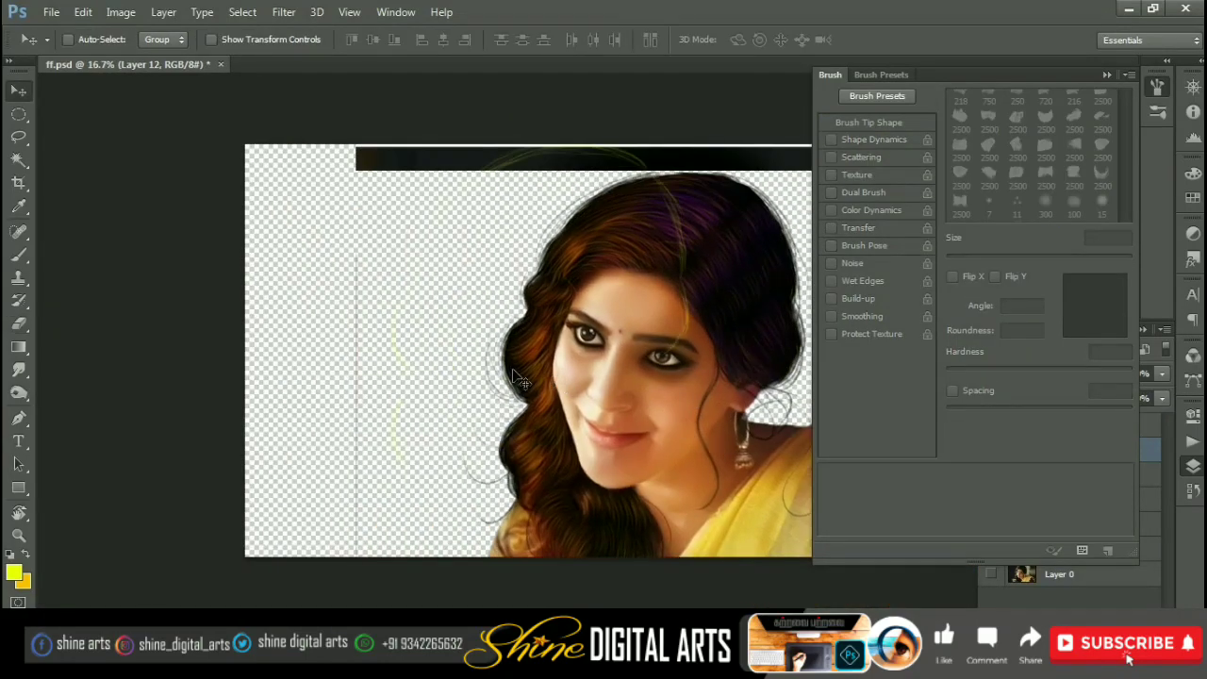
pyautogui.press('F5')
pyautogui.hotkey('ctrl', 'z')
pyautogui.click(1075, 450)
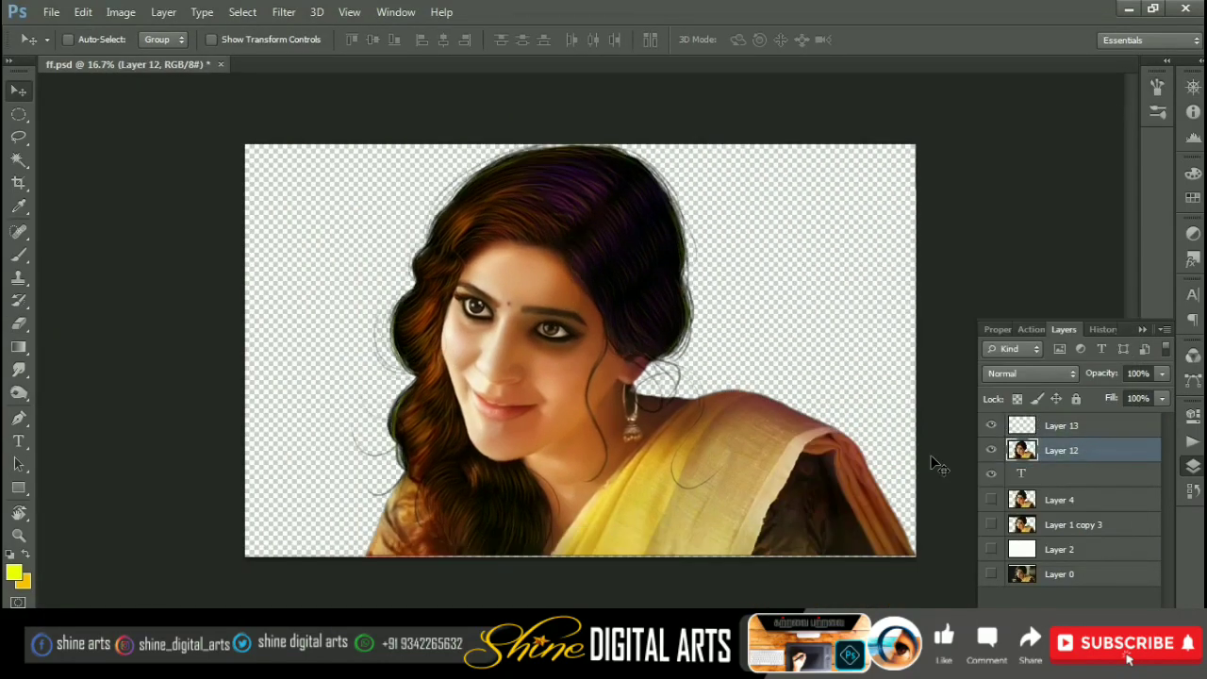
# Step: Lasso the left side of the face and hair, feather it 5 px, and copy it to a new layer
pyautogui.press('l')
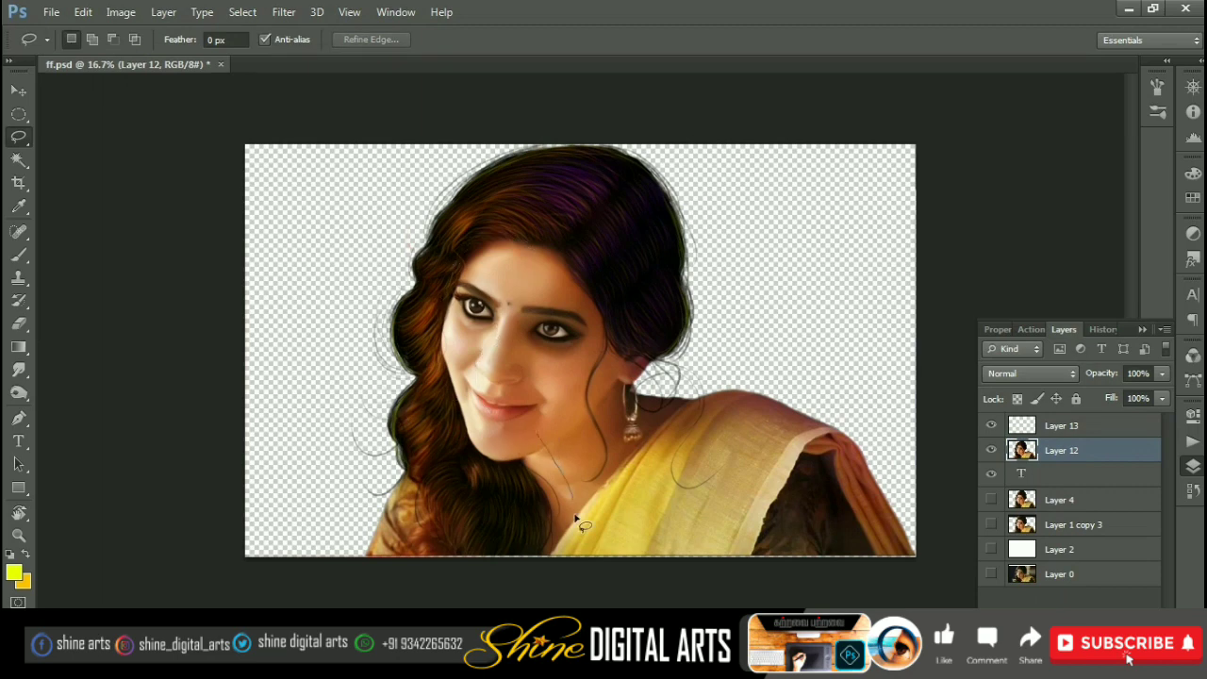
pyautogui.moveTo(497, 347); pyautogui.dragTo(465, 314)
pyautogui.hotkey('shift', 'F6')
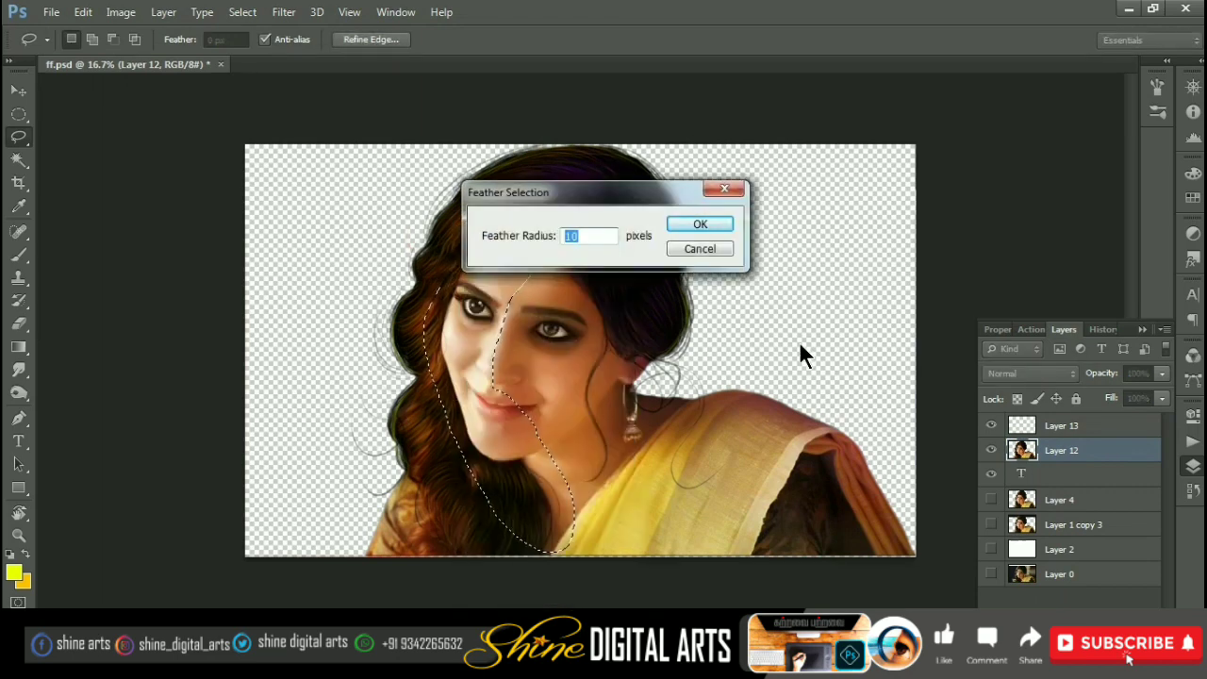
pyautogui.write('5')
pyautogui.press('Return')
pyautogui.hotkey('ctrl', 'j')
pyautogui.press('v')
# Step: Color Balance the copied area: shift midtones toward blue and green, and highlights toward blue
pyautogui.hotkey('ctrl', 'b')
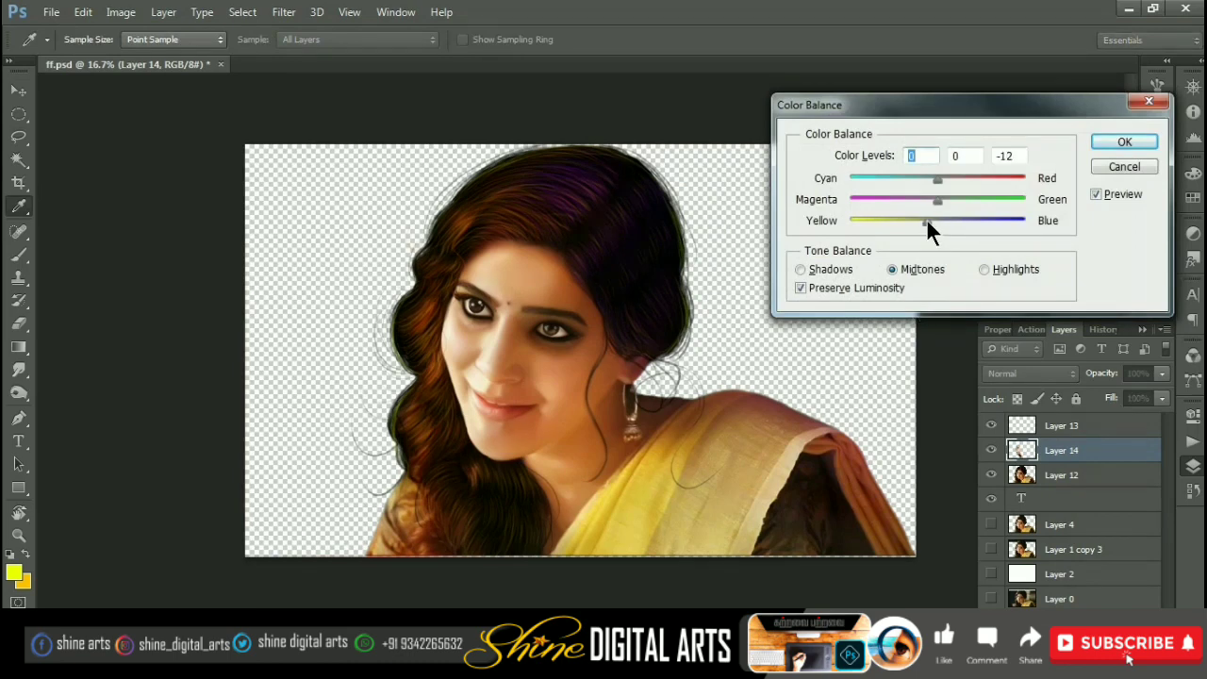
pyautogui.moveTo(929, 222)
pyautogui.mouseDown()
pyautogui.moveTo(973, 223)
pyautogui.moveTo(954, 212)
pyautogui.mouseUp()
pyautogui.click(979, 181)
pyautogui.click(959, 199)
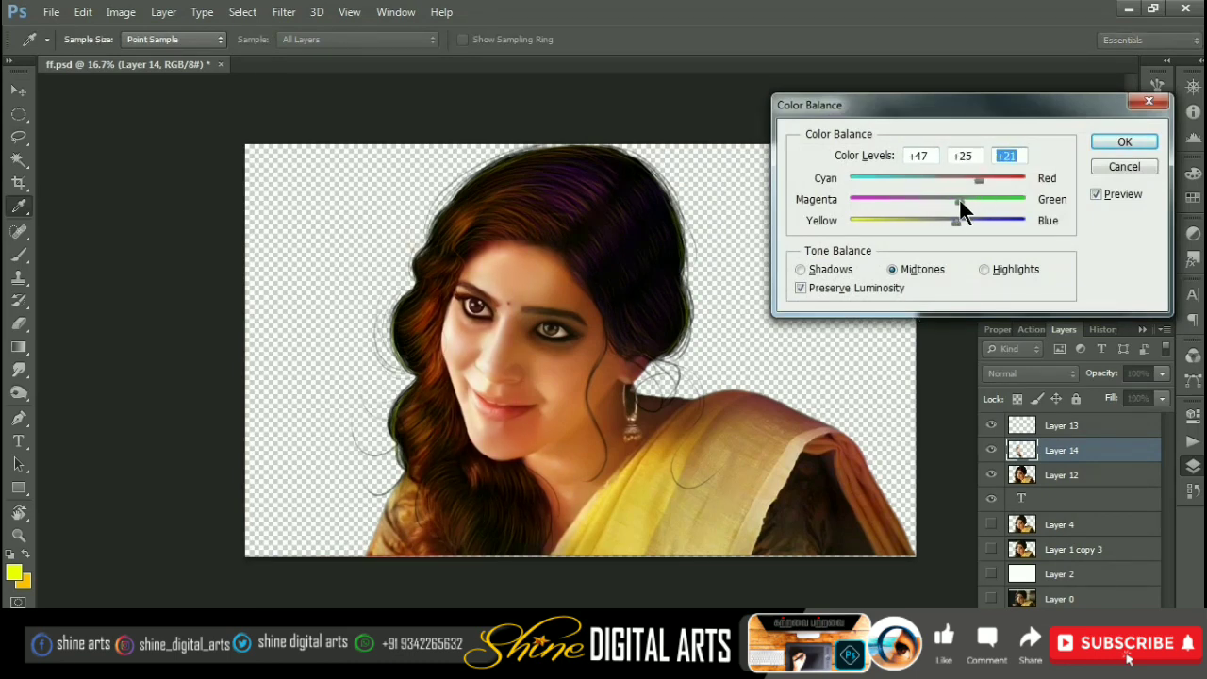
pyautogui.click(985, 268)
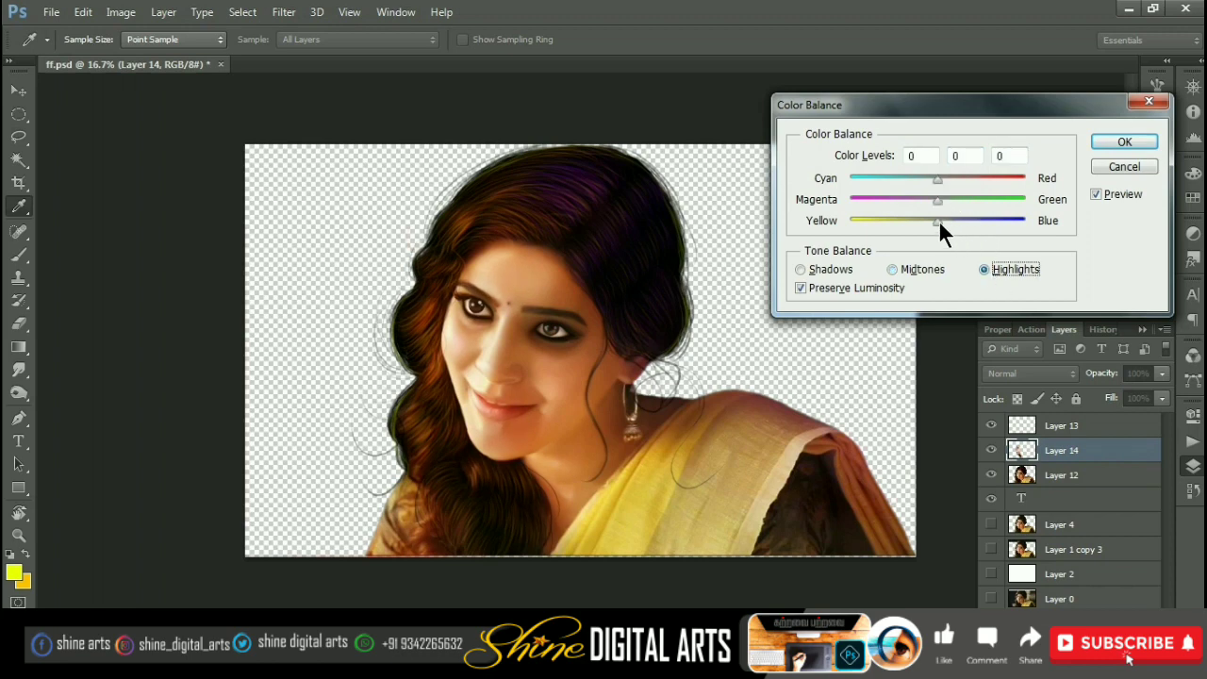
pyautogui.moveTo(938, 221); pyautogui.dragTo(968, 221)
pyautogui.press('Return')
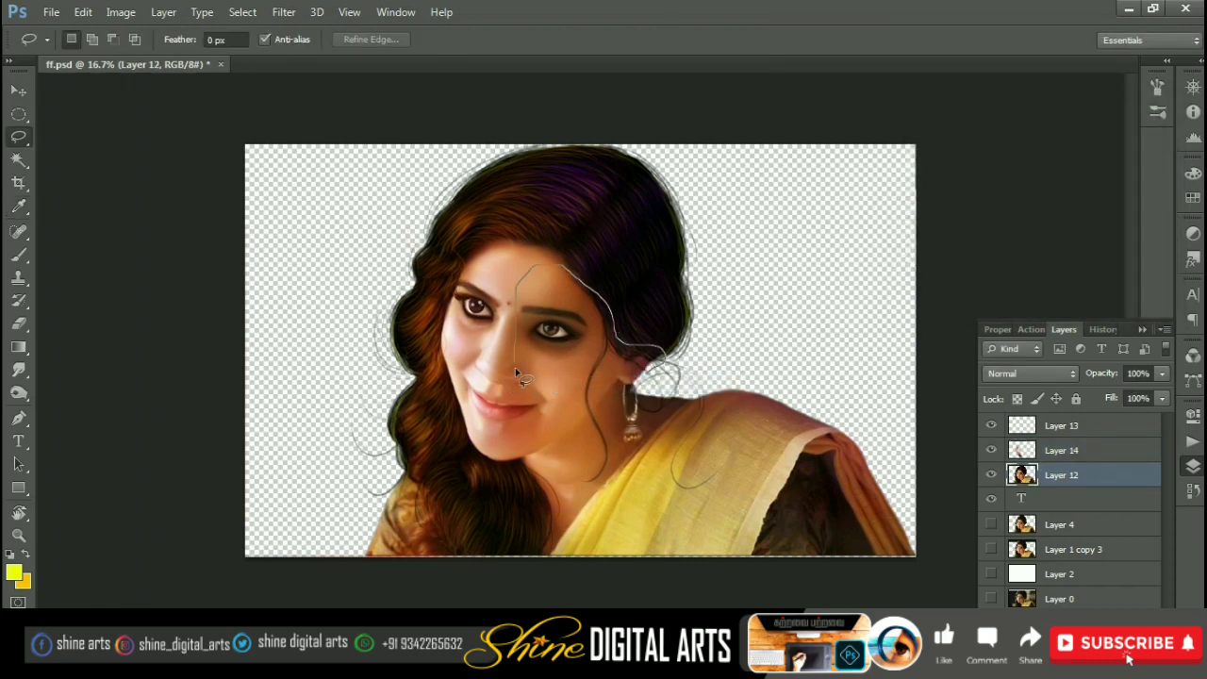
# Step: Lasso the face area, feather it, and copy it onto a new layer
pyautogui.moveTo(620, 391); pyautogui.dragTo(622, 396)
pyautogui.hotkey('shift', 'F6')
pyautogui.press('Return')
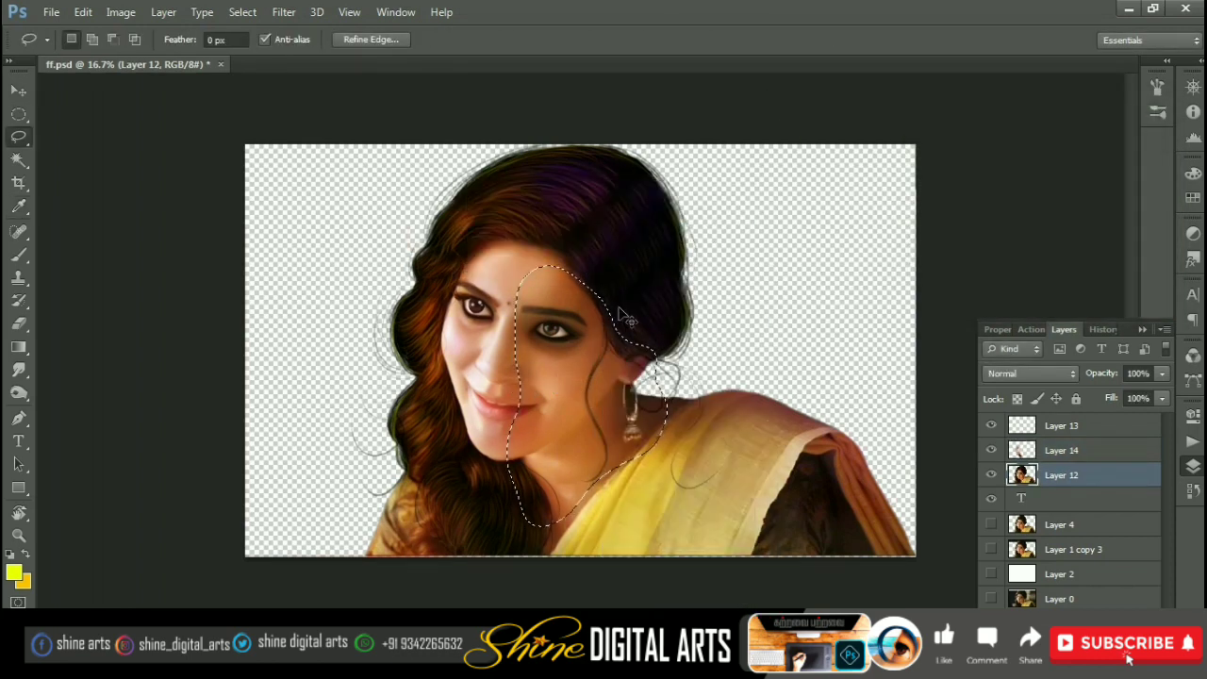
pyautogui.hotkey('ctrl', 'b')
pyautogui.click(1124, 166)
pyautogui.hotkey('ctrl', 'j')
# Step: Color Balance the face copy, shifting midtones toward red and blue, and adjust highlights
pyautogui.hotkey('ctrl', 'b')
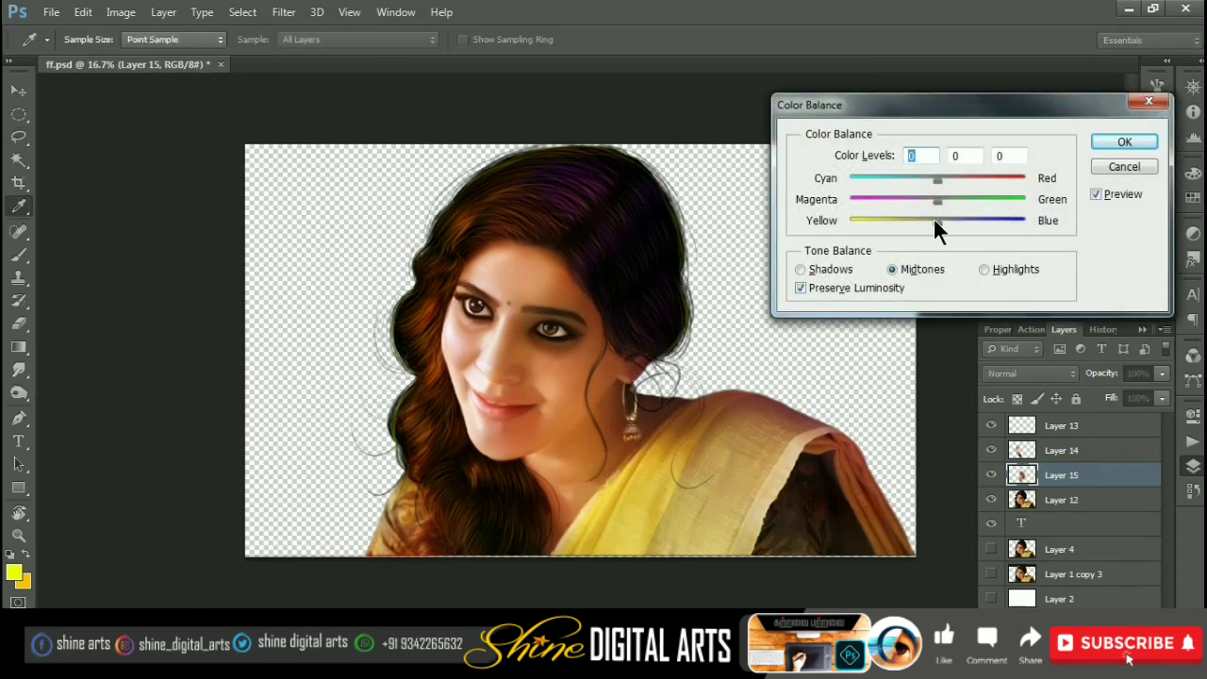
pyautogui.moveTo(936, 220); pyautogui.dragTo(955, 219)
pyautogui.moveTo(937, 178)
pyautogui.mouseDown()
pyautogui.moveTo(966, 178)
pyautogui.moveTo(929, 199)
pyautogui.moveTo(949, 217)
pyautogui.moveTo(941, 179)
pyautogui.mouseUp()
pyautogui.click(1002, 269)
pyautogui.press('Return')
# Step: Merge Layer 15 and Layer 12 into Layer 14
pyautogui.press('e')
pyautogui.press('l')
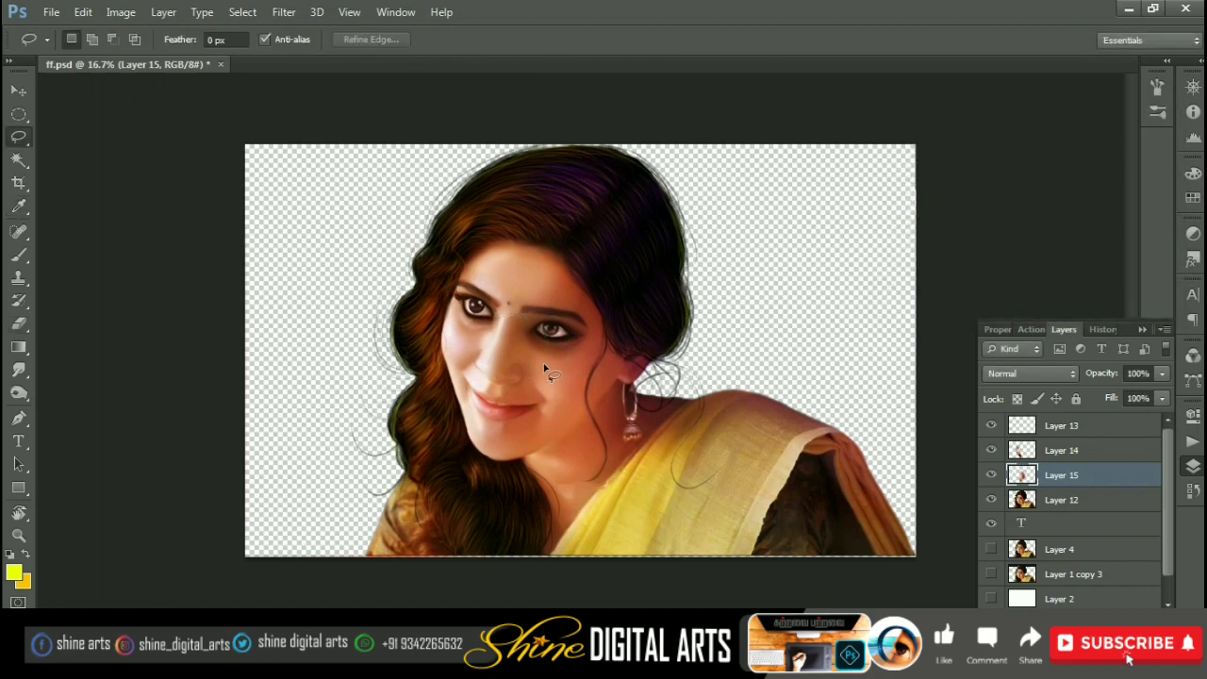
pyautogui.rightClick(460, 353)
pyautogui.click(1071, 455)
pyautogui.click(1068, 451)
pyautogui.keyDown('shift'); pyautogui.click(1070, 474); pyautogui.keyUp('shift')
pyautogui.hotkey('ctrl', 'e')
pyautogui.keyDown('ctrl'); pyautogui.click(1037, 476); pyautogui.keyUp('ctrl')
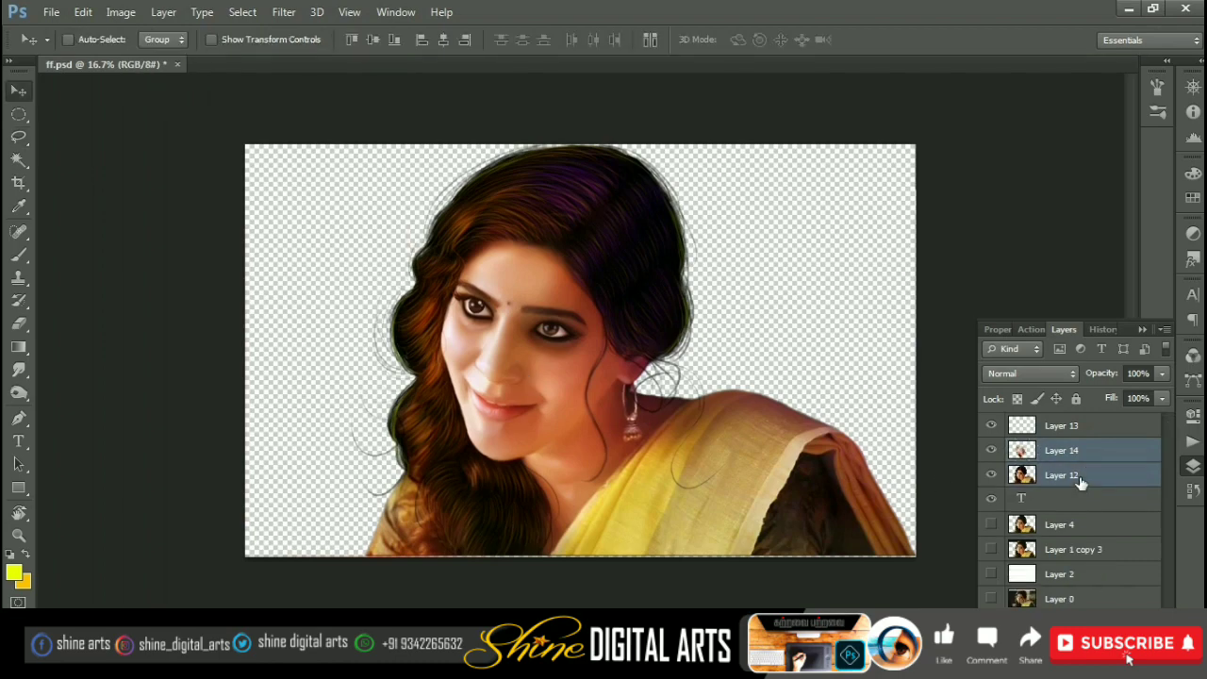
pyautogui.hotkey('ctrl', 'e')
# Step: Lasso the face from forehead to lips and Color Balance its highlights toward blue
pyautogui.moveTo(546, 316); pyautogui.dragTo(519, 396)
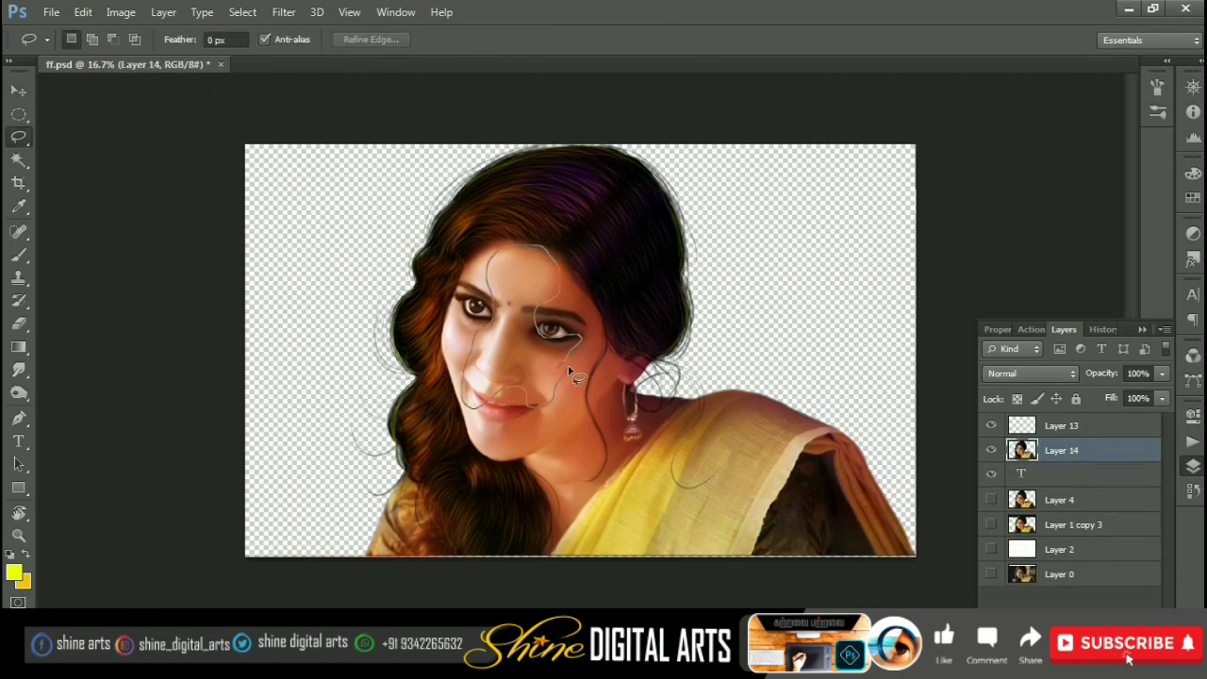
pyautogui.rightClick(520, 359)
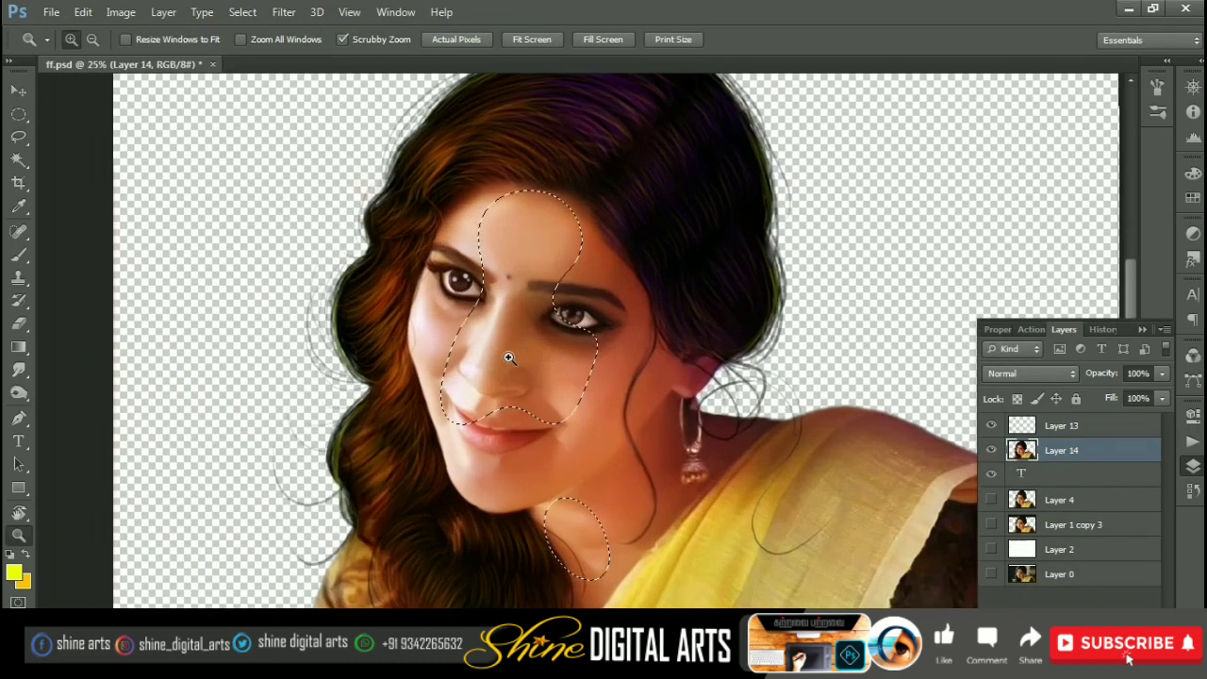
pyautogui.hotkey('ctrl', 'b')
pyautogui.moveTo(937, 220)
pyautogui.mouseDown()
pyautogui.moveTo(965, 220)
pyautogui.moveTo(929, 199)
pyautogui.moveTo(951, 178)
pyautogui.mouseUp()
pyautogui.click(892, 269)
pyautogui.press('Return')
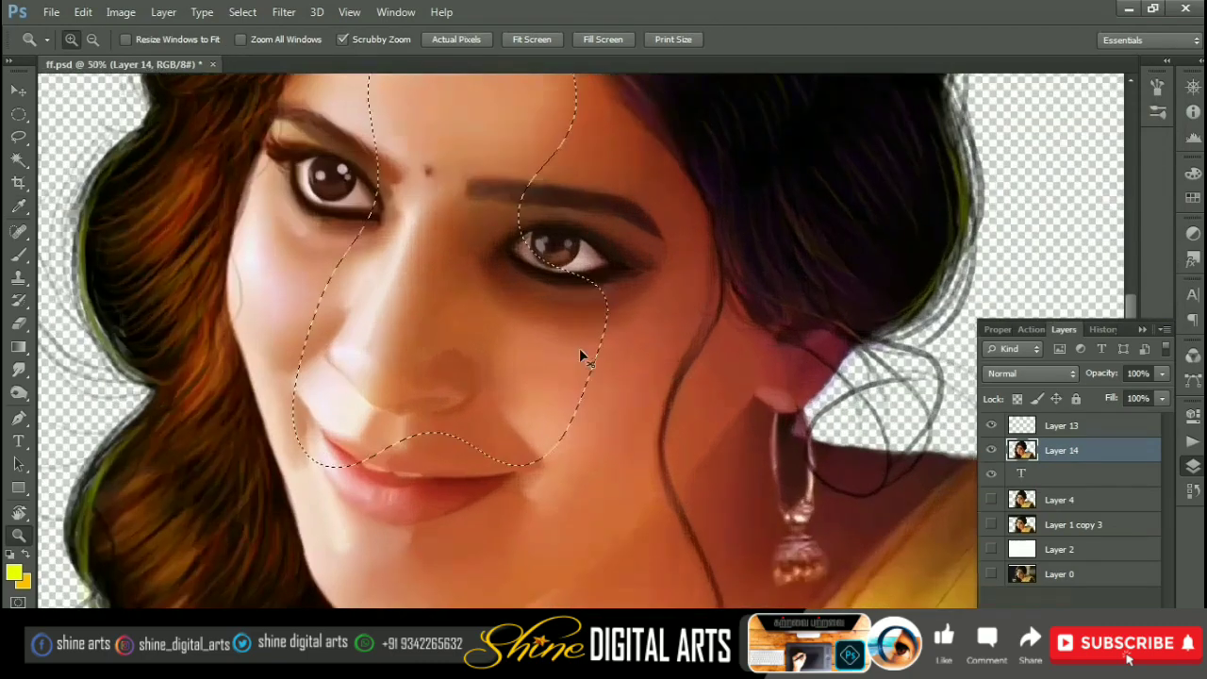
pyautogui.press('v')
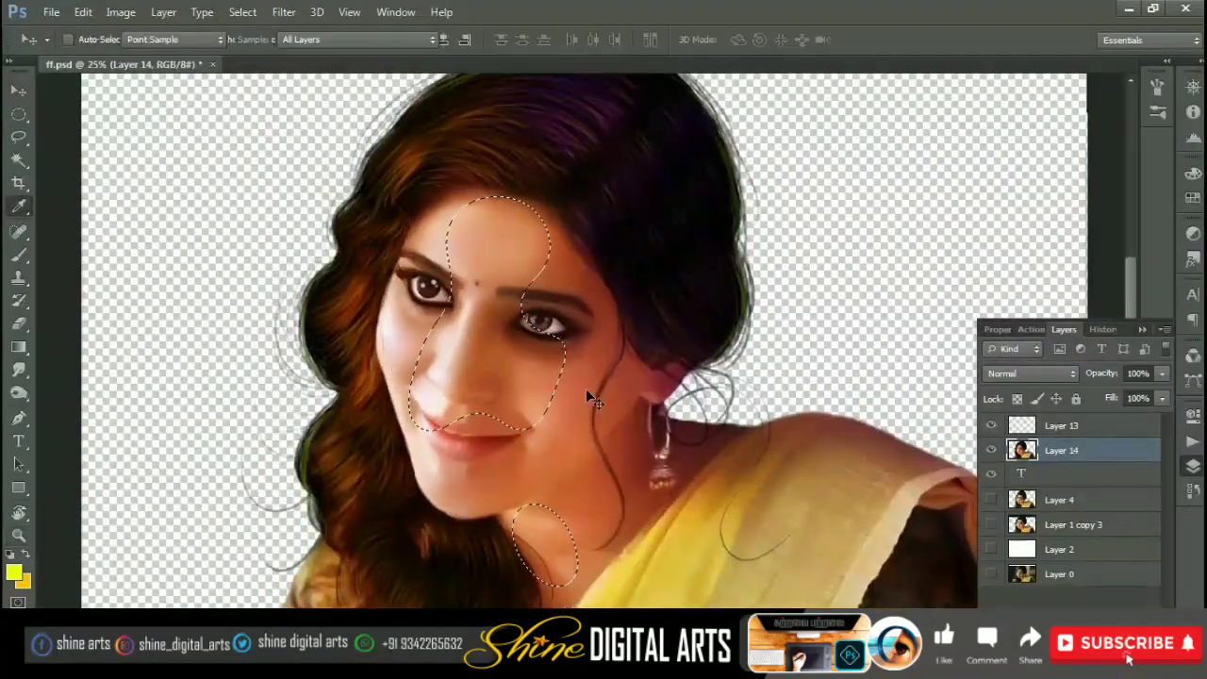
pyautogui.hotkey('ctrl', 'u')
pyautogui.press('Return')
pyautogui.hotkey('ctrl', 'd')
# Step: Apply Selective Color to Whites, reducing yellow and lowering black
pyautogui.click(121, 11)
pyautogui.click(516, 330)
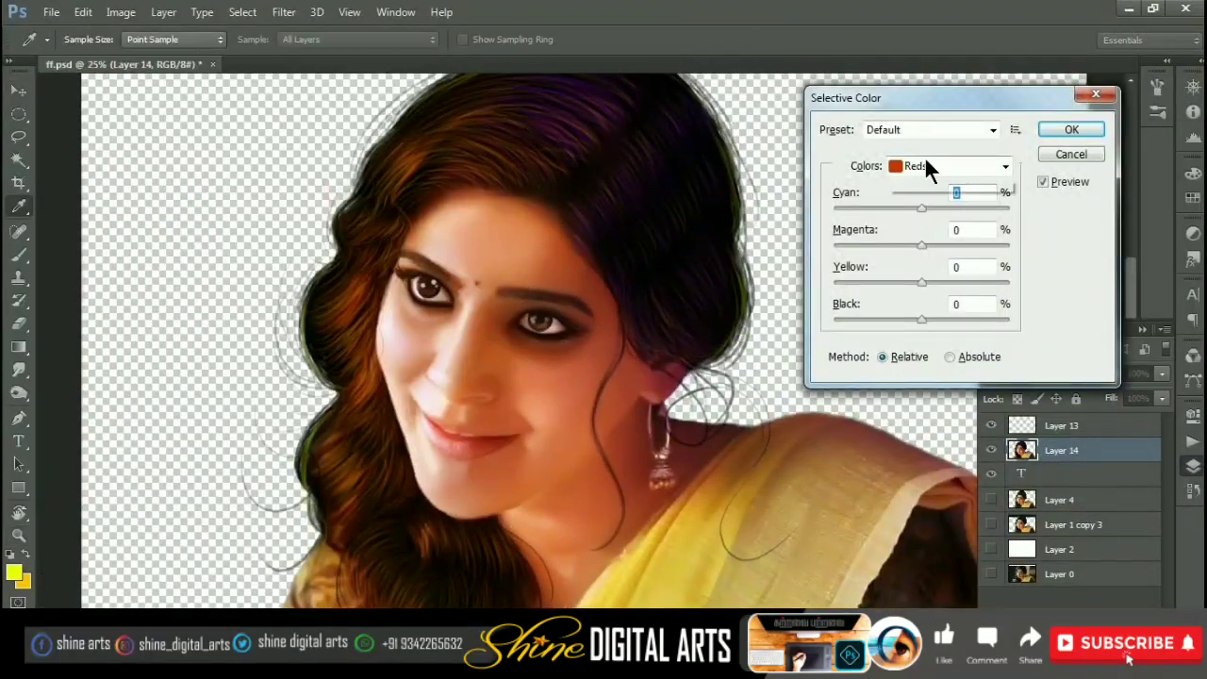
pyautogui.click(1006, 166)
pyautogui.click(937, 287)
pyautogui.moveTo(922, 282); pyautogui.dragTo(862, 282)
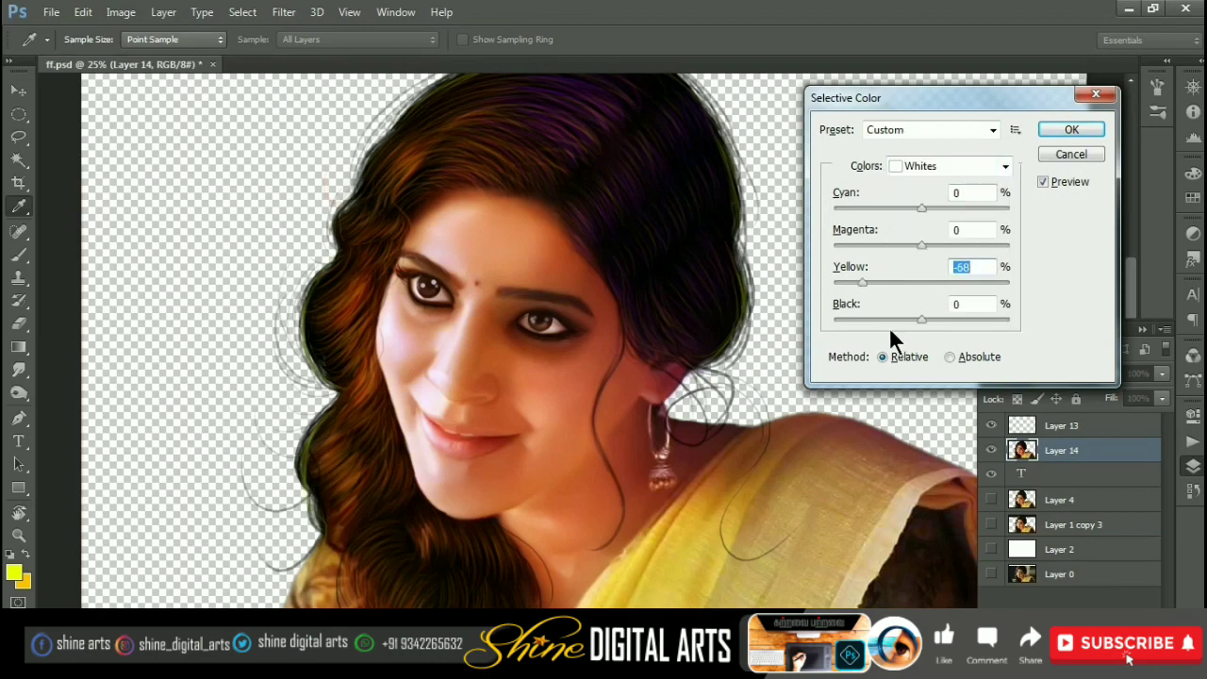
pyautogui.moveTo(922, 319); pyautogui.dragTo(913, 319)
pyautogui.moveTo(870, 282); pyautogui.dragTo(874, 282)
pyautogui.press('Return')
# Step: Color Balance the highlights slightly toward blue
pyautogui.hotkey('ctrl', 'b')
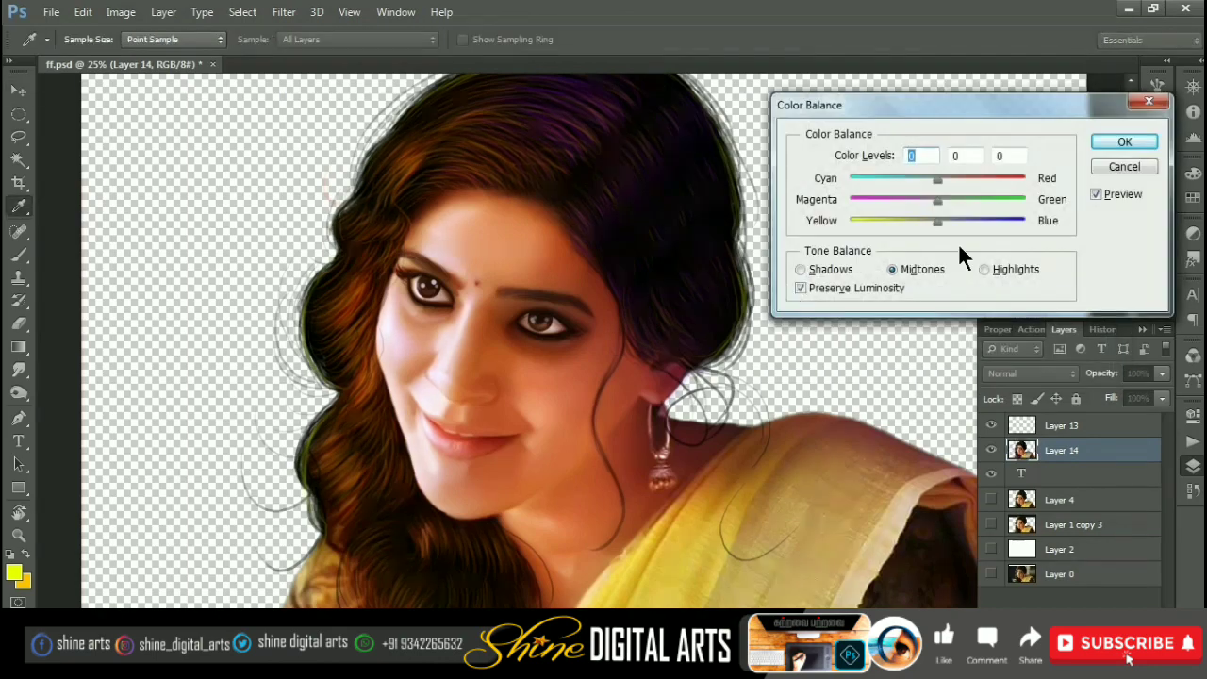
pyautogui.click(984, 268)
pyautogui.moveTo(938, 220); pyautogui.dragTo(946, 220)
pyautogui.press('Return')
# Step: Apply Channel Mixer on the Blue output, slightly boosting the blue source
pyautogui.click(121, 11)
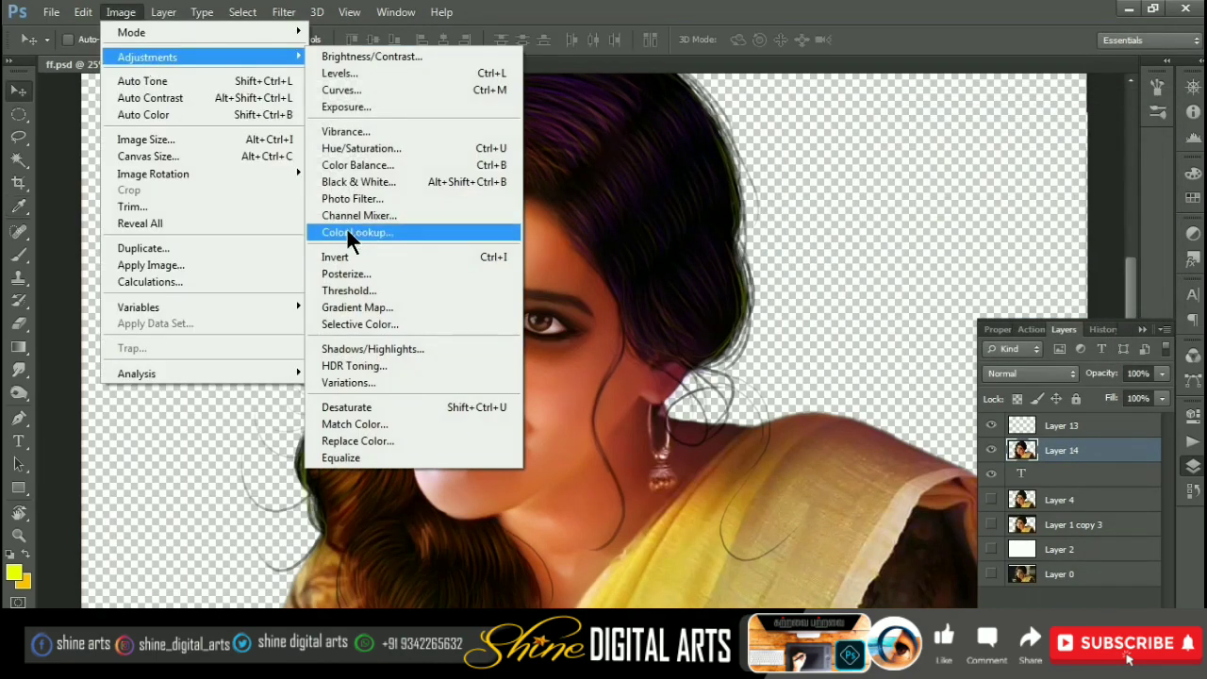
pyautogui.click(349, 217)
pyautogui.click(892, 135)
pyautogui.click(885, 175)
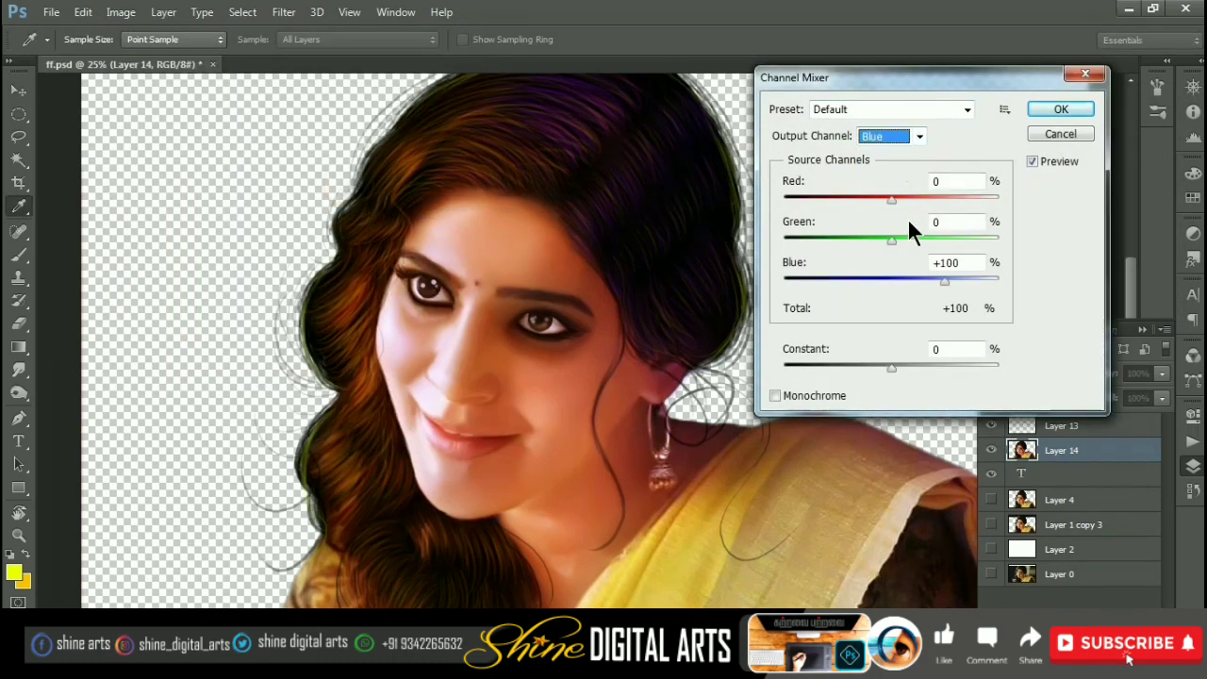
pyautogui.moveTo(949, 281); pyautogui.dragTo(954, 280)
pyautogui.click(887, 238)
pyautogui.press('Return')
# Step: Zoom and scroll around the portrait to inspect the colour corrections
pyautogui.press('v')
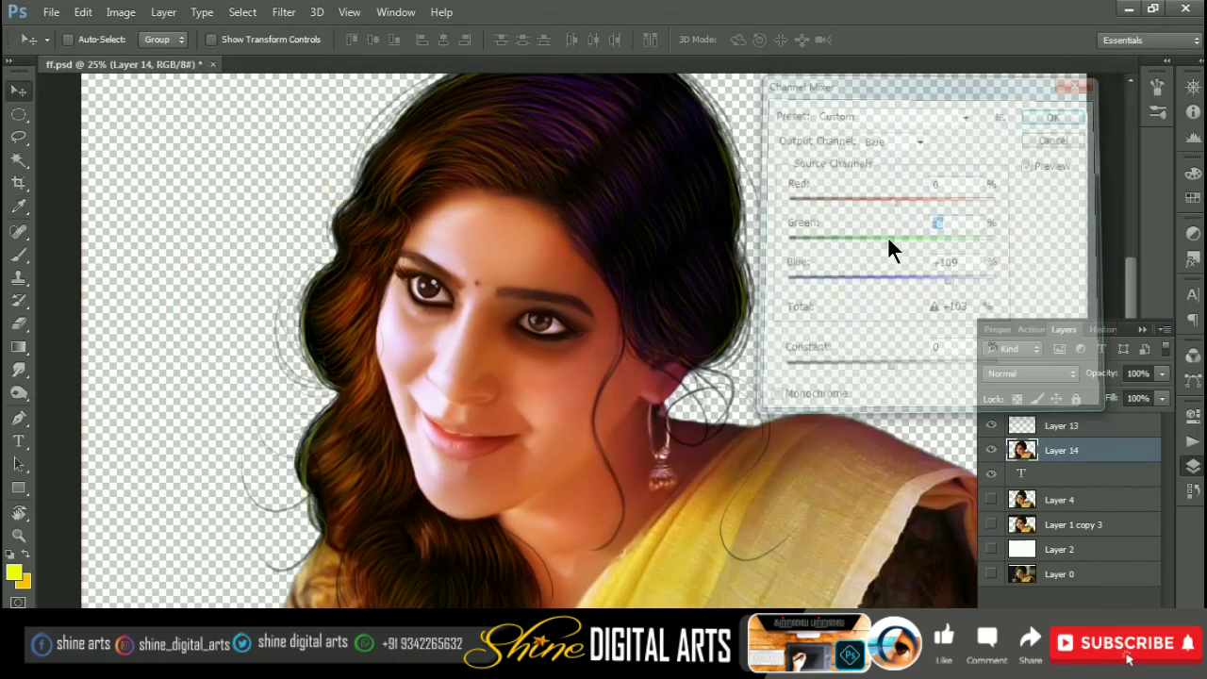
pyautogui.scroll(2, 503, 326)
pyautogui.scroll(1, 459, 311)
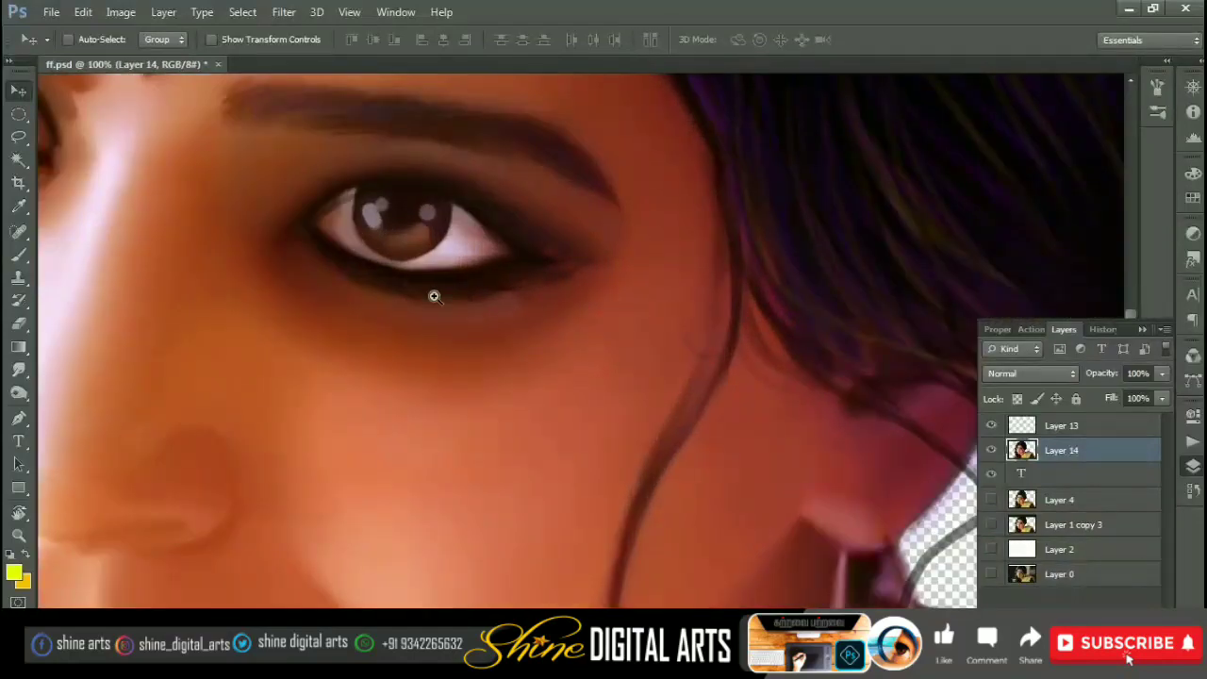
pyautogui.scroll(2, 468, 330)
pyautogui.scroll(-3, 468, 330)
pyautogui.scroll(-1, 512, 342)
pyautogui.press('z')
pyautogui.scroll(-2, 337, 412)
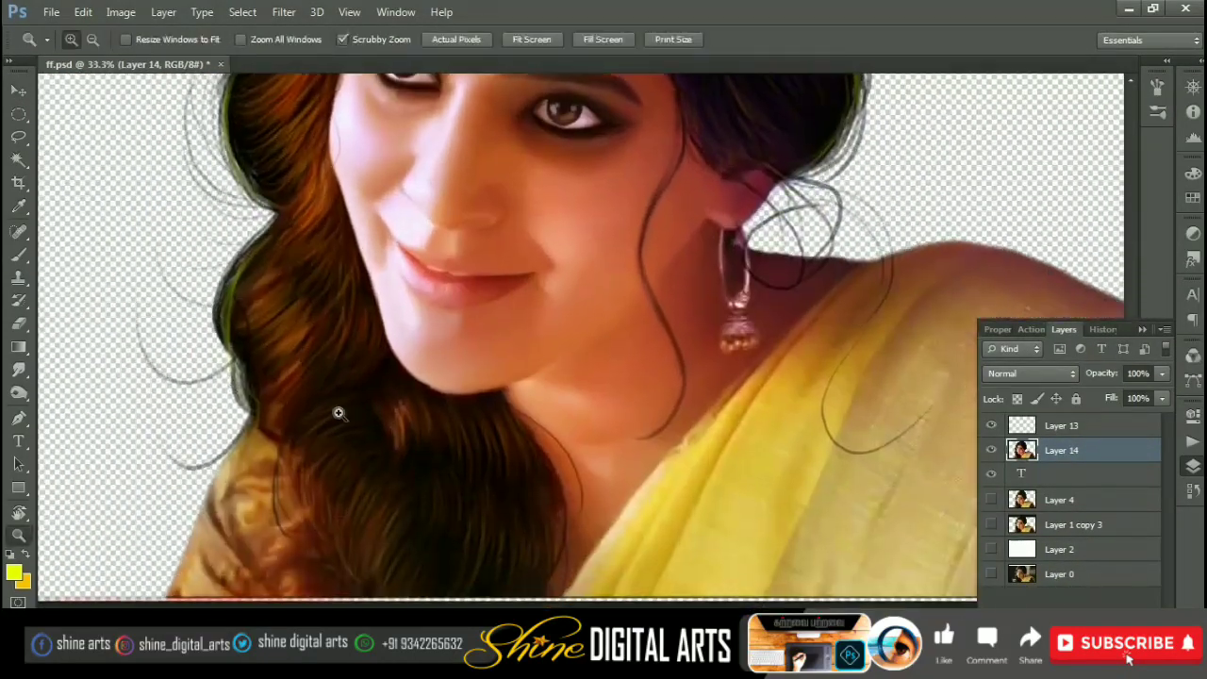
pyautogui.scroll(3, 543, 364)
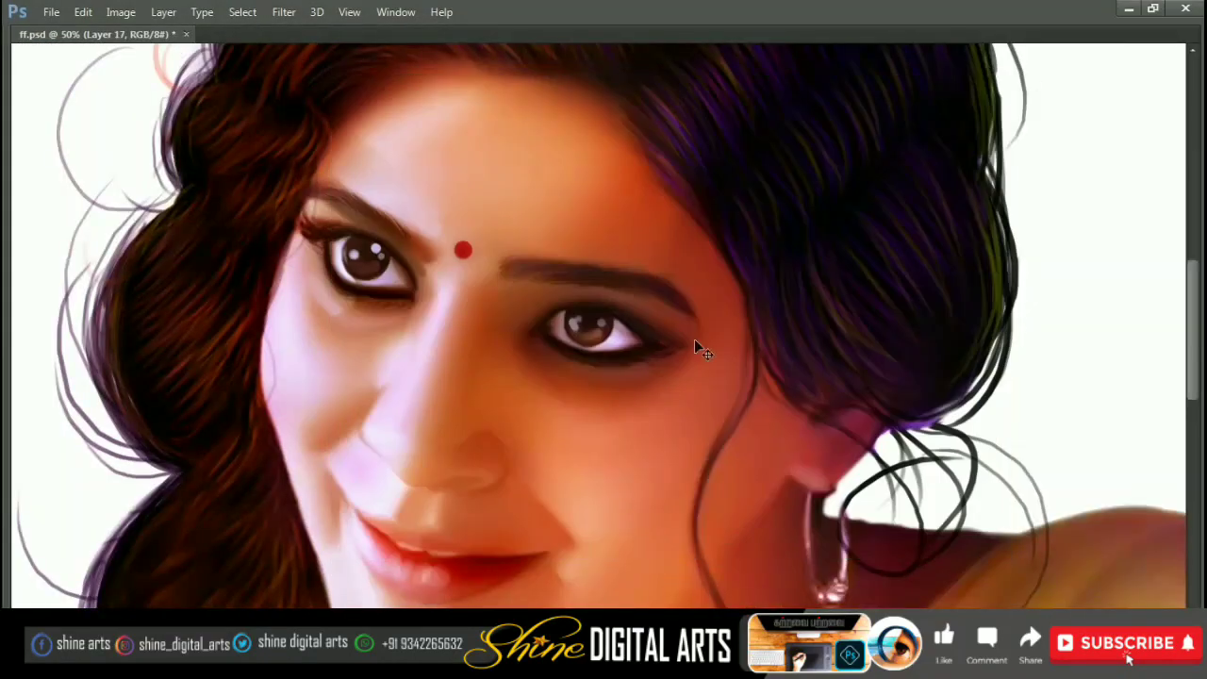
# Step: Apply a Color Balance highlights adjustment to Layer 17
pyautogui.hotkey('ctrl', 'b')
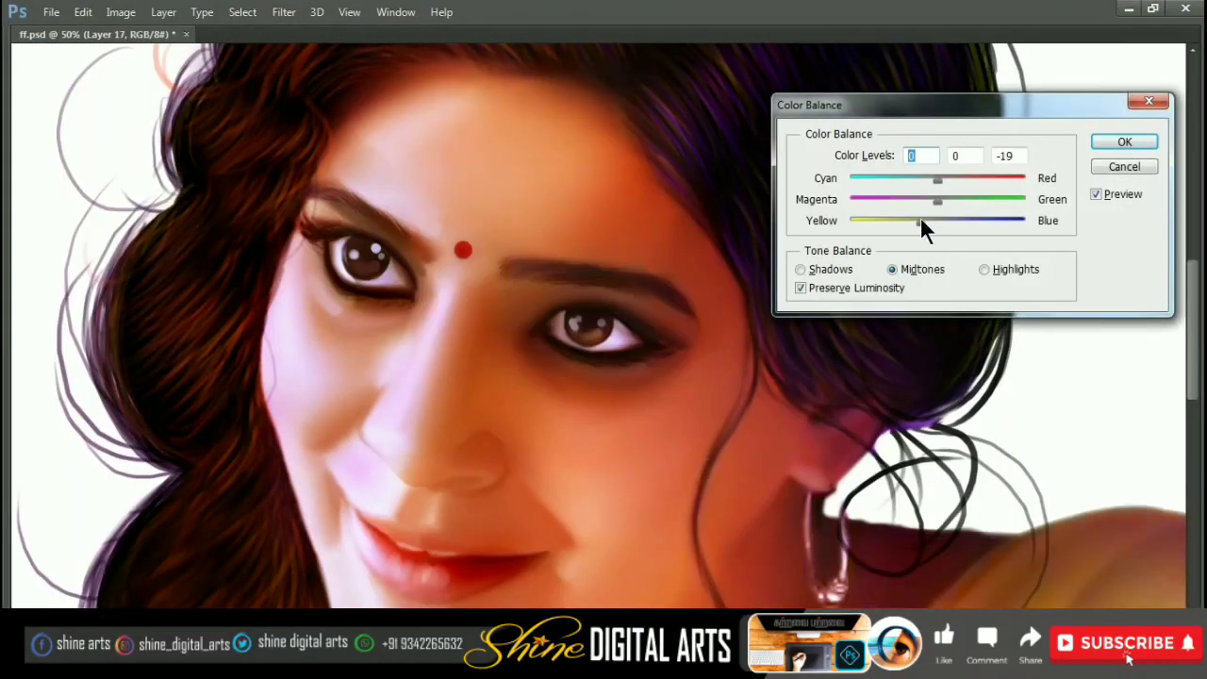
pyautogui.click(986, 270)
pyautogui.press('Return')
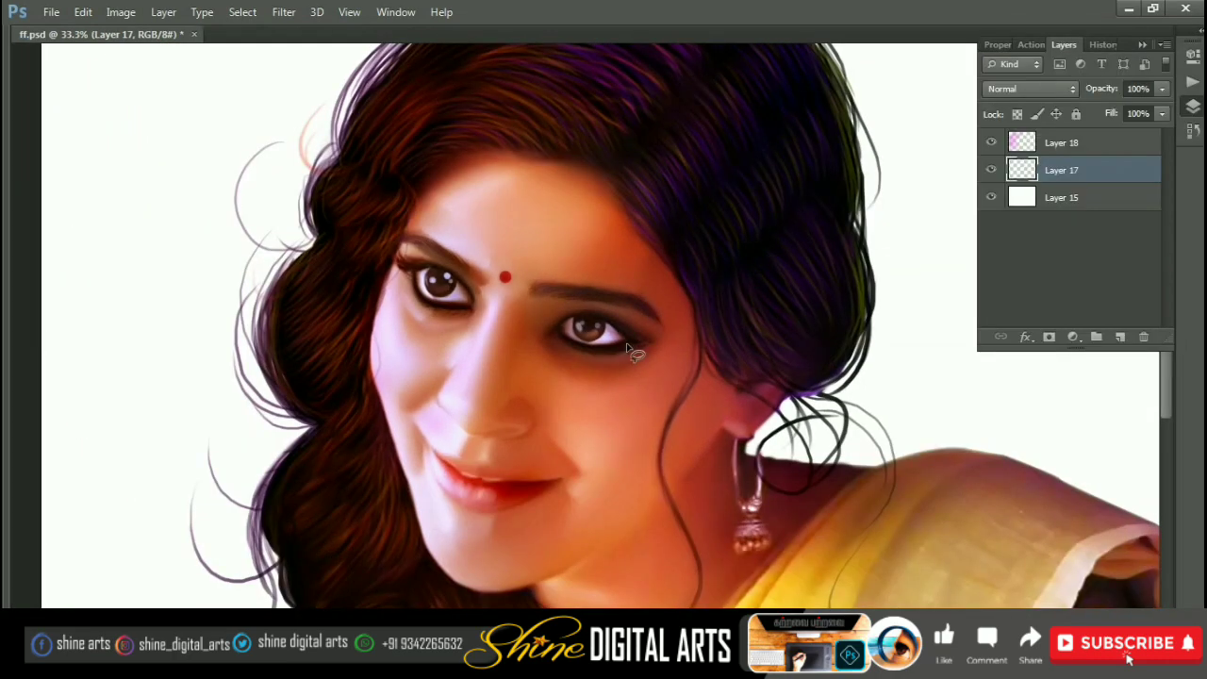
# Step: Brighten the feathered cheek and temple beside the right eye with Levels white input 239
pyautogui.moveTo(626, 343); pyautogui.dragTo(693, 316)
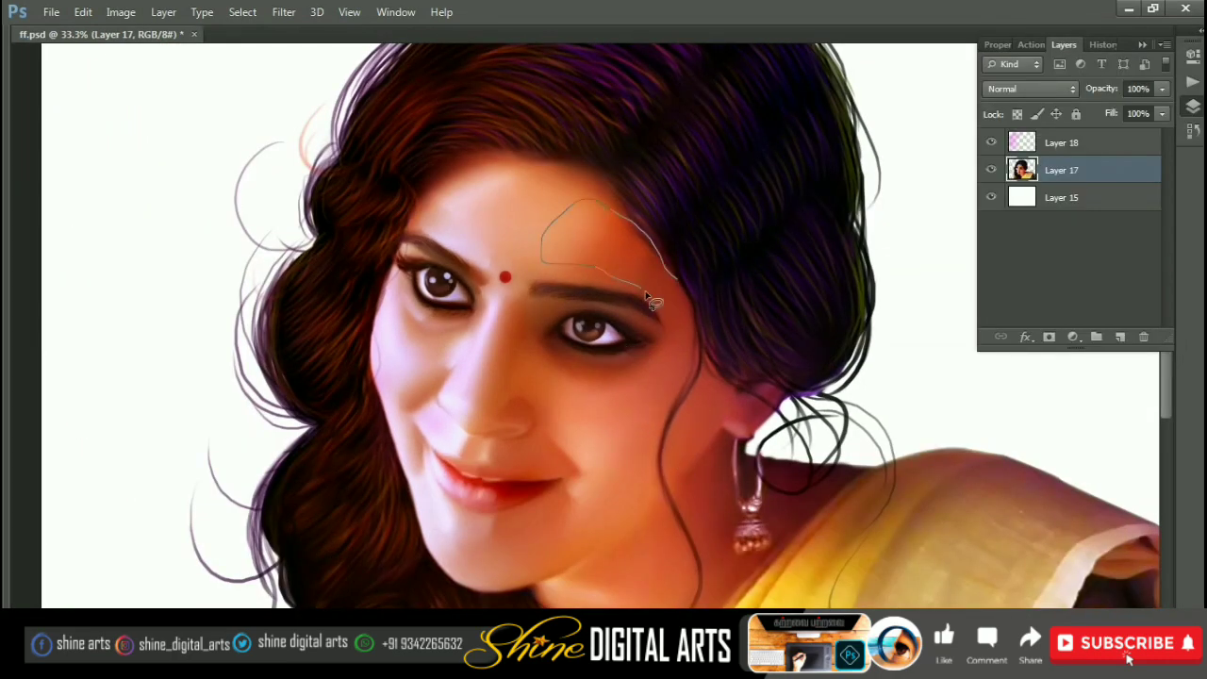
pyautogui.hotkey('shift', 'F6')
pyautogui.press('Return')
pyautogui.hotkey('ctrl', 'l')
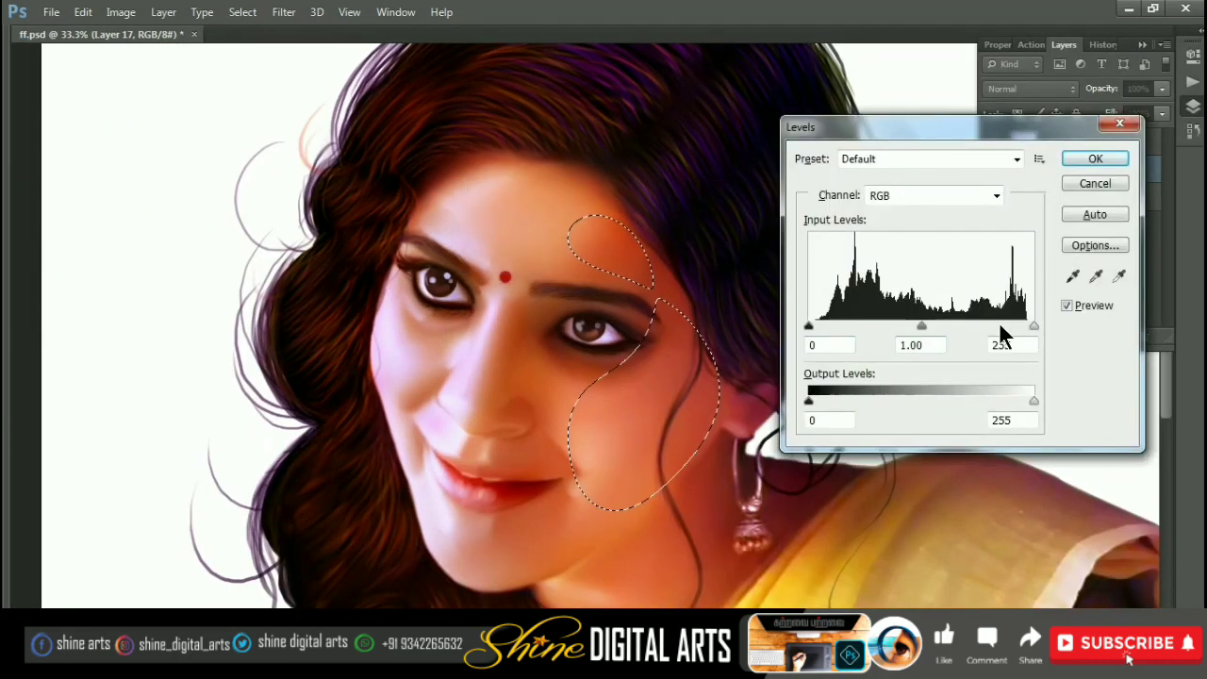
pyautogui.moveTo(999, 325); pyautogui.dragTo(1020, 325)
pyautogui.press('Return')
pyautogui.hotkey('ctrl', 'd')
pyautogui.hotkey('ctrl', '-')
pyautogui.hotkey('ctrl', '-')
pyautogui.hotkey('ctrl', '-')
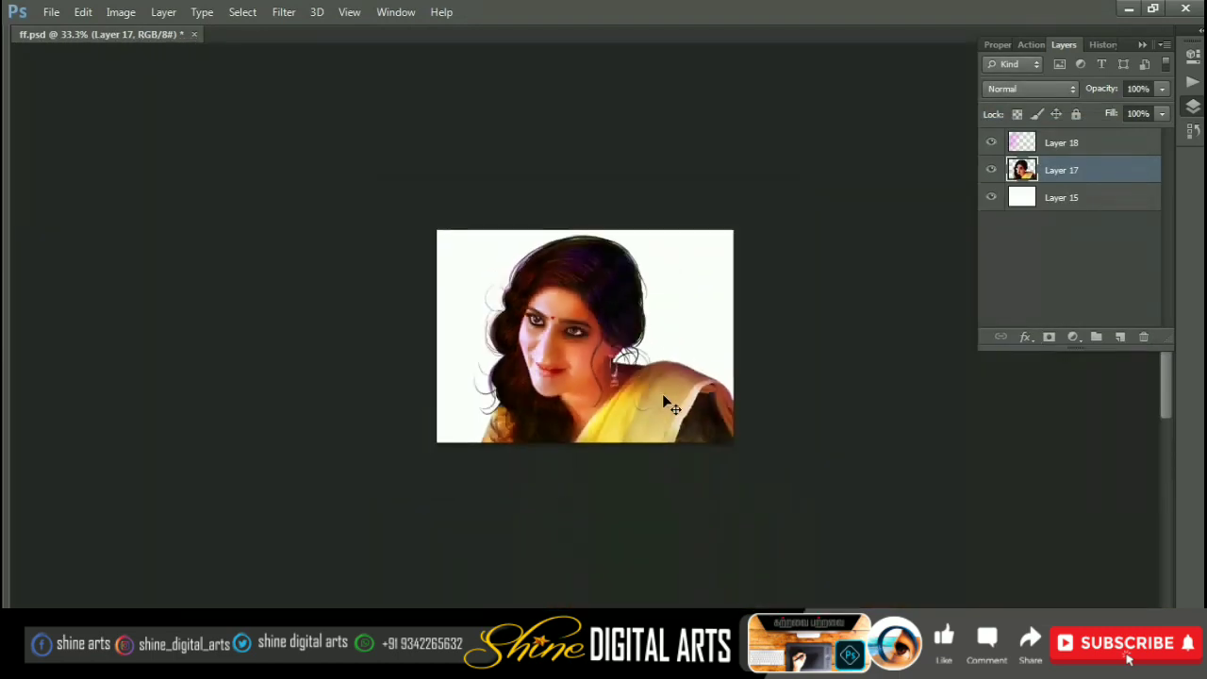
pyautogui.hotkey('ctrl', '+')
pyautogui.scroll(5, 597, 368)
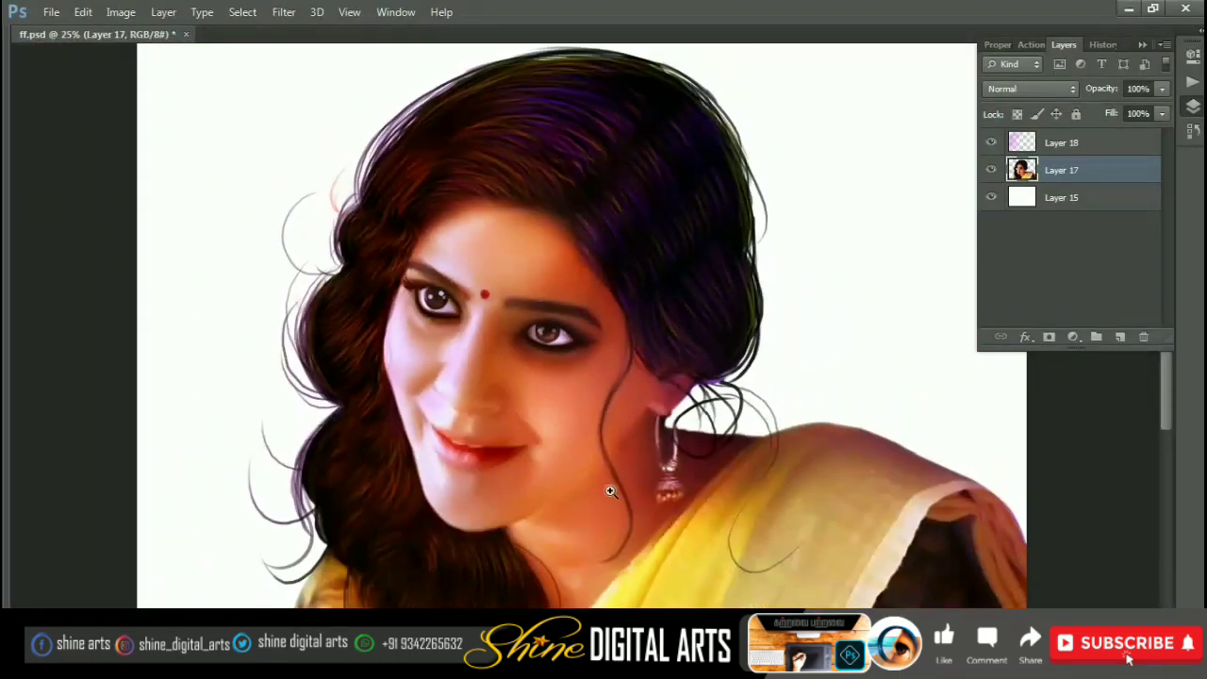